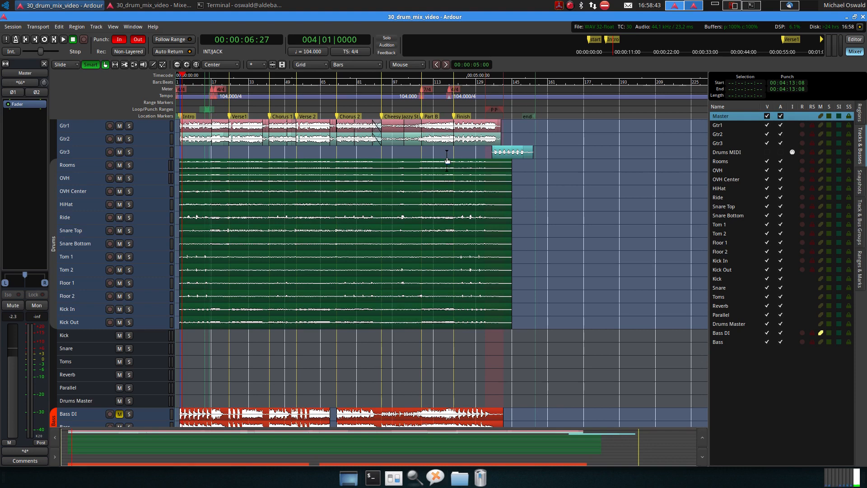
Solo the Bass track and play it, relocating the playhead to bar 25 near the Verse1 marker before stopping playback.
{"action": "left_click", "coordinate": [402, 117]}
{"action": "scroll", "coordinate": [363, 234], "scroll_direction": "down", "scroll_amount": 2}
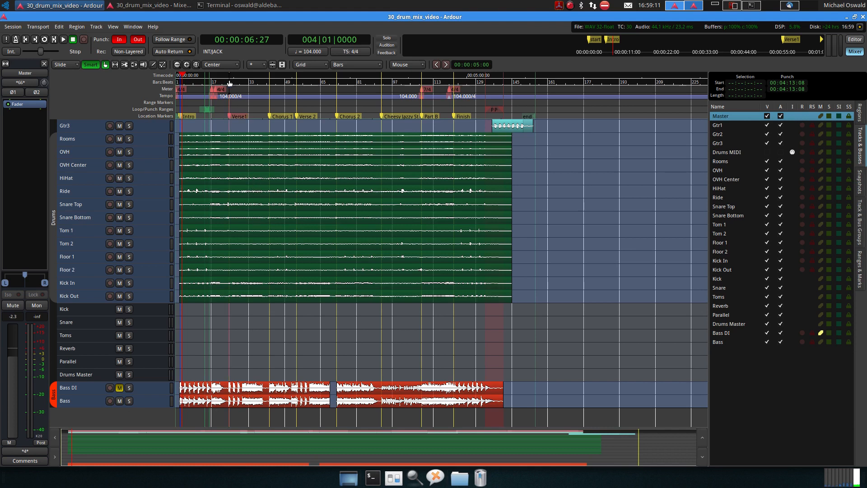
{"action": "left_click", "coordinate": [232, 116]}
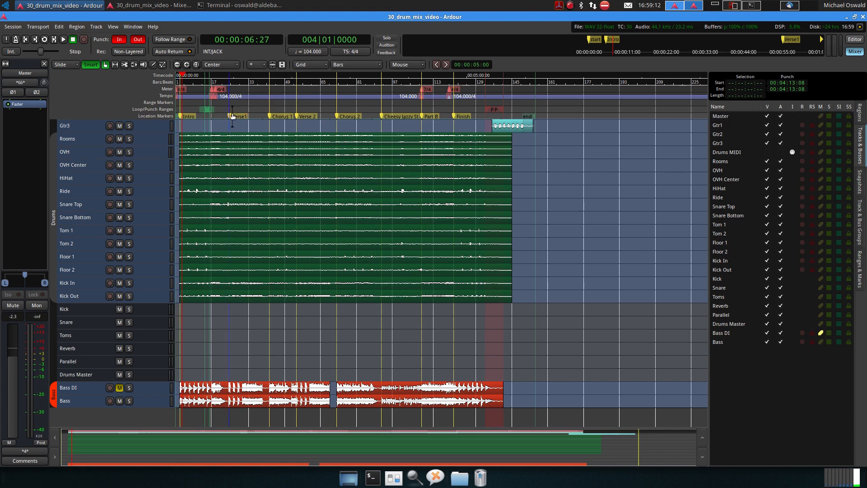
{"action": "left_click", "coordinate": [128, 401]}
{"action": "key", "text": "space"}
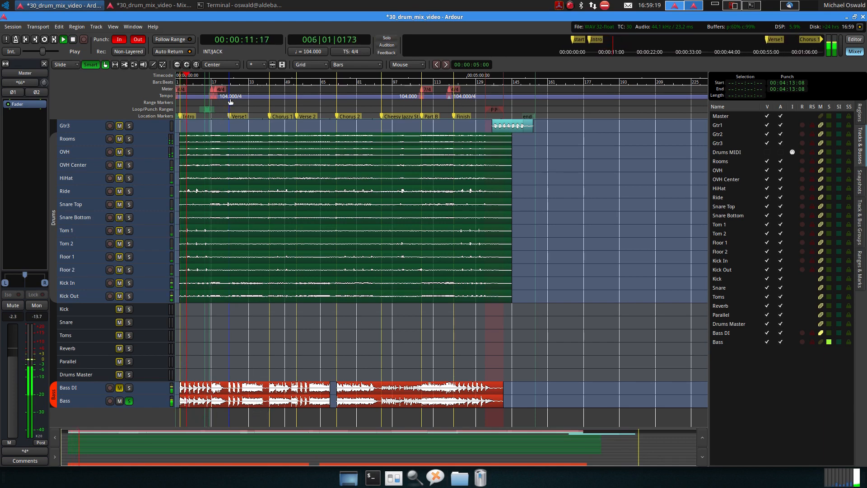
{"action": "left_click", "coordinate": [231, 82]}
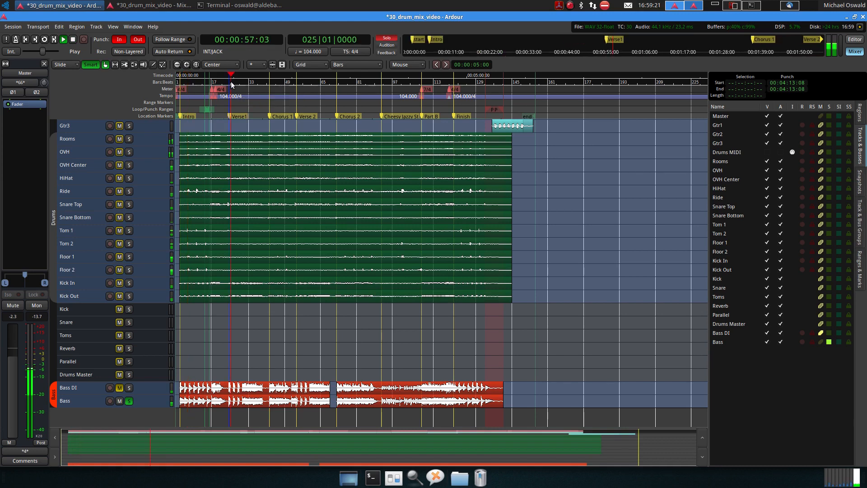
{"action": "key", "text": "space"}
Show and activate the Drums MIDI track, and enlarge its height and note range to examine the programmed drum notes.
{"action": "scroll", "coordinate": [303, 349], "scroll_direction": "up", "scroll_amount": 4}
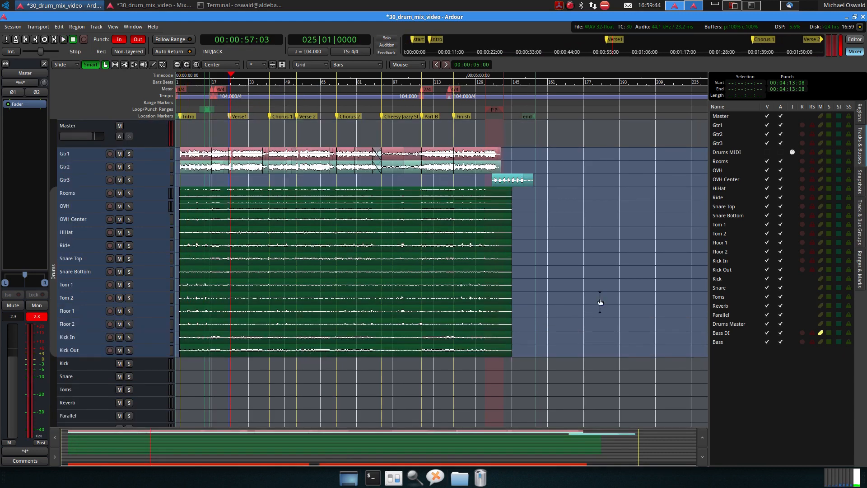
{"action": "left_click", "coordinate": [773, 153]}
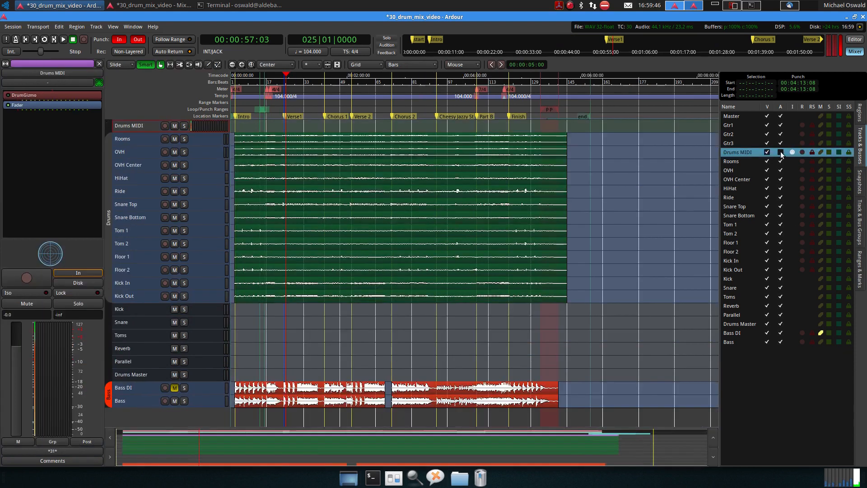
{"action": "scroll", "coordinate": [265, 189], "scroll_direction": "up", "scroll_amount": 5}
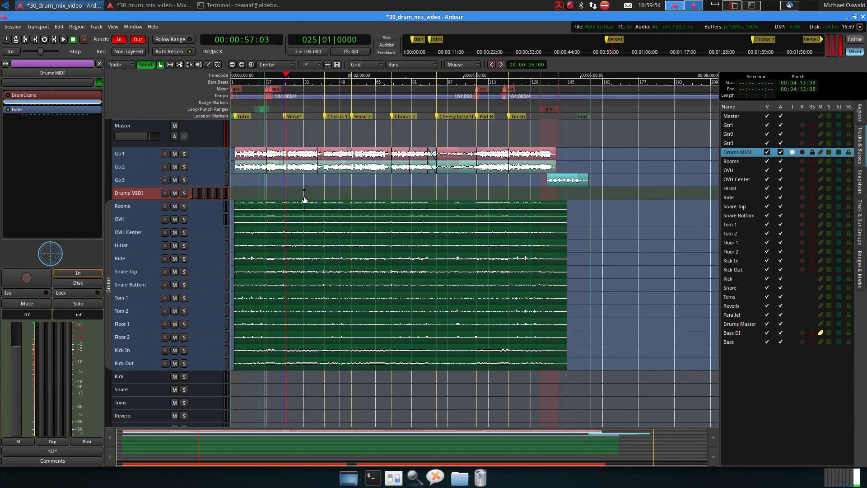
{"action": "left_click_drag", "start_coordinate": [154, 198], "coordinate": [171, 453]}
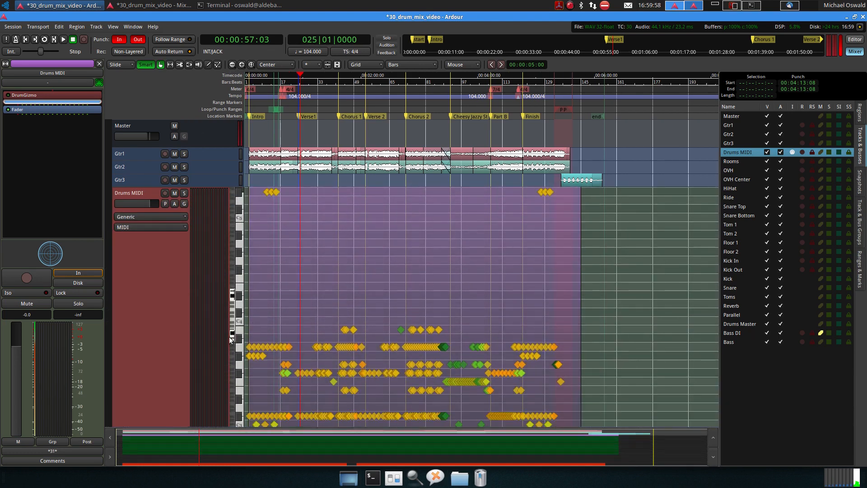
{"action": "left_click_drag", "start_coordinate": [232, 342], "coordinate": [234, 356]}
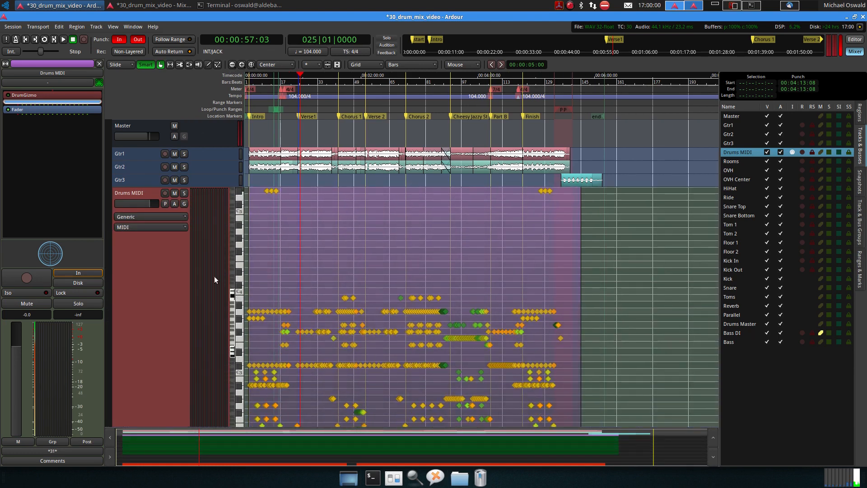
{"action": "scroll", "coordinate": [199, 259], "scroll_direction": "down", "scroll_amount": 3}
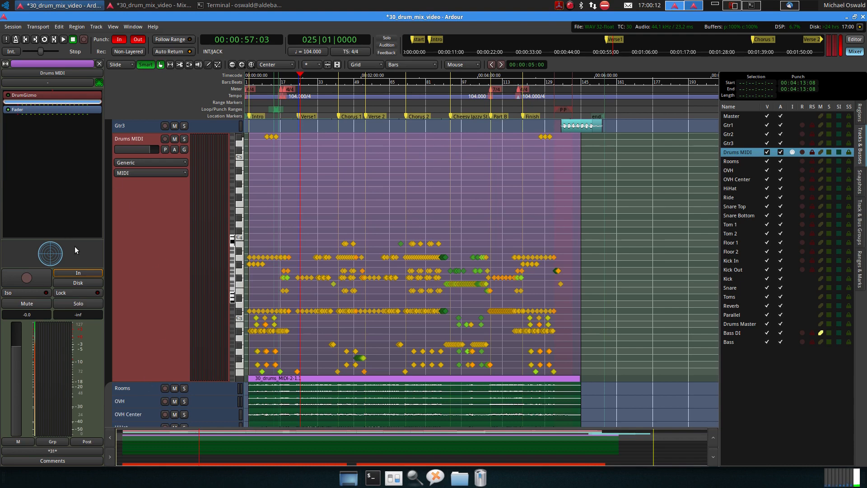
{"action": "left_click_drag", "start_coordinate": [141, 382], "coordinate": [141, 380]}
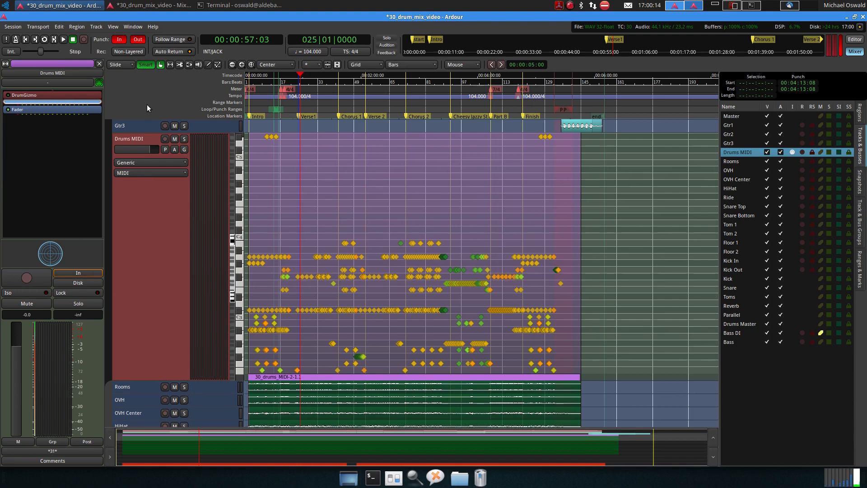
Shrink the Drums MIDI track back to a compact height, and hide and deactivate it.
{"action": "key", "text": "f"}
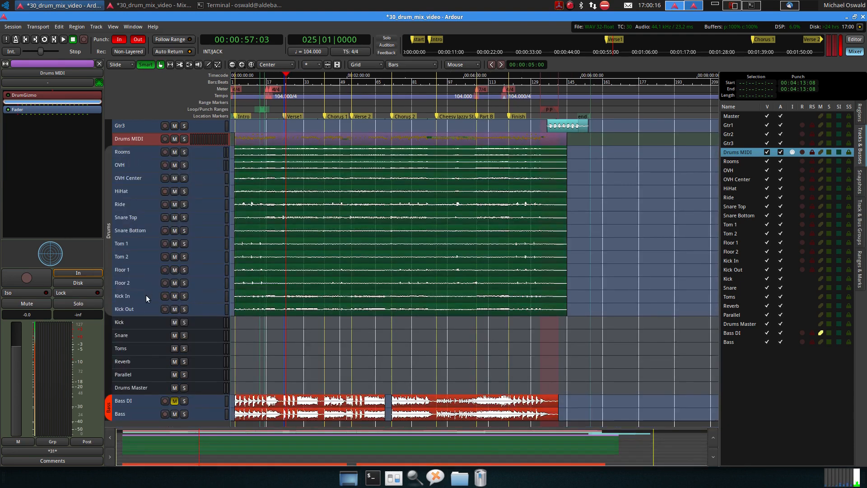
{"action": "left_click", "coordinate": [767, 152]}
{"action": "left_click", "coordinate": [780, 152]}
{"action": "scroll", "coordinate": [191, 228], "scroll_direction": "up", "scroll_amount": 3}
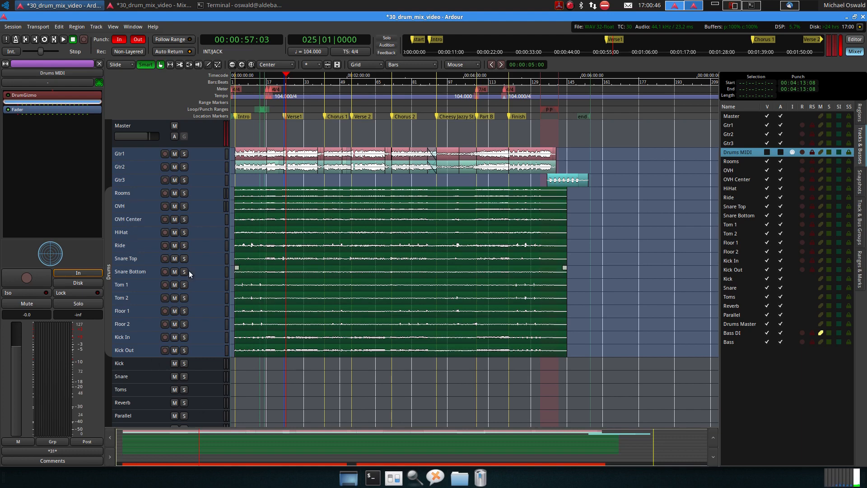
{"action": "scroll", "coordinate": [150, 323], "scroll_direction": "down", "scroll_amount": 2}
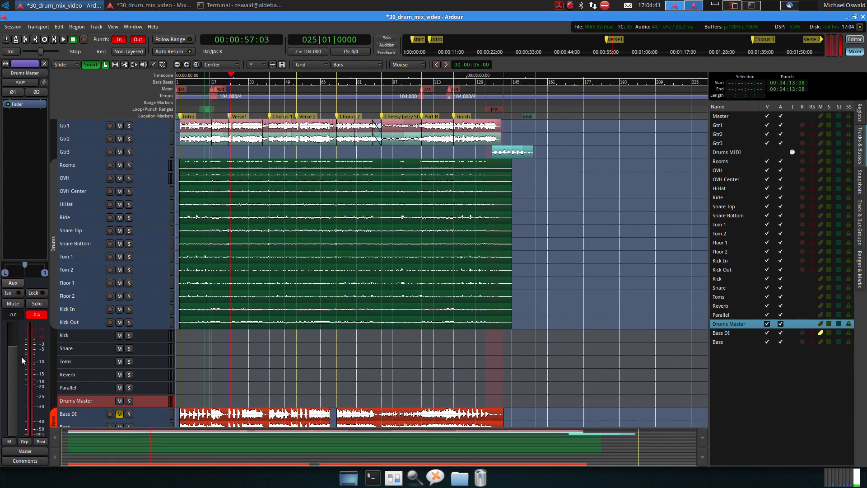
During playback, try the Drums Master fader at 6.0 dB, reset it to 0 dB, and clear its peak reading after stopping.
{"action": "key", "text": "space"}
{"action": "scroll", "coordinate": [13, 355], "scroll_direction": "down", "scroll_amount": 1}
{"action": "mouse_move", "coordinate": [13, 355]}
{"action": "left_mouse_down"}
{"action": "mouse_move", "coordinate": [15, 396]}
{"action": "mouse_move", "coordinate": [16, 367]}
{"action": "left_mouse_up"}
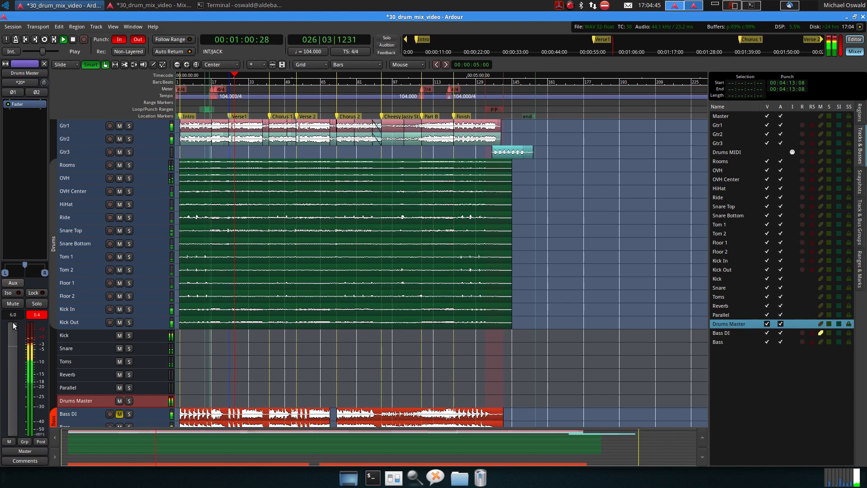
{"action": "left_click", "coordinate": [16, 366], "text": "shift"}
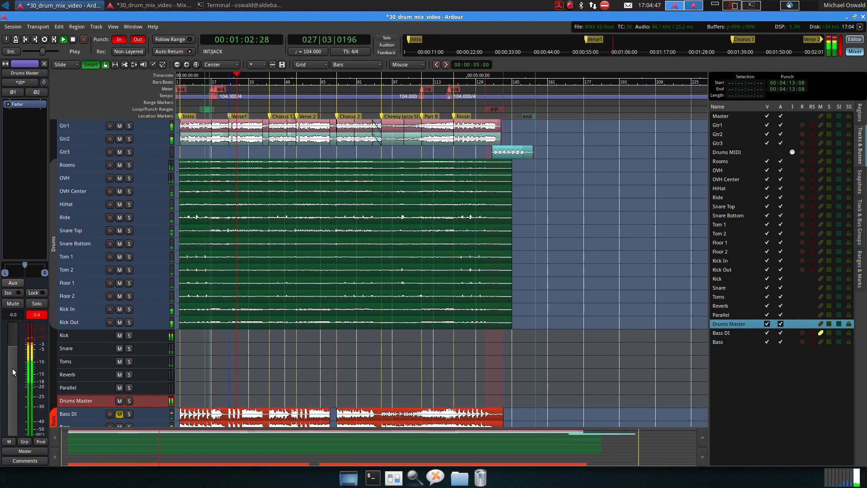
{"action": "key", "text": "space"}
{"action": "left_click", "coordinate": [32, 315]}
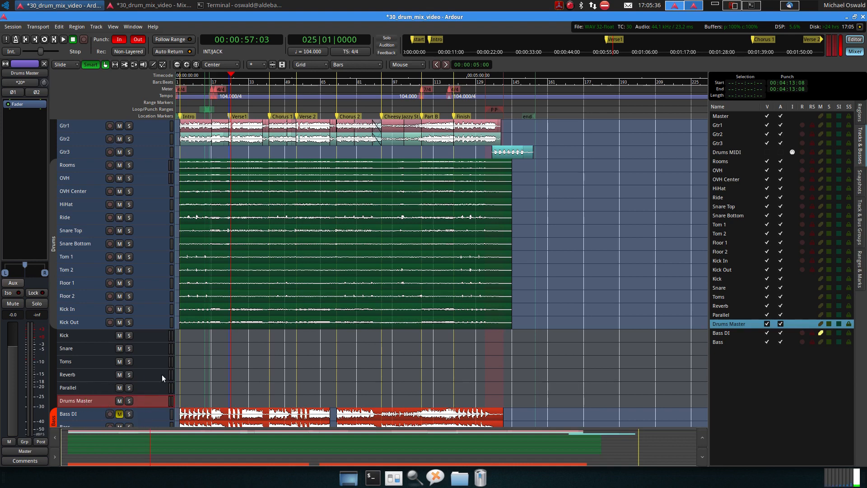
Examine how the Kick, Snare, Toms, Reverb and Parallel busses are routed in an enlarged Audio Connection Manager, and close it.
{"action": "scroll", "coordinate": [83, 205], "scroll_direction": "up", "scroll_amount": 2}
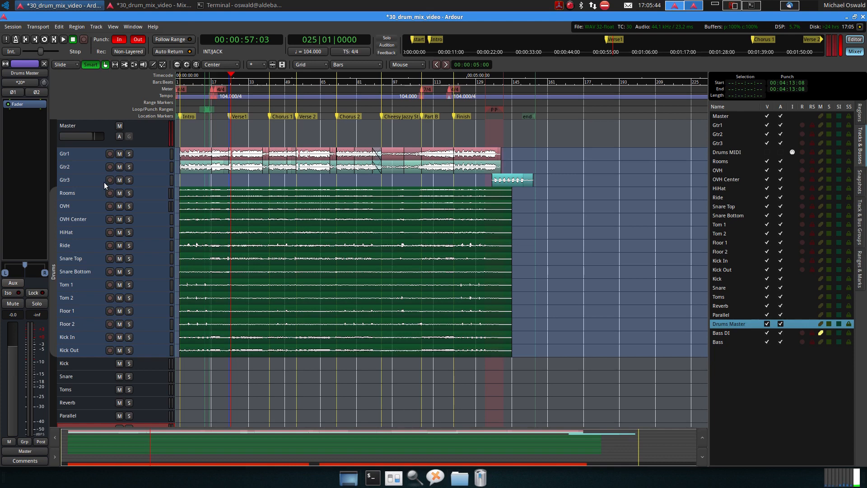
{"action": "scroll", "coordinate": [85, 345], "scroll_direction": "down", "scroll_amount": 3}
{"action": "scroll", "coordinate": [85, 346], "scroll_direction": "up", "scroll_amount": 1}
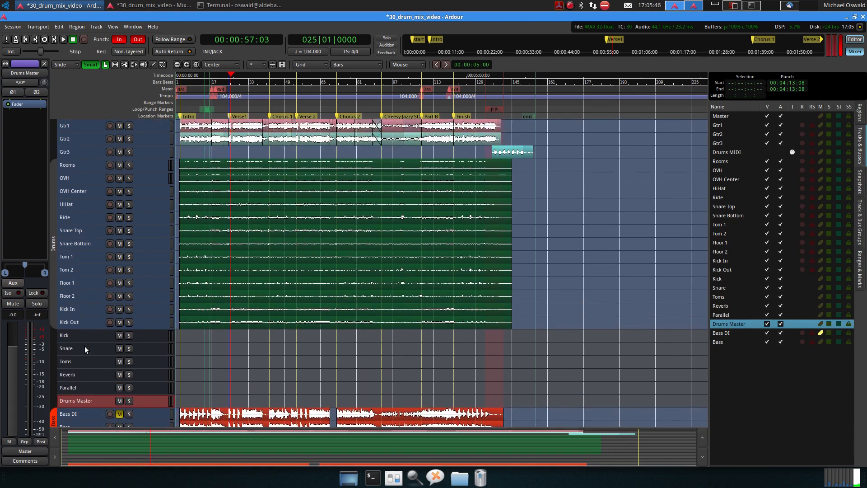
{"action": "scroll", "coordinate": [85, 346], "scroll_direction": "up", "scroll_amount": 2}
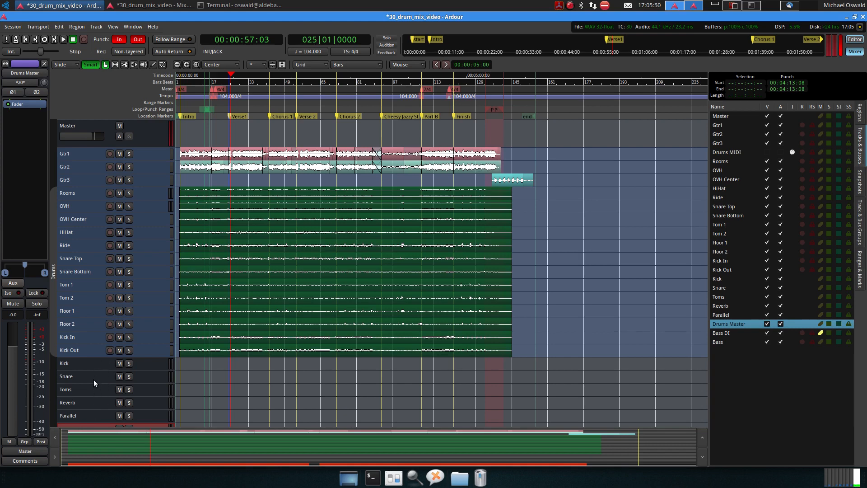
{"action": "left_click", "coordinate": [129, 27]}
{"action": "left_click", "coordinate": [149, 170]}
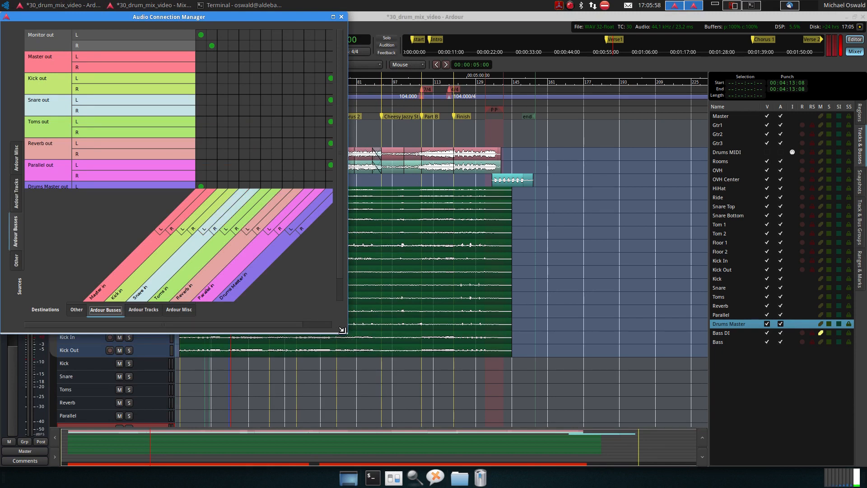
{"action": "left_click_drag", "start_coordinate": [339, 329], "coordinate": [602, 411]}
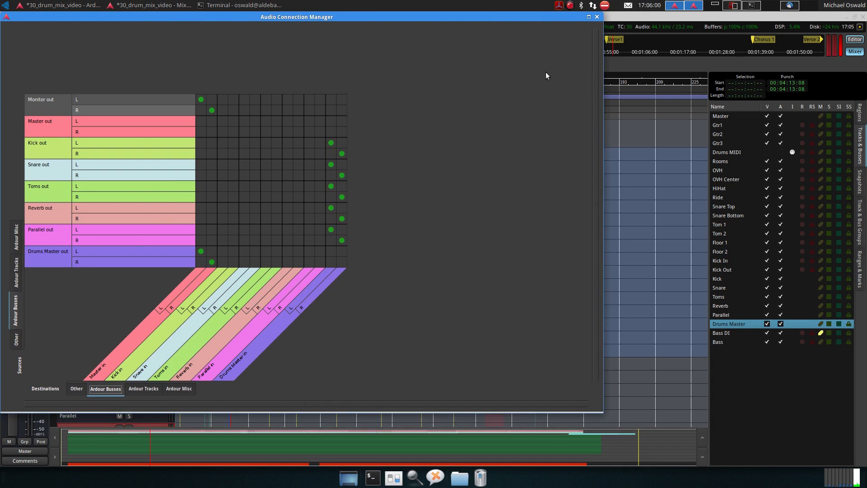
{"action": "left_click", "coordinate": [596, 17]}
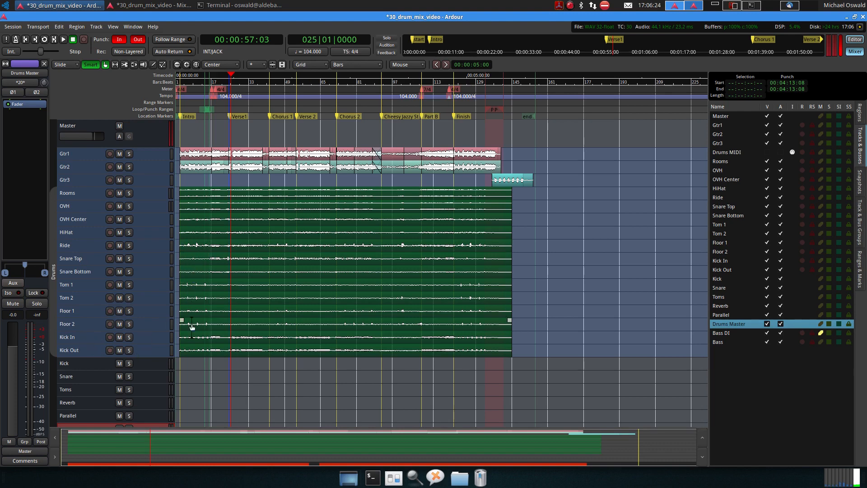
Place the playhead at bar 5, select the Kick In and Kick Out tracks, and fit them to the editor height.
{"action": "scroll", "coordinate": [193, 321], "scroll_direction": "up", "scroll_amount": 4}
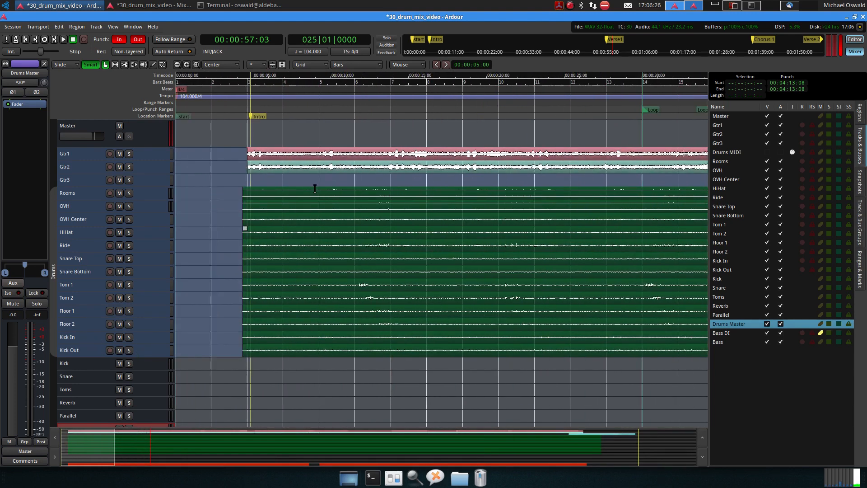
{"action": "left_click", "coordinate": [321, 81]}
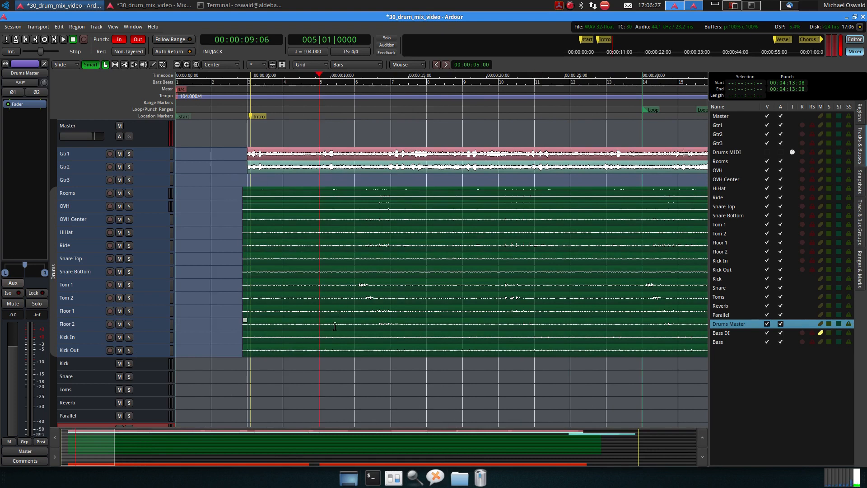
{"action": "left_click", "coordinate": [86, 351]}
{"action": "key", "text": "f"}
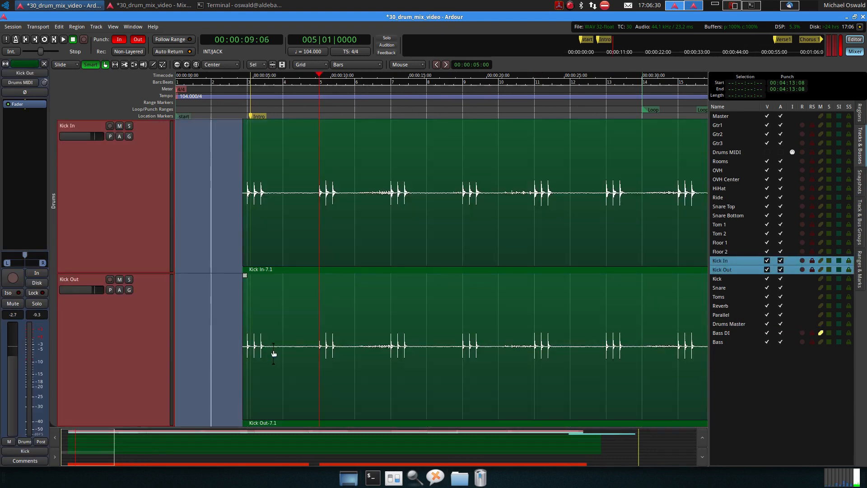
Switch to No Grid and place the playhead at several points along the first kick hit to compare the Kick In and Kick Out waveforms.
{"action": "scroll", "coordinate": [259, 264], "scroll_direction": "up", "scroll_amount": 4}
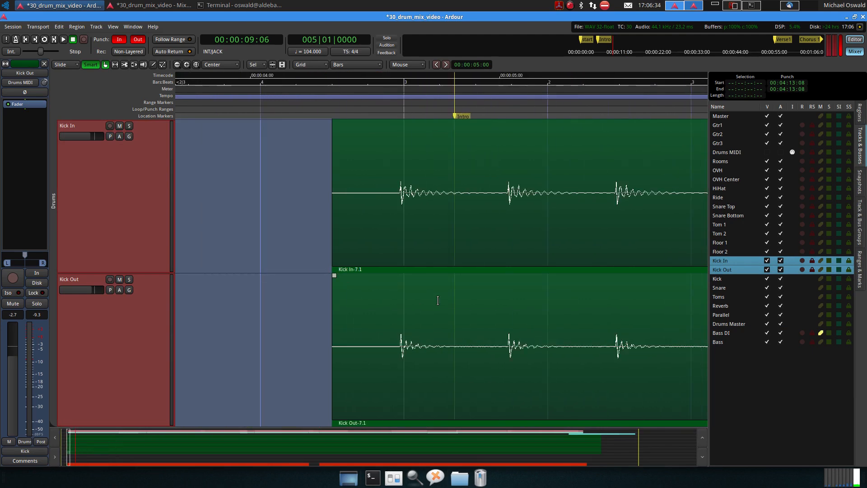
{"action": "scroll", "coordinate": [427, 286], "scroll_direction": "up", "scroll_amount": 2}
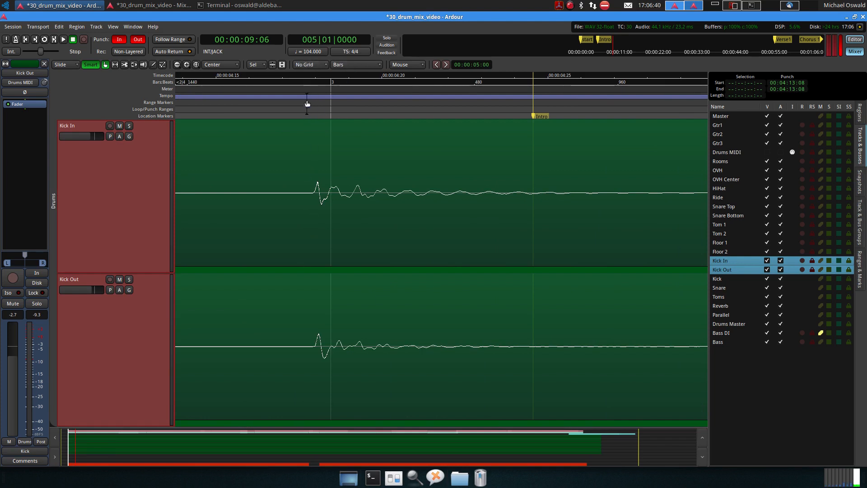
{"action": "left_click", "coordinate": [315, 82]}
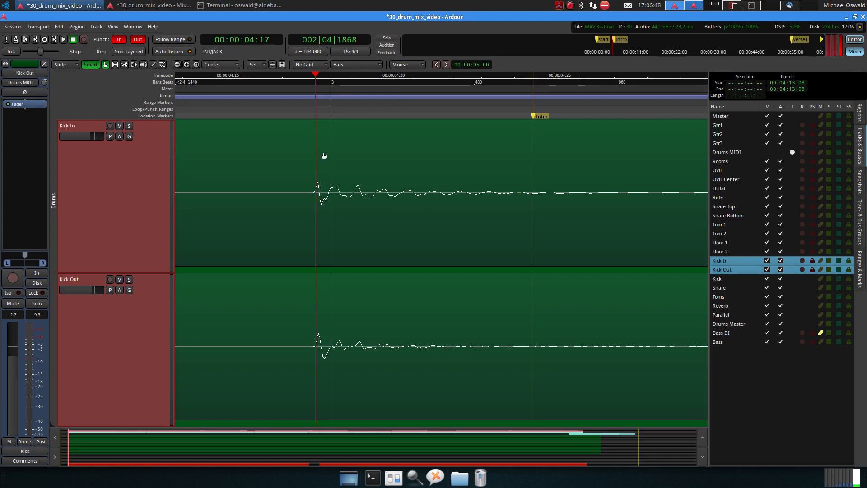
{"action": "left_click", "coordinate": [331, 85]}
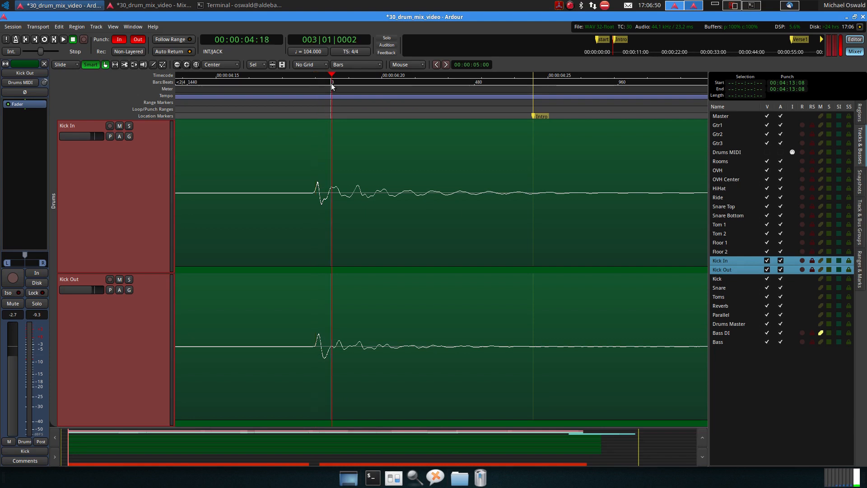
{"action": "left_click", "coordinate": [355, 80]}
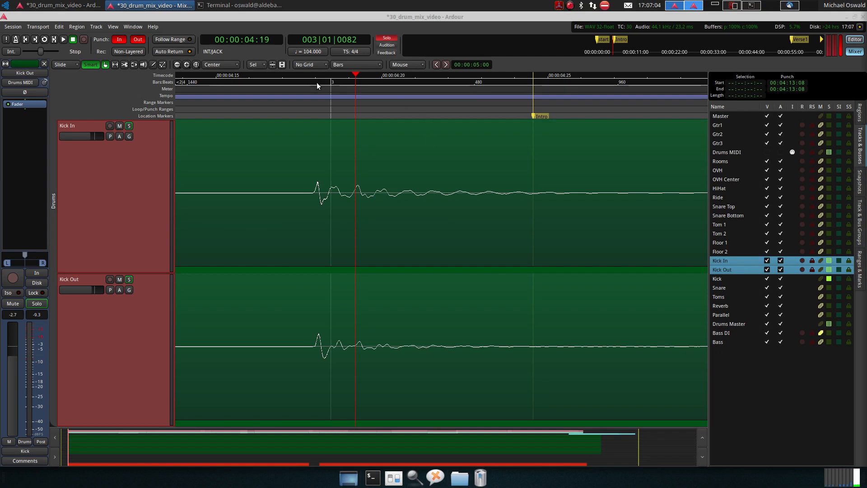
Listen to the soloed kick tracks from their first hit, and invert the polarity of the Kick Out track.
{"action": "left_click", "coordinate": [280, 98]}
{"action": "scroll", "coordinate": [280, 99], "scroll_direction": "down", "scroll_amount": 3}
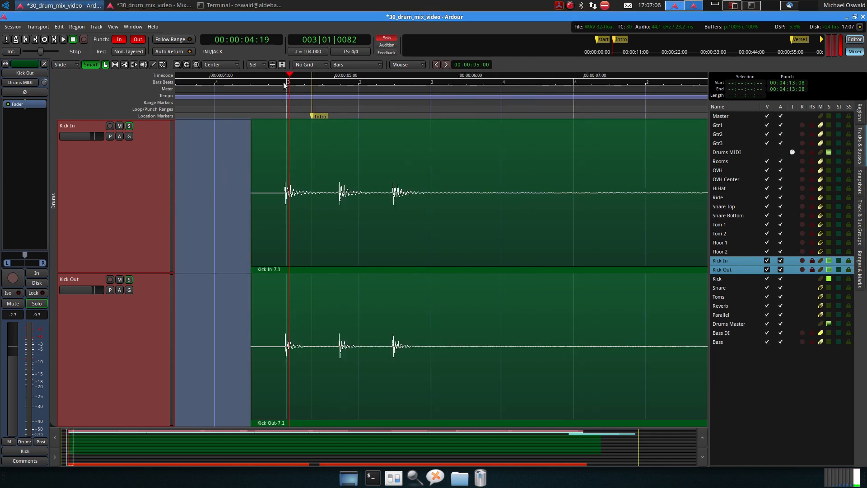
{"action": "key", "text": "space"}
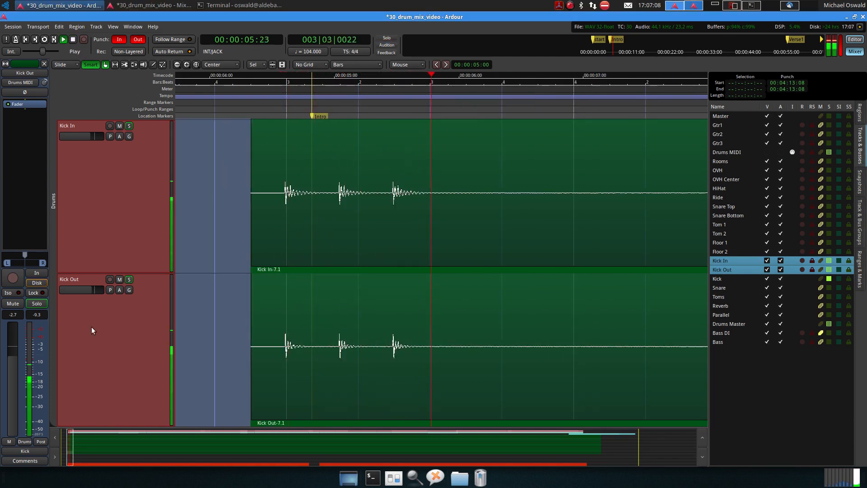
{"action": "key", "text": "space"}
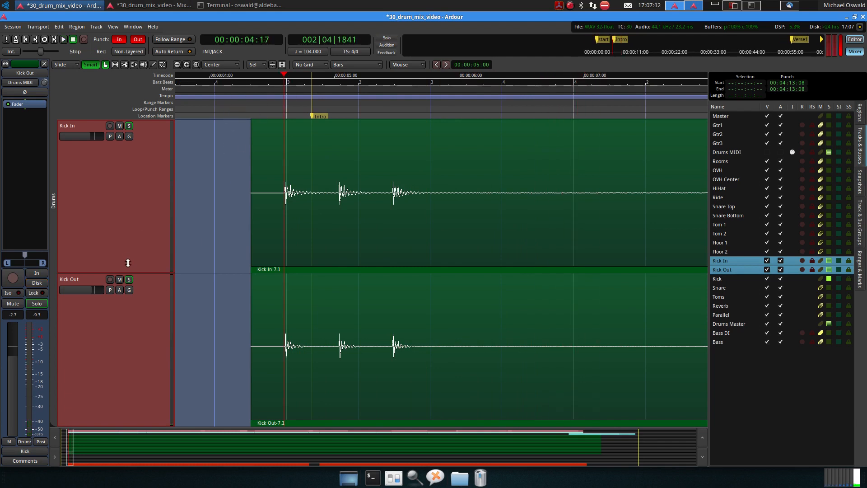
{"action": "left_click", "coordinate": [33, 94]}
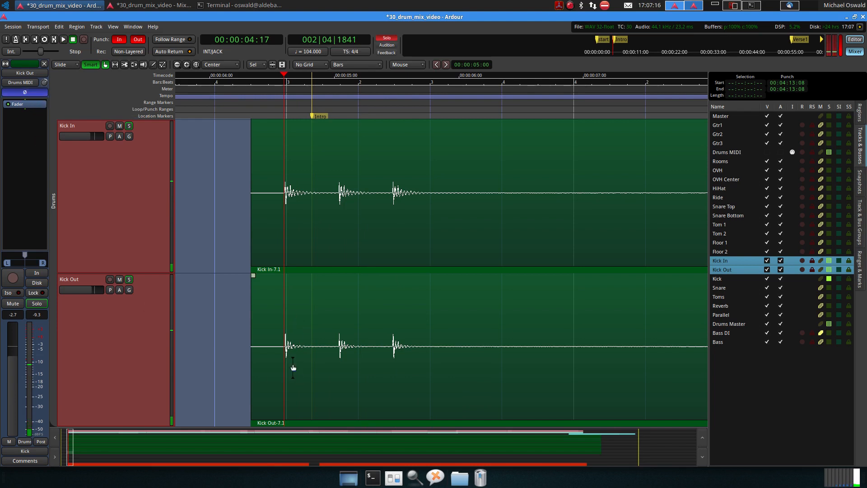
Listen to the soloed kick tracks with Kick Out inverted, restore its normal polarity, and listen to them again.
{"action": "scroll", "coordinate": [294, 342], "scroll_direction": "up", "scroll_amount": 4}
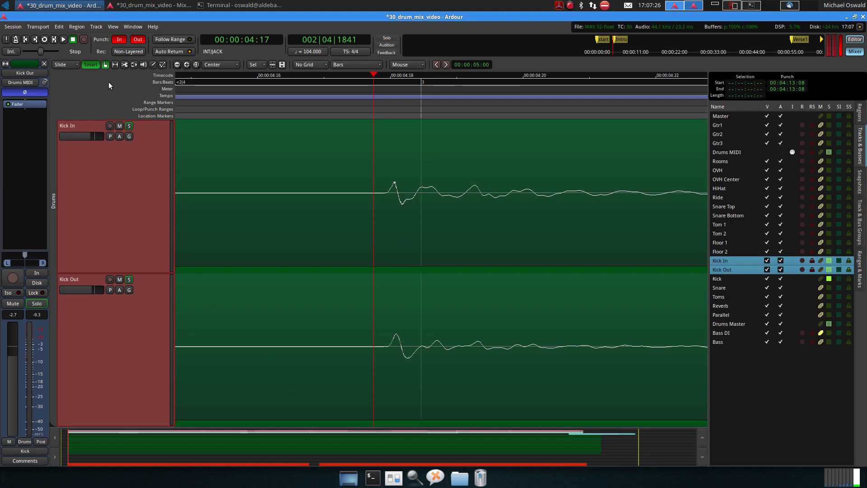
{"action": "left_click", "coordinate": [64, 42]}
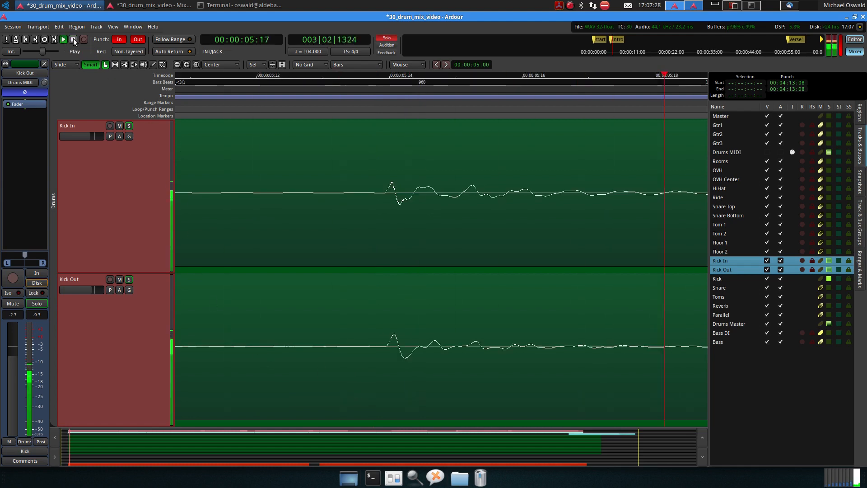
{"action": "left_click", "coordinate": [73, 40]}
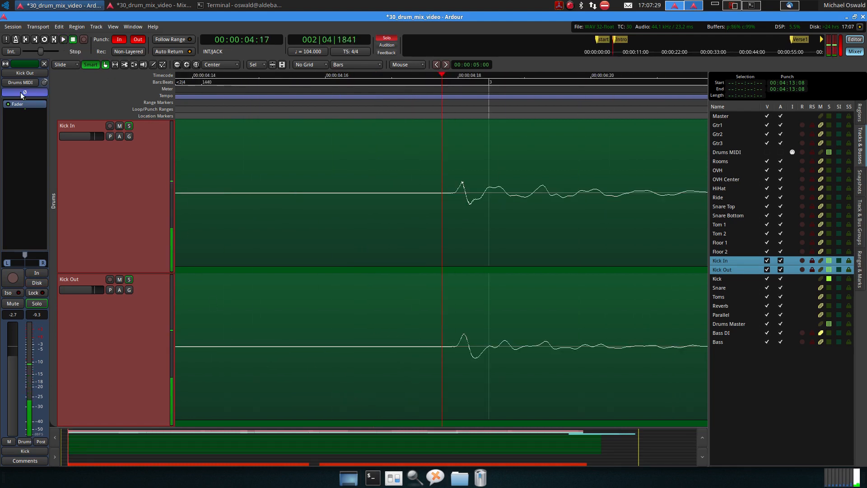
{"action": "left_click", "coordinate": [64, 40]}
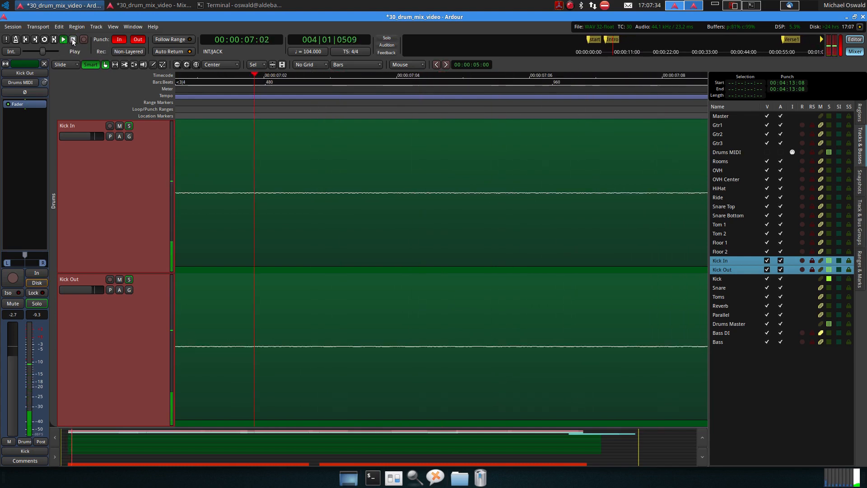
{"action": "left_click", "coordinate": [73, 39]}
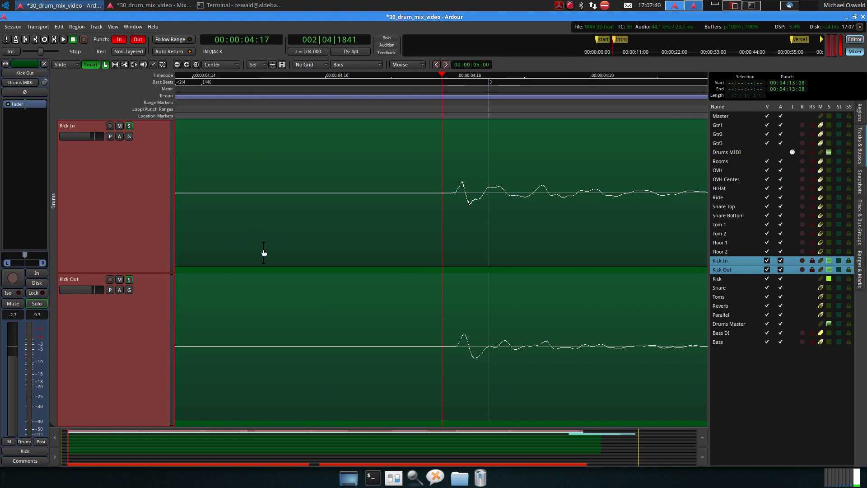
Return to the full track overview, select the Snare Top and Snare Bottom tracks, and fit them to the editor height.
{"action": "scroll", "coordinate": [142, 291], "scroll_direction": "down", "scroll_amount": 3, "text": "ctrl"}
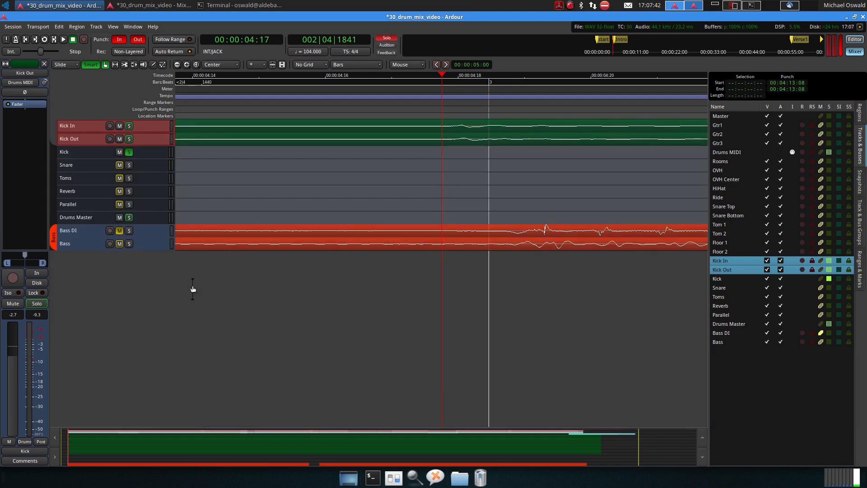
{"action": "scroll", "coordinate": [217, 247], "scroll_direction": "up", "scroll_amount": 5}
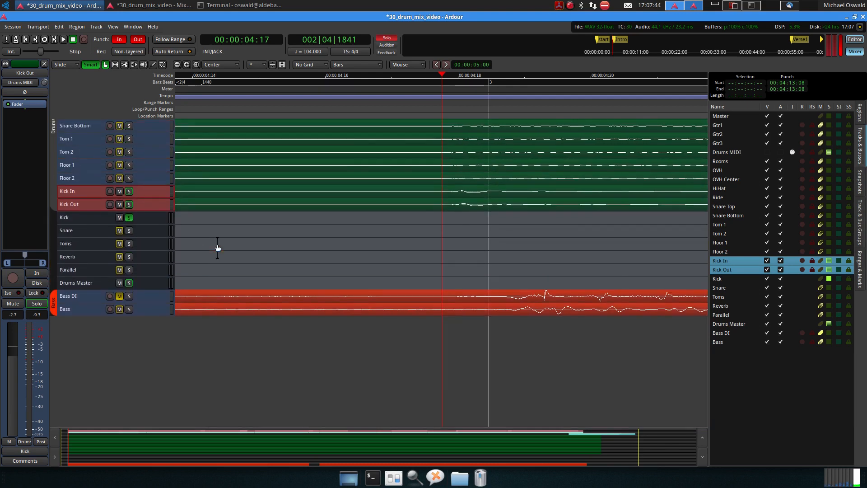
{"action": "scroll", "coordinate": [218, 247], "scroll_direction": "up", "scroll_amount": 1}
{"action": "left_click", "coordinate": [86, 179]}
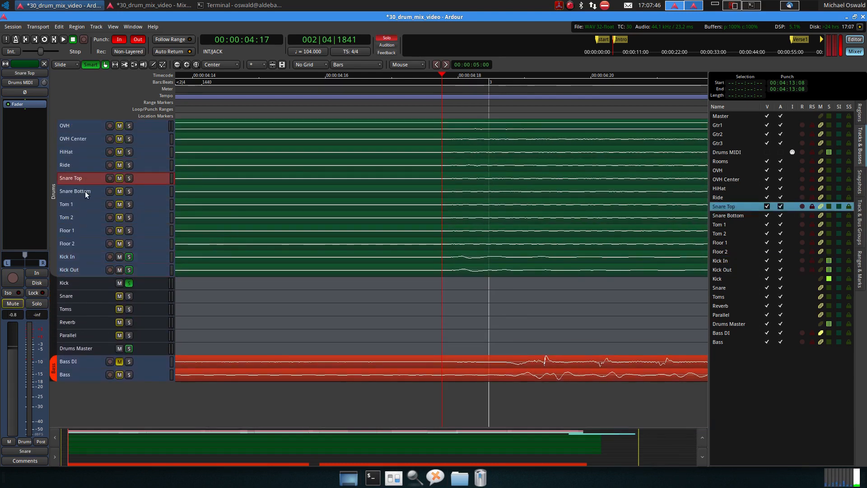
{"action": "left_click", "coordinate": [85, 191], "text": "ctrl"}
{"action": "scroll", "coordinate": [223, 222], "scroll_direction": "right", "scroll_amount": 5}
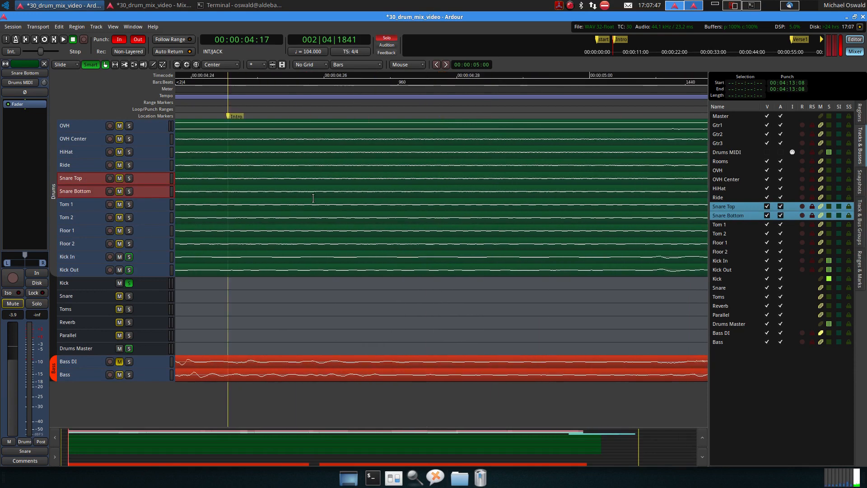
{"action": "scroll", "coordinate": [313, 198], "scroll_direction": "right", "scroll_amount": 8}
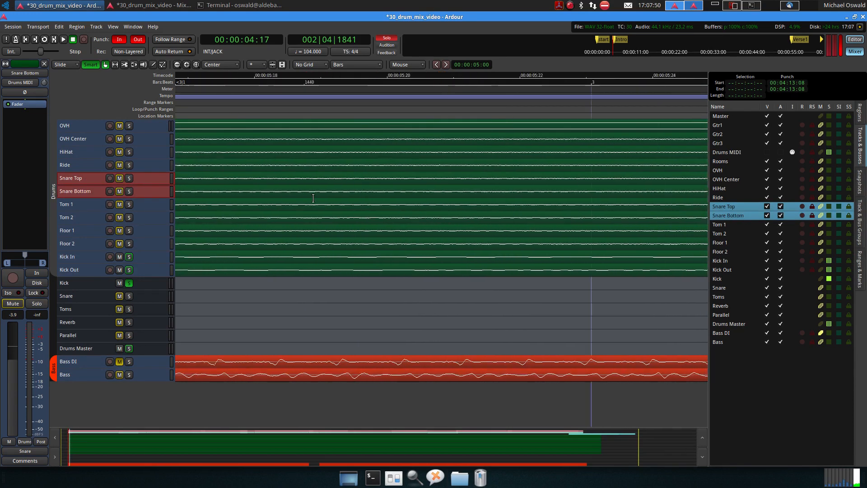
{"action": "key", "text": "f"}
Place the playhead at the start of the first loud snare hit, just before beat 4 of bar 8.
{"action": "scroll", "coordinate": [277, 221], "scroll_direction": "right", "scroll_amount": 5}
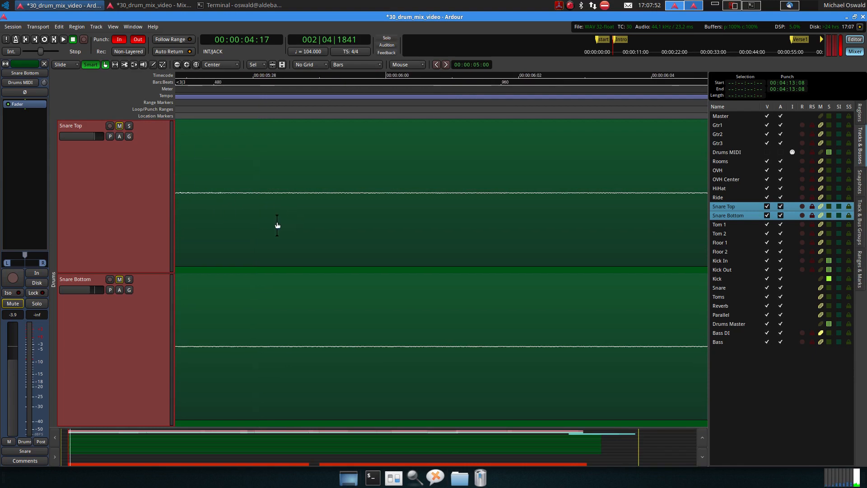
{"action": "scroll", "coordinate": [276, 227], "scroll_direction": "down", "scroll_amount": 7}
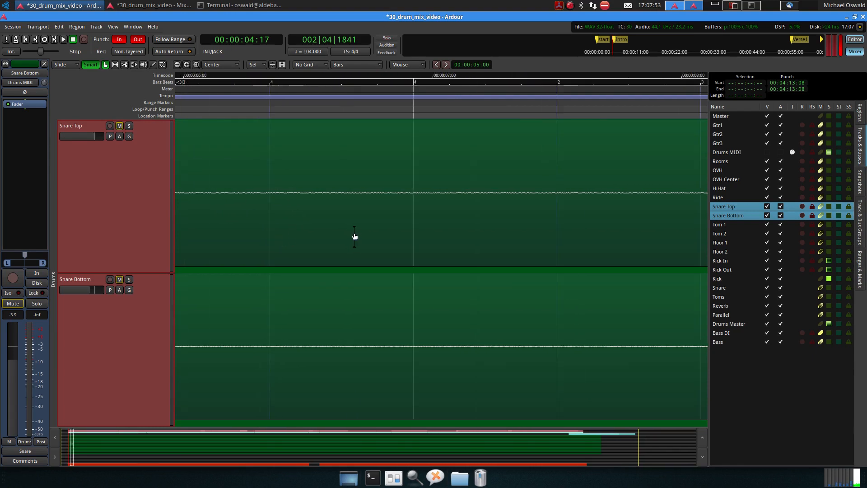
{"action": "scroll", "coordinate": [405, 226], "scroll_direction": "right", "scroll_amount": 5}
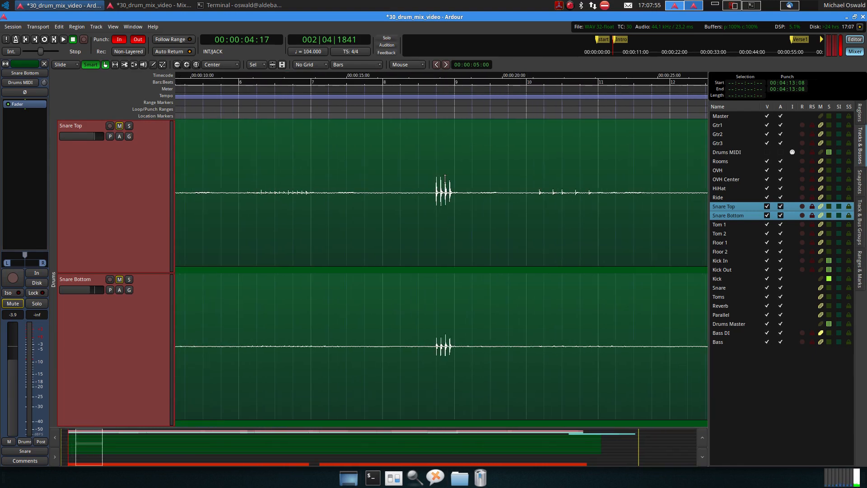
{"action": "left_click", "coordinate": [436, 85]}
{"action": "scroll", "coordinate": [438, 282], "scroll_direction": "up", "scroll_amount": 15}
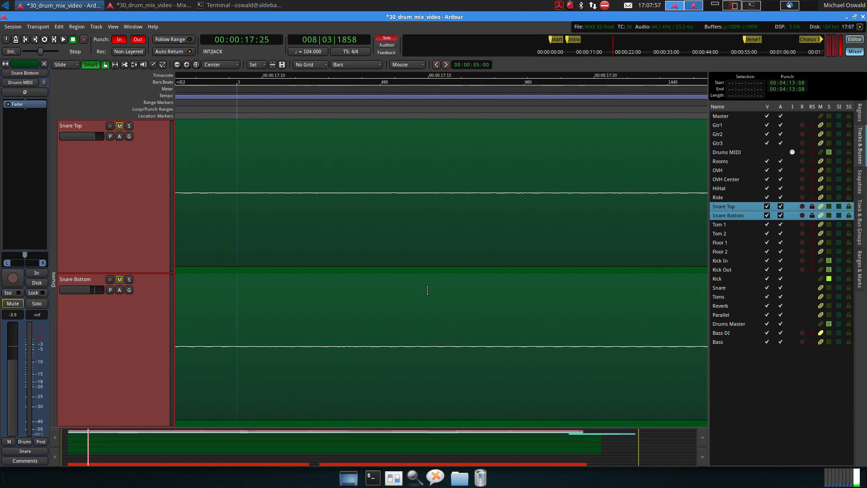
{"action": "scroll", "coordinate": [437, 282], "scroll_direction": "right", "scroll_amount": 3}
{"action": "scroll", "coordinate": [429, 279], "scroll_direction": "right", "scroll_amount": 1}
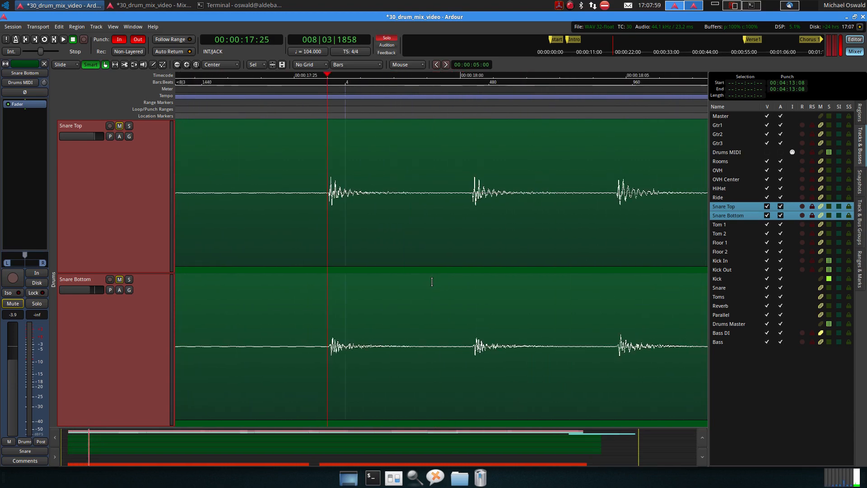
{"action": "scroll", "coordinate": [351, 280], "scroll_direction": "up", "scroll_amount": 6}
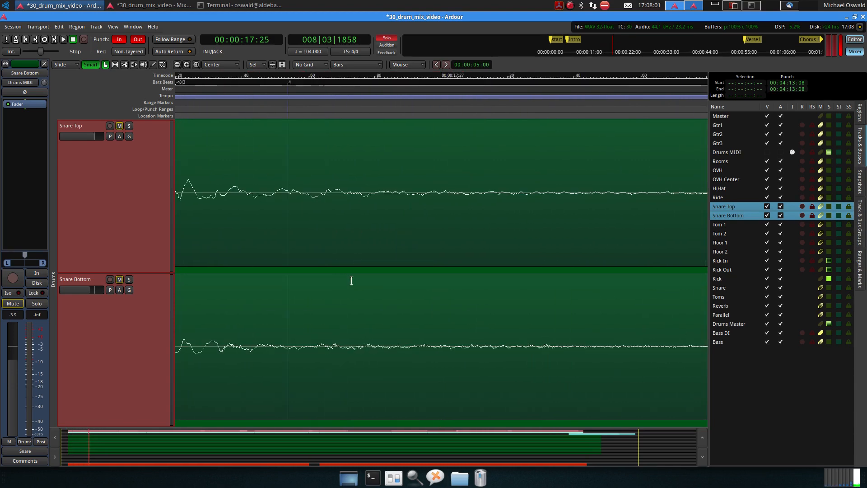
{"action": "scroll", "coordinate": [351, 280], "scroll_direction": "down", "scroll_amount": 1}
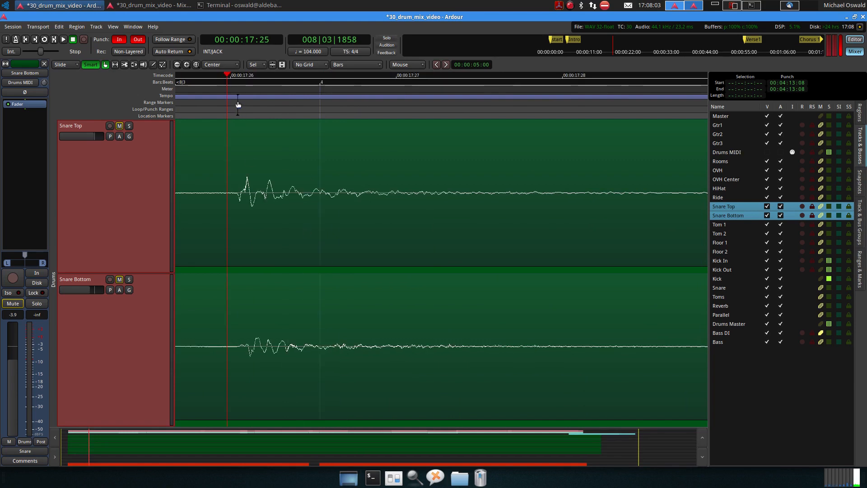
{"action": "left_click", "coordinate": [235, 84]}
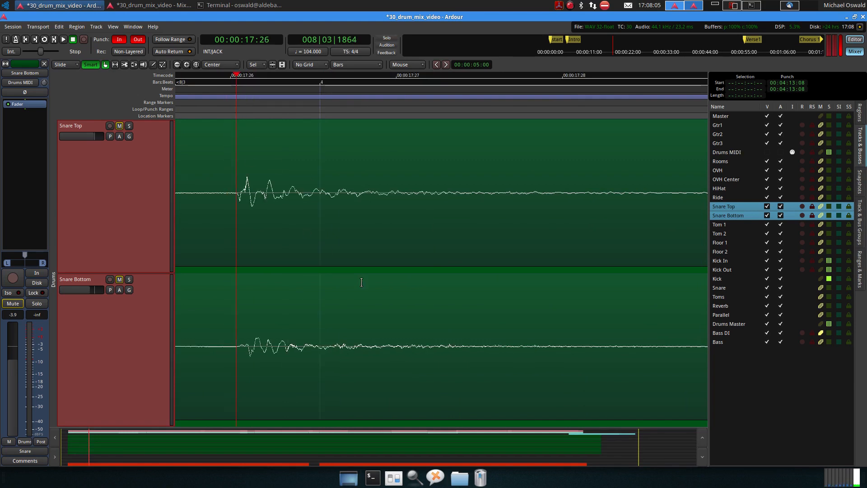
Clear all existing solos, solo only Snare Top and Snare Bottom, and listen to the snare hits from the playhead.
{"action": "key", "text": "space"}
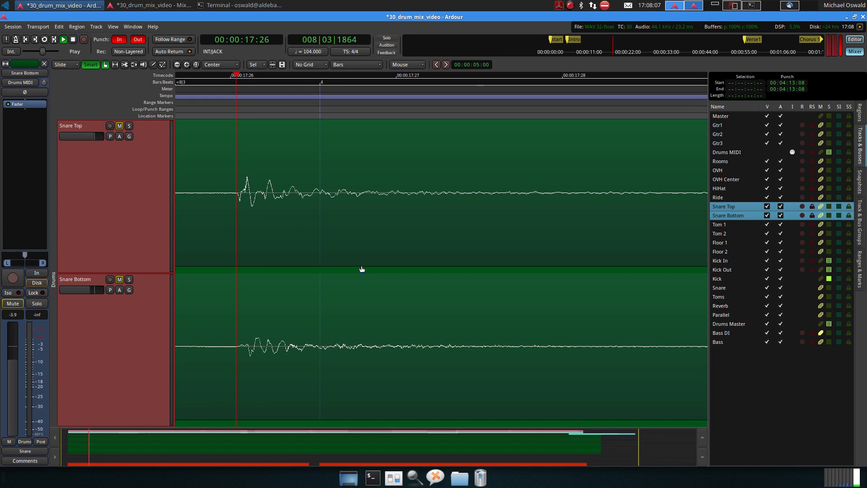
{"action": "key", "text": "space"}
{"action": "scroll", "coordinate": [357, 266], "scroll_direction": "down", "scroll_amount": 2}
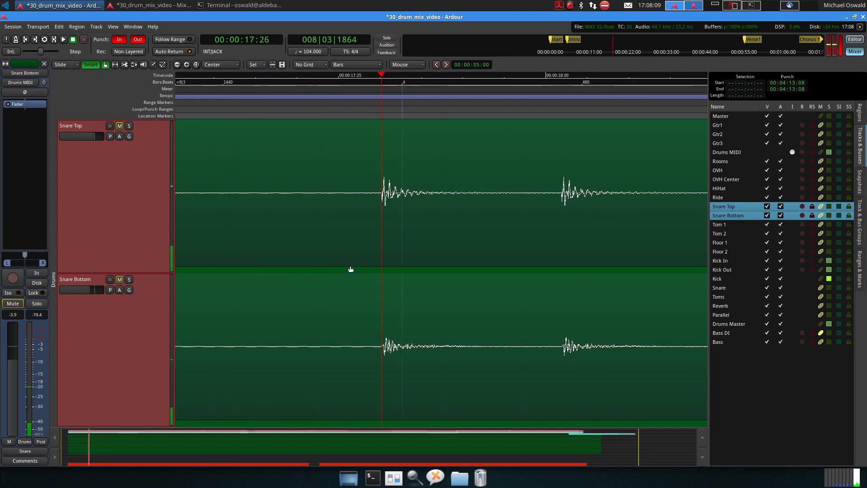
{"action": "left_click", "coordinate": [129, 126]}
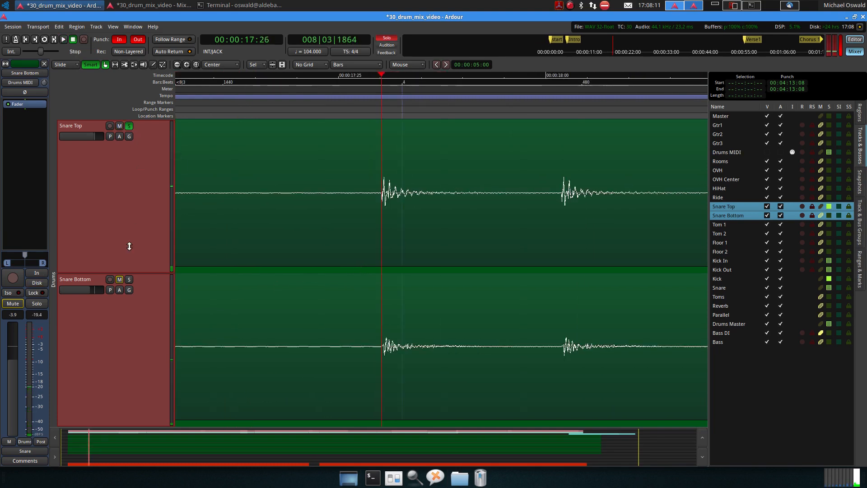
{"action": "left_click", "coordinate": [129, 279]}
{"action": "left_click", "coordinate": [392, 39]}
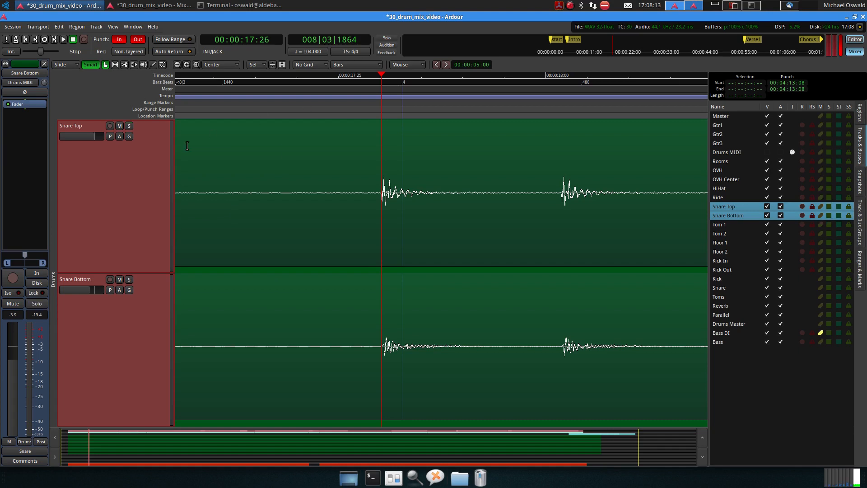
{"action": "left_click", "coordinate": [129, 126]}
{"action": "left_click", "coordinate": [129, 279]}
{"action": "key", "text": "space"}
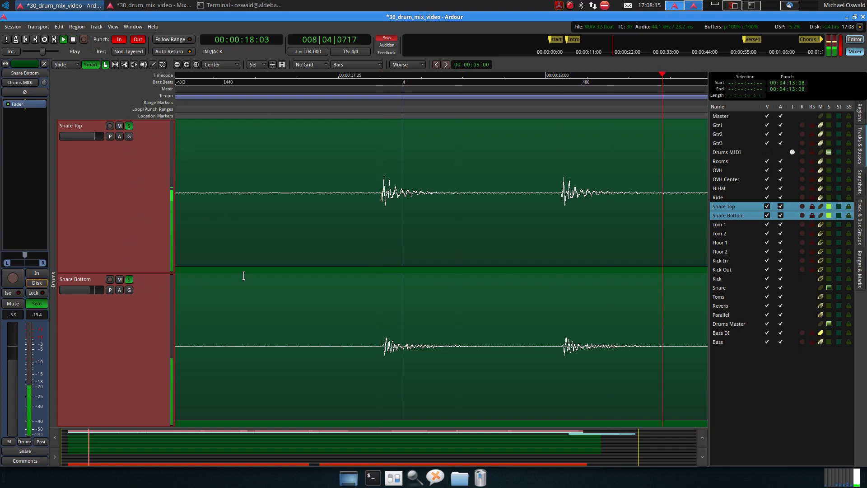
{"action": "key", "text": "space"}
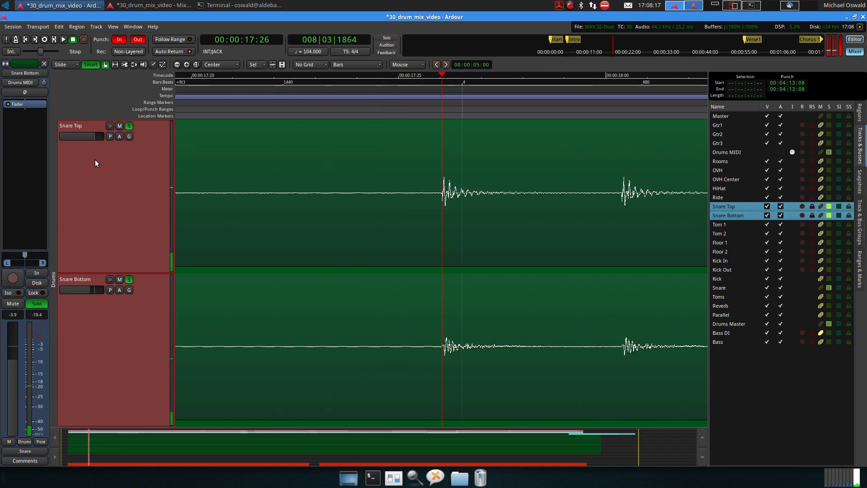
Audition the soloed snare hits with the Snare Bottom polarity inverted, restore its normal polarity, and listen again.
{"action": "left_click", "coordinate": [134, 313]}
{"action": "left_click", "coordinate": [19, 94]}
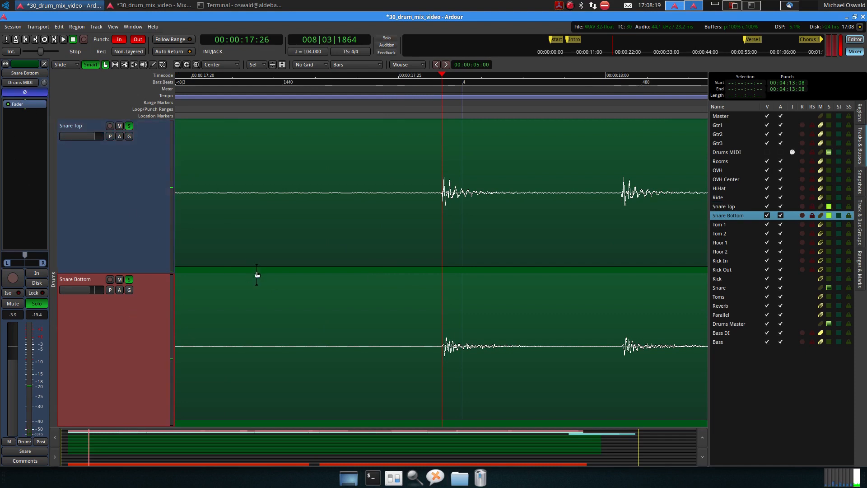
{"action": "key", "text": "space"}
{"action": "key", "text": "space"}
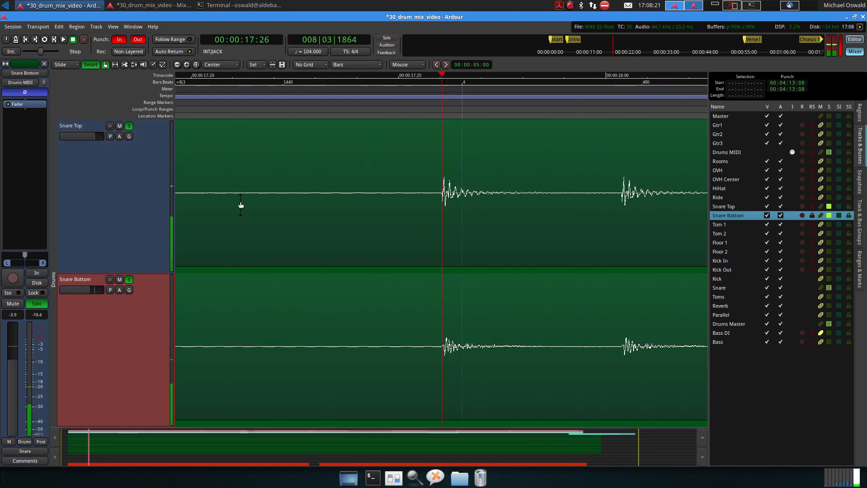
{"action": "key", "text": "space"}
{"action": "key", "text": "space"}
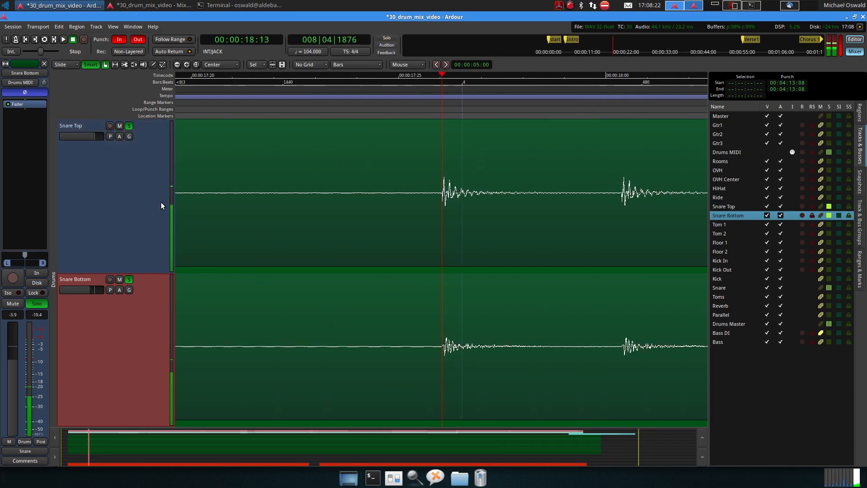
{"action": "left_click", "coordinate": [25, 92]}
{"action": "key", "text": "space"}
{"action": "key", "text": "space"}
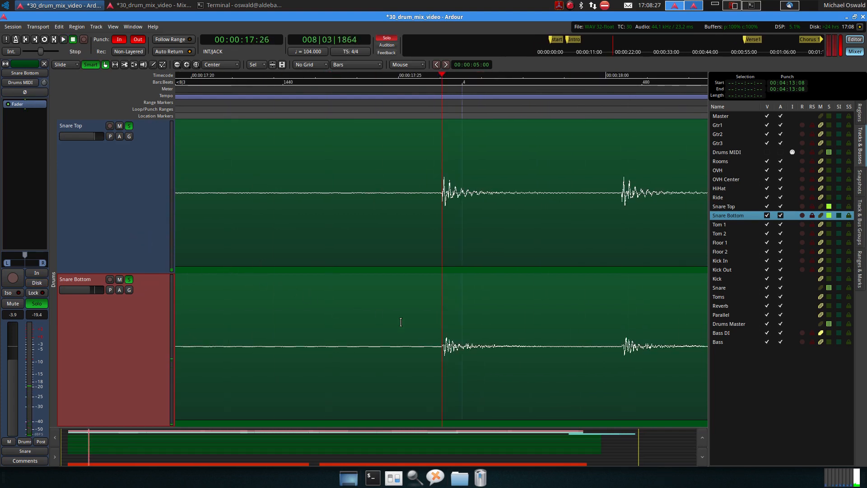
Remove the solo from the Snare Bottom and Snare Top tracks.
{"action": "left_click", "coordinate": [128, 279]}
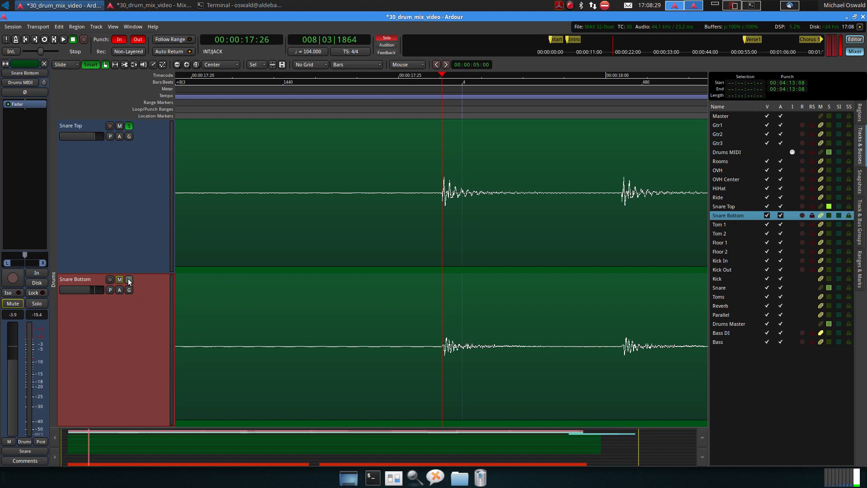
{"action": "left_click", "coordinate": [128, 126]}
{"action": "left_click", "coordinate": [129, 129]}
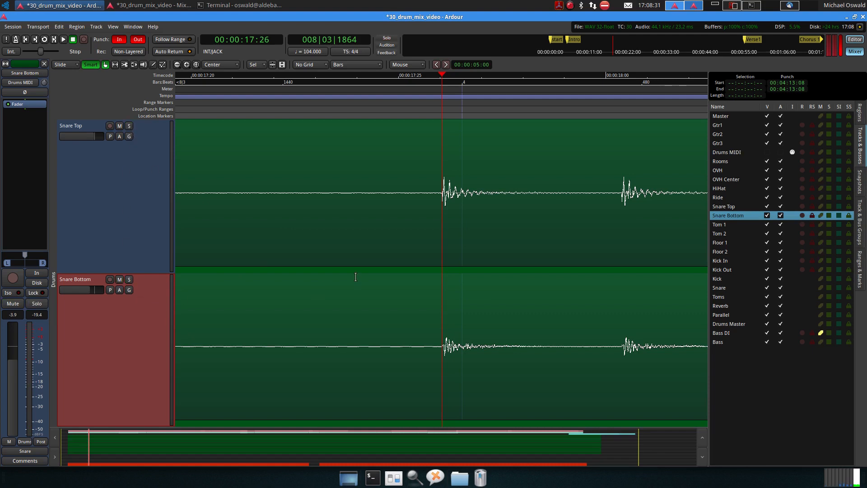
Place the playhead at two points within the first snare hit to compare the Snare Top and Snare Bottom waveforms.
{"action": "scroll", "coordinate": [426, 319], "scroll_direction": "up", "scroll_amount": 5}
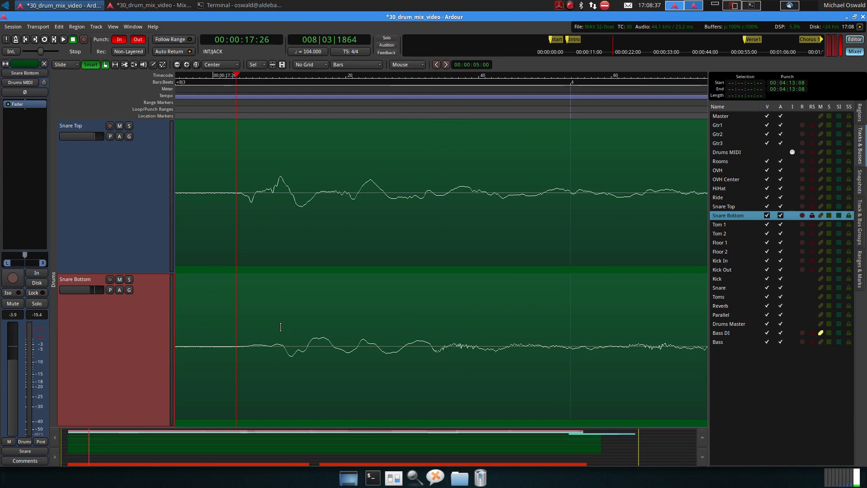
{"action": "left_click", "coordinate": [315, 77]}
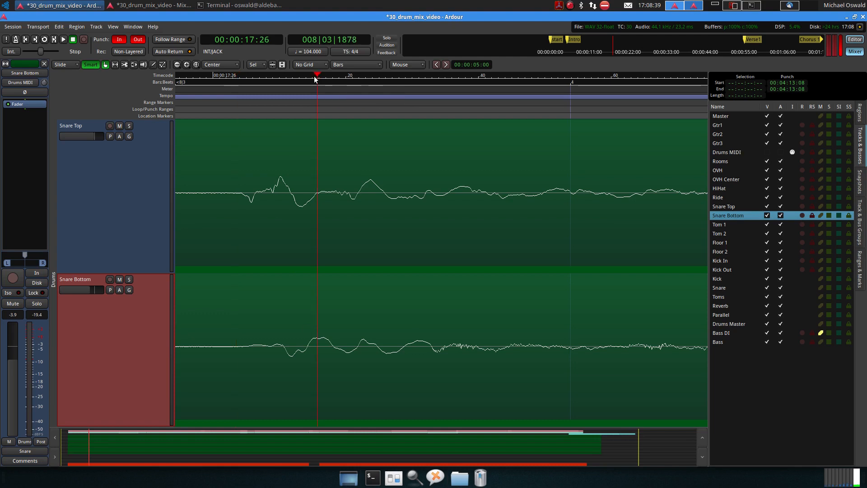
{"action": "left_click", "coordinate": [301, 83]}
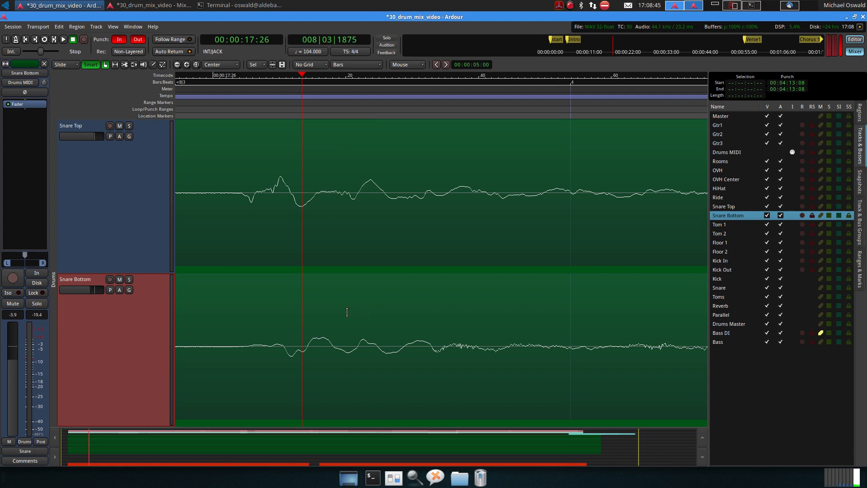
Add Snare Top to the track selection and return from the enlarged snare view to the track overview.
{"action": "scroll", "coordinate": [346, 312], "scroll_direction": "down", "scroll_amount": 3}
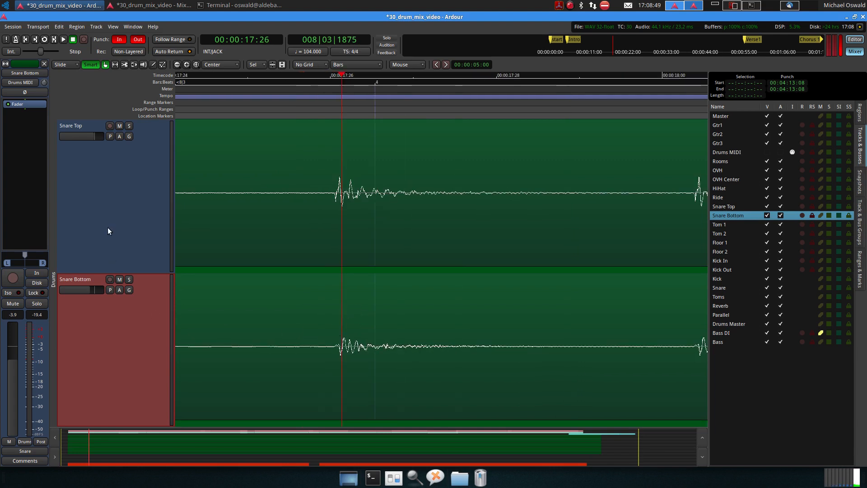
{"action": "left_click", "coordinate": [120, 244], "text": "shift"}
{"action": "key", "text": "shift+z"}
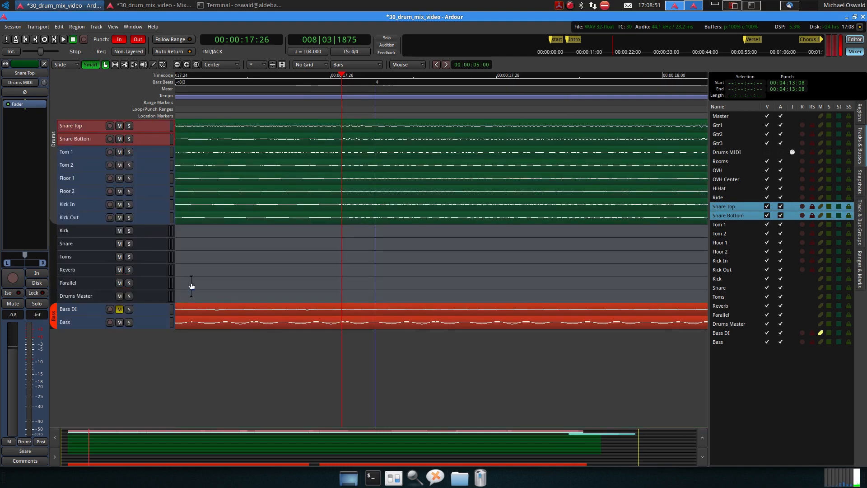
Return from the enlarged waveform view to the overview of all tracks and select the Tom 1 track.
{"action": "scroll", "coordinate": [232, 247], "scroll_direction": "down", "scroll_amount": 5}
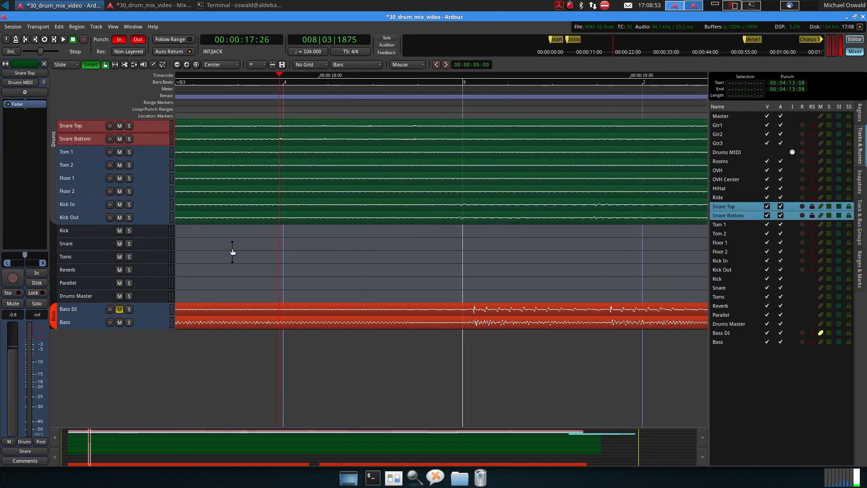
{"action": "scroll", "coordinate": [232, 248], "scroll_direction": "down", "scroll_amount": 1}
{"action": "scroll", "coordinate": [232, 248], "scroll_direction": "left", "scroll_amount": 9}
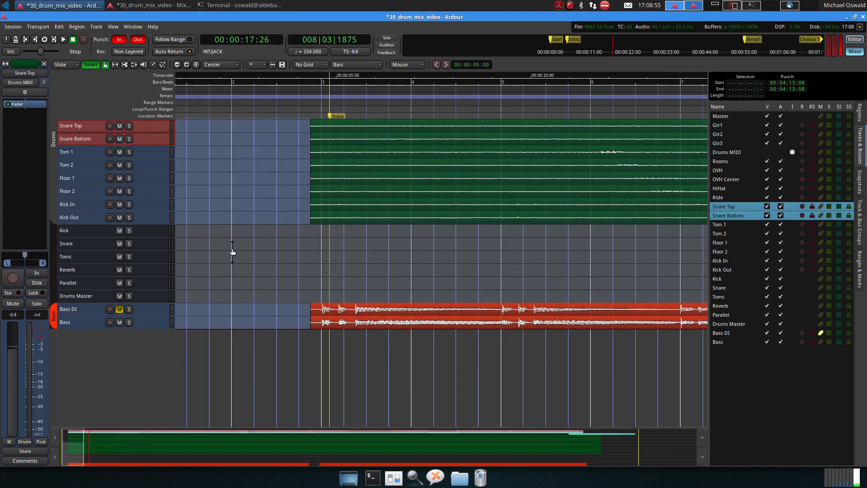
{"action": "scroll", "coordinate": [305, 245], "scroll_direction": "up", "scroll_amount": 4}
{"action": "scroll", "coordinate": [298, 246], "scroll_direction": "up", "scroll_amount": 4}
{"action": "scroll", "coordinate": [265, 246], "scroll_direction": "down", "scroll_amount": 3}
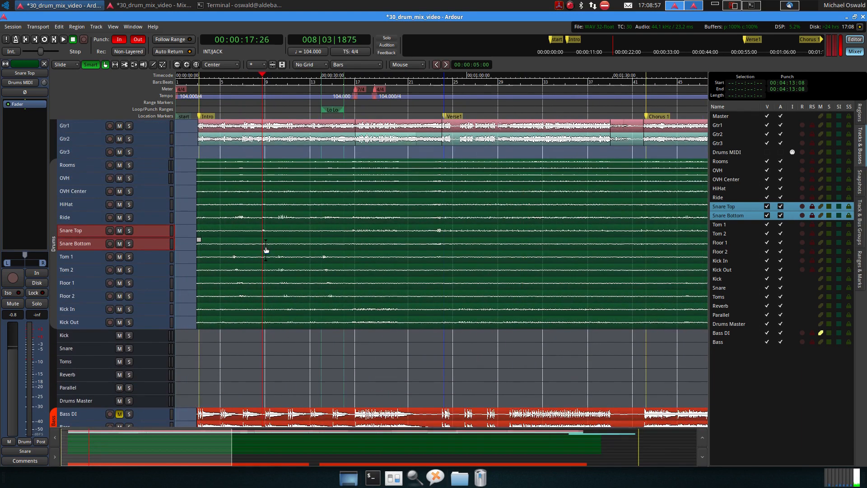
{"action": "left_click", "coordinate": [150, 246]}
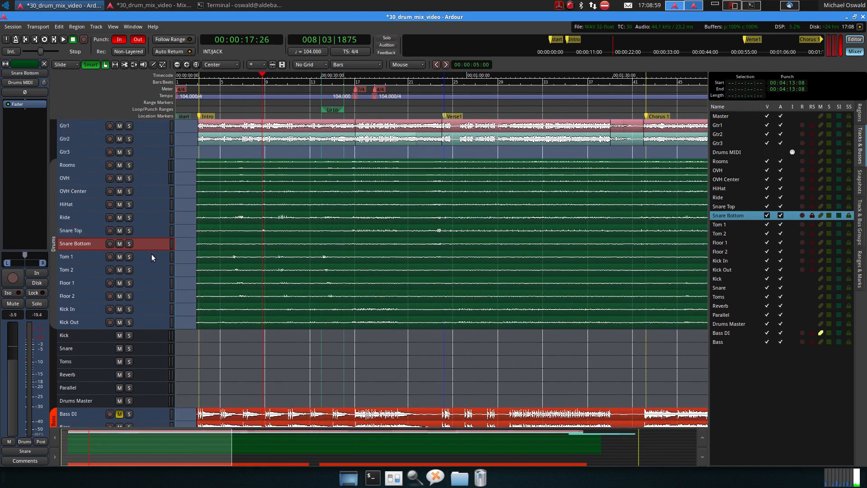
{"action": "left_click", "coordinate": [151, 254]}
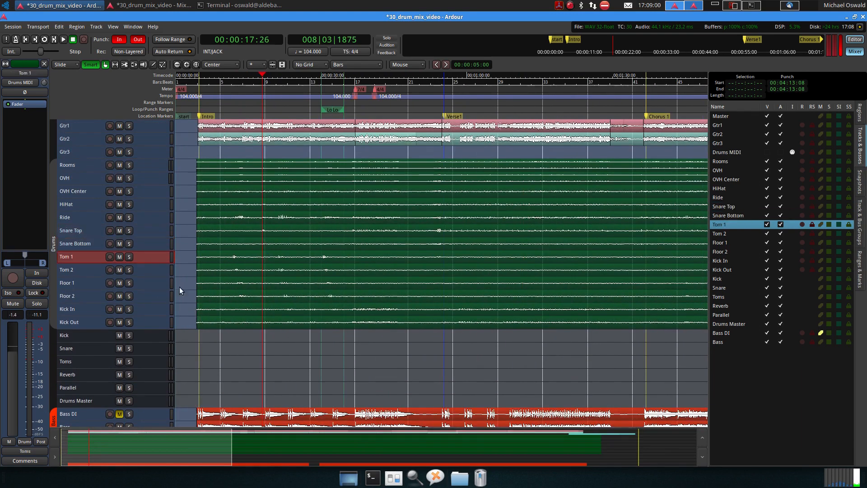
Solo the Drums Master bus and audition the full drum mix from bar 8.
{"action": "left_click", "coordinate": [130, 401]}
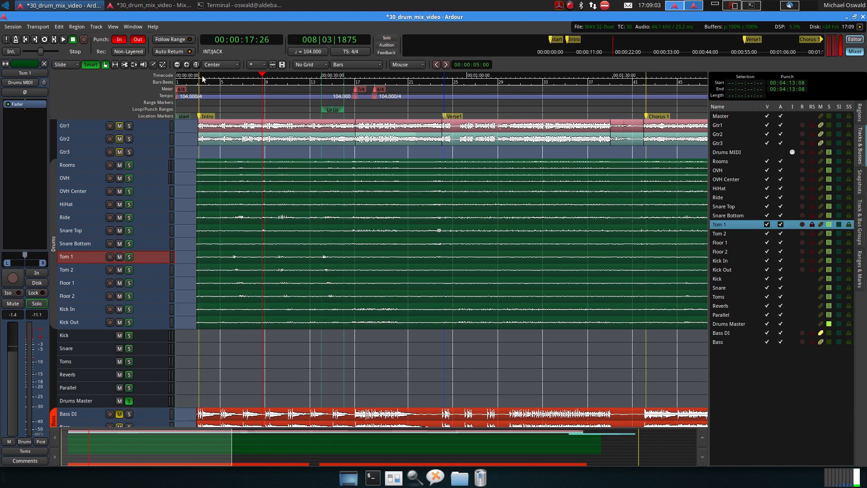
{"action": "key", "text": "space"}
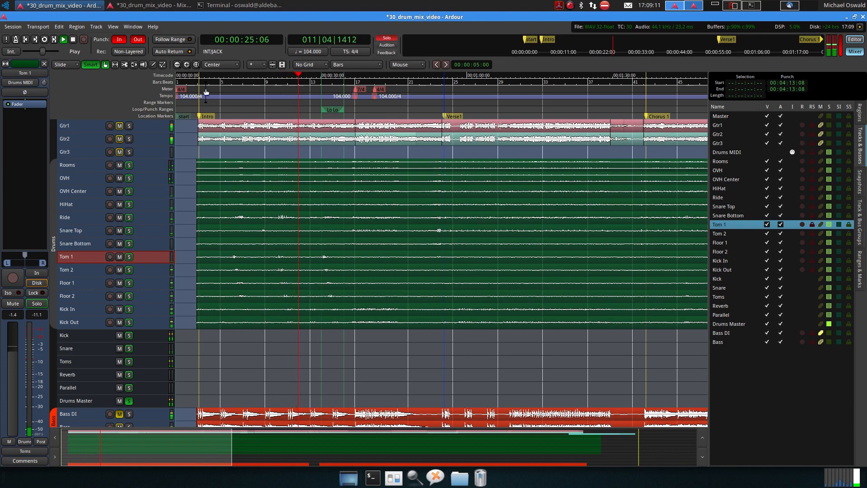
{"action": "key", "text": "space"}
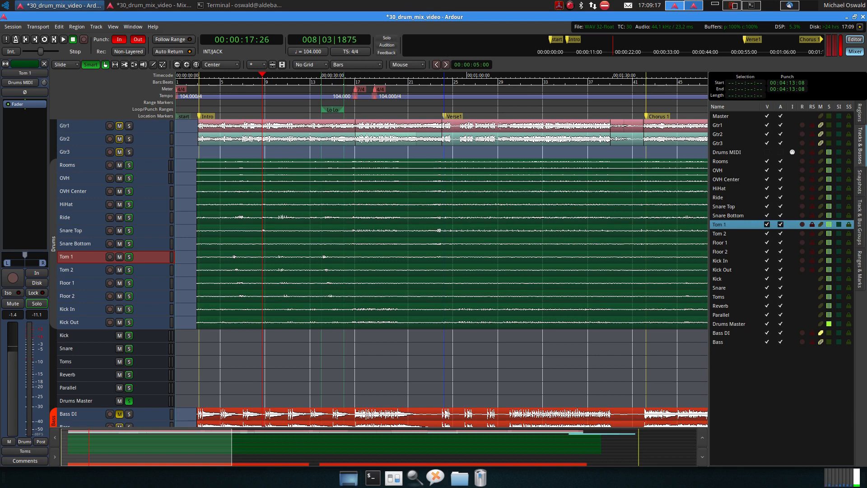
Open the mixer and audition the soloed drums twice while checking the levels of the drum channels and buses.
{"action": "key", "text": "alt+m"}
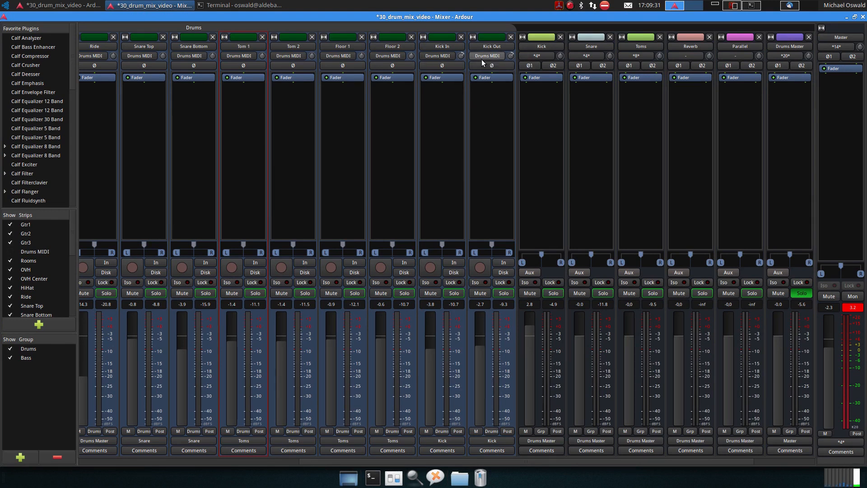
{"action": "key", "text": "space"}
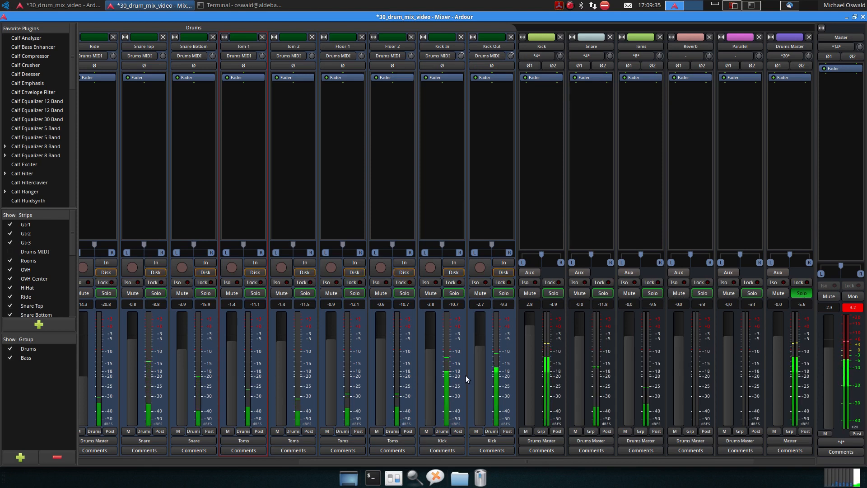
{"action": "key", "text": "space"}
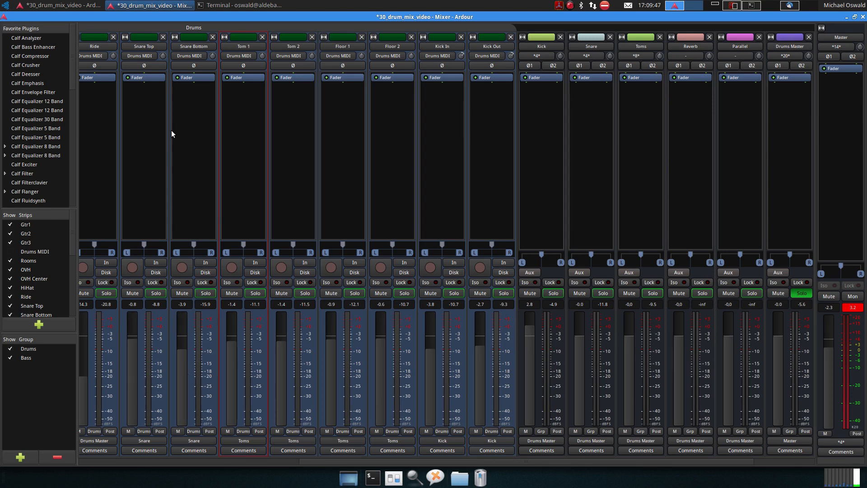
{"action": "key", "text": "space"}
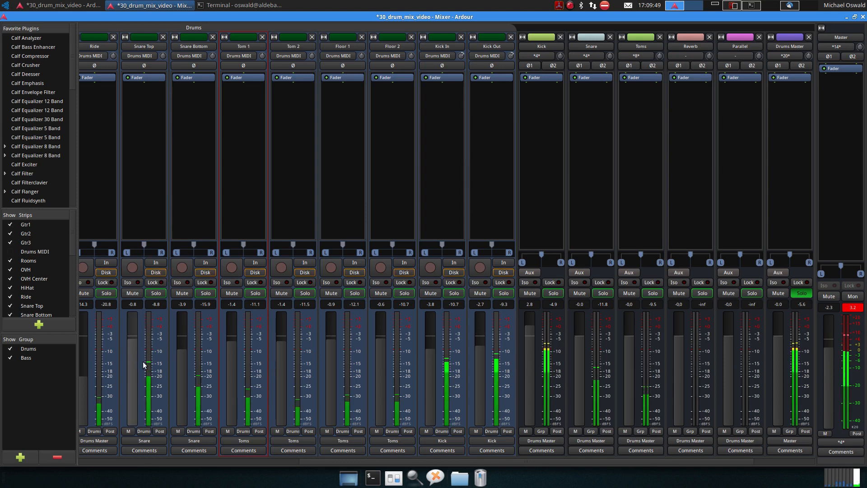
{"action": "key", "text": "space"}
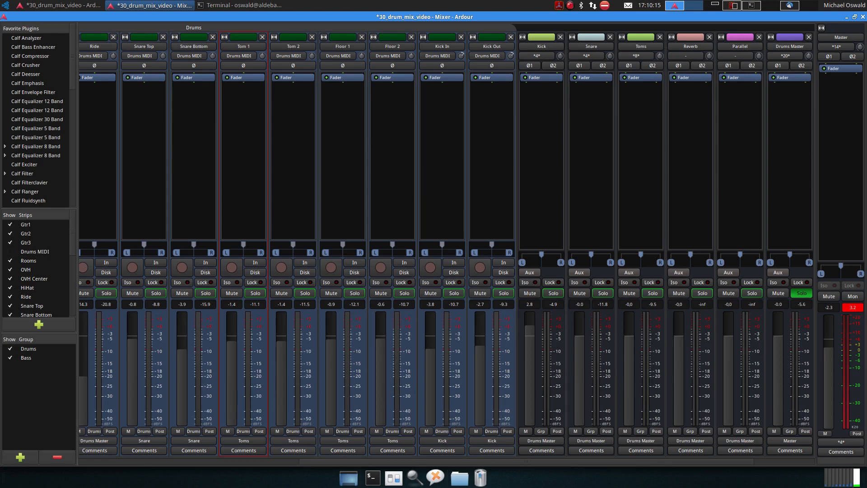
Review the mixer strips from the guitars to the drum buses and close the mixer window.
{"action": "left_click_drag", "start_coordinate": [365, 461], "coordinate": [255, 464]}
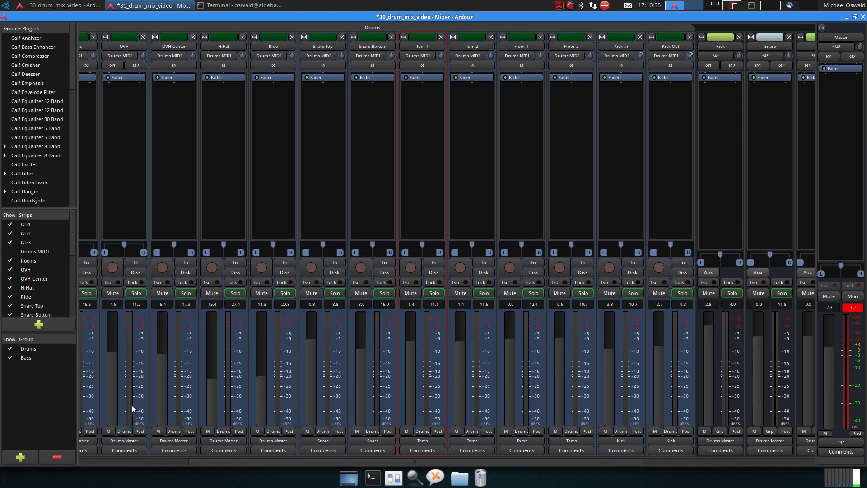
{"action": "left_click_drag", "start_coordinate": [310, 461], "coordinate": [235, 416]}
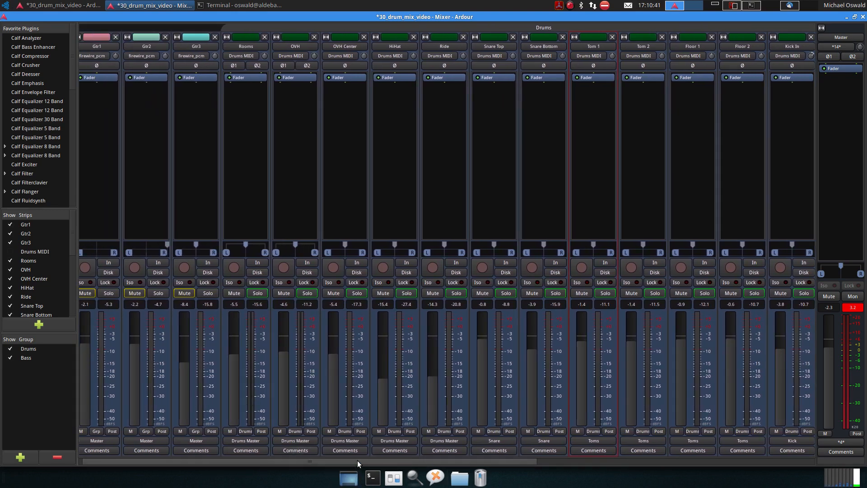
{"action": "left_click_drag", "start_coordinate": [357, 459], "coordinate": [526, 461]}
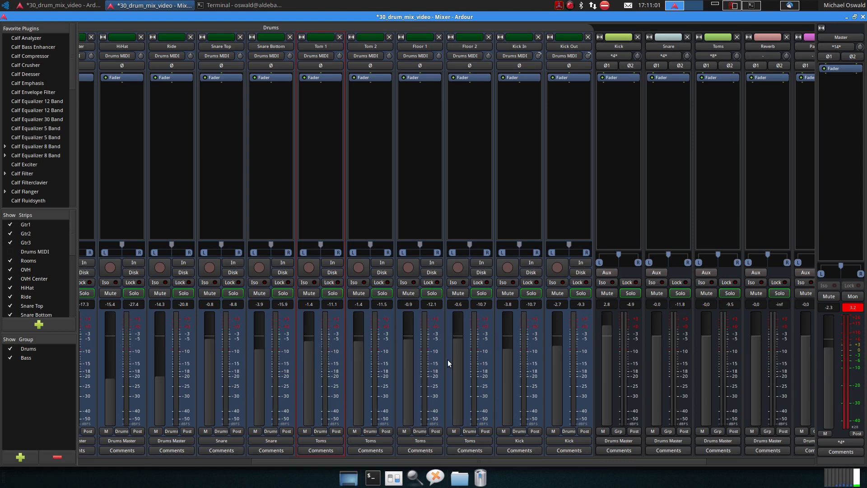
{"action": "left_click", "coordinate": [862, 17]}
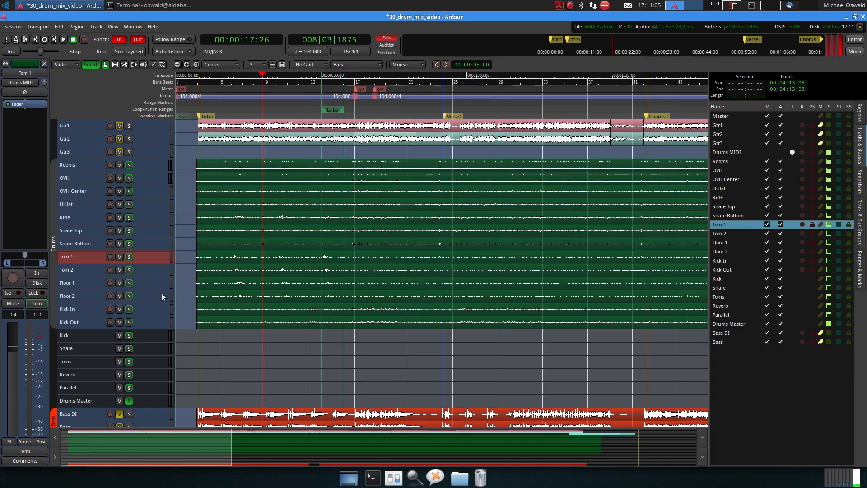
Add Tom 2 to the Tom 1 selection and enlarge both tracks to fill the editor.
{"action": "left_click", "coordinate": [88, 272], "text": "ctrl"}
{"action": "key", "text": "f"}
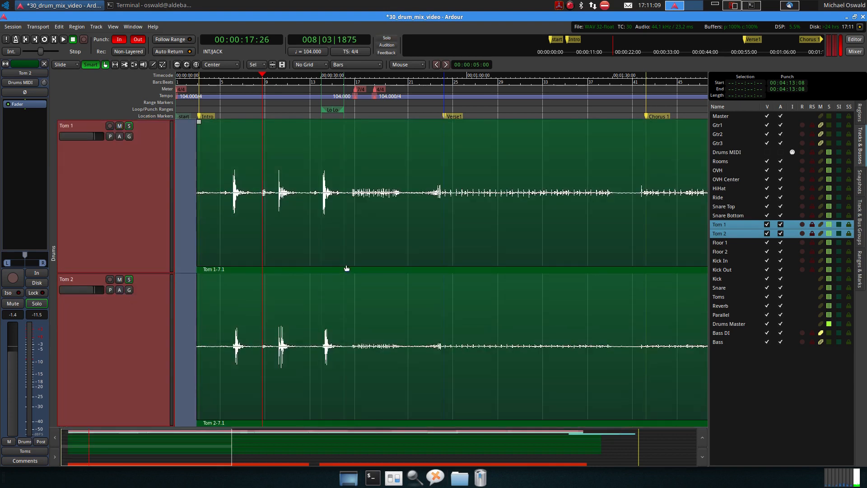
{"action": "scroll", "coordinate": [339, 268], "scroll_direction": "right", "scroll_amount": 1}
{"action": "scroll", "coordinate": [338, 268], "scroll_direction": "left", "scroll_amount": 1}
Solo Tom 1 and Tom 2 and audition them from bar 16 and from bar 13.
{"action": "left_click", "coordinate": [347, 83]}
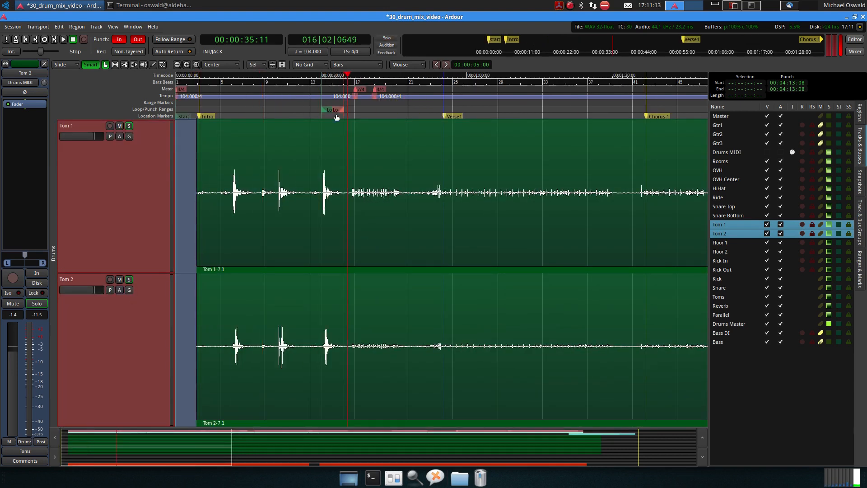
{"action": "left_click", "coordinate": [129, 126]}
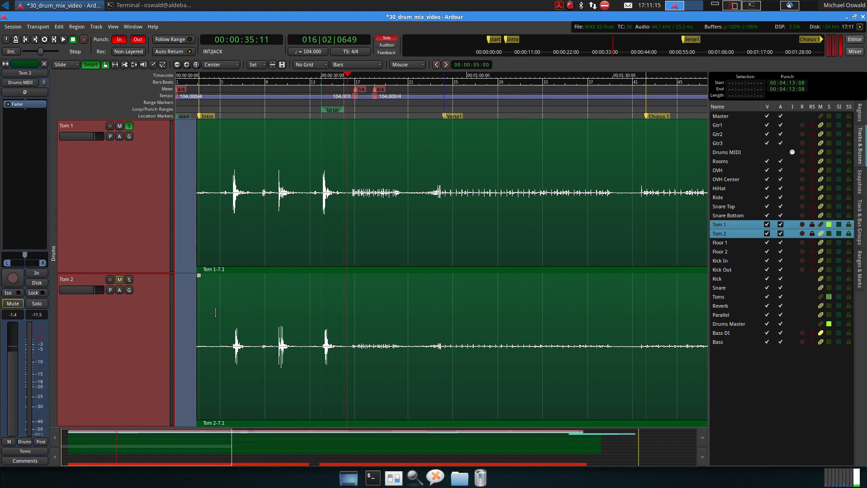
{"action": "left_click", "coordinate": [129, 278]}
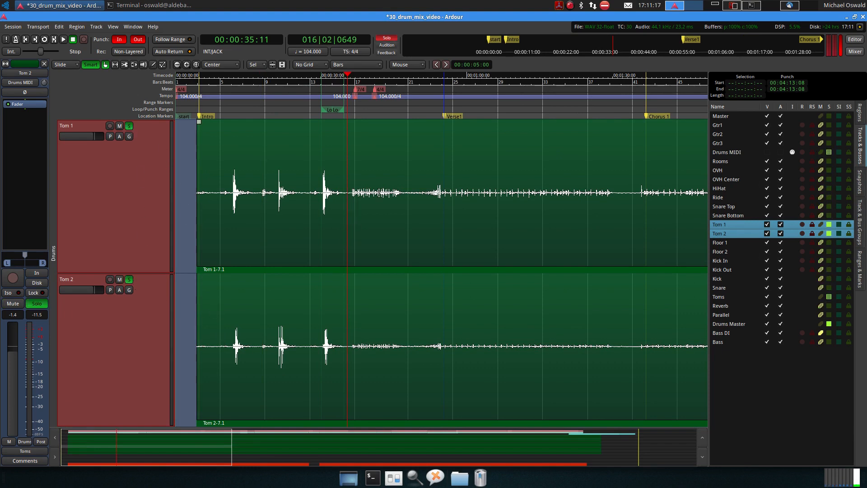
{"action": "key", "text": "space"}
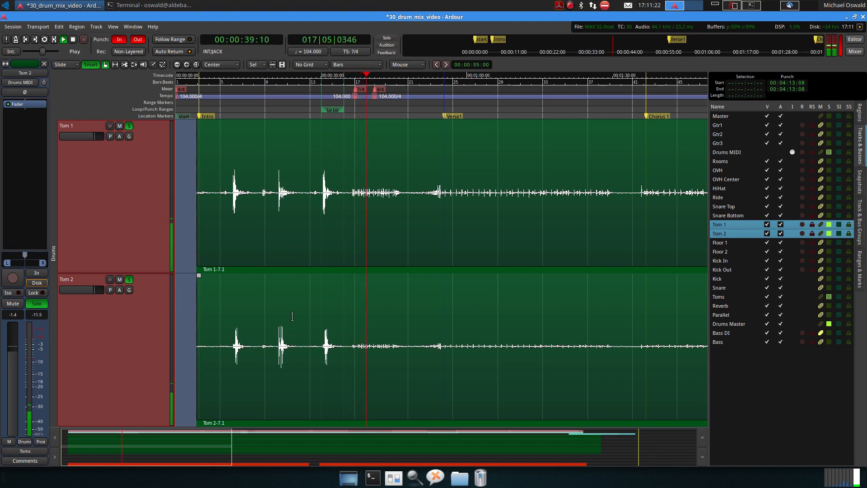
{"action": "mouse_move", "coordinate": [315, 86]}
{"action": "left_mouse_down"}
{"action": "mouse_move", "coordinate": [316, 78]}
{"action": "mouse_move", "coordinate": [318, 86]}
{"action": "left_mouse_up"}
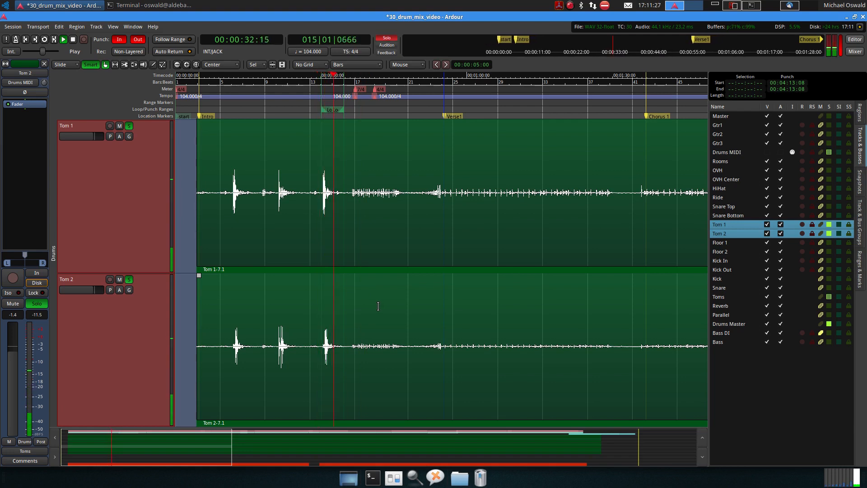
{"action": "key", "text": "space"}
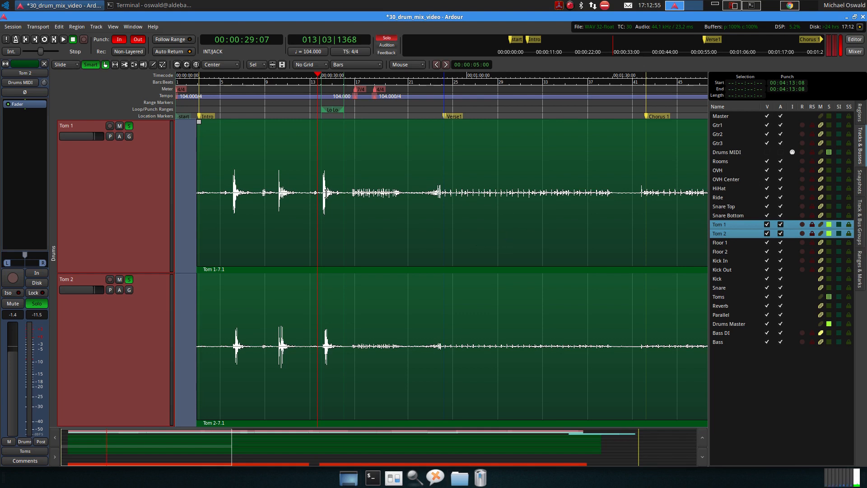
Switch to the DrumGizmo Crocell kit page in the browser, examine the overhead kit photo crocellkit01.png, and return to Ardour.
{"action": "left_click", "coordinate": [789, 5]}
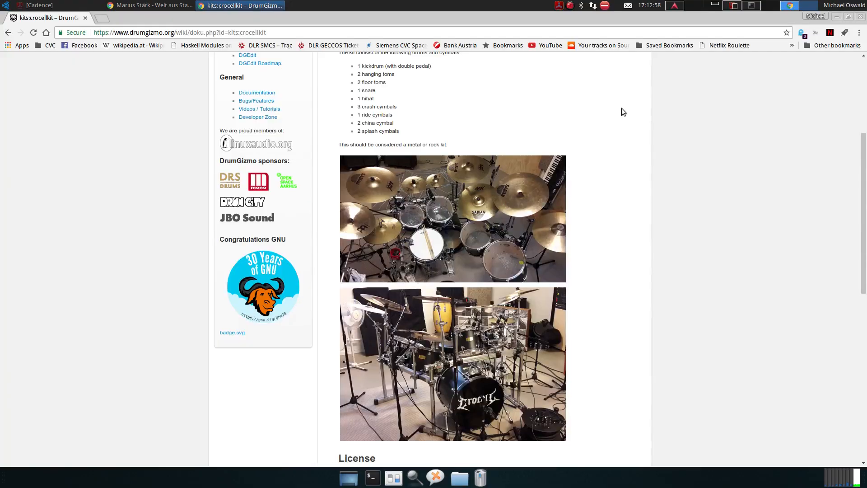
{"action": "left_click", "coordinate": [458, 253]}
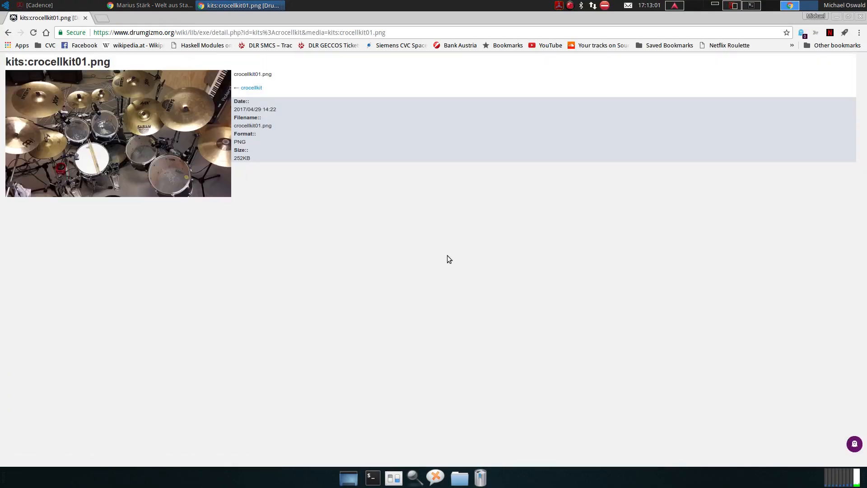
{"action": "left_click", "coordinate": [8, 32]}
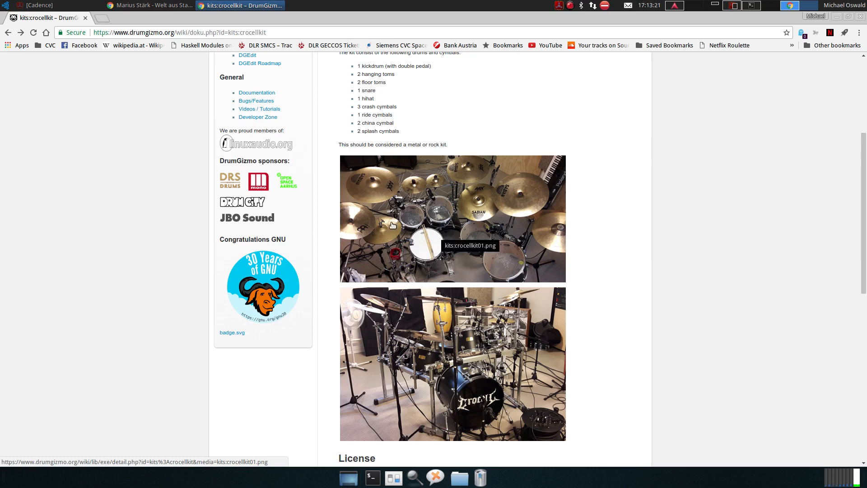
{"action": "left_click", "coordinate": [431, 250]}
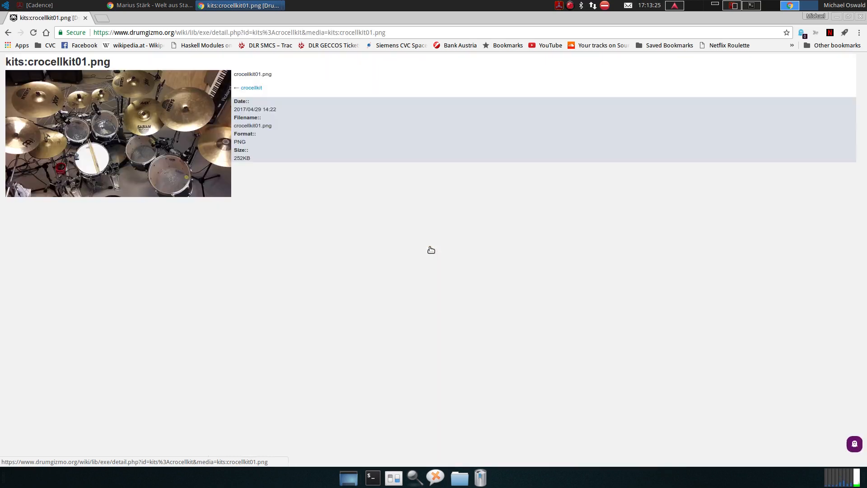
{"action": "left_click", "coordinate": [8, 32]}
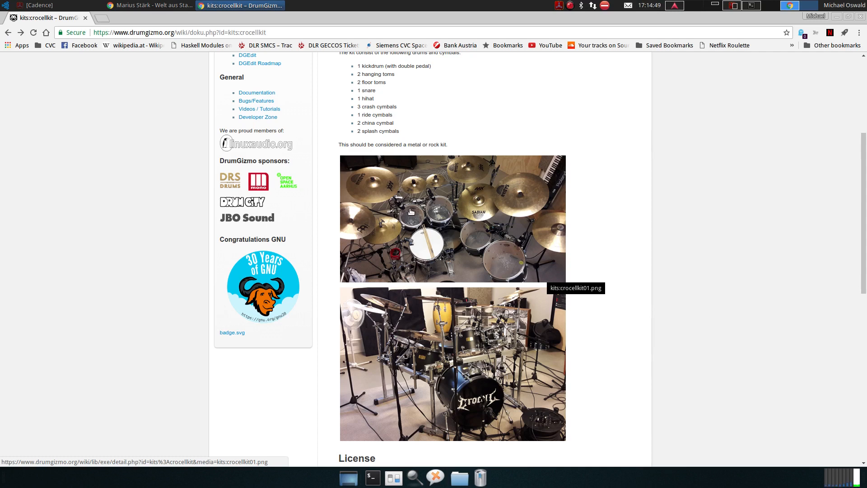
{"action": "key", "text": "alt+Tab"}
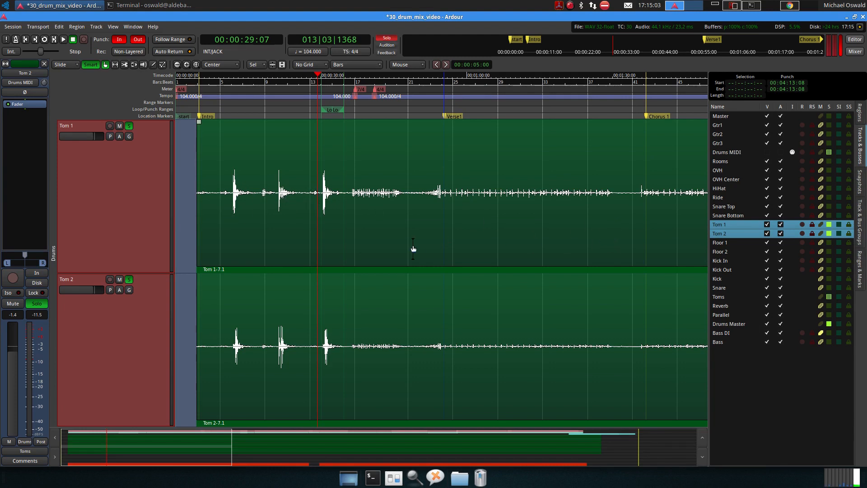
Select the Tom 1 and Tom 2 regions and trim their starts together to 00:00:10:27, just before the first tom hits.
{"action": "left_click", "coordinate": [215, 239]}
{"action": "left_click", "coordinate": [227, 399], "text": "ctrl"}
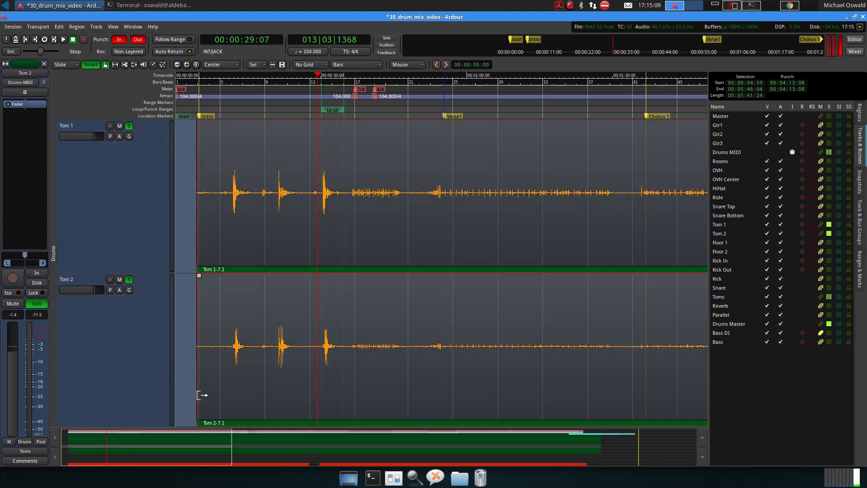
{"action": "left_click_drag", "start_coordinate": [198, 395], "coordinate": [230, 396]}
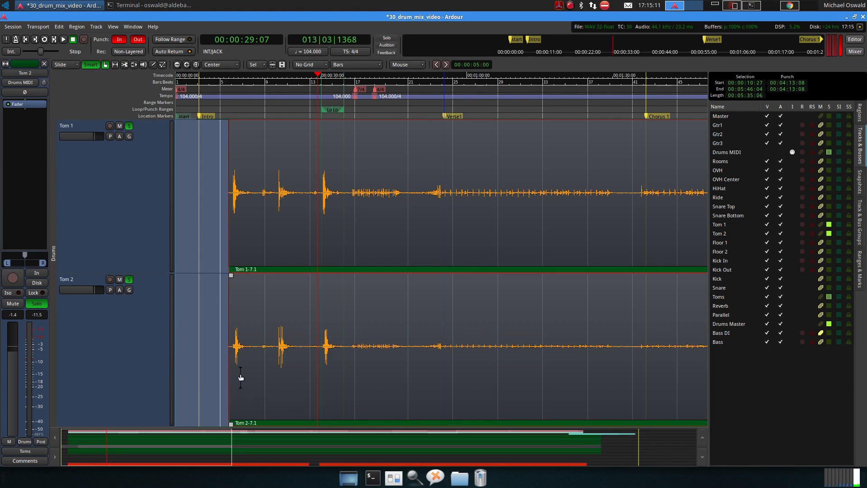
Trim the Tom 1 and Tom 2 region starts tightly to each track's own first hit and audition from just before bar 6.
{"action": "key", "text": "equal"}
{"action": "key", "text": "equal"}
{"action": "key", "text": "equal"}
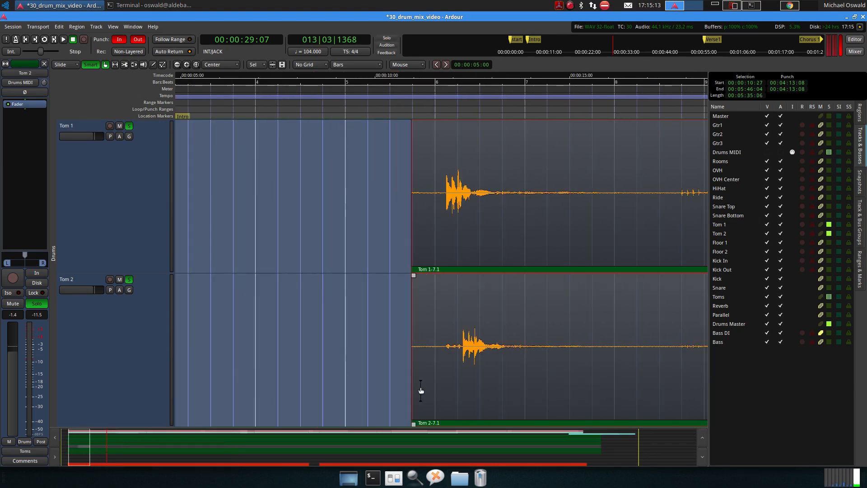
{"action": "left_click_drag", "start_coordinate": [420, 389], "coordinate": [464, 391]}
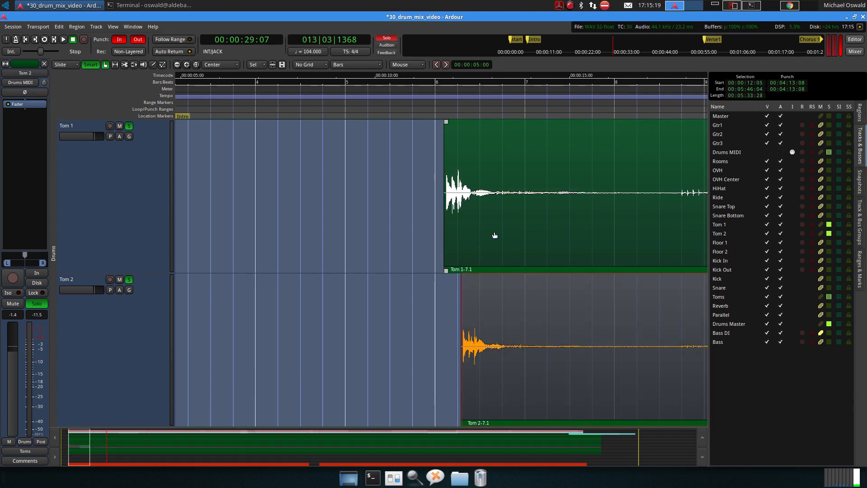
{"action": "left_click", "coordinate": [427, 84]}
{"action": "key", "text": "space"}
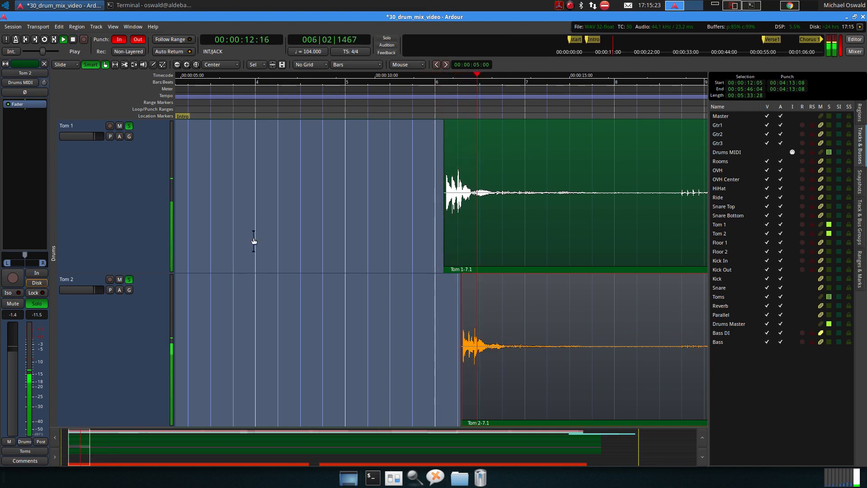
Stop playback, move the playhead to 00:00:11:22 at the start of the Tom 1 region and audition the first tom hits.
{"action": "key", "text": "space"}
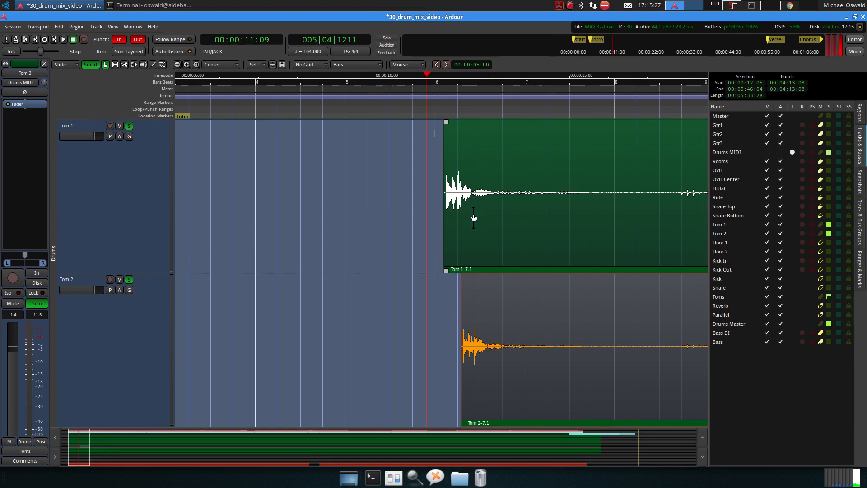
{"action": "scroll", "coordinate": [476, 215], "scroll_direction": "up", "scroll_amount": 2}
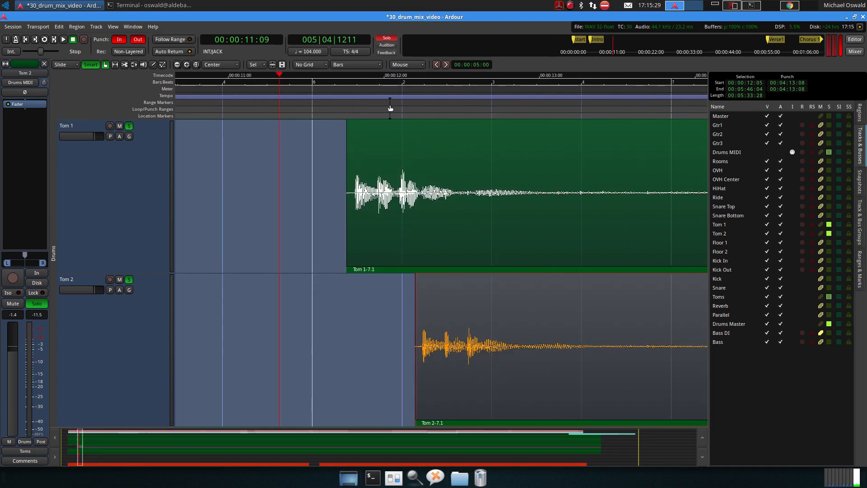
{"action": "left_click", "coordinate": [346, 84]}
{"action": "key", "text": "space"}
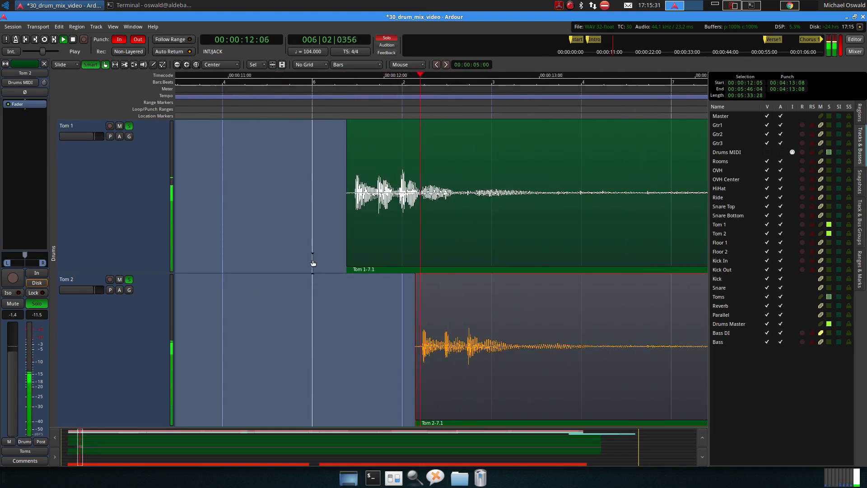
{"action": "key", "text": "space"}
{"action": "key", "text": "Escape"}
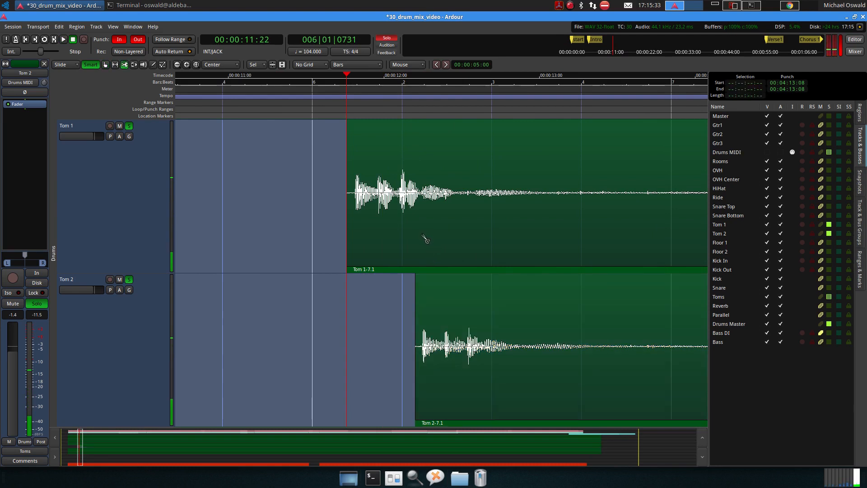
Split the Tom 1 region right after its third hit and again at about 00:00:14:19, and delete the piece between the cuts.
{"action": "key", "text": "c"}
{"action": "left_click", "coordinate": [421, 238]}
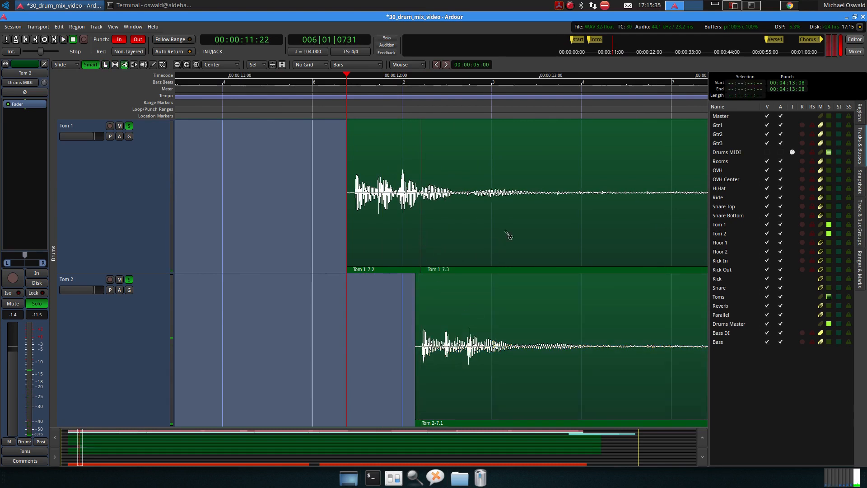
{"action": "scroll", "coordinate": [532, 223], "scroll_direction": "right", "scroll_amount": 5}
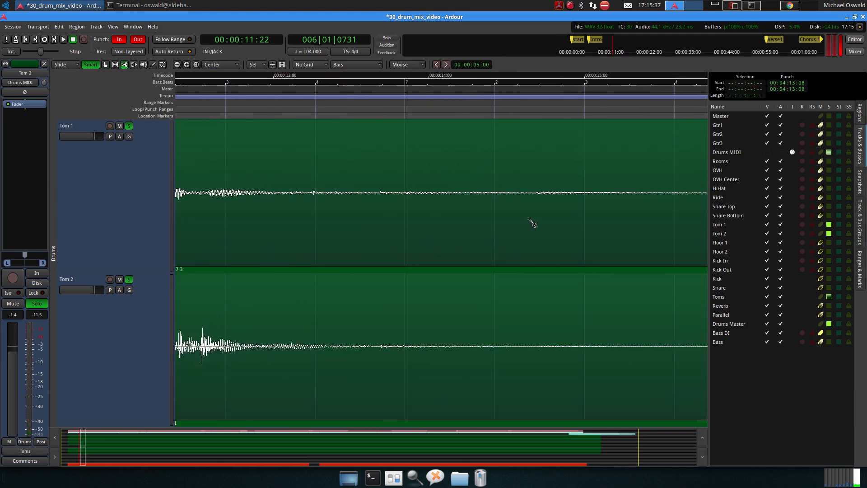
{"action": "left_click", "coordinate": [530, 224]}
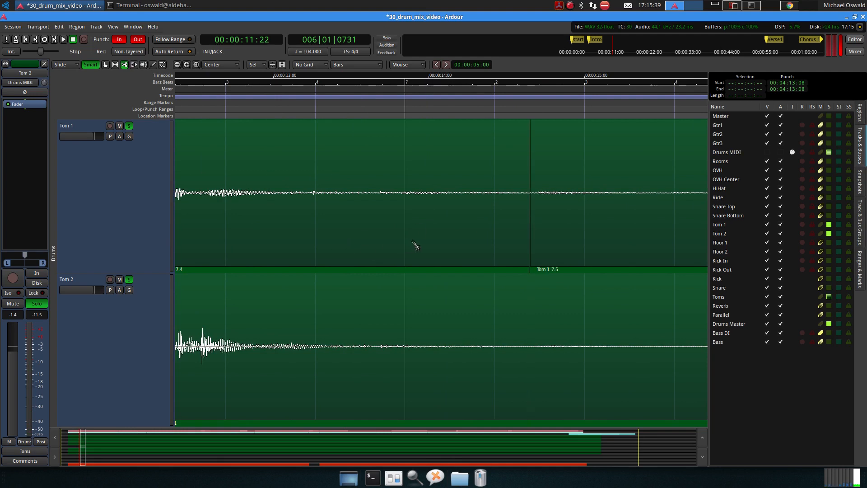
{"action": "scroll", "coordinate": [496, 237], "scroll_direction": "left", "scroll_amount": 5}
{"action": "key", "text": "g"}
{"action": "left_click", "coordinate": [495, 232]}
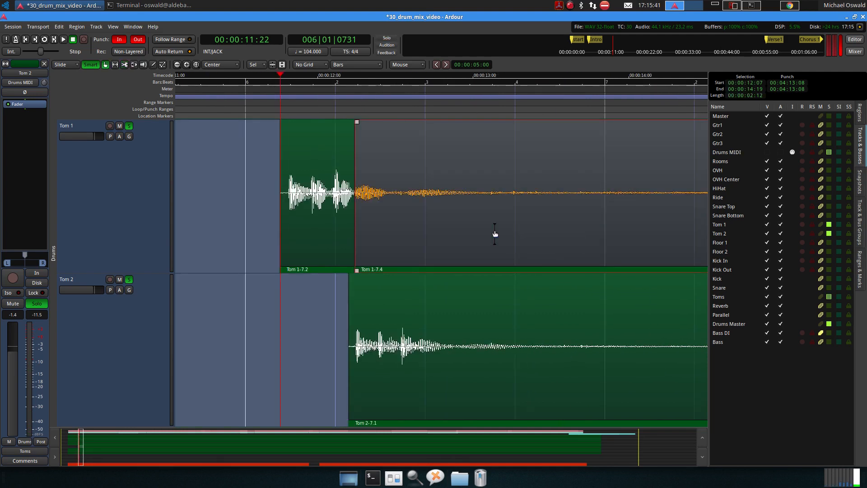
{"action": "key", "text": "Delete"}
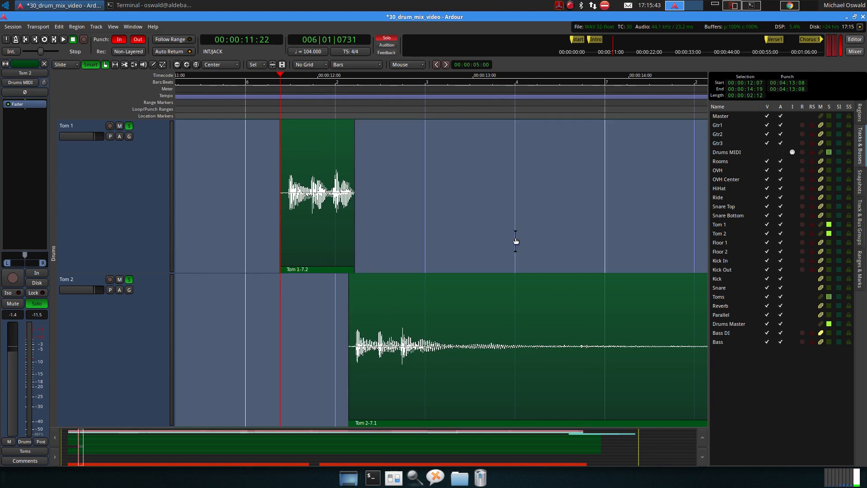
Unsolo Tom 2 and audition the shortened Tom 1 region alone from 00:00:11:20.
{"action": "left_click", "coordinate": [129, 279]}
{"action": "left_click", "coordinate": [268, 84]}
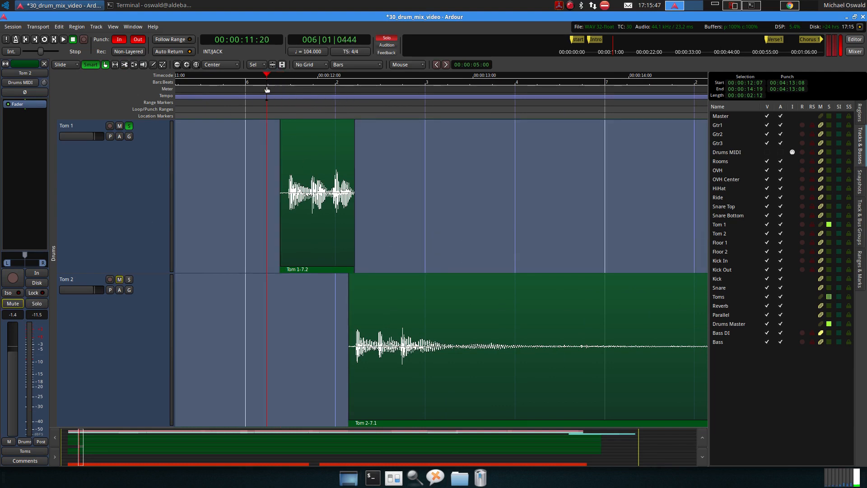
{"action": "key", "text": "space"}
{"action": "key", "text": "space"}
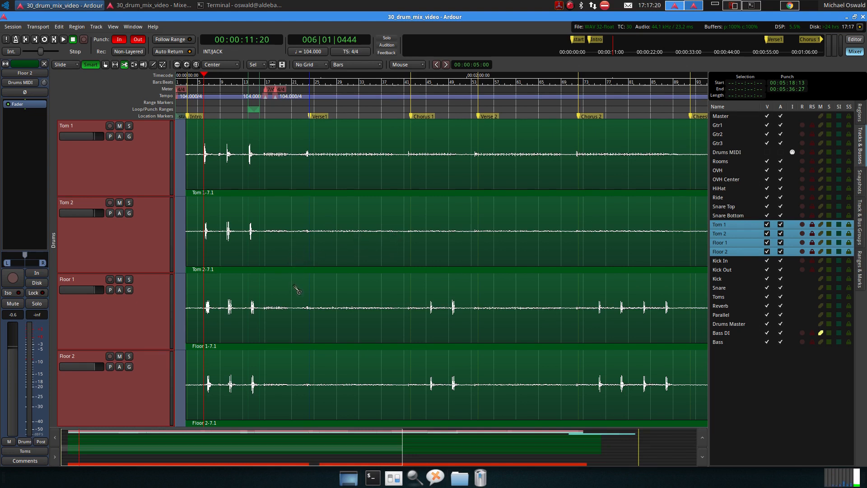
Select the Tom 1, Tom 2, Floor 1 and Floor 2 regions and trim their starts together to 00:00:11:23.
{"action": "scroll", "coordinate": [281, 269], "scroll_direction": "up", "scroll_amount": 5}
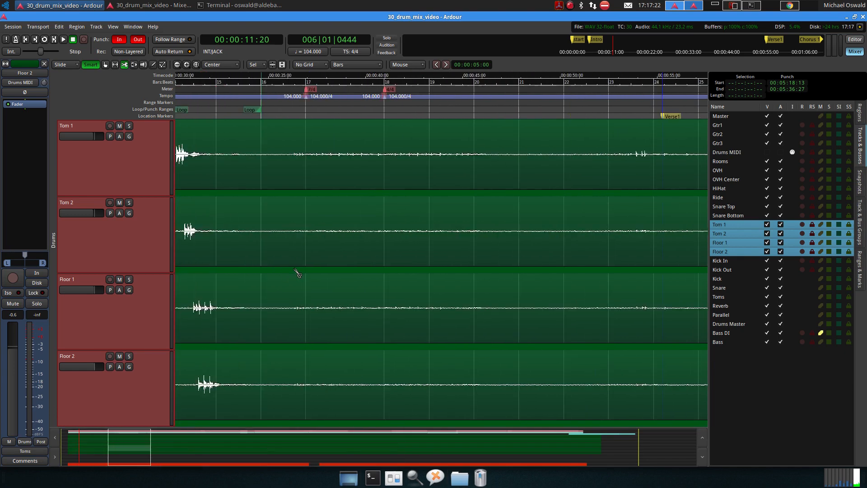
{"action": "scroll", "coordinate": [297, 272], "scroll_direction": "left", "scroll_amount": 3}
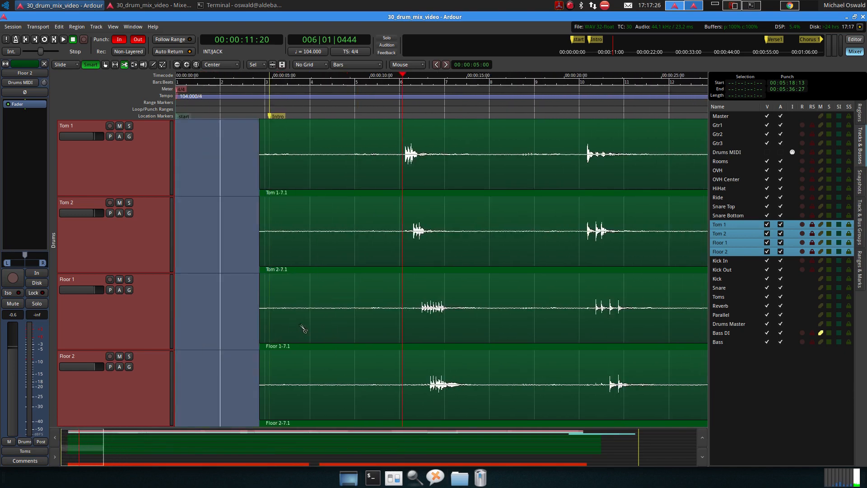
{"action": "key", "text": "g"}
{"action": "left_click", "coordinate": [310, 398]}
{"action": "left_click", "coordinate": [311, 167]}
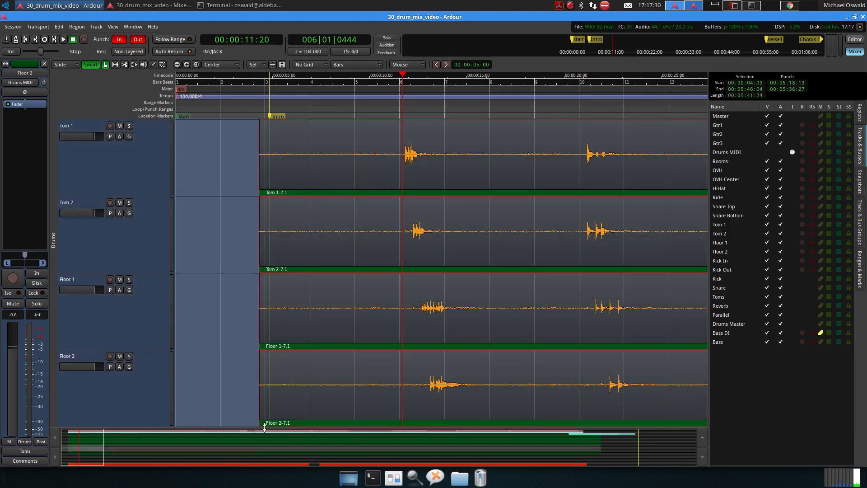
{"action": "left_click_drag", "start_coordinate": [265, 411], "coordinate": [411, 387]}
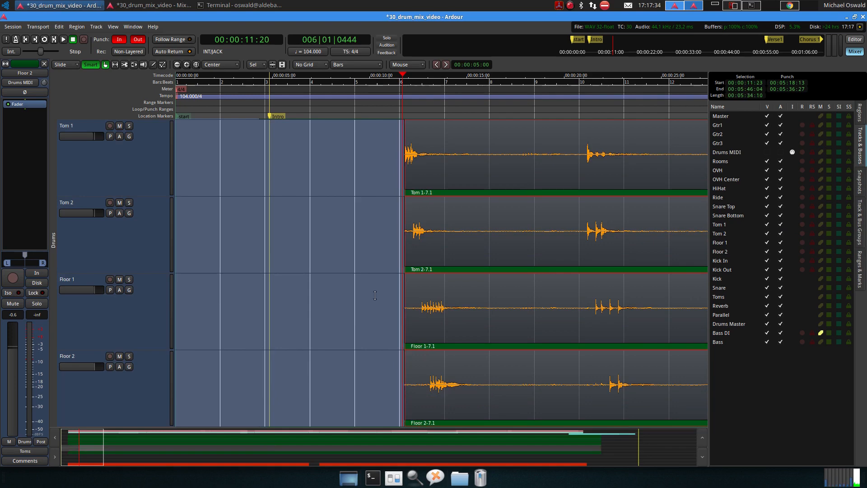
Split the Tom 1 region right after the third hit of the first fill.
{"action": "scroll", "coordinate": [374, 292], "scroll_direction": "up", "scroll_amount": 3}
{"action": "scroll", "coordinate": [489, 285], "scroll_direction": "right", "scroll_amount": 3}
{"action": "scroll", "coordinate": [488, 271], "scroll_direction": "right", "scroll_amount": 2}
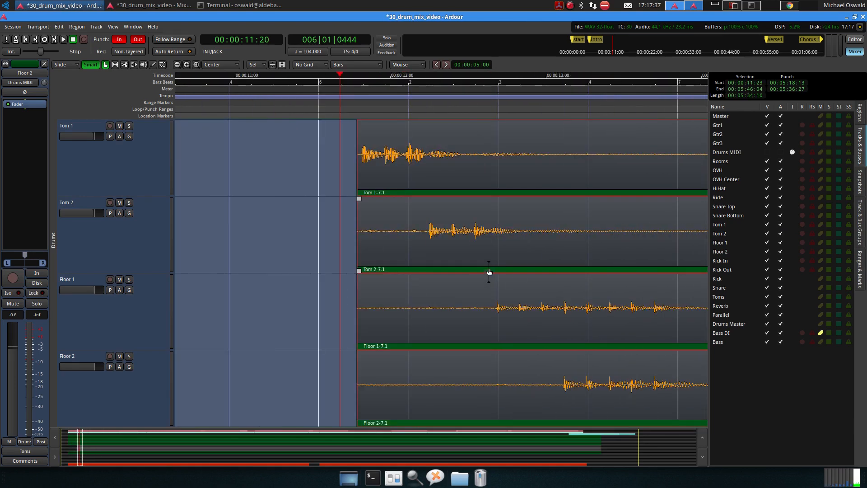
{"action": "scroll", "coordinate": [396, 261], "scroll_direction": "up", "scroll_amount": 1}
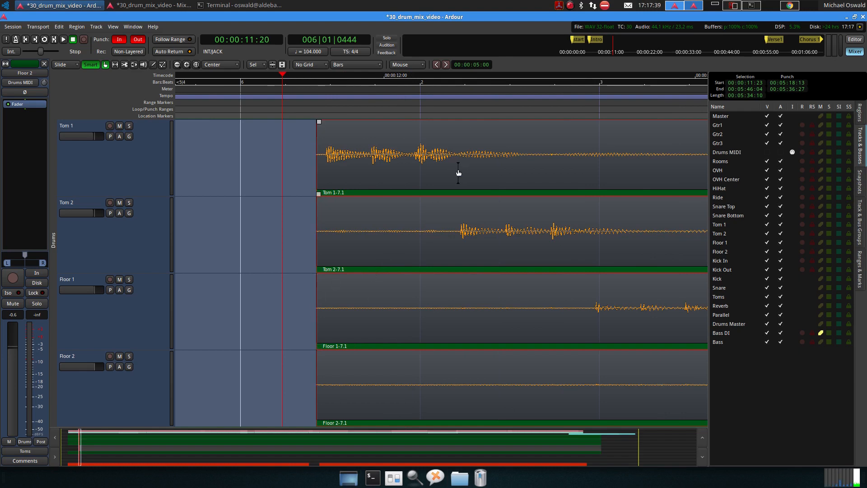
{"action": "key", "text": "c"}
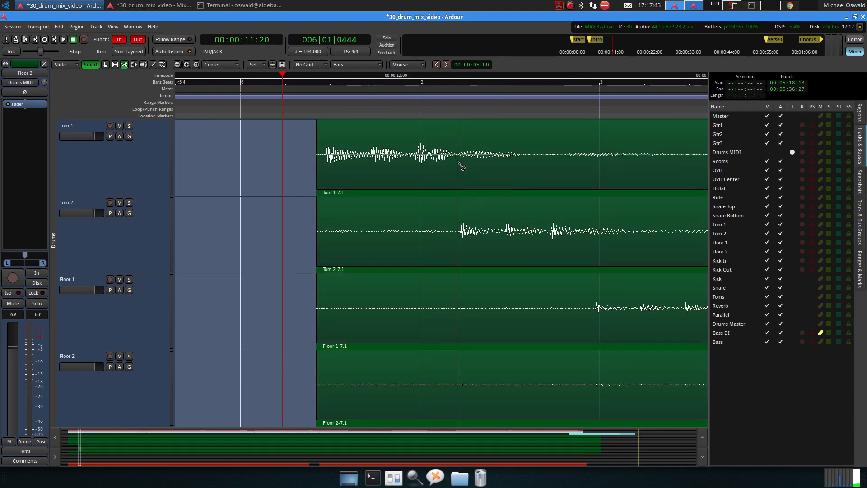
{"action": "left_click", "coordinate": [456, 167]}
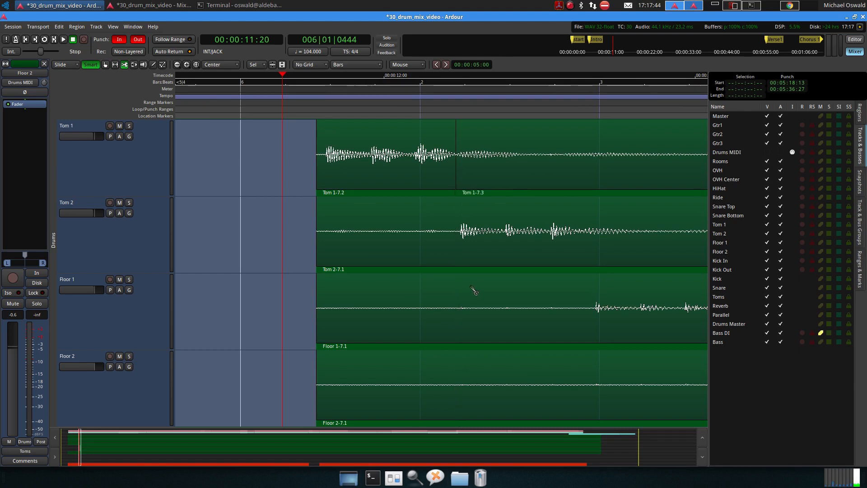
Trim the starts of the Tom 2, Floor 1 and Floor 2 regions to just before each track's own first hit.
{"action": "scroll", "coordinate": [440, 272], "scroll_direction": "right", "scroll_amount": 2}
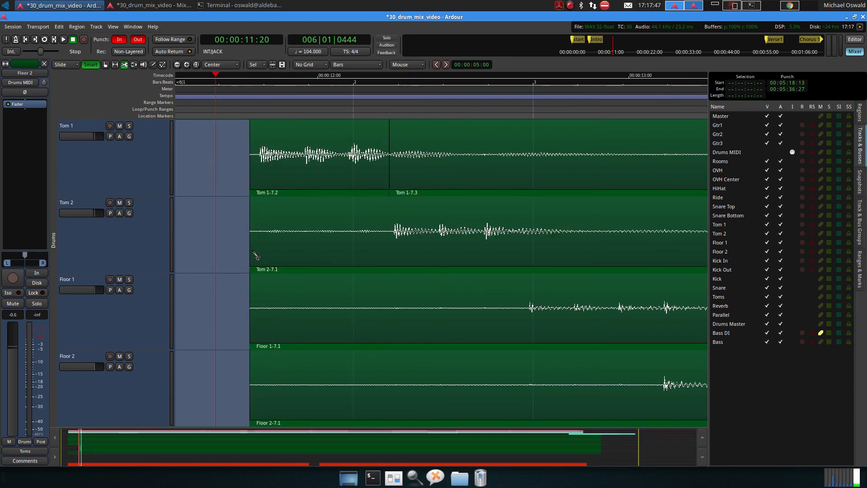
{"action": "key", "text": "g"}
{"action": "left_click_drag", "start_coordinate": [255, 249], "coordinate": [392, 249]}
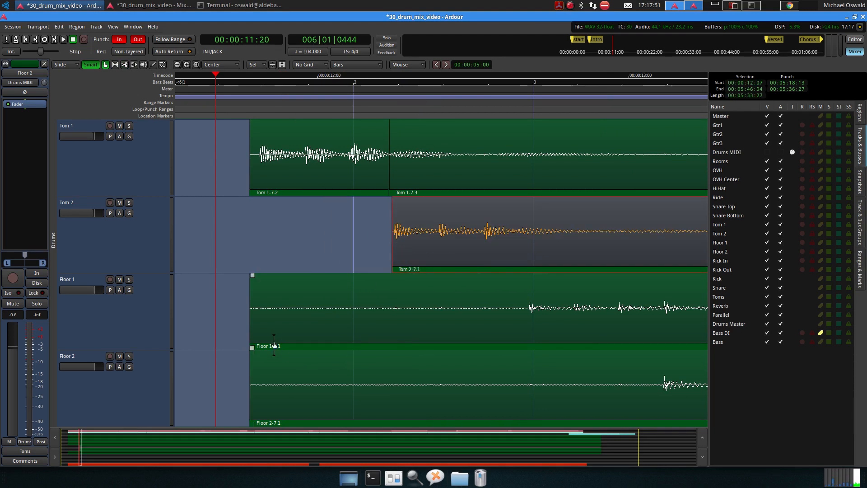
{"action": "left_click_drag", "start_coordinate": [252, 329], "coordinate": [526, 328]}
{"action": "left_click_drag", "start_coordinate": [256, 409], "coordinate": [667, 408]}
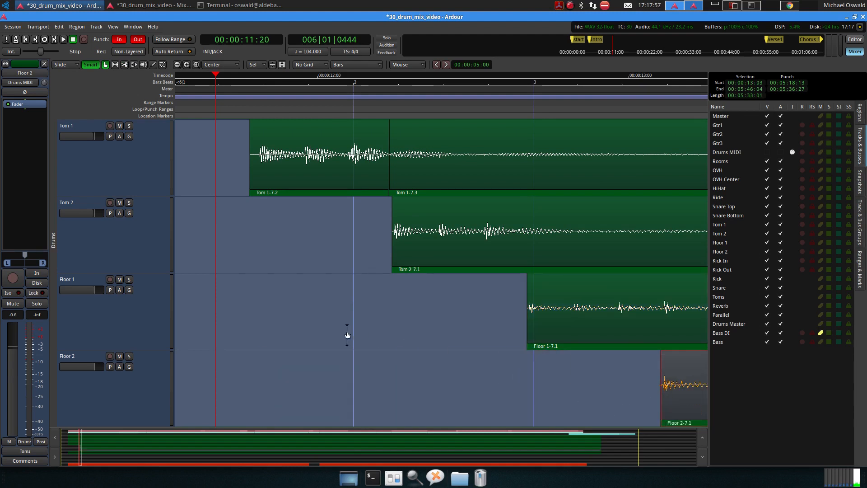
Delete the Tom 2 bleed after the first fill, cutting a range from about 00:00:14:01 and removing the leftover piece before it.
{"action": "scroll", "coordinate": [342, 323], "scroll_direction": "right", "scroll_amount": 6}
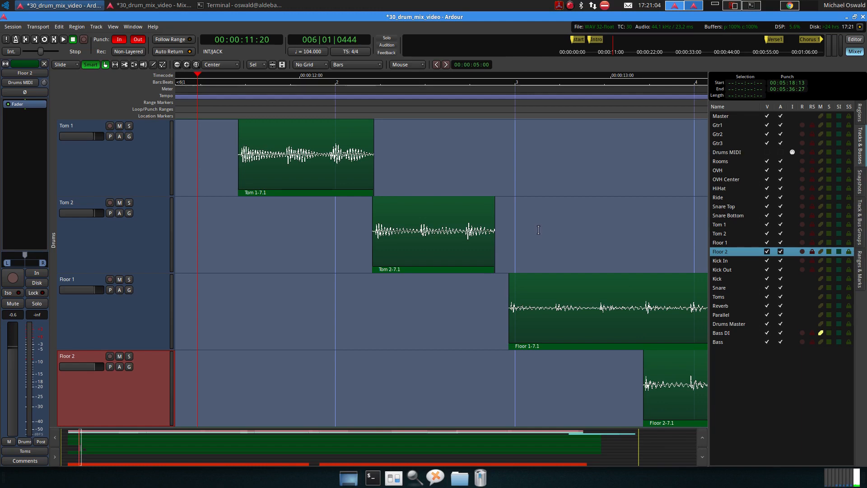
{"action": "scroll", "coordinate": [538, 230], "scroll_direction": "right", "scroll_amount": 8}
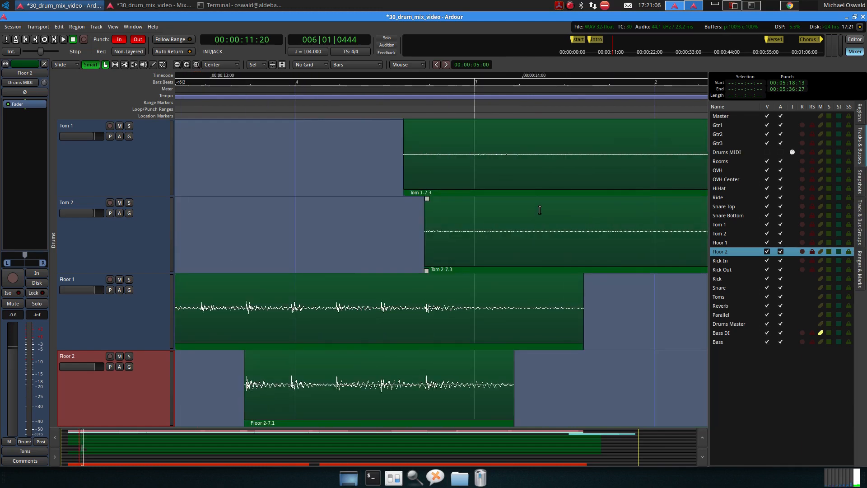
{"action": "left_click_drag", "start_coordinate": [540, 210], "coordinate": [685, 235]}
{"action": "key", "text": "Delete"}
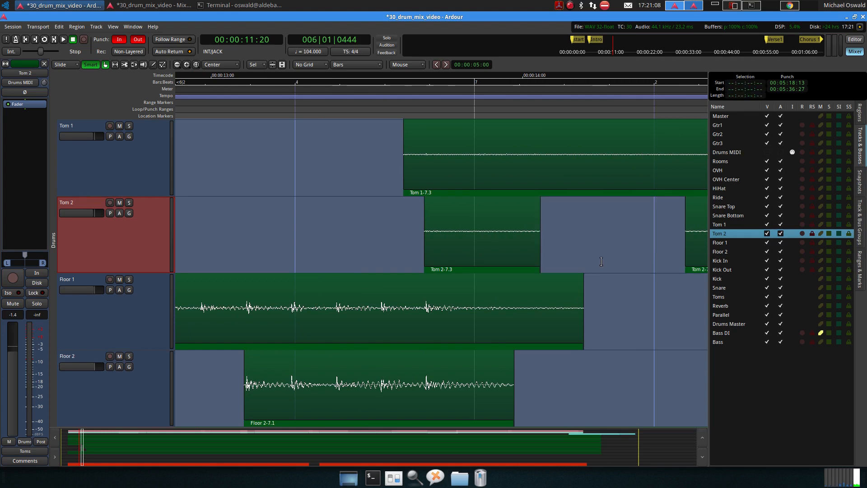
{"action": "left_click", "coordinate": [509, 244]}
{"action": "key", "text": "Delete"}
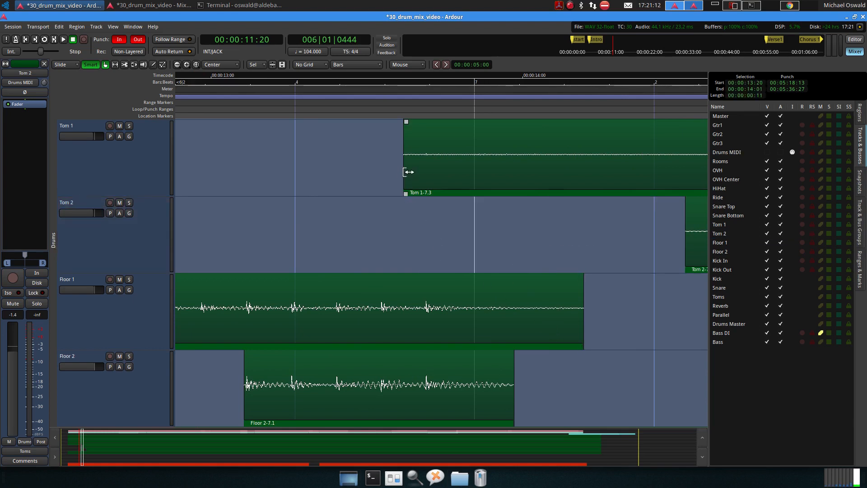
Trim the start of the next Tom 1 region to 00:00:14:09 and the end of Floor 1's first-fill region to 00:00:13:29.
{"action": "left_click_drag", "start_coordinate": [405, 172], "coordinate": [623, 172]}
{"action": "scroll", "coordinate": [389, 268], "scroll_direction": "left", "scroll_amount": 10}
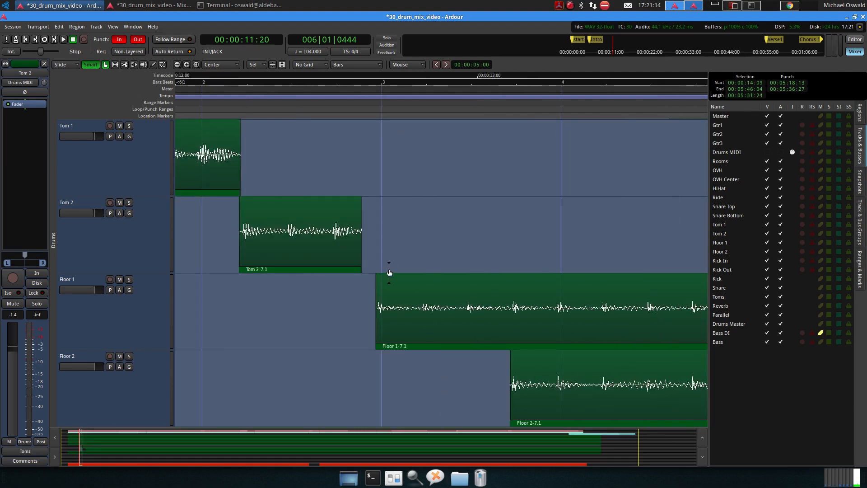
{"action": "scroll", "coordinate": [388, 268], "scroll_direction": "right", "scroll_amount": 8}
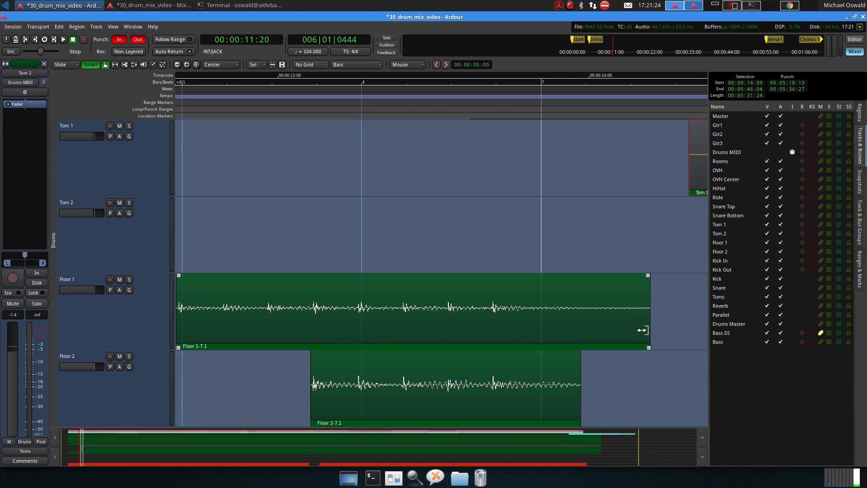
{"action": "left_click_drag", "start_coordinate": [640, 330], "coordinate": [579, 329]}
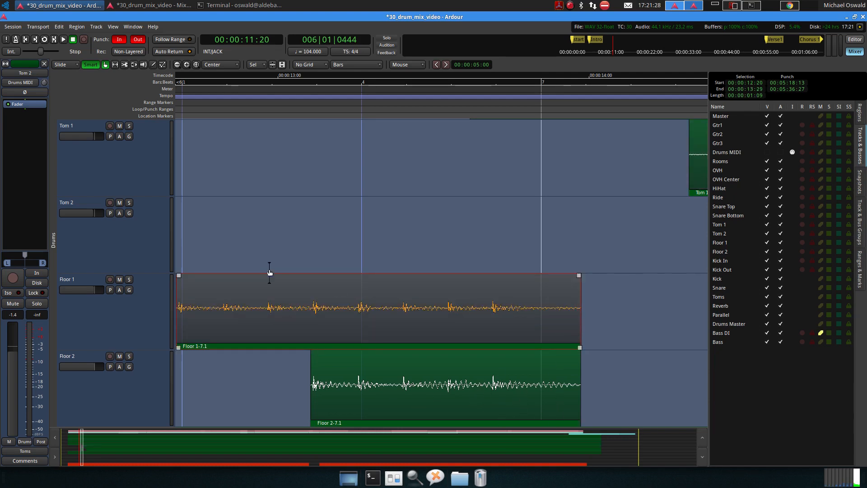
Solo the Tom 1, Tom 2, Floor 1 and Floor 2 tracks.
{"action": "scroll", "coordinate": [318, 313], "scroll_direction": "left", "scroll_amount": 3}
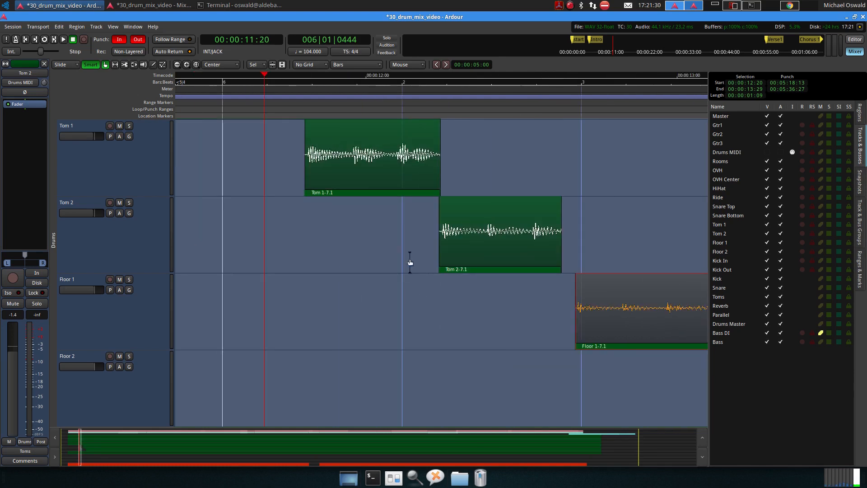
{"action": "left_click", "coordinate": [128, 126]}
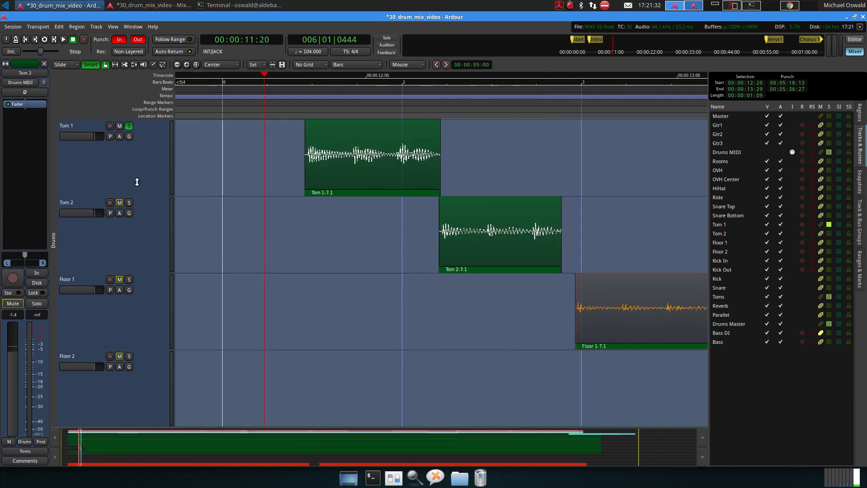
{"action": "left_click", "coordinate": [129, 203]}
{"action": "left_click", "coordinate": [129, 279]}
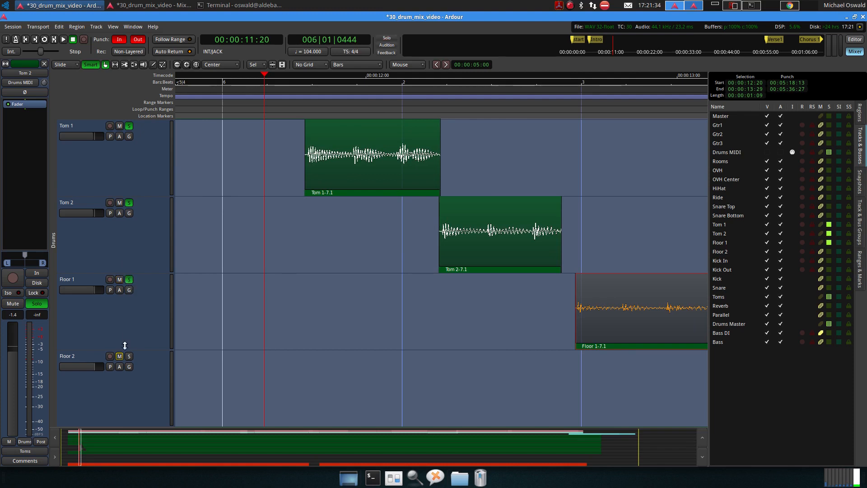
{"action": "left_click", "coordinate": [128, 357]}
Audition the cleaned first tom fill across the four soloed tracks twice from 00:00:11:20.
{"action": "key", "text": "space"}
{"action": "key", "text": "space"}
{"action": "key", "text": "alt+m"}
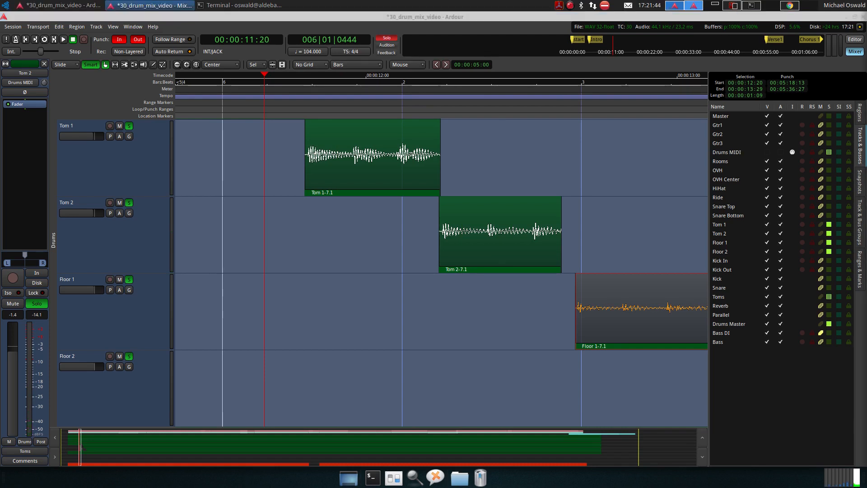
{"action": "key", "text": "space"}
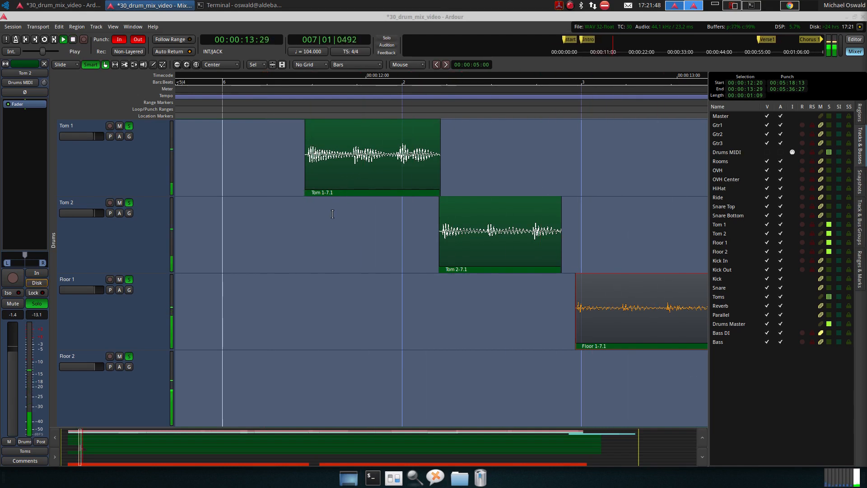
{"action": "key", "text": "space"}
{"action": "scroll", "coordinate": [668, 233], "scroll_direction": "down", "scroll_amount": 1}
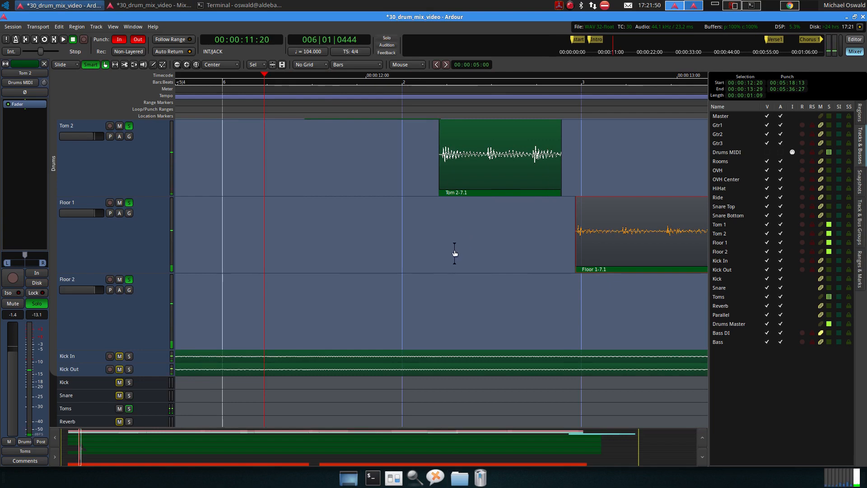
Extend the end of Tom 2's first-fill region to 00:00:12:24 and audition its decay from 00:00:12:08.
{"action": "scroll", "coordinate": [454, 249], "scroll_direction": "right", "scroll_amount": 3}
{"action": "scroll", "coordinate": [454, 249], "scroll_direction": "right", "scroll_amount": 3}
{"action": "scroll", "coordinate": [331, 259], "scroll_direction": "up", "scroll_amount": 1}
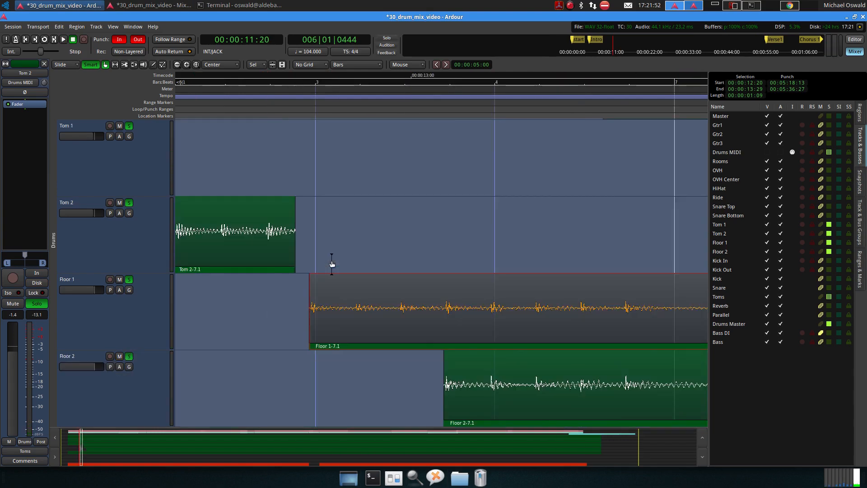
{"action": "left_click_drag", "start_coordinate": [288, 253], "coordinate": [348, 256]}
{"action": "left_click", "coordinate": [192, 85]}
{"action": "key", "text": "space"}
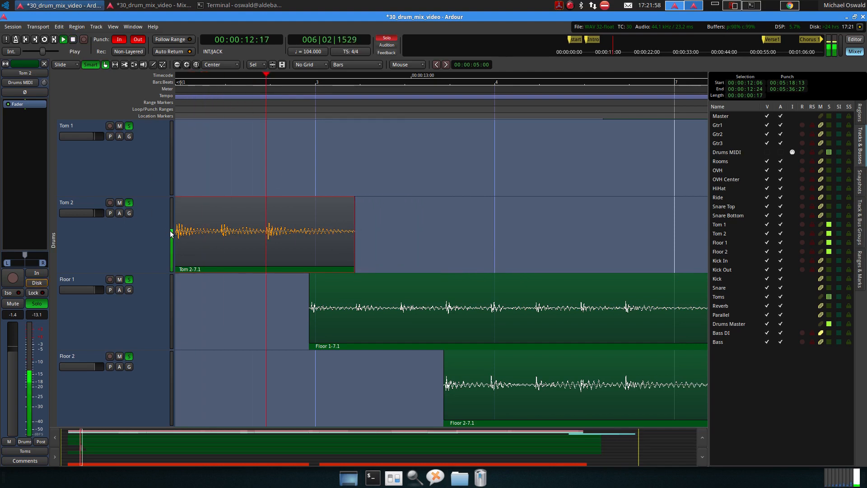
{"action": "key", "text": "space"}
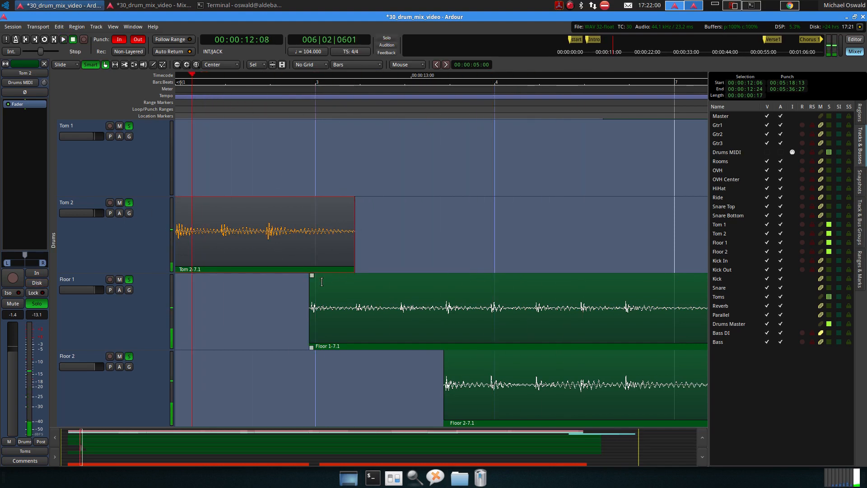
Audition the whole first tom fill across the four soloed tracks from 00:00:11:22.
{"action": "scroll", "coordinate": [377, 231], "scroll_direction": "left", "scroll_amount": 1}
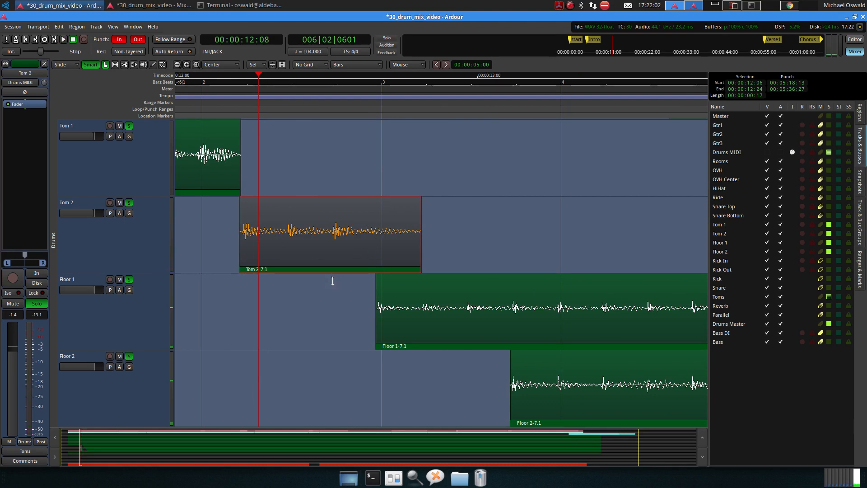
{"action": "scroll", "coordinate": [334, 276], "scroll_direction": "down", "scroll_amount": 1}
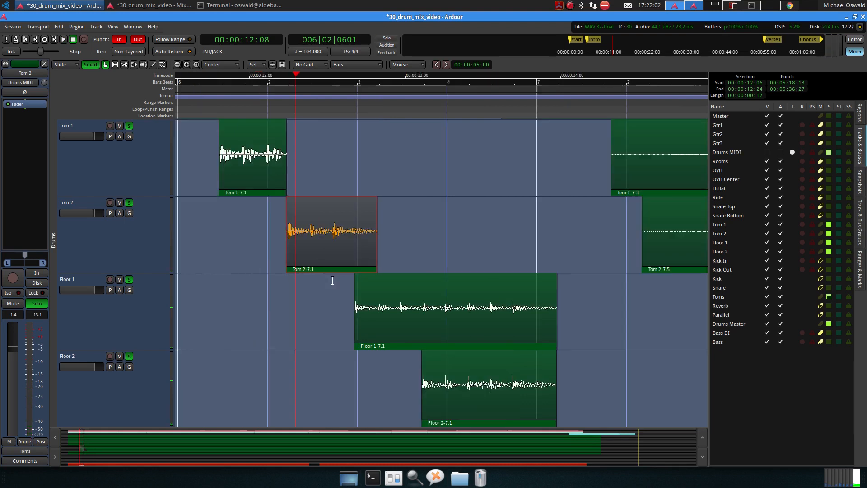
{"action": "left_click", "coordinate": [208, 83]}
{"action": "key", "text": "space"}
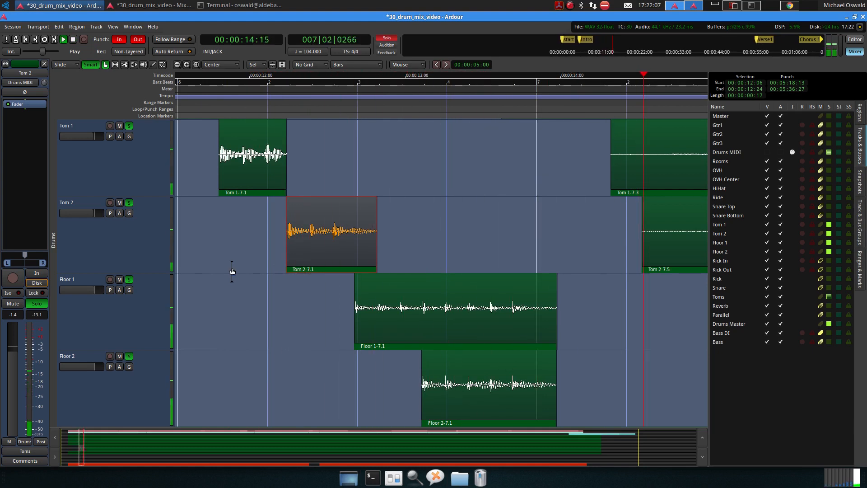
{"action": "key", "text": "space"}
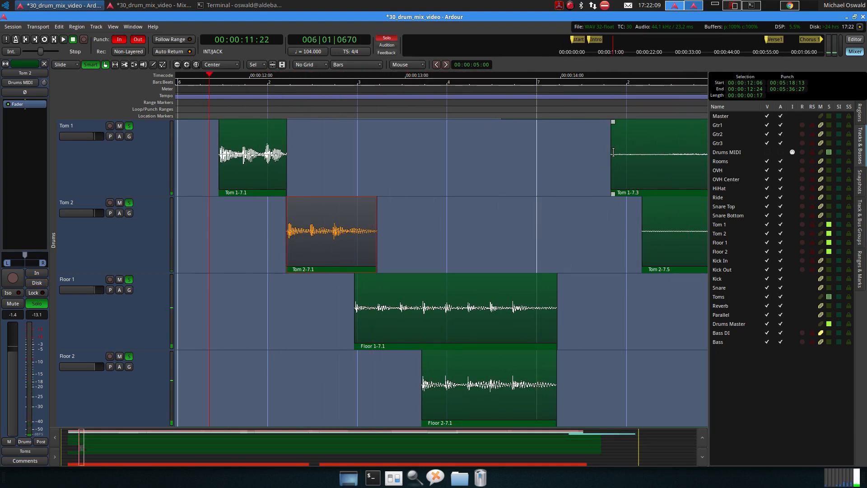
Enlarge the Snare Bottom track, extend its region after the gap back to 00:00:12:07, and return the track to its small height.
{"action": "scroll", "coordinate": [512, 146], "scroll_direction": "up", "scroll_amount": 2}
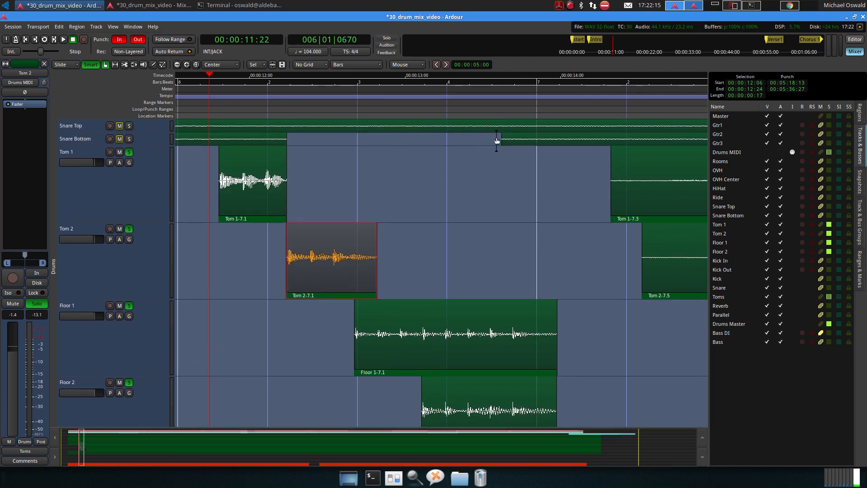
{"action": "left_click_drag", "start_coordinate": [504, 140], "coordinate": [474, 141]}
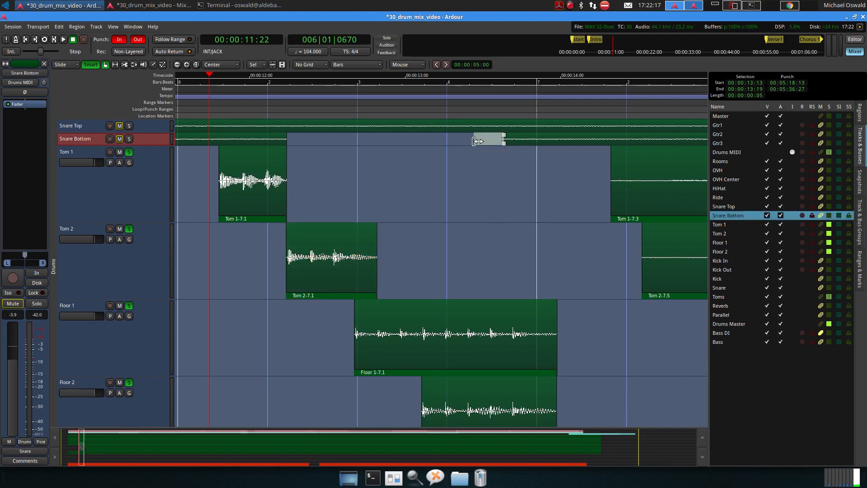
{"action": "left_click", "coordinate": [375, 188]}
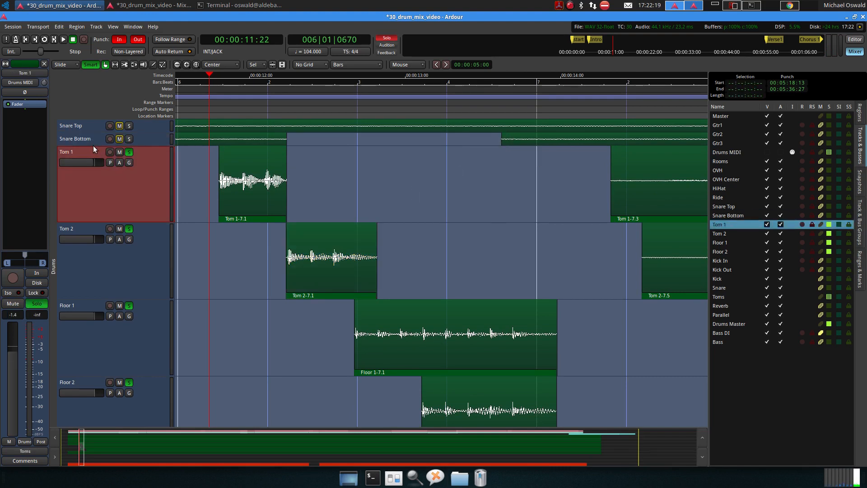
{"action": "left_click_drag", "start_coordinate": [93, 145], "coordinate": [93, 229]}
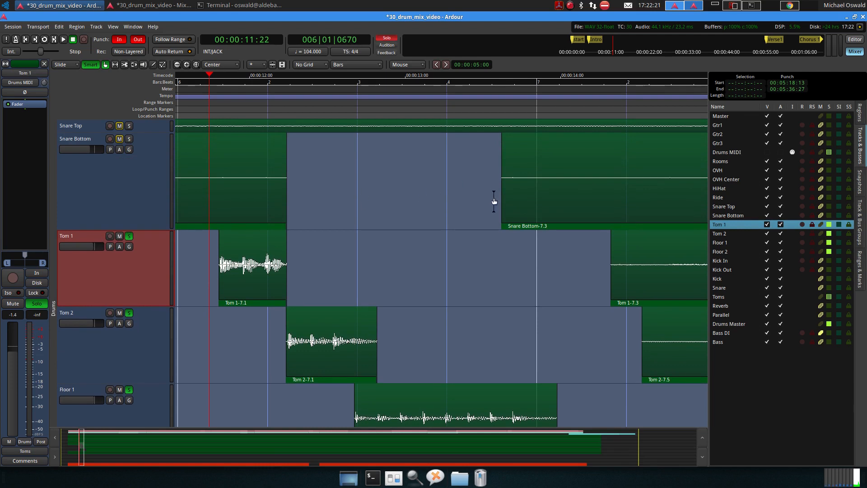
{"action": "left_click_drag", "start_coordinate": [506, 204], "coordinate": [289, 211]}
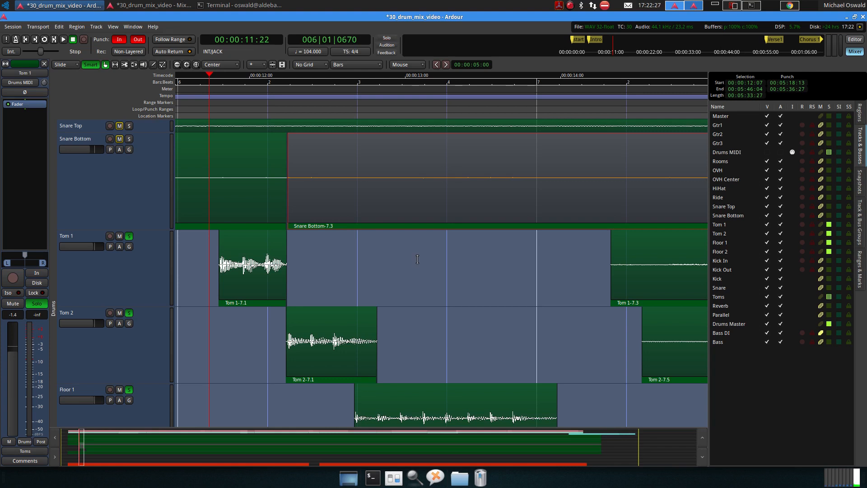
{"action": "scroll", "coordinate": [196, 275], "scroll_direction": "down", "scroll_amount": 1}
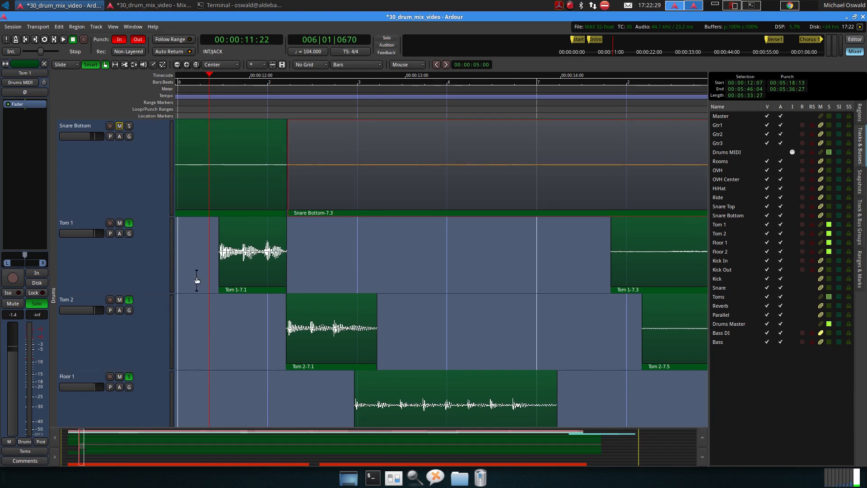
{"action": "left_click", "coordinate": [120, 178]}
{"action": "scroll", "coordinate": [208, 237], "scroll_direction": "down", "scroll_amount": 1}
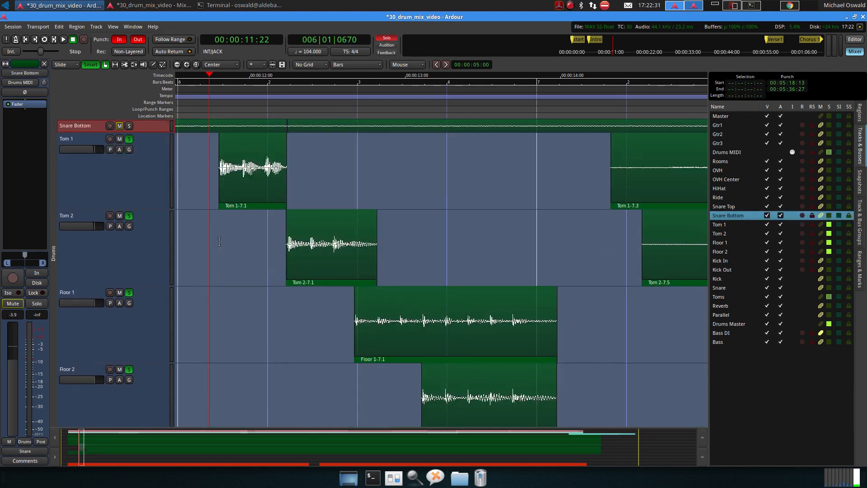
{"action": "scroll", "coordinate": [502, 209], "scroll_direction": "down", "scroll_amount": 1}
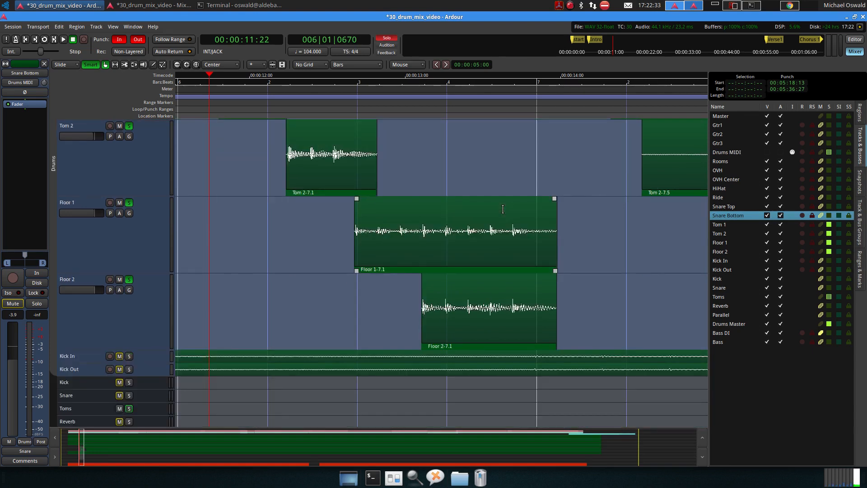
Audition the tom fill in the Cheesy Jazzy Stuff section twice from 00:03:40:01.
{"action": "scroll", "coordinate": [502, 209], "scroll_direction": "up", "scroll_amount": 1}
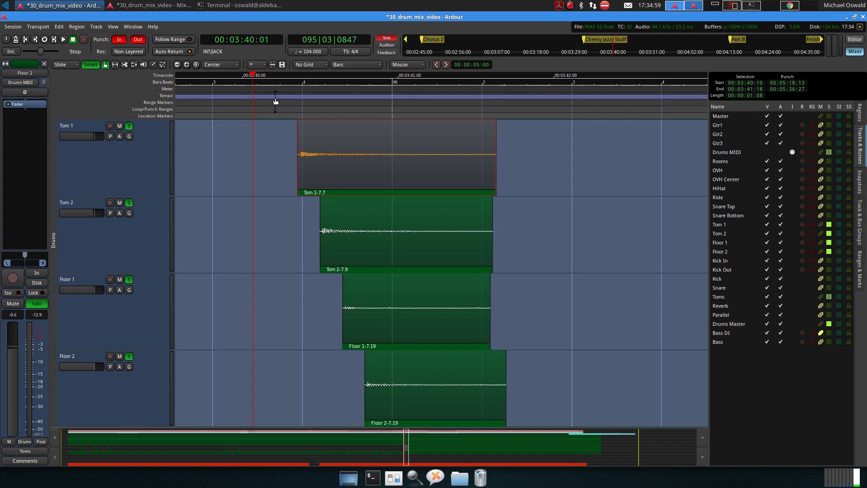
{"action": "key", "text": "space"}
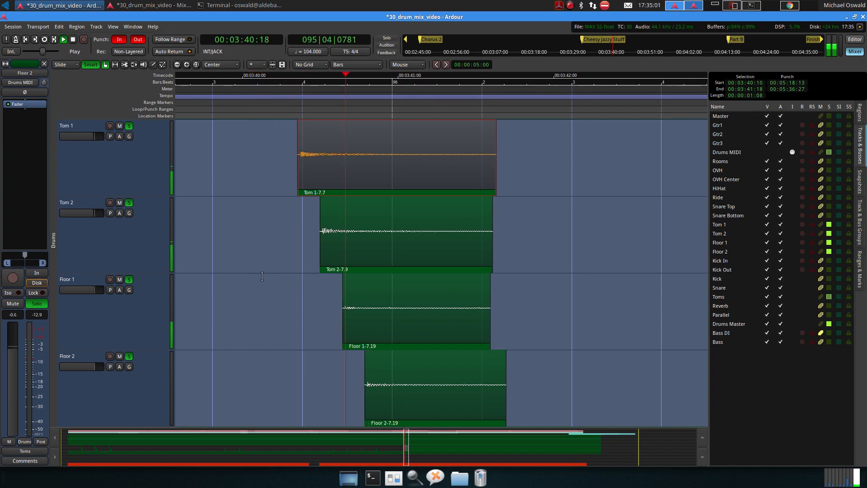
{"action": "key", "text": "space"}
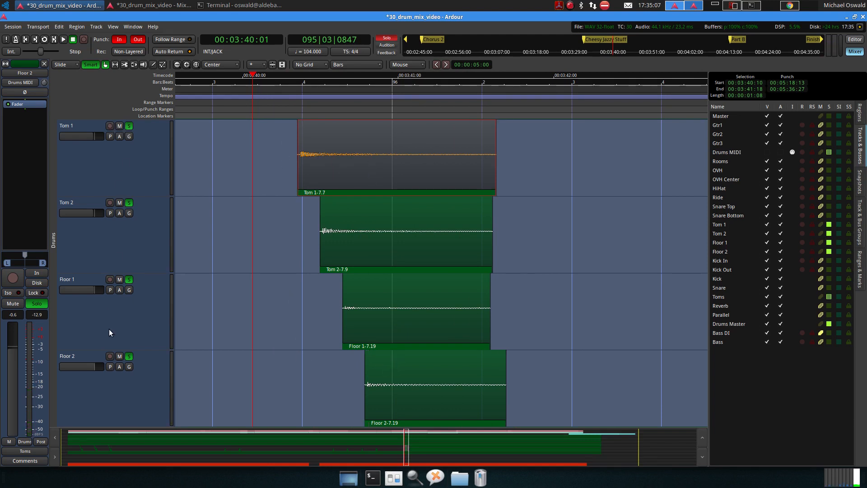
{"action": "key", "text": "space"}
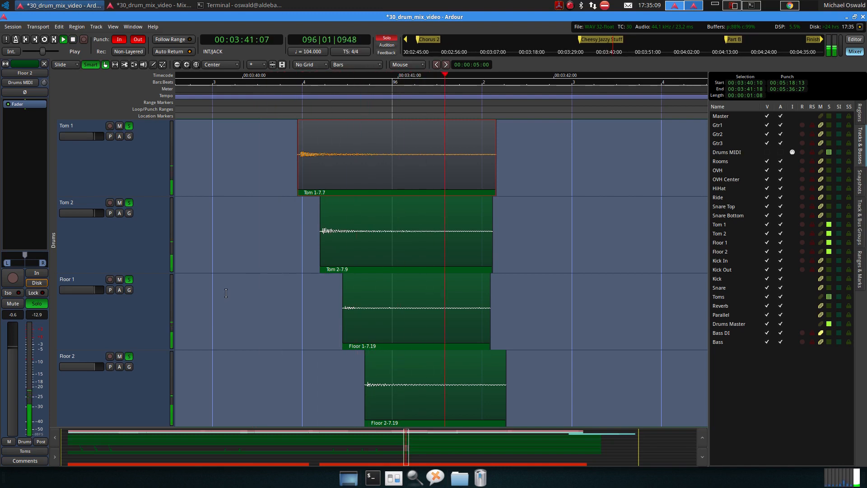
{"action": "key", "text": "space"}
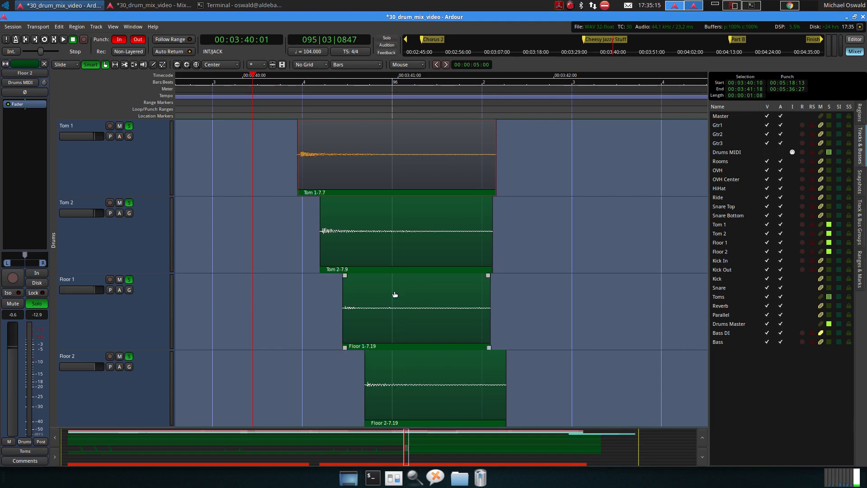
Switch to the browser to look at the Crocell kit photos on the DrumGizmo page, and return to the Ardour editor.
{"action": "left_click", "coordinate": [789, 6]}
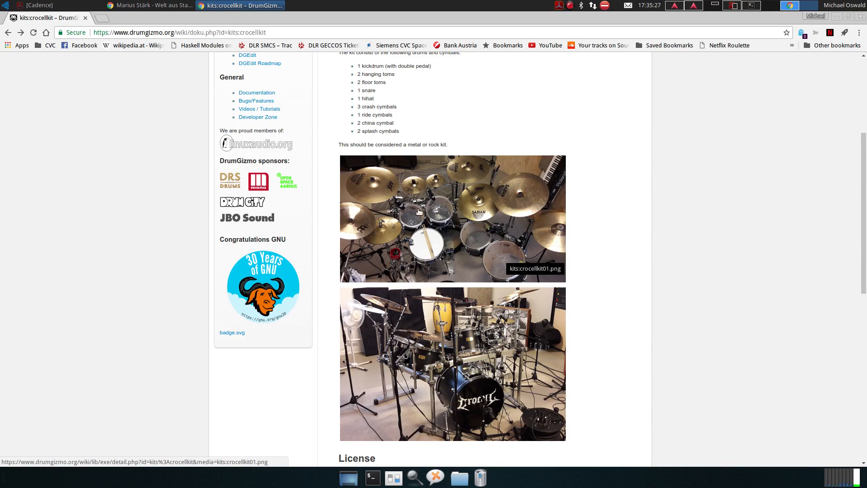
{"action": "left_click", "coordinate": [687, 6]}
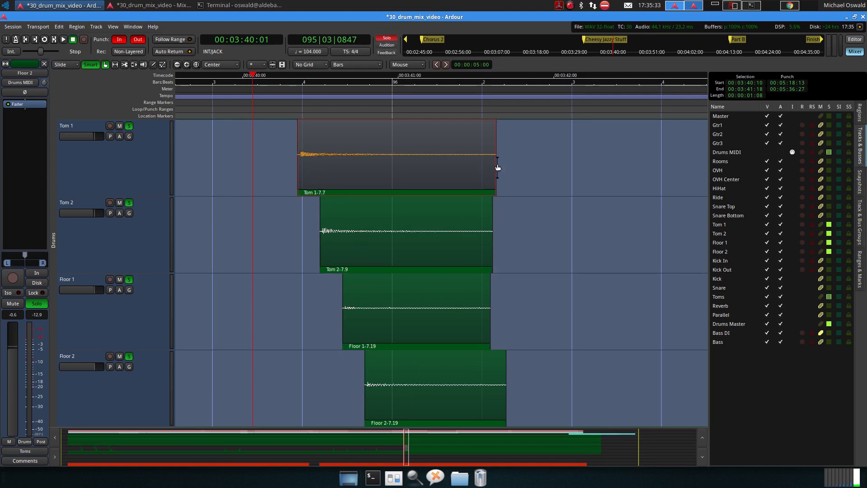
Trim the end of this fill's Tom 1 region to 00:03:40:27 and its Tom 2 region to 00:03:41:00.
{"action": "left_click_drag", "start_coordinate": [493, 167], "coordinate": [375, 166]}
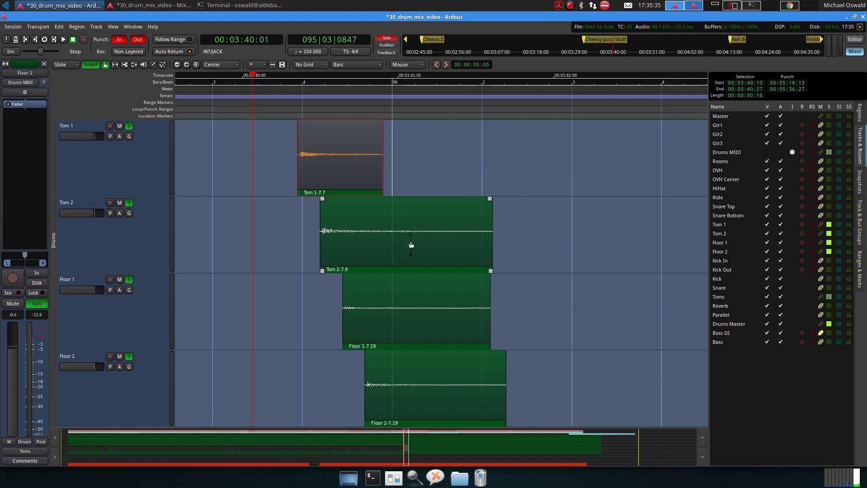
{"action": "left_click_drag", "start_coordinate": [490, 248], "coordinate": [396, 240]}
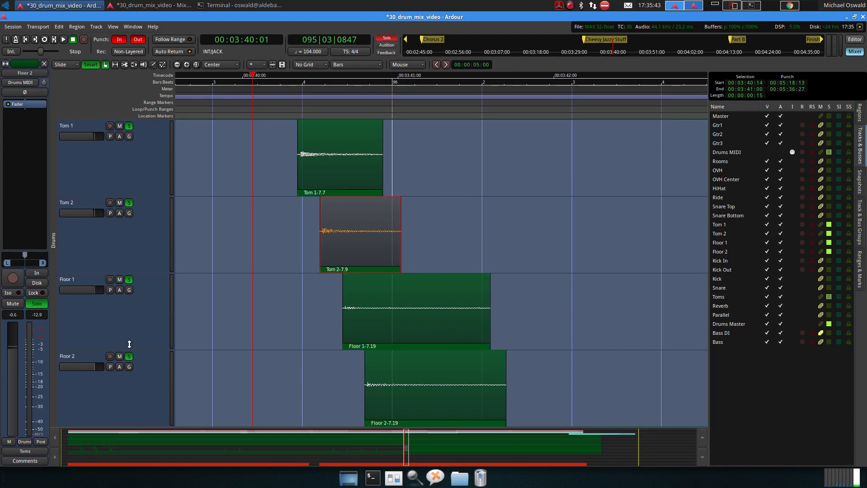
Enlarge the Floor 1 track to fill the editor and trim the end of its fill region to 00:03:40:27.
{"action": "left_click_drag", "start_coordinate": [131, 346], "coordinate": [132, 436]}
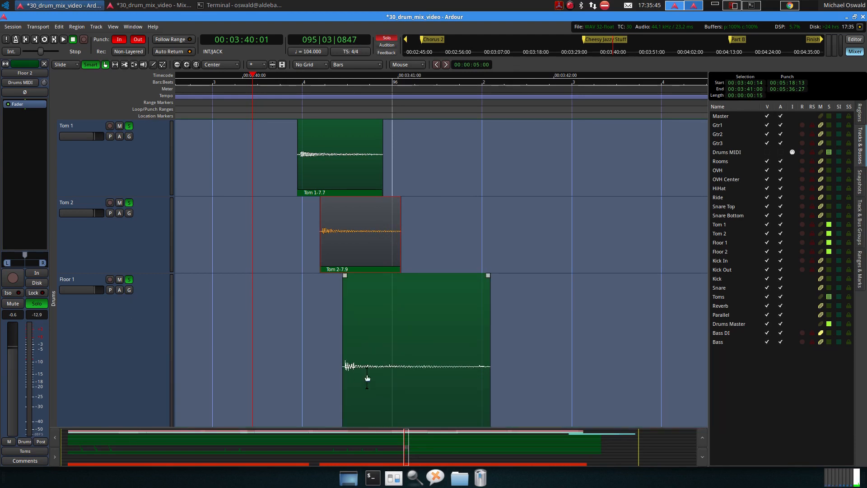
{"action": "scroll", "coordinate": [132, 319], "scroll_direction": "down", "scroll_amount": 5}
{"action": "scroll", "coordinate": [144, 304], "scroll_direction": "up", "scroll_amount": 3}
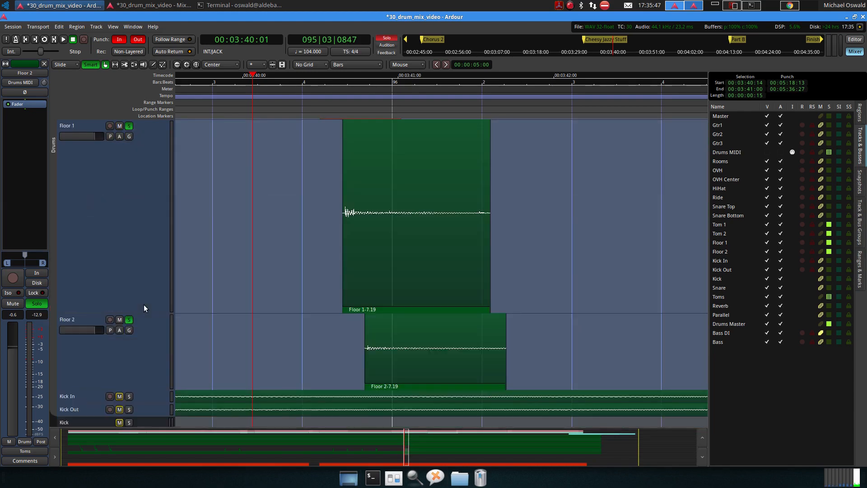
{"action": "left_click", "coordinate": [121, 256]}
{"action": "key", "text": "f"}
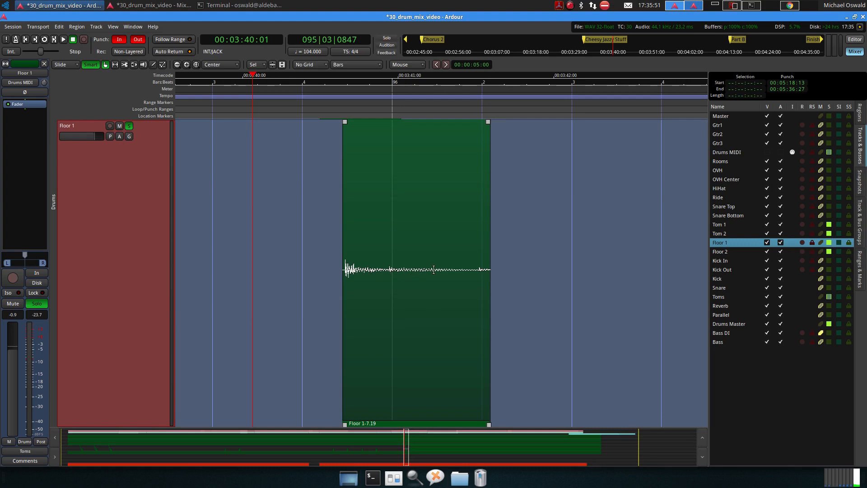
{"action": "left_click_drag", "start_coordinate": [483, 350], "coordinate": [382, 349]}
{"action": "scroll", "coordinate": [382, 350], "scroll_direction": "up", "scroll_amount": 1}
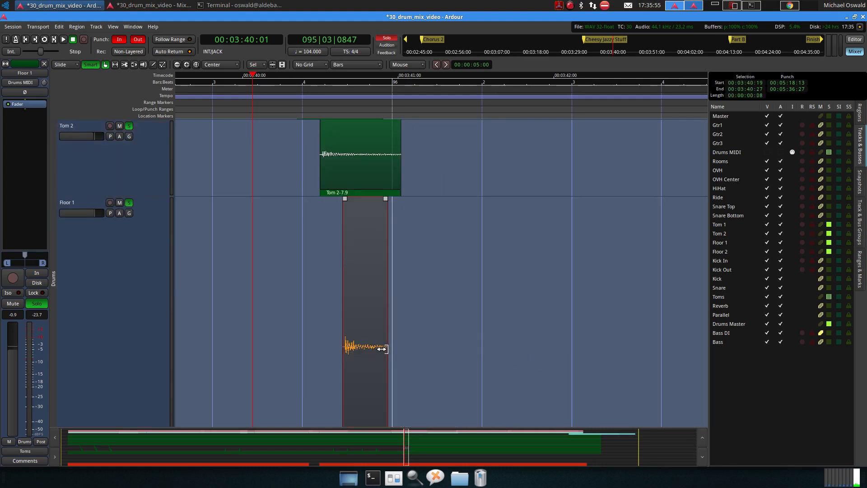
Fit the four tom tracks evenly in the editor and trim the end of Floor 2's fill region to 00:03:40:27.
{"action": "scroll", "coordinate": [458, 313], "scroll_direction": "down", "scroll_amount": 3}
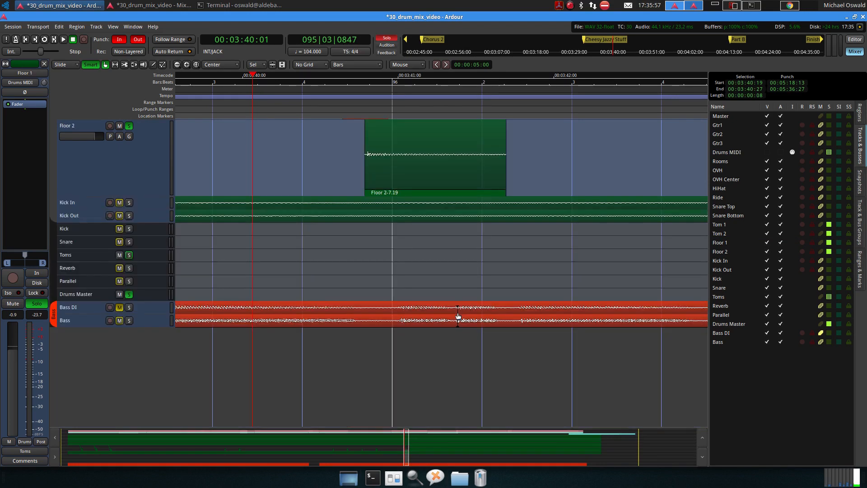
{"action": "scroll", "coordinate": [458, 314], "scroll_direction": "up", "scroll_amount": 3}
{"action": "scroll", "coordinate": [457, 315], "scroll_direction": "down", "scroll_amount": 1}
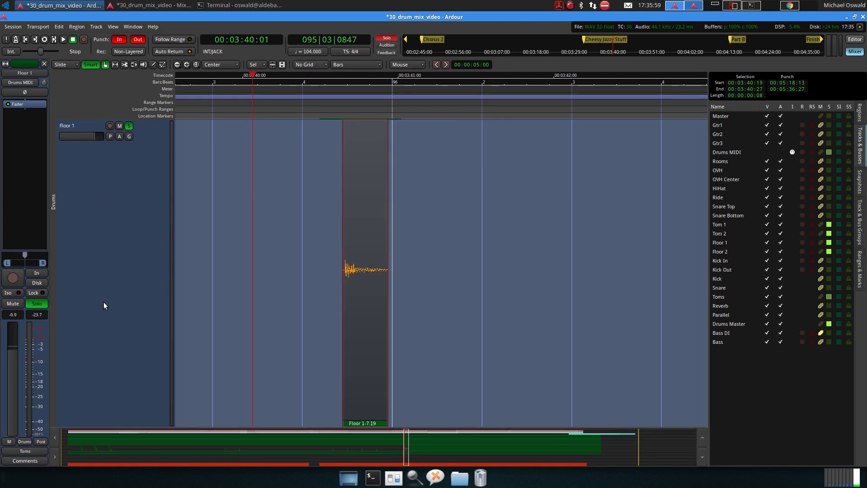
{"action": "left_click_drag", "start_coordinate": [117, 426], "coordinate": [110, 213]}
{"action": "left_click", "coordinate": [121, 270]}
{"action": "scroll", "coordinate": [121, 266], "scroll_direction": "up", "scroll_amount": 5}
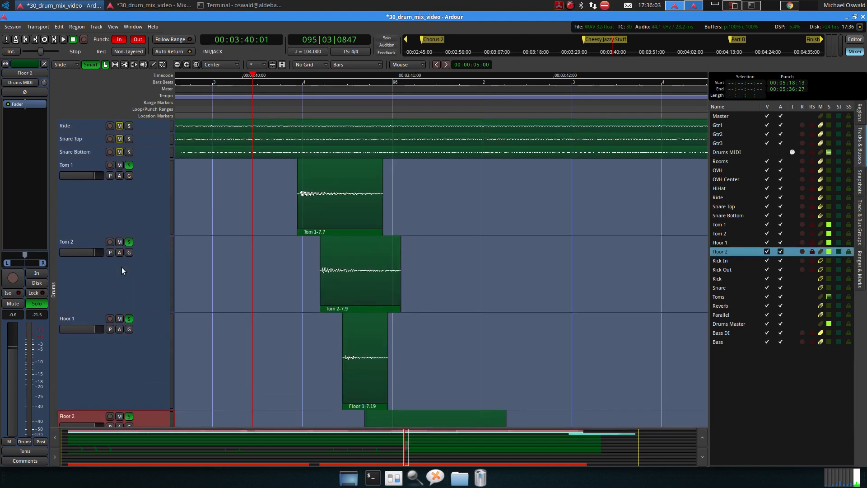
{"action": "left_click", "coordinate": [123, 208], "text": "shift"}
{"action": "key", "text": "f"}
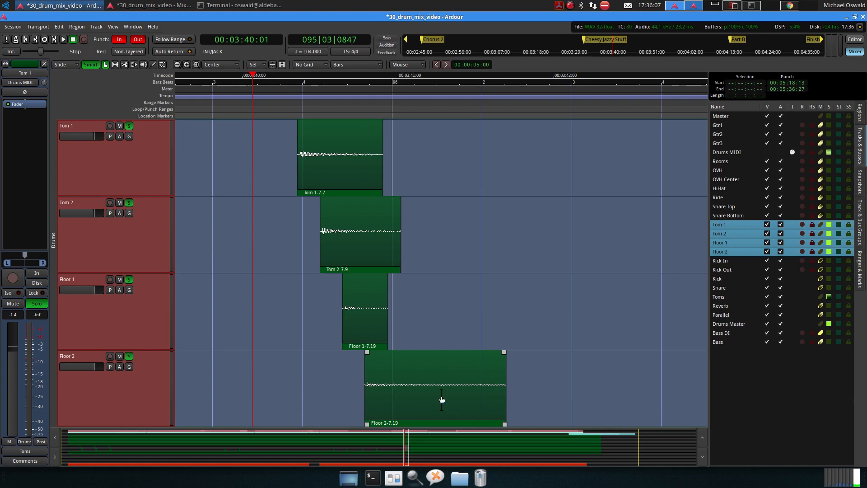
{"action": "left_click_drag", "start_coordinate": [500, 400], "coordinate": [380, 406]}
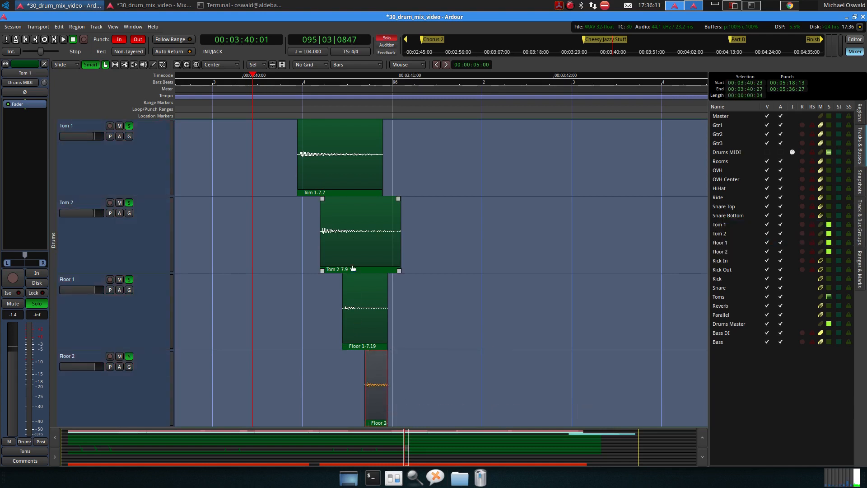
Play the tom fill from 00:03:40:07 and trim the end of its Tom 2 region to 00:03:40:27.
{"action": "left_click", "coordinate": [278, 85]}
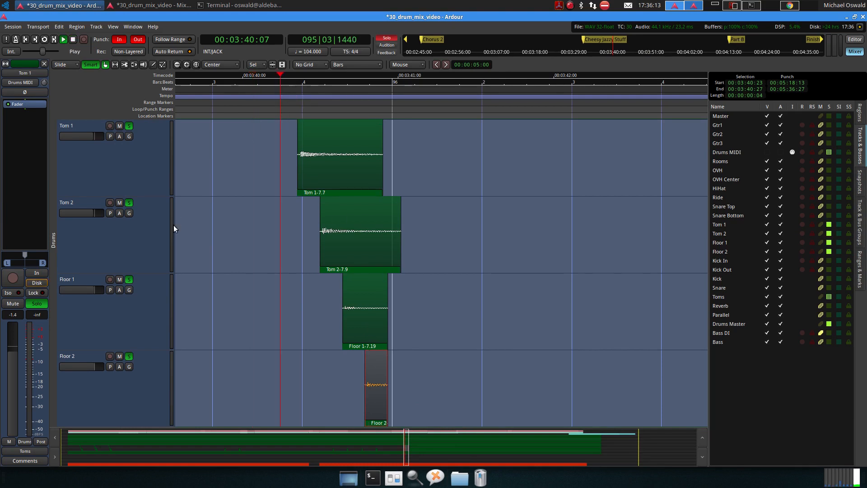
{"action": "key", "text": "space"}
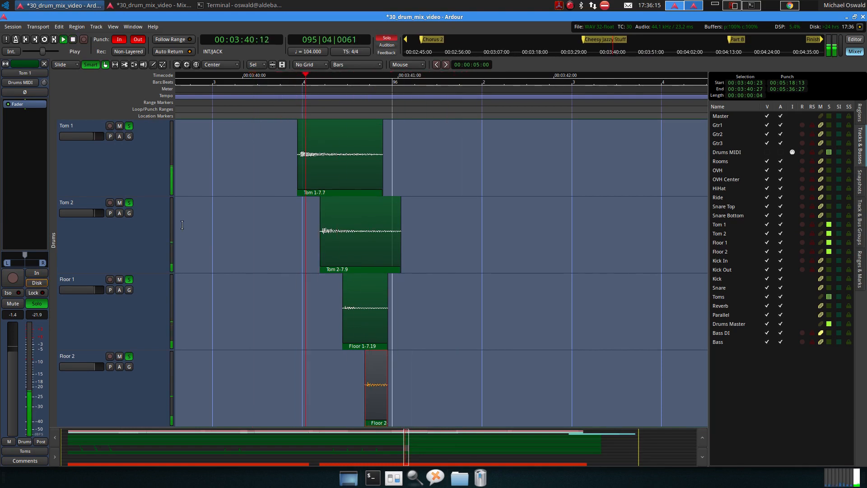
{"action": "key", "text": "space"}
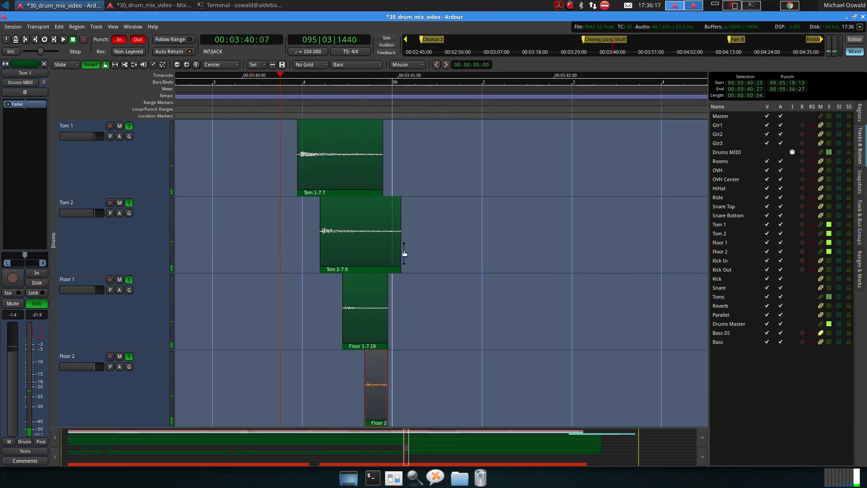
{"action": "left_click_drag", "start_coordinate": [400, 252], "coordinate": [384, 253]}
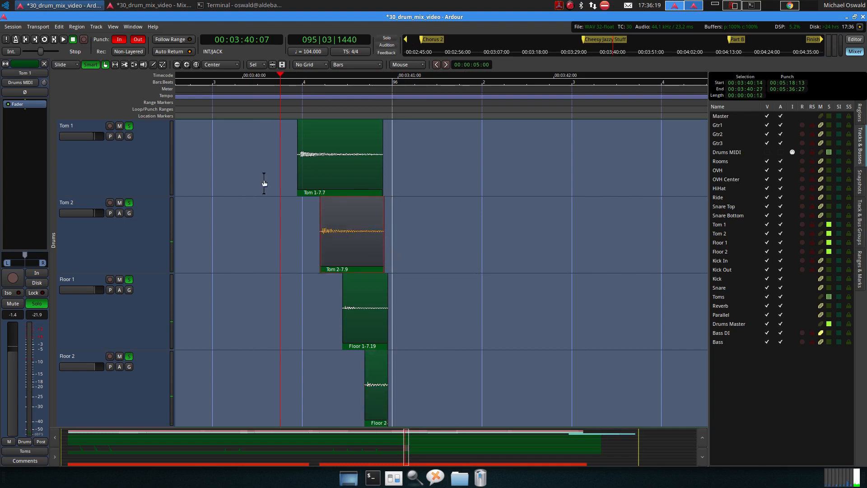
Replay the fill from 00:03:40:07 and extend the end of its Floor 2 region to 00:03:41:05.
{"action": "key", "text": "space"}
{"action": "key", "text": "space"}
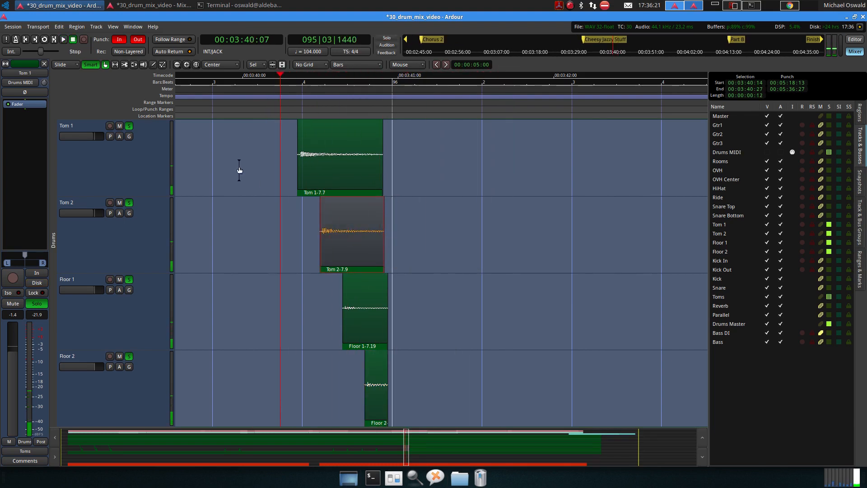
{"action": "key", "text": "space"}
{"action": "key", "text": "space"}
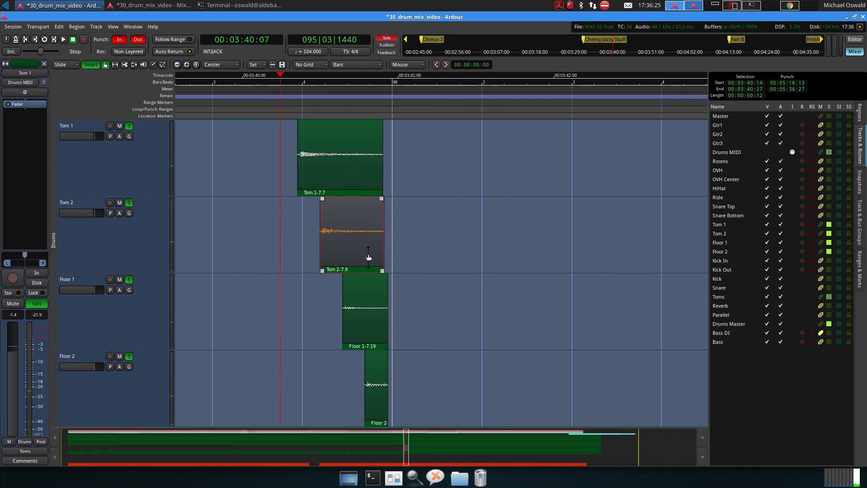
{"action": "key", "text": "space"}
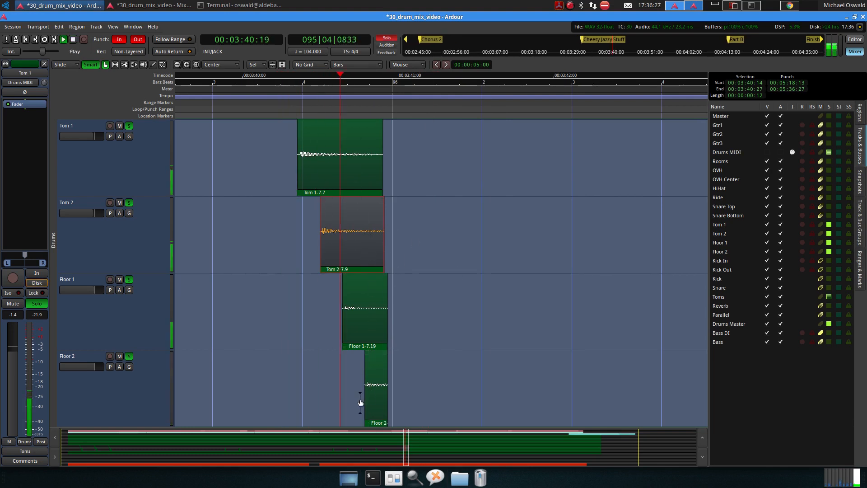
{"action": "left_click_drag", "start_coordinate": [383, 391], "coordinate": [418, 400]}
{"action": "key", "text": "space"}
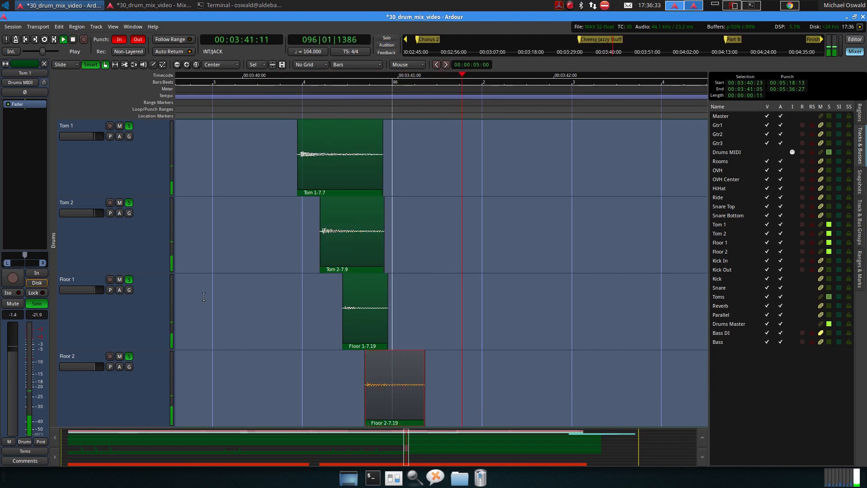
{"action": "key", "text": "space"}
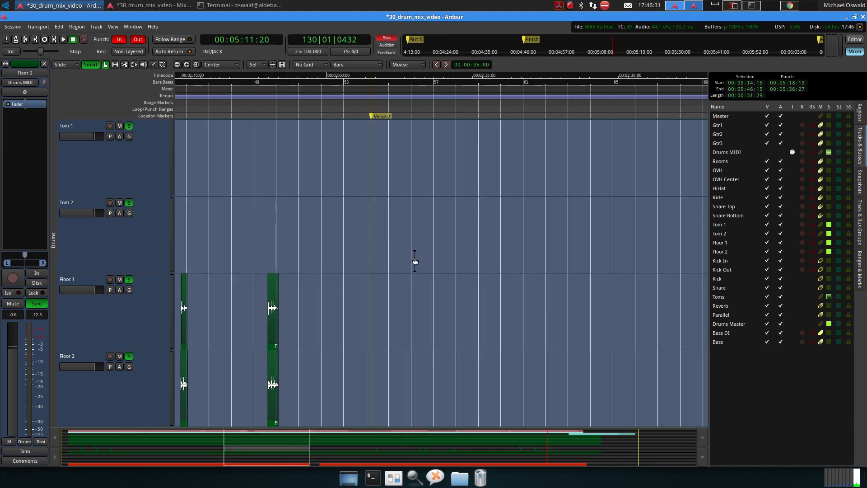
Look over the trimmed tom regions from Verse 2 through to the end of the song.
{"action": "scroll", "coordinate": [413, 258], "scroll_direction": "right", "scroll_amount": 10}
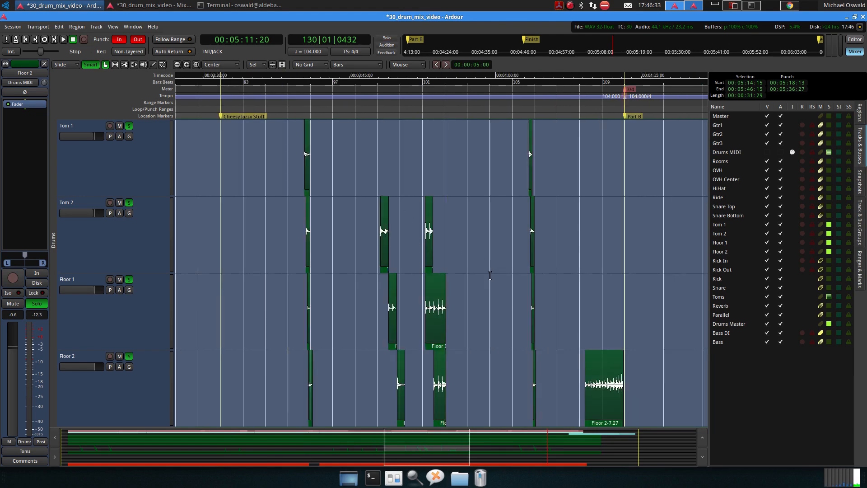
{"action": "scroll", "coordinate": [465, 280], "scroll_direction": "right", "scroll_amount": 6}
{"action": "scroll", "coordinate": [511, 300], "scroll_direction": "right", "scroll_amount": 8}
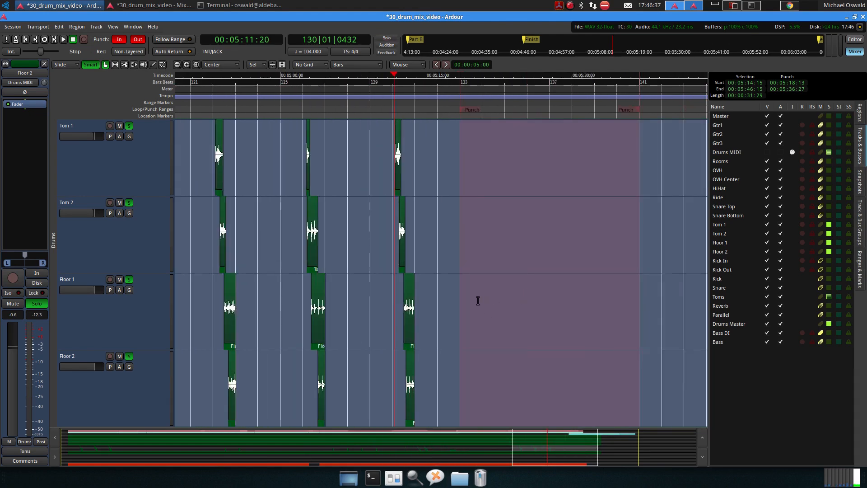
{"action": "scroll", "coordinate": [465, 298], "scroll_direction": "left", "scroll_amount": 20}
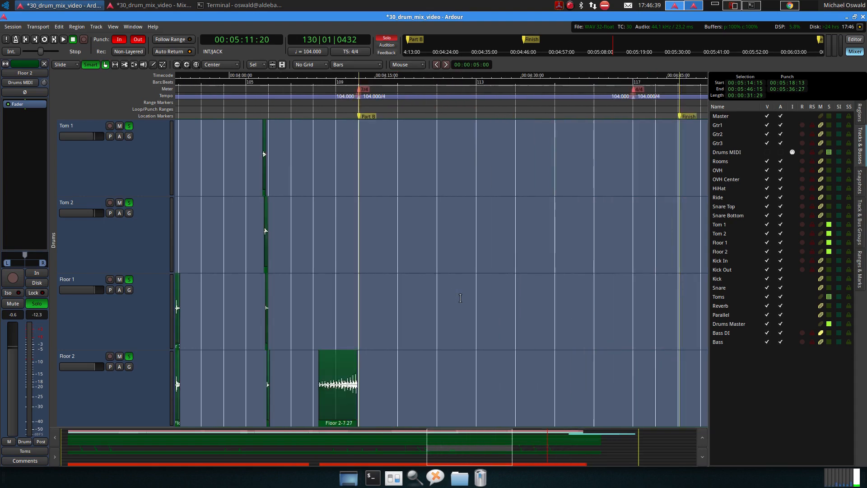
{"action": "scroll", "coordinate": [460, 301], "scroll_direction": "down", "scroll_amount": 5}
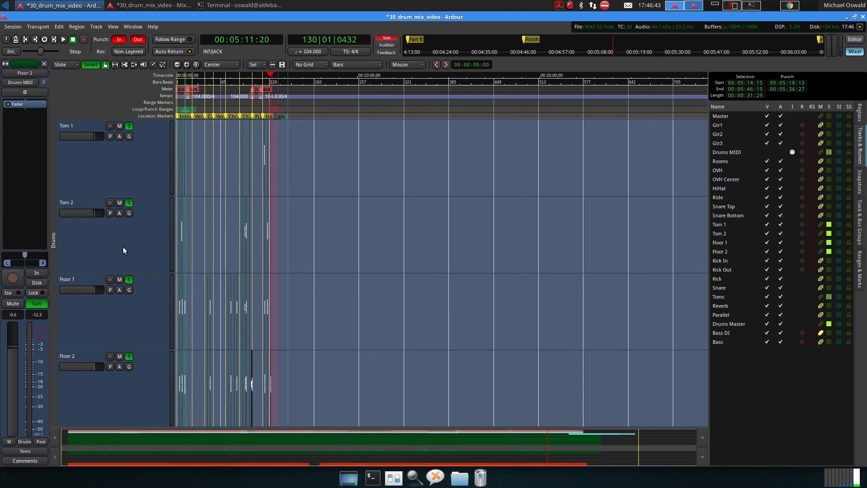
Return the four enlarged tom tracks to the overview of all tracks, clear the selection and save the session.
{"action": "left_click", "coordinate": [123, 185]}
{"action": "left_click", "coordinate": [135, 381], "text": "shift"}
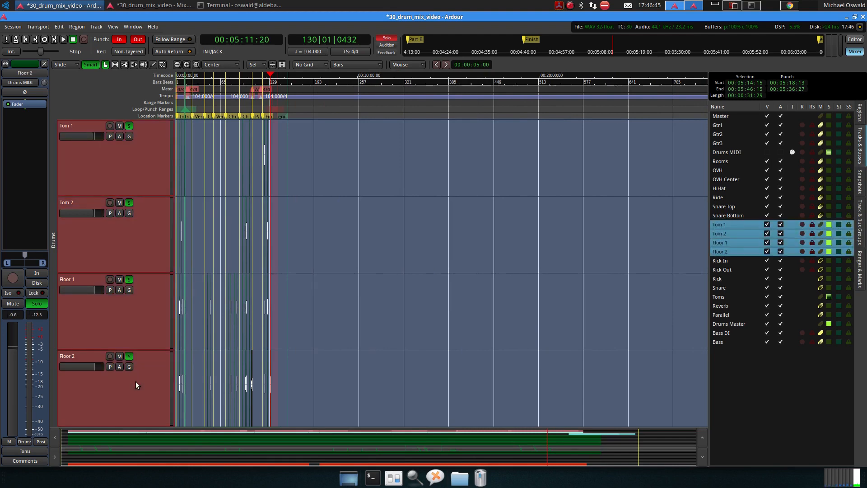
{"action": "key", "text": "f"}
{"action": "scroll", "coordinate": [354, 259], "scroll_direction": "up", "scroll_amount": 9}
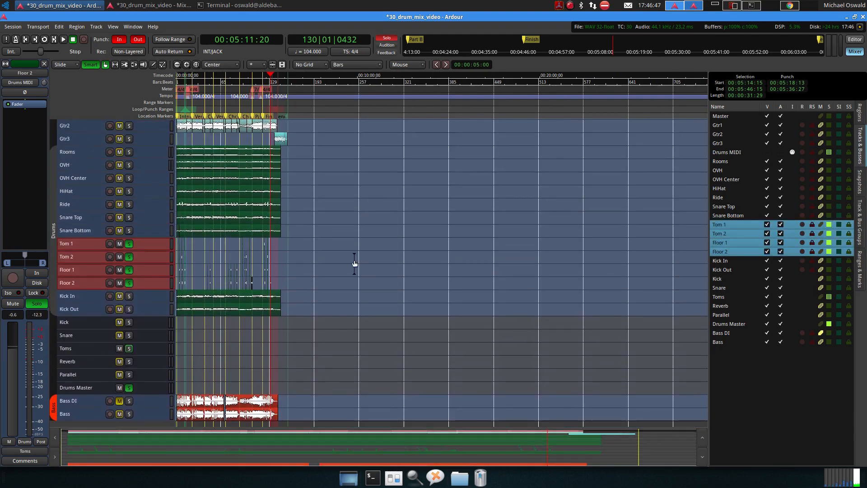
{"action": "key", "text": "Escape"}
{"action": "key", "text": "ctrl+s"}
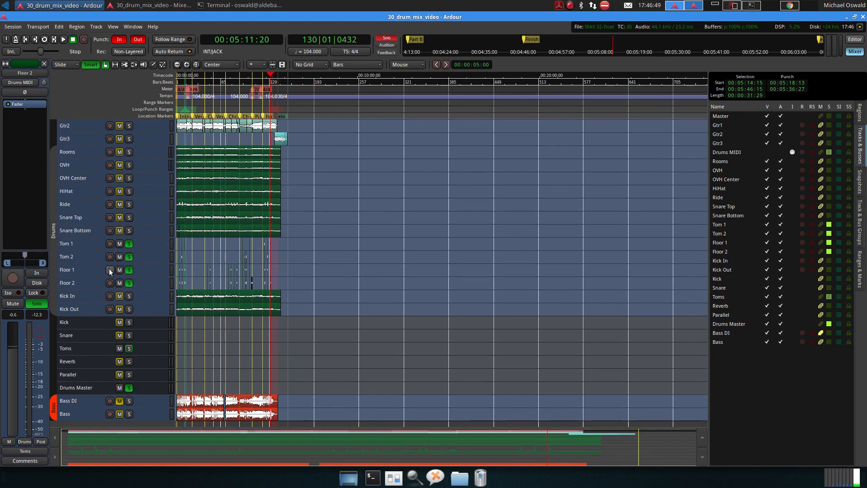
Turn off solo on Tom 1, Tom 2, Floor 1 and Floor 2.
{"action": "left_click", "coordinate": [129, 243]}
{"action": "left_click", "coordinate": [129, 257]}
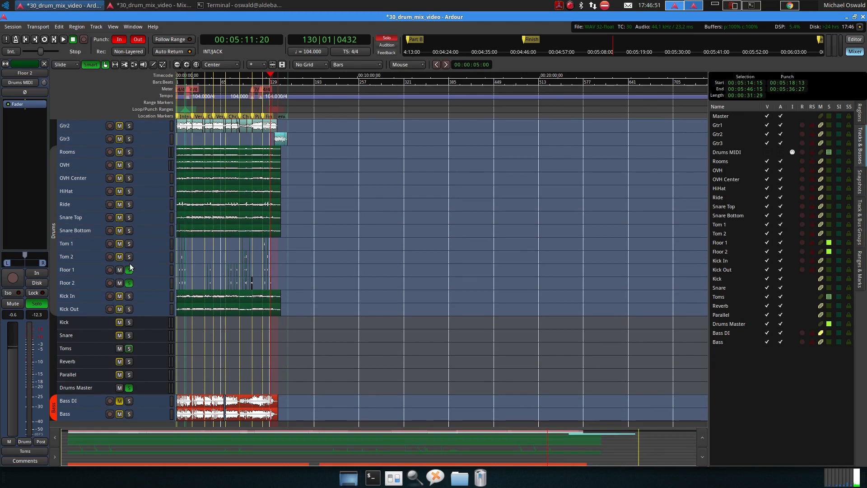
{"action": "left_click", "coordinate": [129, 270]}
{"action": "left_click", "coordinate": [130, 283]}
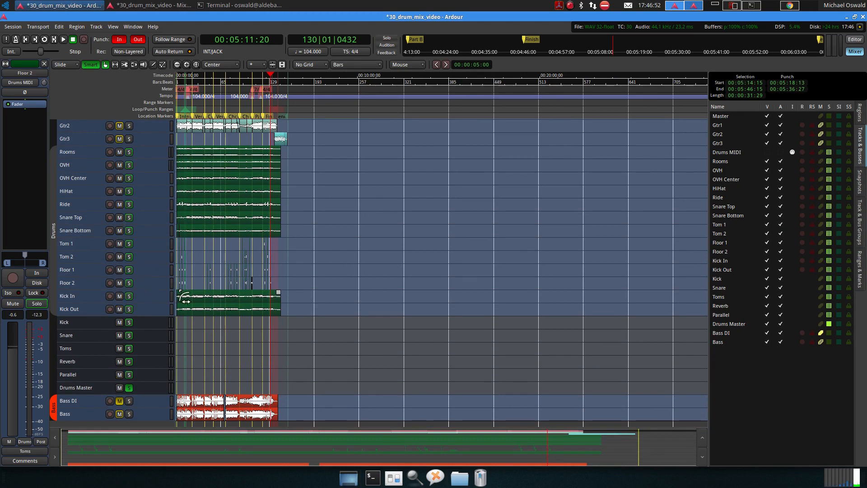
Play the full drum mix from 00:00:25:07 through the early tom fill.
{"action": "left_click", "coordinate": [183, 99]}
{"action": "key", "text": "space"}
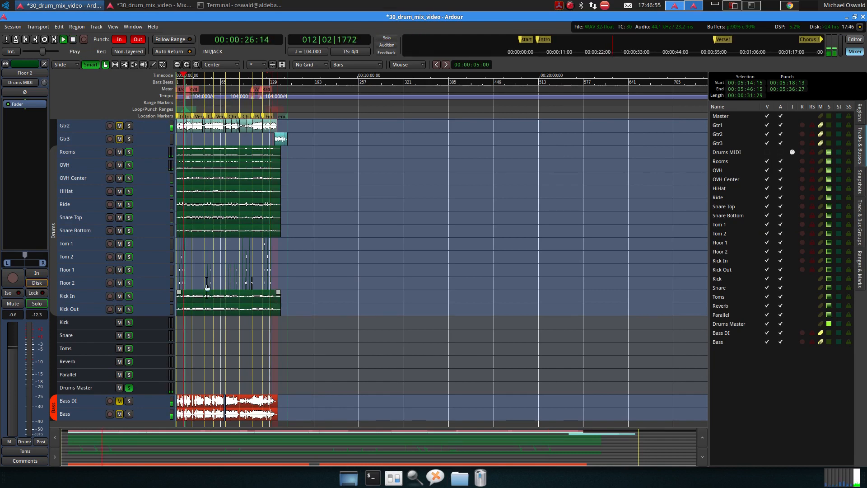
{"action": "scroll", "coordinate": [206, 286], "scroll_direction": "up", "scroll_amount": 3, "text": "ctrl"}
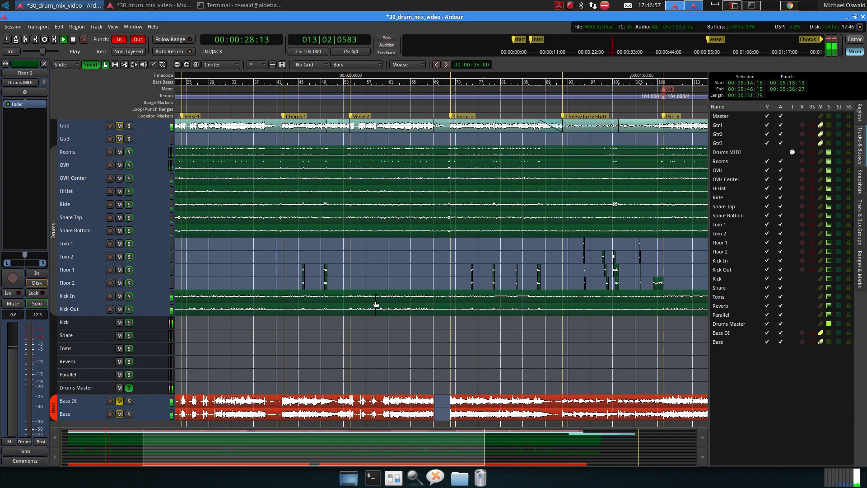
{"action": "key", "text": "space"}
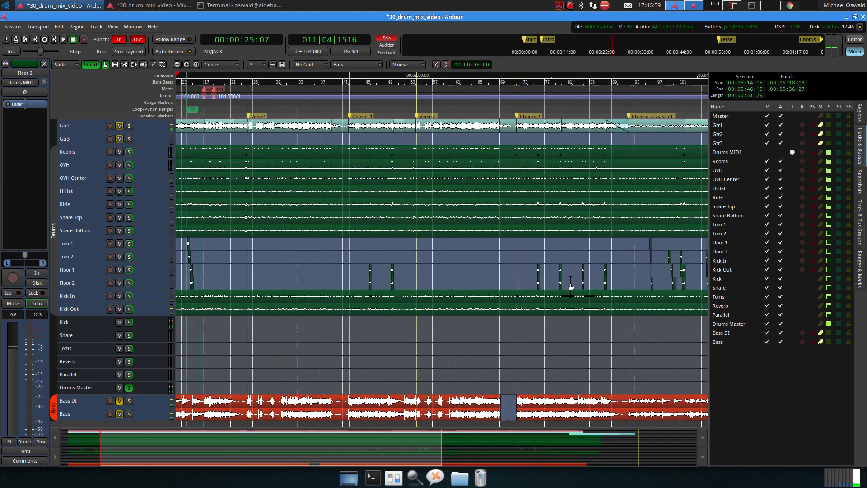
Play the full drum mix from 00:03:50:22 through the tom fill in the Cheesy Jazzy Stuff section.
{"action": "scroll", "coordinate": [565, 283], "scroll_direction": "right", "scroll_amount": 6}
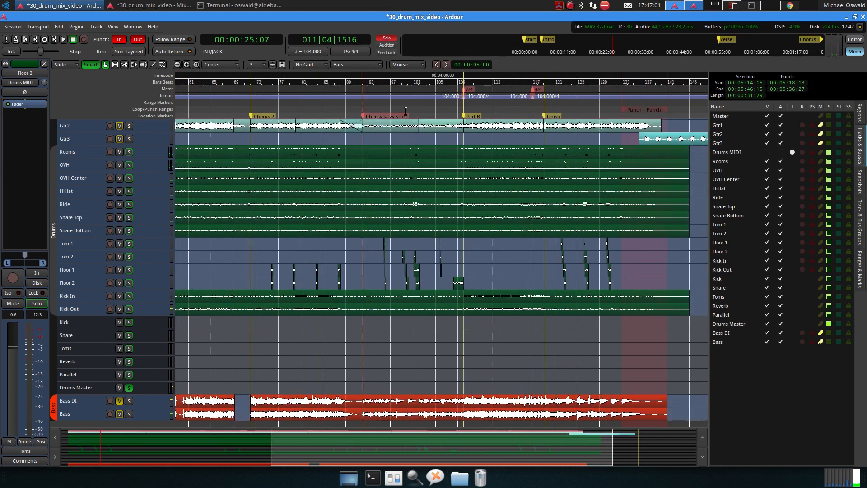
{"action": "left_click", "coordinate": [410, 84]}
{"action": "scroll", "coordinate": [424, 247], "scroll_direction": "up", "scroll_amount": 3, "text": "ctrl"}
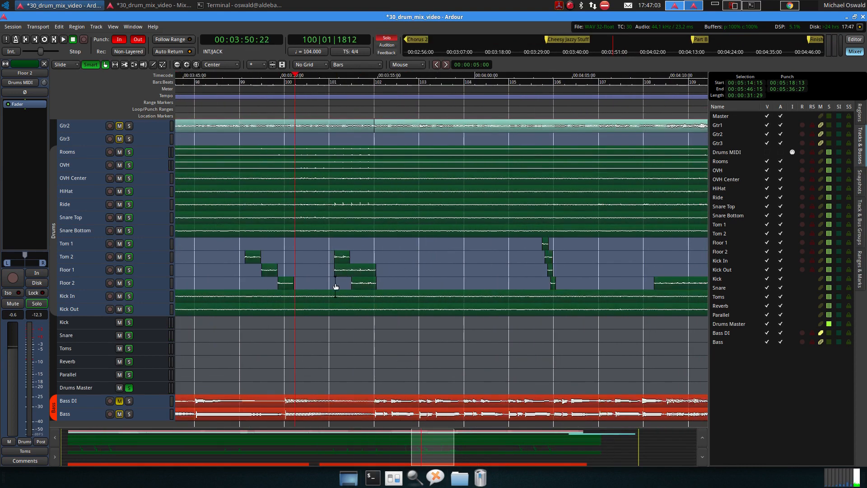
{"action": "key", "text": "space"}
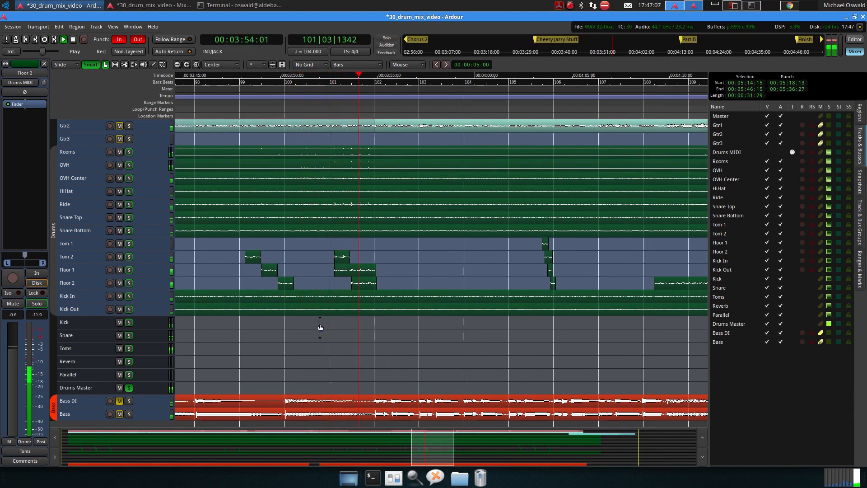
{"action": "key", "text": "space"}
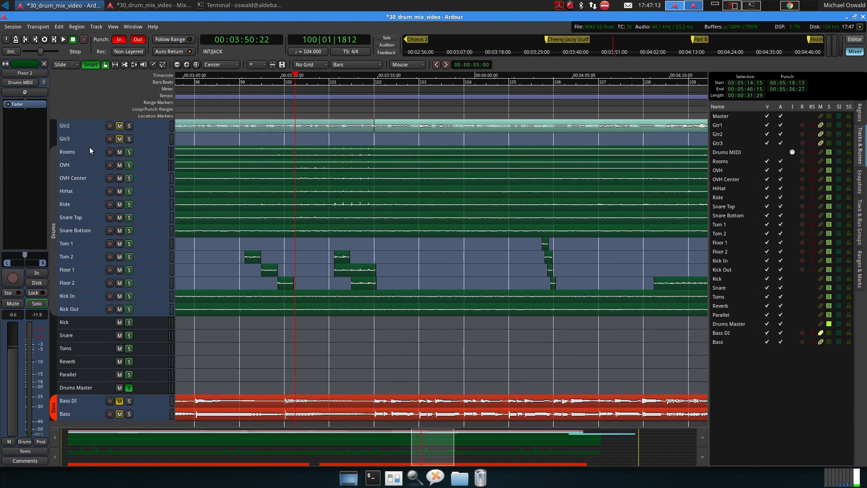
Solo Rooms together with Tom 1, Tom 2, Floor 1 and Floor 2, and play the fill from 00:03:52:05.
{"action": "left_click", "coordinate": [129, 152]}
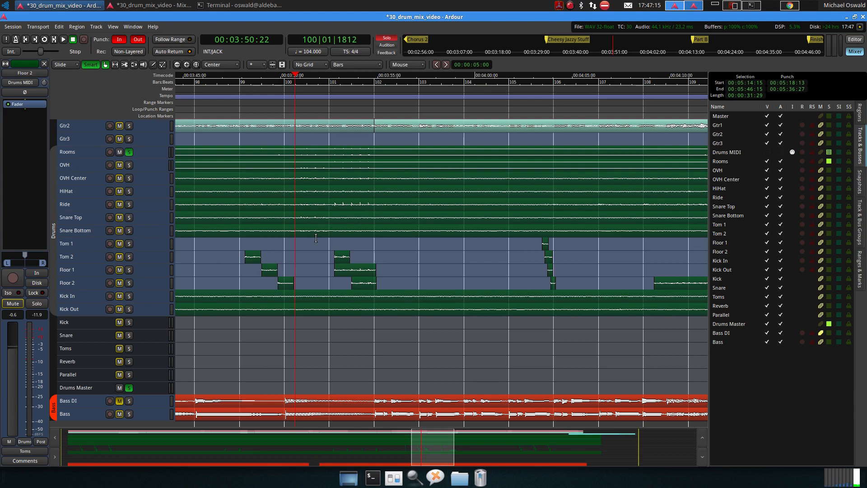
{"action": "key", "text": "space"}
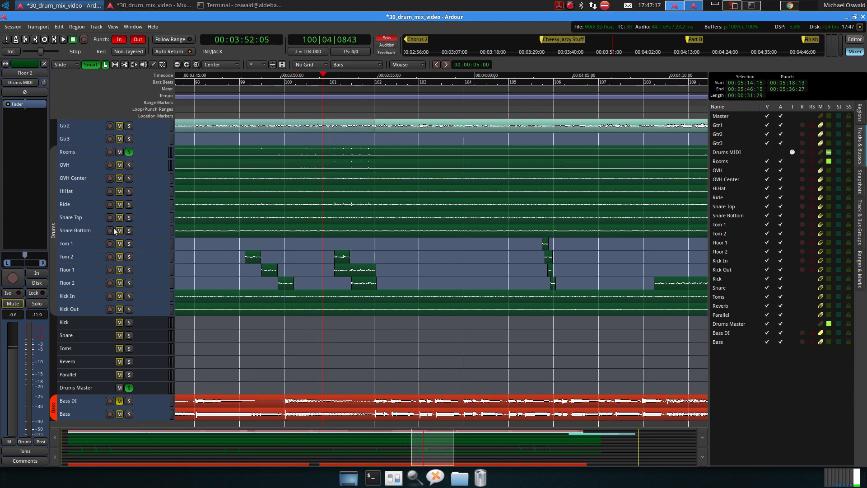
{"action": "left_click", "coordinate": [129, 243]}
{"action": "left_click", "coordinate": [125, 260]}
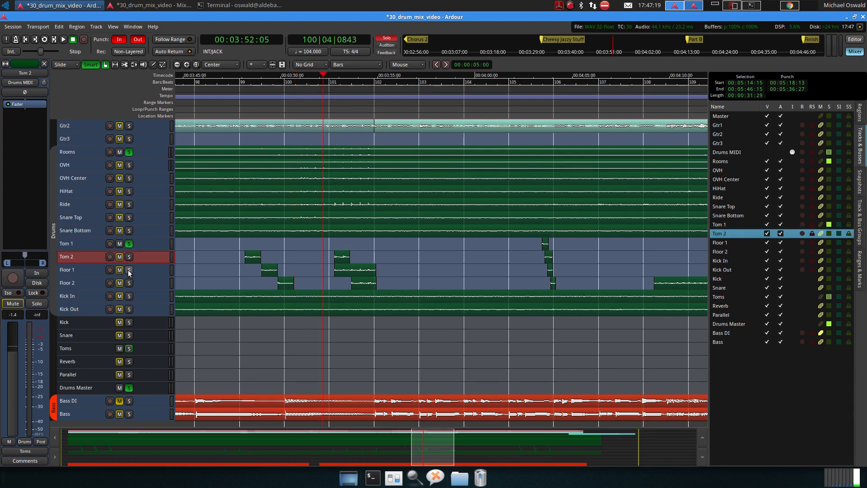
{"action": "left_click", "coordinate": [129, 256]}
{"action": "left_click", "coordinate": [129, 270]}
{"action": "left_click", "coordinate": [129, 283]}
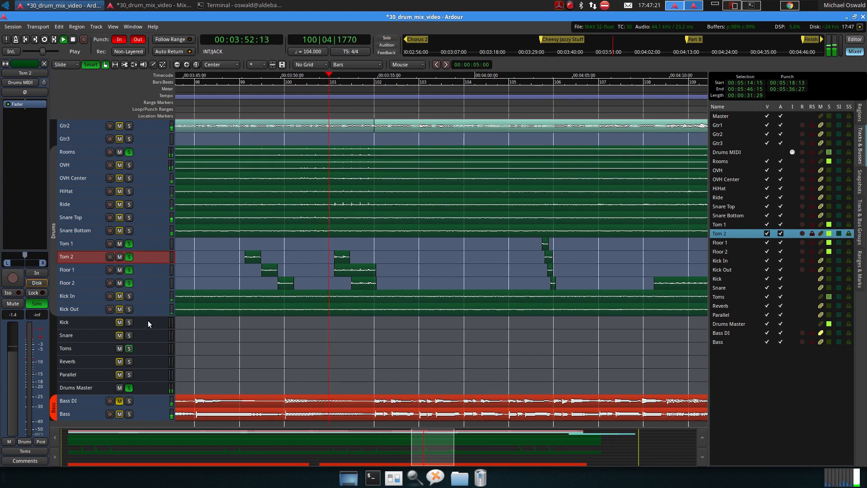
{"action": "key", "text": "space"}
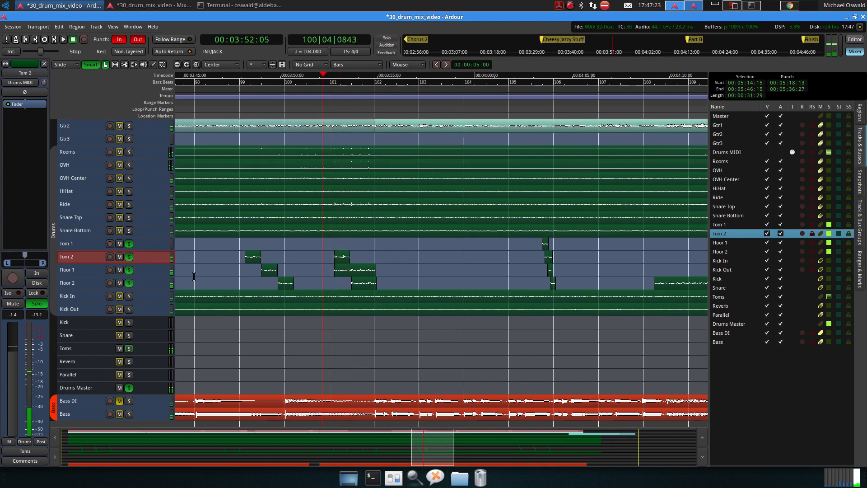
{"action": "key", "text": "space"}
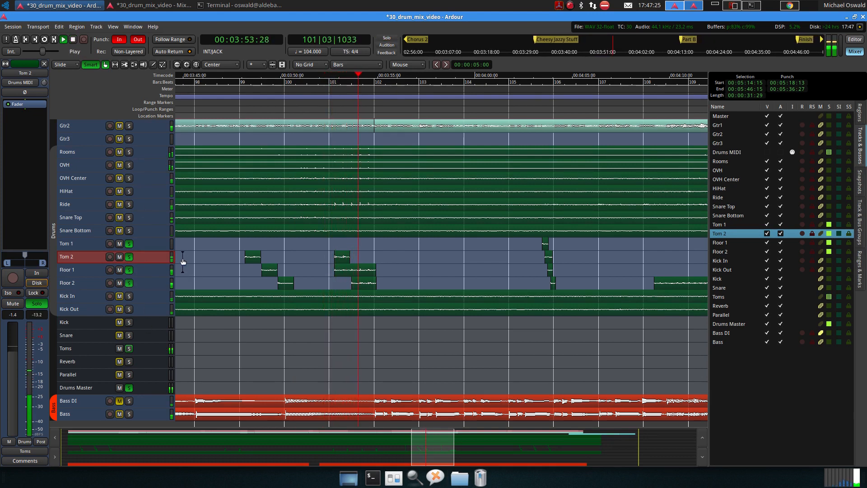
{"action": "key", "text": "space"}
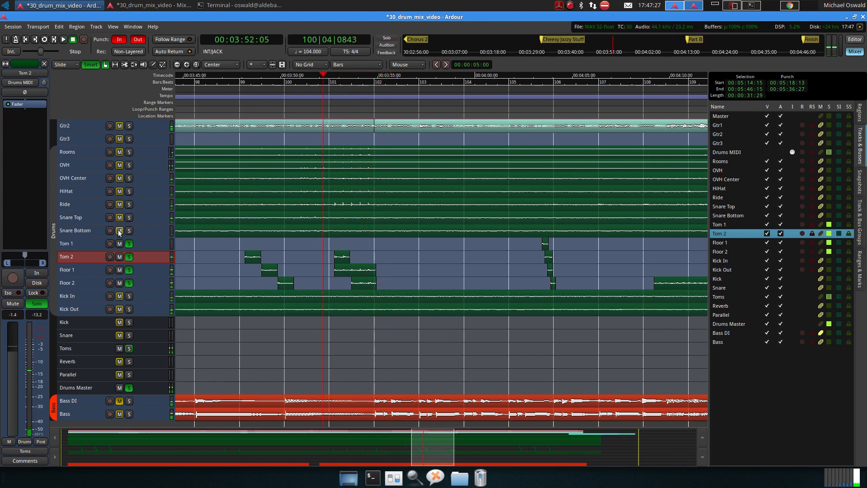
Turn off solo on the four tom tracks and leave only the Rooms track soloed.
{"action": "left_click", "coordinate": [129, 243]}
{"action": "left_click", "coordinate": [129, 257]}
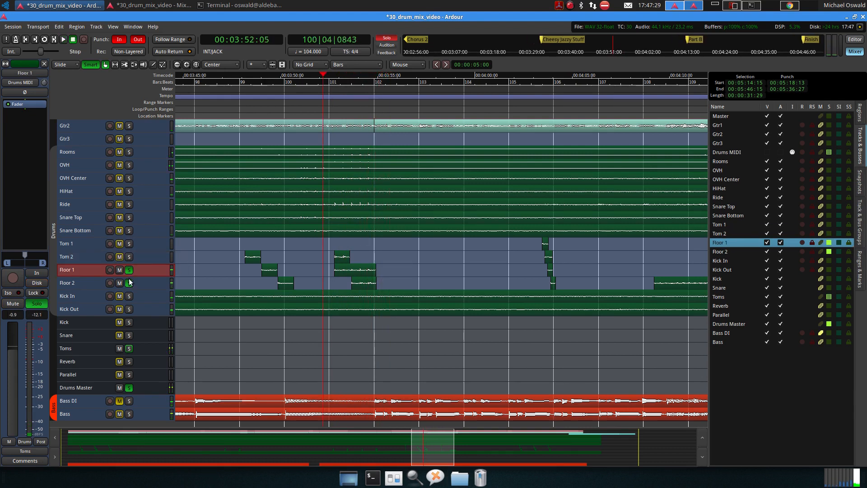
{"action": "left_click", "coordinate": [128, 270]}
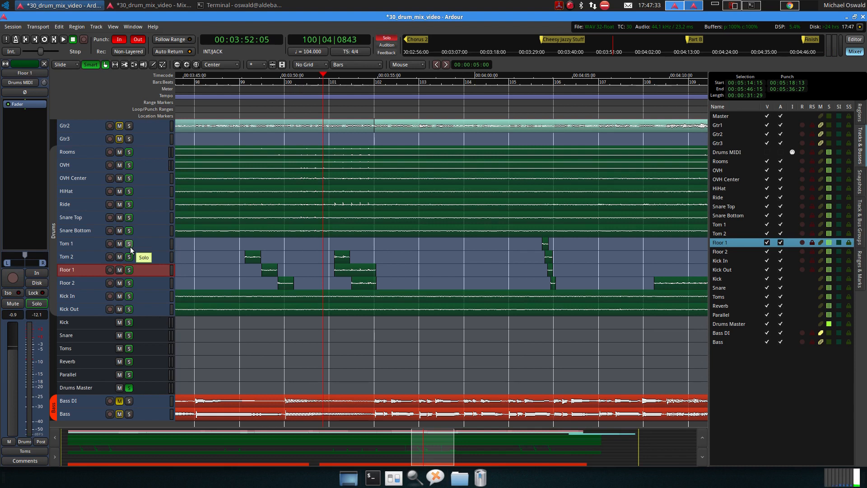
{"action": "left_click", "coordinate": [129, 152]}
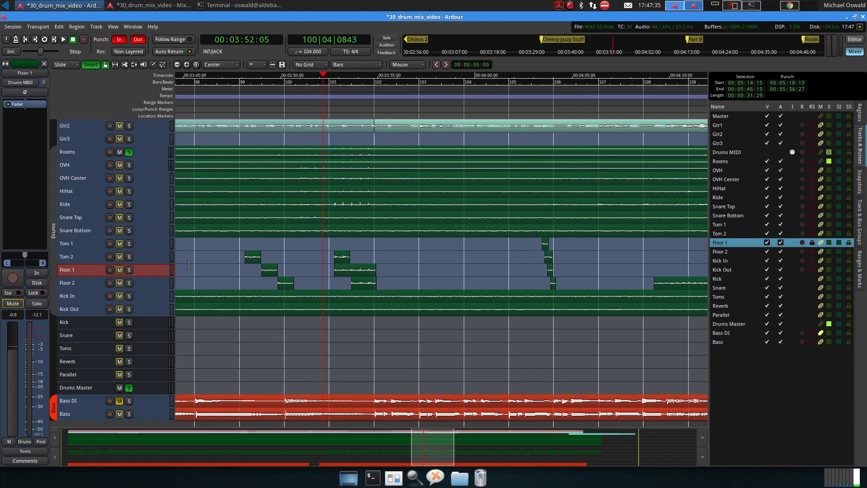
Play the tom fill from 00:03:52:05 with only Rooms soloed, and turn off the Rooms solo.
{"action": "key", "text": "space"}
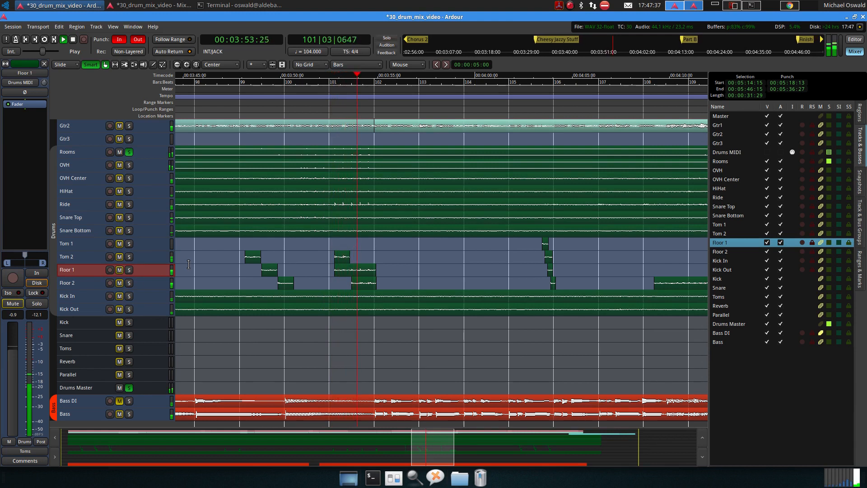
{"action": "key", "text": "space"}
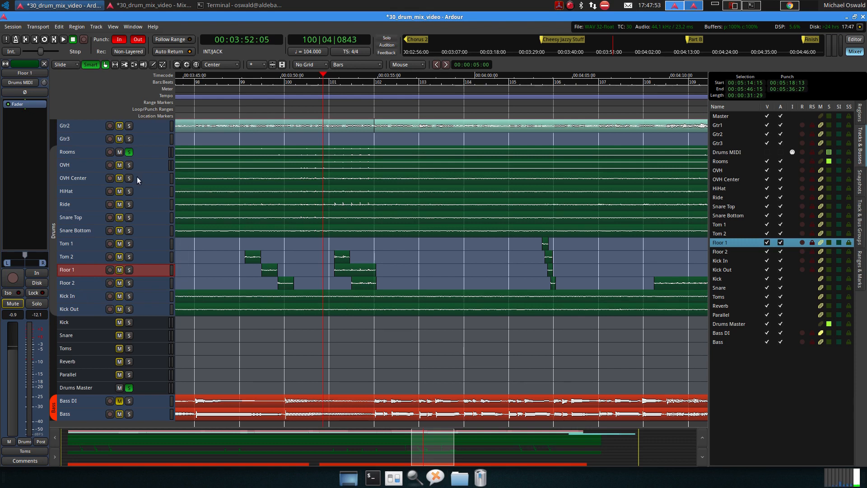
{"action": "left_click", "coordinate": [129, 153]}
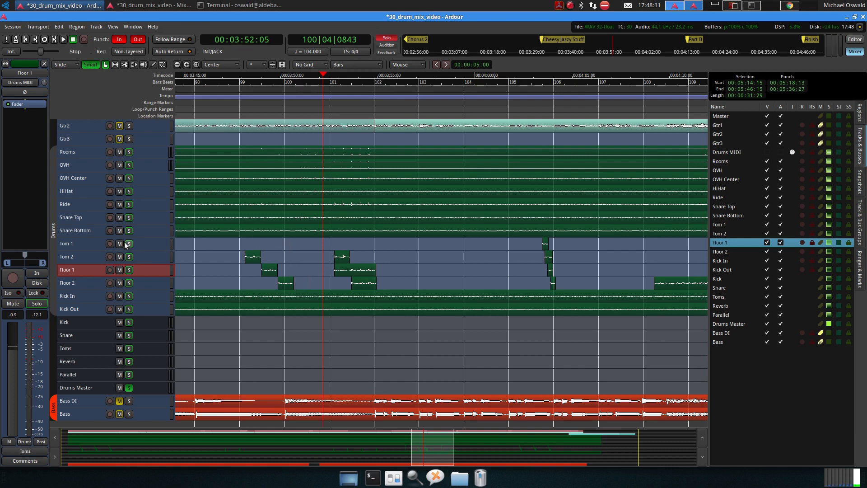
Enlarge the Ride track to fill the editor and play the full drum mix from 00:03:52:05.
{"action": "left_click", "coordinate": [86, 205]}
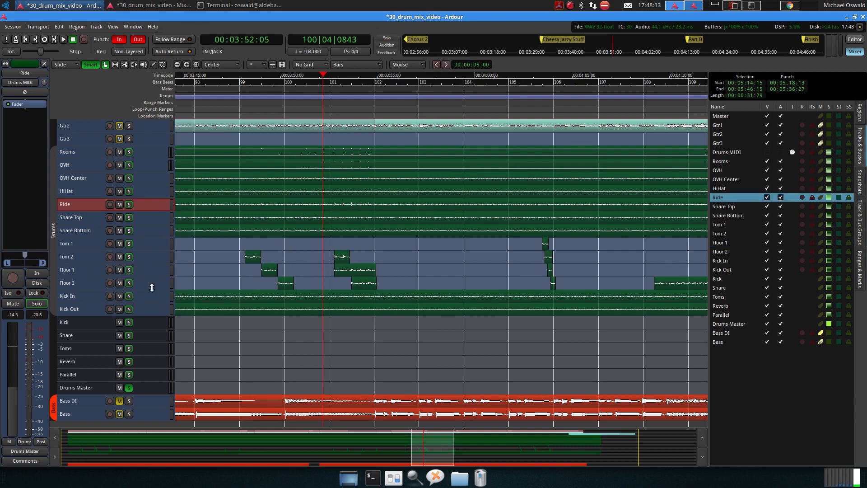
{"action": "key", "text": "f"}
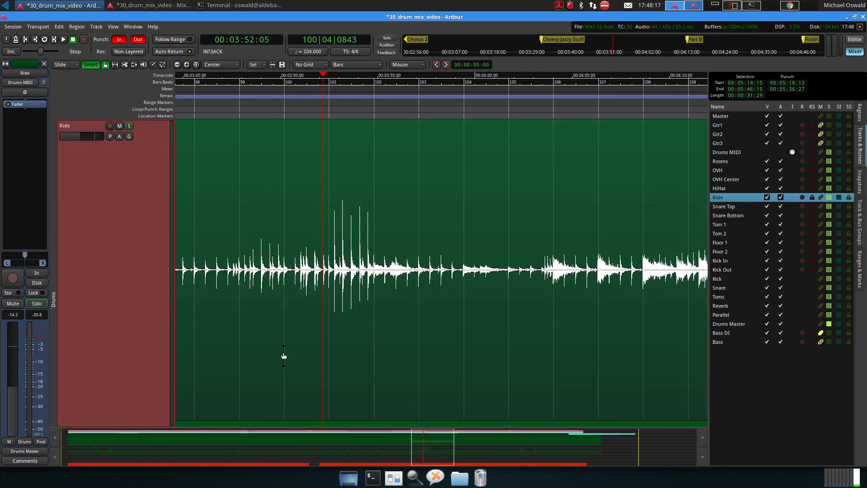
{"action": "key", "text": "space"}
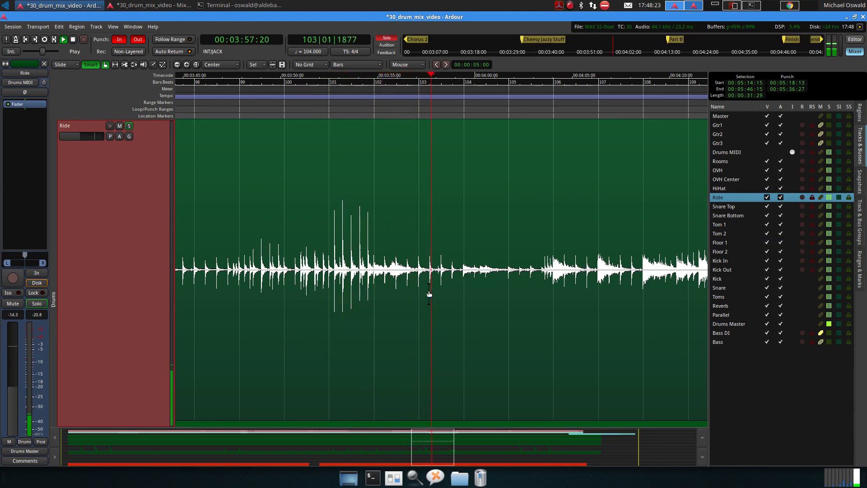
{"action": "key", "text": "space"}
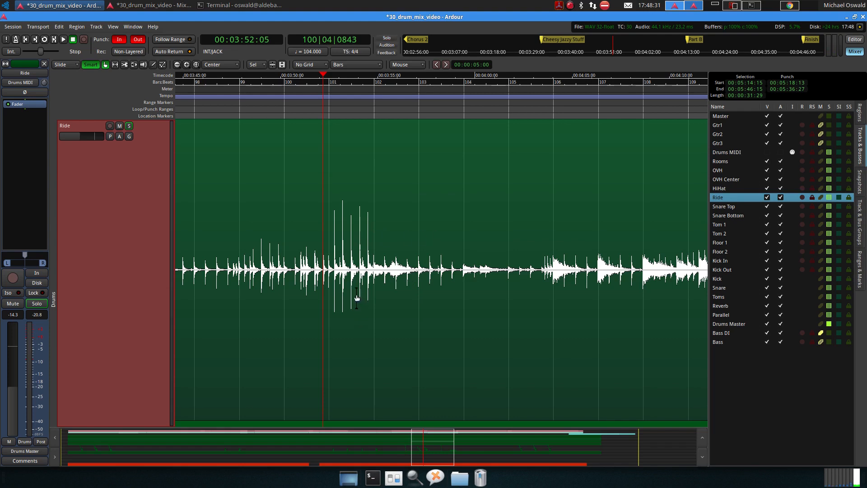
Play the full drum mix from the start of bar 98 and again from 00:03:44:24, following the Ride waveform.
{"action": "left_click", "coordinate": [192, 83]}
{"action": "key", "text": "space"}
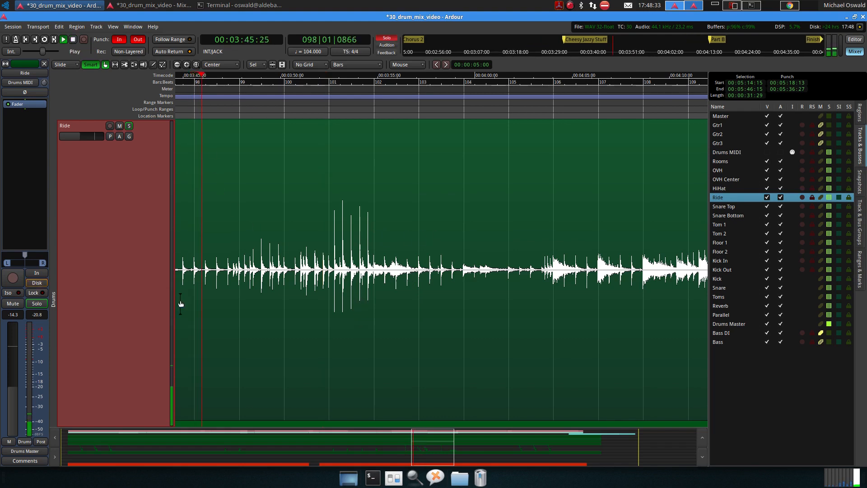
{"action": "key", "text": "space"}
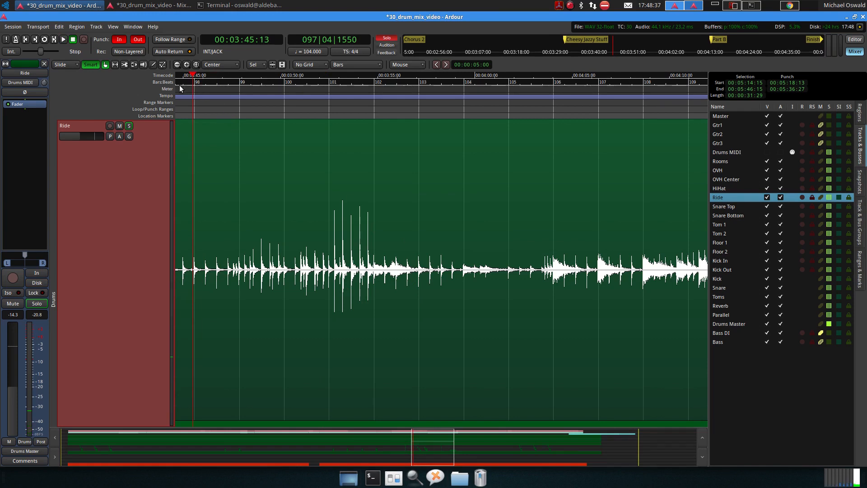
{"action": "key", "text": "space"}
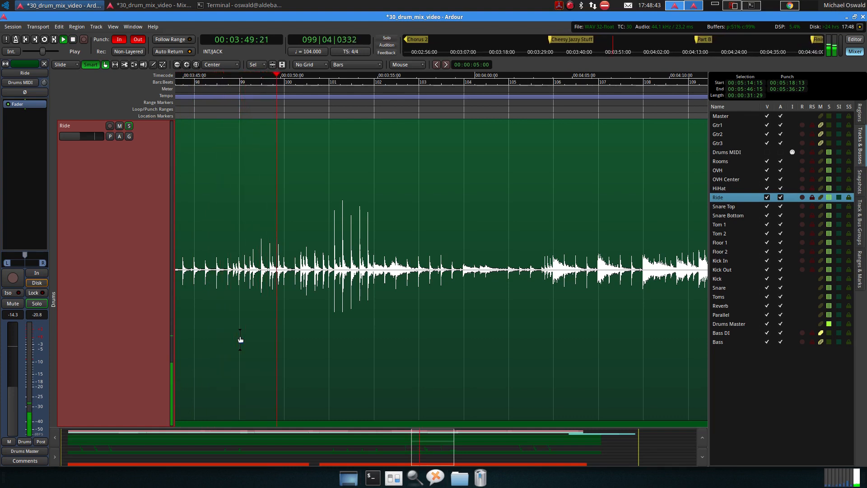
{"action": "key", "text": "space"}
Solo Ride for playback from 00:03:44:24, examine its hits around bars 99 to 102 up close, and remove the solo.
{"action": "left_click", "coordinate": [129, 125]}
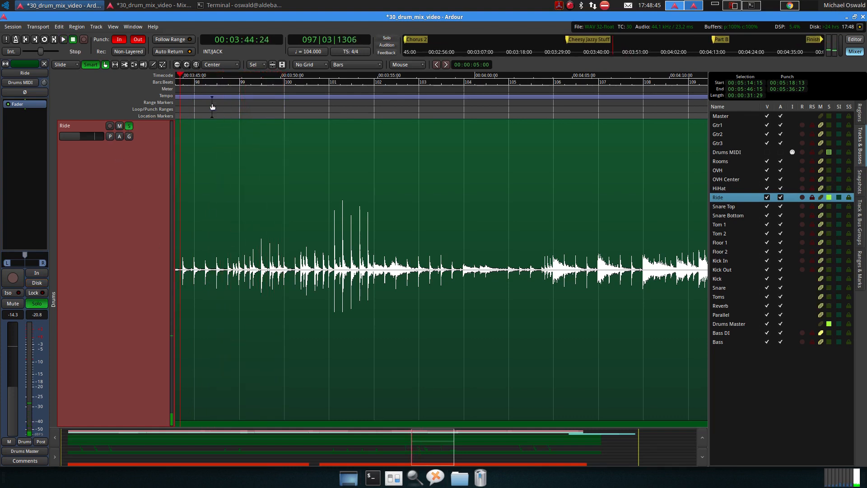
{"action": "key", "text": "space"}
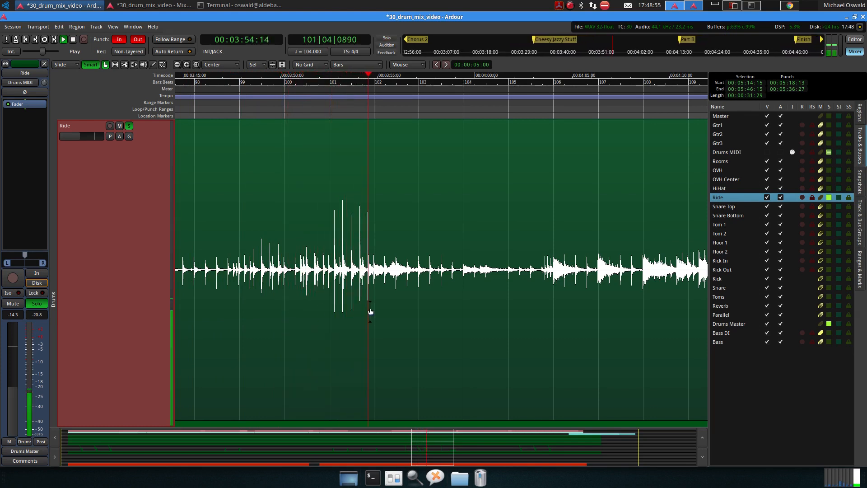
{"action": "key", "text": "space"}
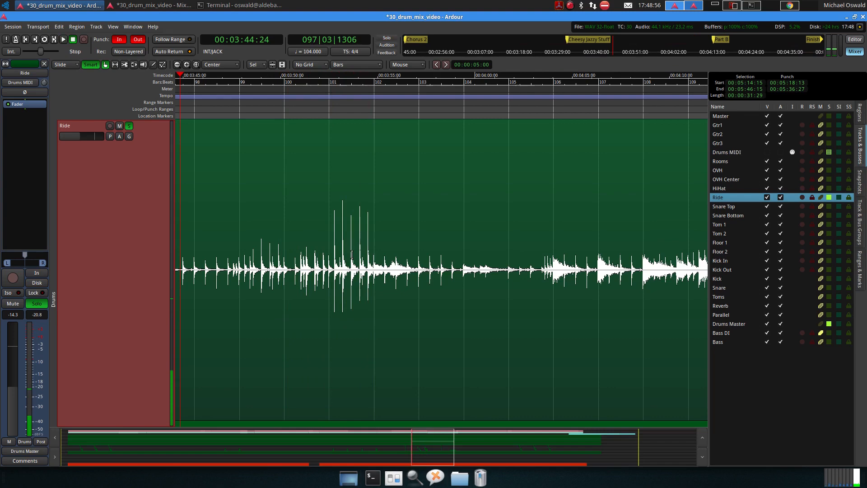
{"action": "scroll", "coordinate": [370, 307], "scroll_direction": "up", "scroll_amount": 2}
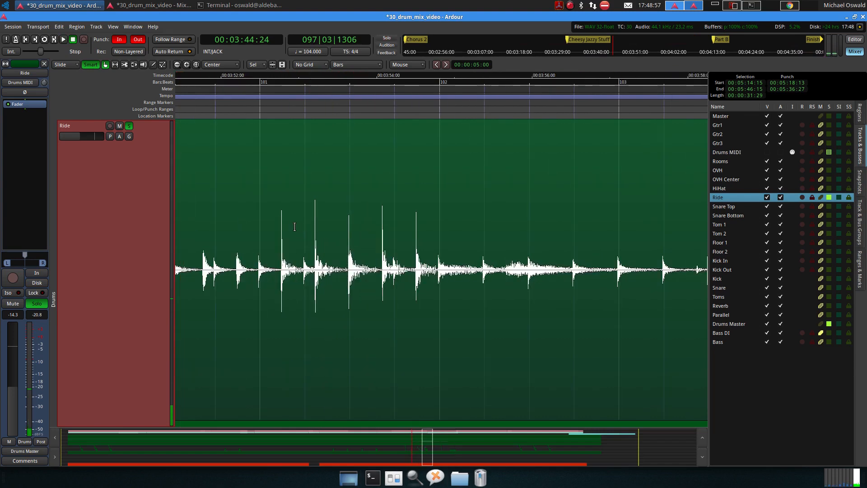
{"action": "scroll", "coordinate": [374, 307], "scroll_direction": "left", "scroll_amount": 4}
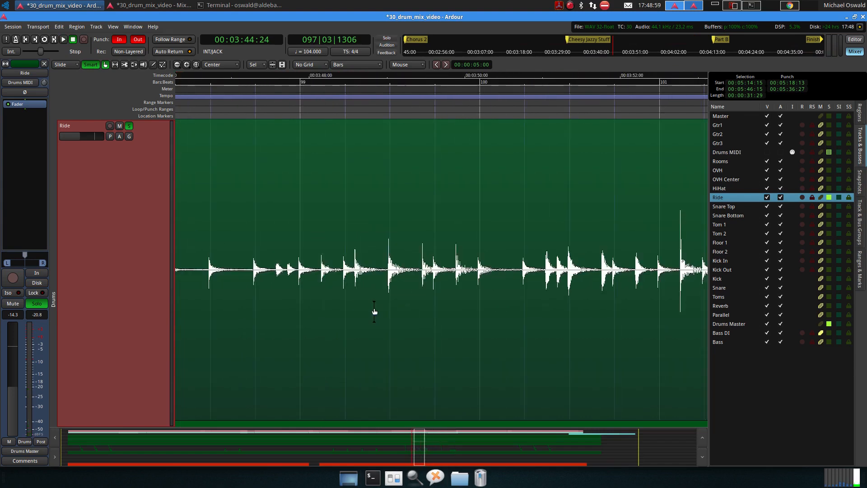
{"action": "left_click", "coordinate": [129, 126]}
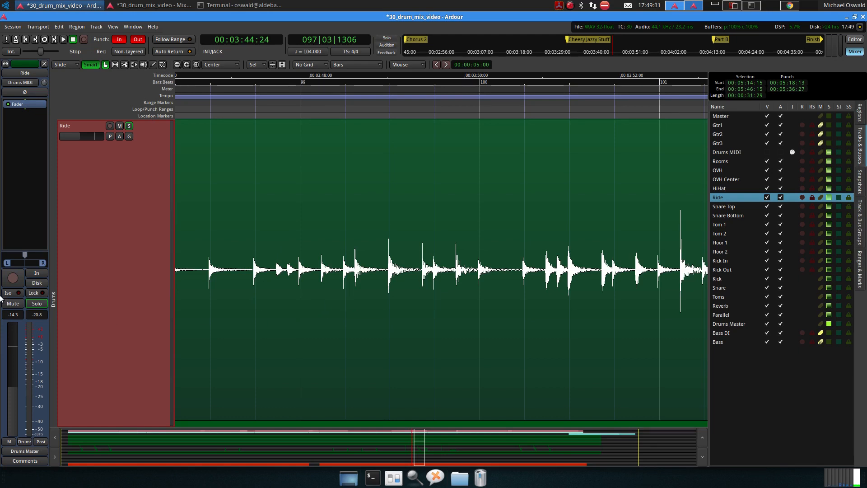
Bring back all tracks, enlarge the OVH track to fill the editor, and play the drum mix from 00:03:44:24.
{"action": "key", "text": "f"}
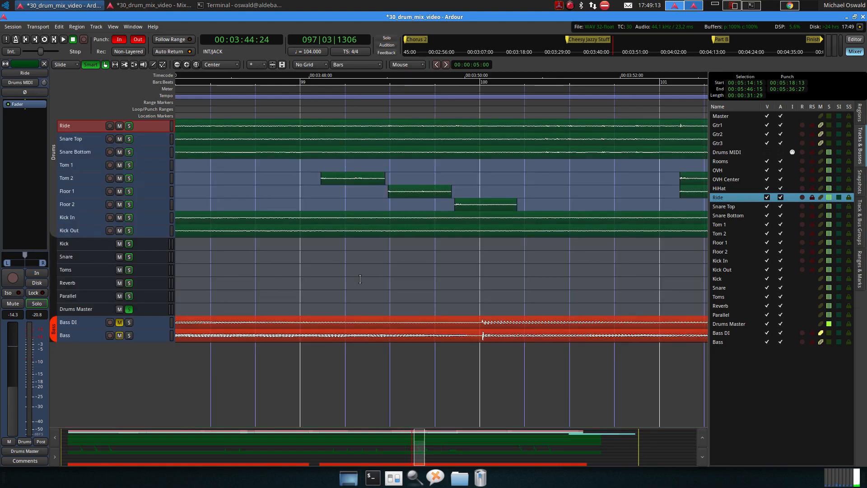
{"action": "scroll", "coordinate": [383, 260], "scroll_direction": "up", "scroll_amount": 6}
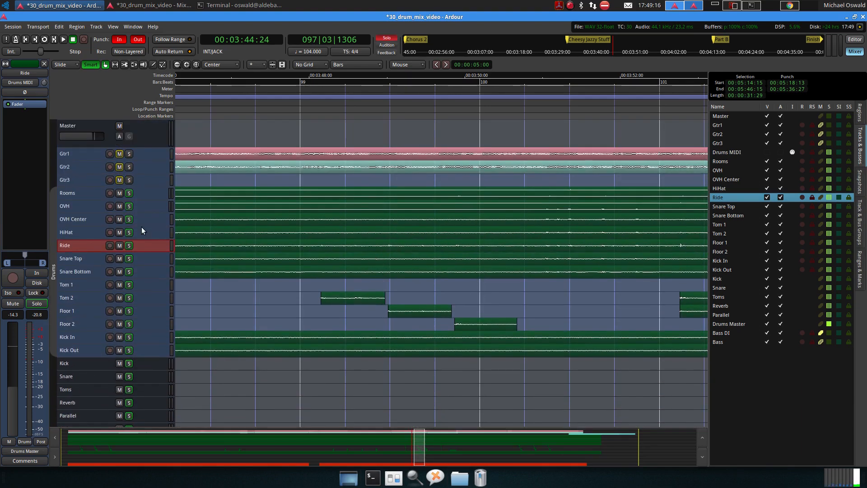
{"action": "left_click", "coordinate": [84, 208]}
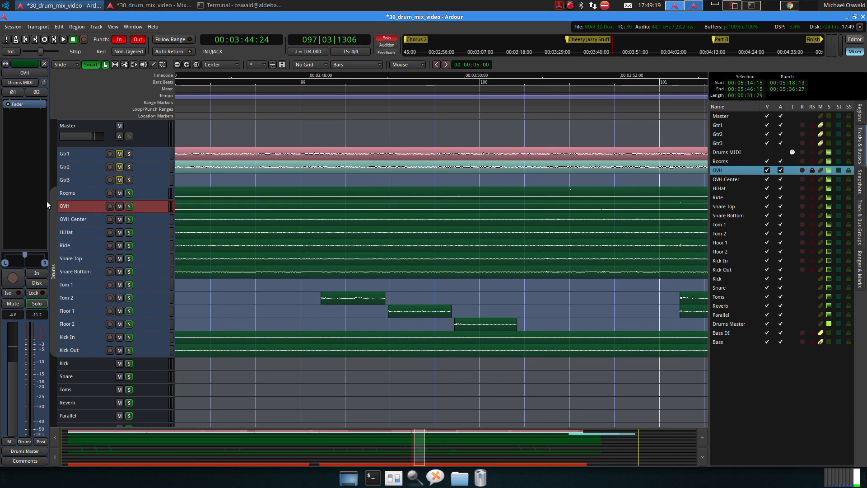
{"action": "key", "text": "f"}
{"action": "key", "text": "space"}
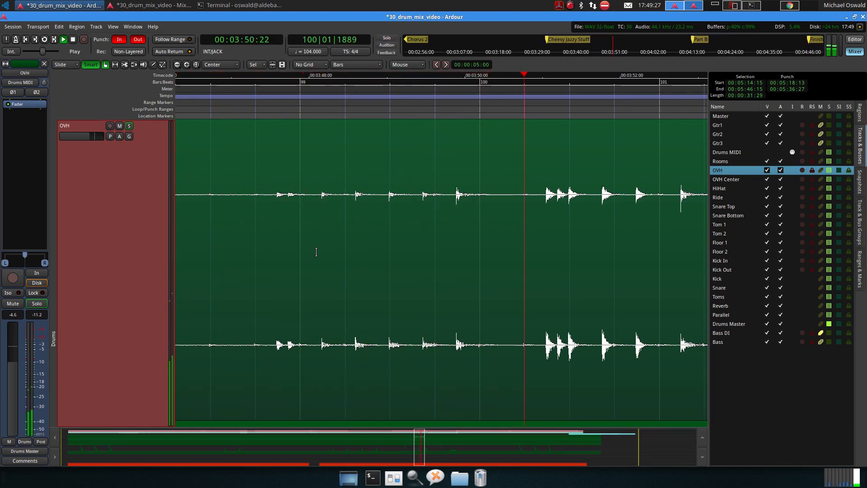
{"action": "key", "text": "space"}
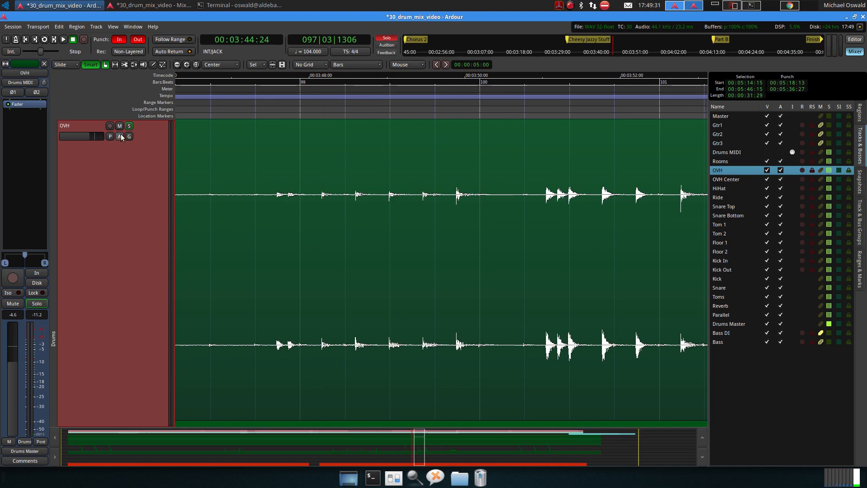
Enlarge the OVH Center track in the editor, play the drum mix from 00:03:44:24, and restore the all-tracks view.
{"action": "key", "text": "shift+z"}
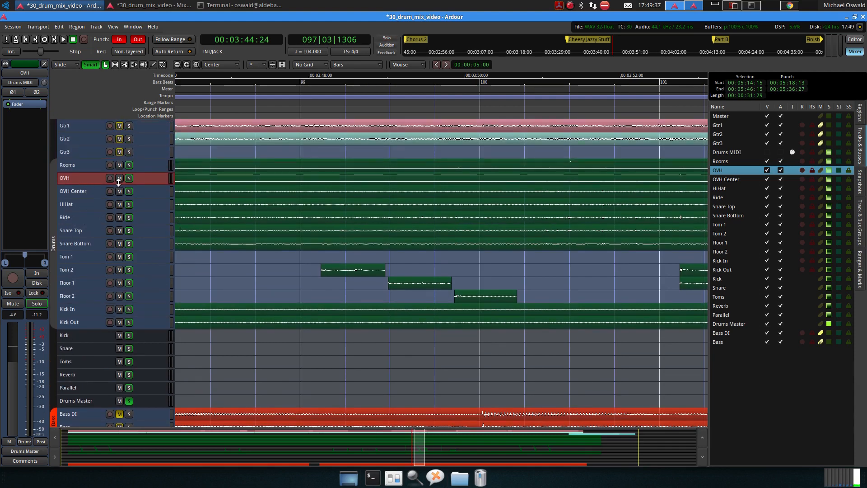
{"action": "left_click", "coordinate": [82, 190]}
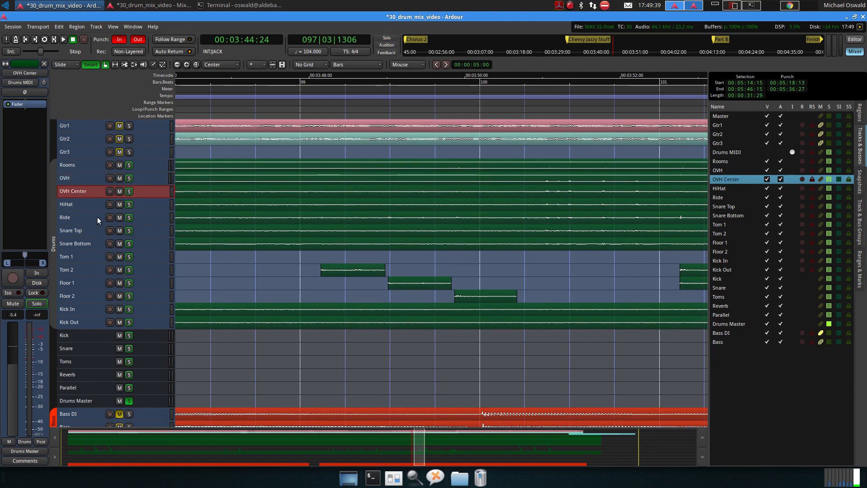
{"action": "key", "text": "f"}
{"action": "key", "text": "space"}
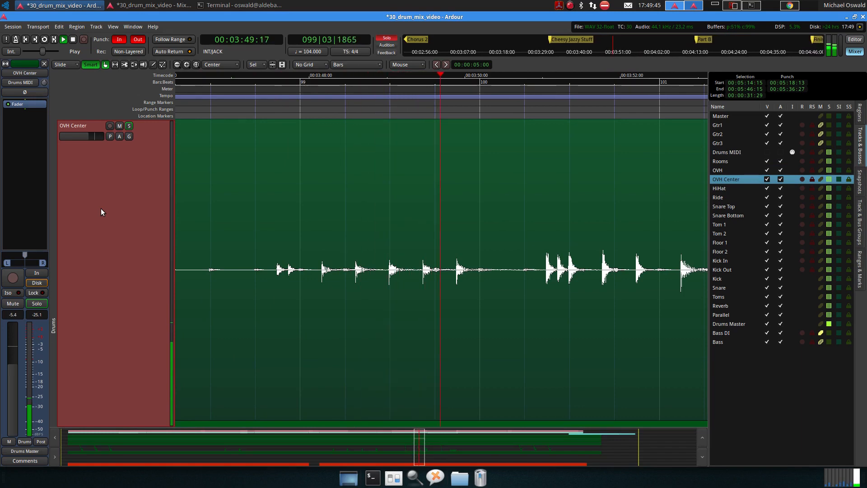
{"action": "key", "text": "space"}
{"action": "key", "text": "f"}
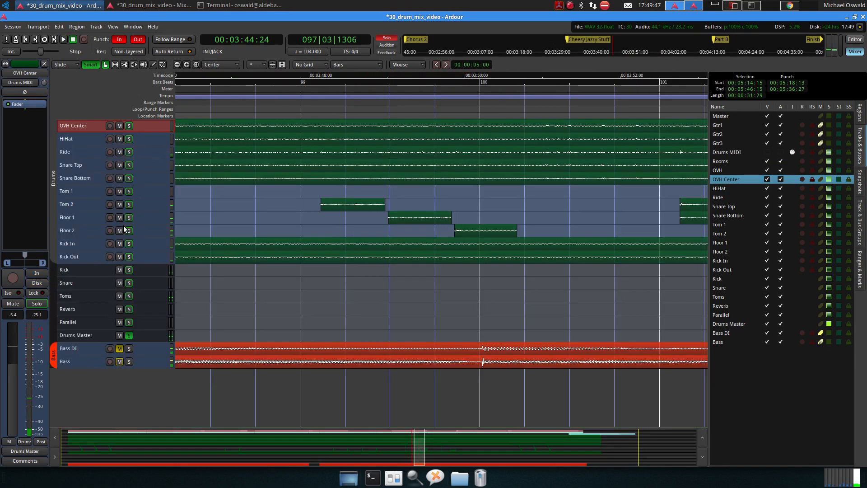
Save the session and bring the song's beginning, from Intro to Chorus 1, into view across all tracks.
{"action": "scroll", "coordinate": [118, 217], "scroll_direction": "up", "scroll_amount": 5}
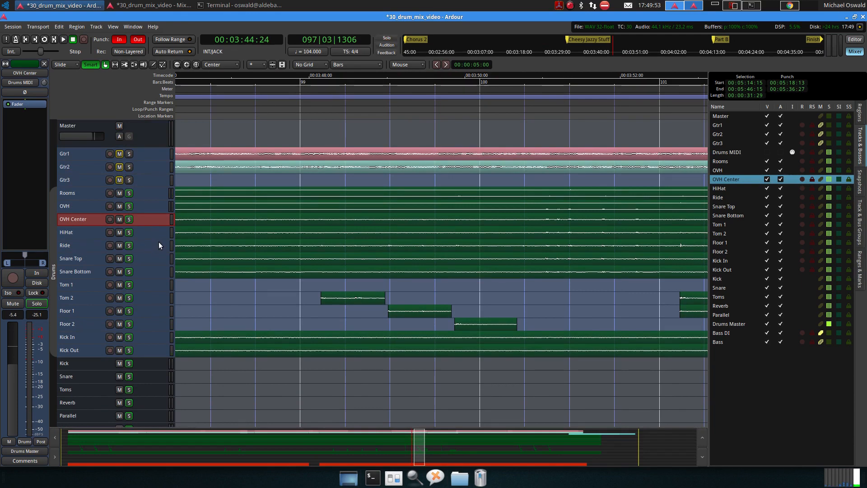
{"action": "key", "text": "ctrl+s"}
{"action": "scroll", "coordinate": [235, 276], "scroll_direction": "down", "scroll_amount": 4}
{"action": "scroll", "coordinate": [254, 270], "scroll_direction": "left", "scroll_amount": 10}
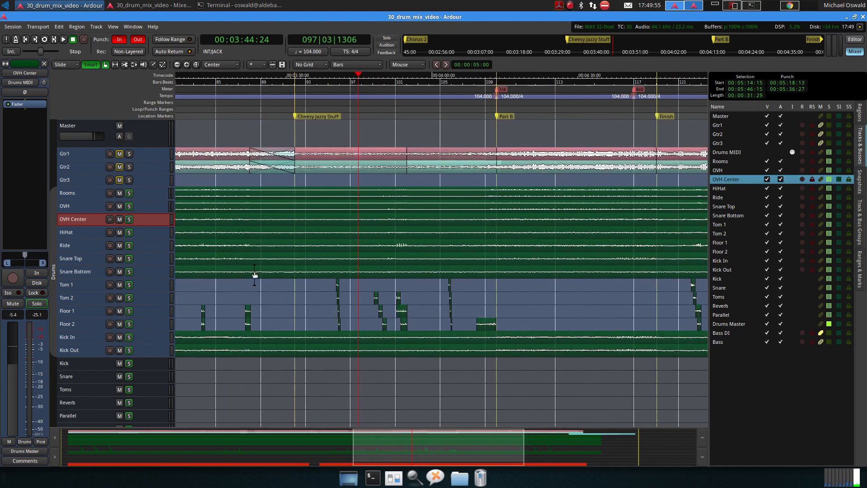
{"action": "scroll", "coordinate": [254, 269], "scroll_direction": "left", "scroll_amount": 6}
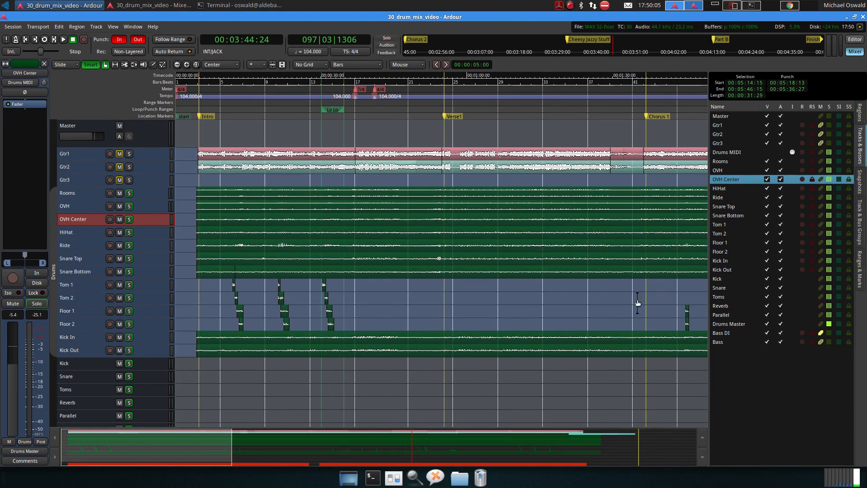
Open the mixer window and play the drum mix briefly from 00:03:44:24 to watch the channel meters.
{"action": "key", "text": "alt+m"}
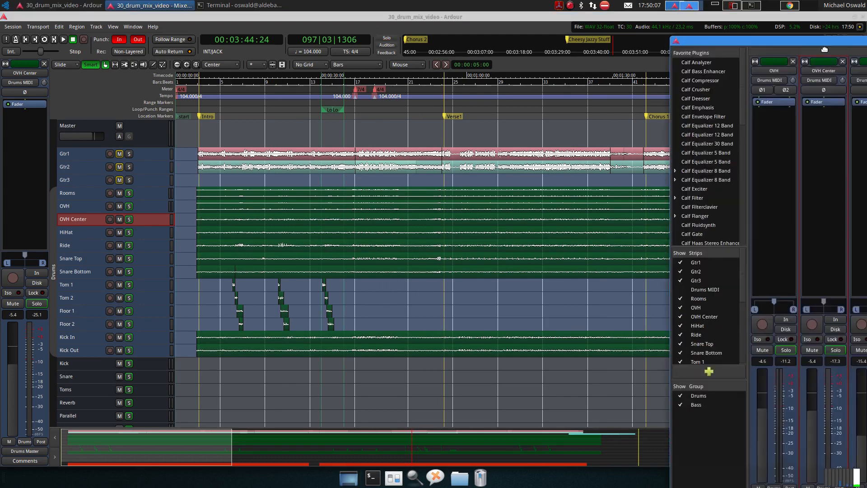
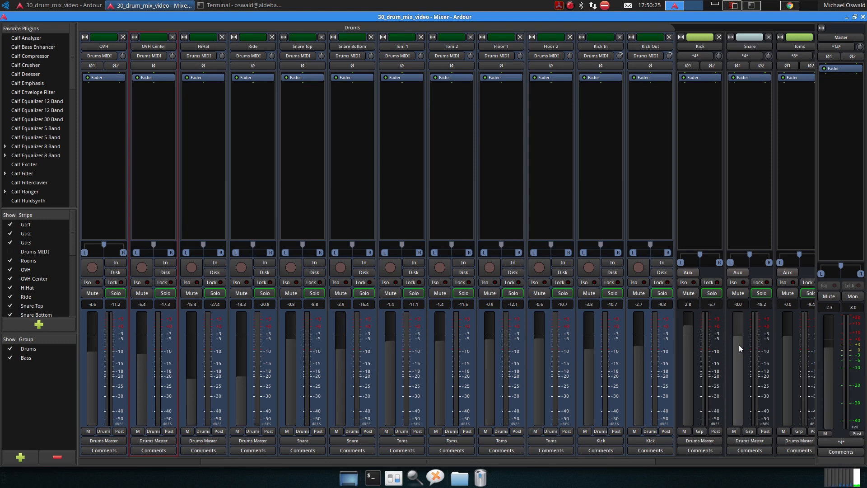
{"action": "key", "text": "space"}
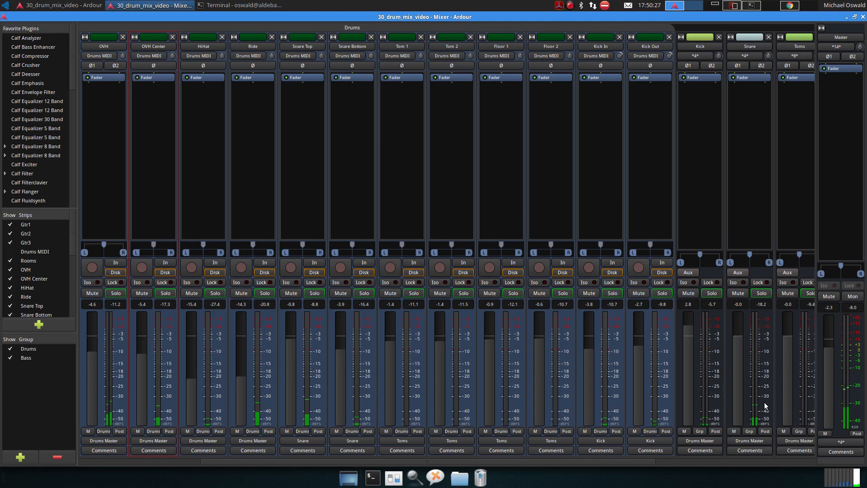
{"action": "key", "text": "space"}
Play the drum mix from around bar 17 and raise the Snare bus fader to 2.6 dB in the mixer.
{"action": "left_click", "coordinate": [83, 3]}
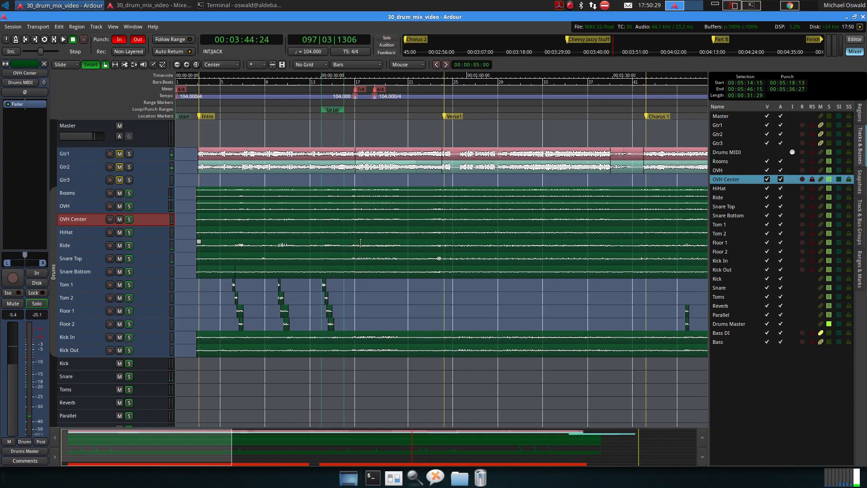
{"action": "key", "text": "space"}
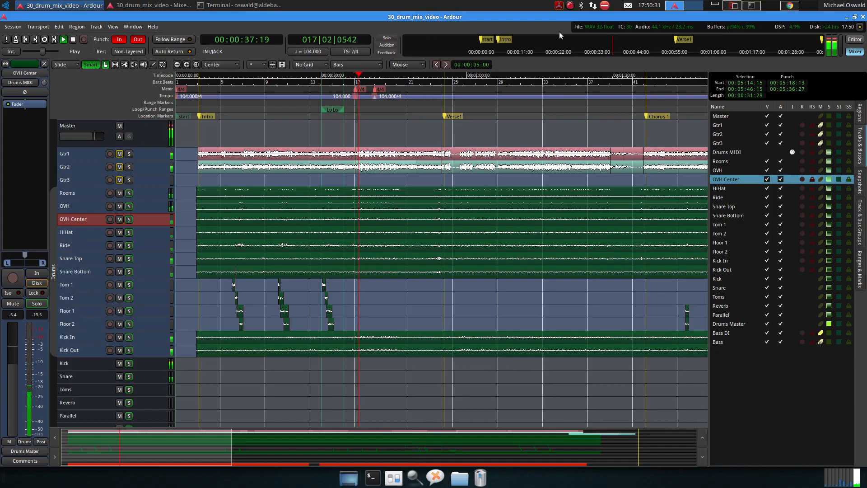
{"action": "left_click", "coordinate": [152, 4]}
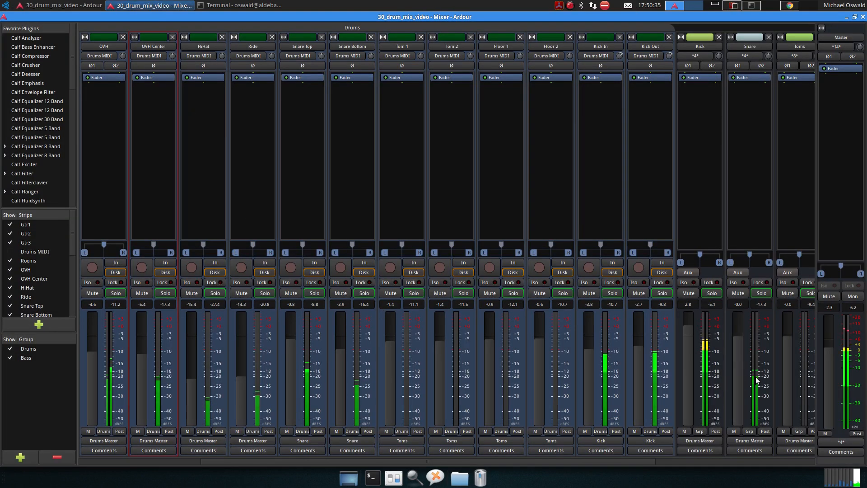
{"action": "left_click_drag", "start_coordinate": [740, 377], "coordinate": [740, 368]}
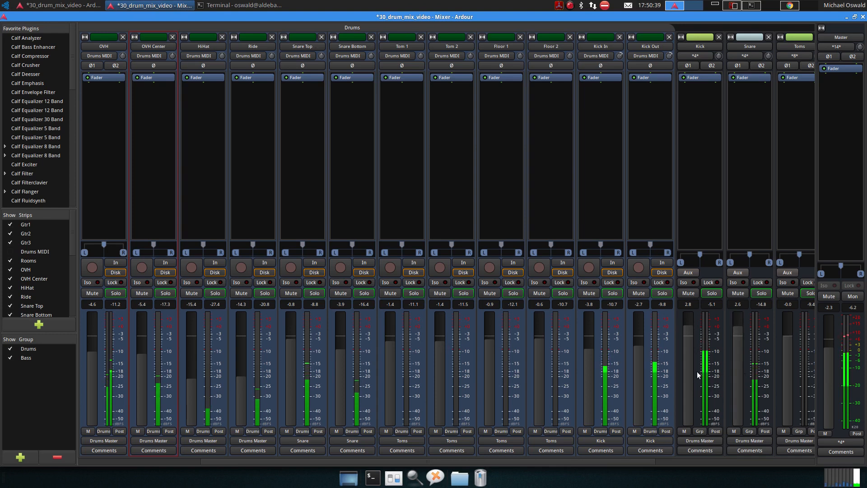
Reset the Kick and Snare bus faders to 0 dB while the drum mix plays, and stop playback after checking the bus meters.
{"action": "left_click", "coordinate": [685, 375], "text": "shift"}
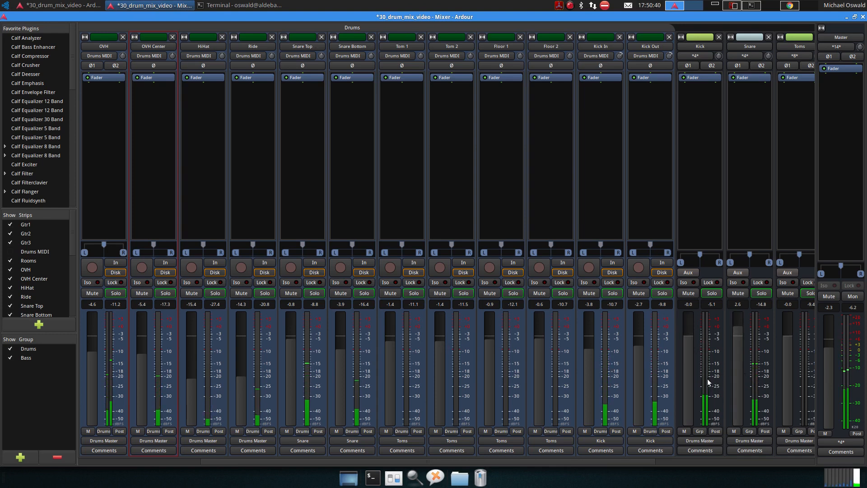
{"action": "left_click", "coordinate": [735, 388], "text": "shift"}
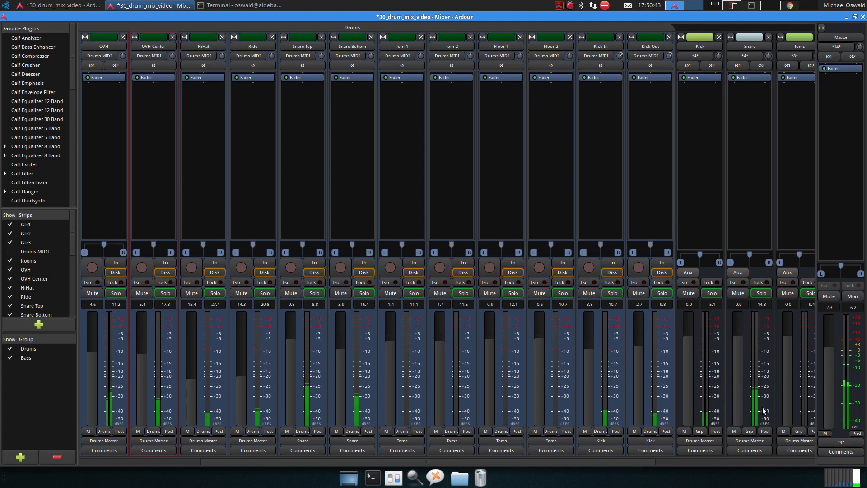
{"action": "scroll", "coordinate": [710, 403], "scroll_direction": "right", "scroll_amount": 2}
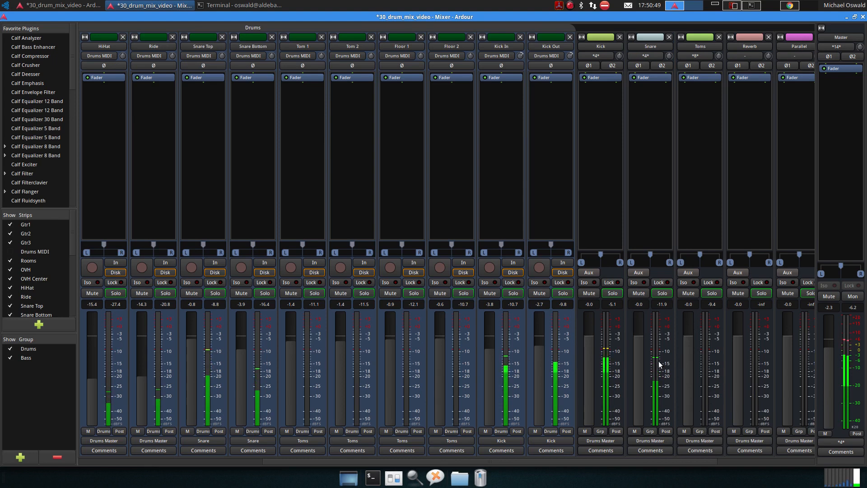
{"action": "key", "text": "space"}
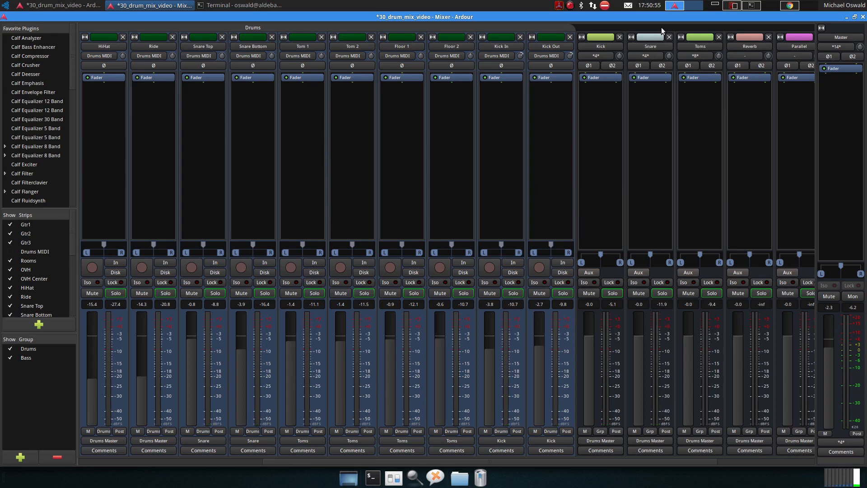
Return to the editor and add a Calf Limiter from the favorite plugins to the Master bus.
{"action": "key", "text": "alt+e"}
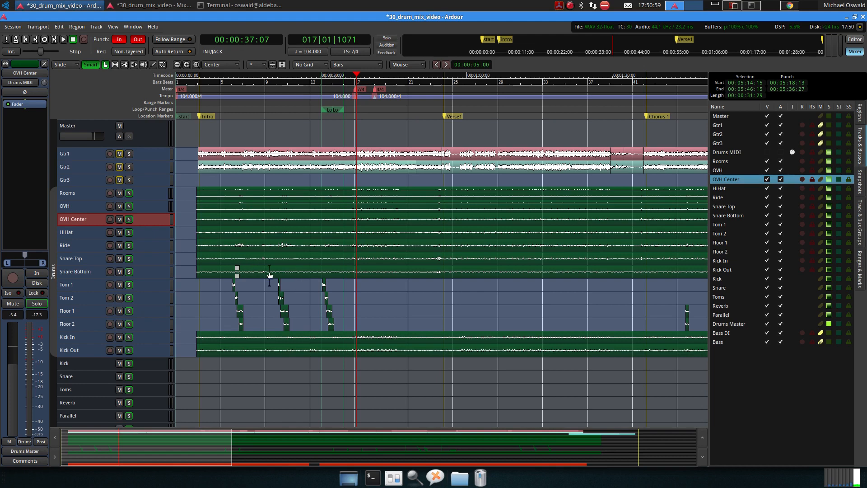
{"action": "left_click", "coordinate": [79, 125]}
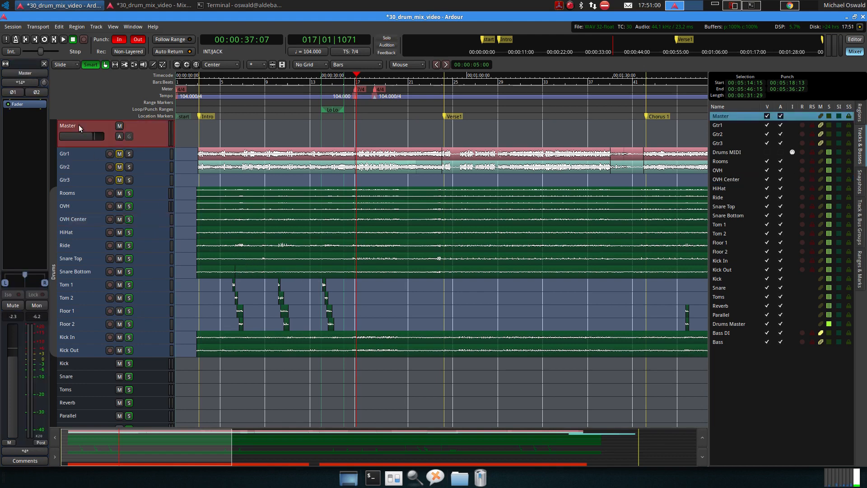
{"action": "right_click", "coordinate": [18, 101]}
{"action": "mouse_move", "coordinate": [18, 100]}
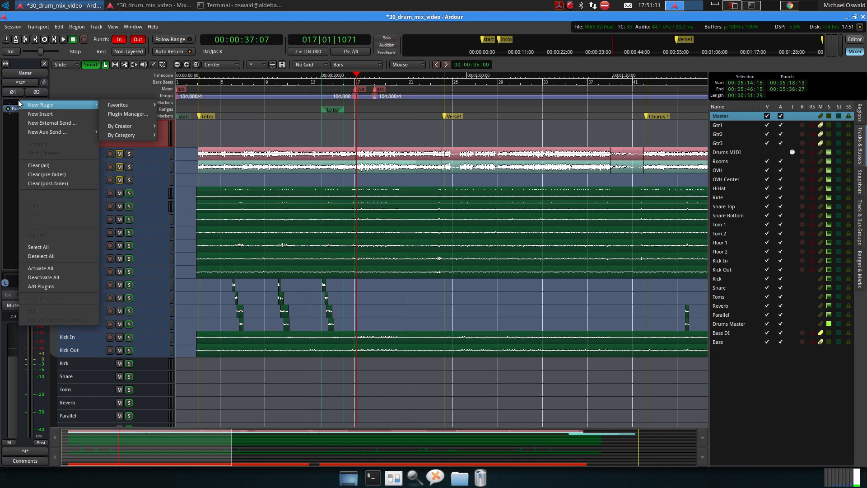
{"action": "mouse_move", "coordinate": [131, 104]}
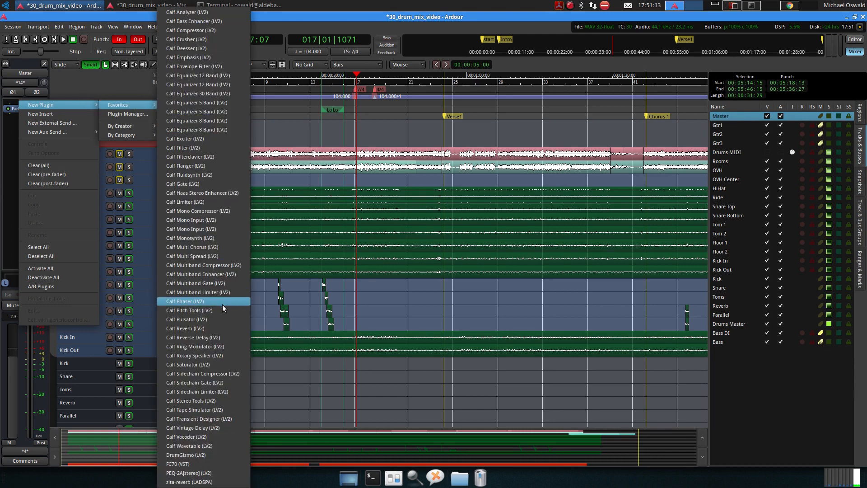
{"action": "left_click", "coordinate": [212, 202]}
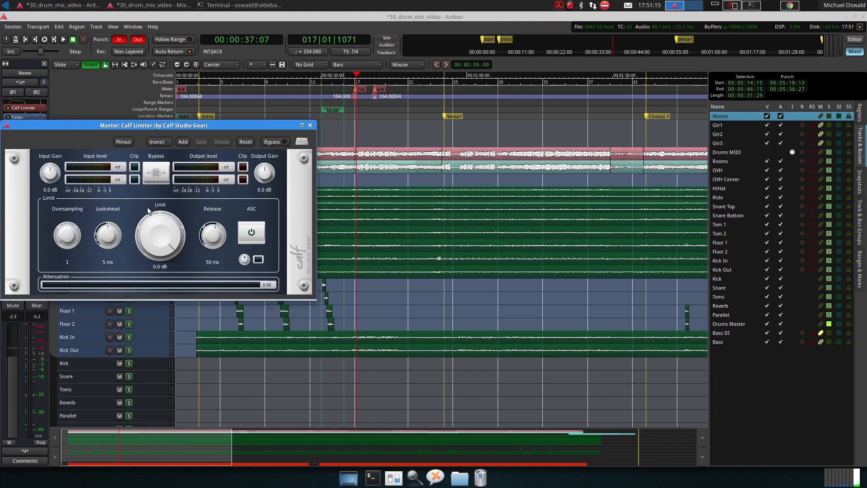
{"action": "left_click_drag", "start_coordinate": [176, 125], "coordinate": [292, 187]}
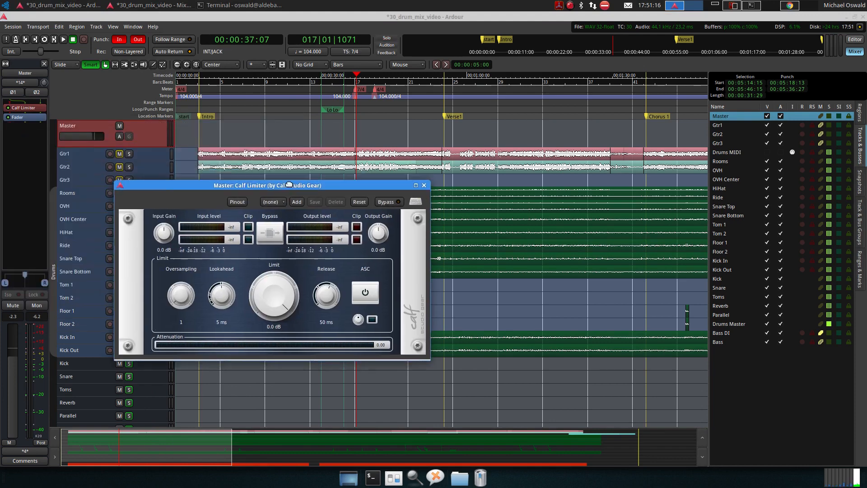
{"action": "left_click", "coordinate": [426, 187]}
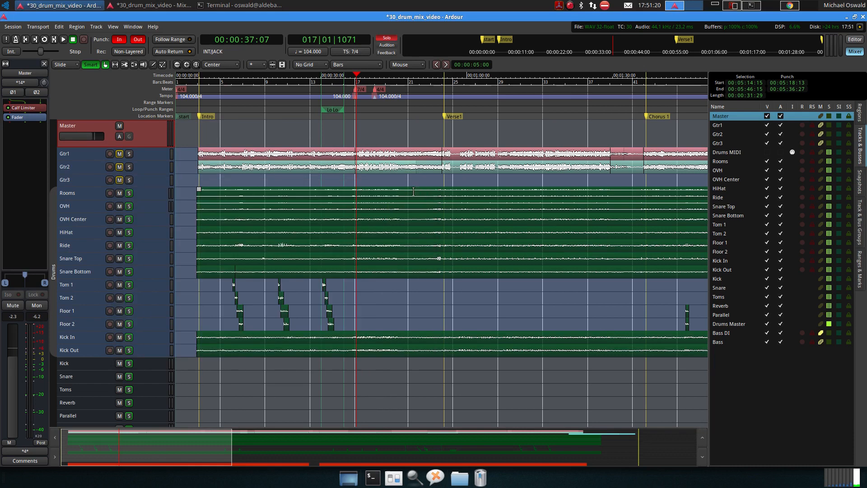
Insert a Calf Sidechain Compressor before the limiter on the Master bus and place its window over the timeline.
{"action": "right_click", "coordinate": [37, 103]}
{"action": "mouse_move", "coordinate": [58, 104]}
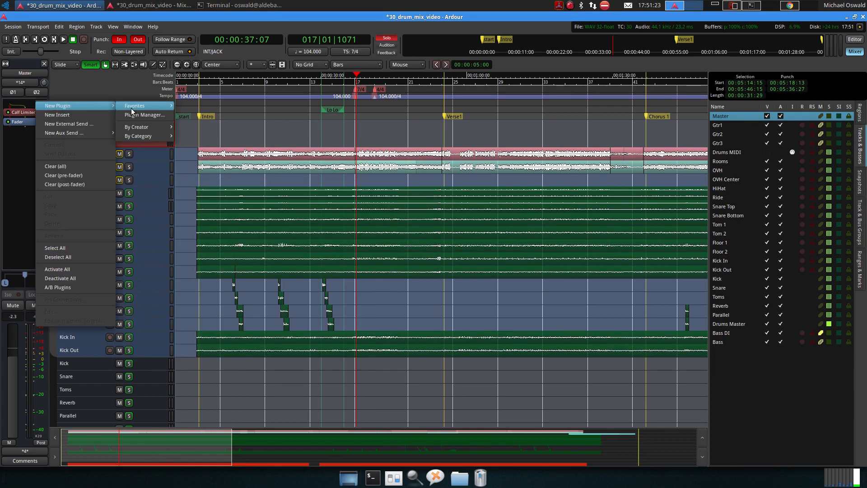
{"action": "mouse_move", "coordinate": [131, 107]}
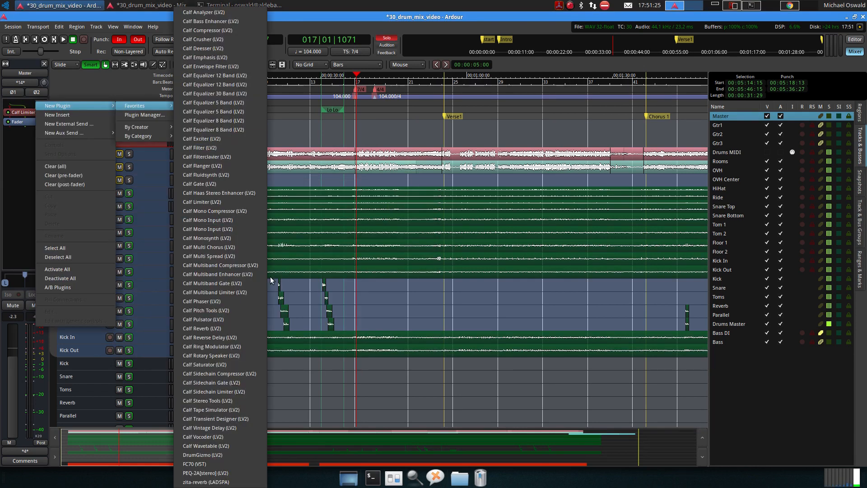
{"action": "left_click", "coordinate": [228, 373]}
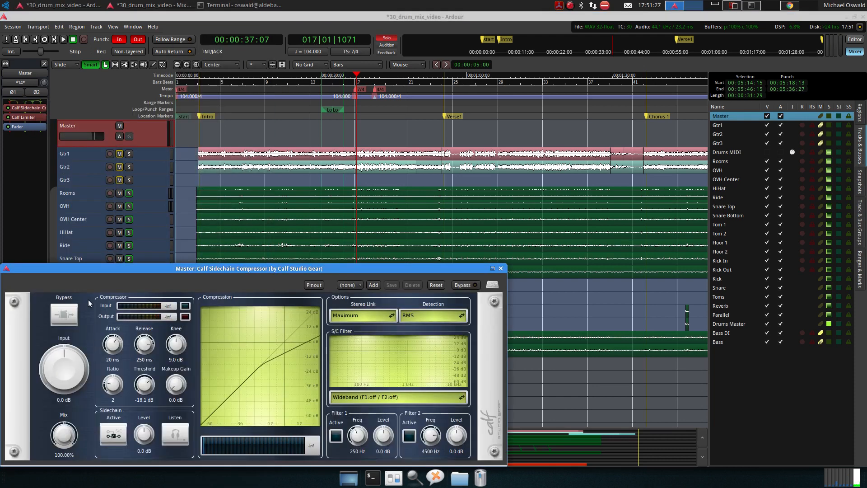
{"action": "left_click_drag", "start_coordinate": [176, 272], "coordinate": [375, 99]}
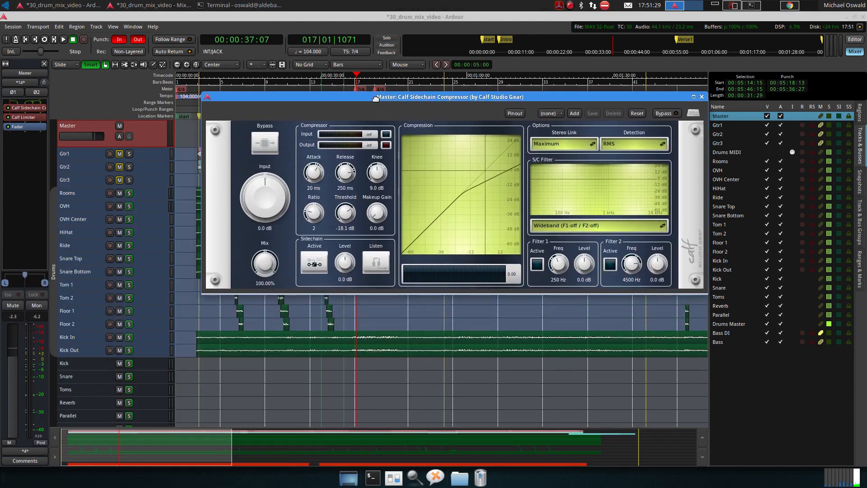
Connect both Master inputs additionally to the sidechain inputs in the Calf Sidechain Compressor's pin configuration.
{"action": "right_click", "coordinate": [20, 109]}
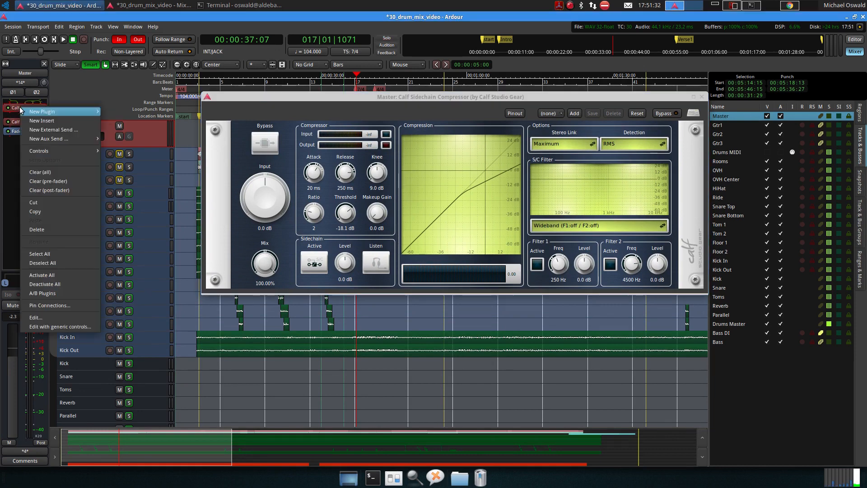
{"action": "left_click", "coordinate": [72, 305]}
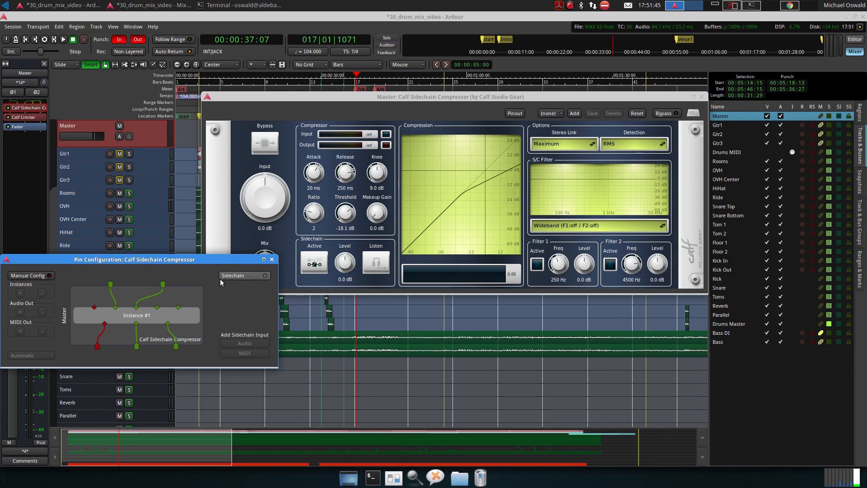
{"action": "left_click_drag", "start_coordinate": [110, 284], "coordinate": [178, 306]}
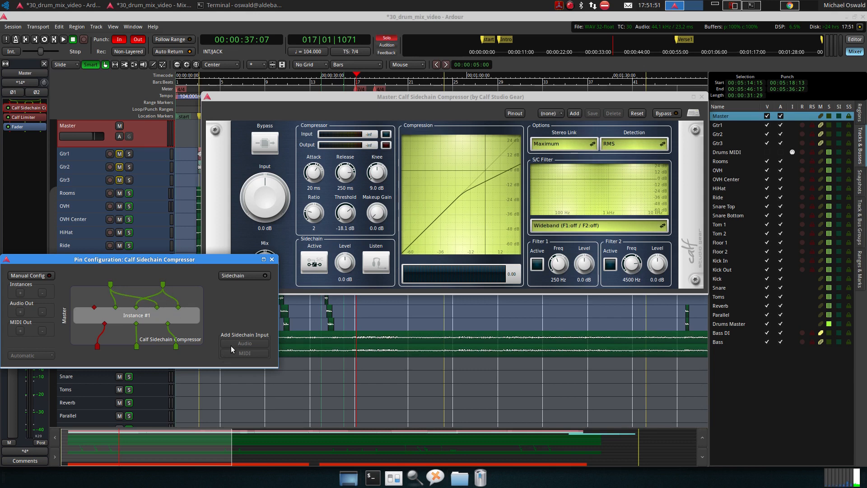
{"action": "left_click", "coordinate": [272, 259]}
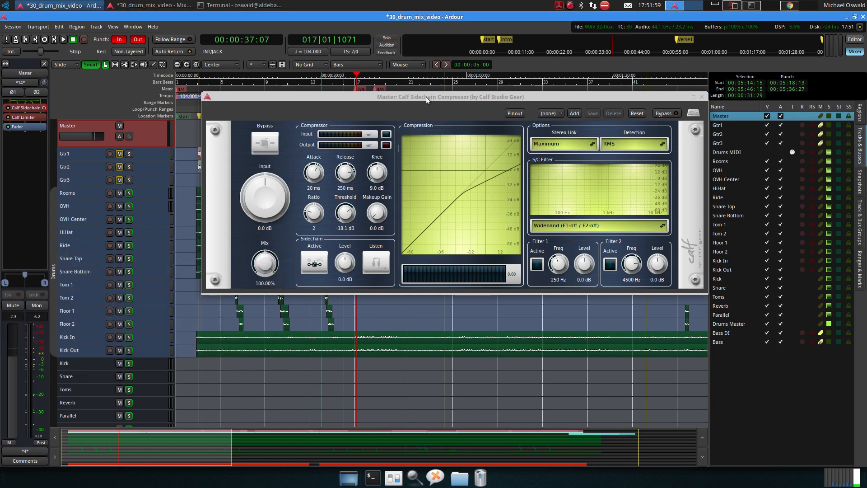
Set the compressor's ratio to 2.917 and its sidechain filter to Deesser wide with the F2 high-pass at about 227 Hz.
{"action": "left_click_drag", "start_coordinate": [429, 97], "coordinate": [358, 129]}
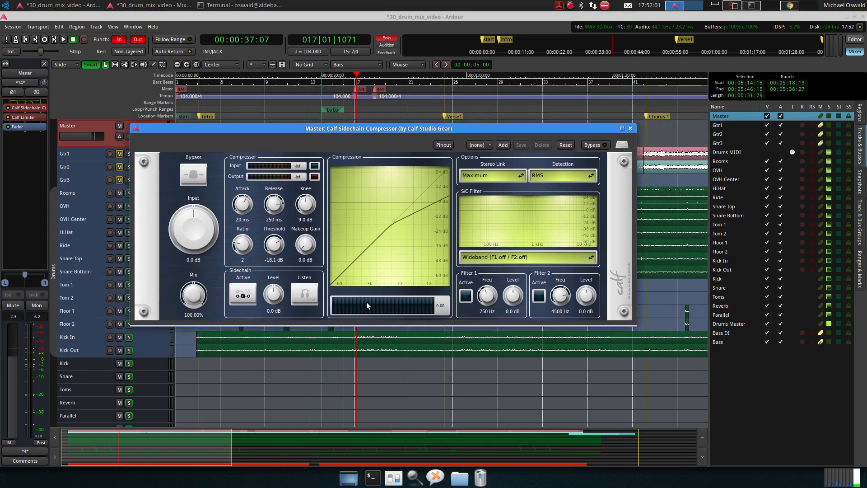
{"action": "left_click_drag", "start_coordinate": [242, 246], "coordinate": [244, 232]}
{"action": "left_click", "coordinate": [505, 257]}
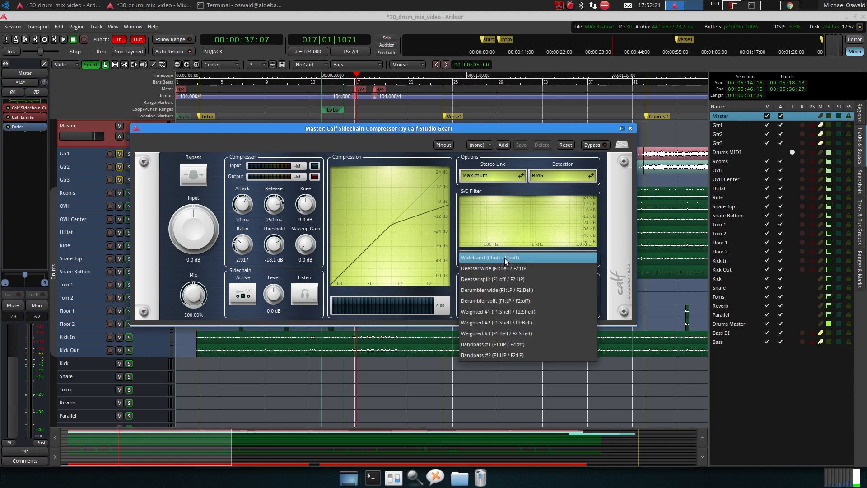
{"action": "left_click", "coordinate": [506, 269]}
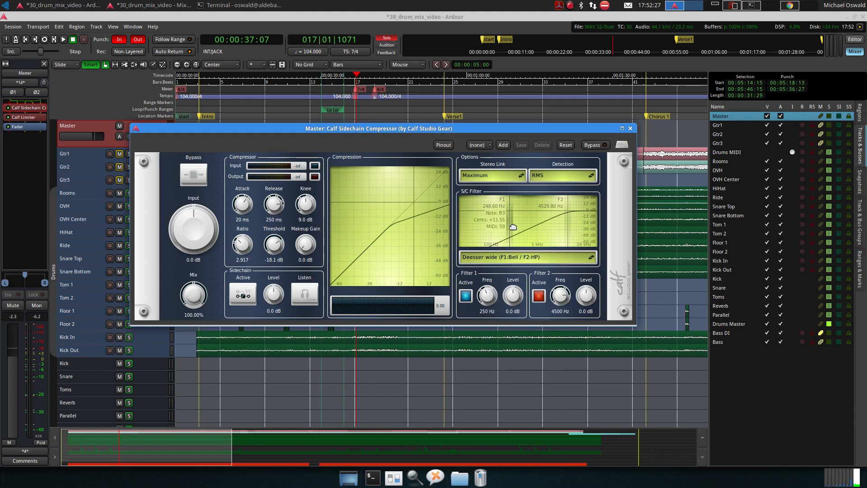
{"action": "left_click_drag", "start_coordinate": [564, 226], "coordinate": [540, 228]}
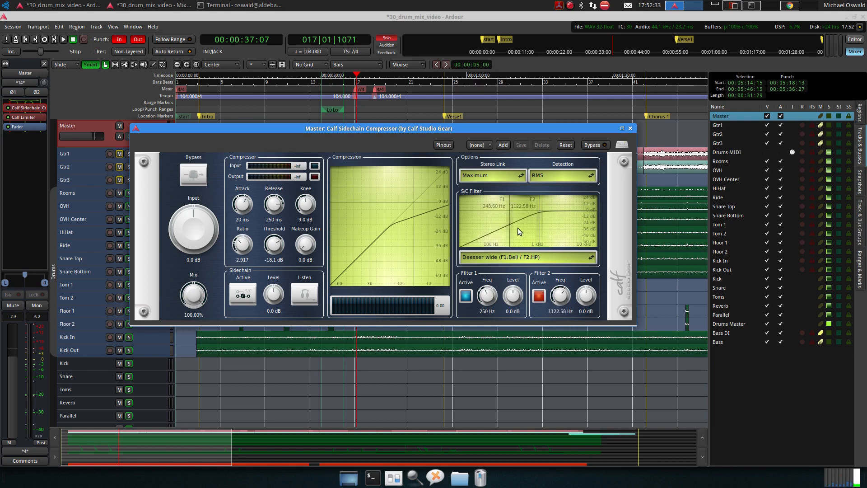
{"action": "left_click_drag", "start_coordinate": [540, 228], "coordinate": [508, 230]}
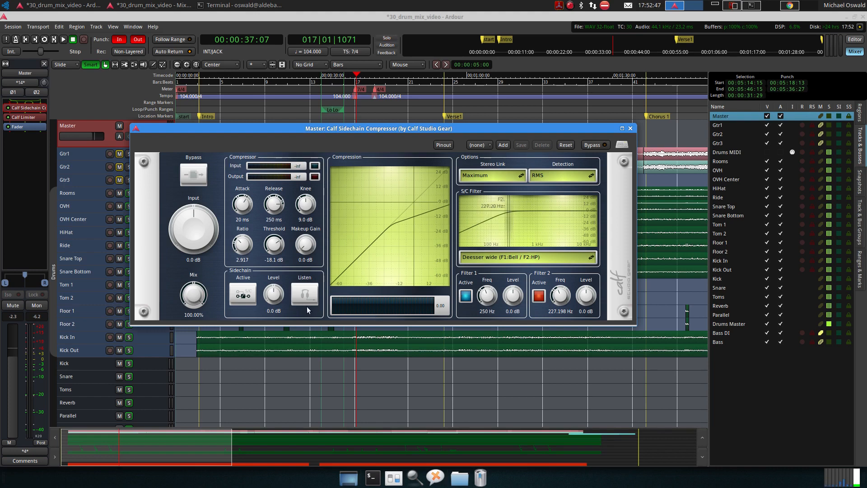
Play the drum mix from bar 17 and set the compressor's attack to 25.53 ms, release to 161.103 ms and threshold to -22.4 dB.
{"action": "key", "text": "space"}
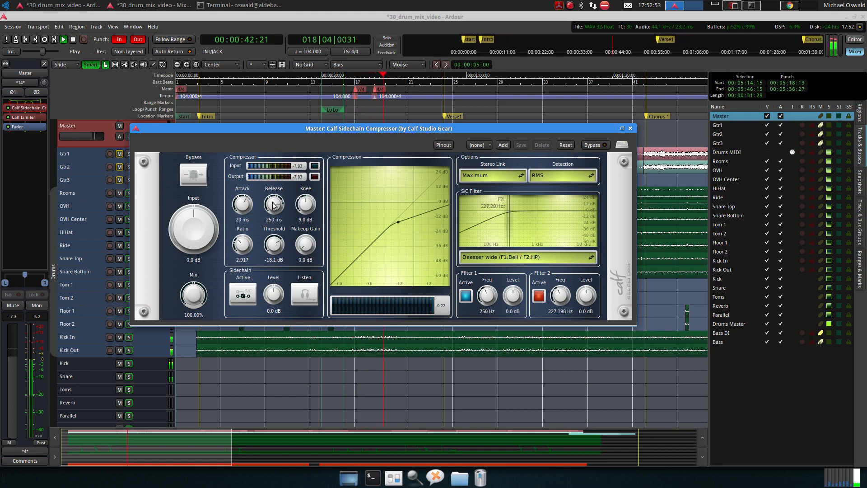
{"action": "left_click_drag", "start_coordinate": [274, 205], "coordinate": [239, 204]}
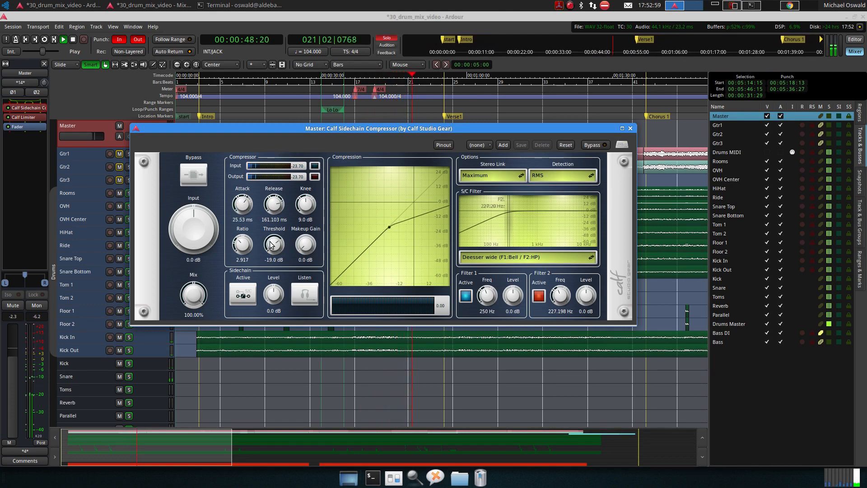
{"action": "left_click_drag", "start_coordinate": [272, 243], "coordinate": [273, 260]}
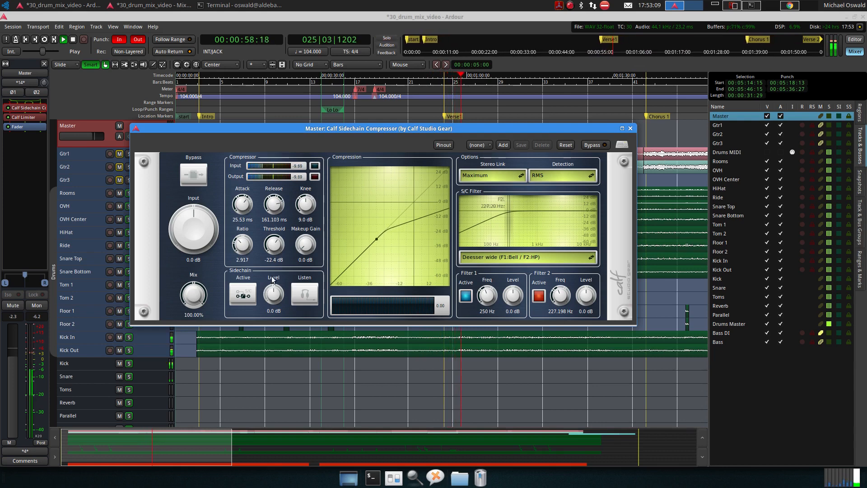
{"action": "key", "text": "space"}
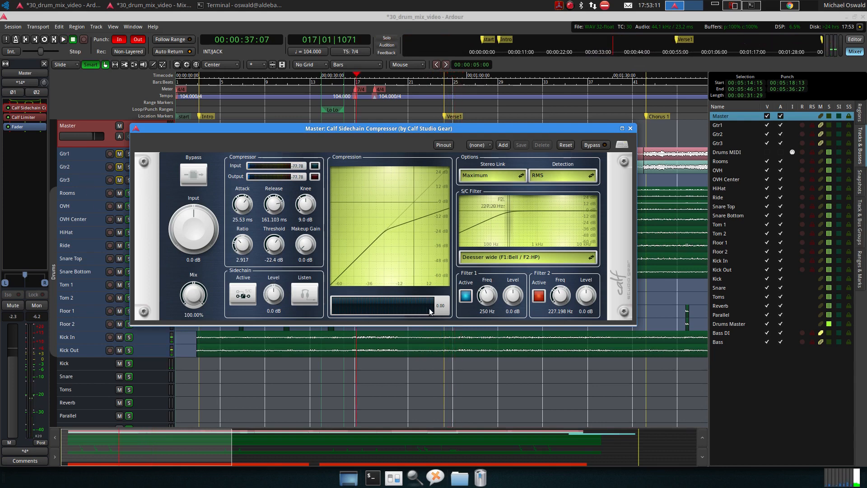
Turn on sidechain Listen and audition the drums from bar 17, and unsolo the Drums Master bus to play the full mix.
{"action": "left_click", "coordinate": [299, 294]}
{"action": "key", "text": "space"}
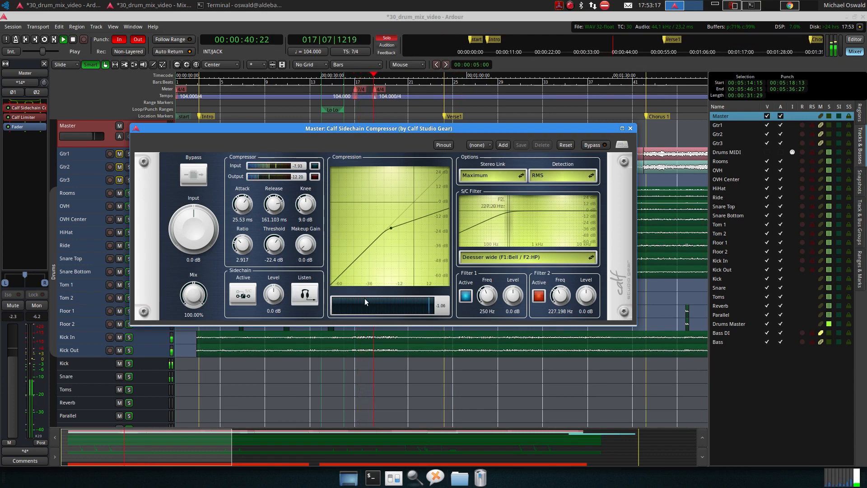
{"action": "key", "text": "space"}
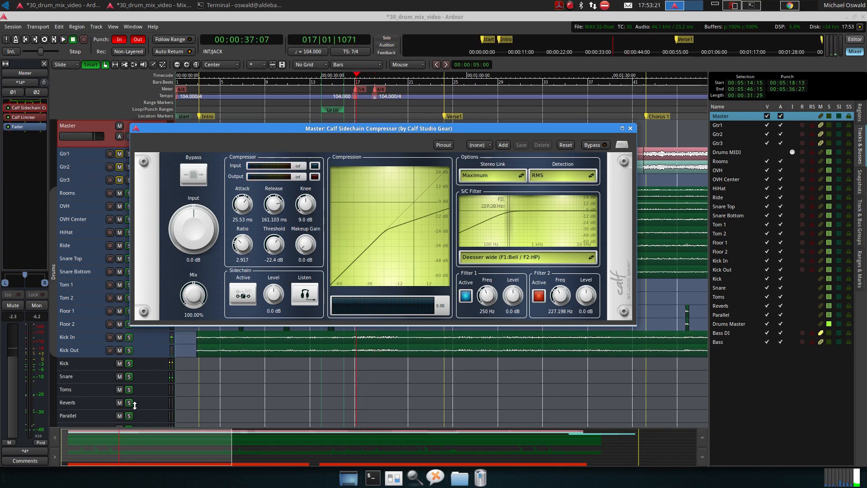
{"action": "scroll", "coordinate": [134, 404], "scroll_direction": "down", "scroll_amount": 3}
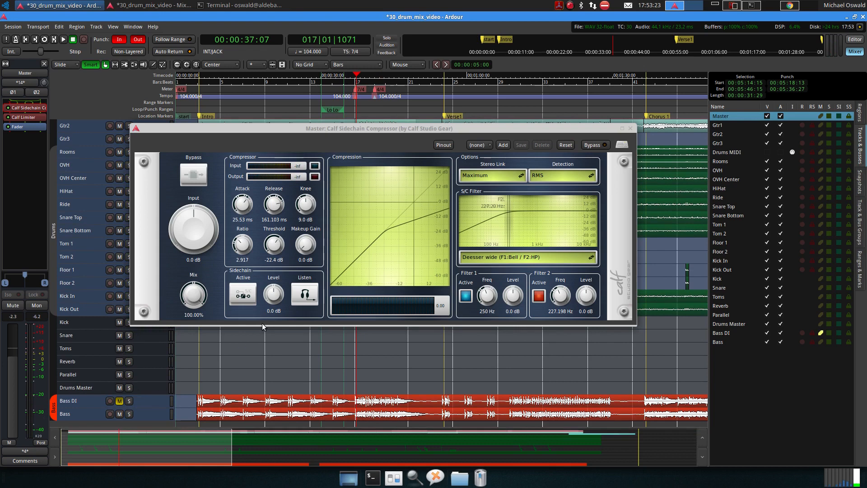
{"action": "key", "text": "space"}
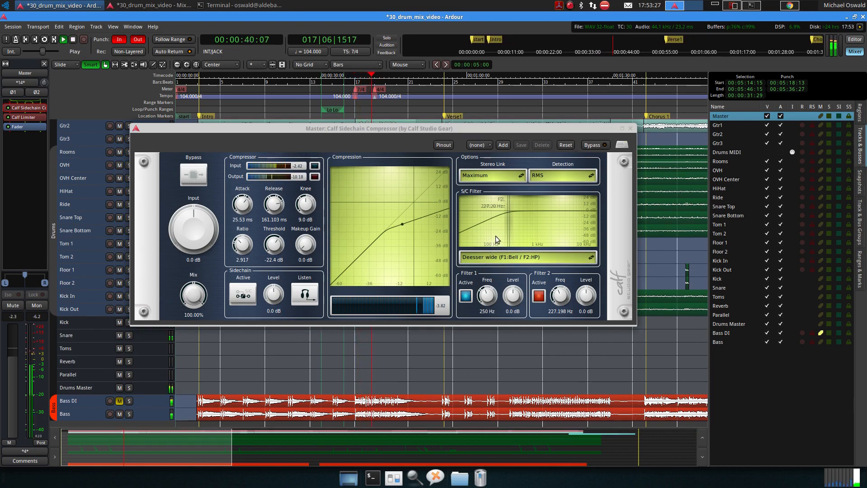
Set the sidechain filter's F1 to about 1926 Hz and F2 to about 311 Hz, and activate the compressor's sidechain input during playback.
{"action": "mouse_move", "coordinate": [508, 228]}
{"action": "left_mouse_down"}
{"action": "mouse_move", "coordinate": [550, 235]}
{"action": "mouse_move", "coordinate": [513, 239]}
{"action": "left_mouse_up"}
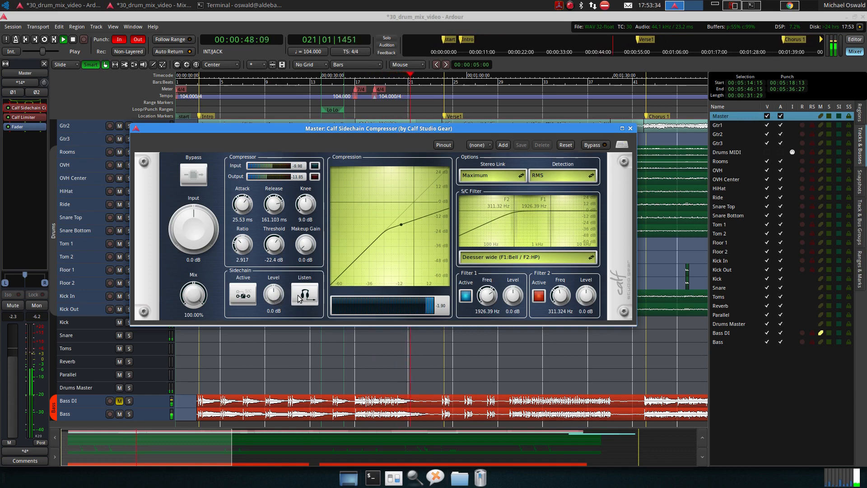
{"action": "left_click", "coordinate": [252, 296]}
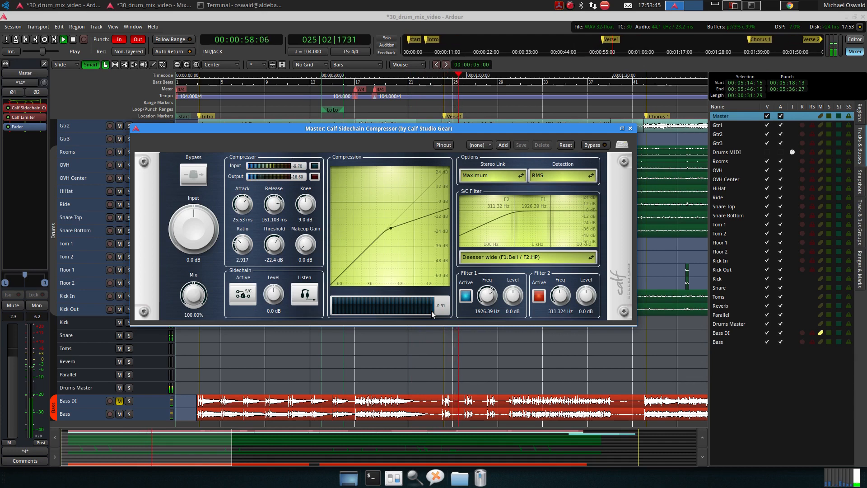
{"action": "key", "text": "space"}
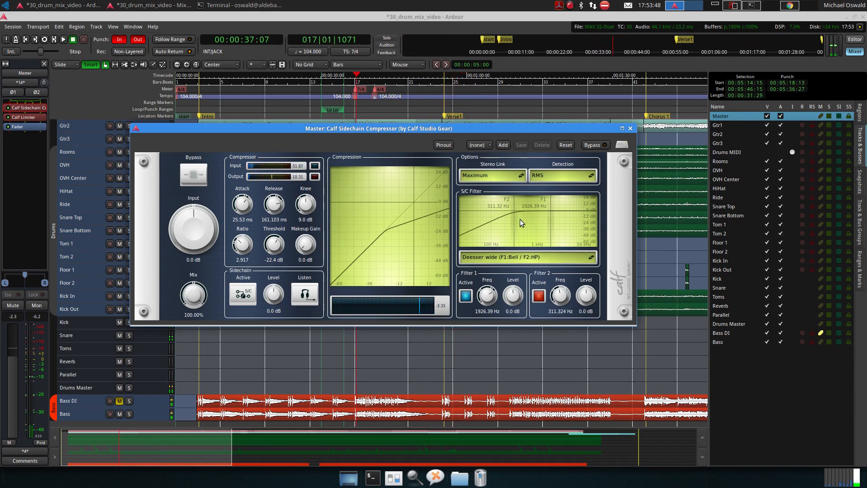
Set the sidechain filter's F1 to 53.827 Hz at -24.1 dB and F2 to 381.206 Hz, and play the mix from bar 17.
{"action": "left_click_drag", "start_coordinate": [515, 223], "coordinate": [479, 228]}
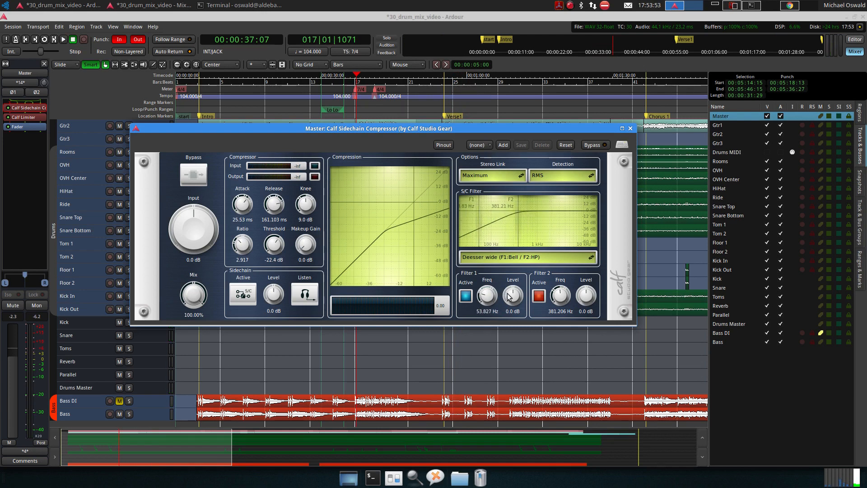
{"action": "left_click_drag", "start_coordinate": [510, 297], "coordinate": [506, 363]}
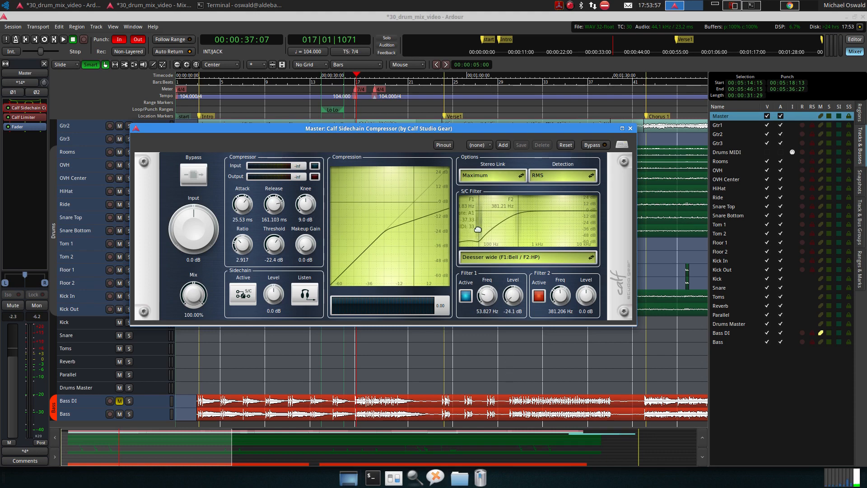
{"action": "key", "text": "space"}
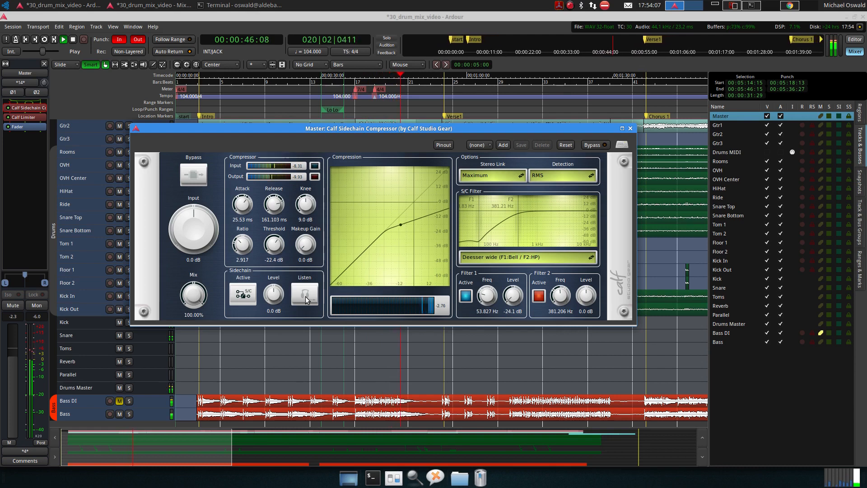
Play the mix from the Verse1 marker and set the compressor's threshold to -22.9 dB.
{"action": "left_click_drag", "start_coordinate": [323, 130], "coordinate": [343, 216]}
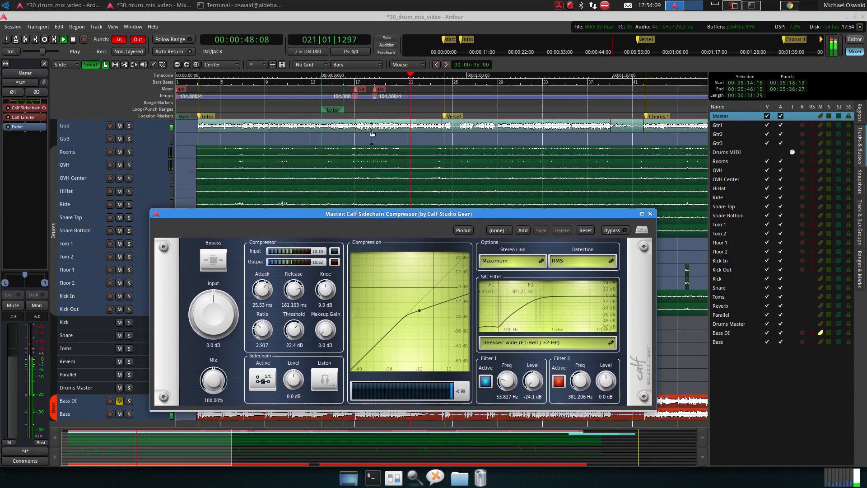
{"action": "left_click", "coordinate": [444, 83]}
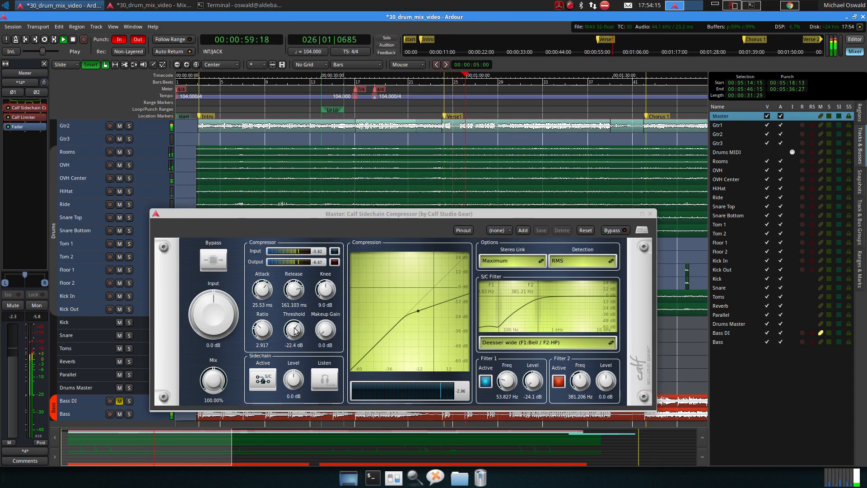
{"action": "scroll", "coordinate": [294, 330], "scroll_direction": "down", "scroll_amount": 7}
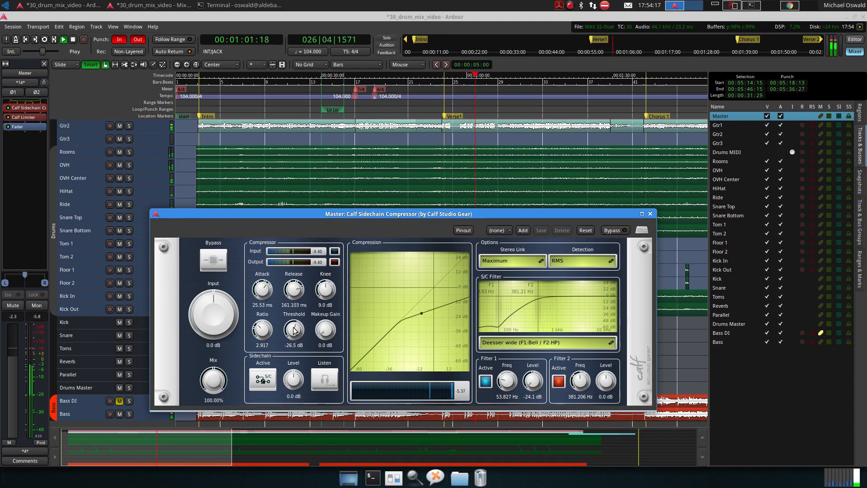
{"action": "scroll", "coordinate": [294, 330], "scroll_direction": "up", "scroll_amount": 6}
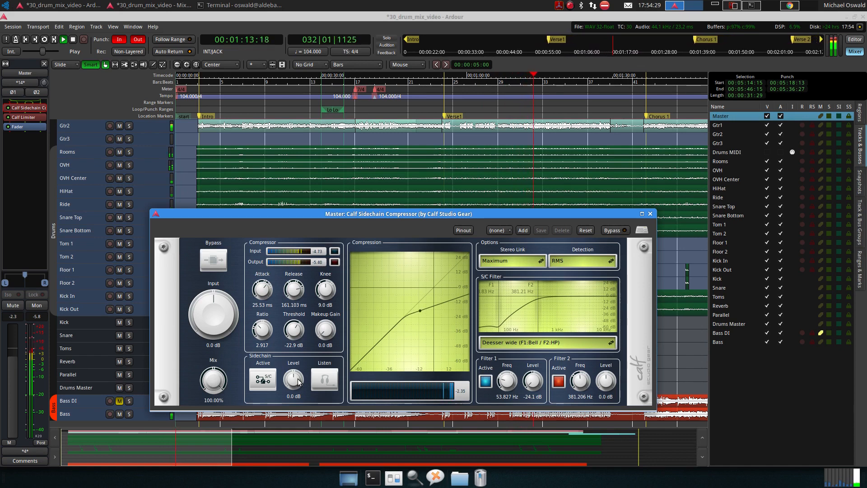
{"action": "mouse_move", "coordinate": [604, 383]}
{"action": "left_mouse_down"}
{"action": "mouse_move", "coordinate": [601, 433]}
{"action": "mouse_move", "coordinate": [597, 393]}
{"action": "left_mouse_up"}
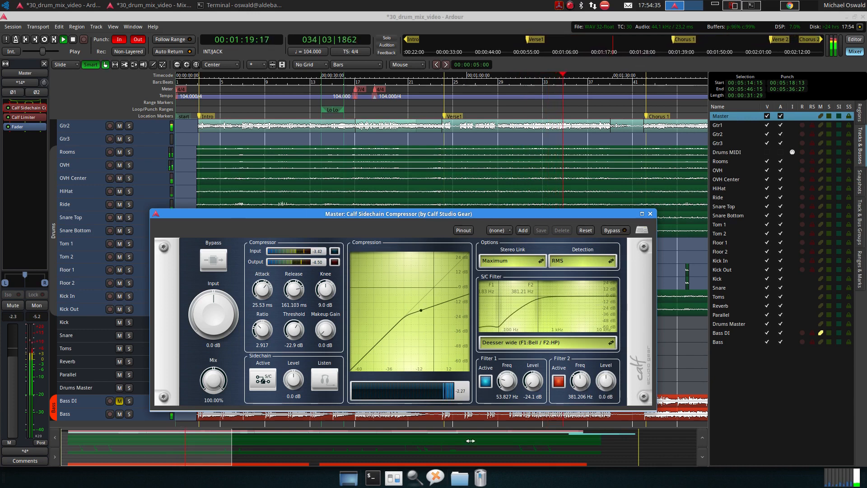
{"action": "key", "text": "space"}
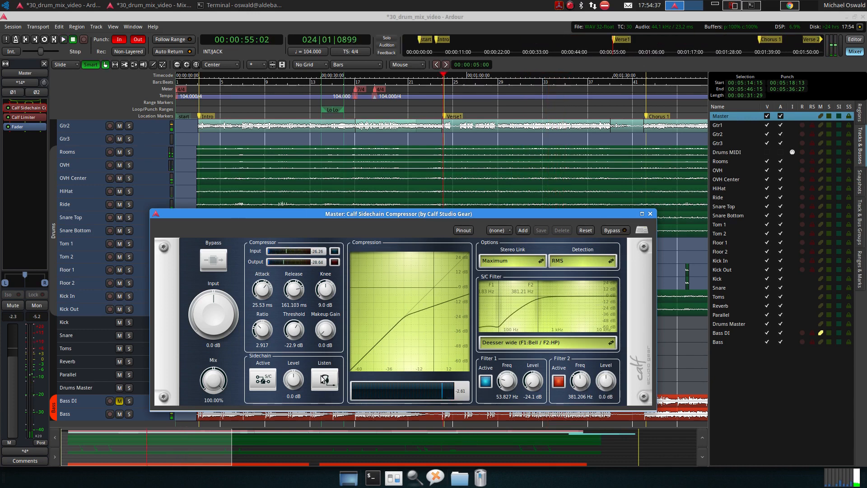
Lower the Gtr2 fader to -6.6 dB and the Gtr1 fader to -5.5 dB while playing from Verse1.
{"action": "key", "text": "space"}
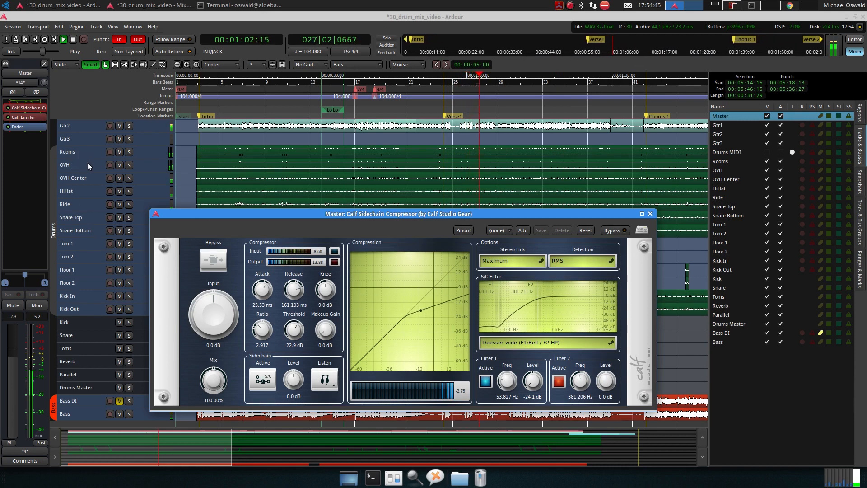
{"action": "scroll", "coordinate": [88, 162], "scroll_direction": "up", "scroll_amount": 3}
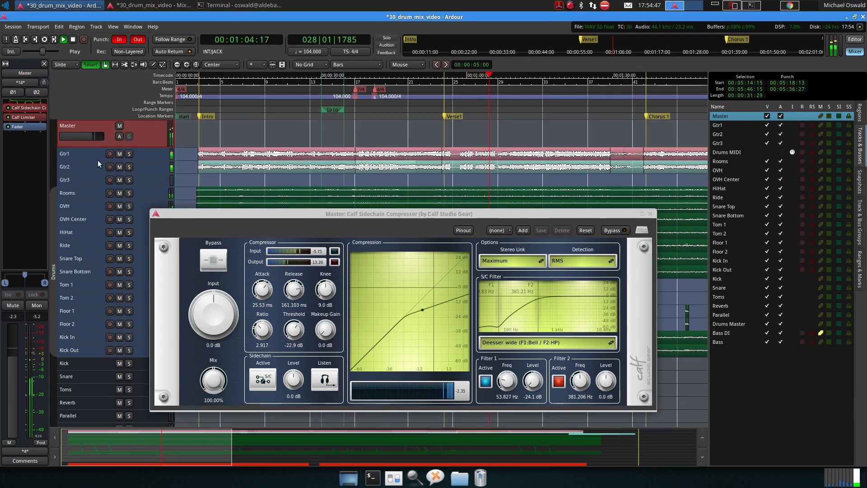
{"action": "left_click", "coordinate": [90, 155]}
{"action": "left_click", "coordinate": [88, 166], "text": "ctrl"}
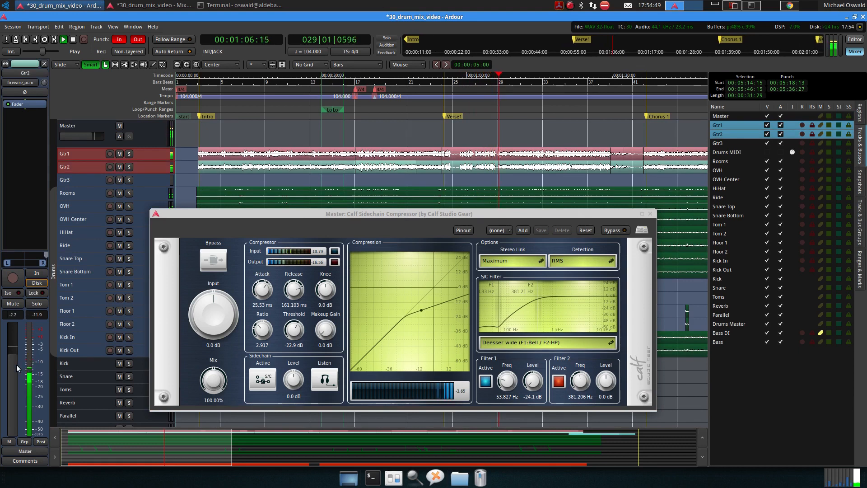
{"action": "left_click_drag", "start_coordinate": [15, 377], "coordinate": [15, 381]}
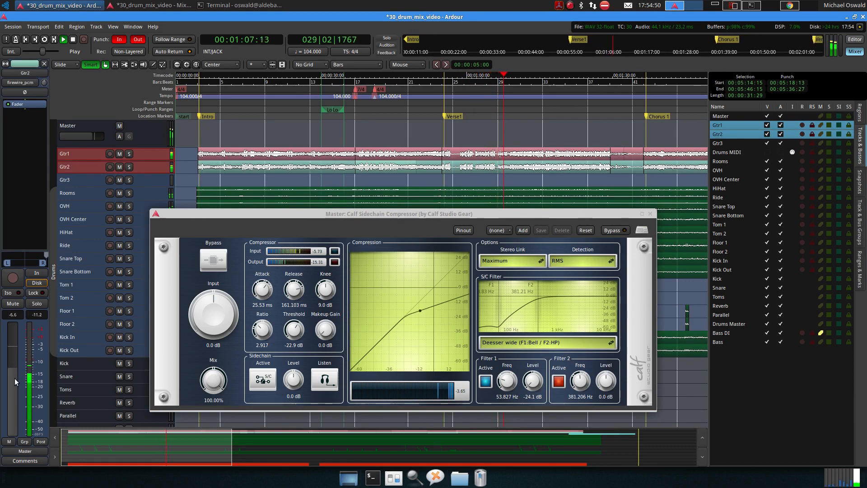
{"action": "left_click", "coordinate": [88, 168]}
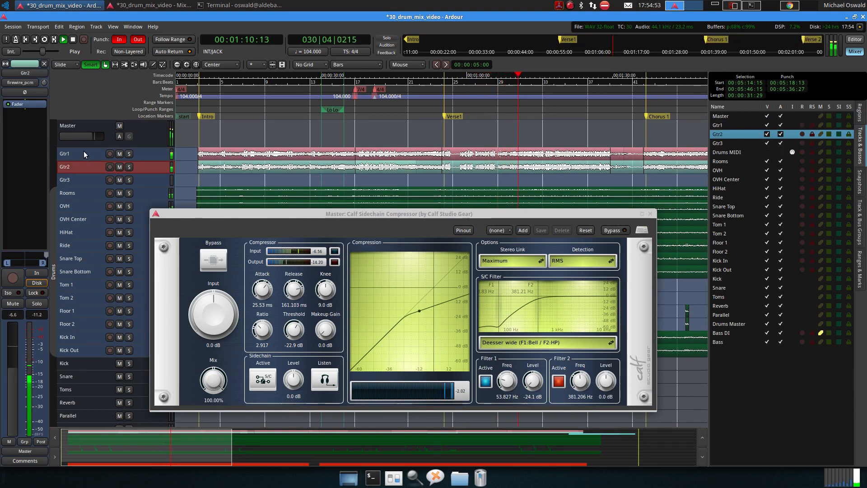
{"action": "left_click", "coordinate": [86, 155]}
{"action": "left_click_drag", "start_coordinate": [7, 380], "coordinate": [12, 391]}
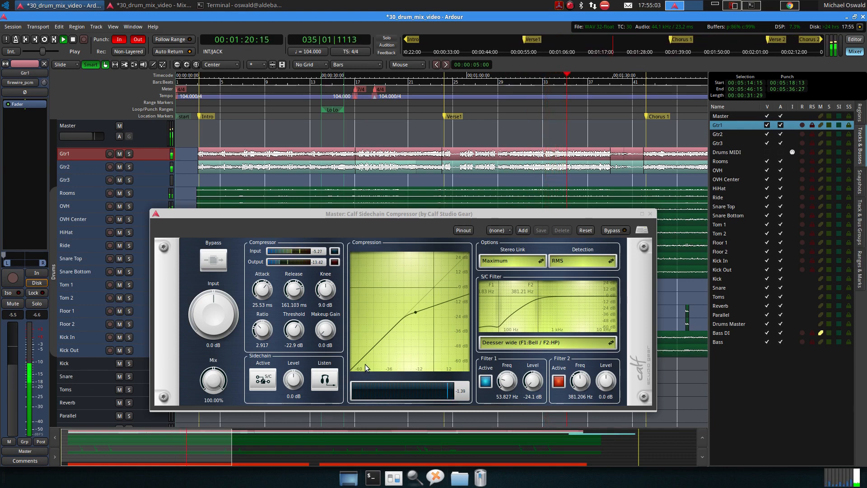
Set the Master compressor's threshold to -25.3 dB, stop playback and close the compressor window.
{"action": "left_click_drag", "start_coordinate": [291, 330], "coordinate": [289, 335]}
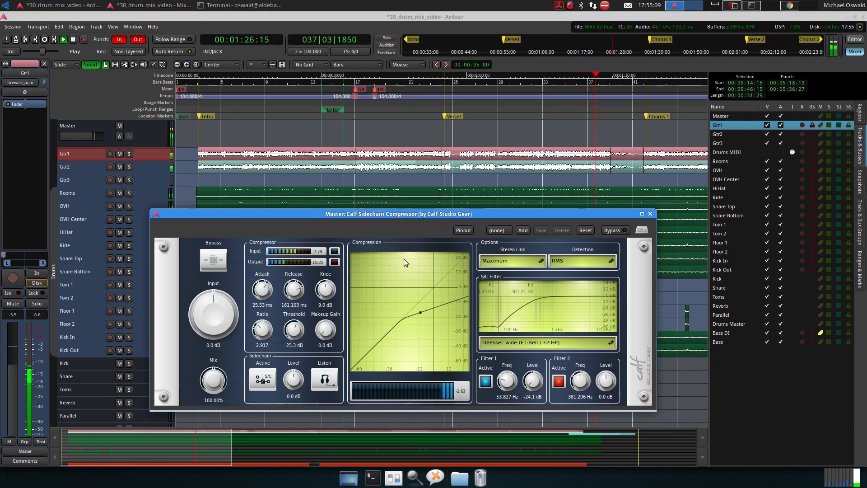
{"action": "key", "text": "space"}
{"action": "left_click", "coordinate": [649, 214]}
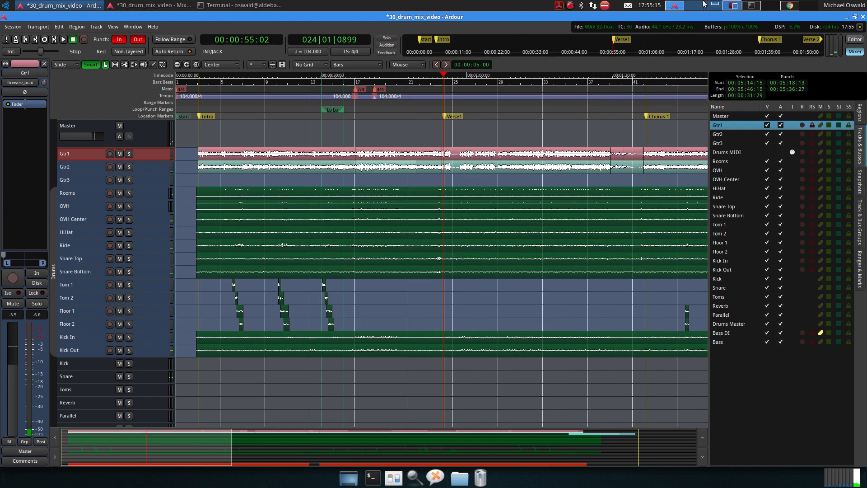
Set the Snare bus trim to 7.5 dB and its fader to 1.1 dB in the mixer during playback.
{"action": "left_click", "coordinate": [190, 3]}
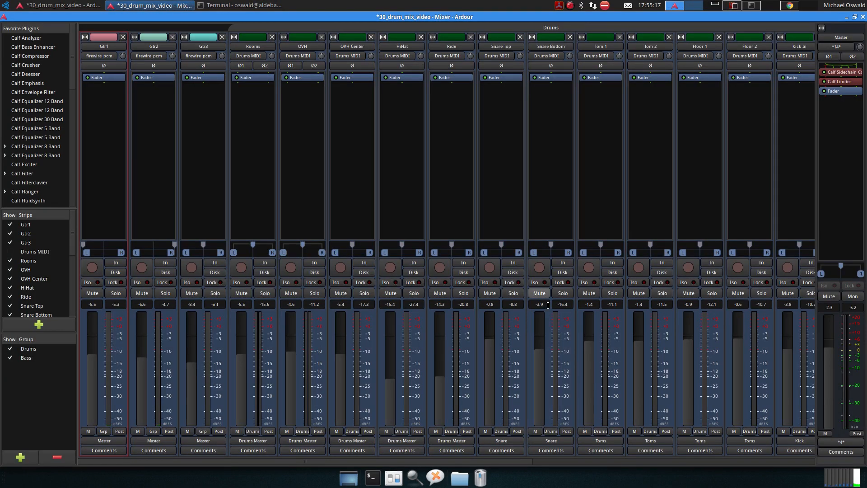
{"action": "left_click_drag", "start_coordinate": [367, 460], "coordinate": [639, 465]}
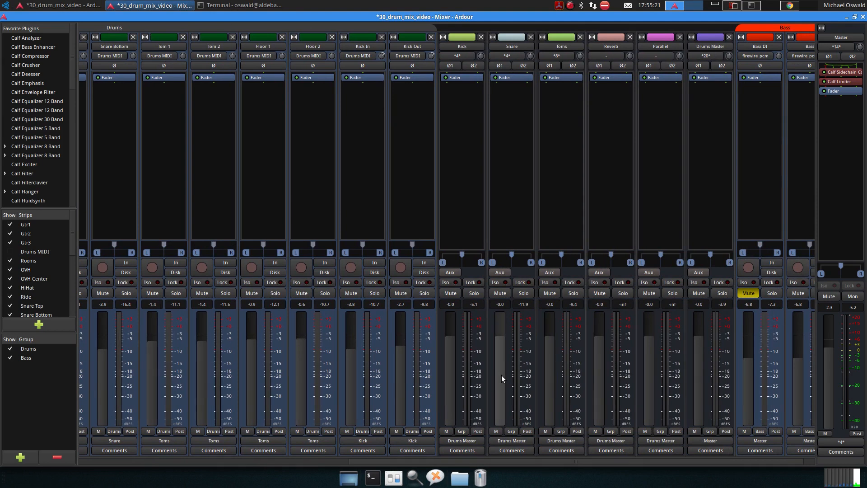
{"action": "left_click_drag", "start_coordinate": [501, 373], "coordinate": [504, 350]}
{"action": "key", "text": "space"}
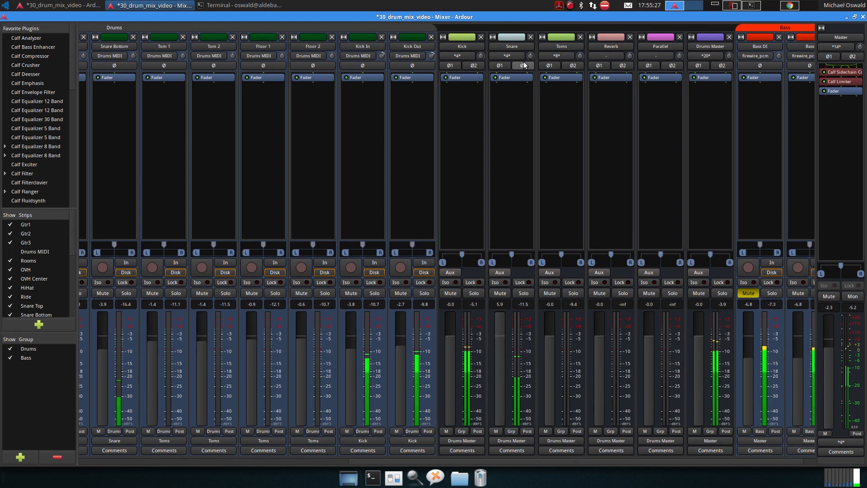
{"action": "left_click_drag", "start_coordinate": [530, 56], "coordinate": [545, 23]}
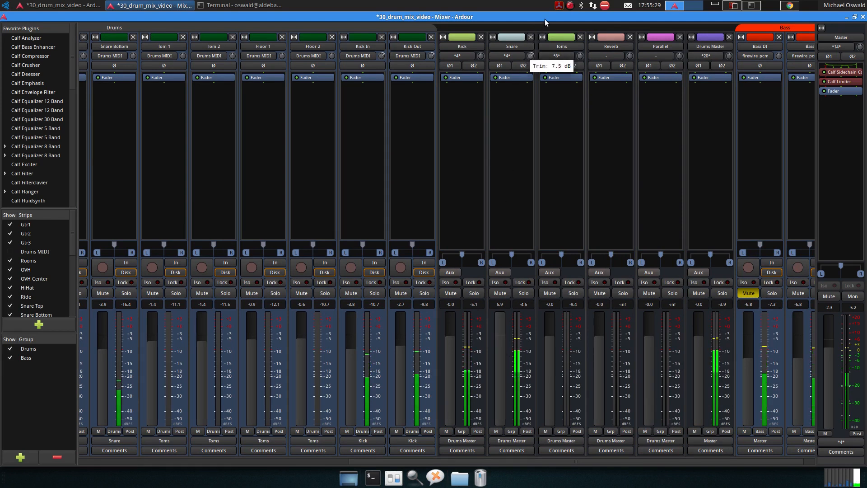
{"action": "left_click_drag", "start_coordinate": [497, 358], "coordinate": [493, 311]}
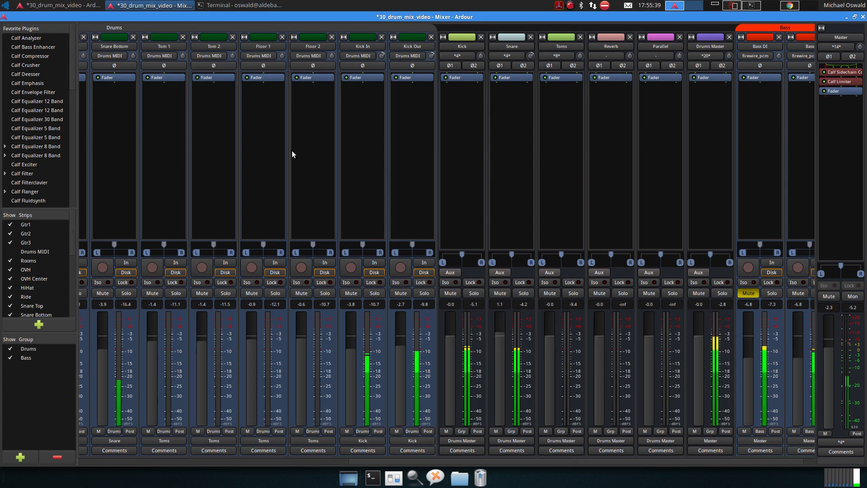
Reopen the Master bus's sidechain compressor, check its gain reduction while playing from Verse1, and close it.
{"action": "left_click", "coordinate": [61, 5]}
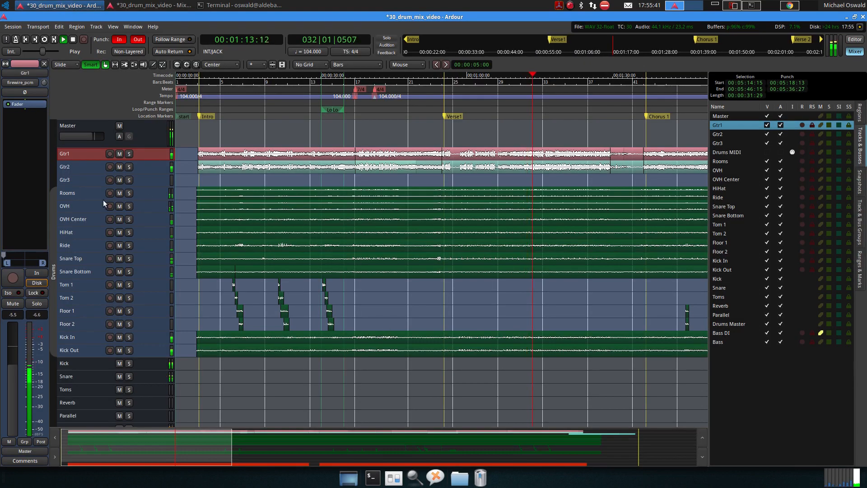
{"action": "left_click", "coordinate": [85, 129]}
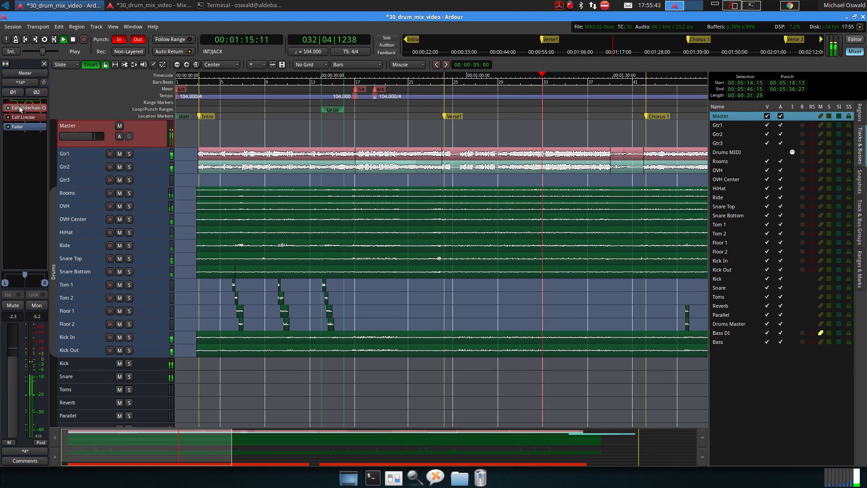
{"action": "double_click", "coordinate": [19, 108]}
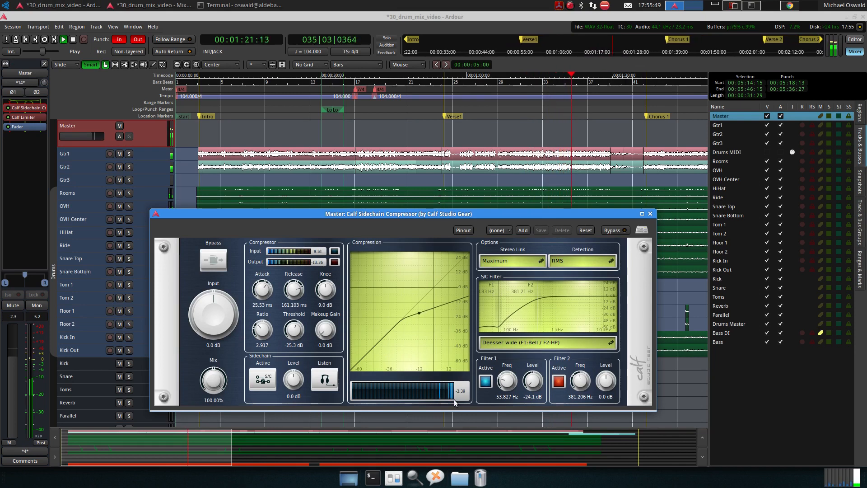
{"action": "key", "text": "space"}
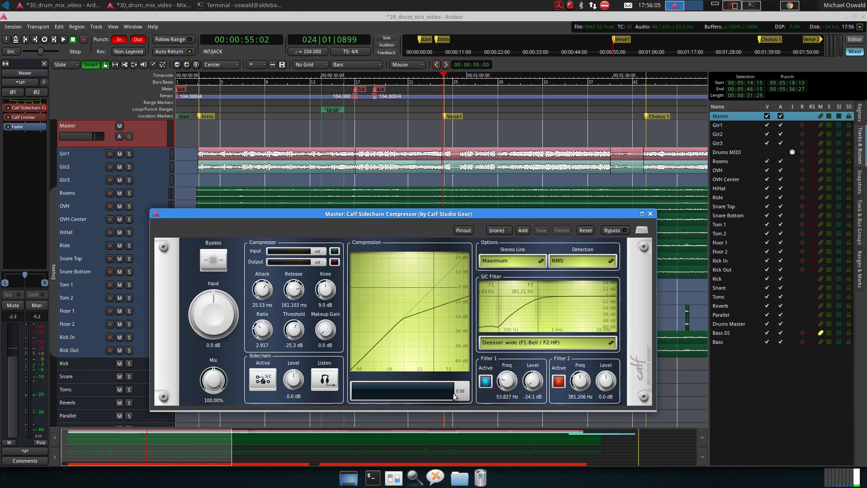
{"action": "key", "text": "space"}
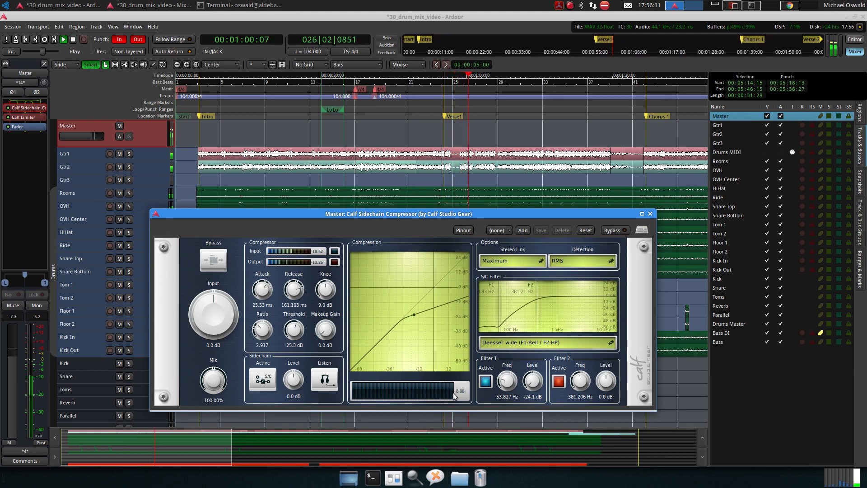
{"action": "key", "text": "space"}
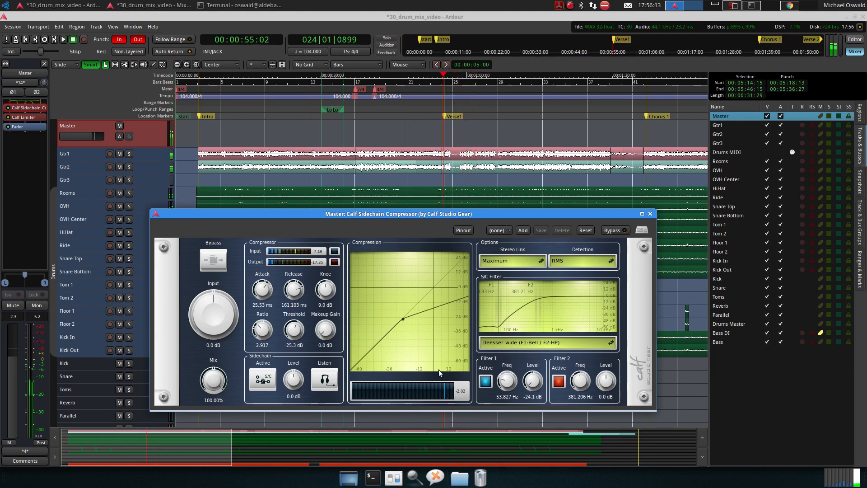
{"action": "left_click", "coordinate": [650, 214]}
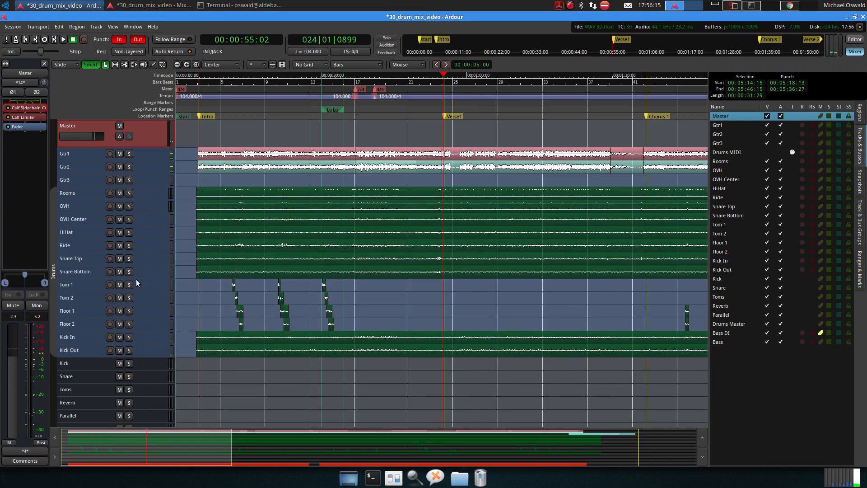
Insert a Calf Equalizer 8 Band between the Master's compressor and limiter and load the Nolly Master EQ preset.
{"action": "right_click", "coordinate": [23, 112]}
{"action": "mouse_move", "coordinate": [51, 117]}
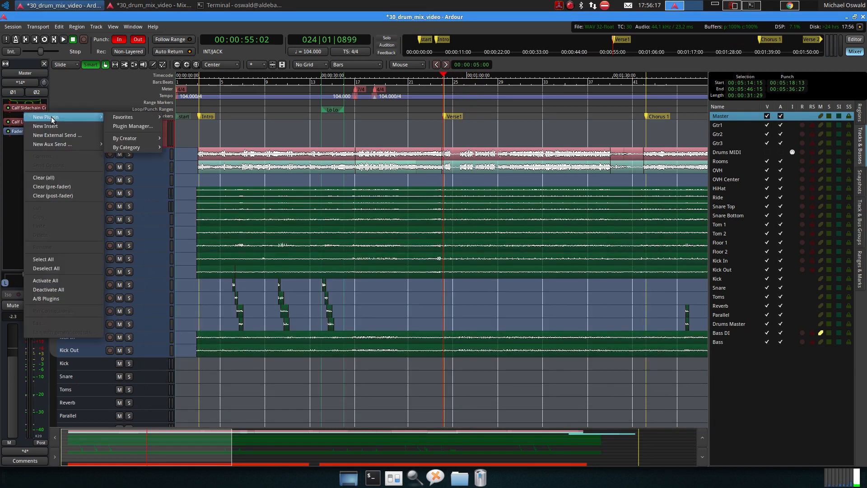
{"action": "mouse_move", "coordinate": [145, 115]}
{"action": "left_click", "coordinate": [210, 130]}
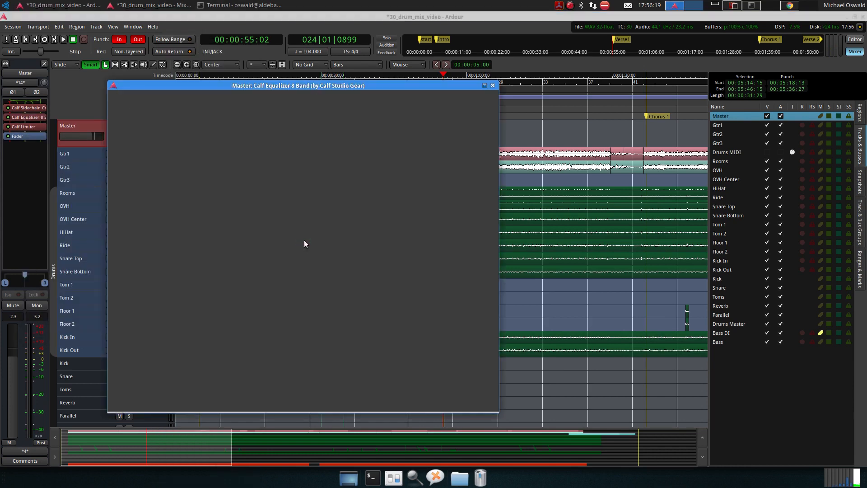
{"action": "left_click", "coordinate": [342, 102]}
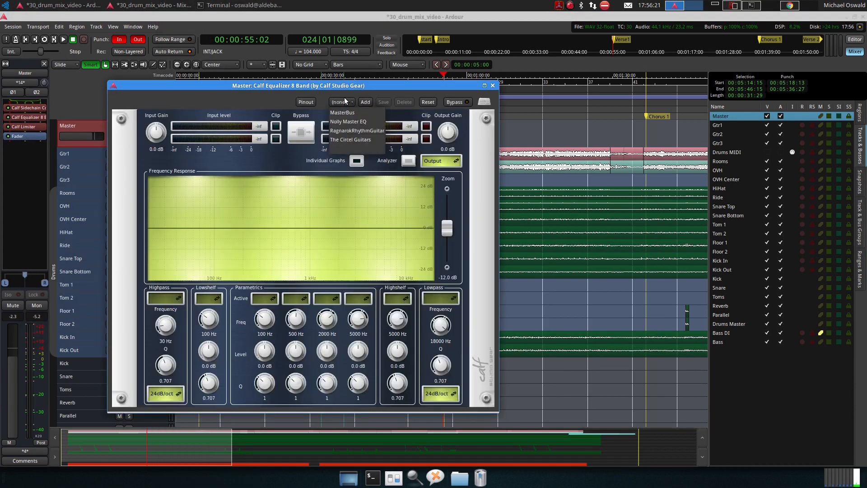
{"action": "left_click", "coordinate": [367, 124]}
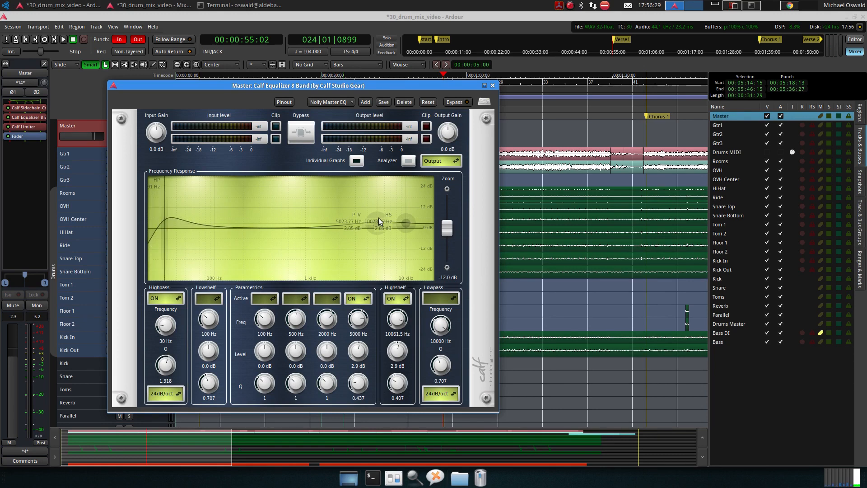
{"action": "left_click", "coordinate": [493, 86]}
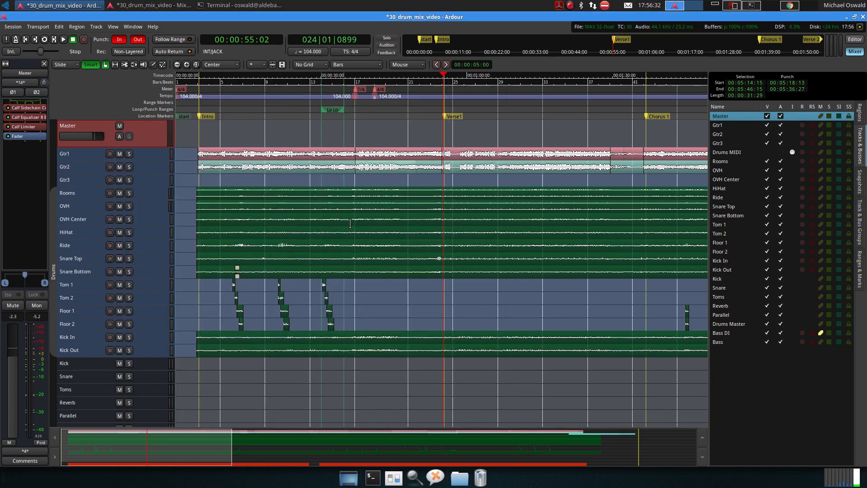
Check the Master's sidechain compressor settings, close its window and audition the mix from Verse1.
{"action": "double_click", "coordinate": [27, 107]}
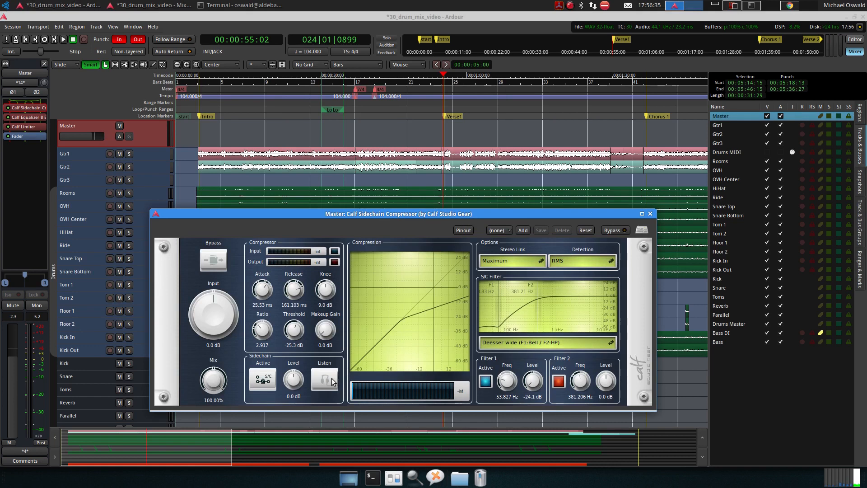
{"action": "left_click", "coordinate": [649, 214]}
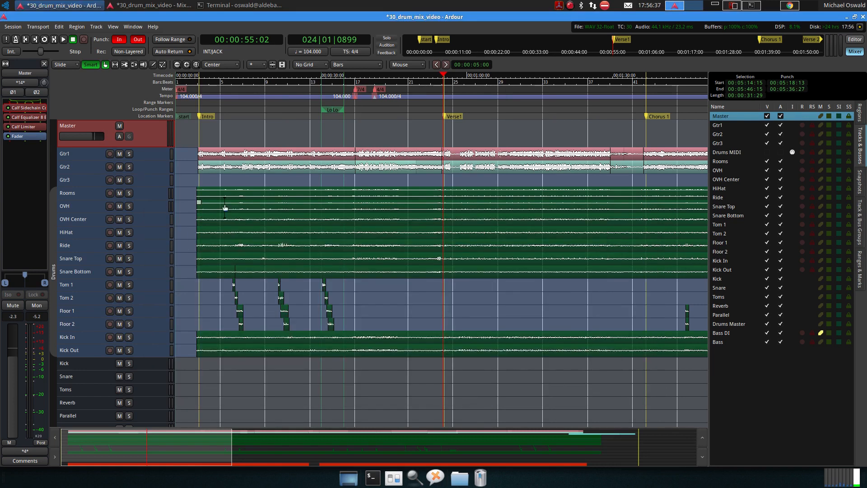
{"action": "key", "text": "space"}
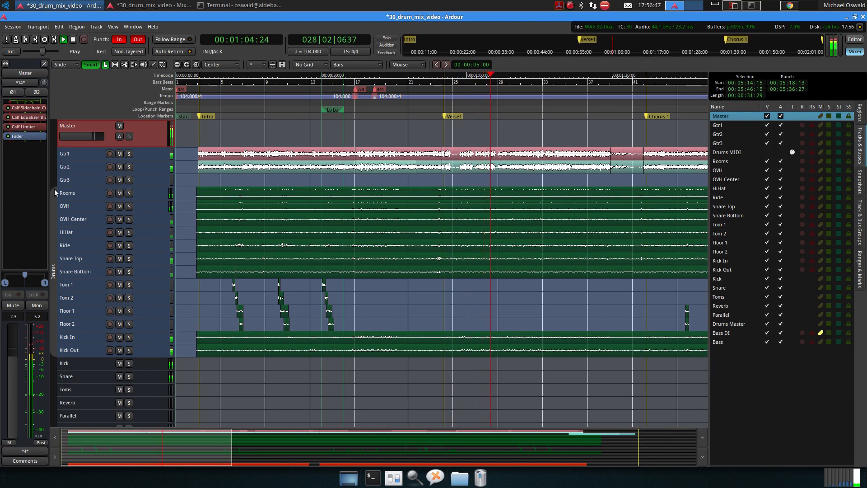
{"action": "key", "text": "space"}
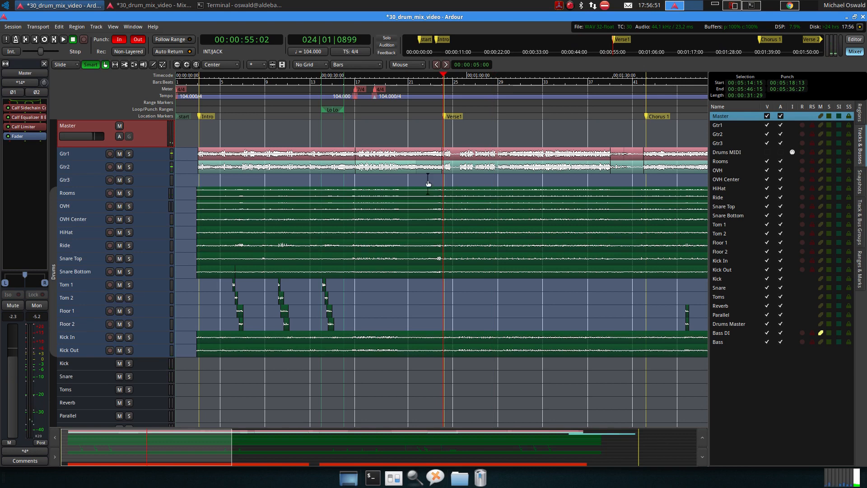
Insert a Calf Saturator between the Master's equalizer and limiter and set its blend fully to tape at -10.
{"action": "right_click", "coordinate": [36, 124]}
{"action": "mouse_move", "coordinate": [104, 127]}
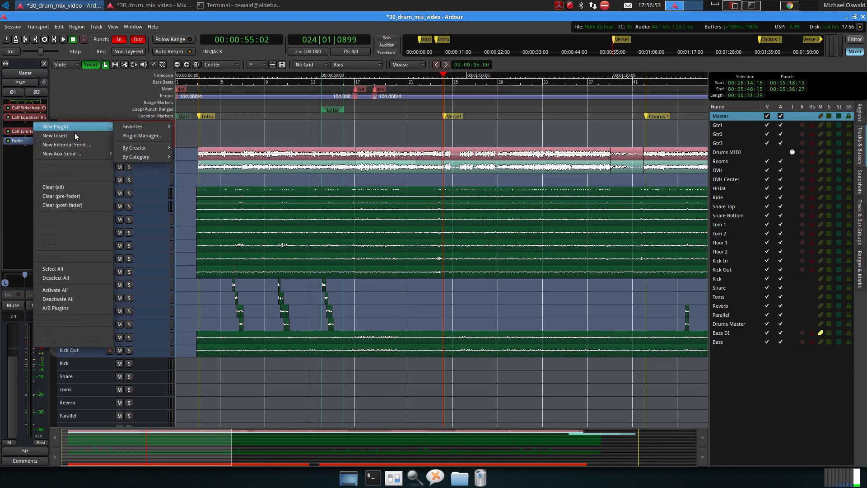
{"action": "mouse_move", "coordinate": [133, 131]}
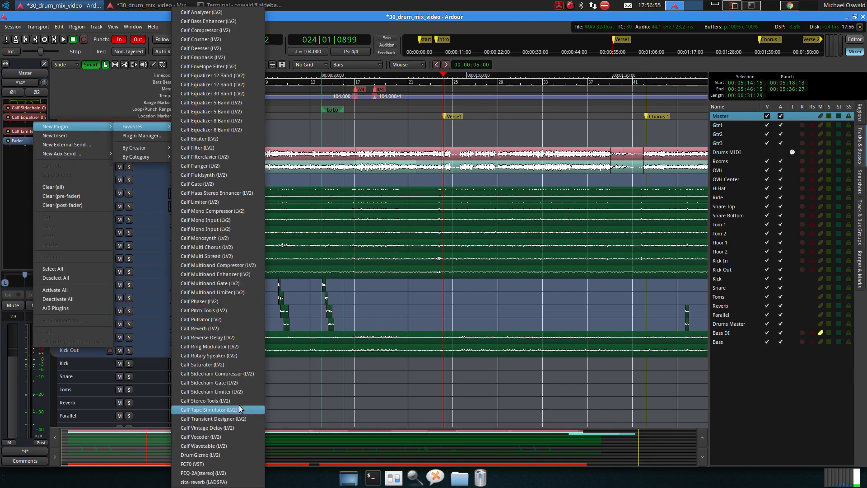
{"action": "left_click", "coordinate": [236, 364]}
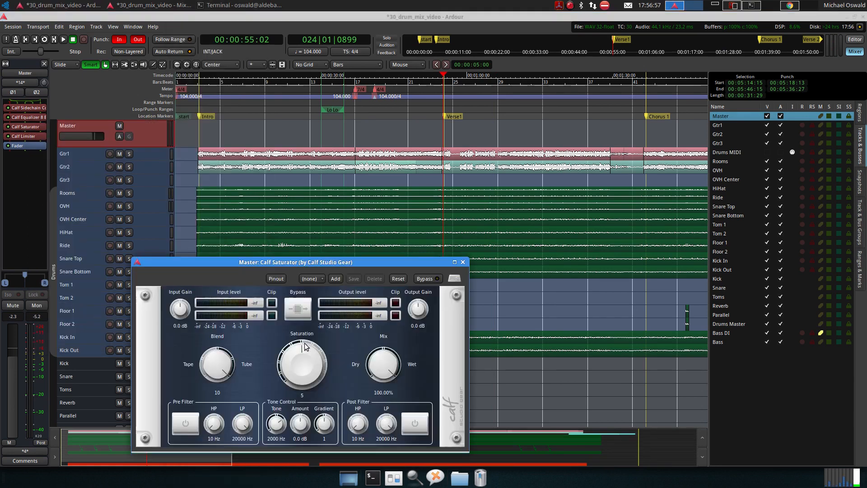
{"action": "left_click_drag", "start_coordinate": [218, 367], "coordinate": [218, 397]}
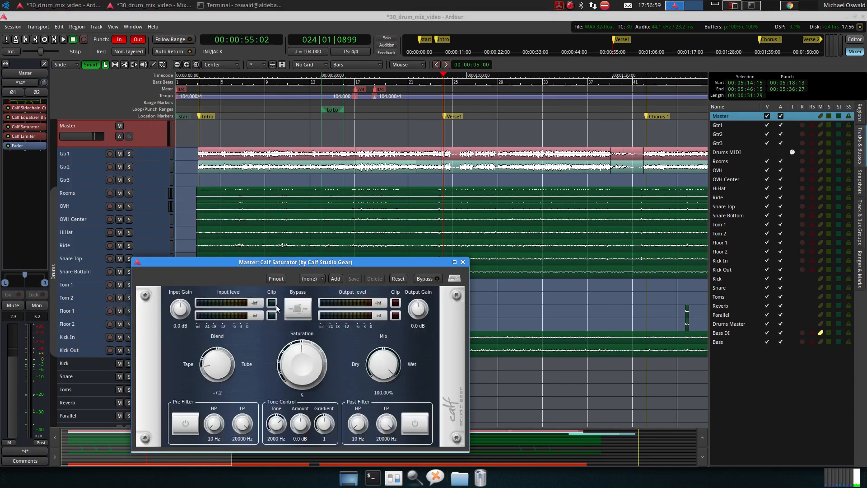
Set the Master saturator's saturation to about 1.288 during playback, close its window and stop playback.
{"action": "key", "text": "space"}
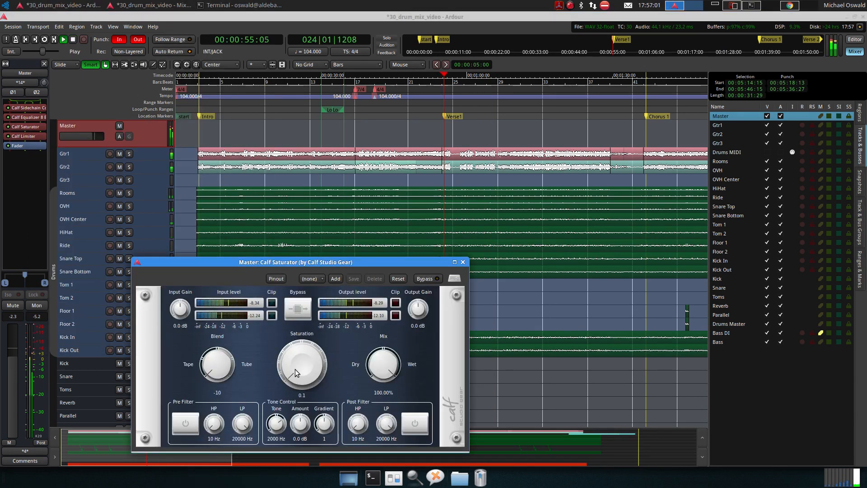
{"action": "left_click_drag", "start_coordinate": [291, 371], "coordinate": [306, 120]}
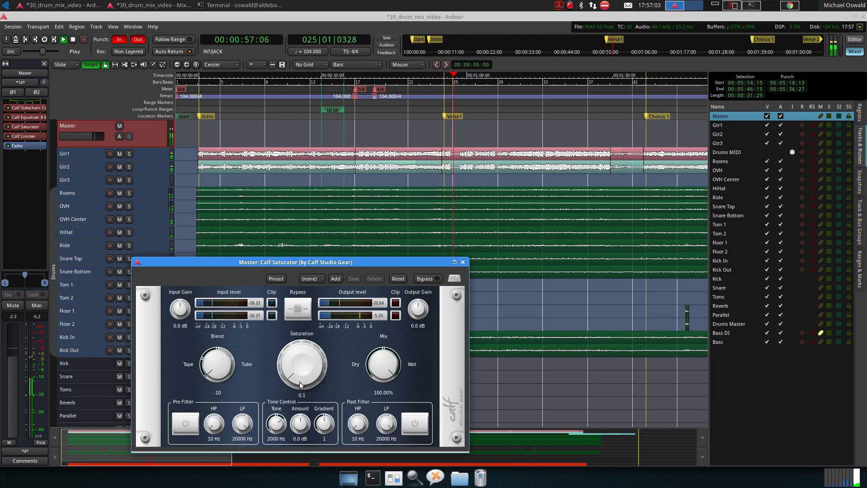
{"action": "left_click_drag", "start_coordinate": [293, 361], "coordinate": [294, 365]}
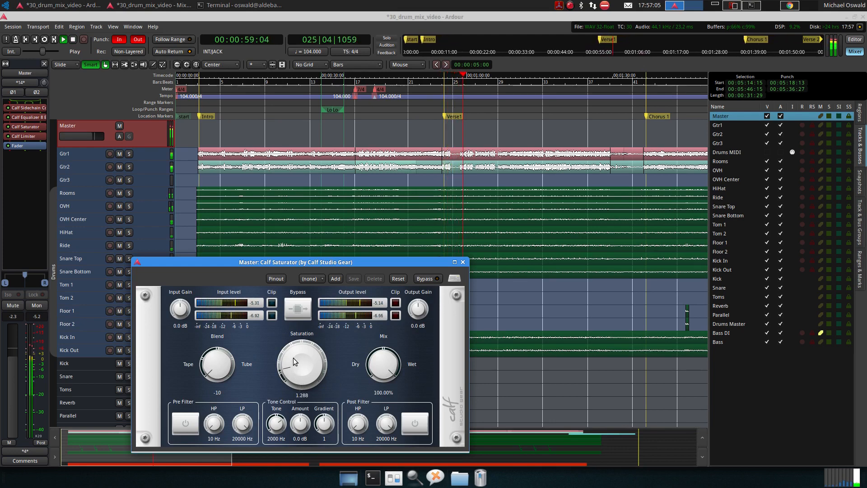
{"action": "left_click", "coordinate": [462, 262]}
{"action": "key", "text": "space"}
Insert a Calf Multiband Enhancer between the Master's saturator and limiter and set its lowest crossover to about 126 Hz.
{"action": "right_click", "coordinate": [17, 132]}
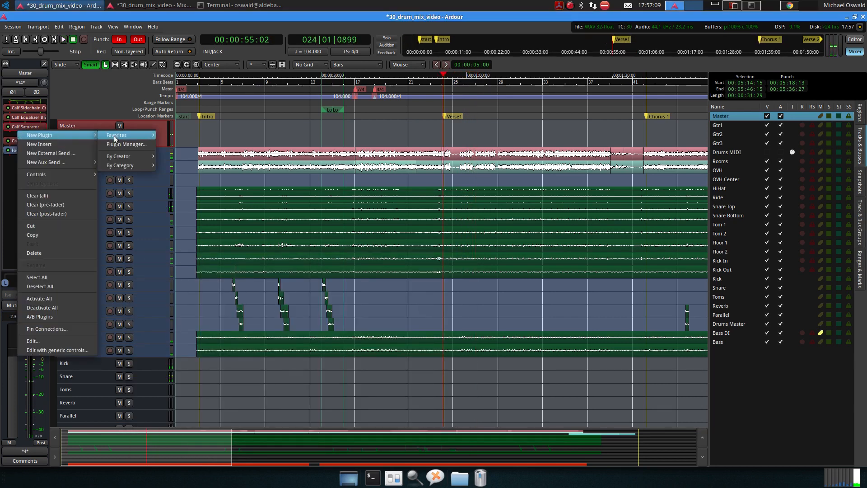
{"action": "mouse_move", "coordinate": [114, 136]}
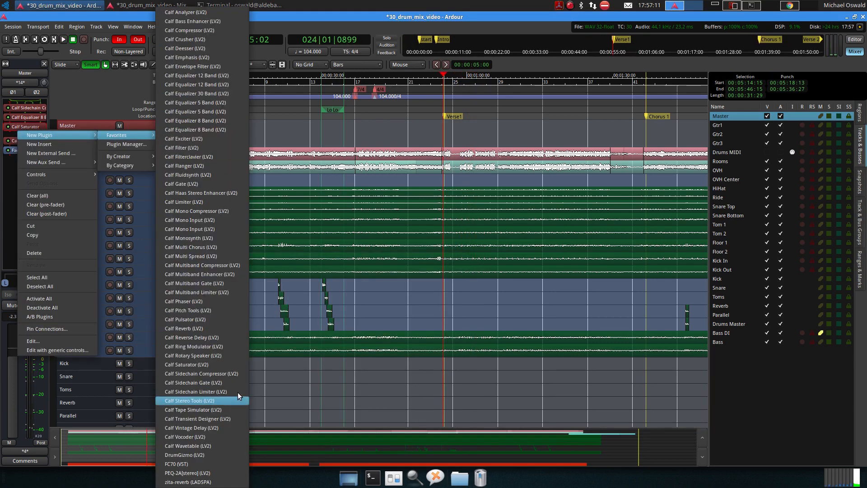
{"action": "left_click", "coordinate": [224, 275]}
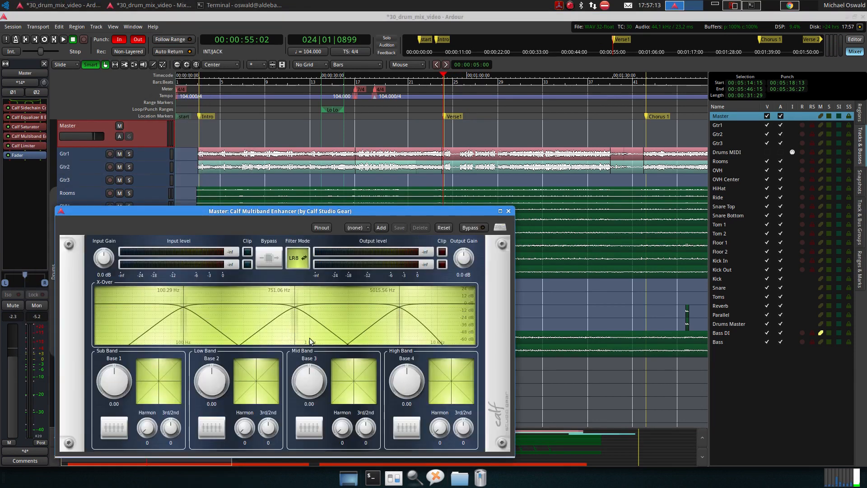
{"action": "left_click_drag", "start_coordinate": [324, 215], "coordinate": [485, 129]}
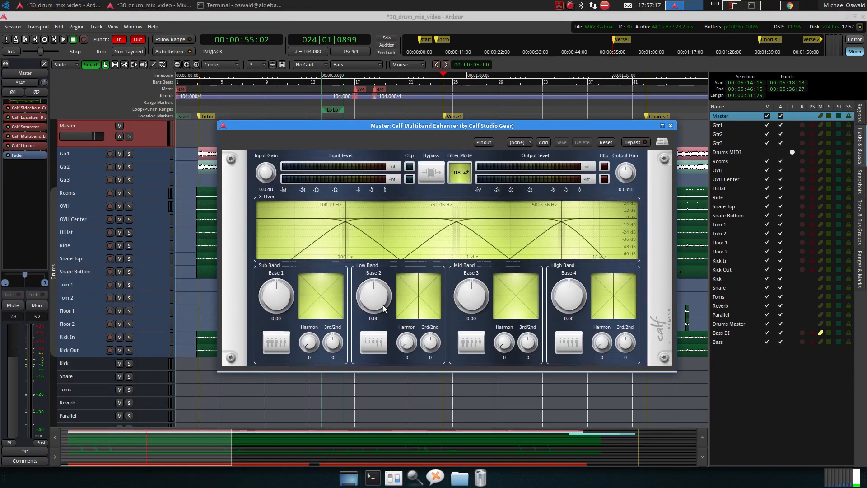
{"action": "left_click_drag", "start_coordinate": [346, 239], "coordinate": [358, 242]}
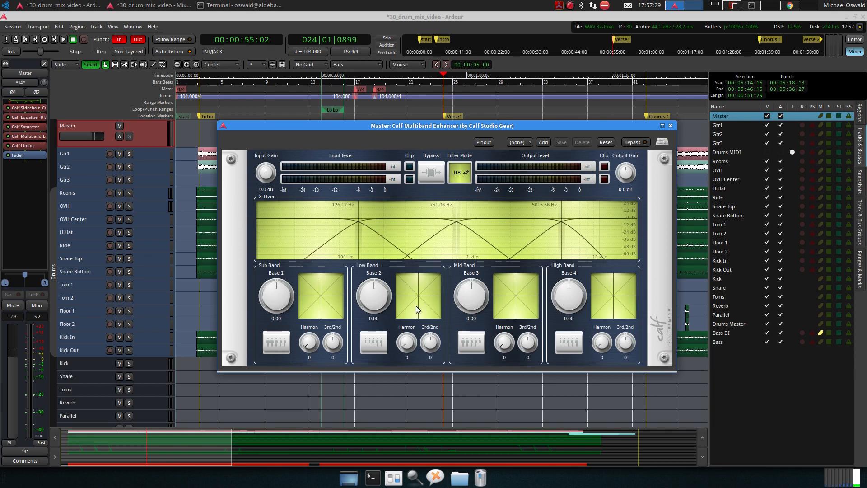
Solo the enhancer's sub band during playback from Verse1, compare its base at 1.00 and -1.00, and leave it at -1.00.
{"action": "key", "text": "space"}
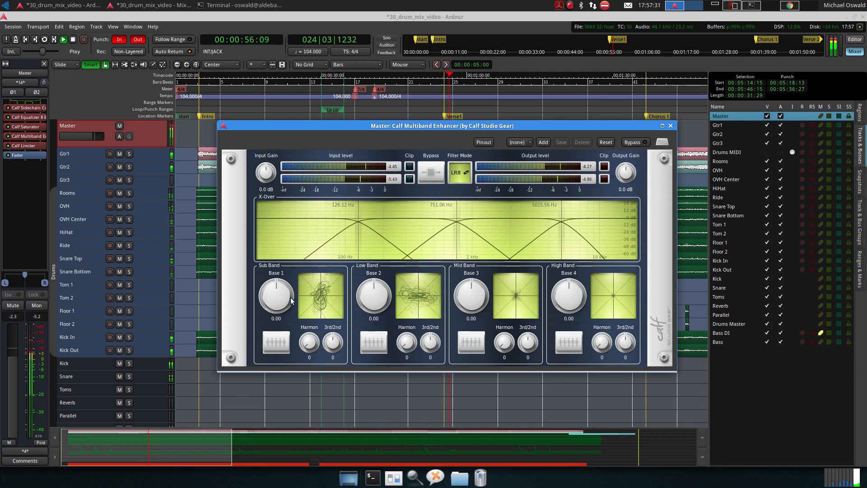
{"action": "left_click_drag", "start_coordinate": [275, 291], "coordinate": [316, 310]}
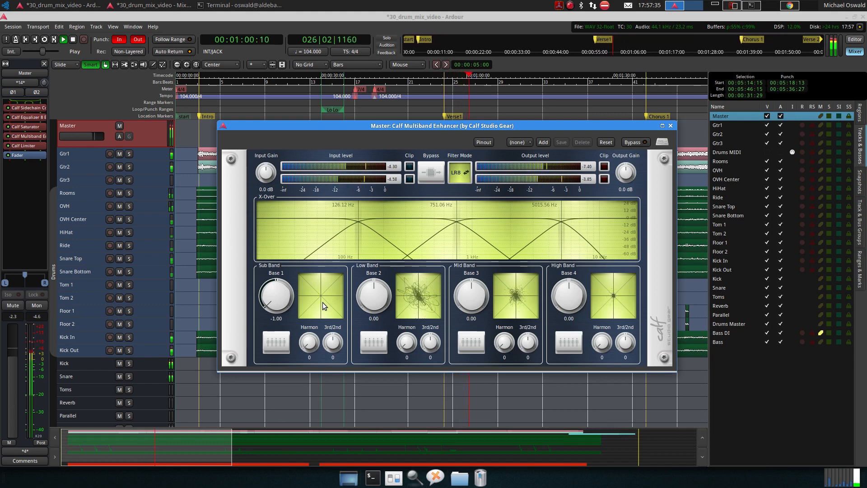
{"action": "left_click", "coordinate": [277, 345]}
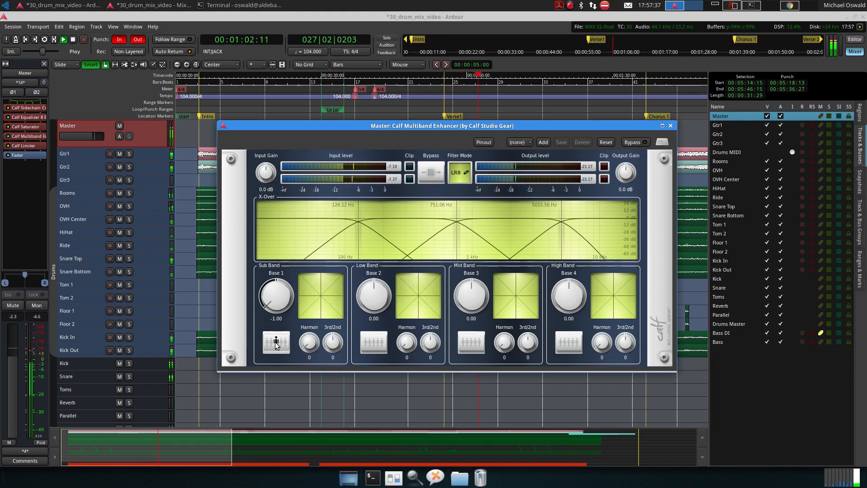
{"action": "left_click_drag", "start_coordinate": [276, 296], "coordinate": [282, 210]}
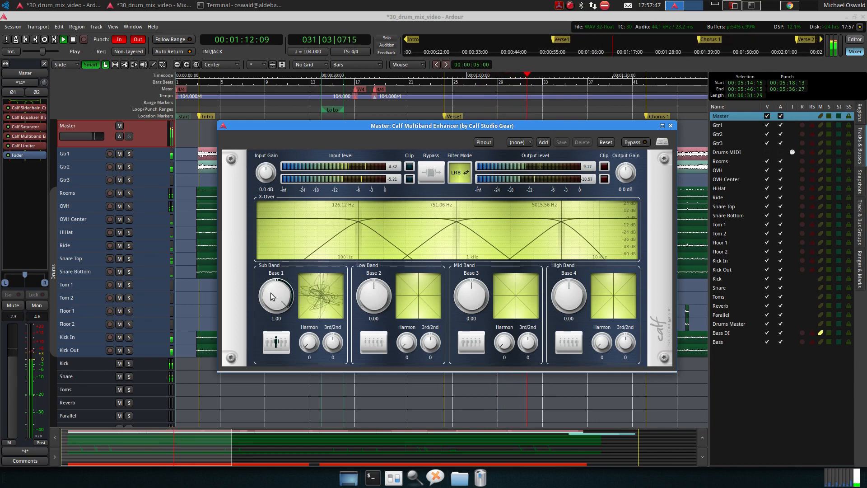
{"action": "left_click_drag", "start_coordinate": [270, 296], "coordinate": [321, 317]}
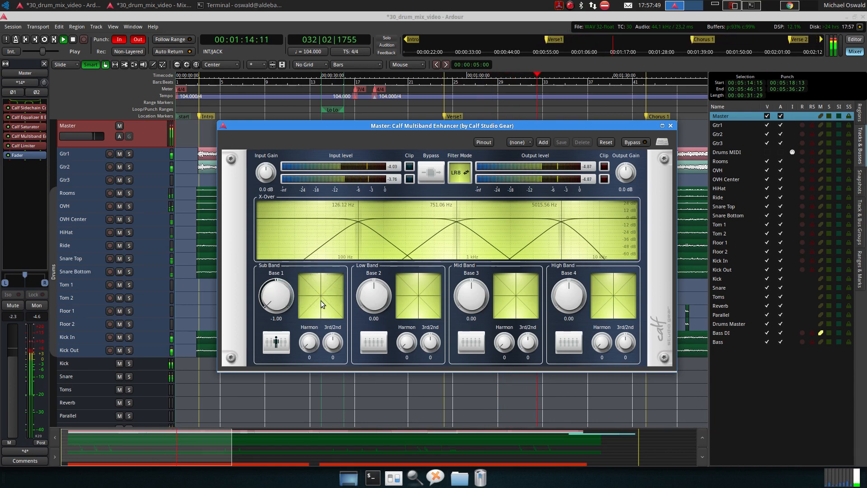
Turn off the Sub Band solo in the master's Multiband Enhancer, then stop playback and close the plugin.
{"action": "left_click", "coordinate": [278, 344]}
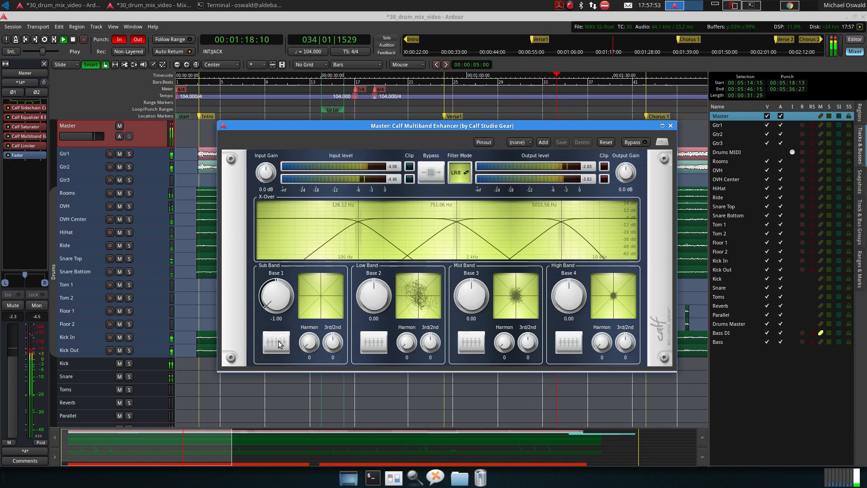
{"action": "key", "text": "space"}
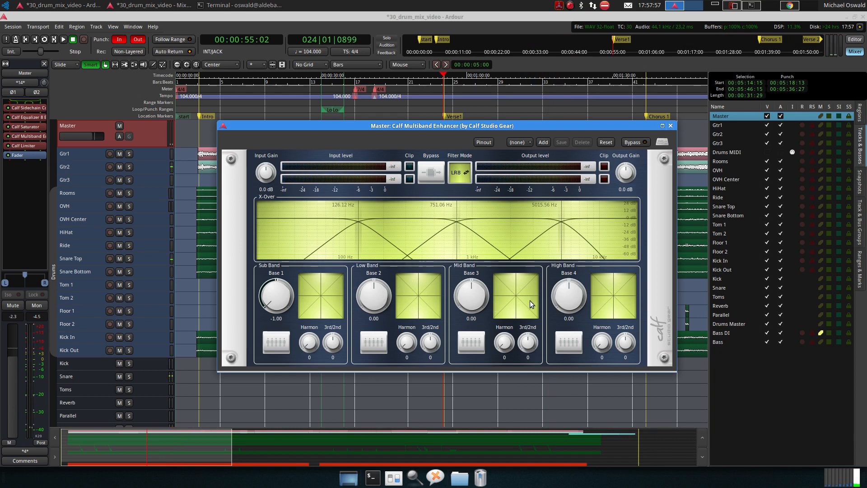
{"action": "left_click", "coordinate": [671, 126]}
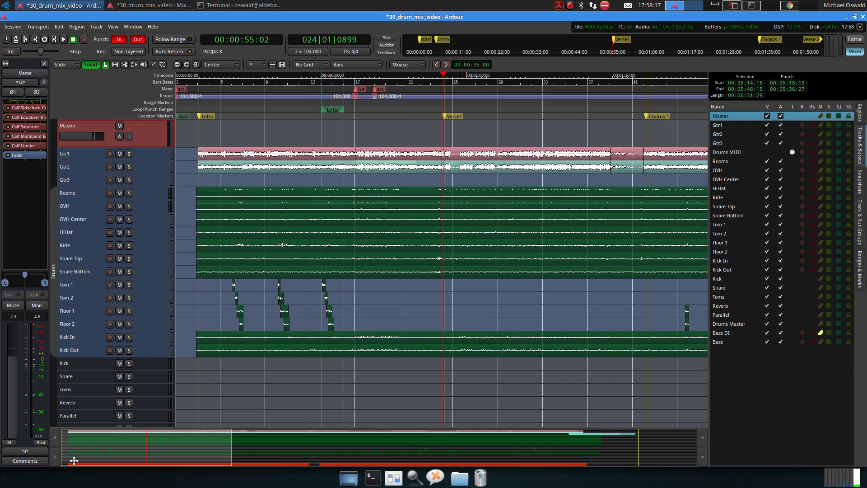
Show the mixer and solo the Drums Master bus during playback.
{"action": "key", "text": "alt+m"}
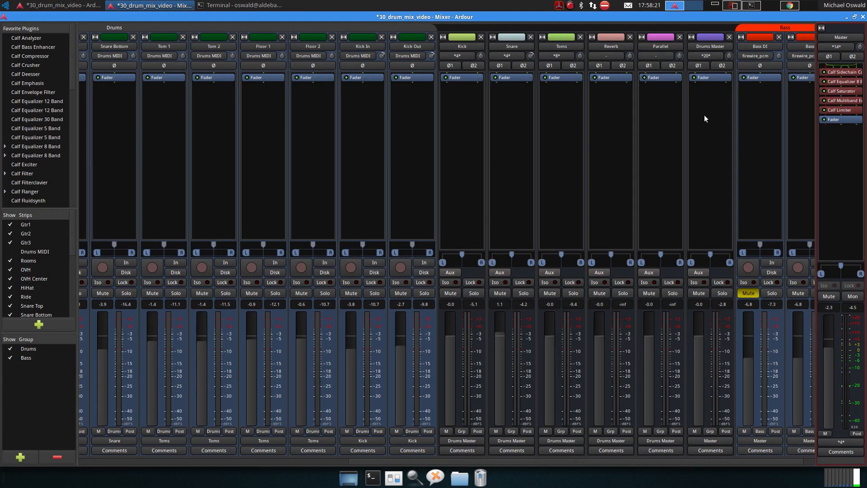
{"action": "key", "text": "space"}
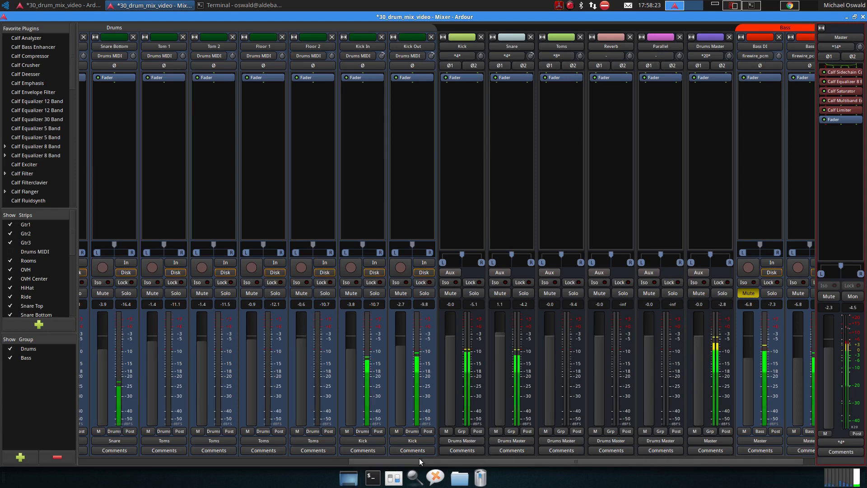
{"action": "scroll", "coordinate": [419, 462], "scroll_direction": "right", "scroll_amount": 1}
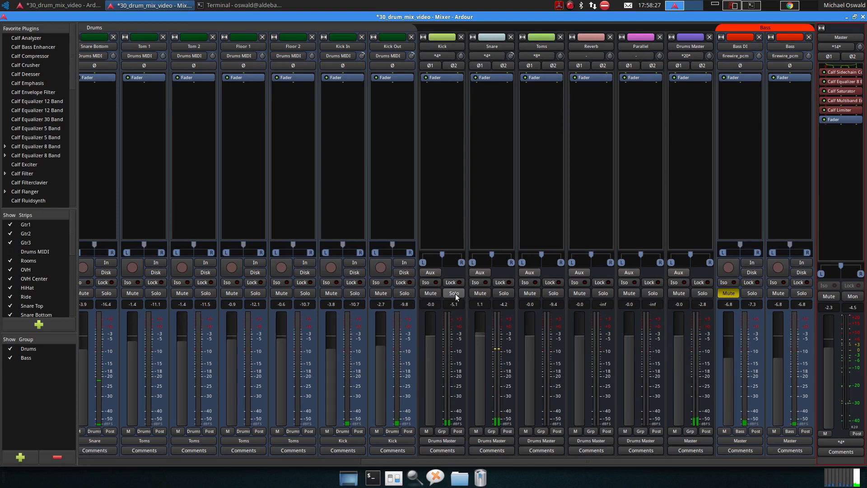
{"action": "left_click", "coordinate": [702, 293]}
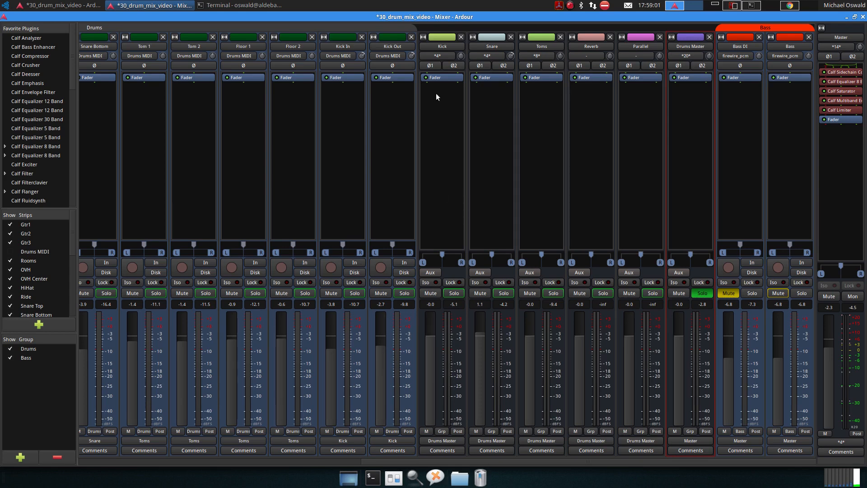
Insert the favorite plugin Calf Gate on the Kick bus and position its window over the mixer.
{"action": "right_click", "coordinate": [439, 77]}
{"action": "mouse_move", "coordinate": [443, 78]}
{"action": "mouse_move", "coordinate": [551, 78]}
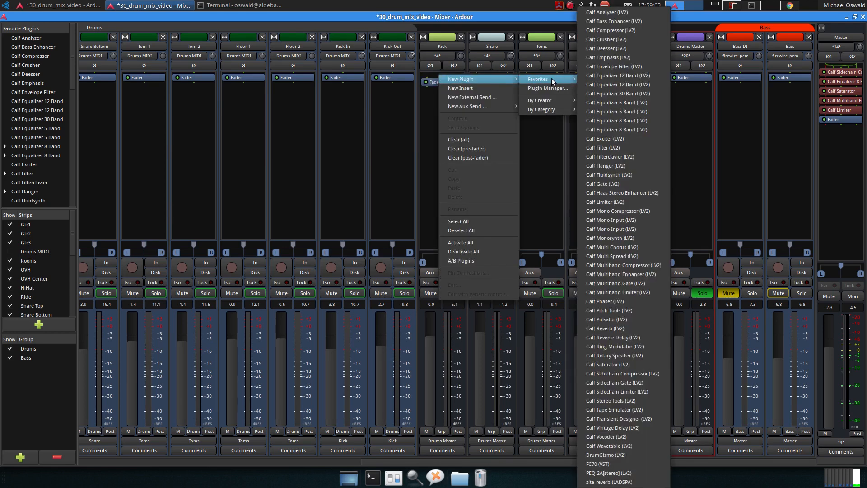
{"action": "left_click", "coordinate": [635, 183]}
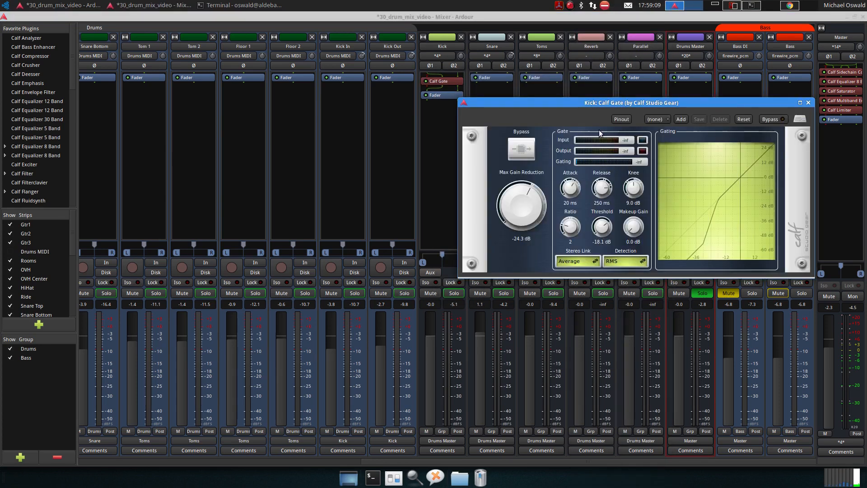
{"action": "left_click_drag", "start_coordinate": [598, 103], "coordinate": [538, 221]}
Start playback, move the gate window clear of the Kick strip and solo the Kick bus.
{"action": "key", "text": "space"}
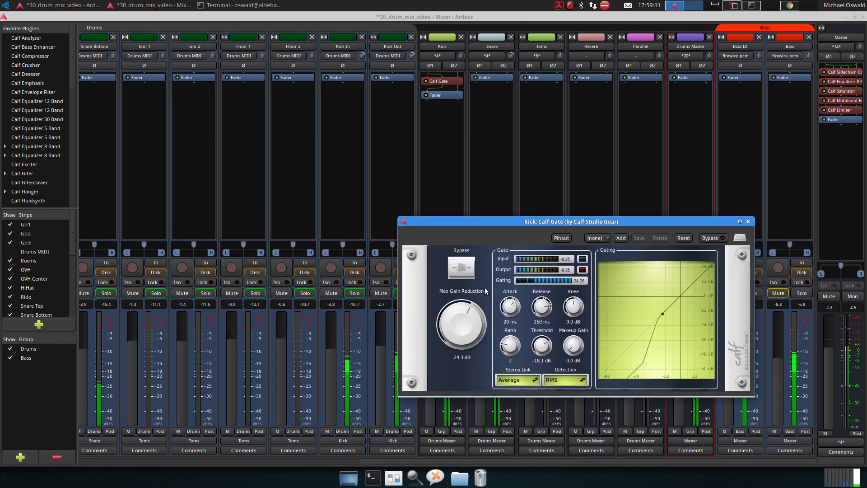
{"action": "left_click_drag", "start_coordinate": [477, 221], "coordinate": [116, 163]}
{"action": "key", "text": "s"}
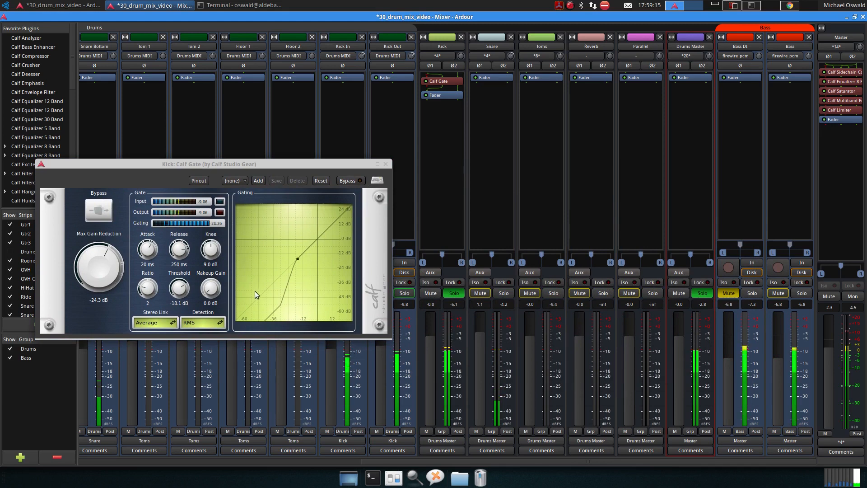
Set the gate's max gain reduction to -inf dB, threshold to -60.2 dB, attack to 31.036 ms and release to 139.152 ms.
{"action": "left_click", "coordinate": [134, 289]}
{"action": "left_click_drag", "start_coordinate": [147, 288], "coordinate": [152, 389]}
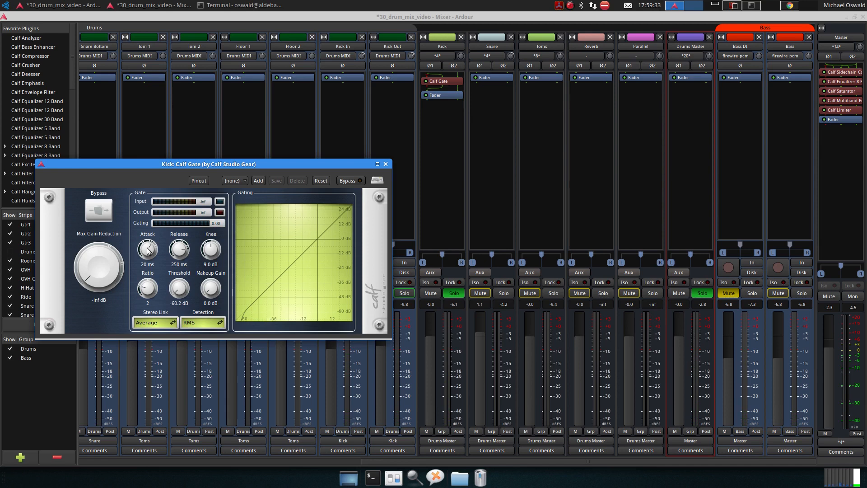
{"action": "left_click_drag", "start_coordinate": [148, 250], "coordinate": [180, 257]}
While listening to the kick, set the gate's ratio to 3.267 and threshold to -24.6 dB.
{"action": "key", "text": "space"}
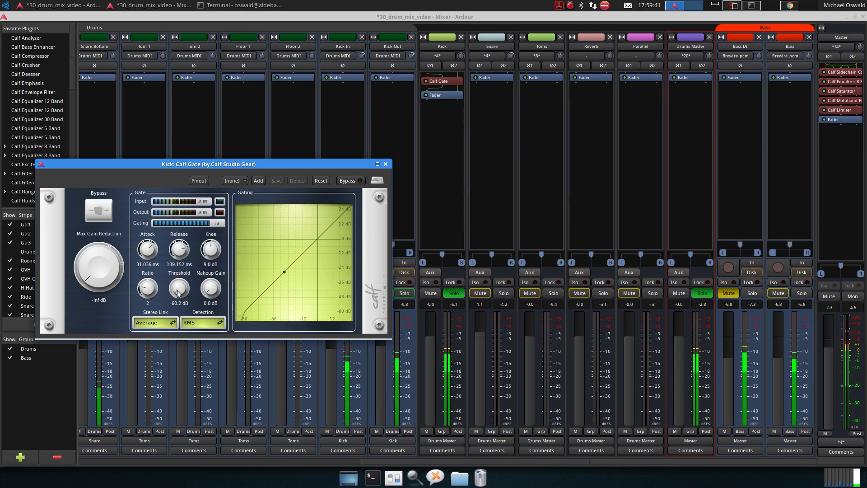
{"action": "left_click_drag", "start_coordinate": [148, 289], "coordinate": [150, 275]}
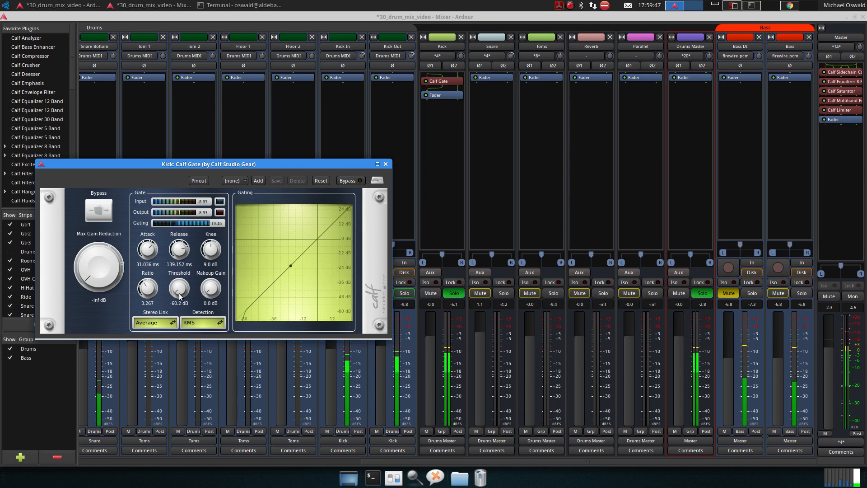
{"action": "left_click_drag", "start_coordinate": [177, 295], "coordinate": [187, 227]}
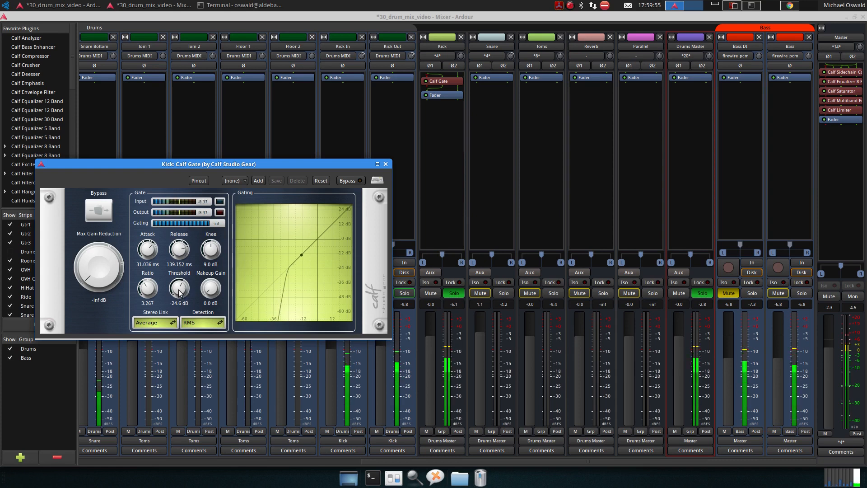
{"action": "key", "text": "space"}
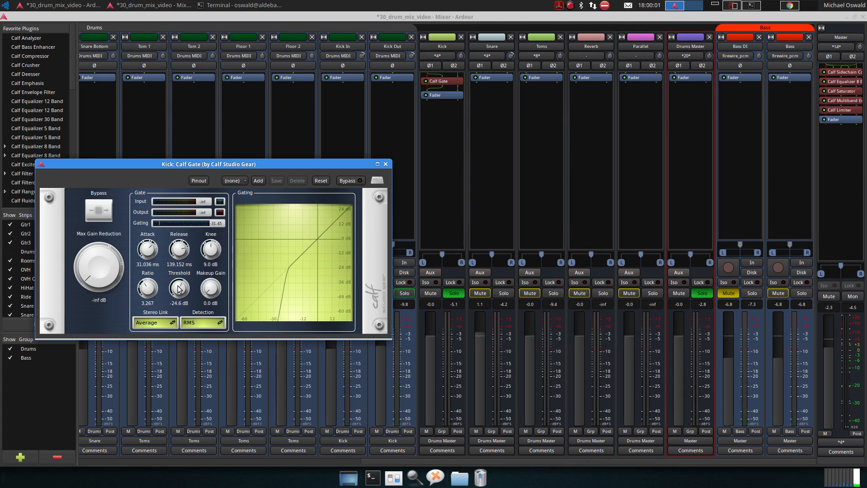
Refine the kick gate by ear to a 0.0 dB knee and -35.6 dB threshold, and close its window.
{"action": "key", "text": "space"}
{"action": "left_click_drag", "start_coordinate": [179, 289], "coordinate": [170, 312]}
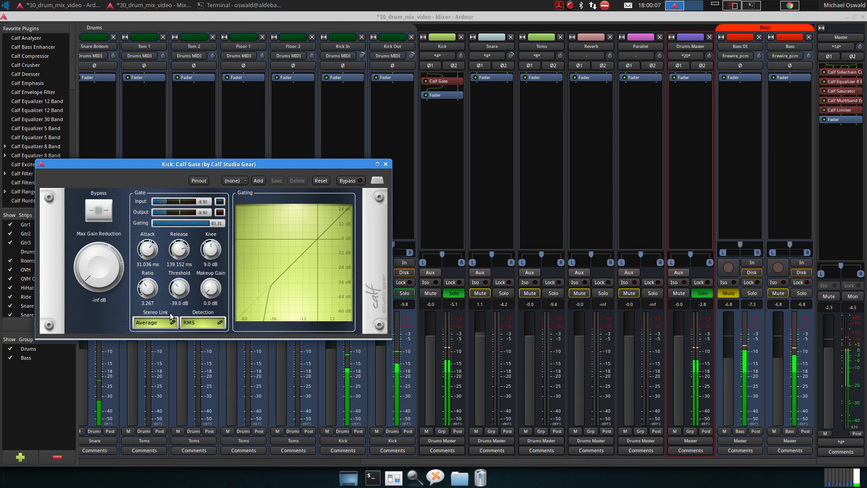
{"action": "left_click_drag", "start_coordinate": [211, 250], "coordinate": [191, 335]}
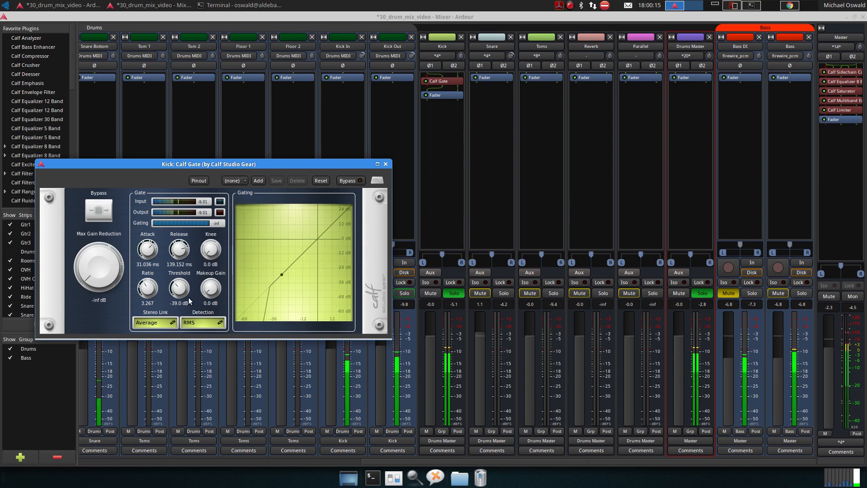
{"action": "scroll", "coordinate": [176, 286], "scroll_direction": "up", "scroll_amount": 3}
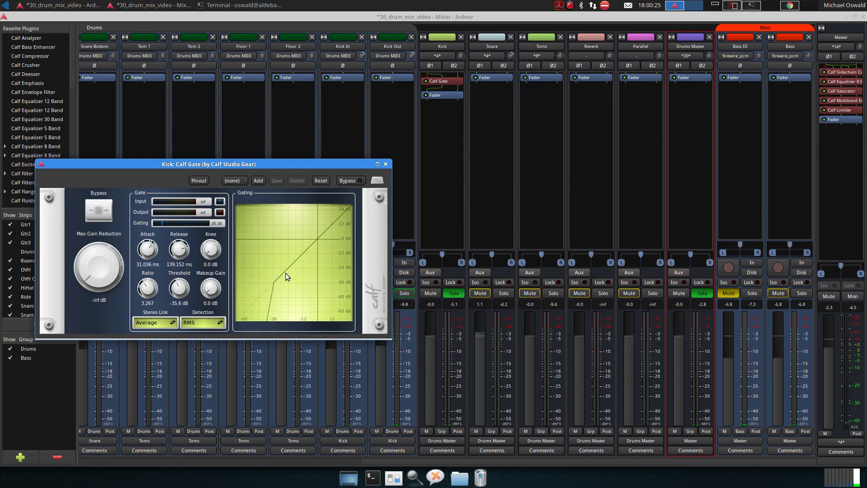
{"action": "left_click", "coordinate": [385, 164]}
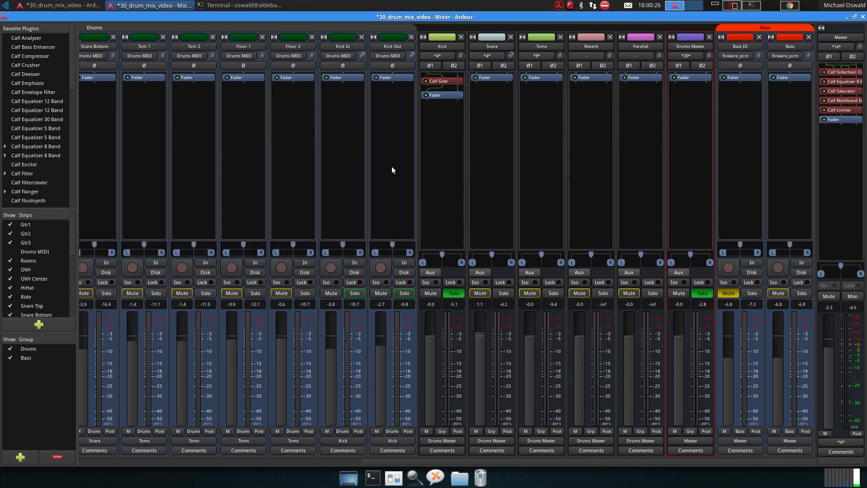
Insert the PEQ-2A[stereo] equalizer after Calf Gate on the Kick bus and place its window mid-screen.
{"action": "right_click", "coordinate": [447, 87]}
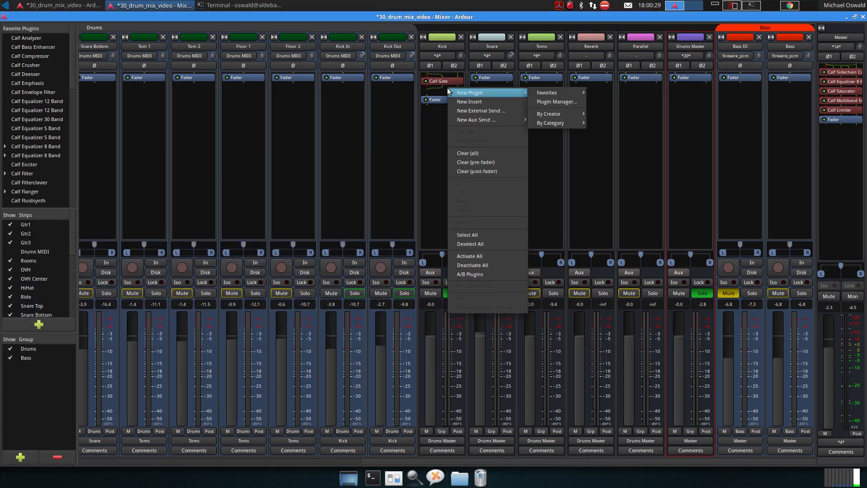
{"action": "left_click", "coordinate": [436, 88]}
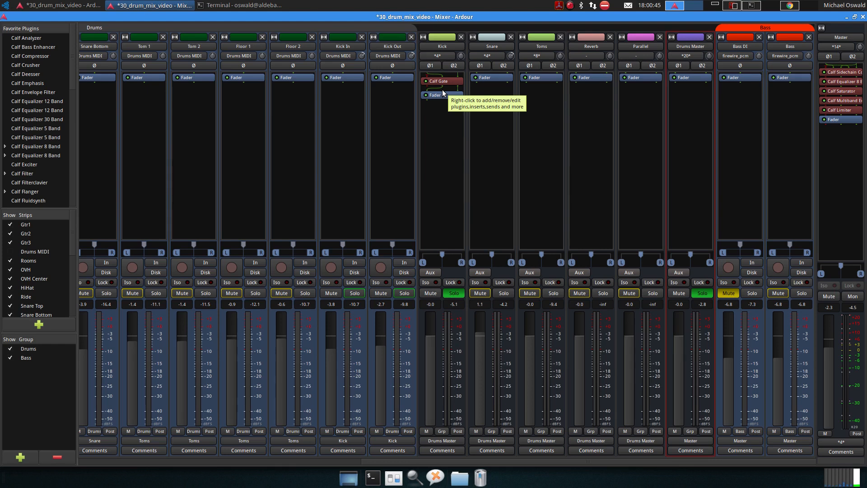
{"action": "right_click", "coordinate": [446, 89]}
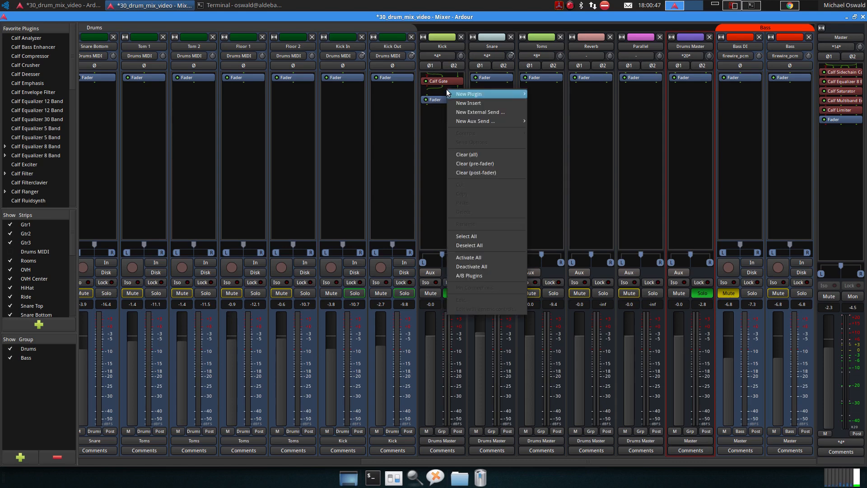
{"action": "mouse_move", "coordinate": [487, 96]}
{"action": "mouse_move", "coordinate": [550, 92]}
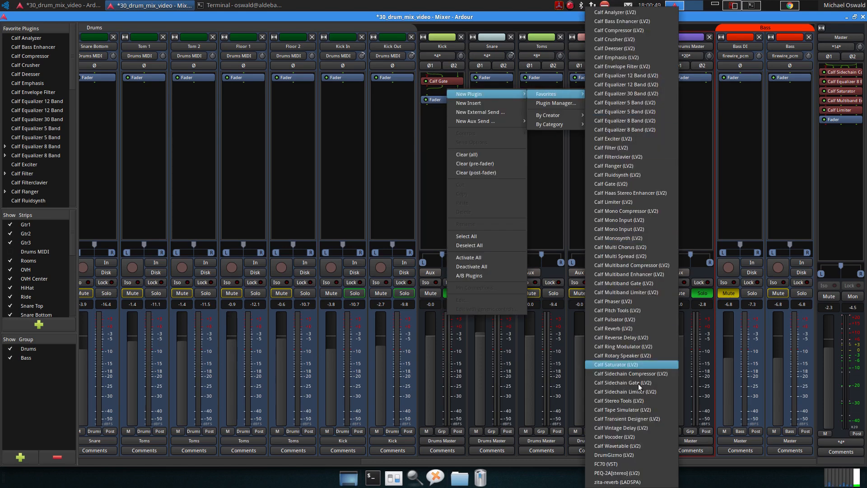
{"action": "left_click", "coordinate": [647, 476]}
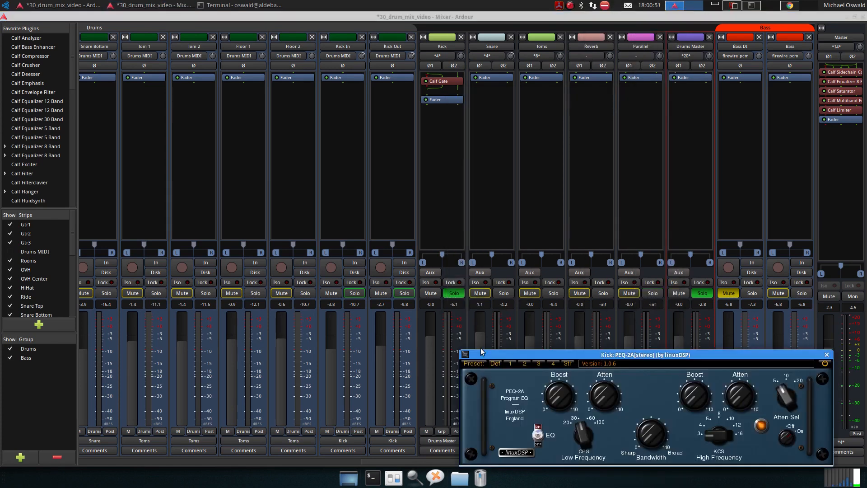
{"action": "left_click_drag", "start_coordinate": [557, 350], "coordinate": [271, 172]}
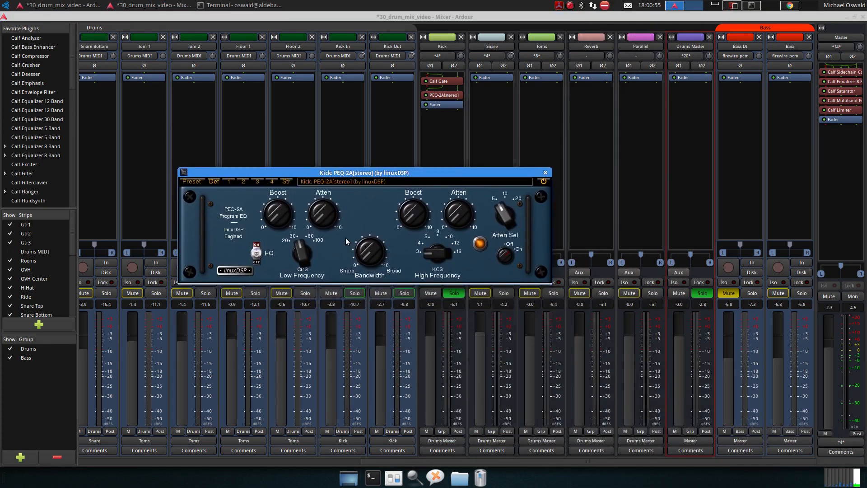
{"action": "left_click_drag", "start_coordinate": [347, 174], "coordinate": [403, 225]}
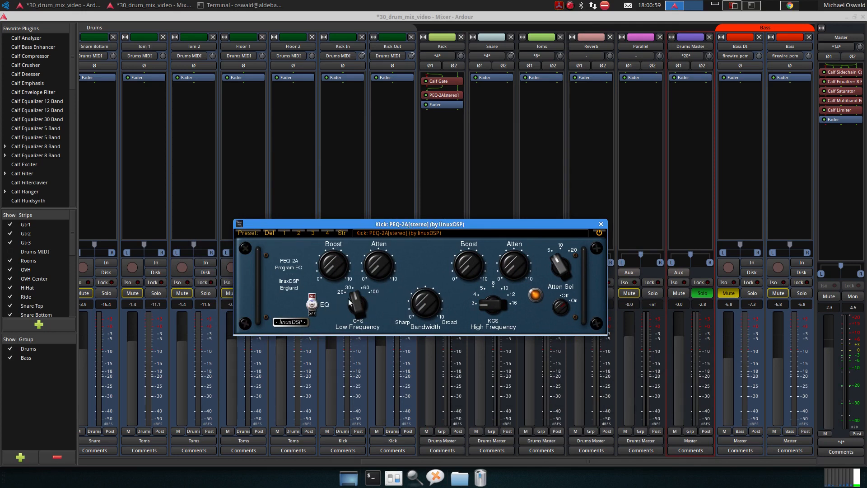
Set the PEQ-2A low frequency to 60 CPS and, during playback, its low boost to 3.3, raising the low attenuation.
{"action": "left_click_drag", "start_coordinate": [354, 296], "coordinate": [356, 288]}
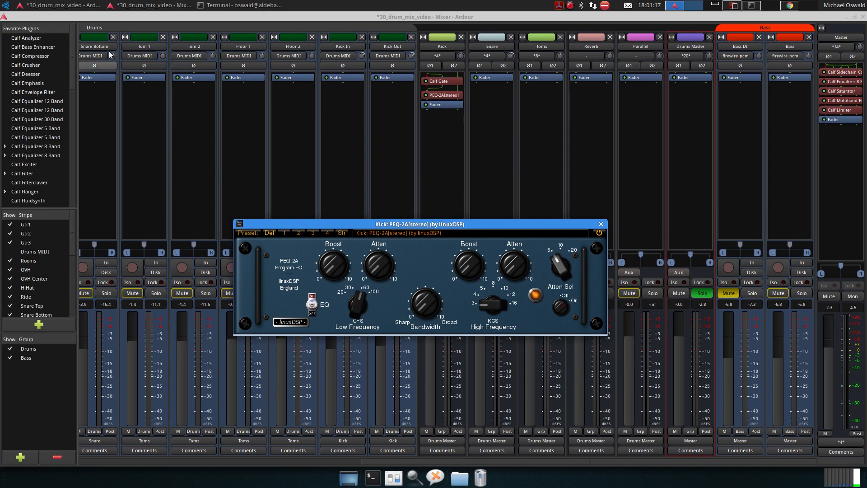
{"action": "left_click", "coordinate": [132, 23]}
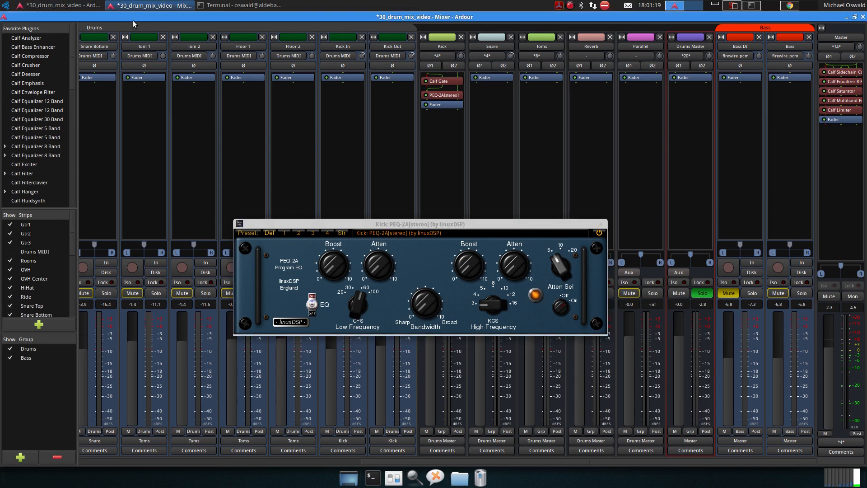
{"action": "key", "text": "space"}
{"action": "left_click_drag", "start_coordinate": [320, 271], "coordinate": [326, 207]}
{"action": "left_click_drag", "start_coordinate": [321, 248], "coordinate": [334, 118]}
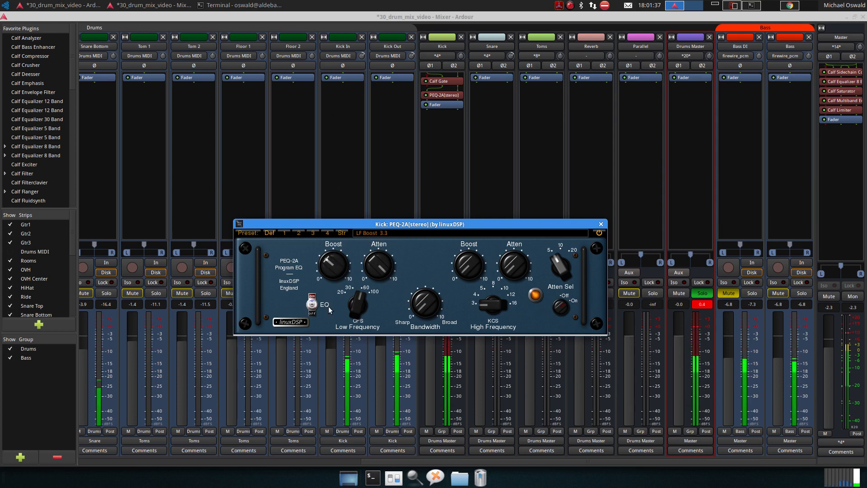
{"action": "mouse_move", "coordinate": [328, 305]}
{"action": "left_mouse_down"}
{"action": "mouse_move", "coordinate": [322, 296]}
{"action": "mouse_move", "coordinate": [327, 307]}
{"action": "left_mouse_up"}
Set the PEQ-2A bandwidth to 3.4, high frequency to 5 KCS and high-frequency boost to 5.8.
{"action": "left_click_drag", "start_coordinate": [424, 310], "coordinate": [423, 289]}
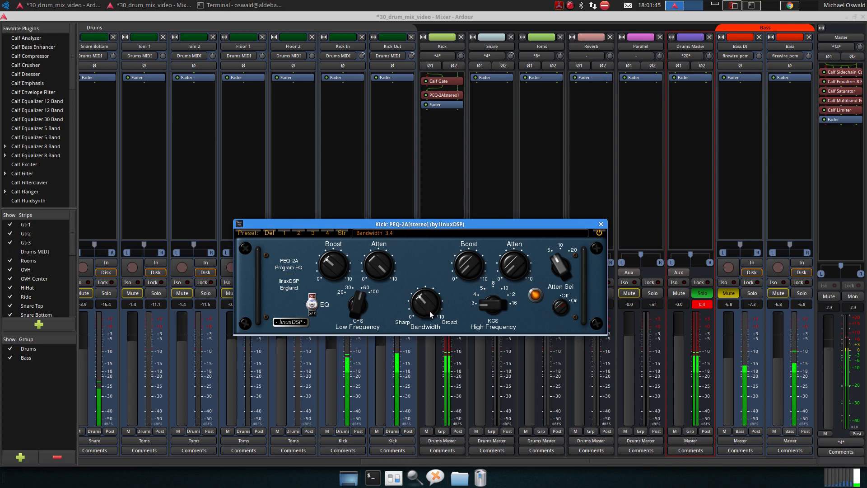
{"action": "left_click_drag", "start_coordinate": [482, 313], "coordinate": [465, 236]}
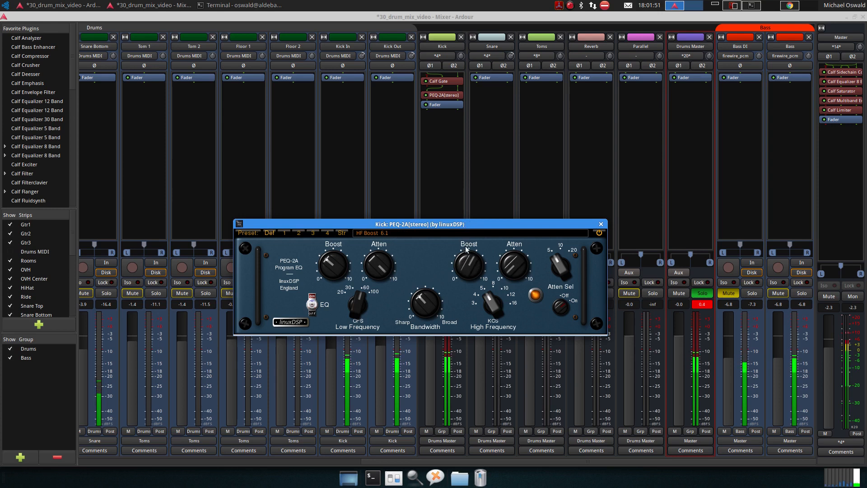
{"action": "left_click_drag", "start_coordinate": [467, 269], "coordinate": [463, 267]}
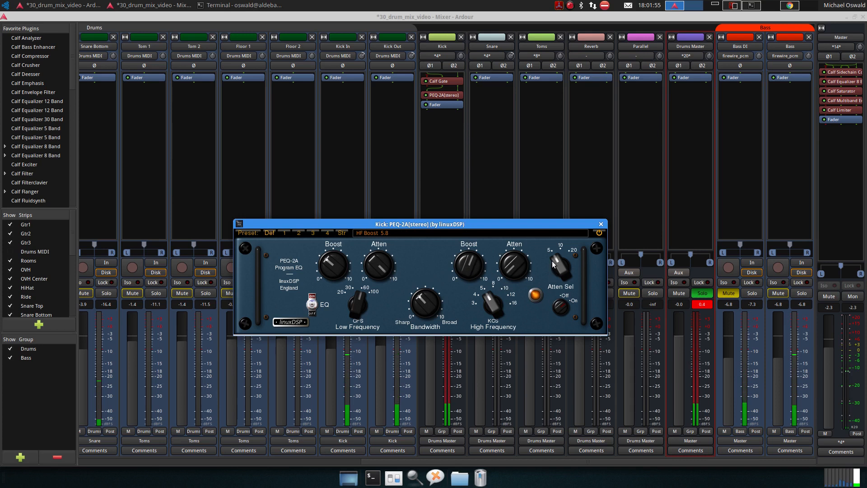
Set the PEQ-2A attenuation selector to 10 and its high-frequency attenuation to 10.0.
{"action": "left_click_drag", "start_coordinate": [555, 257], "coordinate": [567, 237]}
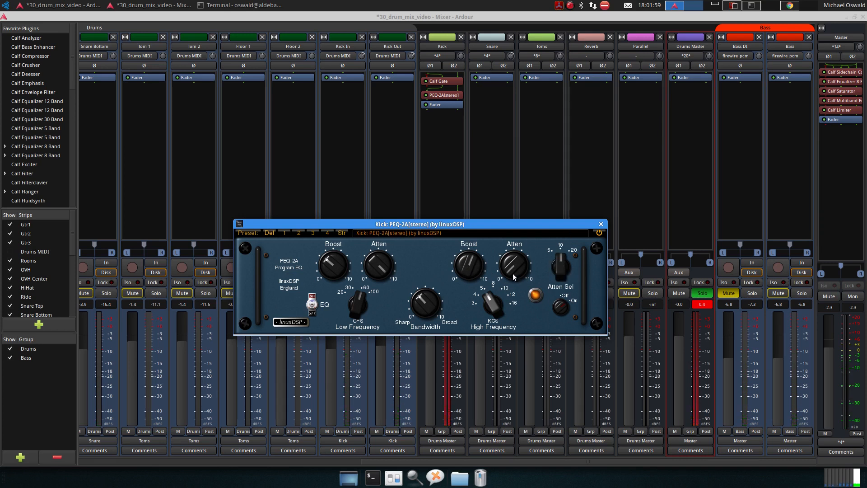
{"action": "left_click_drag", "start_coordinate": [513, 272], "coordinate": [505, 236]}
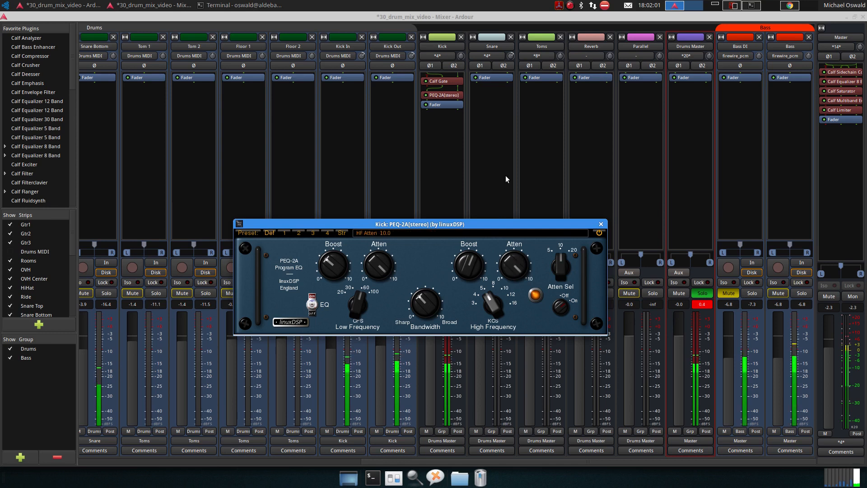
Compare the kick sound using the PEQ-2A's EQ switch, leave the effect in, and close the plugin window.
{"action": "left_click_drag", "start_coordinate": [505, 175], "coordinate": [511, 340]}
{"action": "left_click", "coordinate": [312, 305]}
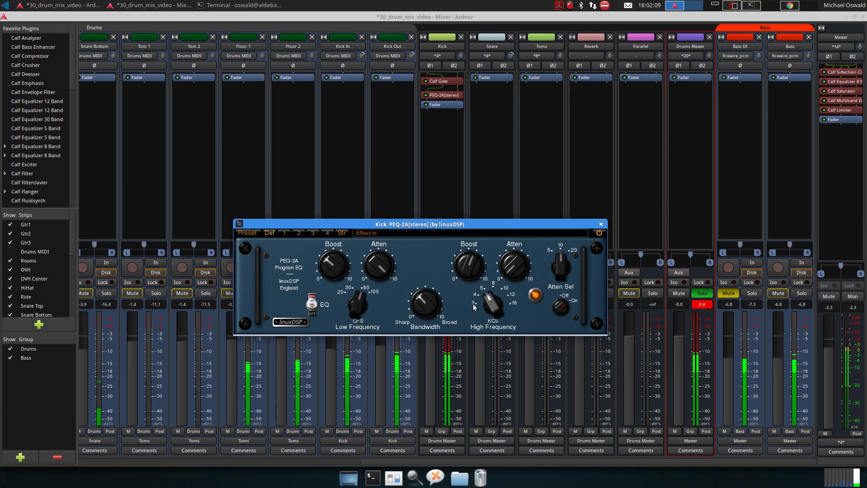
{"action": "left_click", "coordinate": [600, 224]}
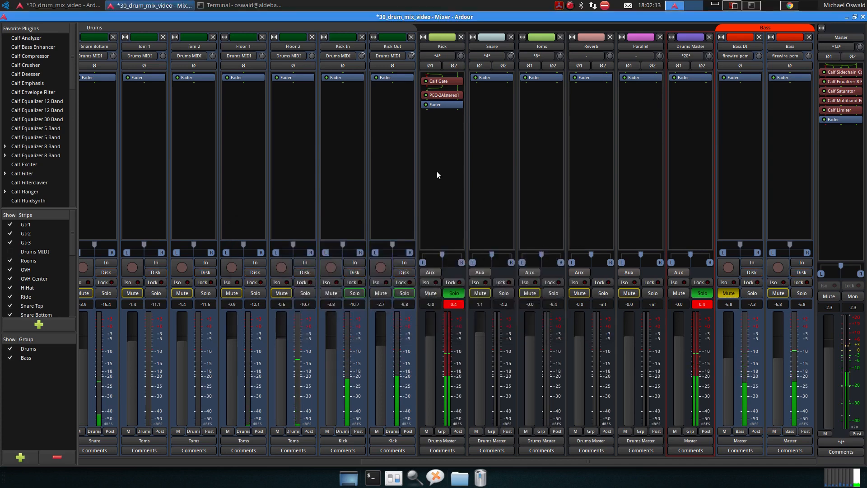
Insert Calf Equalizer 8 Band after PEQ-2A on the Kick bus, enable its analyzer and audition the kick's spectrum.
{"action": "right_click", "coordinate": [449, 99]}
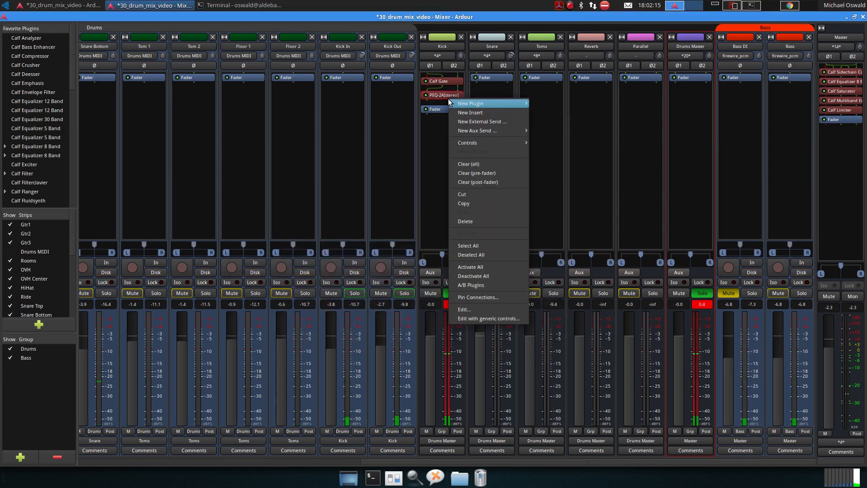
{"action": "mouse_move", "coordinate": [488, 104]}
{"action": "mouse_move", "coordinate": [551, 105]}
{"action": "left_click", "coordinate": [627, 131]}
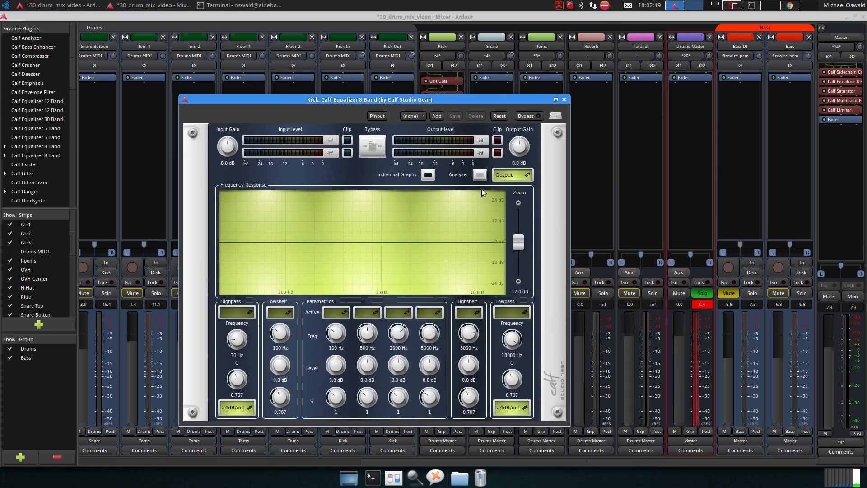
{"action": "key", "text": "space"}
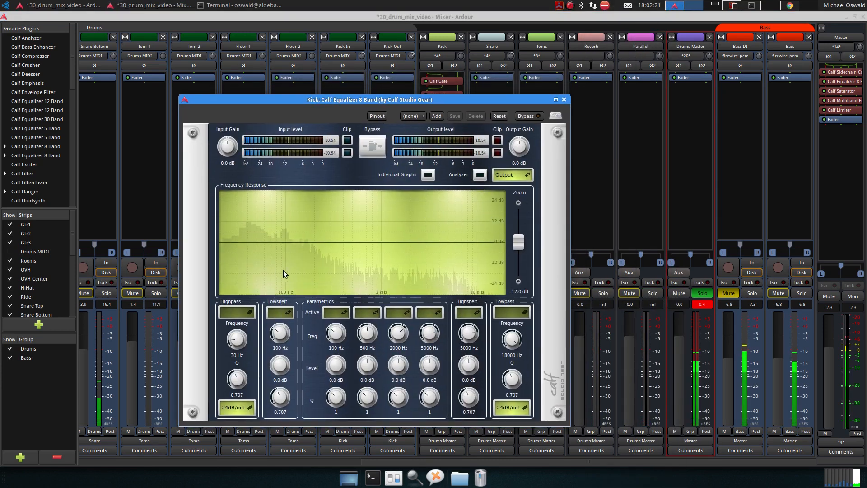
{"action": "key", "text": "space"}
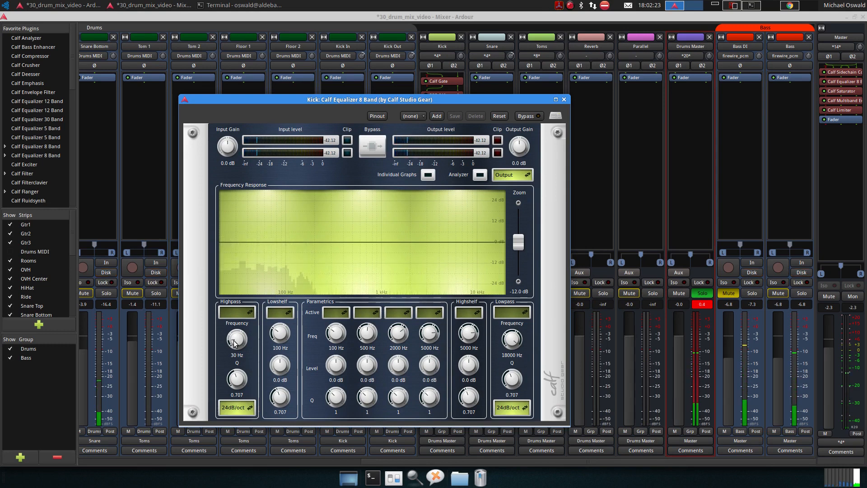
Turn on the equalizer's 30 Hz highpass, raise its Q to 0.985 during playback, and set the graph zoom to -24.1 dB.
{"action": "left_click", "coordinate": [246, 313]}
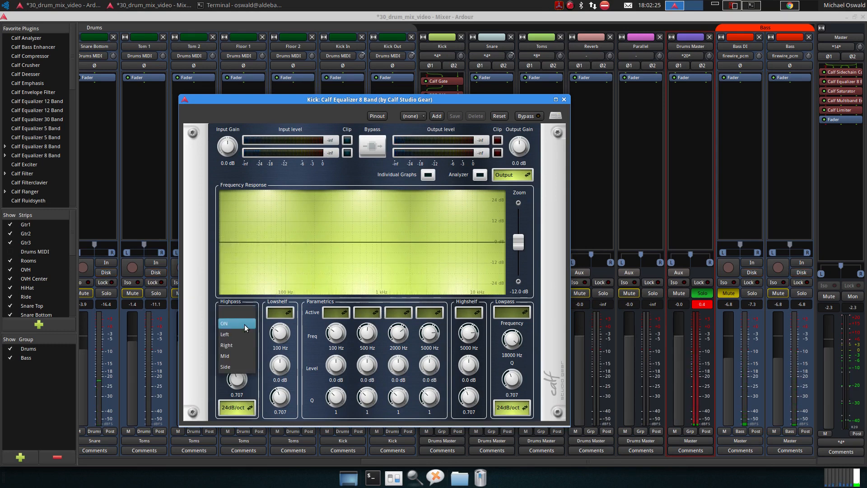
{"action": "left_click", "coordinate": [244, 324]}
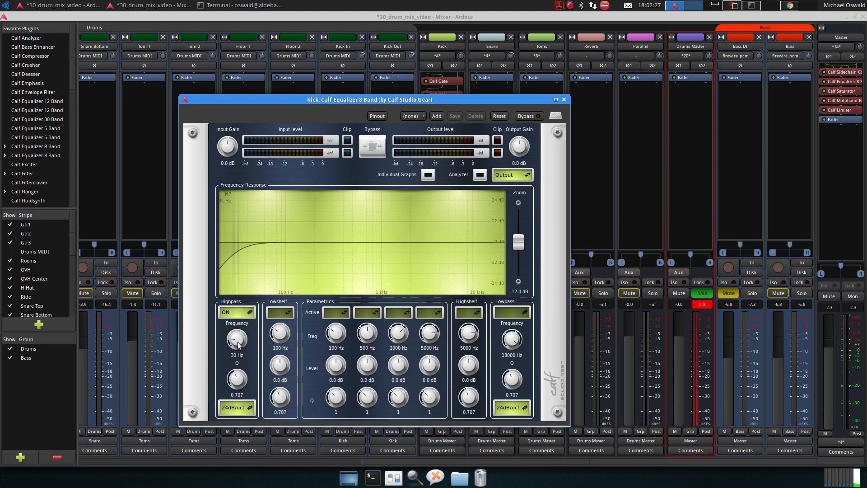
{"action": "key", "text": "space"}
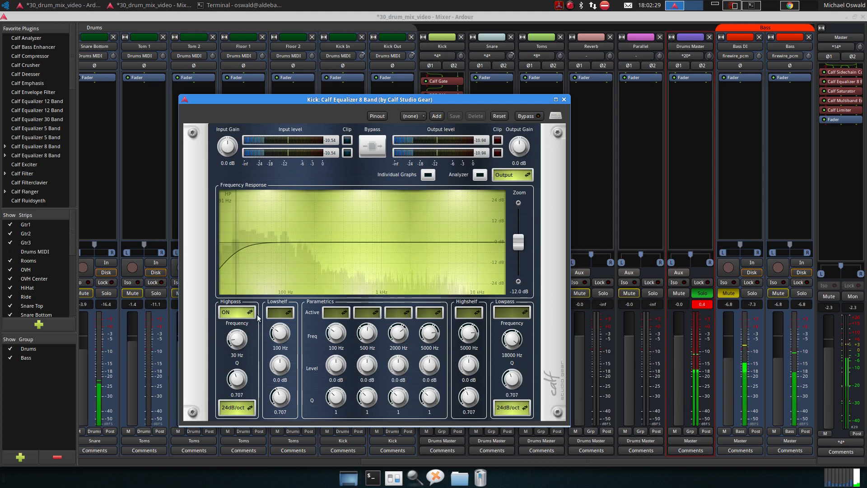
{"action": "scroll", "coordinate": [233, 382], "scroll_direction": "up", "scroll_amount": 1}
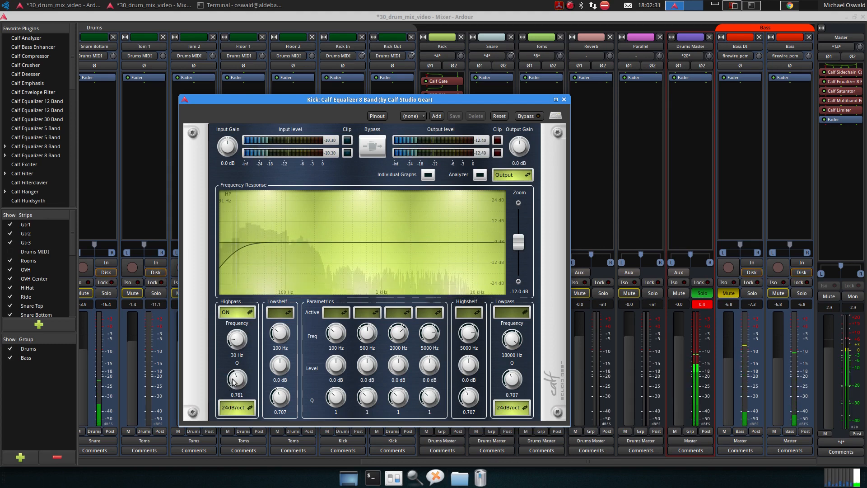
{"action": "mouse_move", "coordinate": [233, 381]}
{"action": "left_mouse_down"}
{"action": "mouse_move", "coordinate": [240, 371]}
{"action": "mouse_move", "coordinate": [239, 379]}
{"action": "left_mouse_up"}
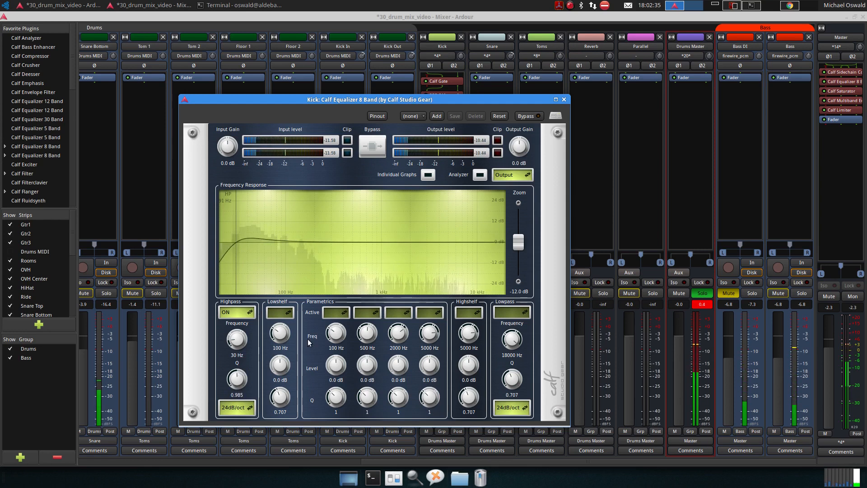
{"action": "left_click_drag", "start_coordinate": [516, 246], "coordinate": [517, 279]}
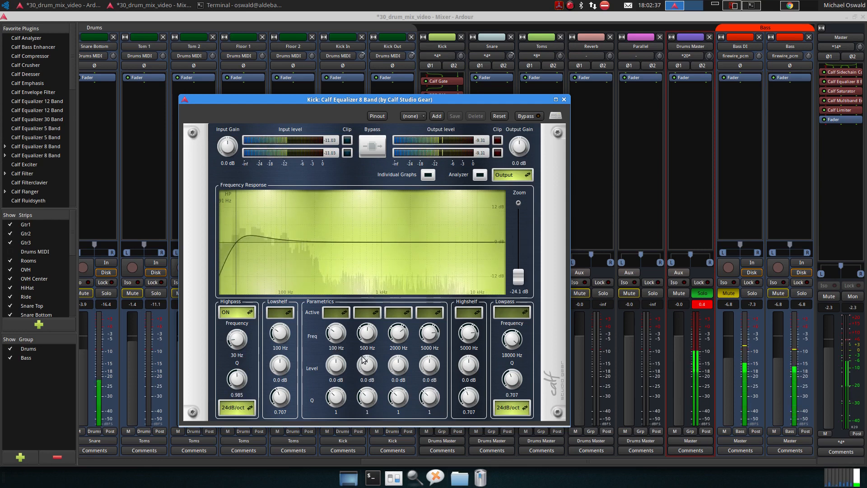
Turn on the second parametric band, sweep it for the unwanted low frequency, and set it to about 125.7 Hz, -8.1 dB, Q 1.355.
{"action": "left_click", "coordinate": [370, 315]}
{"action": "left_click", "coordinate": [369, 327]}
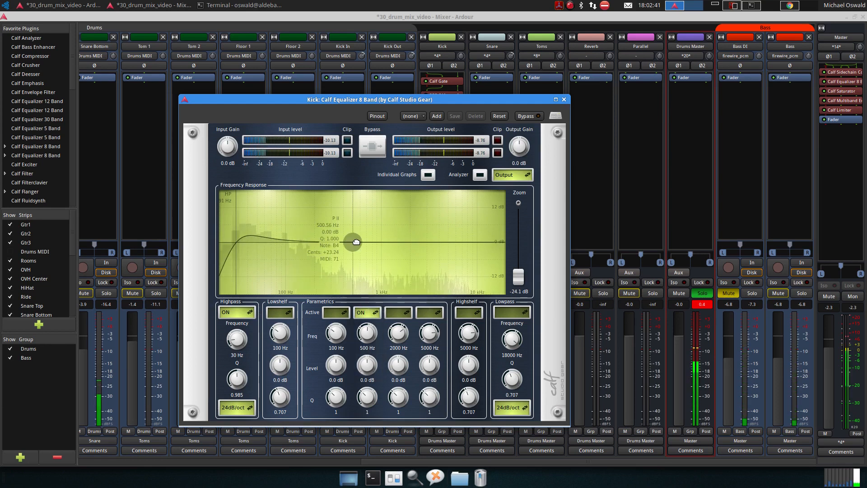
{"action": "left_click_drag", "start_coordinate": [355, 242], "coordinate": [277, 204]}
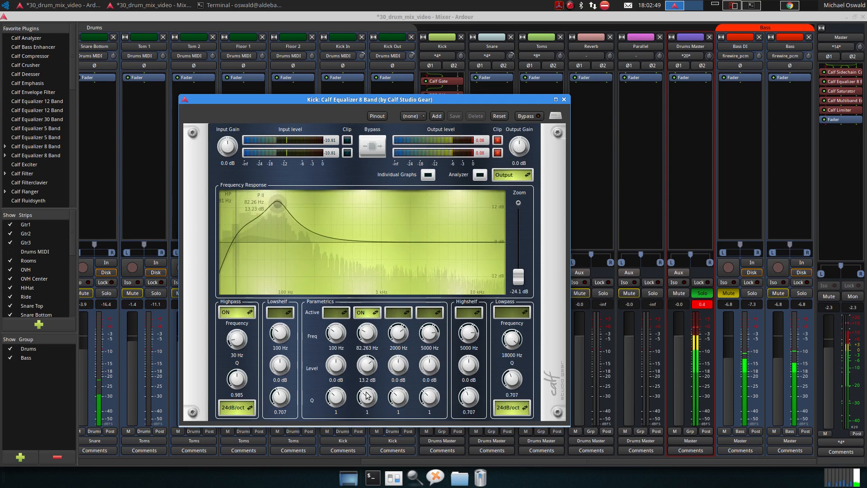
{"action": "left_click_drag", "start_coordinate": [366, 396], "coordinate": [366, 377]}
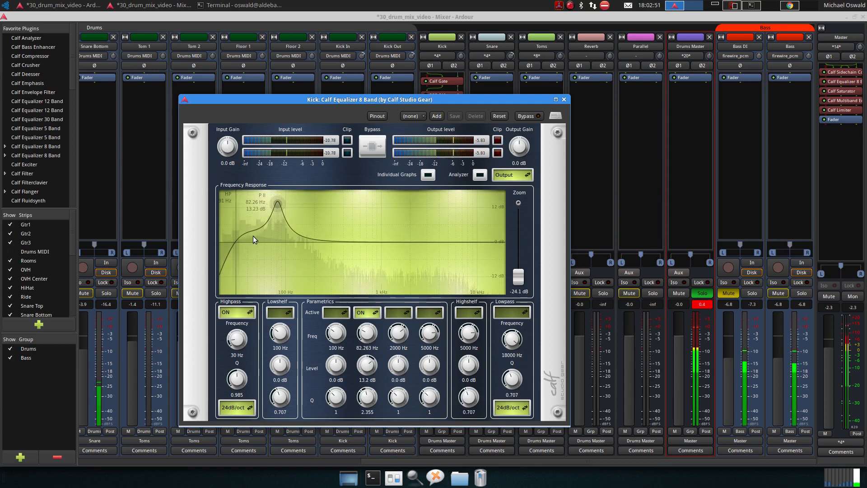
{"action": "left_click_drag", "start_coordinate": [277, 203], "coordinate": [292, 269]}
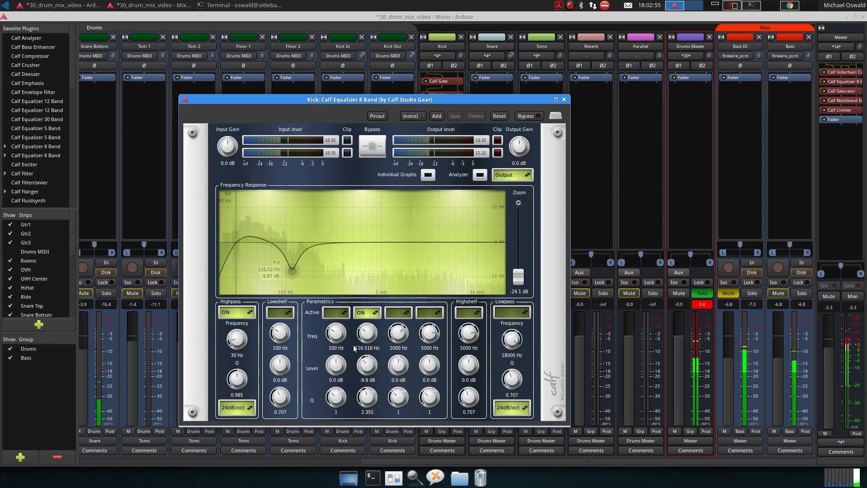
{"action": "left_click_drag", "start_coordinate": [367, 398], "coordinate": [367, 408]}
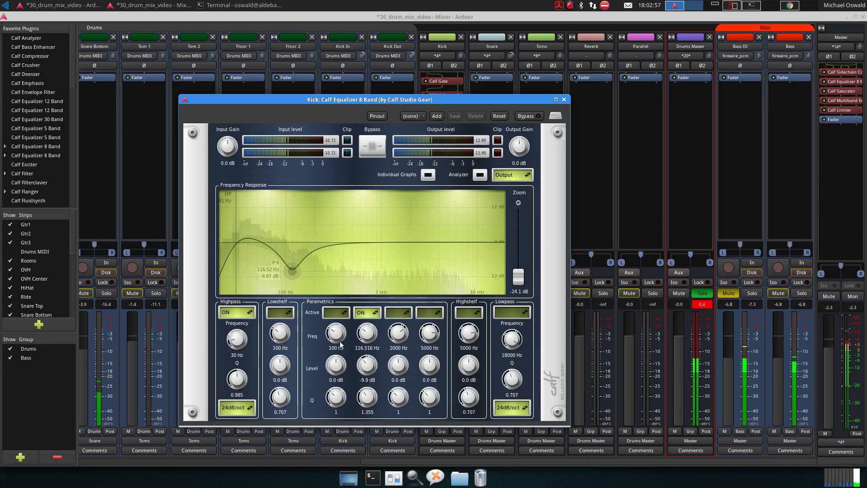
{"action": "left_click_drag", "start_coordinate": [292, 270], "coordinate": [295, 265]}
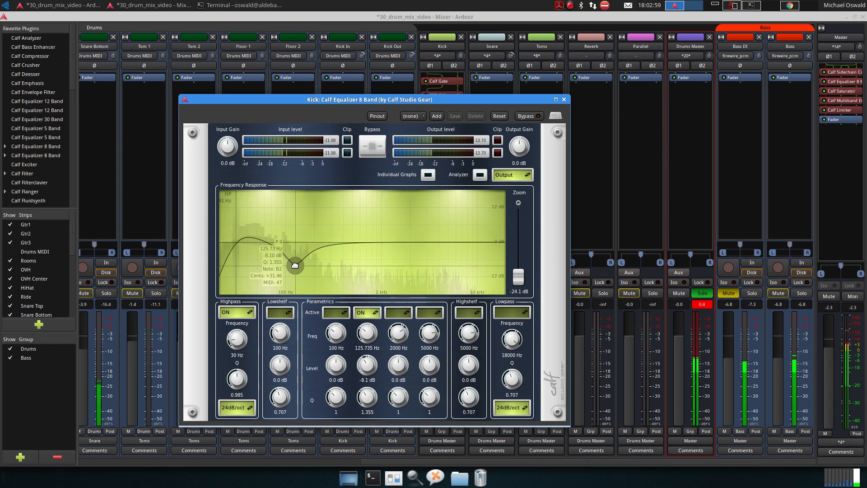
Turn on the third parametric band and sweep it as a boost to about 229 Hz and 11 dB.
{"action": "left_click", "coordinate": [396, 312]}
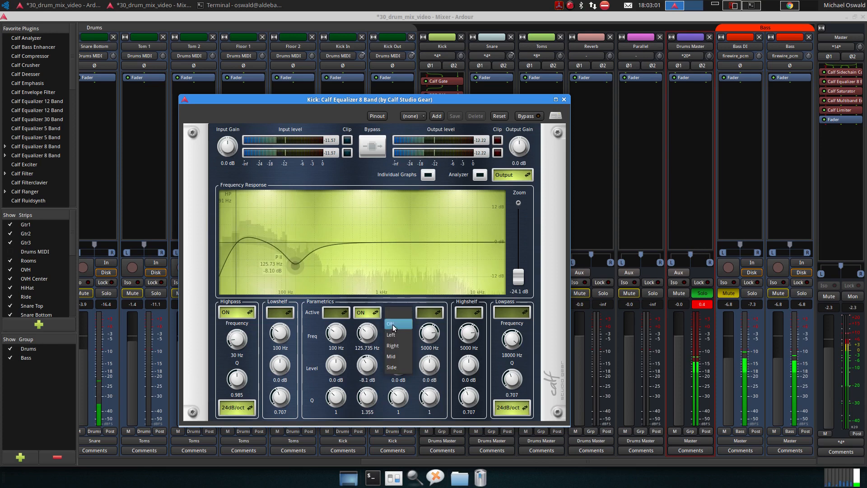
{"action": "left_click", "coordinate": [392, 324]}
{"action": "left_click_drag", "start_coordinate": [406, 242], "coordinate": [319, 211]}
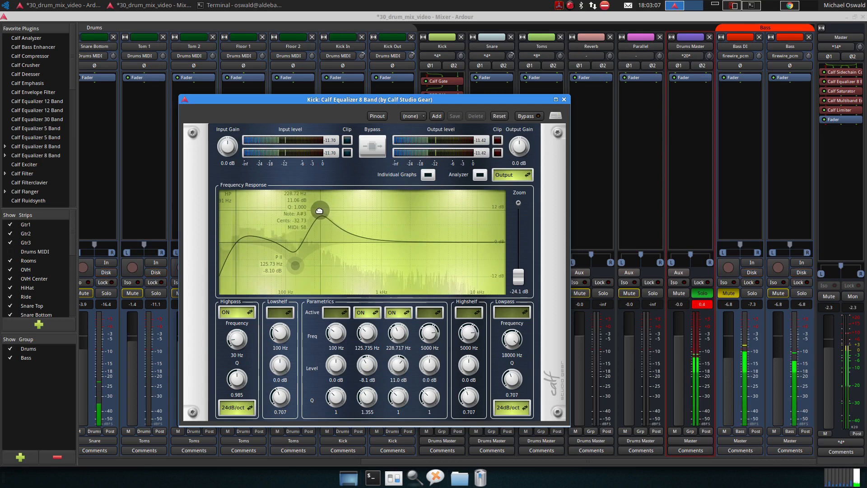
In the editor, set the loop range from bar 17 (00:00:36:26) to 00:00:47:26 and start loop playback.
{"action": "left_click", "coordinate": [64, 5]}
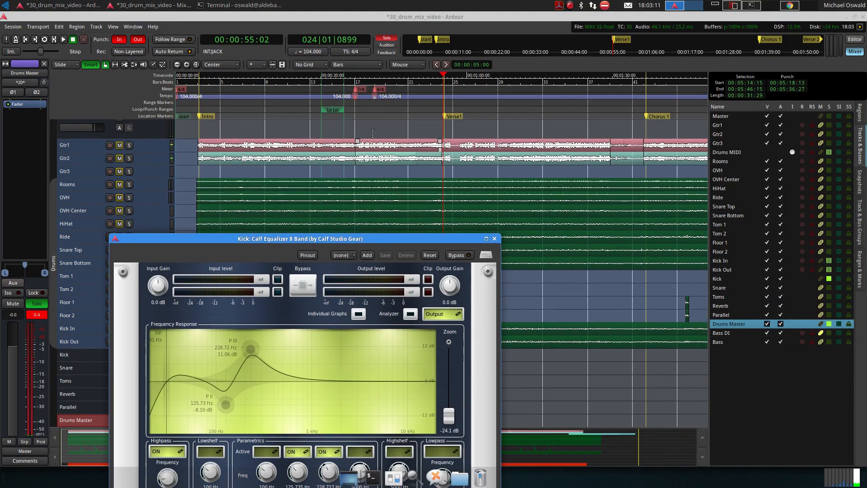
{"action": "left_click", "coordinate": [355, 82]}
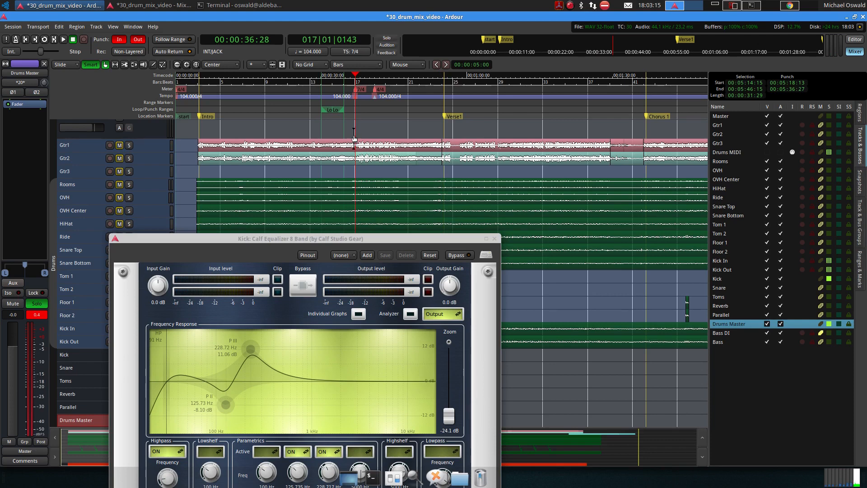
{"action": "left_click_drag", "start_coordinate": [341, 112], "coordinate": [402, 111]}
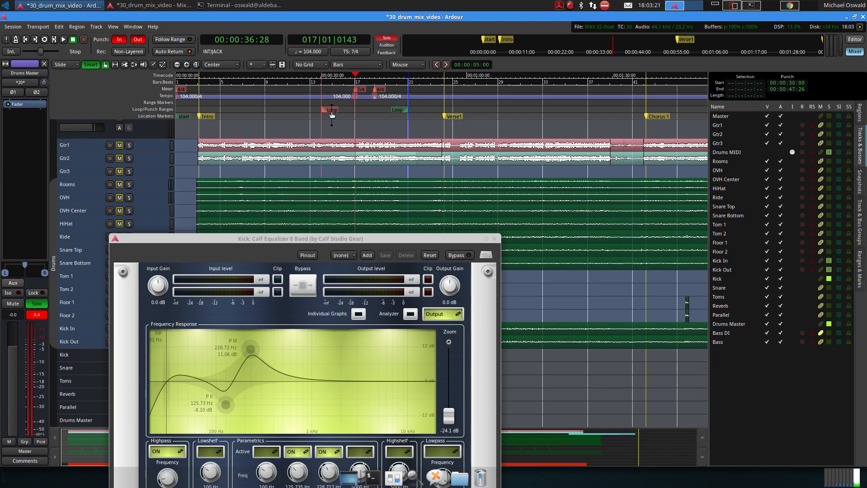
{"action": "left_click_drag", "start_coordinate": [331, 110], "coordinate": [357, 110]}
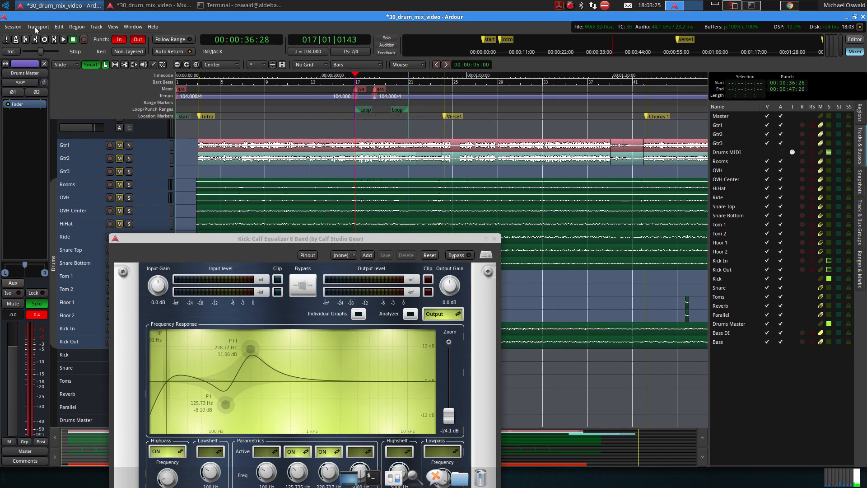
{"action": "left_click", "coordinate": [45, 39]}
Move the equalizer window into full view and set the third parametric band to about 200.7 Hz and -4.9 dB.
{"action": "left_click_drag", "start_coordinate": [303, 239], "coordinate": [383, 123]}
{"action": "left_click_drag", "start_coordinate": [331, 232], "coordinate": [325, 283]}
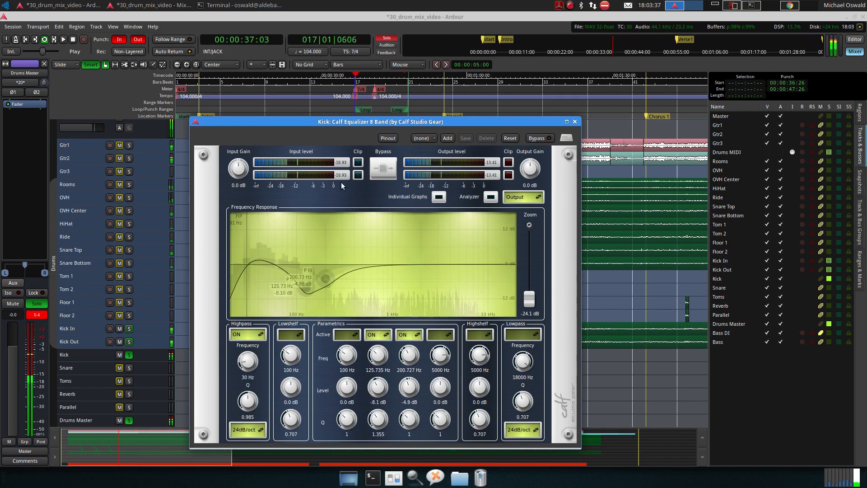
{"action": "left_click_drag", "start_coordinate": [373, 122], "coordinate": [345, 120]}
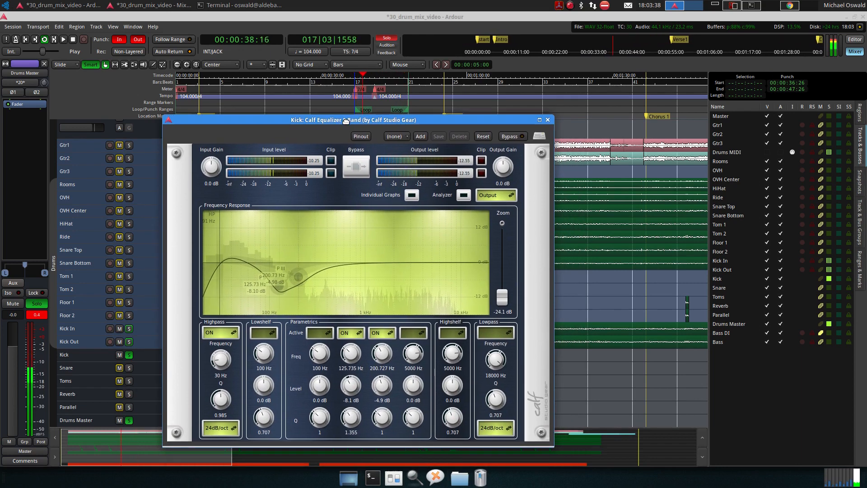
Shorten the loop's end to 00:00:46:20 and set the third parametric band to about 192.18 Hz and -4.8 dB.
{"action": "left_click", "coordinate": [394, 109]}
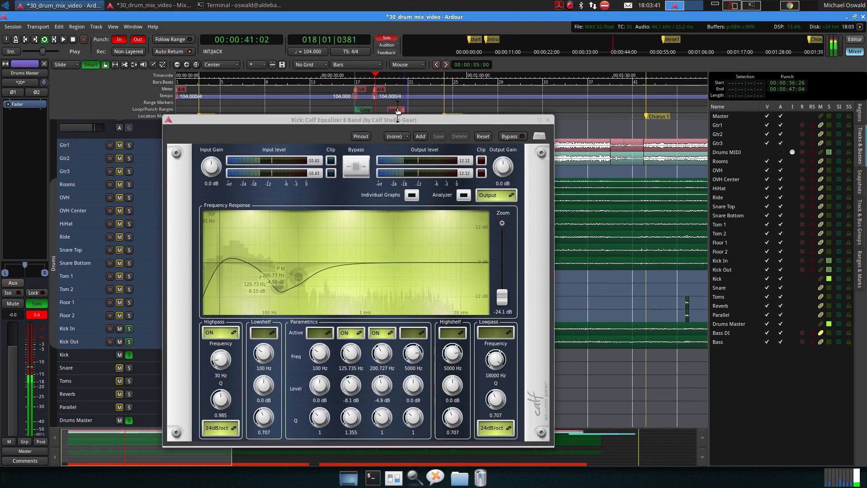
{"action": "left_click_drag", "start_coordinate": [398, 110], "coordinate": [394, 110]}
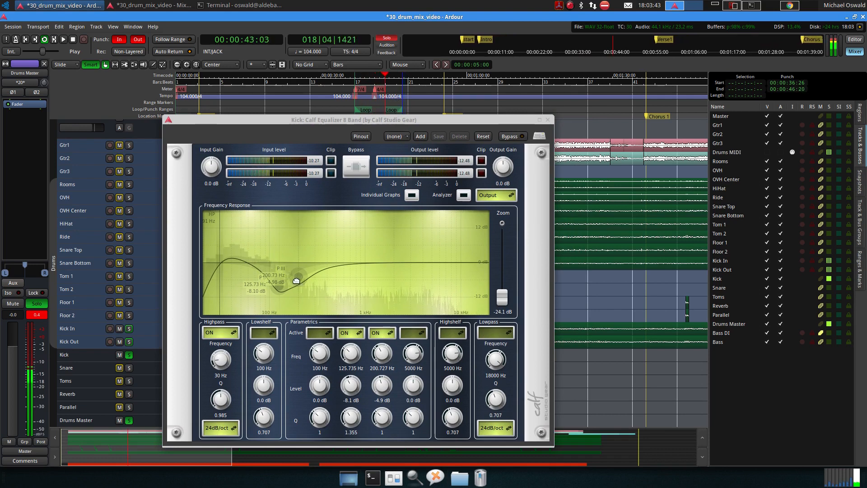
{"action": "left_click_drag", "start_coordinate": [298, 276], "coordinate": [296, 277]}
Turn on the fourth parametric band, sweep it to about 6594 Hz with a 13.1 dB boost, and stop playback.
{"action": "left_click", "coordinate": [408, 339]}
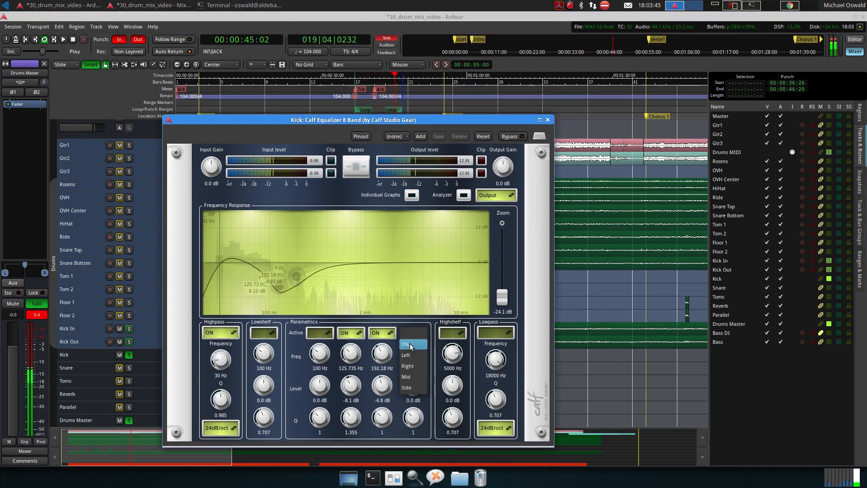
{"action": "left_click", "coordinate": [409, 348]}
{"action": "left_click_drag", "start_coordinate": [431, 262], "coordinate": [443, 225]}
{"action": "key", "text": "space"}
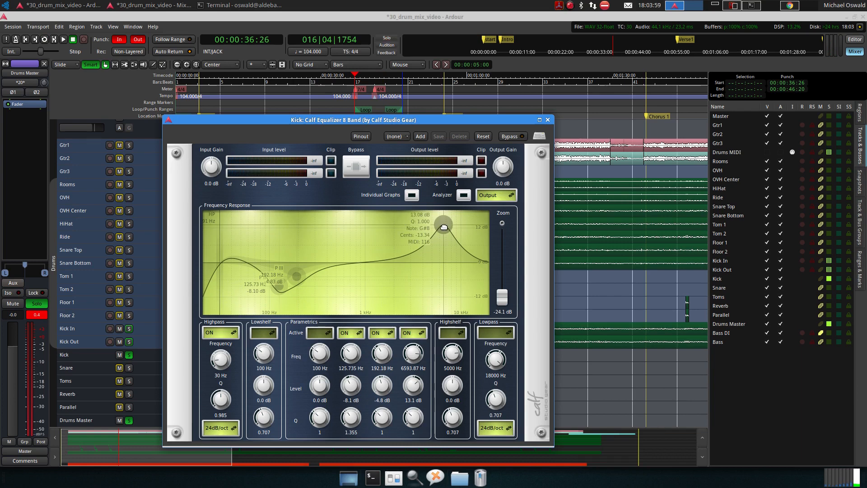
During loop playback, set the fourth parametric band to about 9649 Hz with a 1.8 dB boost.
{"action": "key", "text": "space"}
{"action": "left_click_drag", "start_coordinate": [443, 226], "coordinate": [461, 246]}
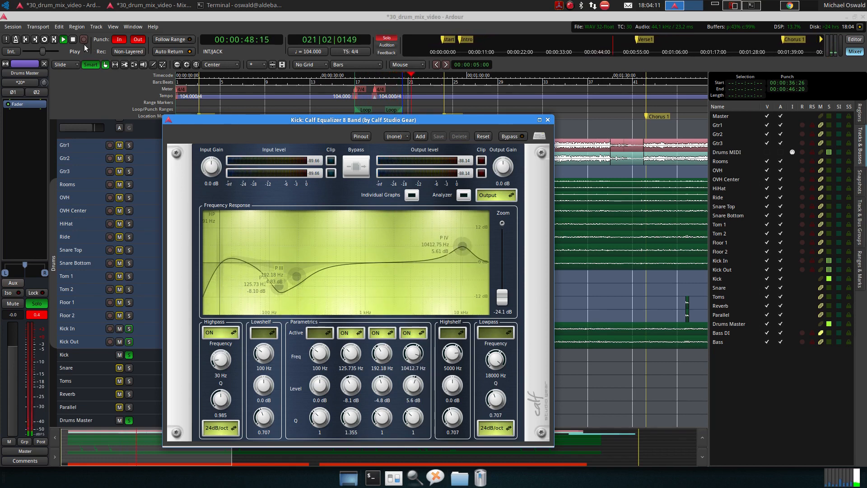
{"action": "left_click", "coordinate": [47, 39]}
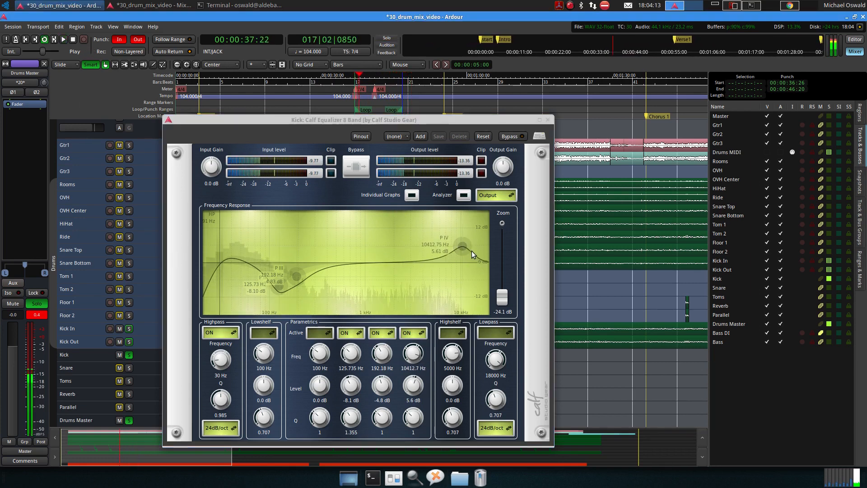
{"action": "mouse_move", "coordinate": [464, 246]}
{"action": "left_mouse_down"}
{"action": "mouse_move", "coordinate": [474, 244]}
{"action": "mouse_move", "coordinate": [462, 246]}
{"action": "mouse_move", "coordinate": [459, 258]}
{"action": "left_mouse_up"}
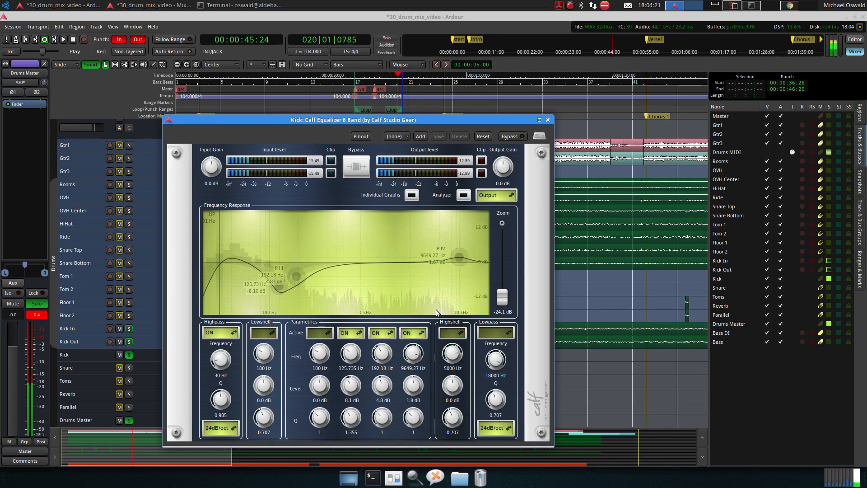
Turn on the first parametric band at about 643 Hz and -1.5 dB, and set the third band to about 214 Hz and -6.5 dB.
{"action": "left_click", "coordinate": [309, 331]}
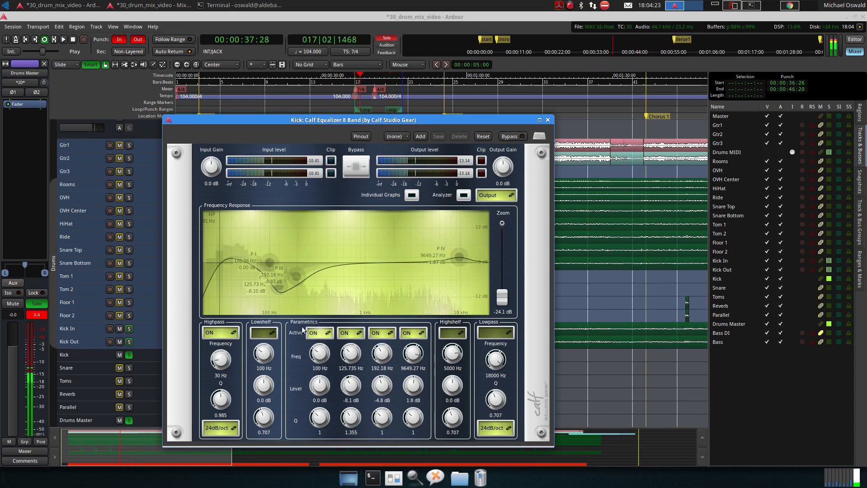
{"action": "left_click_drag", "start_coordinate": [274, 262], "coordinate": [346, 236]}
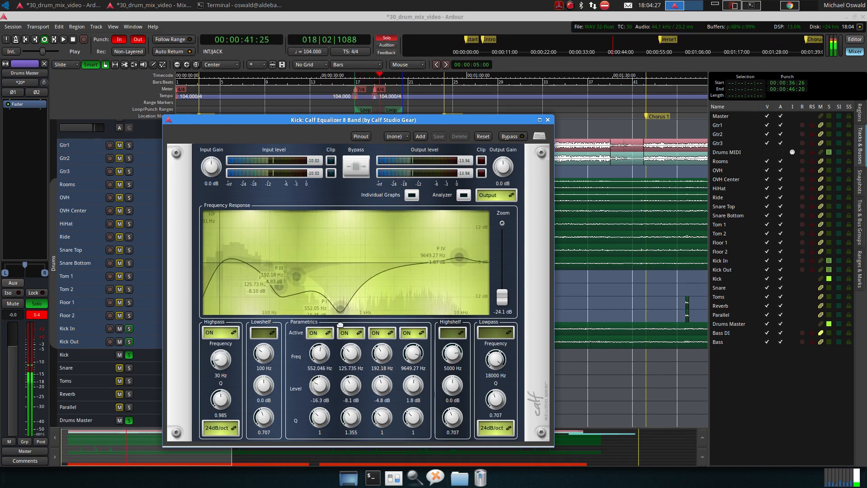
{"action": "left_click_drag", "start_coordinate": [332, 304], "coordinate": [346, 266]}
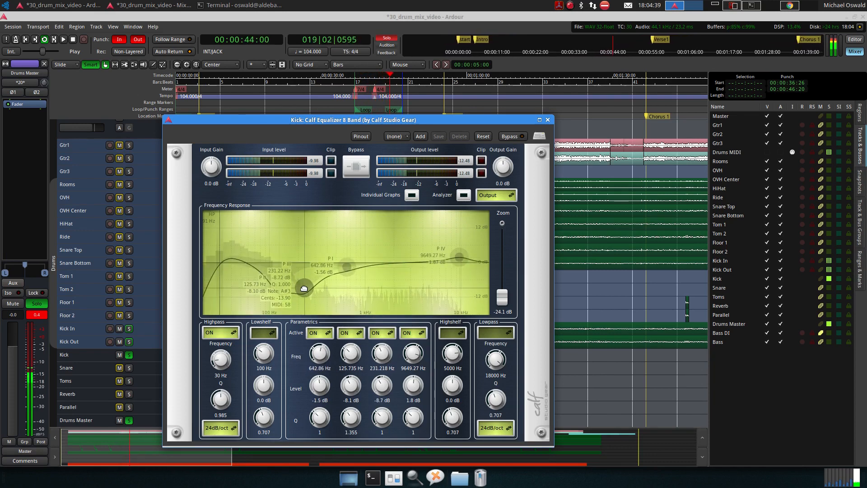
{"action": "left_click_drag", "start_coordinate": [305, 294], "coordinate": [300, 282]}
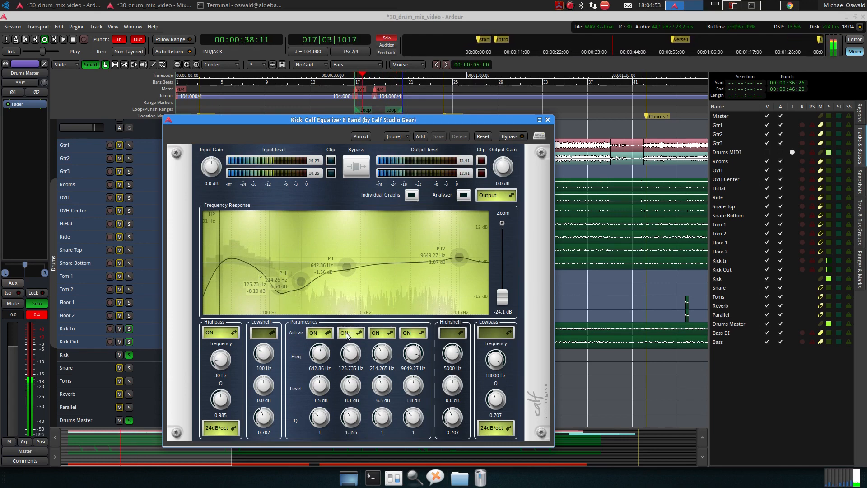
Try the equalizer's high shelf at about 1887 Hz with a 0.9 dB boost and switch it off again.
{"action": "left_click", "coordinate": [452, 332]}
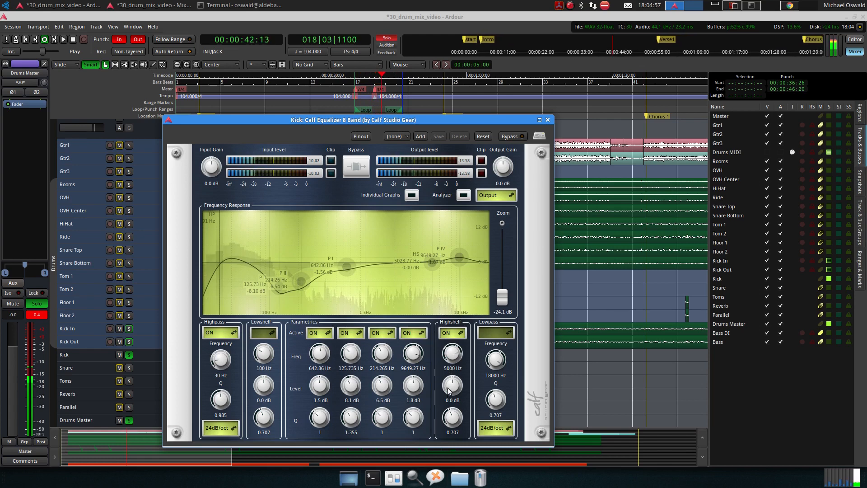
{"action": "left_click_drag", "start_coordinate": [448, 391], "coordinate": [448, 378]}
{"action": "left_click_drag", "start_coordinate": [432, 242], "coordinate": [391, 260]}
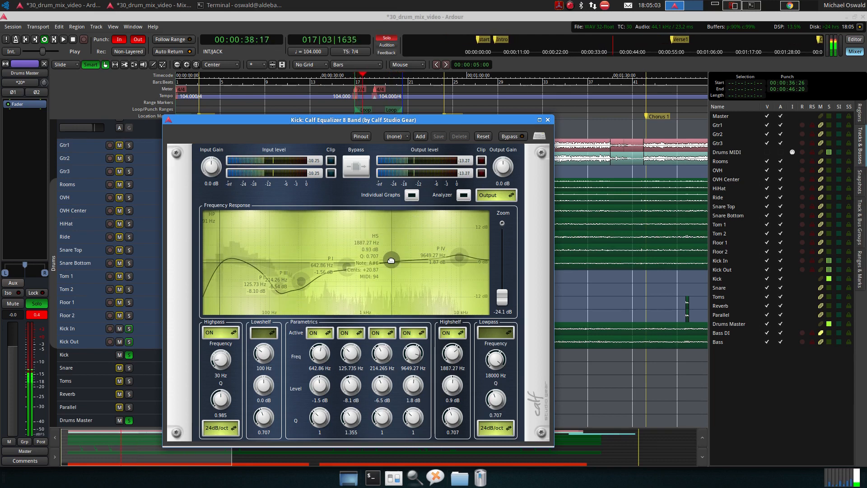
{"action": "left_click", "coordinate": [452, 332]}
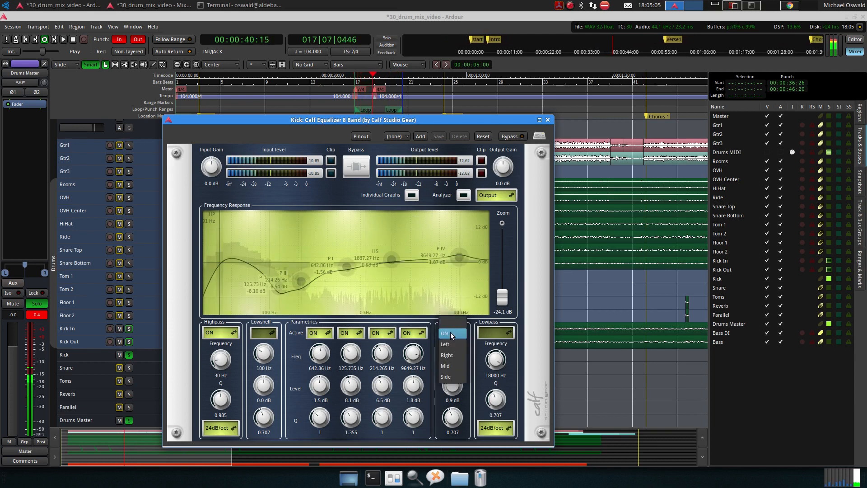
{"action": "left_click", "coordinate": [452, 350]}
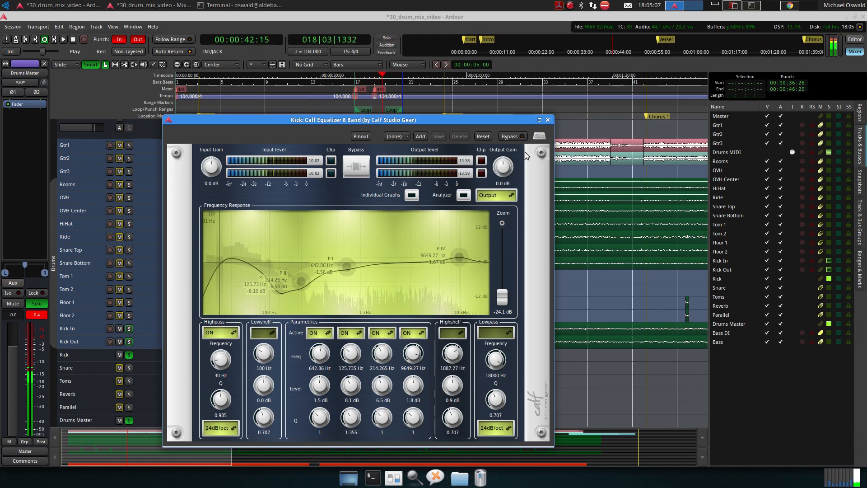
Compare the sound with the equalizer bypassed, set the second parametric band to about 114 Hz and -8.7 dB, and close the equalizer with playback stopped.
{"action": "left_click", "coordinate": [516, 137]}
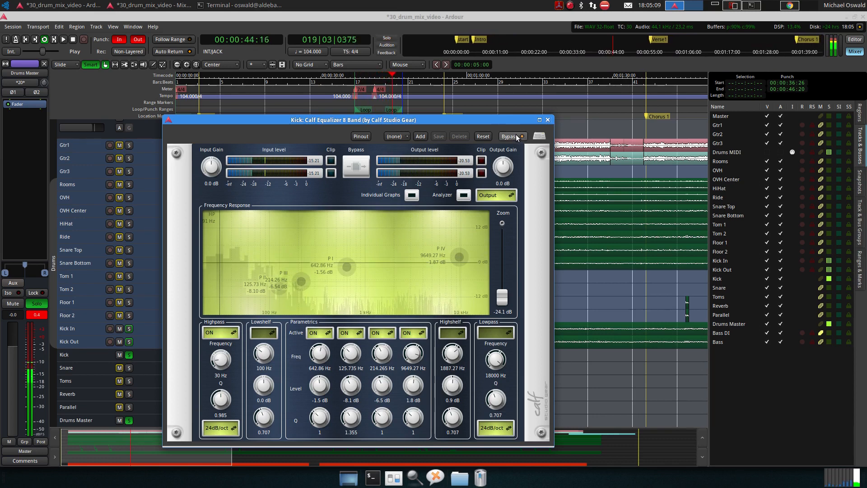
{"action": "left_click", "coordinate": [516, 137]}
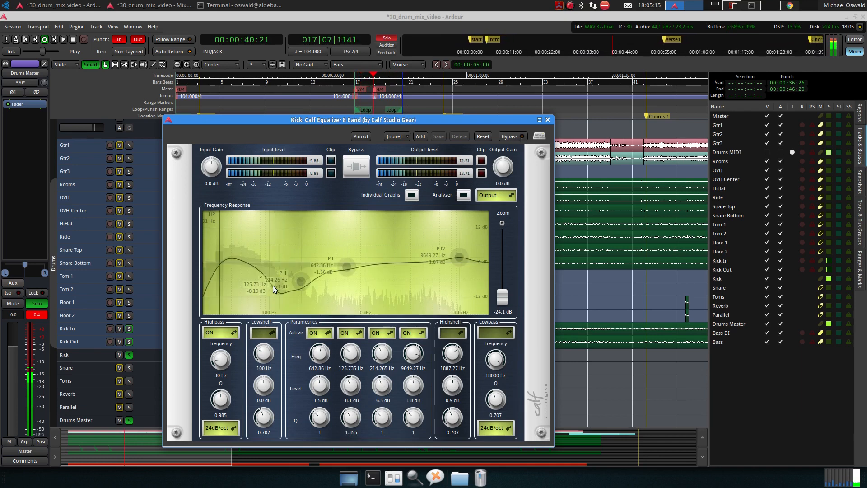
{"action": "mouse_move", "coordinate": [275, 286]}
{"action": "left_mouse_down"}
{"action": "mouse_move", "coordinate": [259, 290]}
{"action": "mouse_move", "coordinate": [274, 288]}
{"action": "left_mouse_up"}
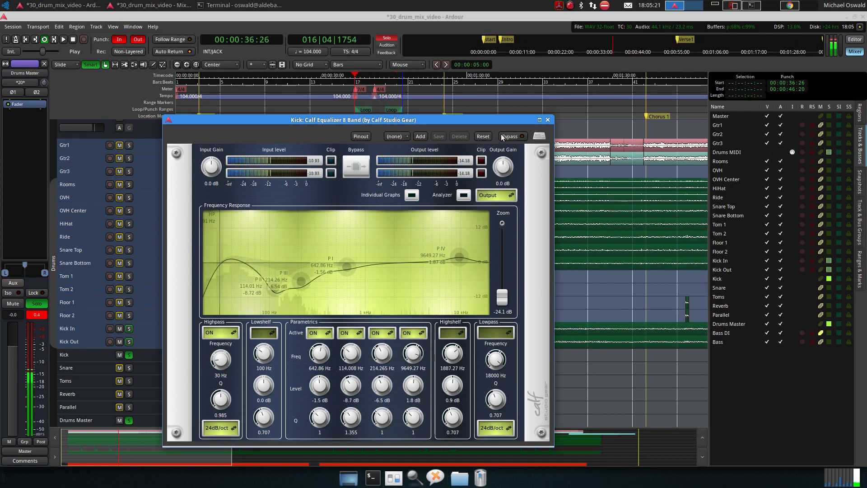
{"action": "left_click", "coordinate": [547, 120]}
{"action": "key", "text": "space"}
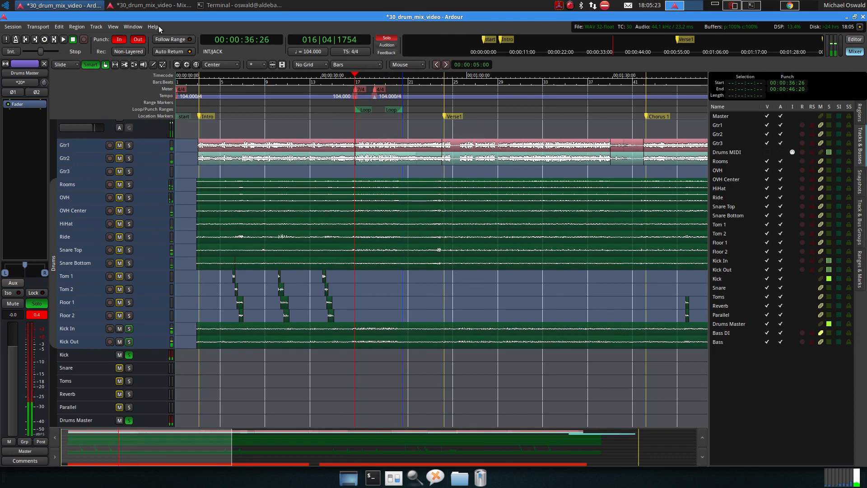
Insert a Calf Compressor after the equalizer on the Kick bus in the mixer and move its window clear of the Kick plugin list.
{"action": "key", "text": "alt+m"}
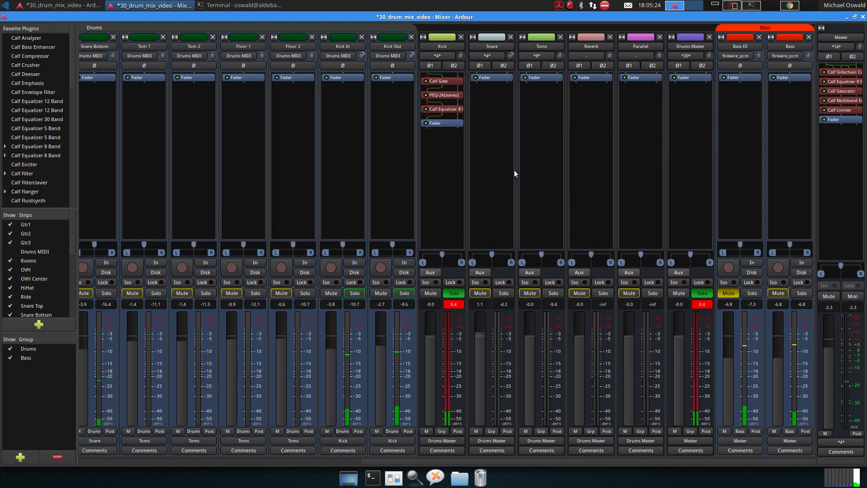
{"action": "right_click", "coordinate": [455, 117]}
{"action": "mouse_move", "coordinate": [486, 123]}
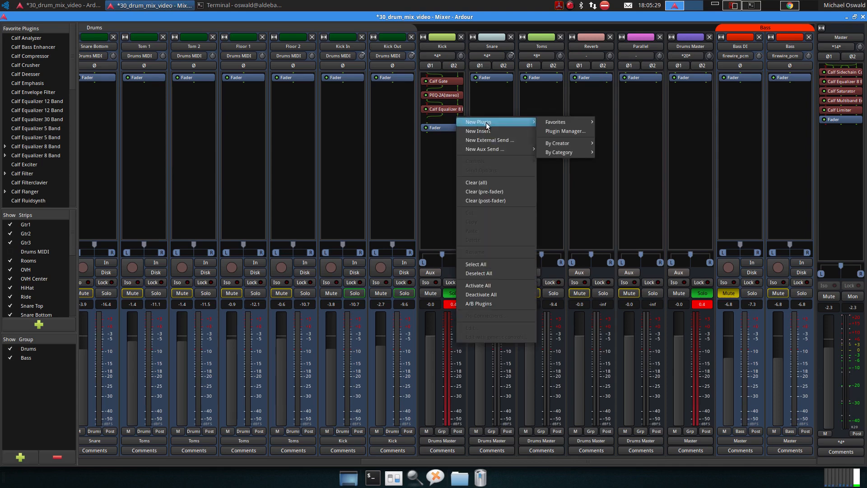
{"action": "mouse_move", "coordinate": [576, 125]}
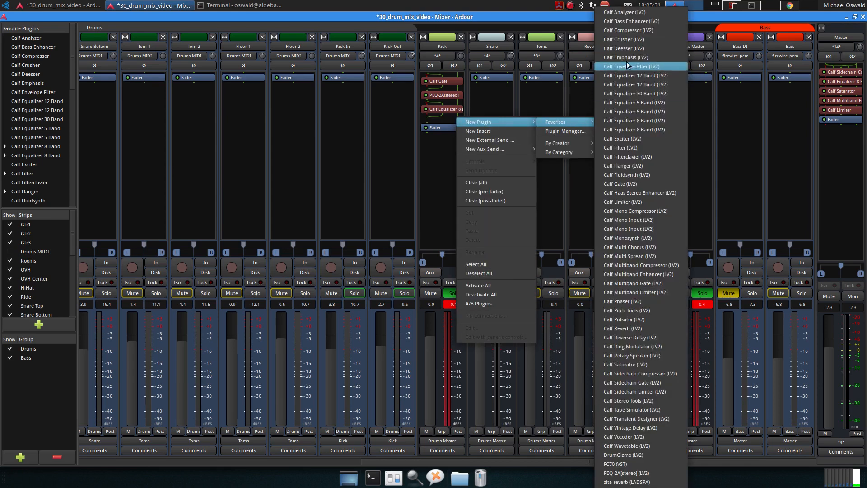
{"action": "left_click", "coordinate": [636, 31]}
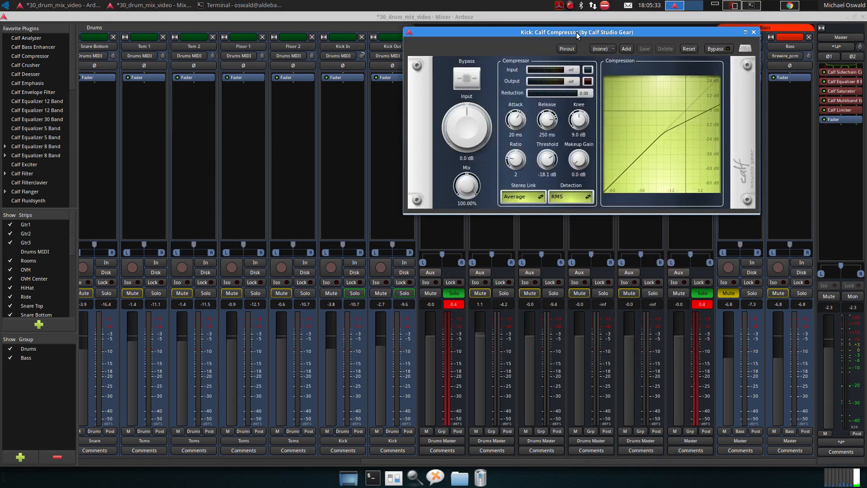
{"action": "left_click_drag", "start_coordinate": [576, 32], "coordinate": [423, 136]}
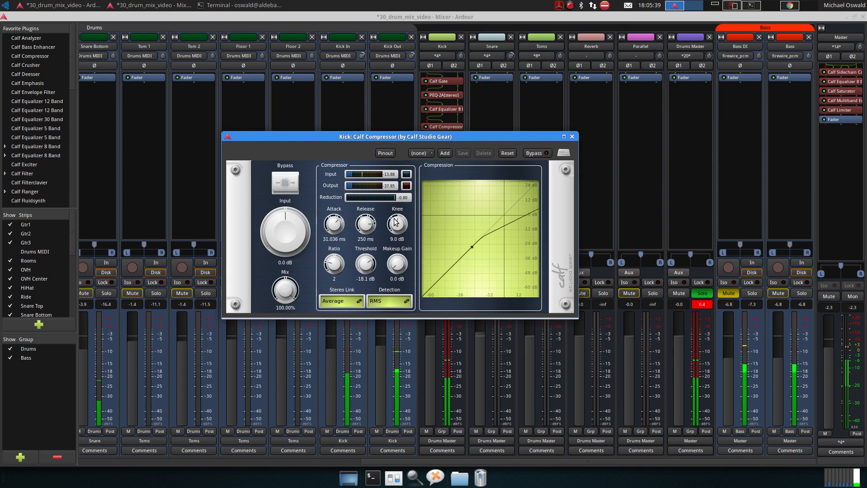
Set the compressor's knee to 0 dB, ratio to about 12.7, threshold to -37.8 dB, attack to 0.01 ms and release to about 139 ms.
{"action": "left_click_drag", "start_coordinate": [393, 224], "coordinate": [394, 280]}
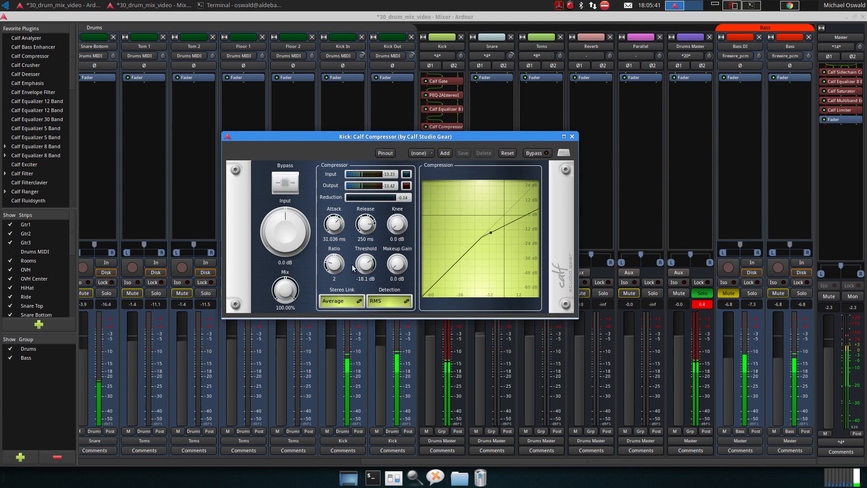
{"action": "left_click_drag", "start_coordinate": [335, 268], "coordinate": [323, 305]}
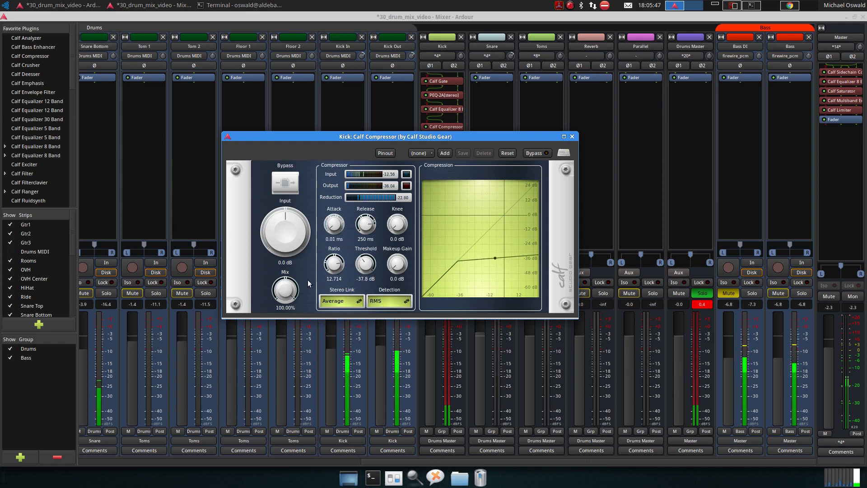
{"action": "left_click_drag", "start_coordinate": [364, 226], "coordinate": [362, 232]}
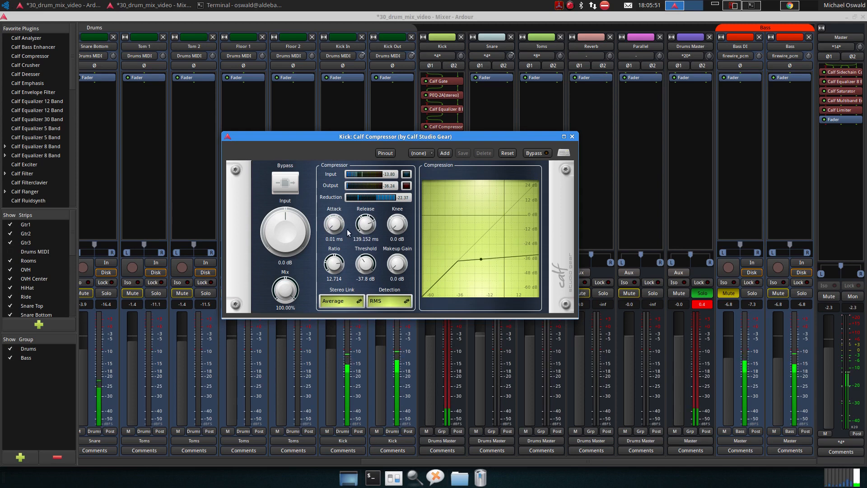
Set the compressor's attack to about 34.8 ms, threshold to -21.2 dB and knee to 2.3 dB.
{"action": "left_click_drag", "start_coordinate": [334, 225], "coordinate": [336, 206]}
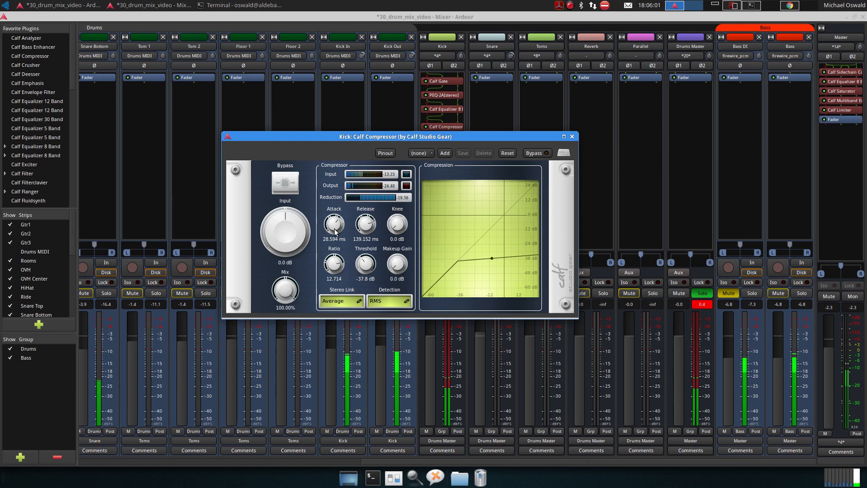
{"action": "scroll", "coordinate": [333, 226], "scroll_direction": "up", "scroll_amount": 1}
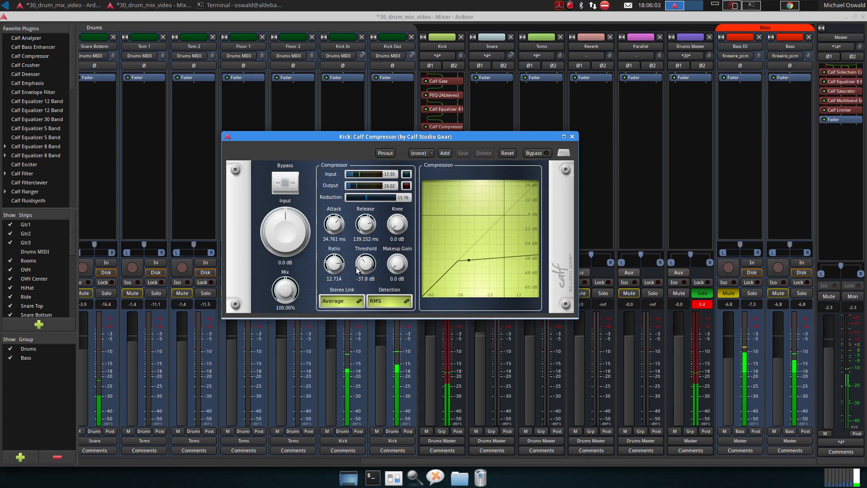
{"action": "left_click_drag", "start_coordinate": [360, 267], "coordinate": [364, 240]}
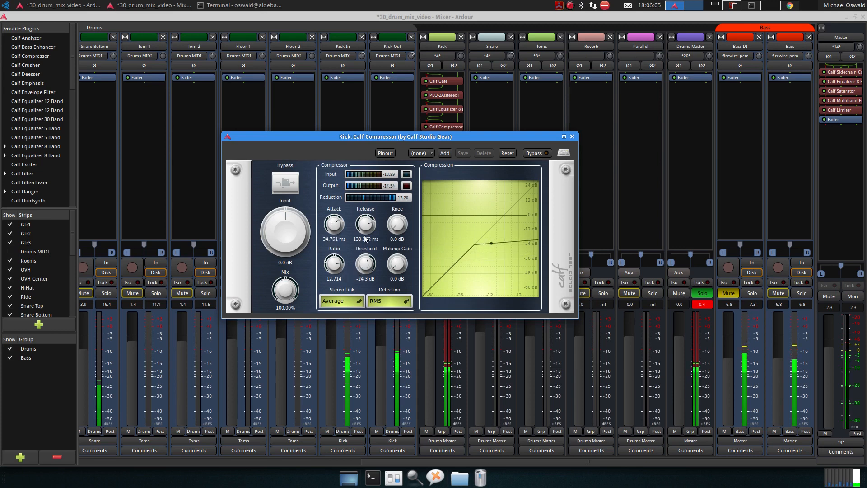
{"action": "scroll", "coordinate": [365, 263], "scroll_direction": "up", "scroll_amount": 3}
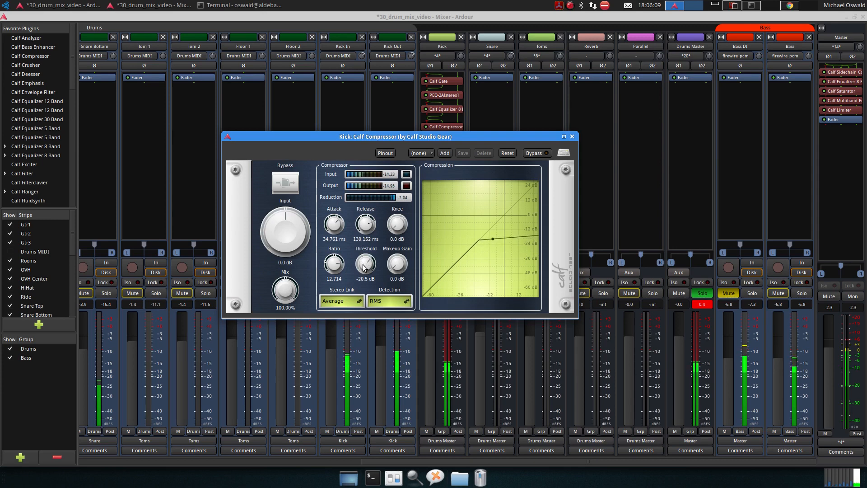
{"action": "scroll", "coordinate": [364, 266], "scroll_direction": "down", "scroll_amount": 1}
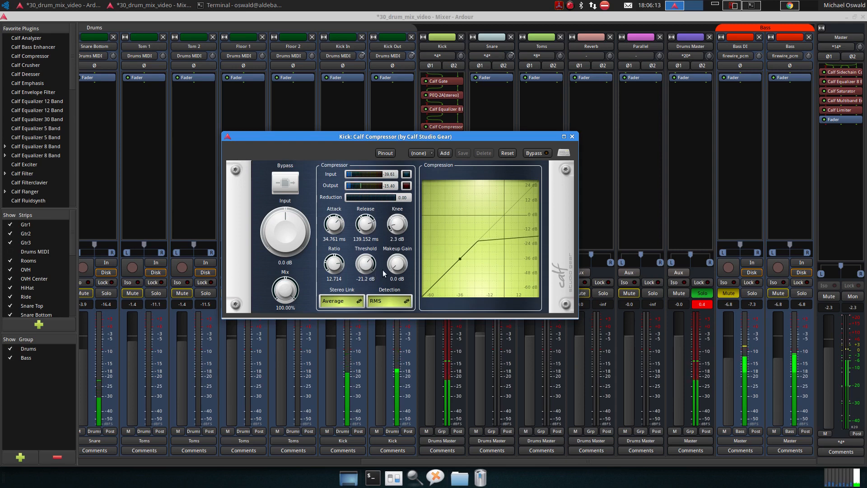
Set the compressor's ratio to about 3.5, threshold to -23.8 dB and makeup gain to 2.2 dB, and close its window.
{"action": "left_click_drag", "start_coordinate": [334, 264], "coordinate": [342, 309]}
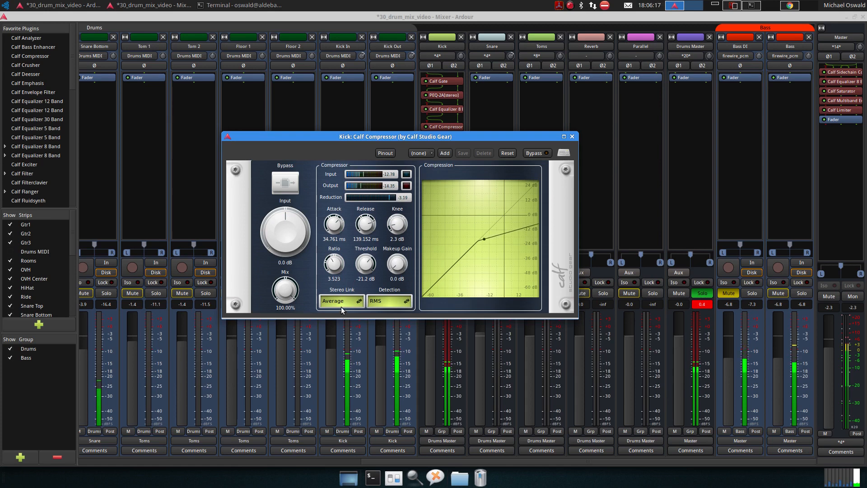
{"action": "scroll", "coordinate": [362, 270], "scroll_direction": "down", "scroll_amount": 2}
{"action": "scroll", "coordinate": [362, 271], "scroll_direction": "down", "scroll_amount": 1}
{"action": "scroll", "coordinate": [362, 271], "scroll_direction": "up", "scroll_amount": 2}
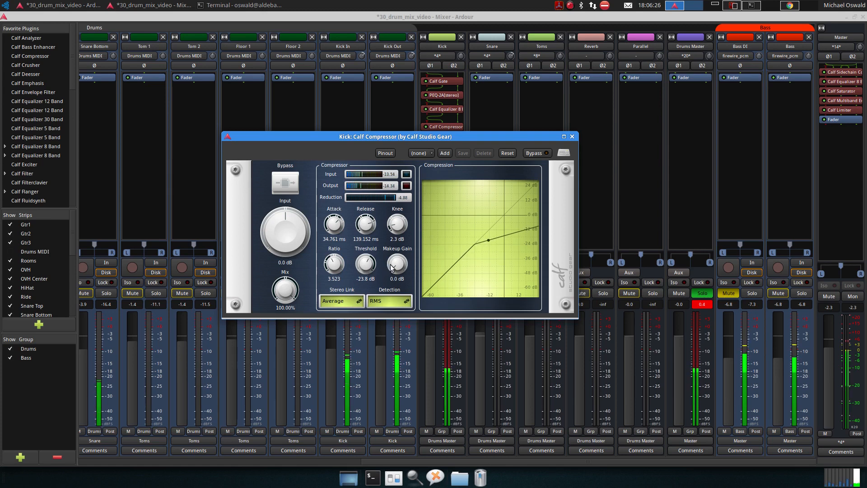
{"action": "left_click_drag", "start_coordinate": [394, 266], "coordinate": [394, 260]}
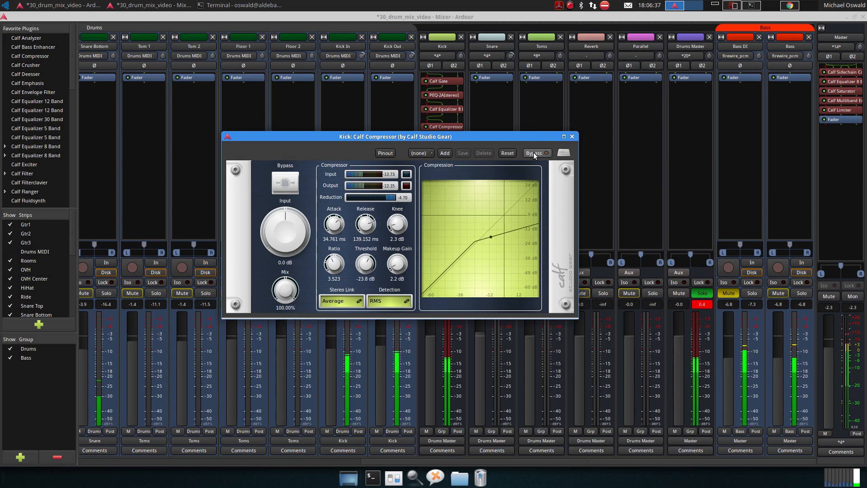
{"action": "left_click", "coordinate": [571, 137]}
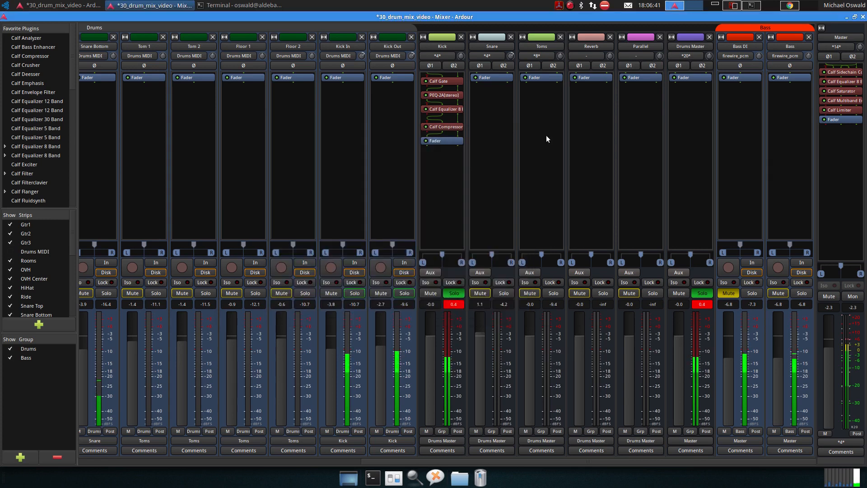
Set the Kick equalizer's highpass to about 38.3 Hz with a 36dB/oct slope and a Q of 0.915, and close the equalizer.
{"action": "double_click", "coordinate": [434, 109]}
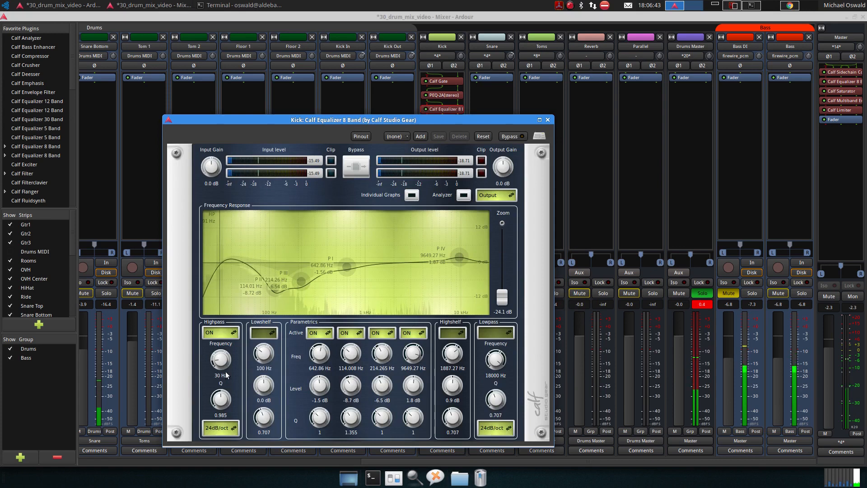
{"action": "left_click_drag", "start_coordinate": [218, 366], "coordinate": [221, 361]}
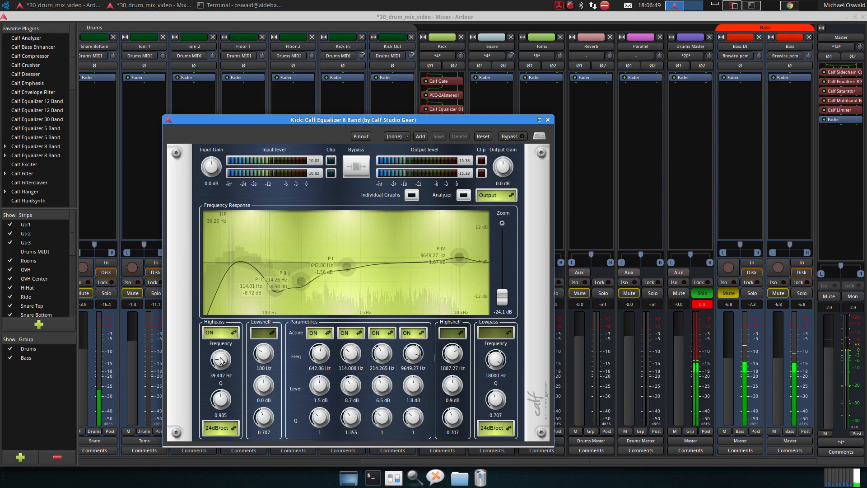
{"action": "left_click", "coordinate": [220, 427]}
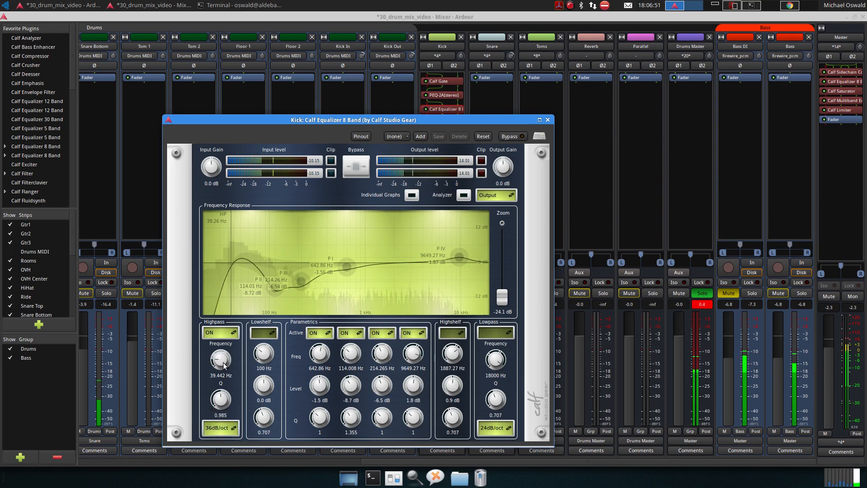
{"action": "left_click_drag", "start_coordinate": [220, 361], "coordinate": [221, 362]}
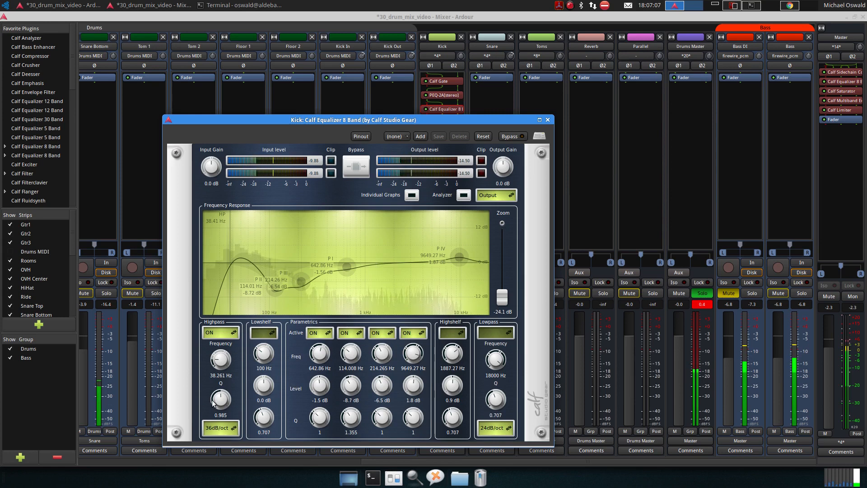
{"action": "left_click_drag", "start_coordinate": [219, 398], "coordinate": [217, 397]}
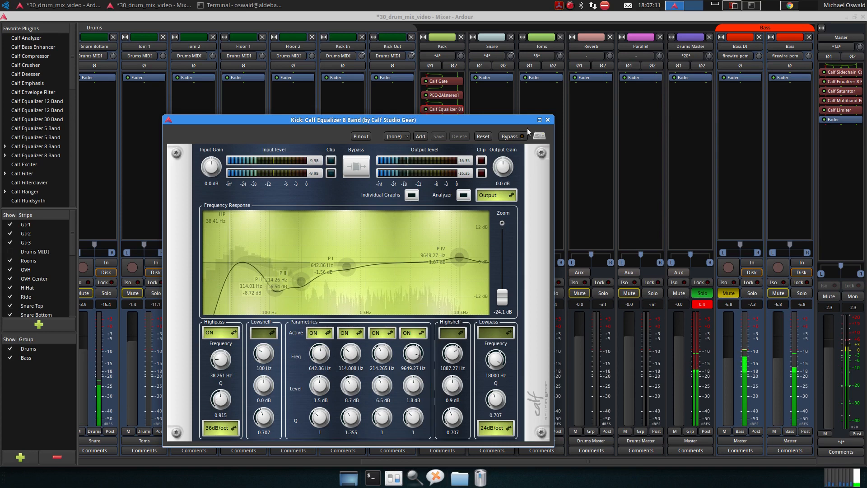
{"action": "left_click", "coordinate": [547, 120]}
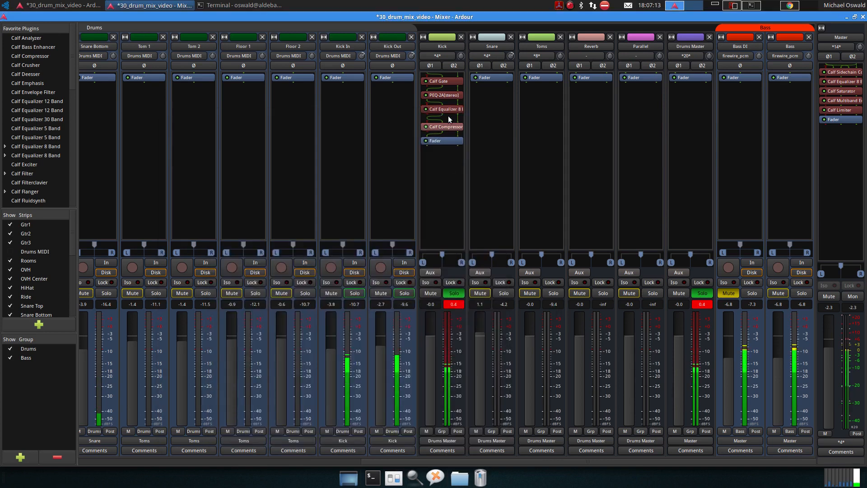
Add a Calf Saturator plugin to the Kick bus after the Calf Compressor.
{"action": "right_click", "coordinate": [445, 131]}
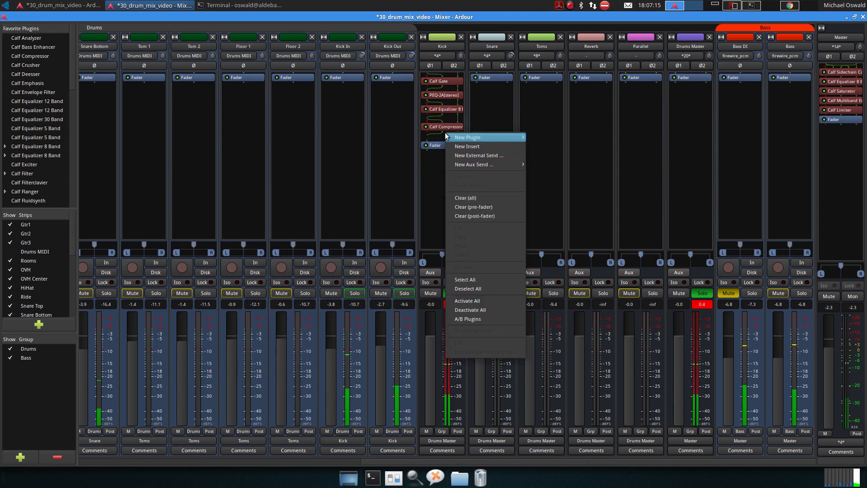
{"action": "mouse_move", "coordinate": [481, 137]}
{"action": "mouse_move", "coordinate": [532, 137]}
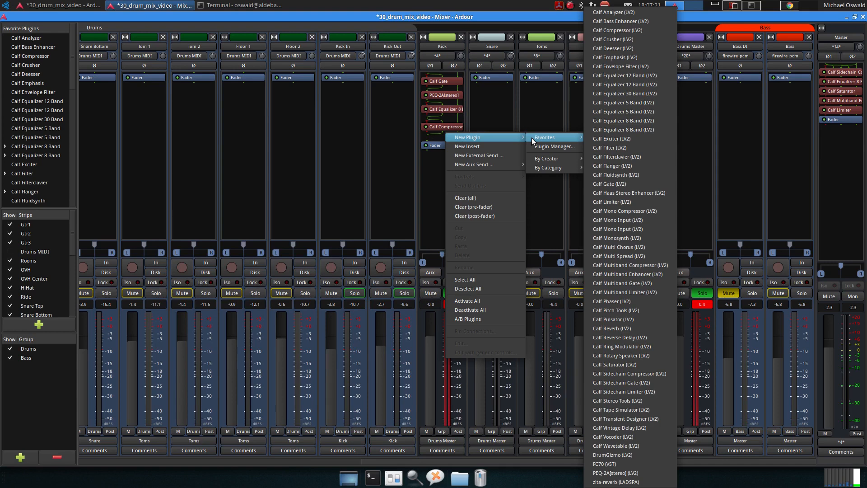
{"action": "left_click", "coordinate": [647, 365]}
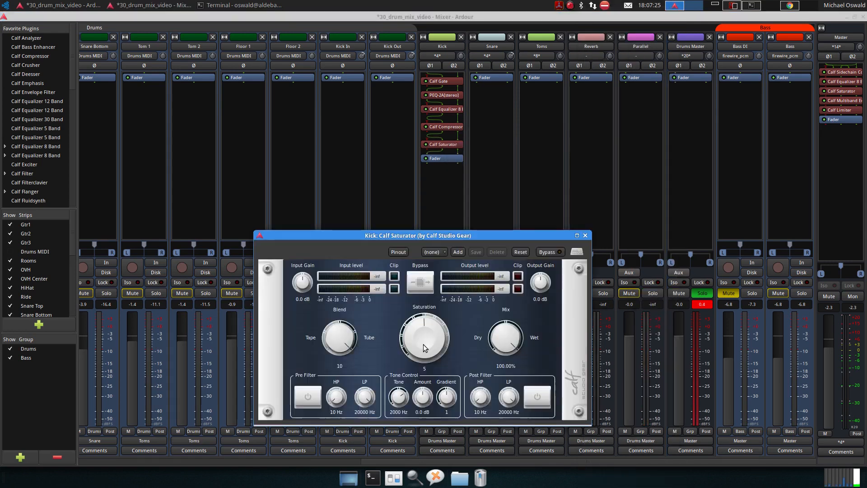
{"action": "left_click_drag", "start_coordinate": [433, 240], "coordinate": [368, 178]}
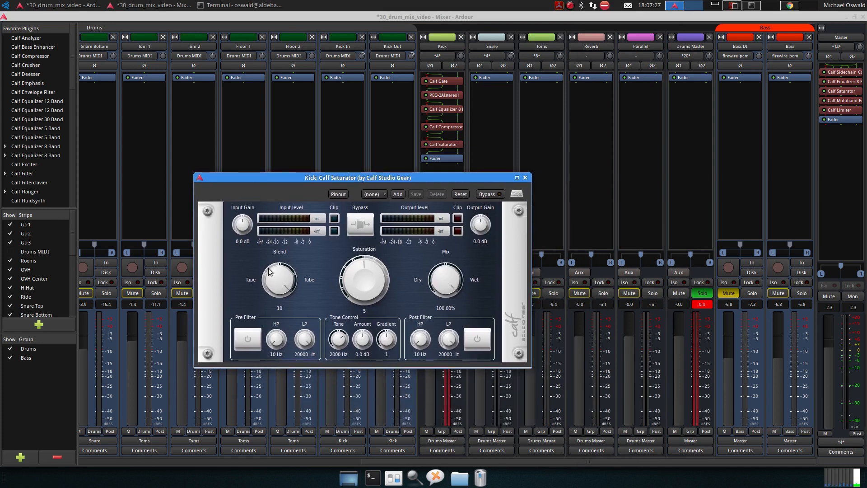
Set the saturator's blend fully to tape at -10 and its saturation to about 5.5 during playback, and close its window.
{"action": "left_click_drag", "start_coordinate": [271, 275], "coordinate": [310, 331]}
{"action": "key", "text": "space"}
{"action": "left_click_drag", "start_coordinate": [354, 289], "coordinate": [330, 55]}
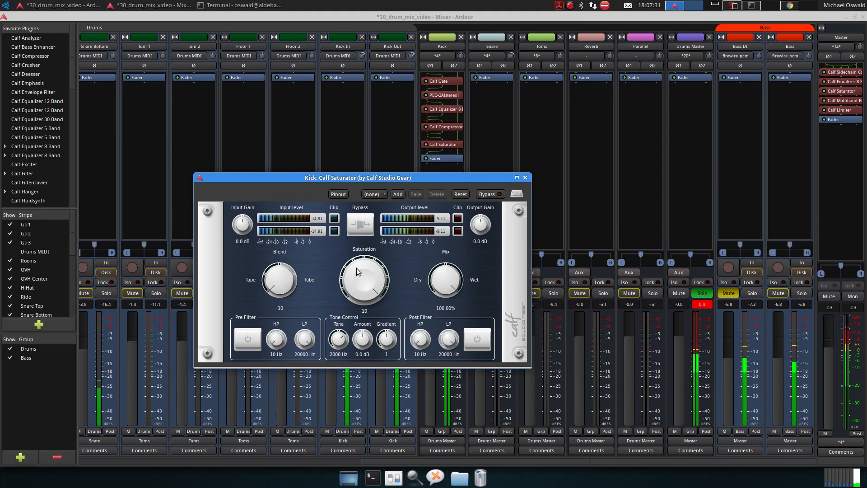
{"action": "left_click_drag", "start_coordinate": [359, 267], "coordinate": [354, 302]}
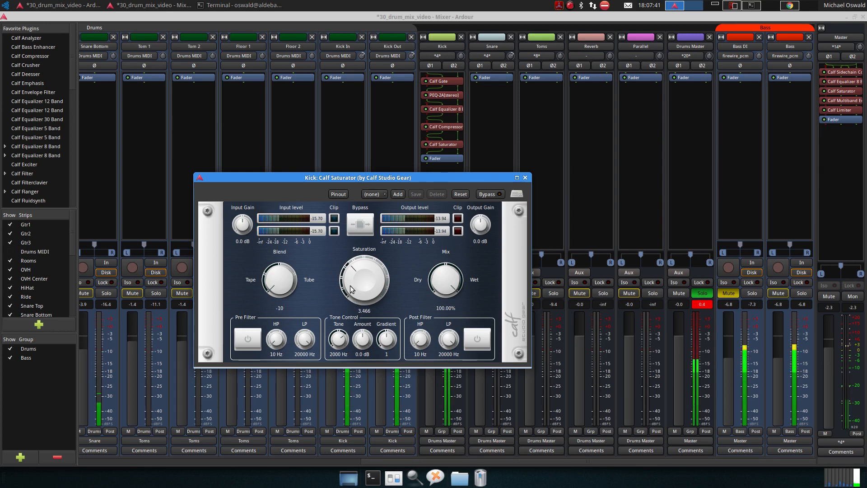
{"action": "left_click_drag", "start_coordinate": [351, 281], "coordinate": [358, 261]}
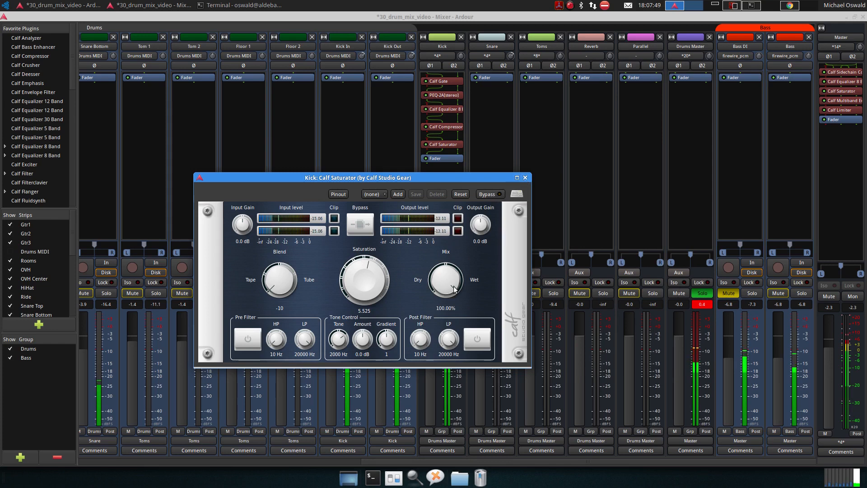
{"action": "left_click", "coordinate": [525, 178]}
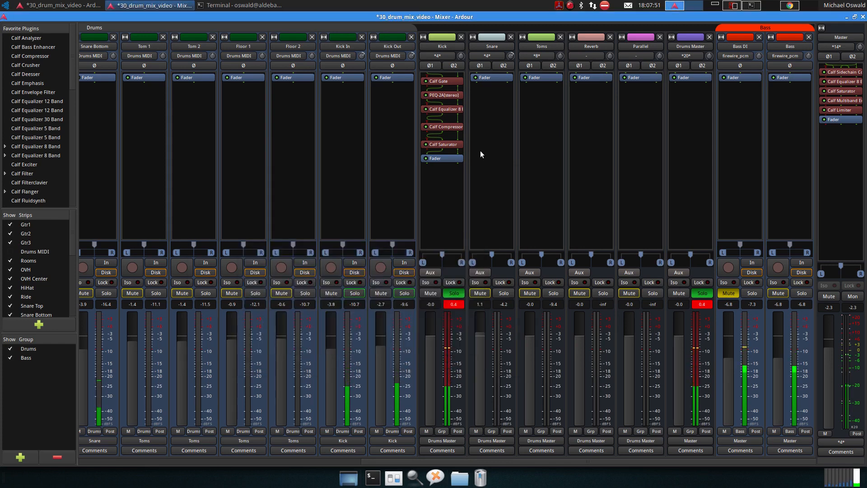
Enable the lowpass in the Kick bus's Calf Equalizer 8 Band and set it to about 7679 Hz with a Q of 0.775.
{"action": "double_click", "coordinate": [443, 109]}
{"action": "left_click", "coordinate": [488, 332]}
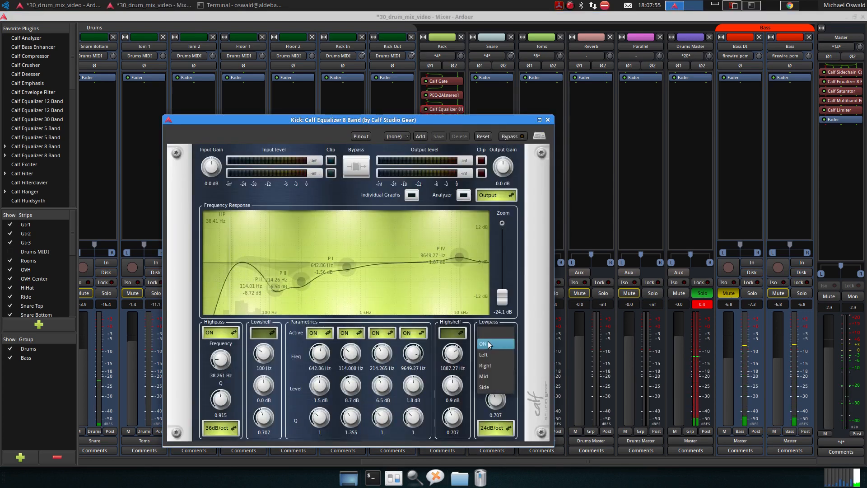
{"action": "key", "text": "space"}
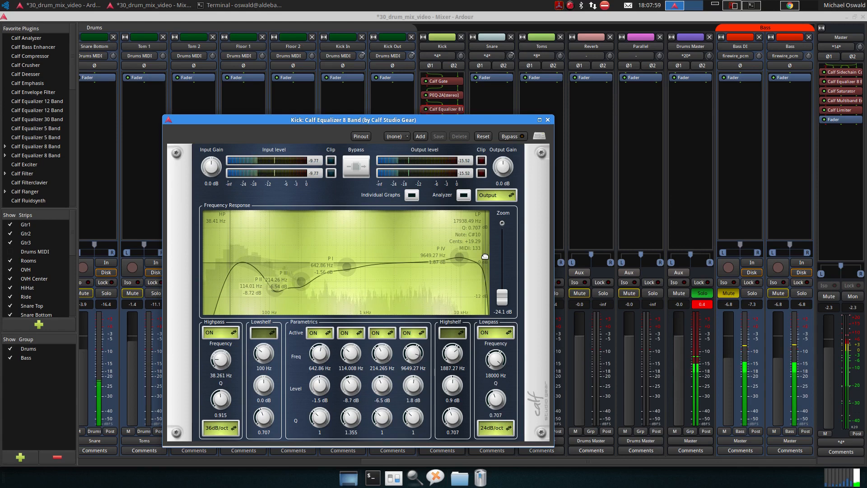
{"action": "left_click_drag", "start_coordinate": [484, 256], "coordinate": [458, 261]}
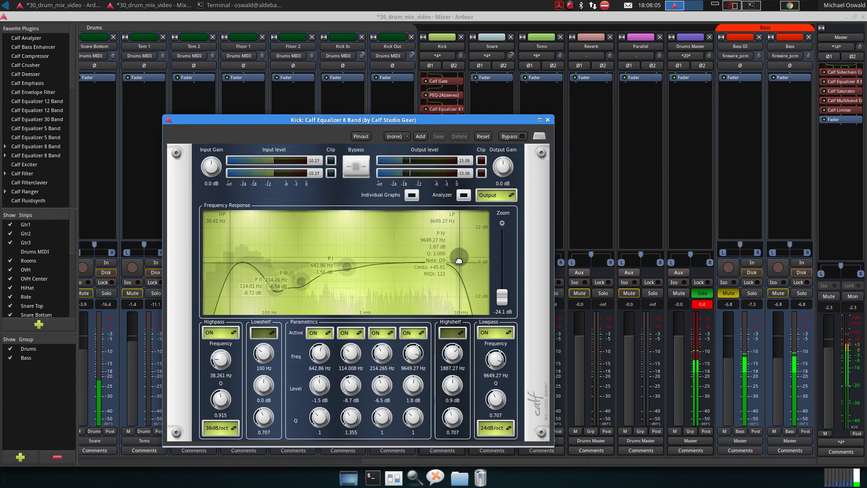
{"action": "mouse_move", "coordinate": [495, 400]}
{"action": "left_mouse_down"}
{"action": "mouse_move", "coordinate": [496, 389]}
{"action": "mouse_move", "coordinate": [495, 398]}
{"action": "left_mouse_up"}
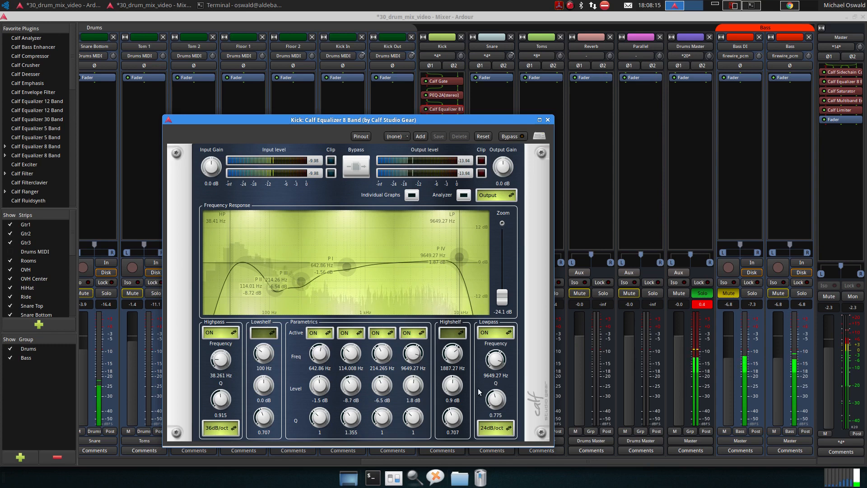
{"action": "mouse_move", "coordinate": [455, 305]}
{"action": "left_mouse_down"}
{"action": "mouse_move", "coordinate": [413, 301]}
{"action": "mouse_move", "coordinate": [449, 300]}
{"action": "left_mouse_up"}
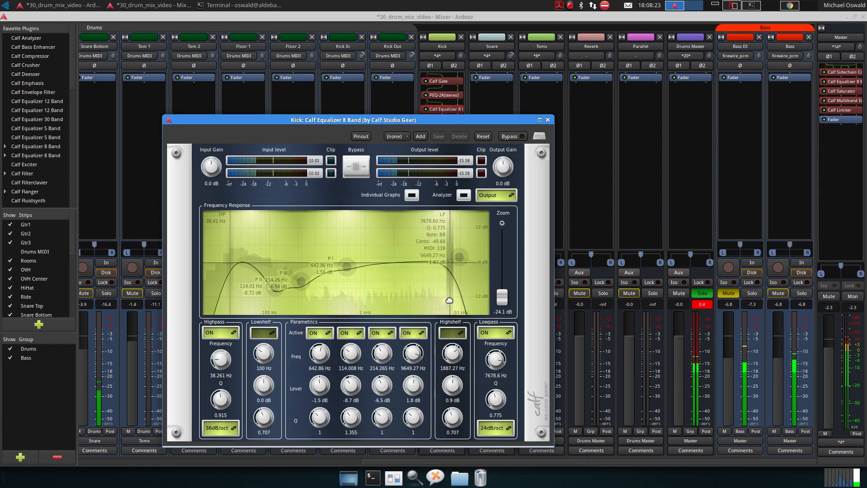
Set the equalizer's fourth parametric band to about 9238 Hz and 9.1 dB, and deactivate that band.
{"action": "left_click_drag", "start_coordinate": [459, 257], "coordinate": [457, 236]}
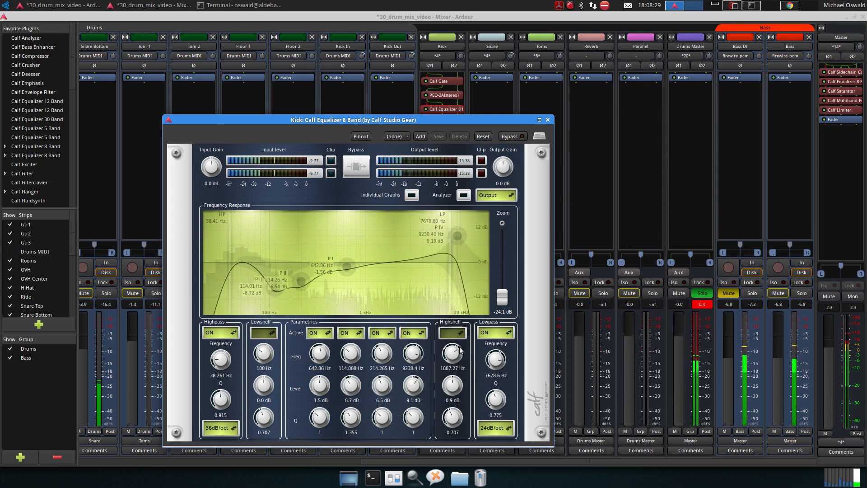
{"action": "left_click", "coordinate": [420, 333]}
{"action": "left_click", "coordinate": [418, 323]}
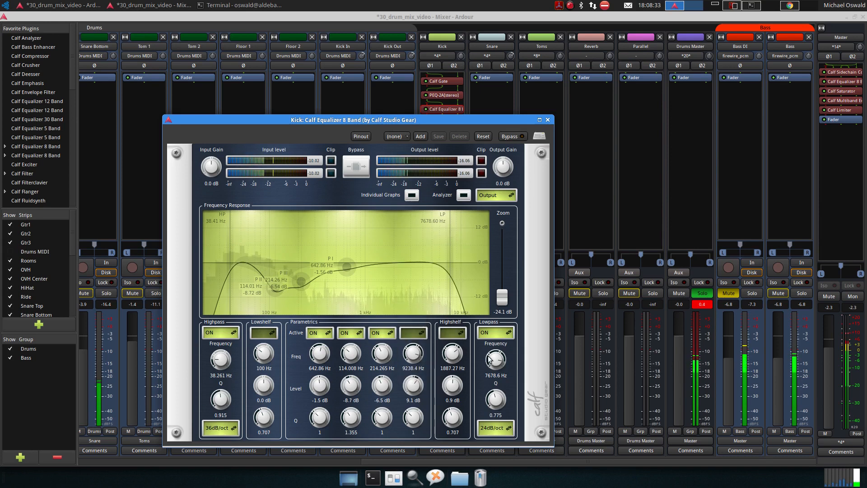
Set the equalizer's lowpass Q to about 1.0, close the equalizer and clear the Kick bus's peak reading.
{"action": "left_click_drag", "start_coordinate": [497, 399], "coordinate": [496, 392]}
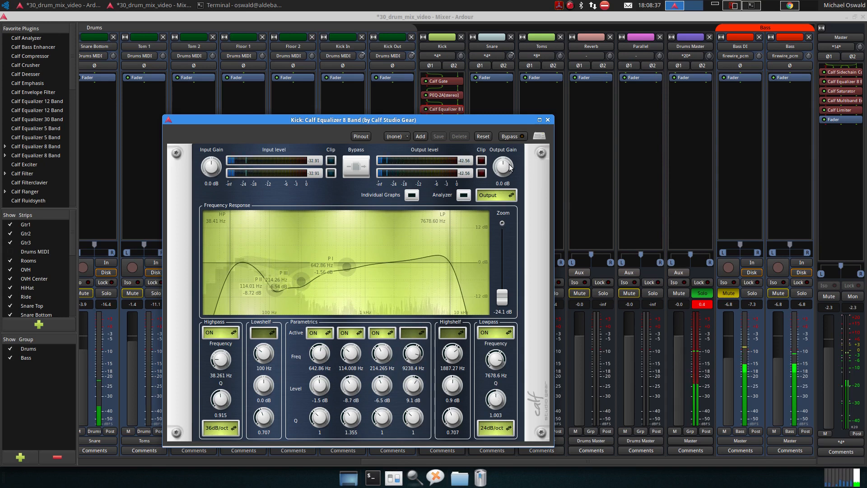
{"action": "key", "text": "Escape"}
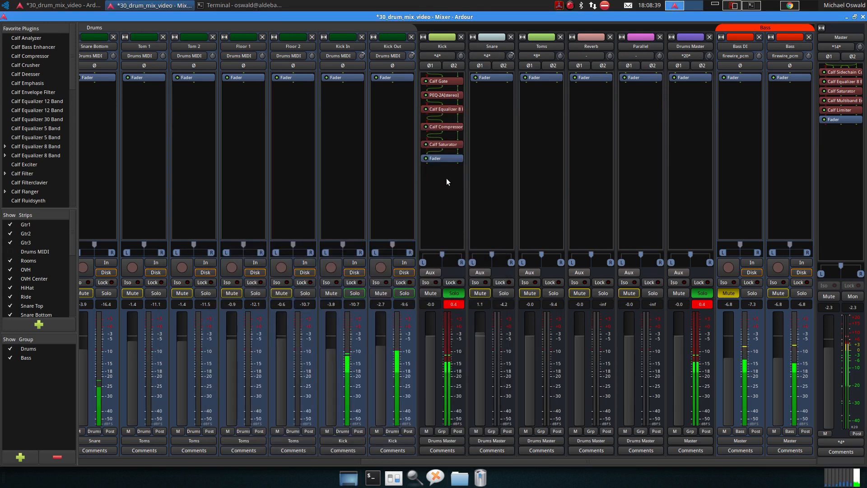
{"action": "left_click", "coordinate": [454, 305]}
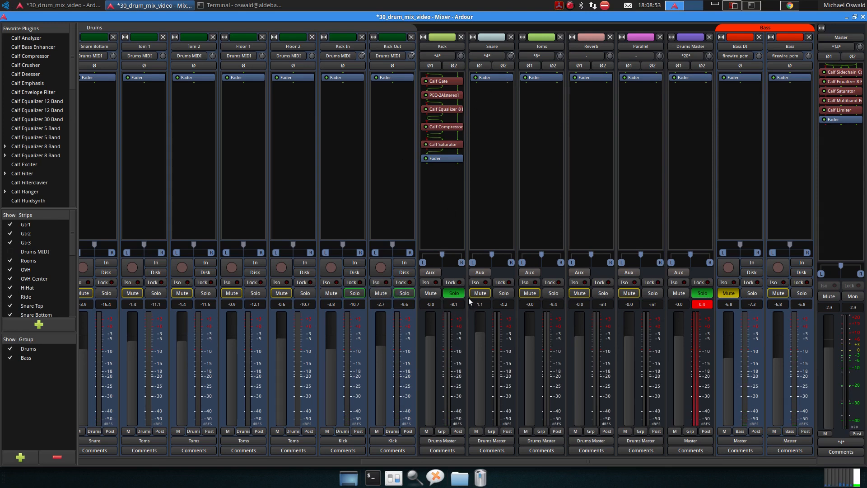
Solo the Snare bus and add a Calf Gate plugin to it.
{"action": "left_click", "coordinate": [504, 293]}
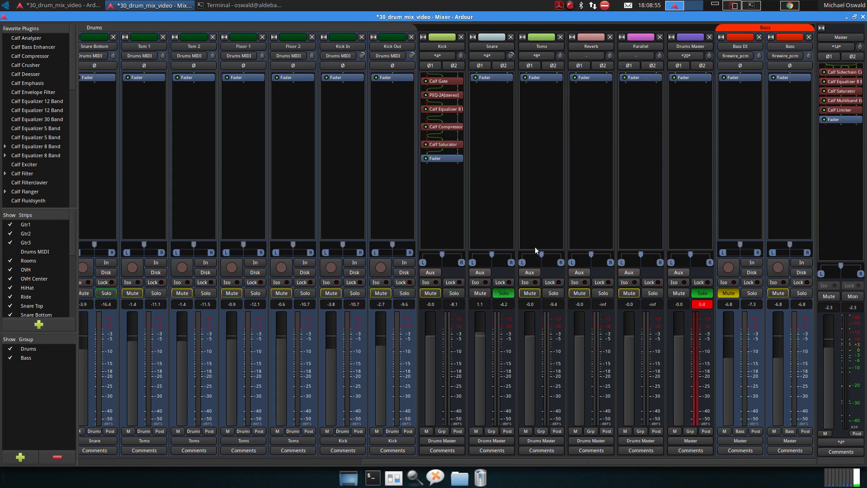
{"action": "right_click", "coordinate": [491, 75]}
{"action": "mouse_move", "coordinate": [505, 78]}
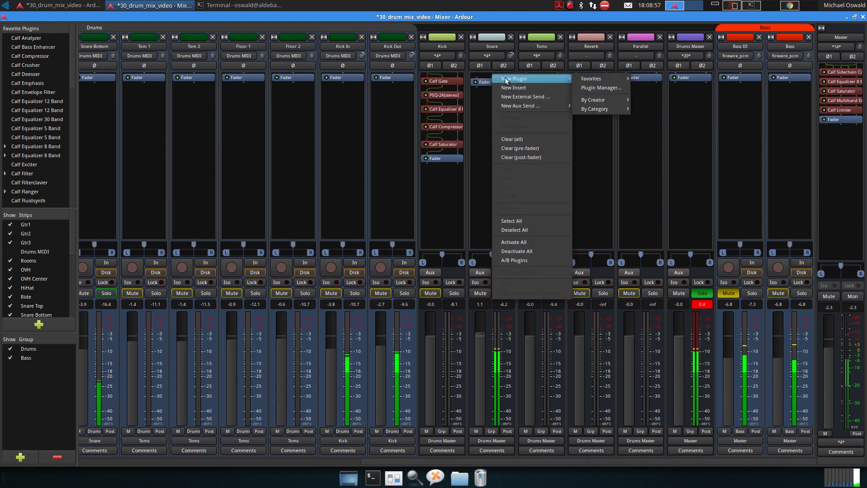
{"action": "mouse_move", "coordinate": [587, 79]}
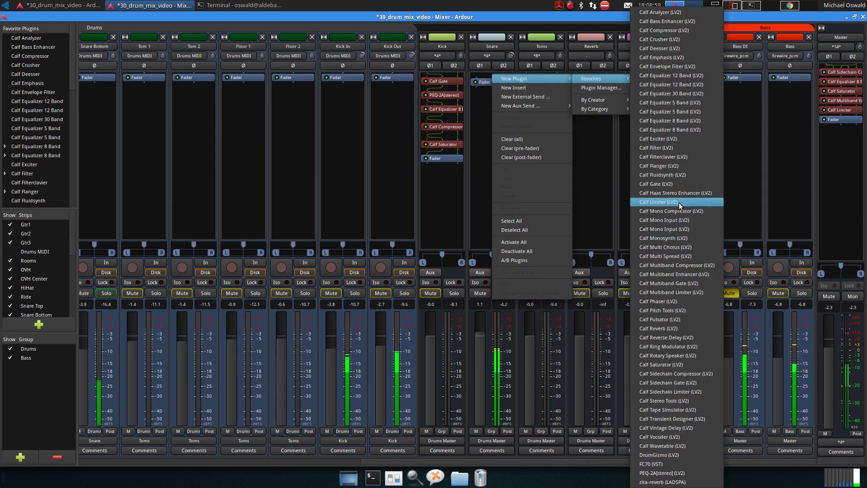
{"action": "left_click", "coordinate": [678, 184]}
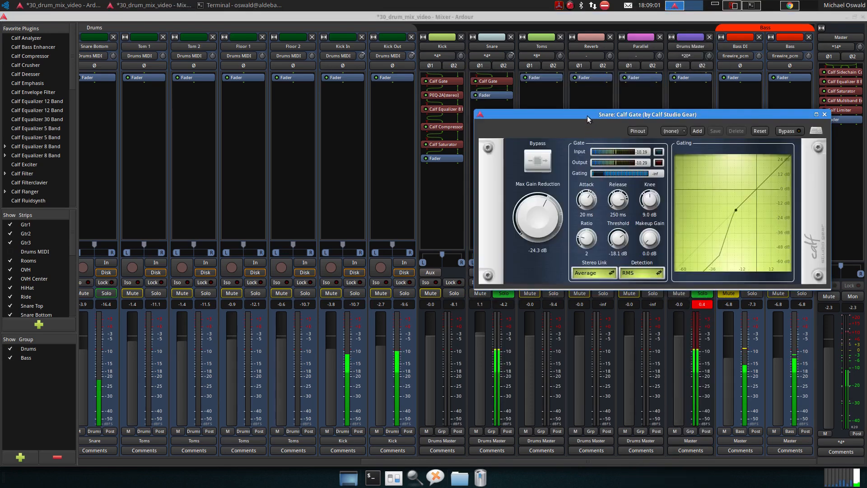
{"action": "left_click_drag", "start_coordinate": [587, 115], "coordinate": [281, 192]}
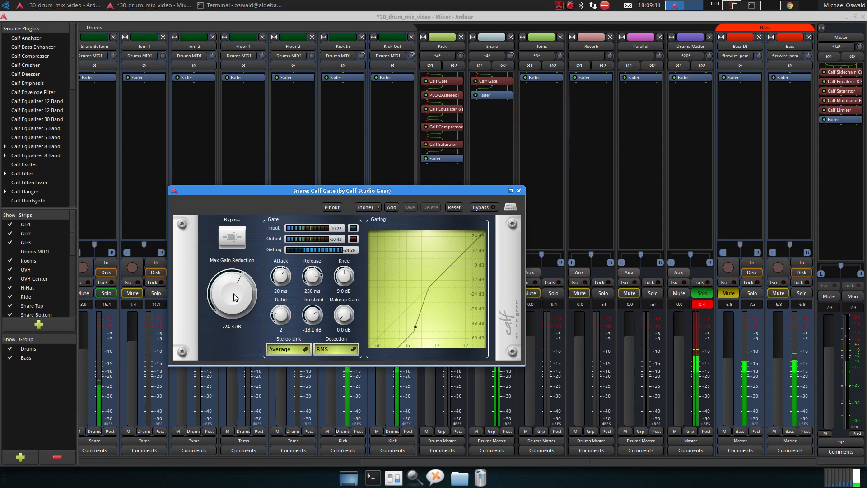
Set the snare gate's max gain reduction to -inf dB, ratio to about 3.8 and threshold to -47.2 dB.
{"action": "left_click_drag", "start_coordinate": [309, 317], "coordinate": [310, 347]}
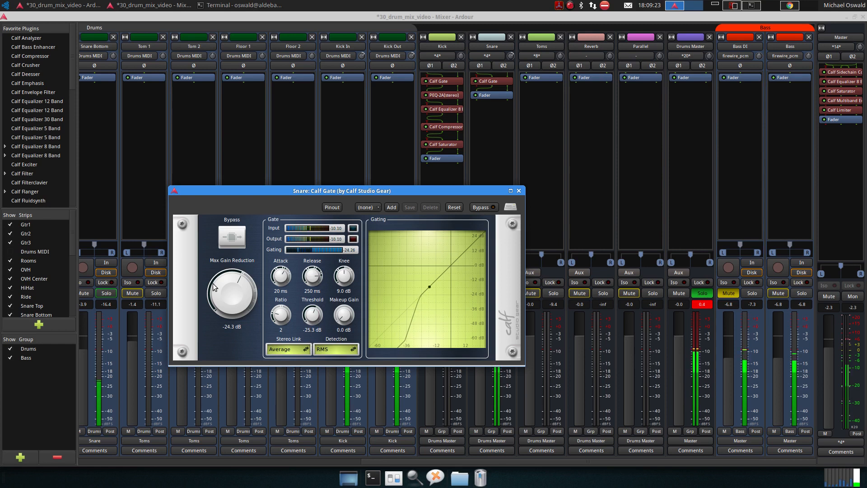
{"action": "left_click_drag", "start_coordinate": [316, 314], "coordinate": [310, 322]}
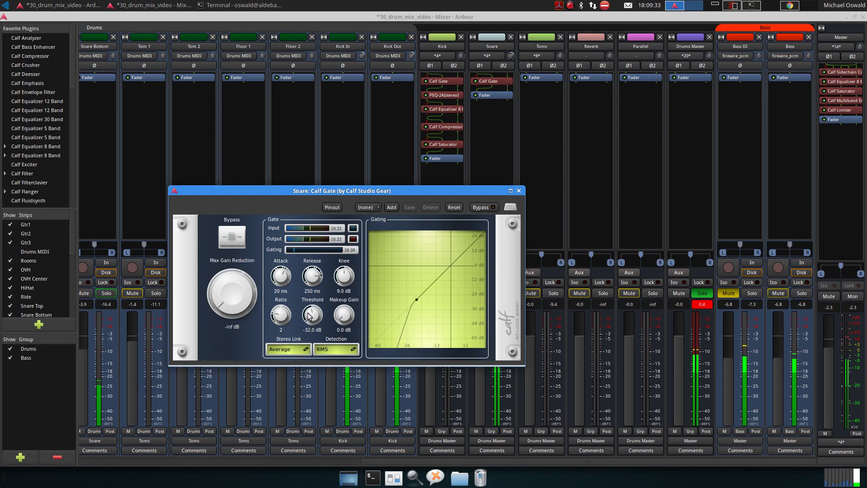
{"action": "left_click_drag", "start_coordinate": [287, 320], "coordinate": [311, 343]}
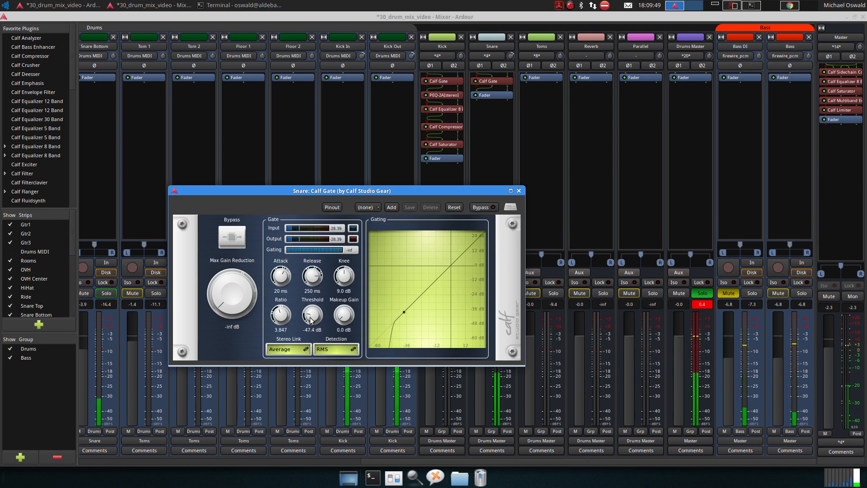
{"action": "scroll", "coordinate": [311, 321], "scroll_direction": "up", "scroll_amount": 1}
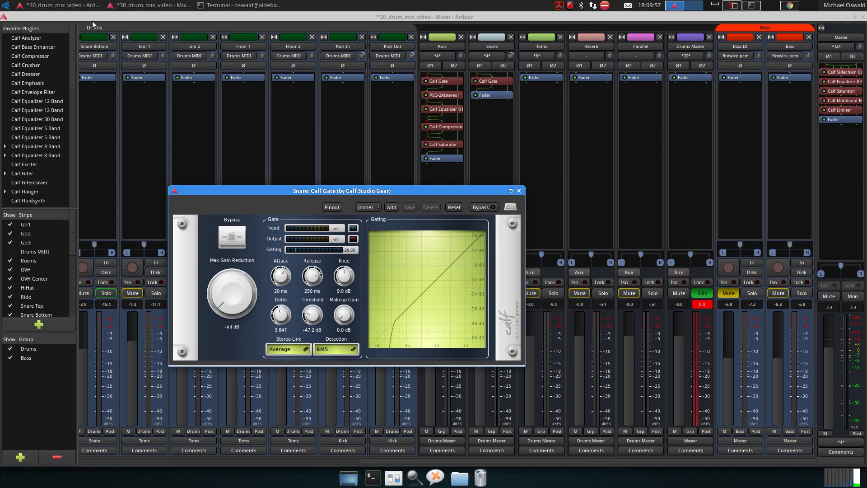
Position the playhead just after the loop range in the editor window and play the snare passage there.
{"action": "left_click", "coordinate": [86, 5]}
{"action": "left_click_drag", "start_coordinate": [459, 190], "coordinate": [462, 244]}
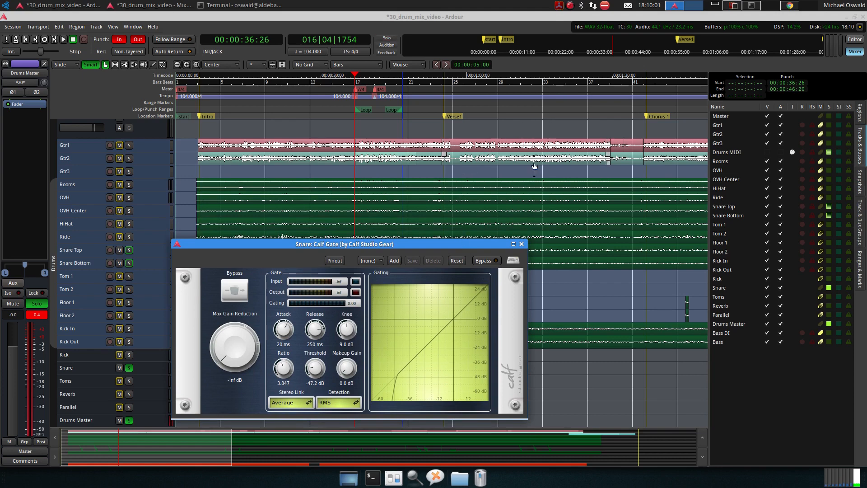
{"action": "left_click", "coordinate": [407, 82]}
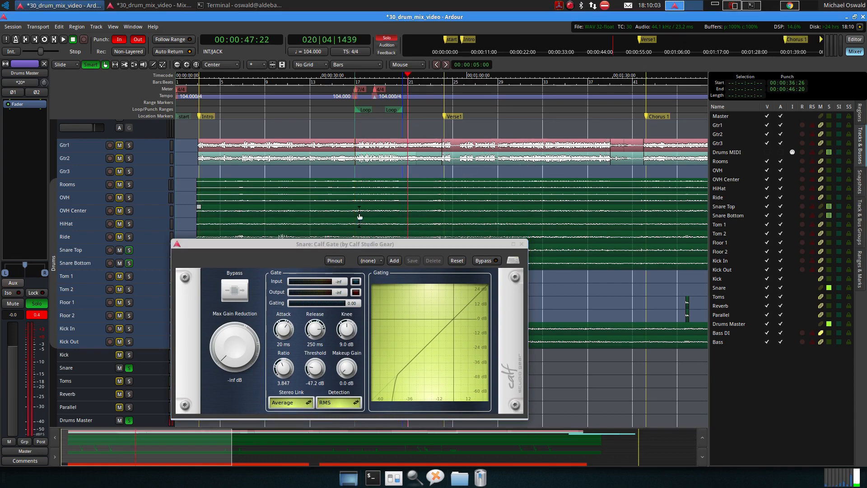
{"action": "key", "text": "space"}
{"action": "key", "text": "space"}
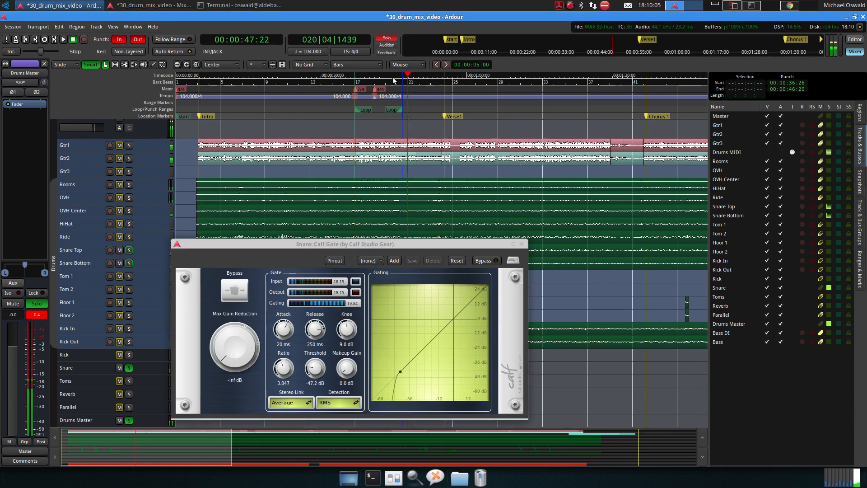
{"action": "scroll", "coordinate": [396, 101], "scroll_direction": "up", "scroll_amount": 2}
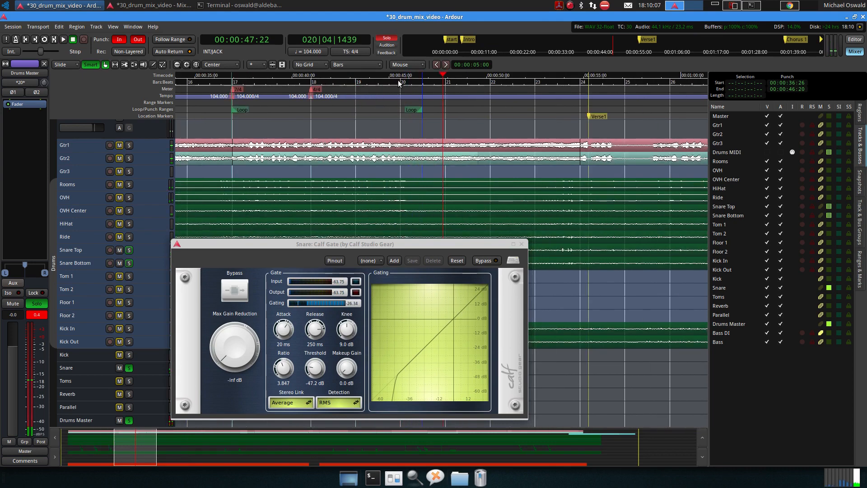
{"action": "key", "text": "space"}
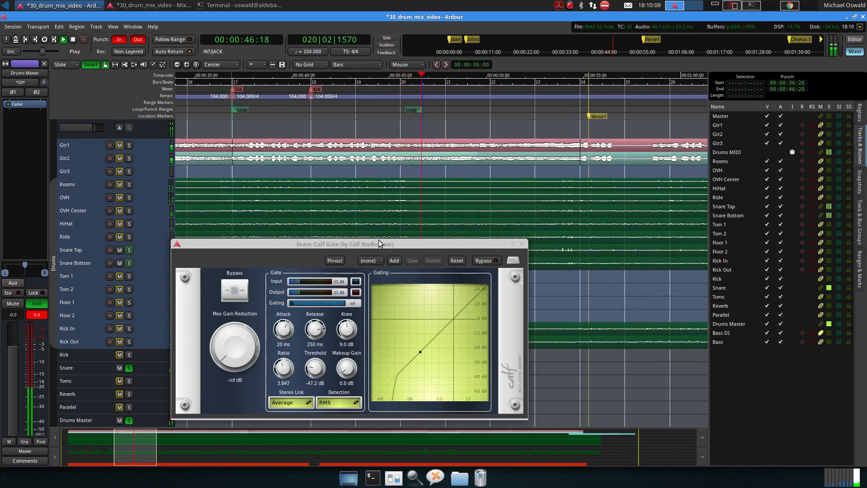
Set the snare gate's threshold to -42.9 dB while replaying the passage after the loop.
{"action": "left_click_drag", "start_coordinate": [380, 244], "coordinate": [396, 188]}
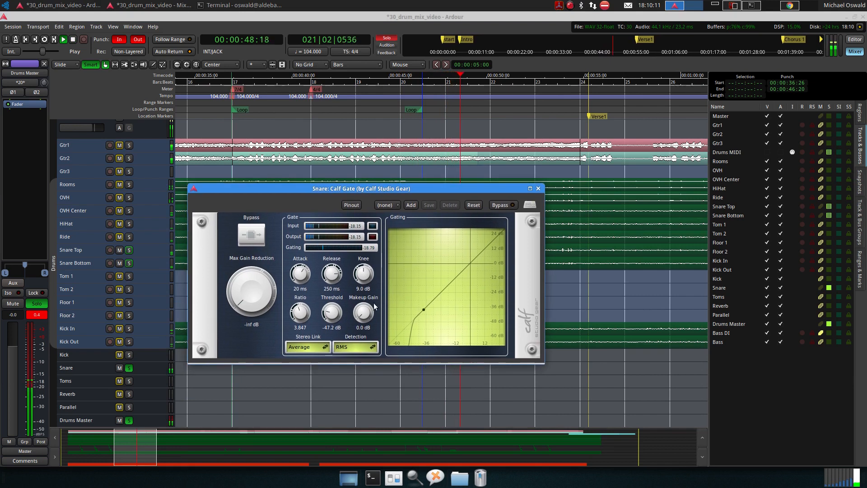
{"action": "key", "text": "space"}
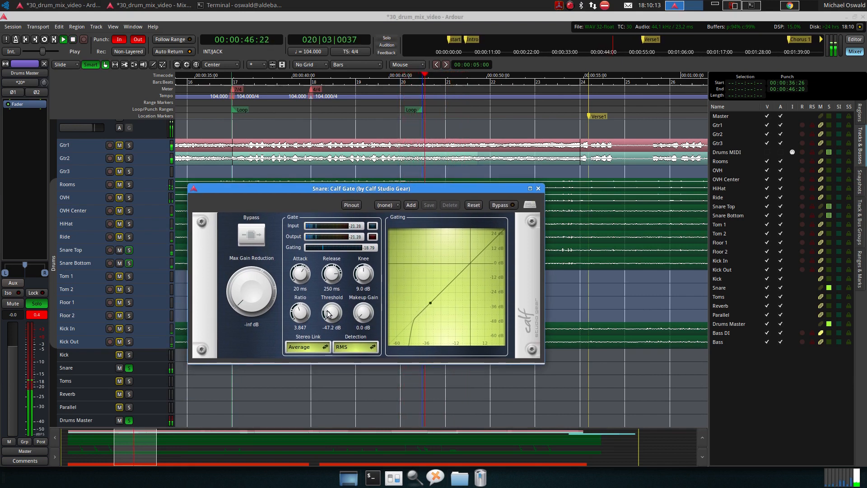
{"action": "scroll", "coordinate": [330, 312], "scroll_direction": "up", "scroll_amount": 4}
{"action": "key", "text": "Left"}
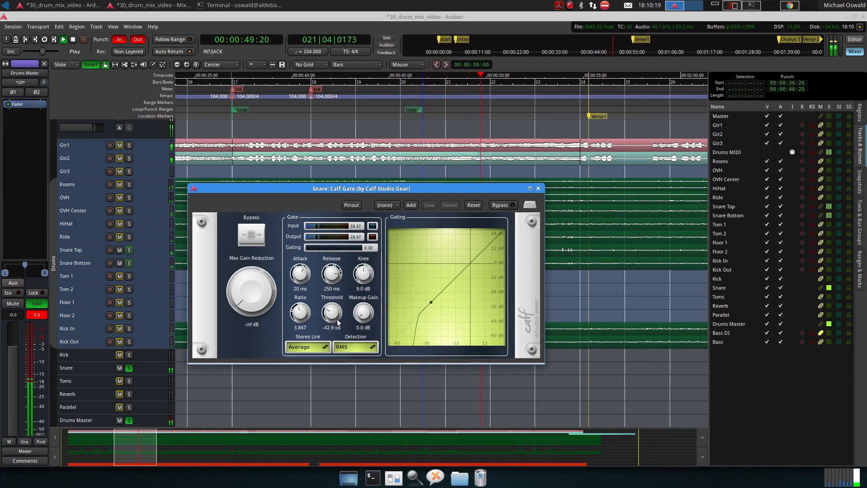
Stop playback and audition the gated snare from the Cheesy Jazzy Stuff marker.
{"action": "key", "text": "space"}
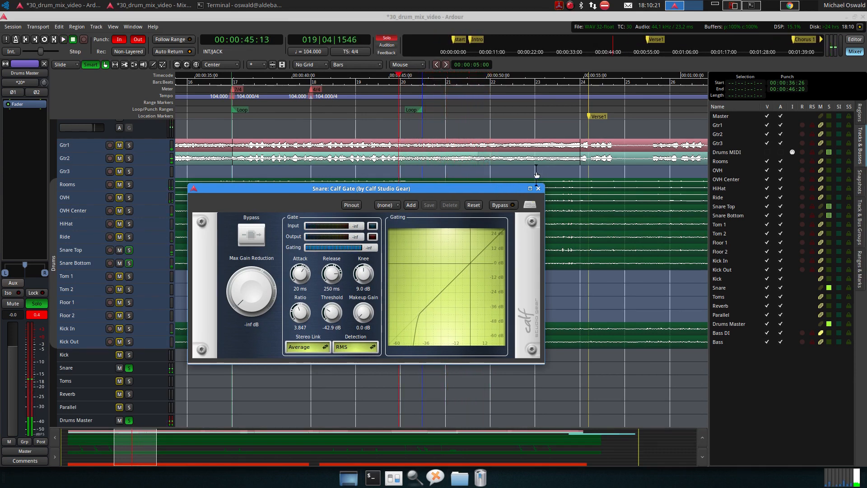
{"action": "scroll", "coordinate": [576, 181], "scroll_direction": "right", "scroll_amount": 13}
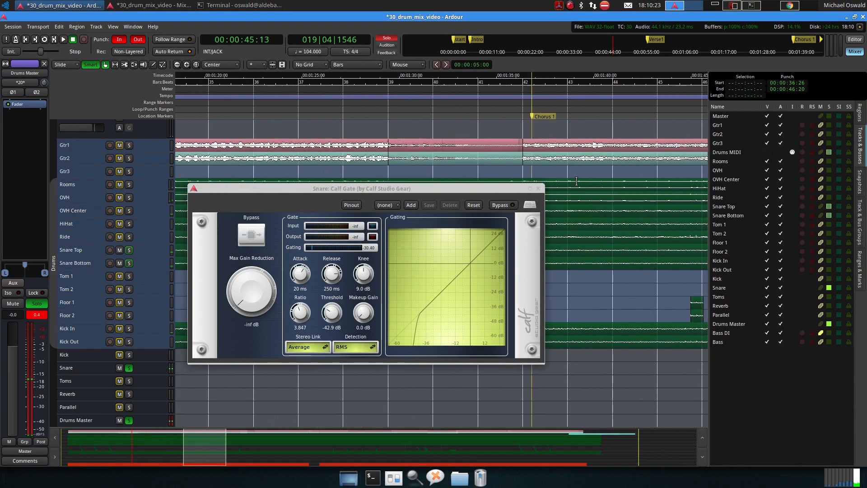
{"action": "scroll", "coordinate": [577, 181], "scroll_direction": "right", "scroll_amount": 19}
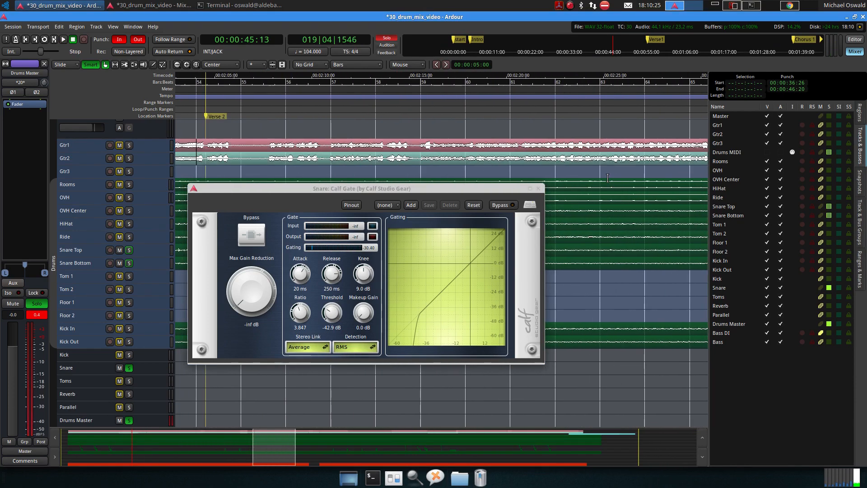
{"action": "scroll", "coordinate": [607, 179], "scroll_direction": "right", "scroll_amount": 17}
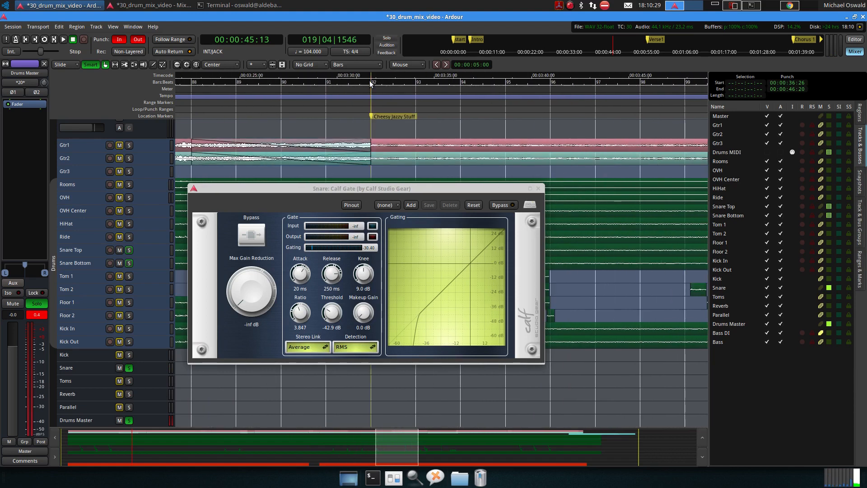
{"action": "left_click", "coordinate": [370, 84]}
{"action": "key", "text": "space"}
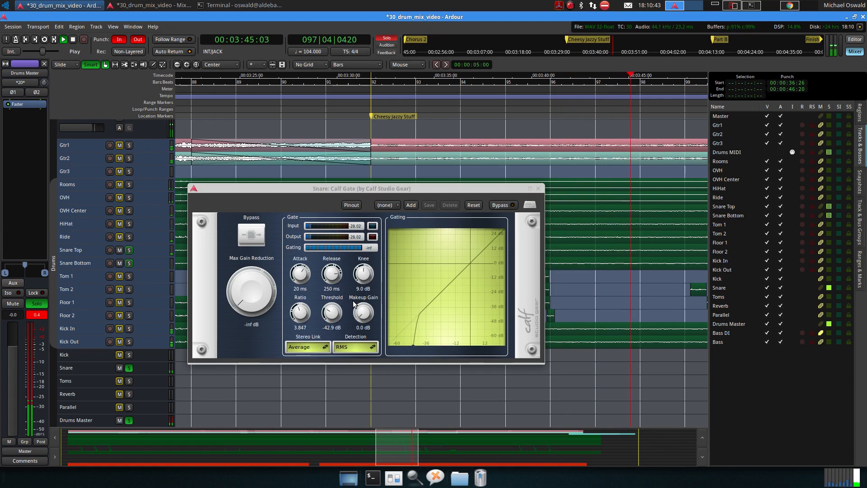
{"action": "key", "text": "space"}
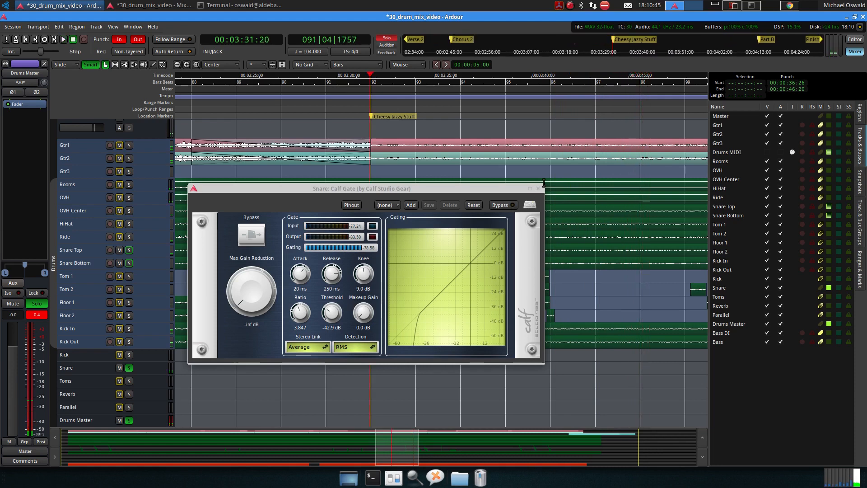
Close the snare gate window and start playback from the Verse1 marker.
{"action": "left_click", "coordinate": [538, 189]}
{"action": "scroll", "coordinate": [453, 223], "scroll_direction": "left", "scroll_amount": 6}
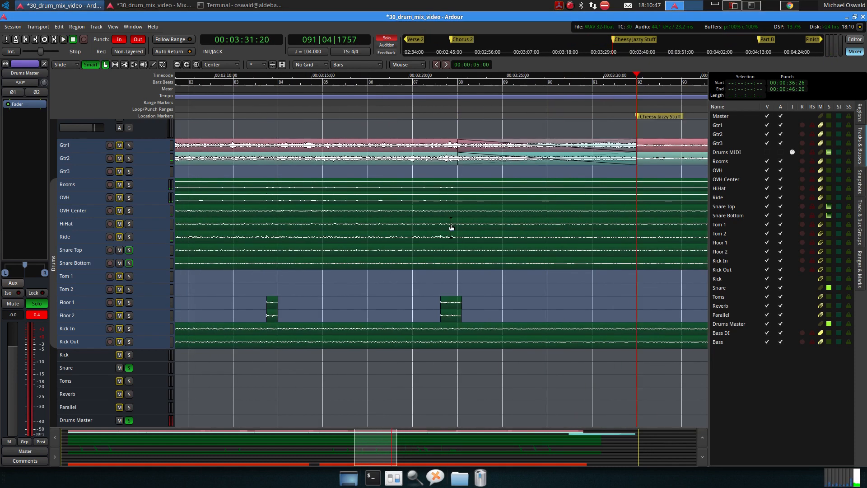
{"action": "scroll", "coordinate": [397, 220], "scroll_direction": "down", "scroll_amount": 2}
{"action": "scroll", "coordinate": [397, 221], "scroll_direction": "left", "scroll_amount": 4}
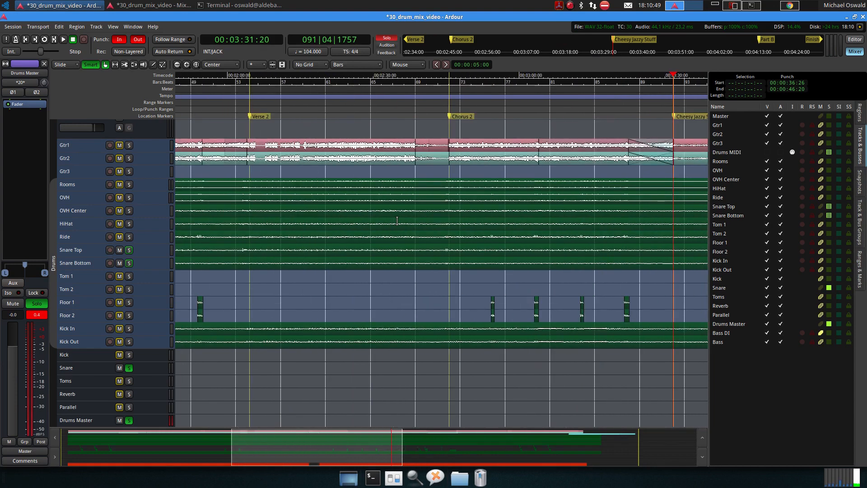
{"action": "scroll", "coordinate": [391, 206], "scroll_direction": "left", "scroll_amount": 3}
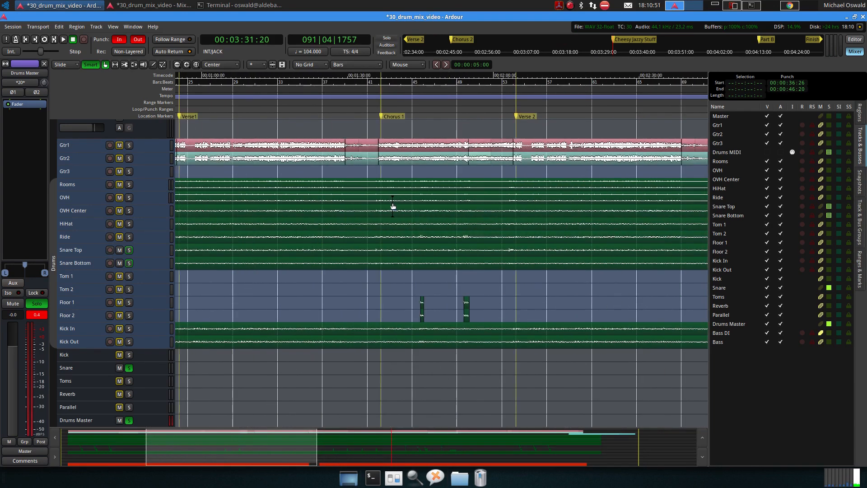
{"action": "scroll", "coordinate": [393, 206], "scroll_direction": "left", "scroll_amount": 3}
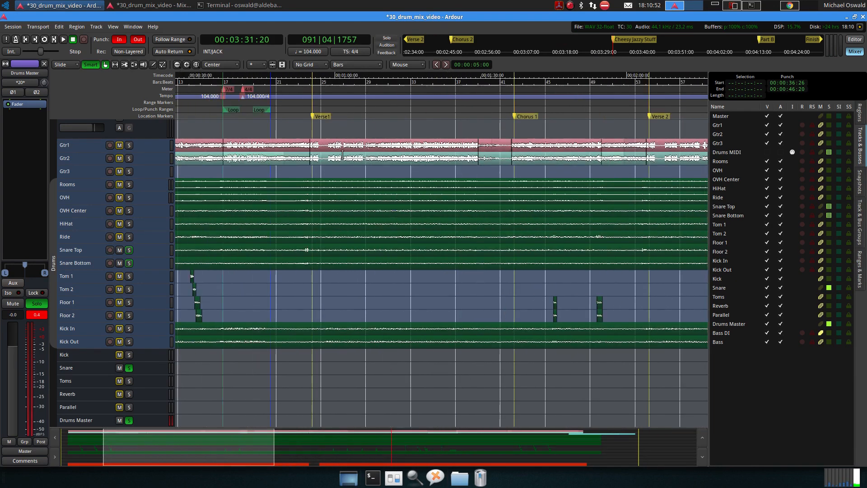
{"action": "left_click", "coordinate": [310, 86]}
{"action": "key", "text": "space"}
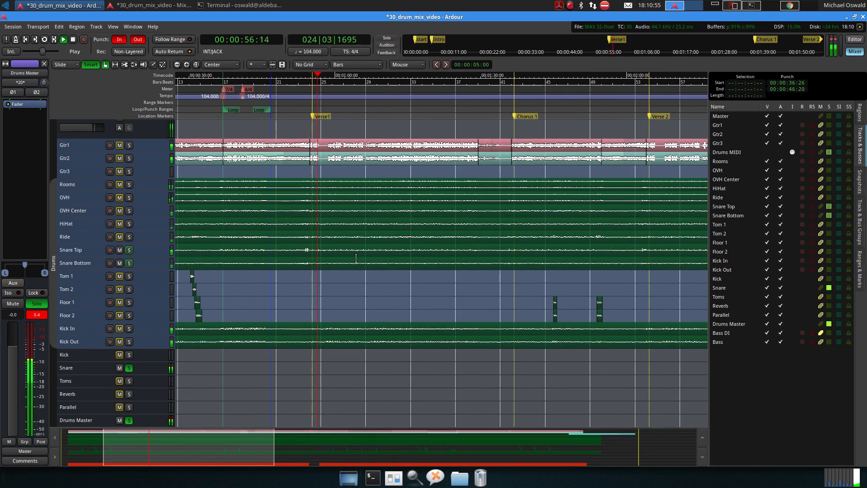
Add a Calf Equalizer 8 Band after the gate on the Snare bus and turn on its analyzer.
{"action": "left_click", "coordinate": [138, 8]}
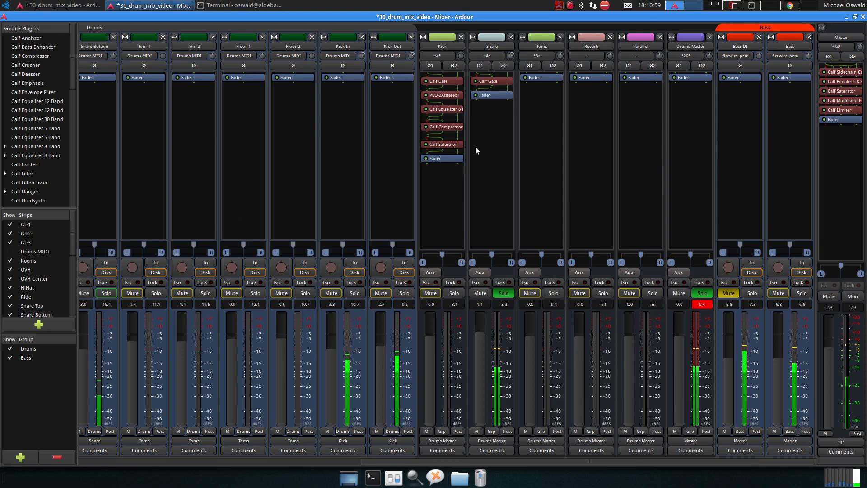
{"action": "right_click", "coordinate": [496, 88]}
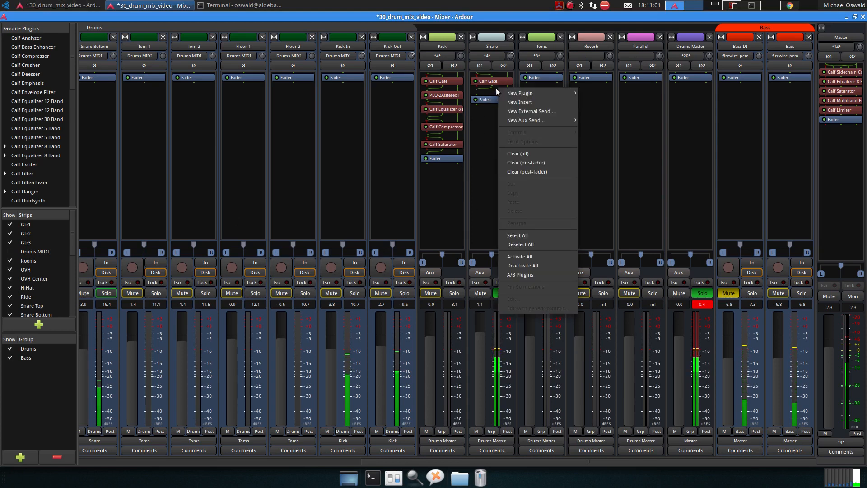
{"action": "mouse_move", "coordinate": [559, 94]}
{"action": "mouse_move", "coordinate": [620, 94]}
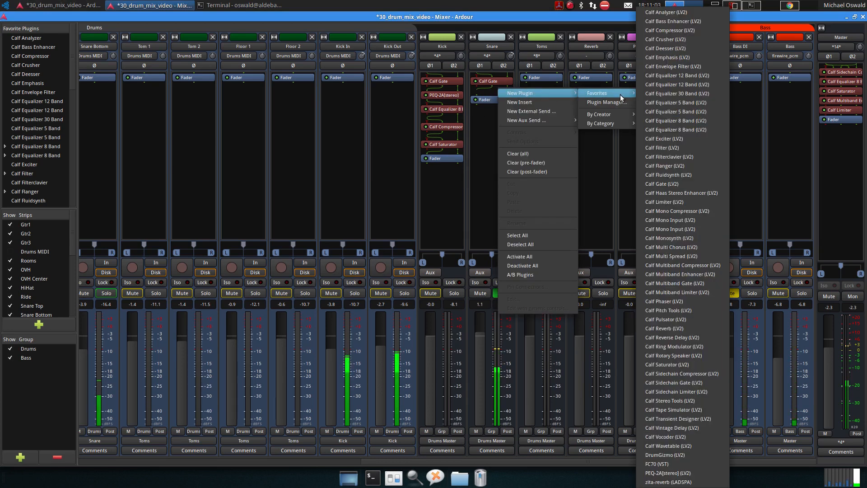
{"action": "left_click", "coordinate": [672, 130]}
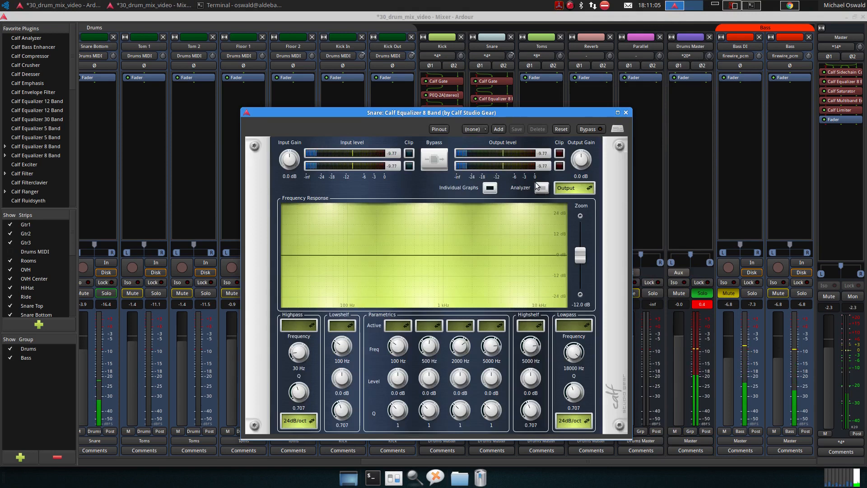
{"action": "left_click", "coordinate": [537, 186]}
Enable the snare EQ's highpass at about 148 Hz with Q 1.06 and set the graph zoom to -24.1 dB.
{"action": "left_click", "coordinate": [302, 325]}
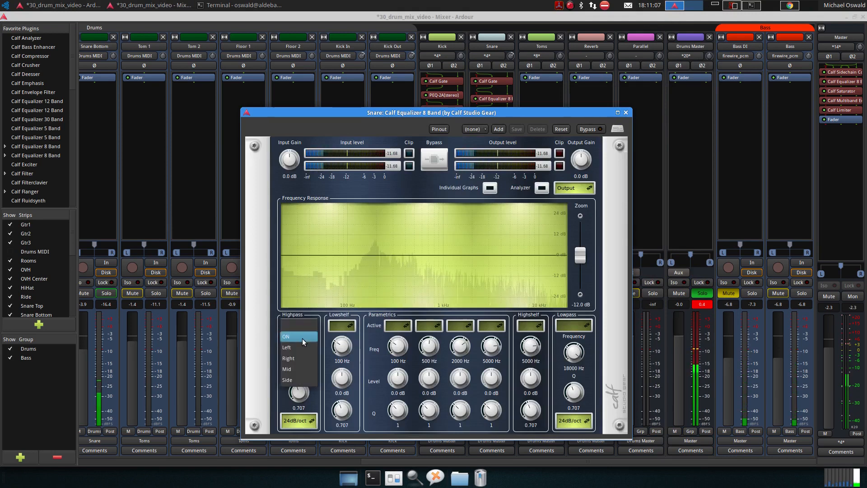
{"action": "left_click", "coordinate": [301, 337]}
{"action": "left_click_drag", "start_coordinate": [294, 277], "coordinate": [356, 262]}
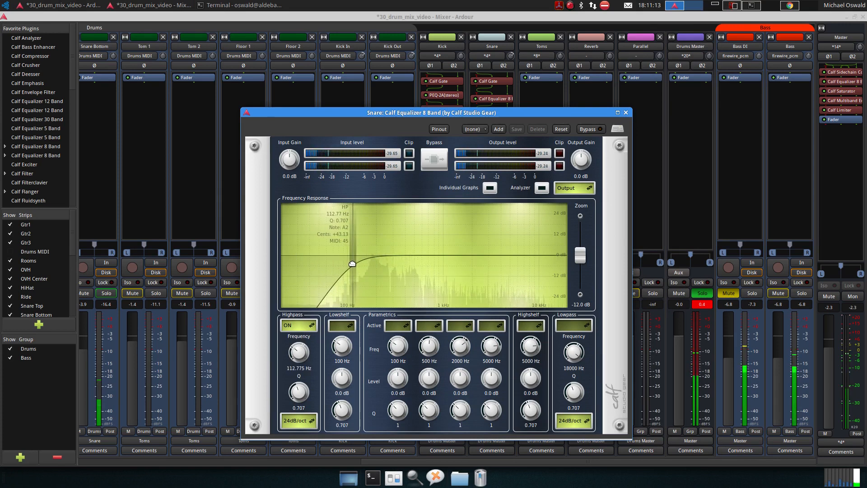
{"action": "left_click_drag", "start_coordinate": [299, 392], "coordinate": [297, 368]}
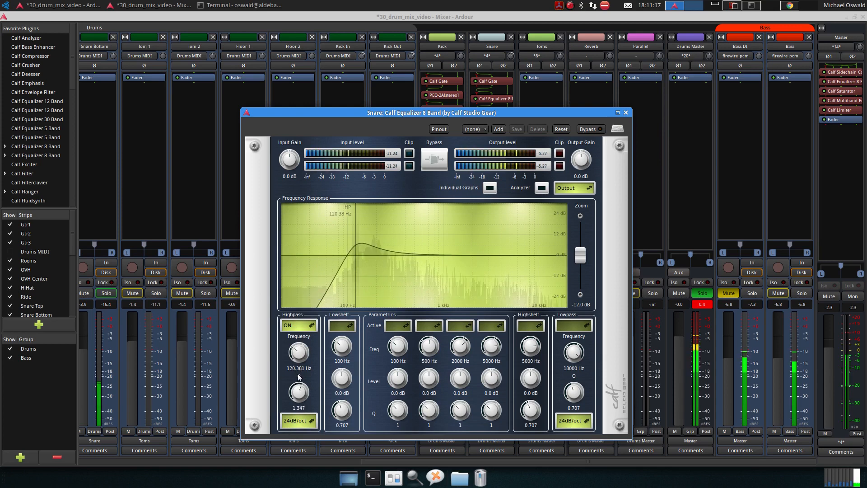
{"action": "scroll", "coordinate": [357, 296], "scroll_direction": "down", "scroll_amount": 5}
{"action": "left_click_drag", "start_coordinate": [357, 297], "coordinate": [364, 296]}
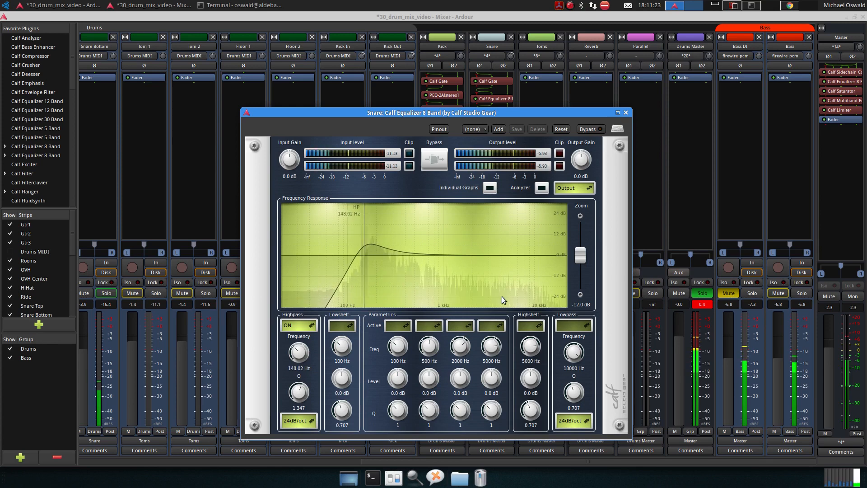
{"action": "left_click_drag", "start_coordinate": [579, 256], "coordinate": [579, 288]}
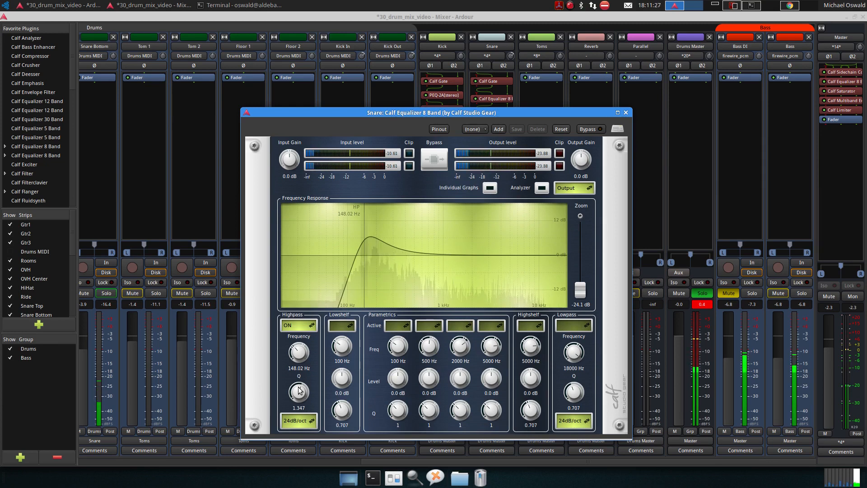
{"action": "left_click_drag", "start_coordinate": [299, 389], "coordinate": [302, 396]}
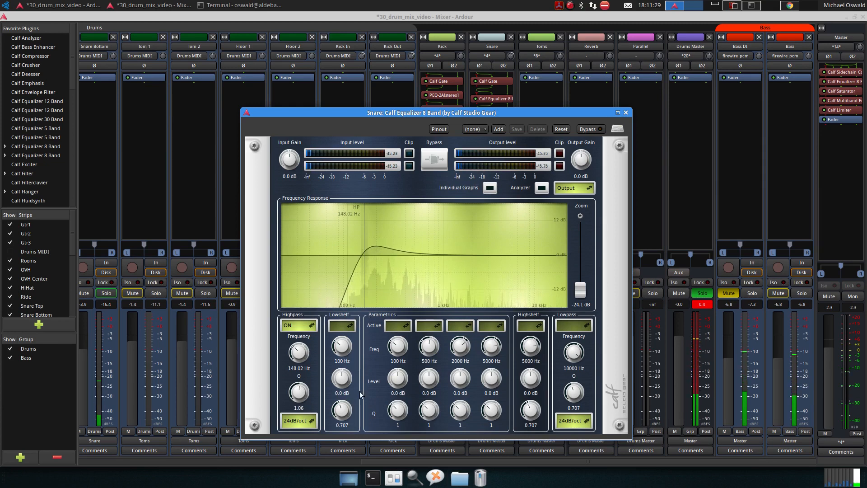
Enable only the high shelf beside the highpass on the snare EQ, boosting 6.3 dB at about 4916 Hz.
{"action": "left_click", "coordinate": [487, 327]}
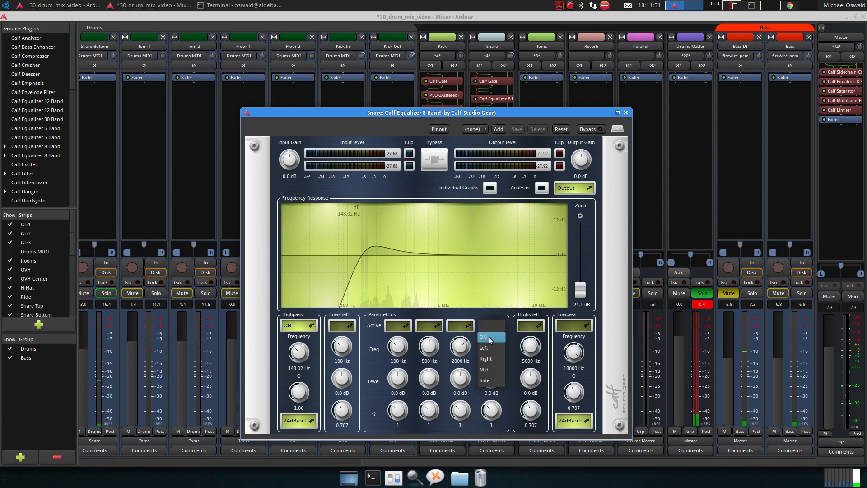
{"action": "left_click", "coordinate": [490, 336]}
{"action": "left_click", "coordinate": [530, 325]}
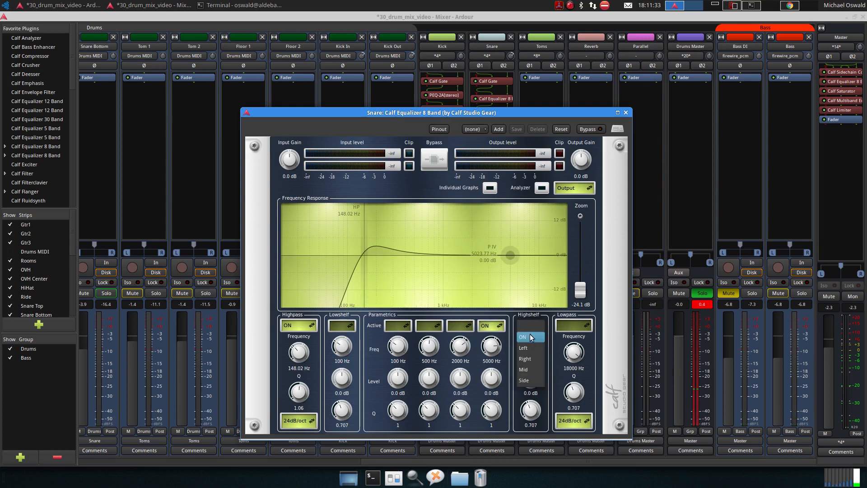
{"action": "left_click", "coordinate": [531, 336]}
{"action": "left_click", "coordinate": [490, 325]}
{"action": "left_click", "coordinate": [490, 318]}
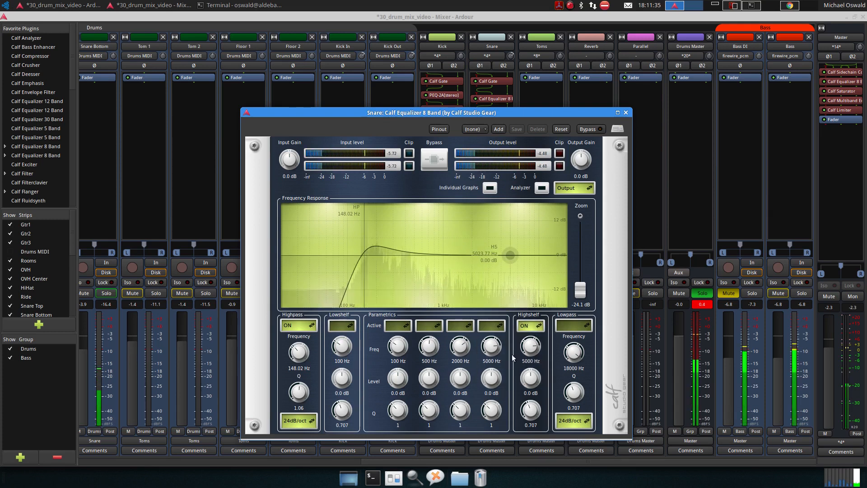
{"action": "left_click_drag", "start_coordinate": [509, 255], "coordinate": [509, 236]}
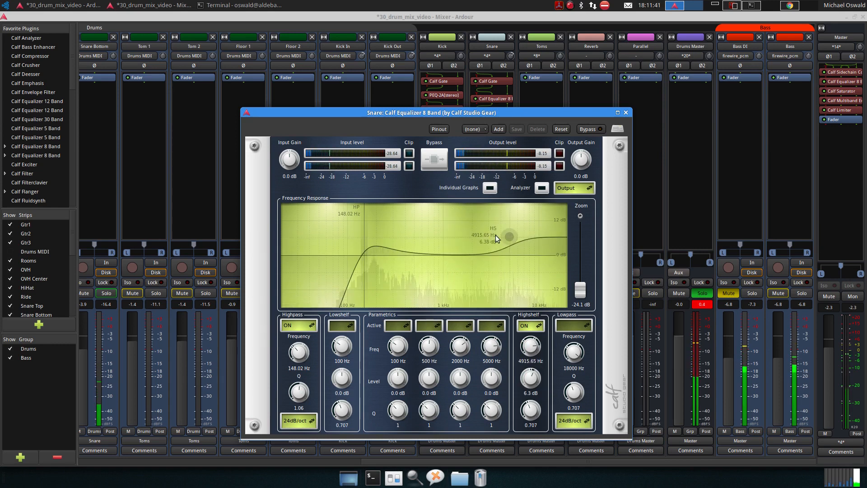
Move the EQ window off the drum channels and lower the Snare Bottom fader to -8.6 dB during playback.
{"action": "left_click_drag", "start_coordinate": [345, 115], "coordinate": [525, 88]}
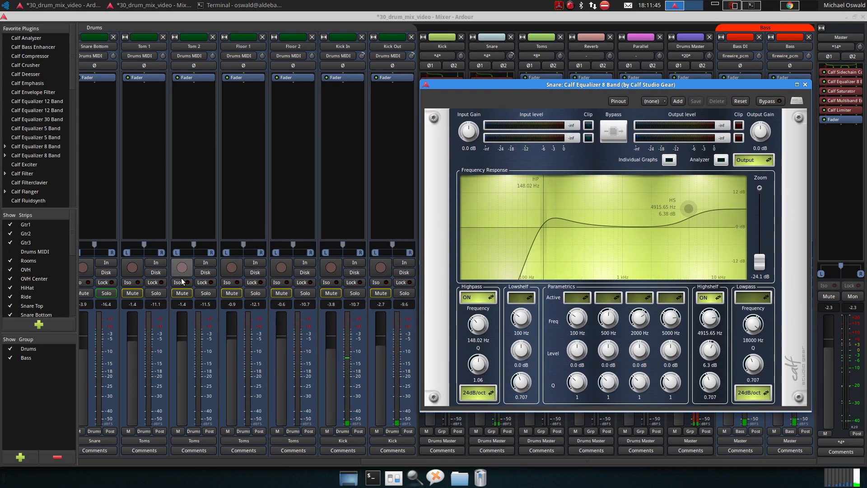
{"action": "scroll", "coordinate": [116, 364], "scroll_direction": "left", "scroll_amount": 3}
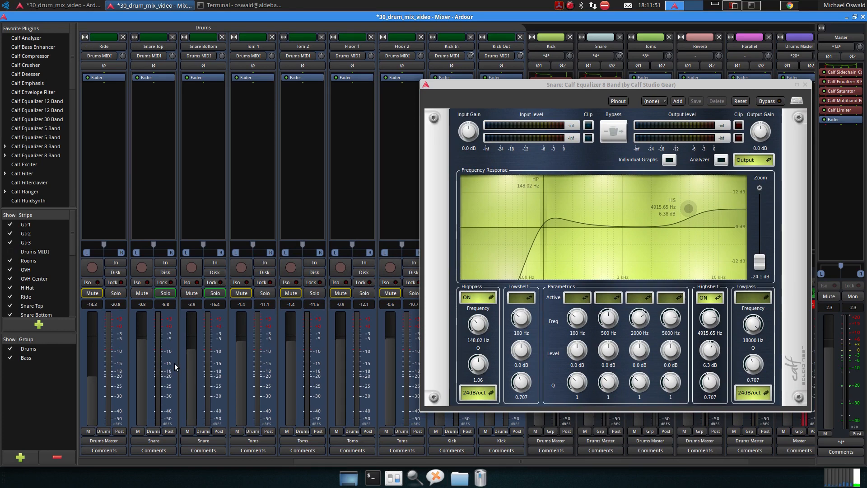
{"action": "key", "text": "space"}
{"action": "scroll", "coordinate": [191, 370], "scroll_direction": "down", "scroll_amount": 3}
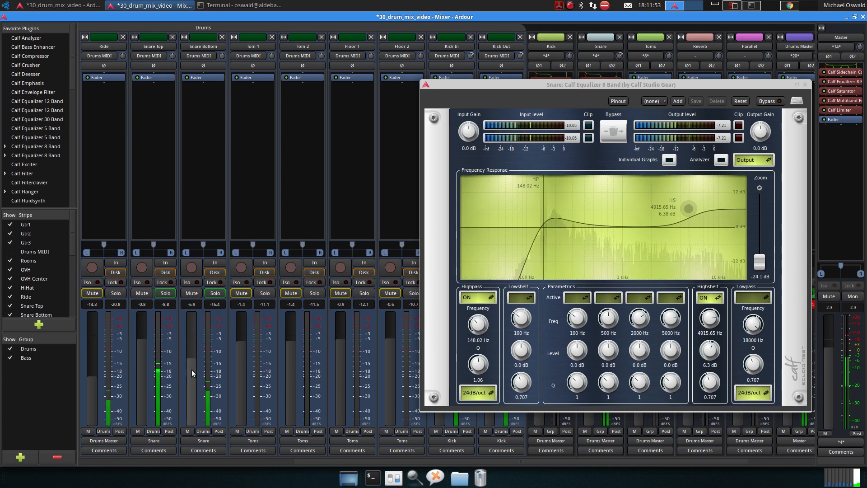
{"action": "left_click_drag", "start_coordinate": [191, 369], "coordinate": [191, 373]}
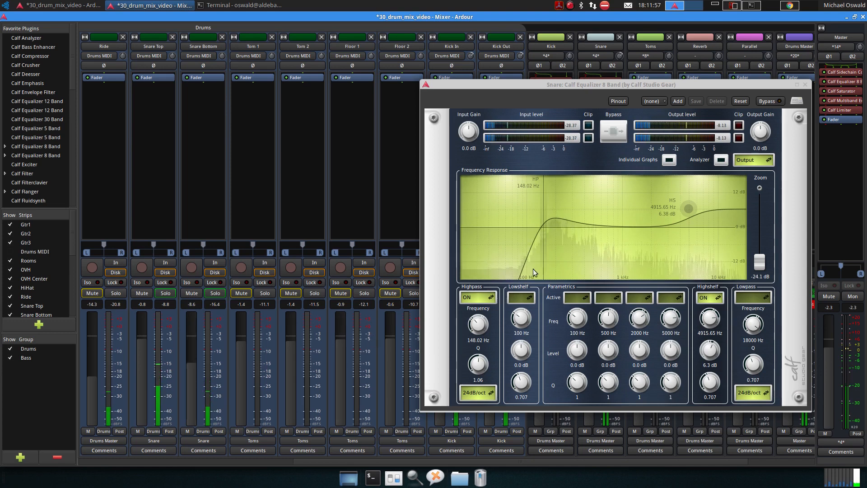
Set the snare EQ's high shelf to 3.5 dB at about 5079 Hz and cut 4.1 dB at about 609 Hz with Q 1.6 using the second parametric band.
{"action": "left_click_drag", "start_coordinate": [627, 85], "coordinate": [388, 95]}
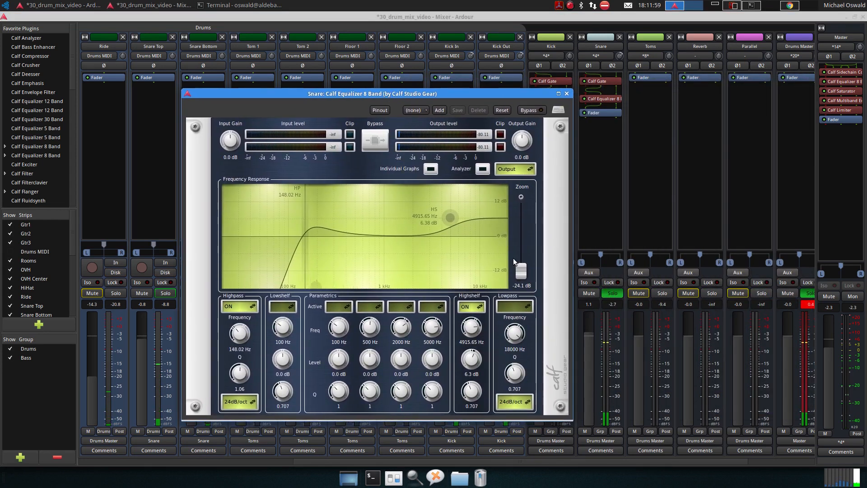
{"action": "left_click_drag", "start_coordinate": [450, 218], "coordinate": [450, 226]}
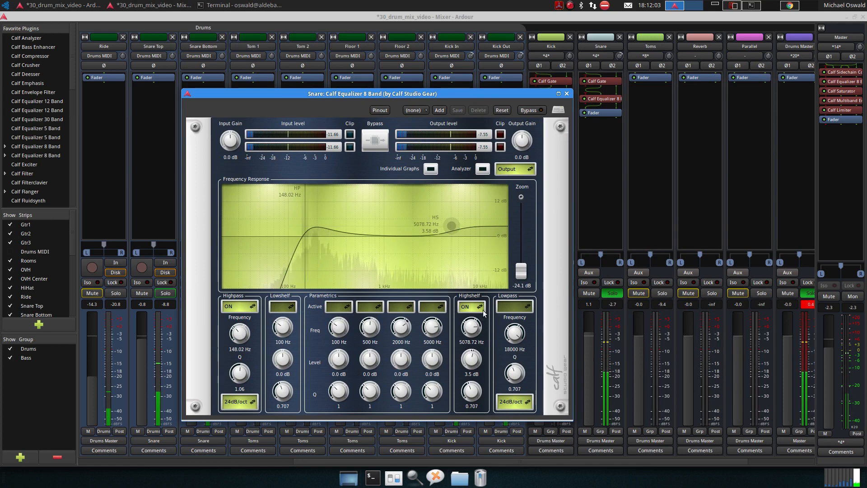
{"action": "left_click", "coordinate": [369, 307]}
{"action": "left_click", "coordinate": [368, 316]}
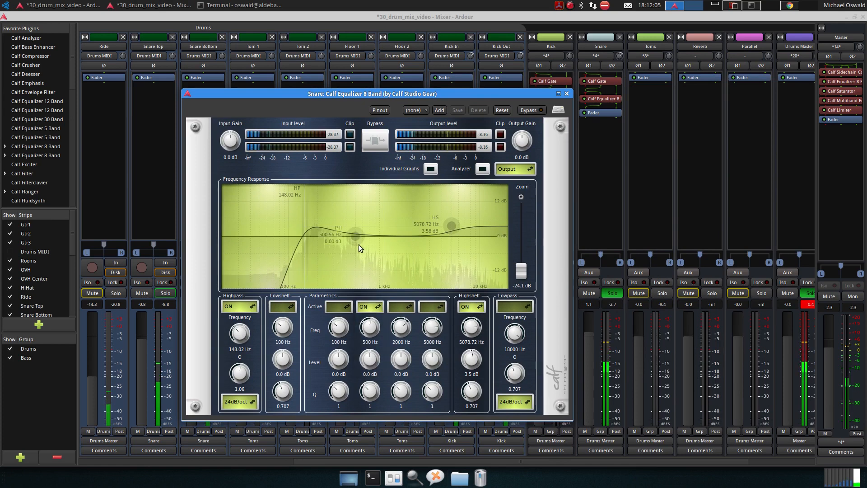
{"action": "scroll", "coordinate": [368, 384], "scroll_direction": "up", "scroll_amount": 3}
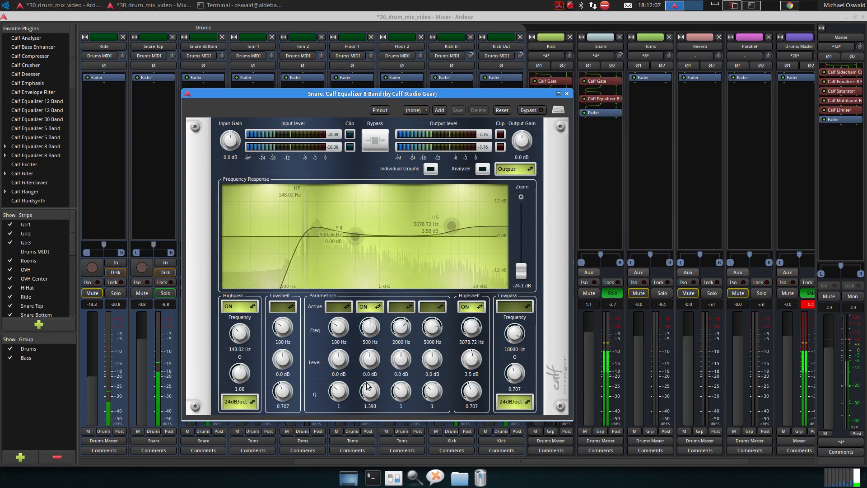
{"action": "mouse_move", "coordinate": [355, 236]}
{"action": "left_mouse_down"}
{"action": "mouse_move", "coordinate": [329, 202]}
{"action": "mouse_move", "coordinate": [367, 206]}
{"action": "mouse_move", "coordinate": [359, 267]}
{"action": "mouse_move", "coordinate": [363, 248]}
{"action": "left_mouse_up"}
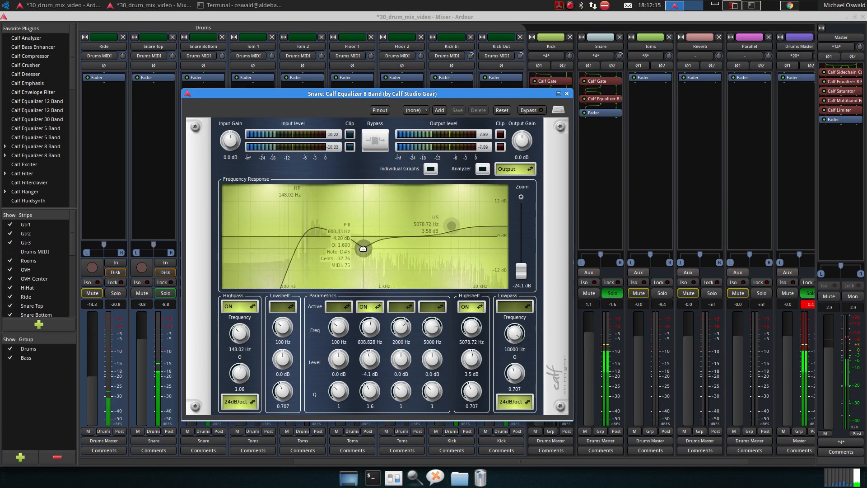
Enable the snare EQ's third parametric band with a 6.3 dB boost at about 128.5 Hz and Q 2.168.
{"action": "left_click", "coordinate": [401, 306]}
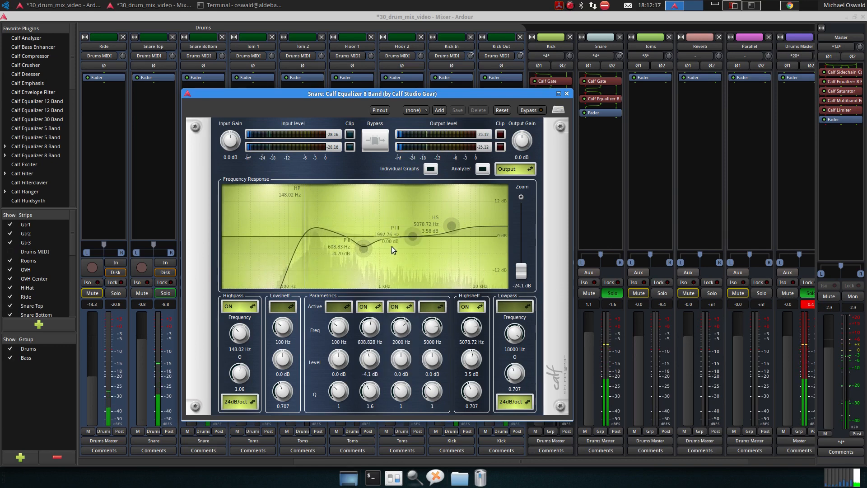
{"action": "left_click_drag", "start_coordinate": [410, 236], "coordinate": [331, 196]}
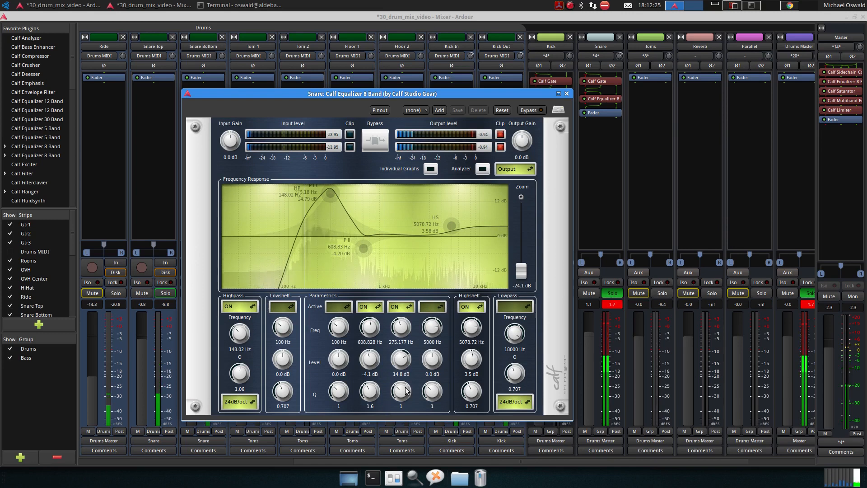
{"action": "left_click_drag", "start_coordinate": [405, 388], "coordinate": [405, 375]}
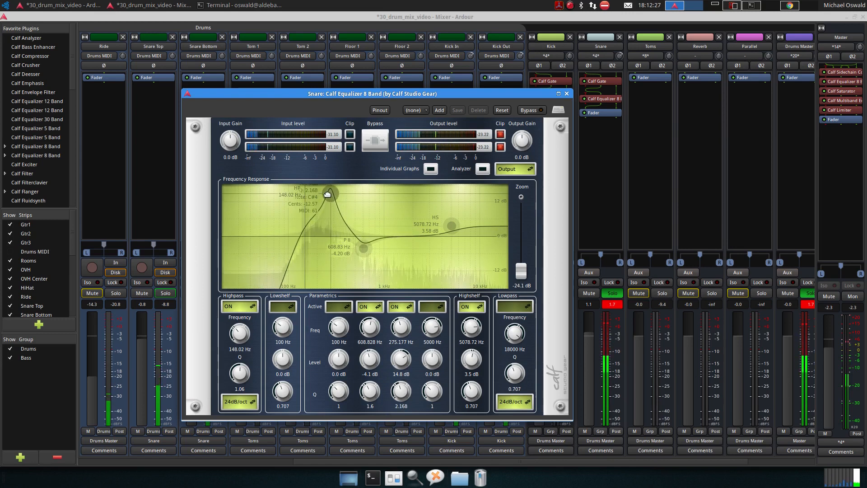
{"action": "left_click_drag", "start_coordinate": [327, 194], "coordinate": [308, 201]}
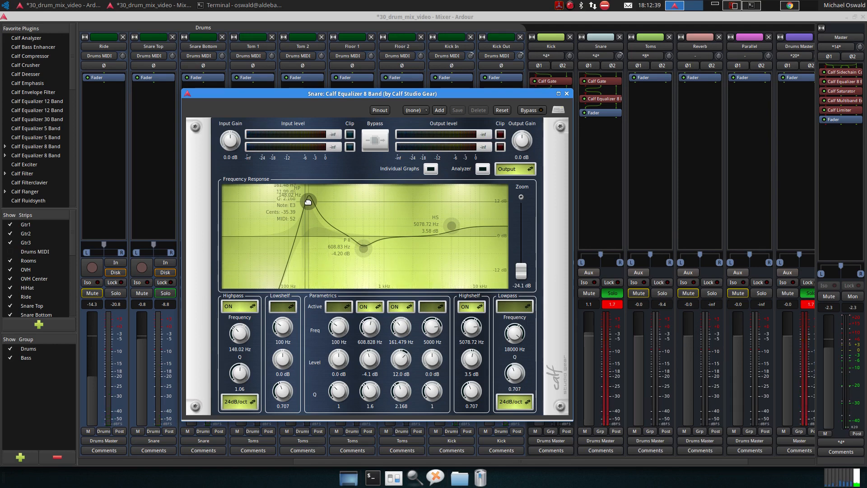
{"action": "left_click_drag", "start_coordinate": [308, 201], "coordinate": [299, 218]}
Set the snare EQ's second parametric band to a 7.3 dB cut at about 398 Hz with Q 1.247.
{"action": "left_click_drag", "start_coordinate": [363, 250], "coordinate": [346, 258]}
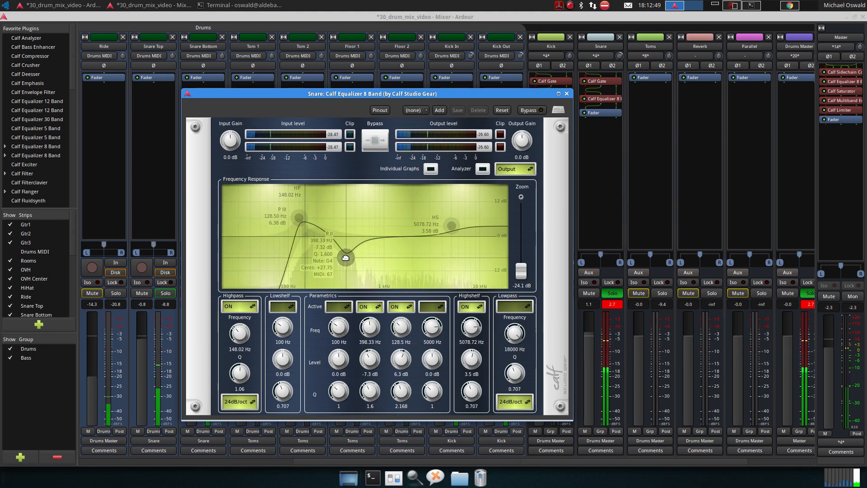
{"action": "left_click_drag", "start_coordinate": [367, 397], "coordinate": [369, 402]}
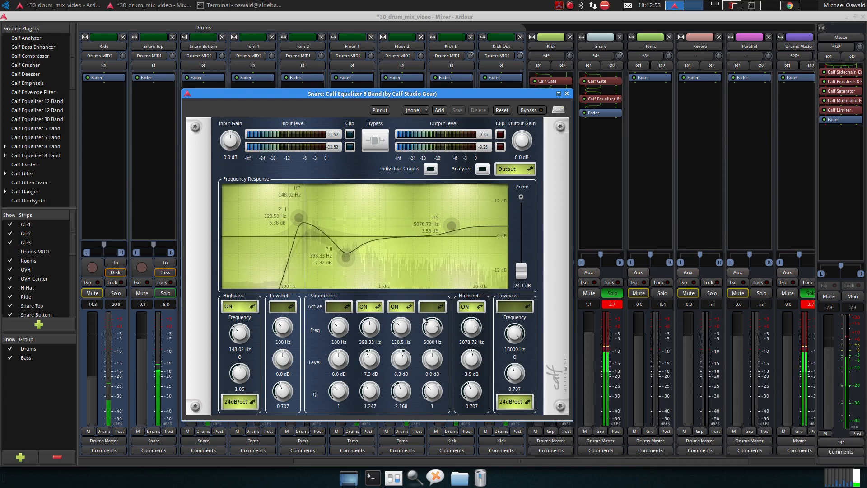
{"action": "left_click", "coordinate": [434, 308]}
{"action": "left_click", "coordinate": [435, 311]}
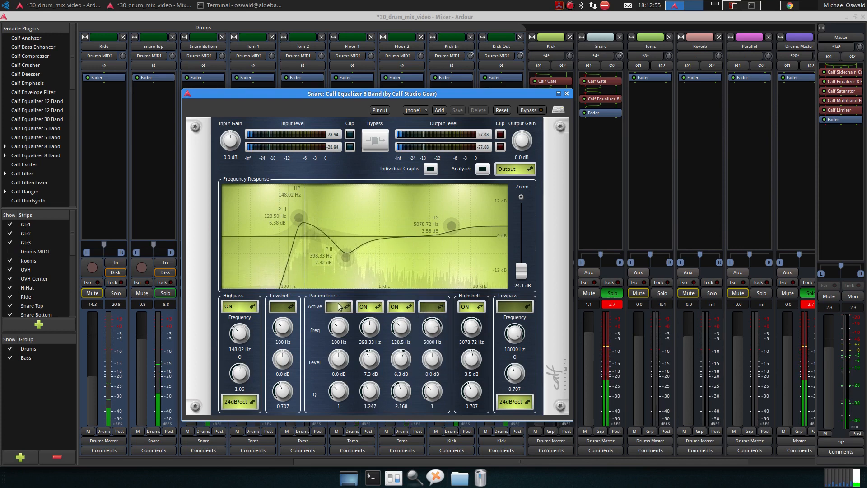
Enable the first parametric band at -1.5 dB and about 725 Hz, and set the high shelf to 5.4 dB at about 3509 Hz.
{"action": "left_click", "coordinate": [338, 307]}
{"action": "left_click", "coordinate": [339, 318]}
{"action": "left_click_drag", "start_coordinate": [282, 234], "coordinate": [370, 240]}
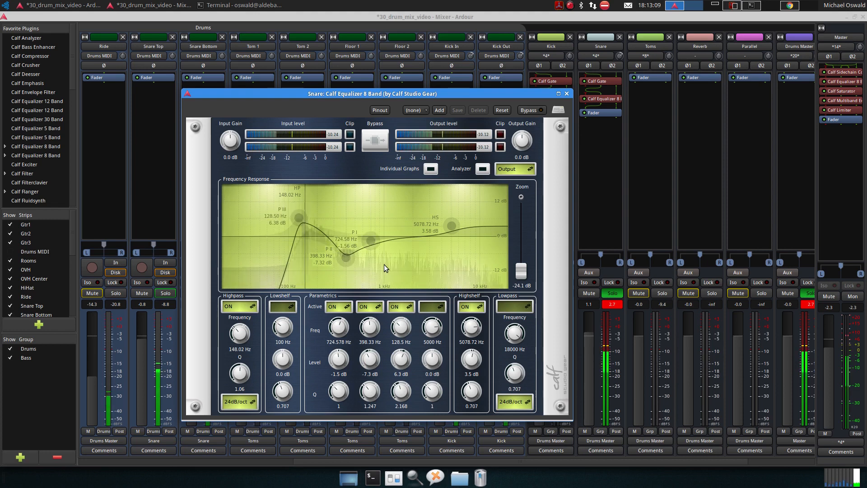
{"action": "mouse_move", "coordinate": [449, 230]}
{"action": "left_mouse_down"}
{"action": "mouse_move", "coordinate": [449, 215]}
{"action": "mouse_move", "coordinate": [436, 220]}
{"action": "left_mouse_up"}
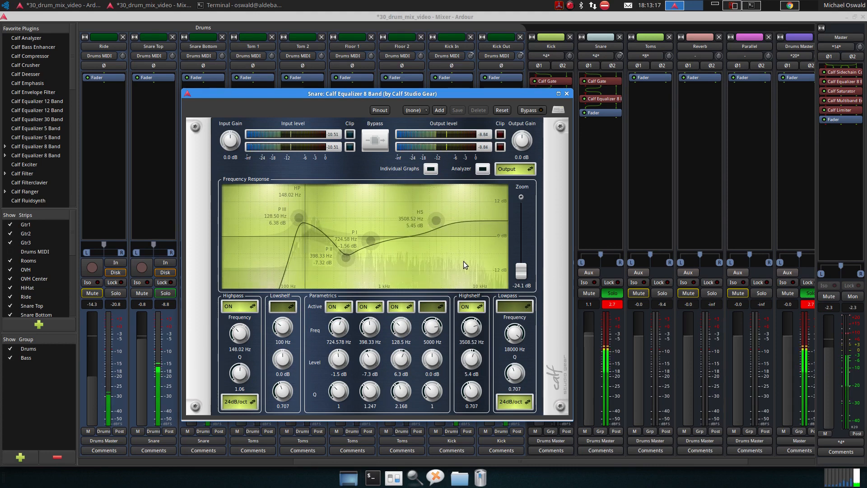
Try the snare EQ's lowpass at about 17362 Hz and switch it off.
{"action": "left_click", "coordinate": [518, 307]}
{"action": "left_click", "coordinate": [521, 319]}
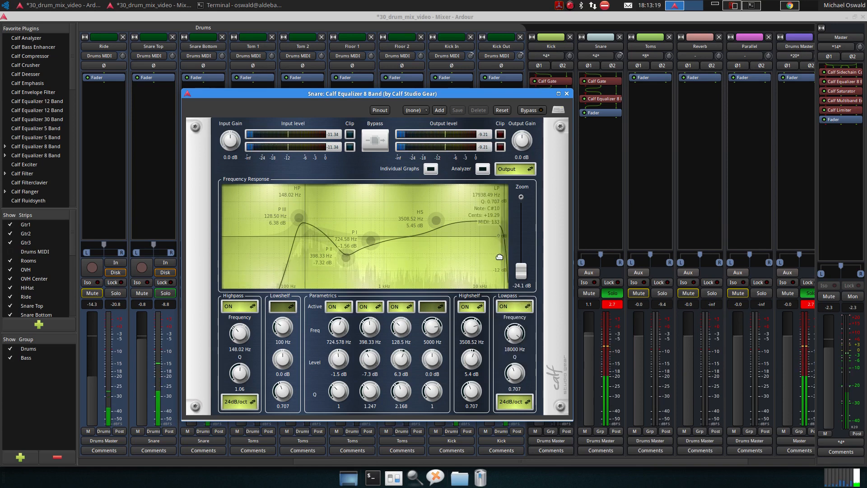
{"action": "mouse_move", "coordinate": [496, 251]}
{"action": "left_mouse_down"}
{"action": "mouse_move", "coordinate": [440, 251]}
{"action": "mouse_move", "coordinate": [503, 250]}
{"action": "left_mouse_up"}
{"action": "left_click", "coordinate": [513, 307]}
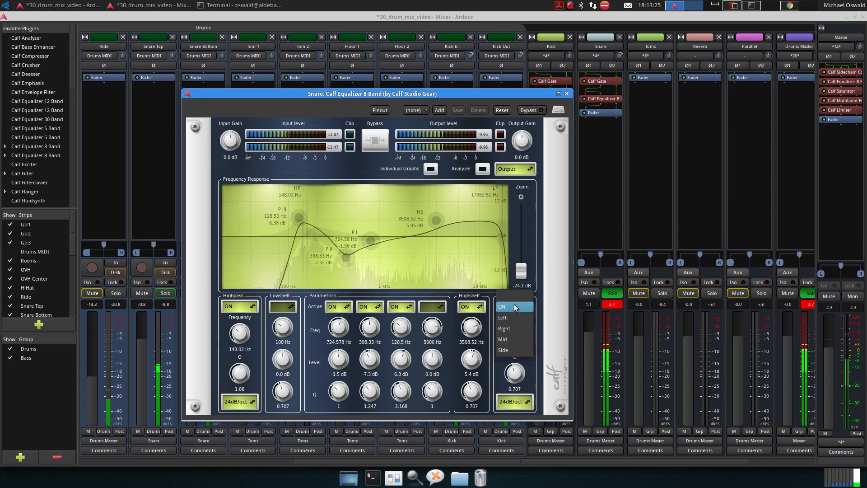
{"action": "left_click", "coordinate": [514, 296]}
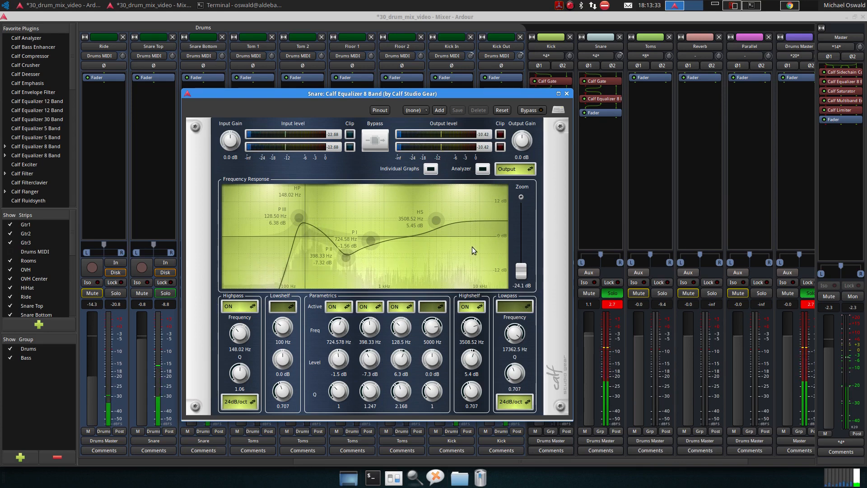
Close the snare EQ and insert a Calf Multiband Gate before the equalizer on the Snare bus, moving its window off the bus channels.
{"action": "key", "text": "space"}
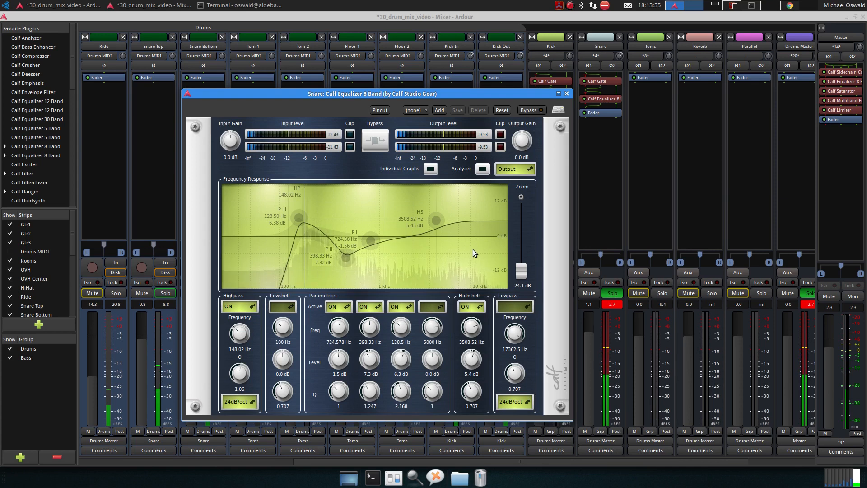
{"action": "left_click", "coordinate": [567, 94]}
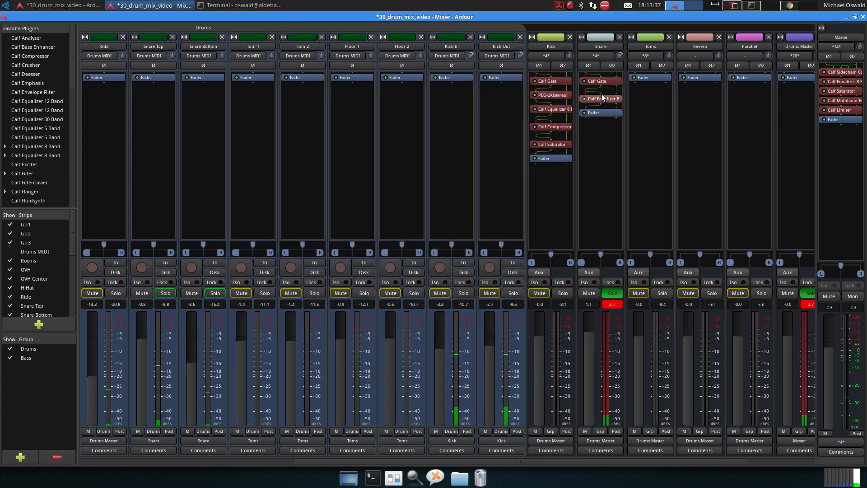
{"action": "right_click", "coordinate": [602, 90]}
{"action": "mouse_move", "coordinate": [660, 96]}
{"action": "mouse_move", "coordinate": [738, 97]}
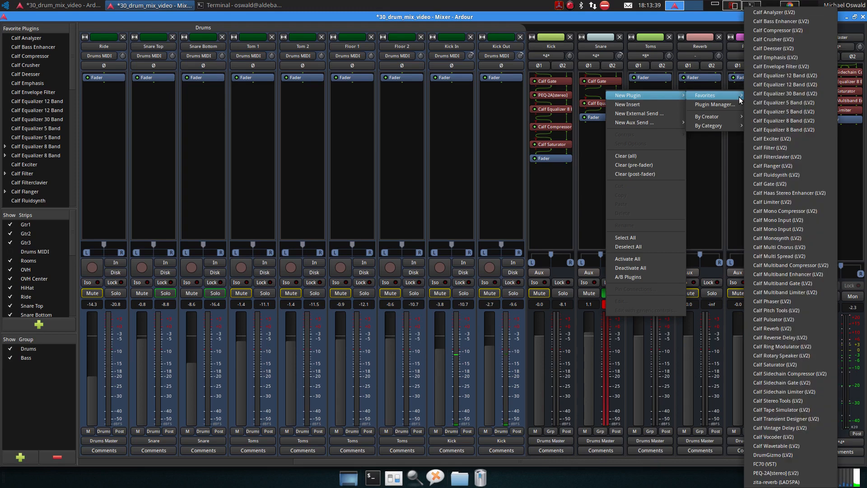
{"action": "left_click", "coordinate": [798, 285]}
{"action": "left_click_drag", "start_coordinate": [486, 148], "coordinate": [295, 83]}
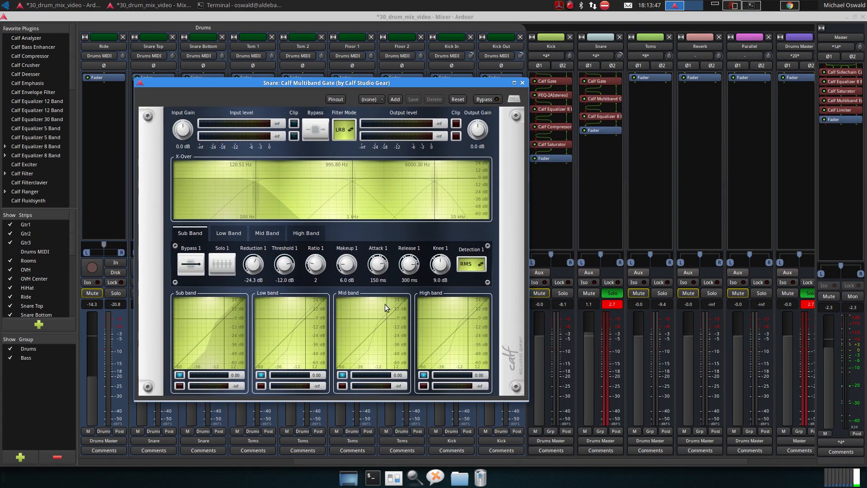
Activate the gate's high band above 4507 Hz with 0 dB makeup and knee, 9.742 ms attack, 137.358 ms release and Peak detection.
{"action": "left_click", "coordinate": [302, 235]}
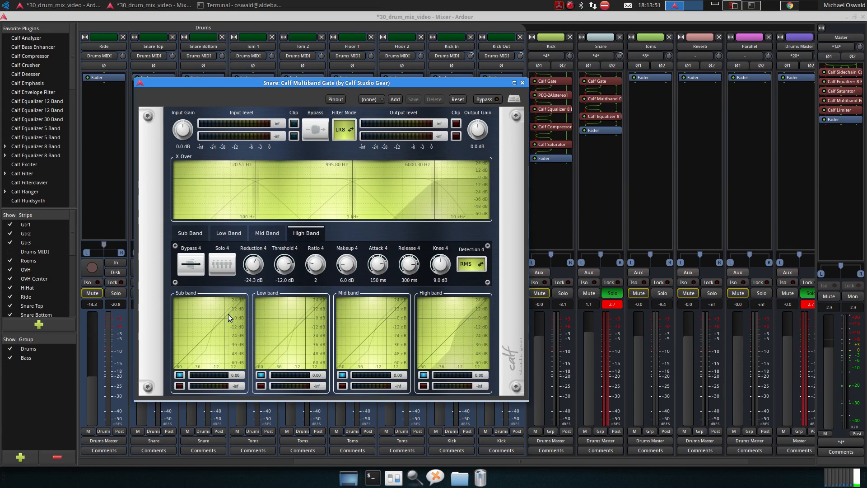
{"action": "left_click", "coordinate": [224, 267]}
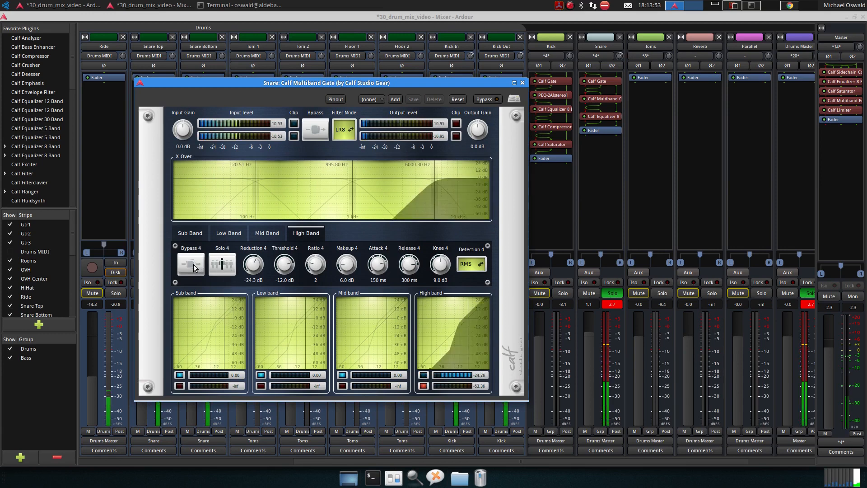
{"action": "mouse_move", "coordinate": [432, 195]}
{"action": "left_mouse_down"}
{"action": "mouse_move", "coordinate": [381, 194]}
{"action": "mouse_move", "coordinate": [420, 192]}
{"action": "left_mouse_up"}
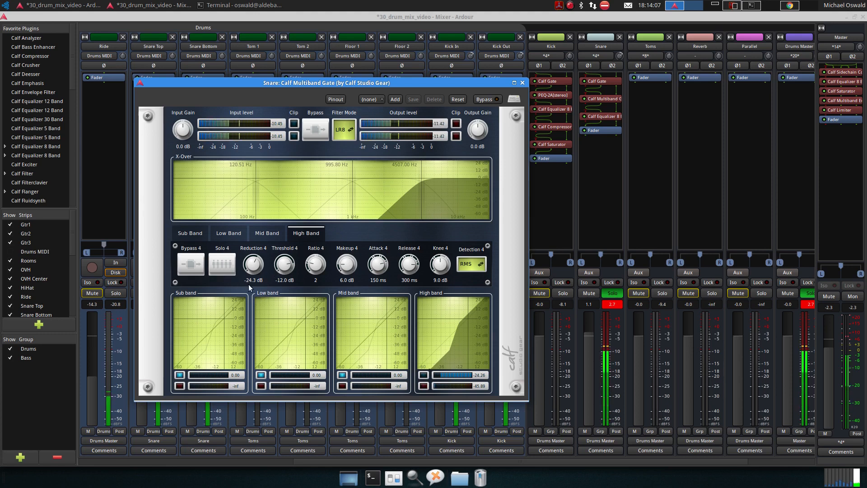
{"action": "left_click_drag", "start_coordinate": [356, 273], "coordinate": [378, 298]}
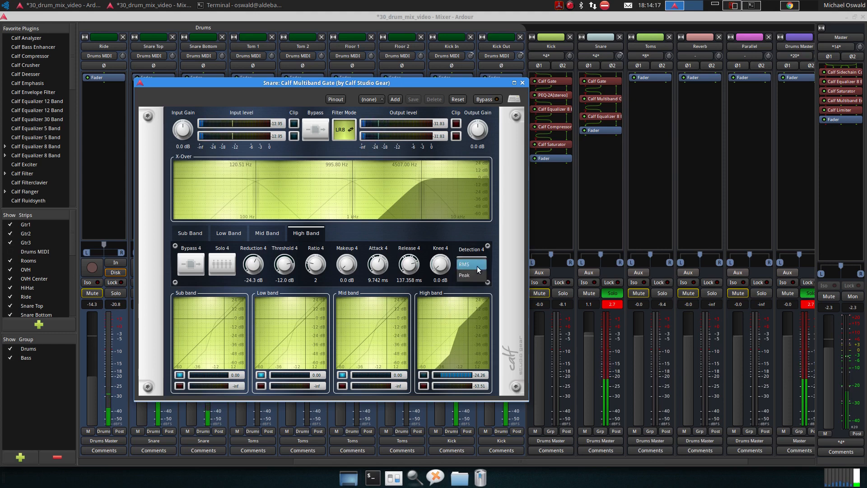
{"action": "left_click", "coordinate": [477, 275]}
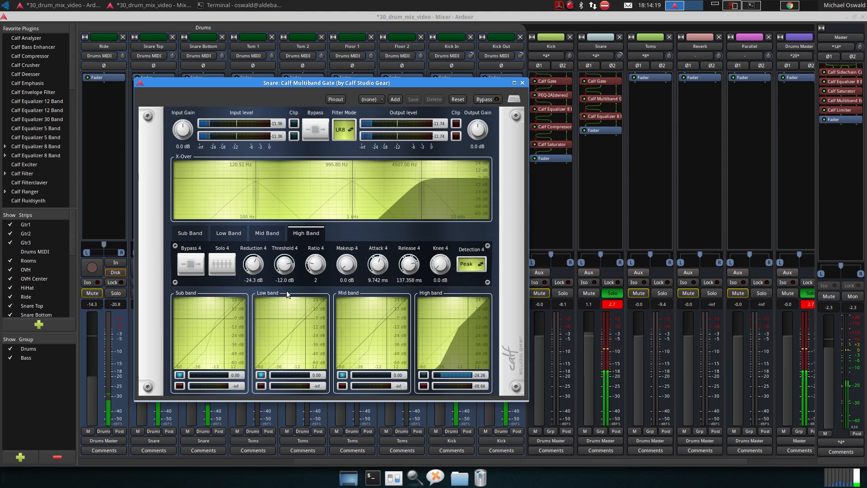
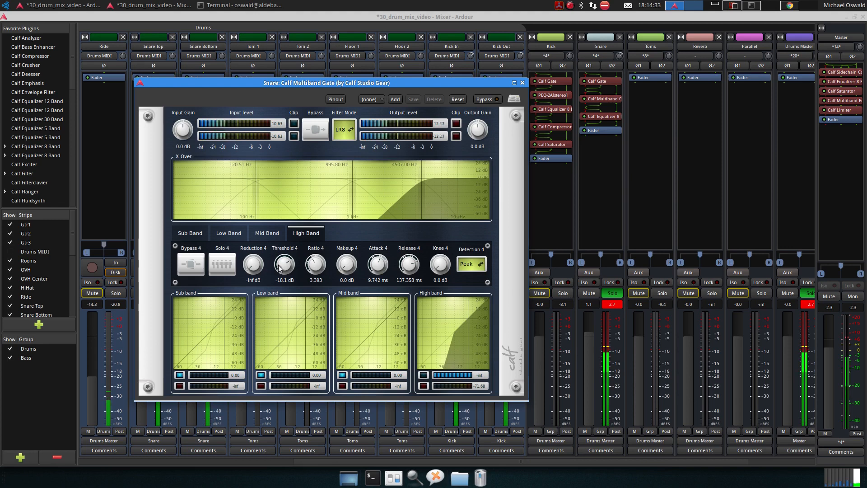
Set the high band's reduction to -inf dB, threshold to -48.4 dB and ratio to 3.995, comparing against the band's bypass.
{"action": "left_click_drag", "start_coordinate": [279, 266], "coordinate": [225, 279]}
{"action": "left_click_drag", "start_coordinate": [276, 267], "coordinate": [275, 272]}
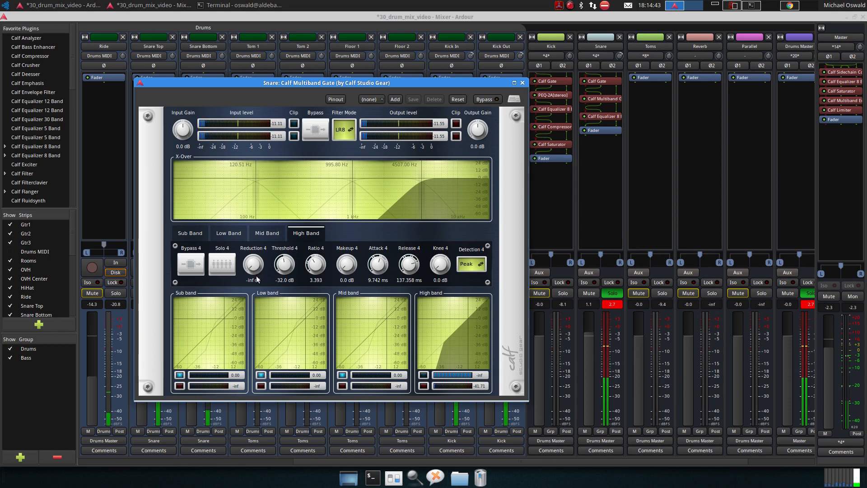
{"action": "left_click", "coordinate": [201, 266]}
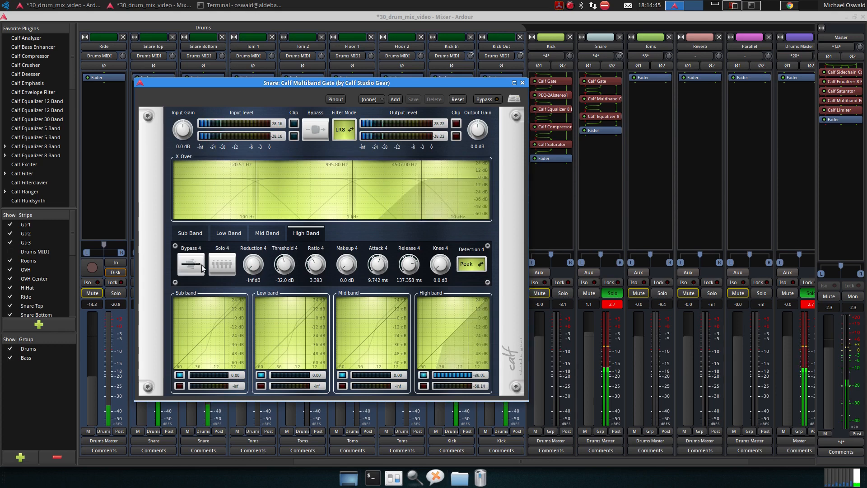
{"action": "left_click", "coordinate": [198, 267]}
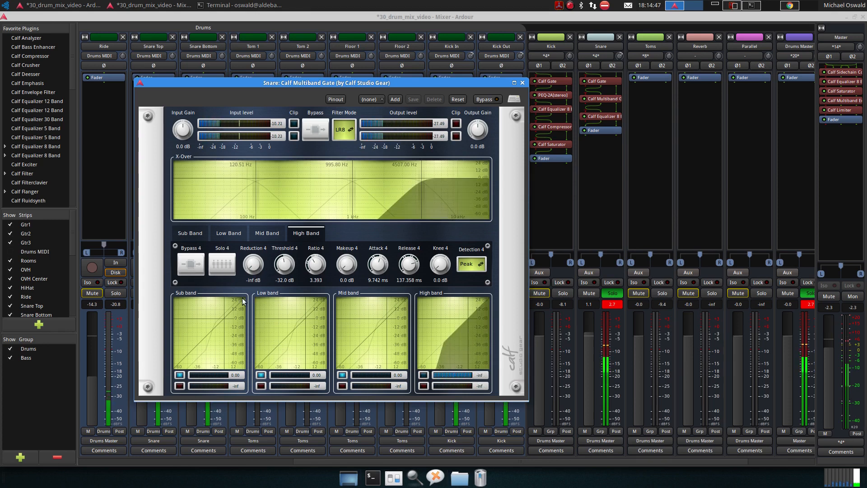
{"action": "left_click_drag", "start_coordinate": [297, 272], "coordinate": [280, 293]}
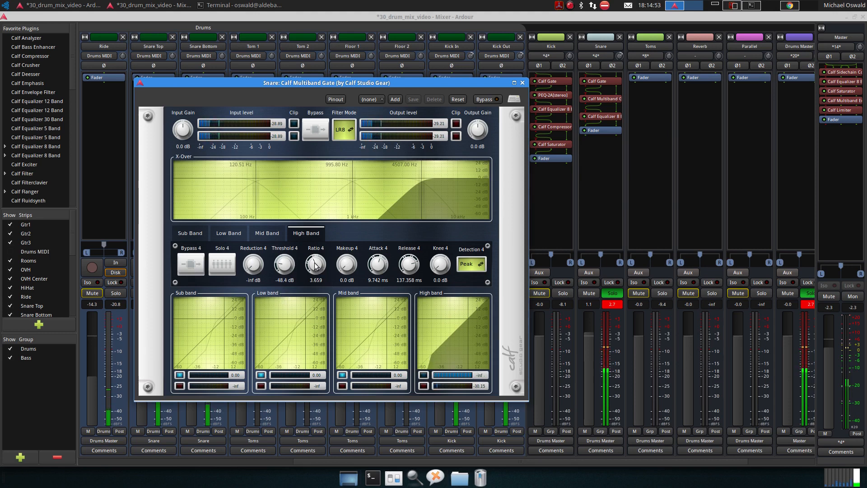
{"action": "left_click_drag", "start_coordinate": [315, 263], "coordinate": [316, 260]}
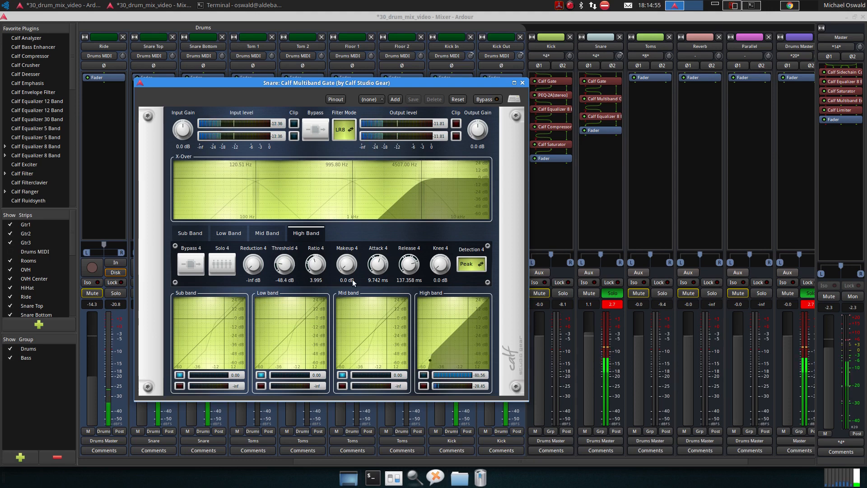
Set the high band's release to 193.323 ms, reduction to -8.9 dB and threshold to -40.0 dB.
{"action": "left_click", "coordinate": [589, 124]}
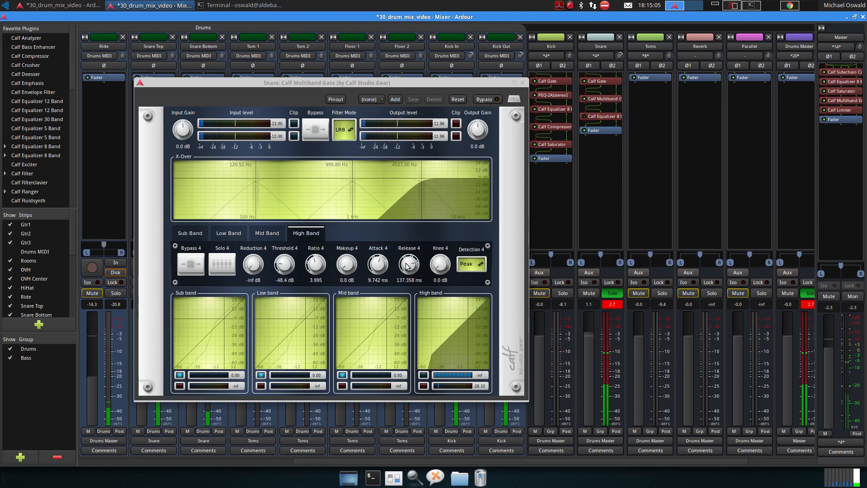
{"action": "left_click_drag", "start_coordinate": [405, 266], "coordinate": [407, 264]}
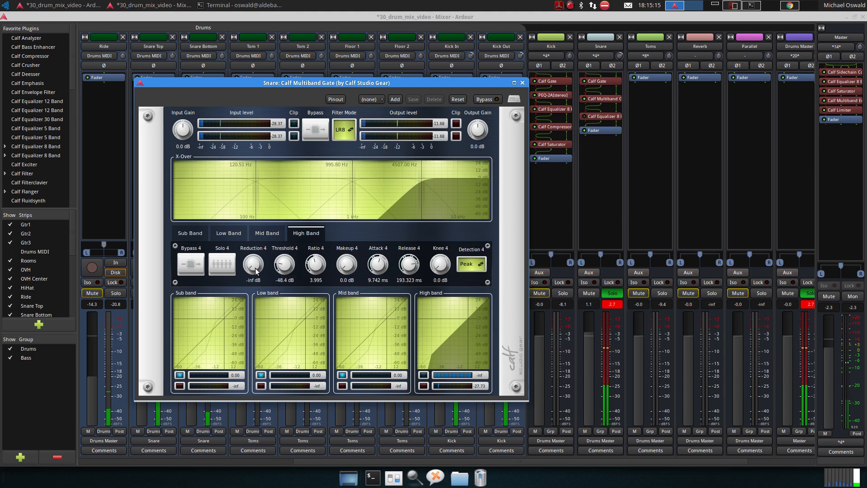
{"action": "left_click_drag", "start_coordinate": [255, 270], "coordinate": [260, 230]}
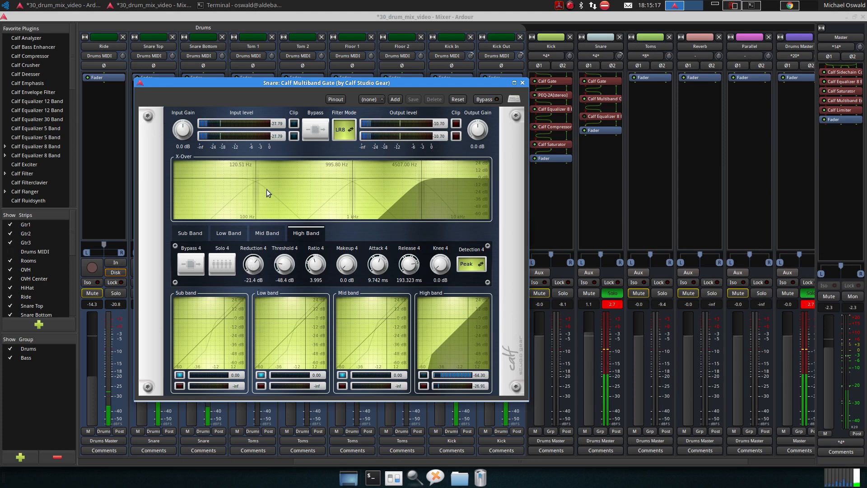
{"action": "left_click_drag", "start_coordinate": [266, 189], "coordinate": [283, 174]}
{"action": "left_click_drag", "start_coordinate": [285, 270], "coordinate": [285, 253]}
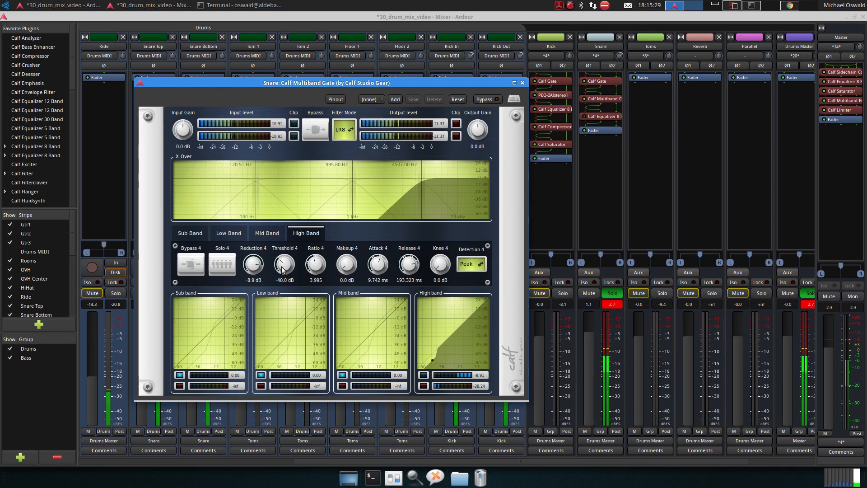
Compare the snare with the high-band gating bypassed and active, and set the band's reduction to -15.9 dB.
{"action": "left_click", "coordinate": [193, 262]}
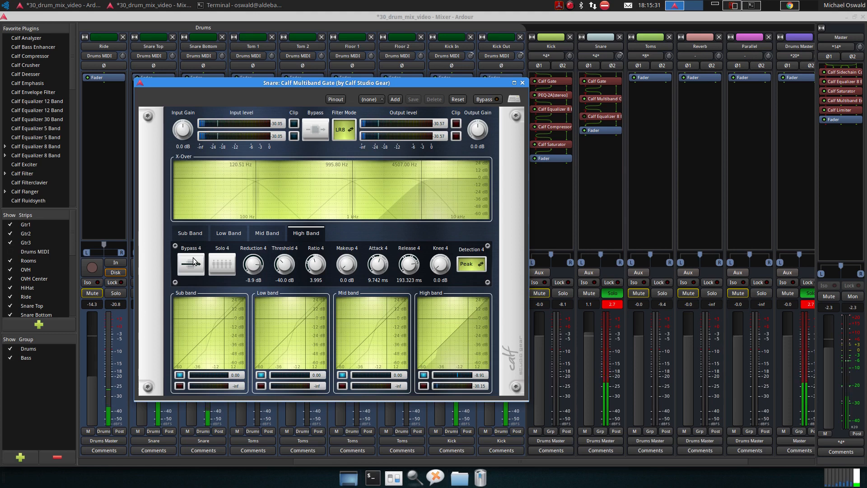
{"action": "left_click", "coordinate": [193, 262]}
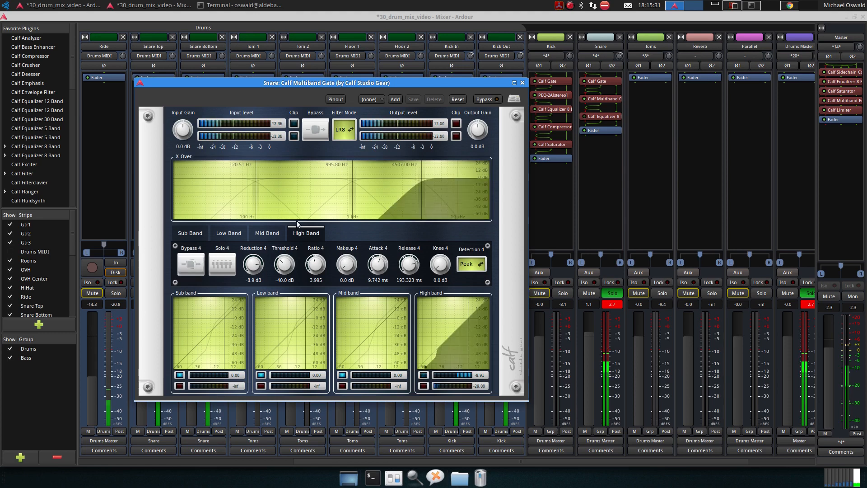
{"action": "left_click", "coordinate": [483, 100]}
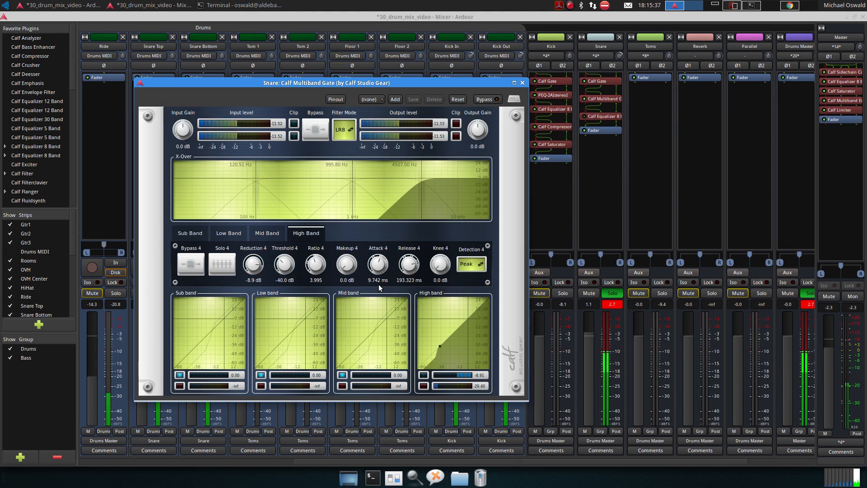
{"action": "left_click_drag", "start_coordinate": [251, 266], "coordinate": [251, 280]}
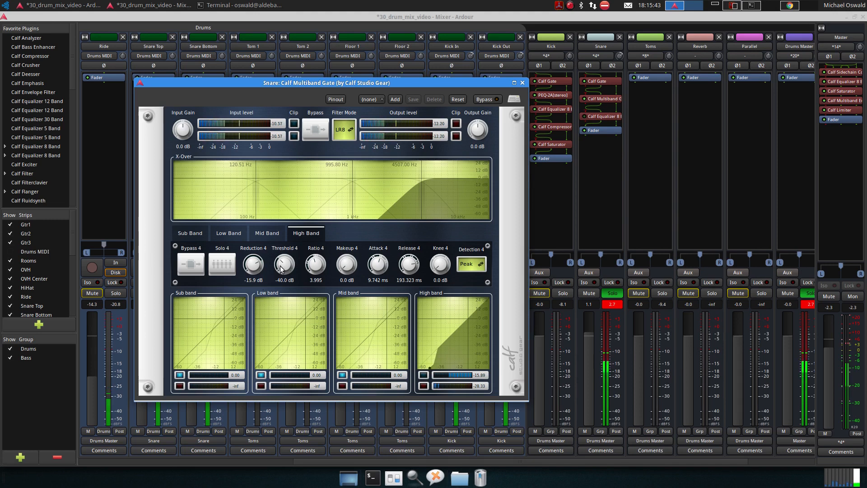
Set the high band's threshold to -51.8 dB and compare the snare with the Multiband Gate bypassed and active.
{"action": "left_click_drag", "start_coordinate": [276, 272], "coordinate": [281, 265]}
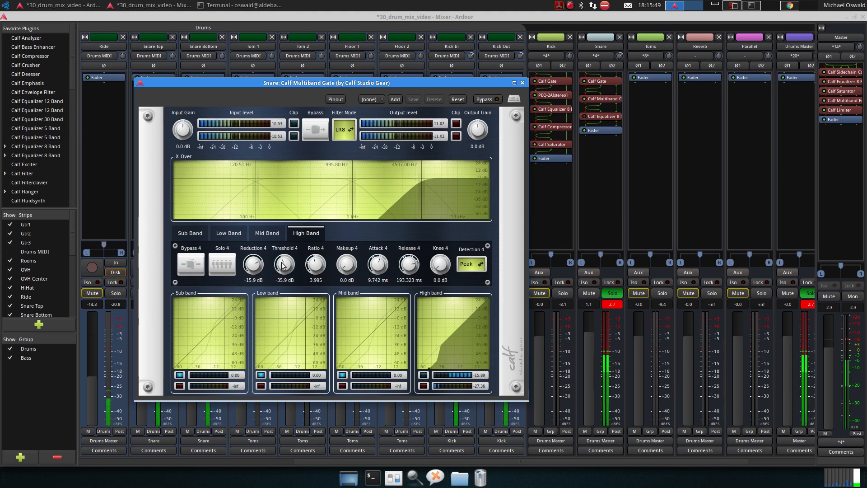
{"action": "left_click_drag", "start_coordinate": [281, 265], "coordinate": [280, 295]}
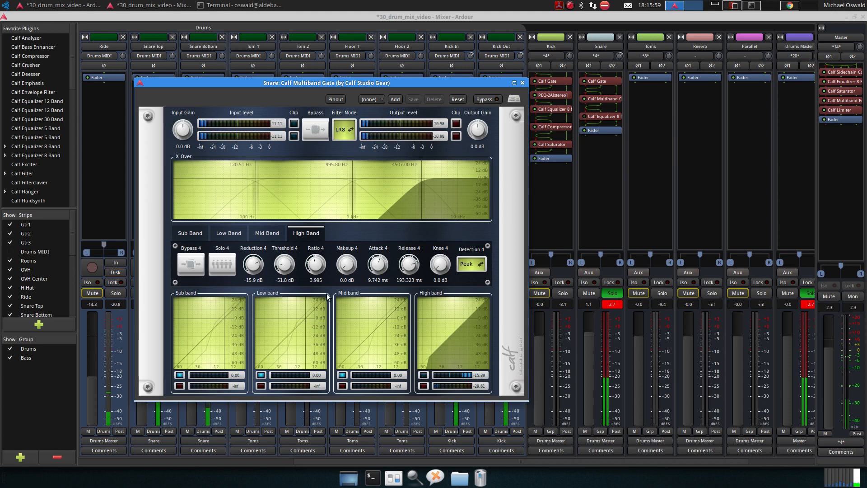
{"action": "left_click", "coordinate": [480, 100]}
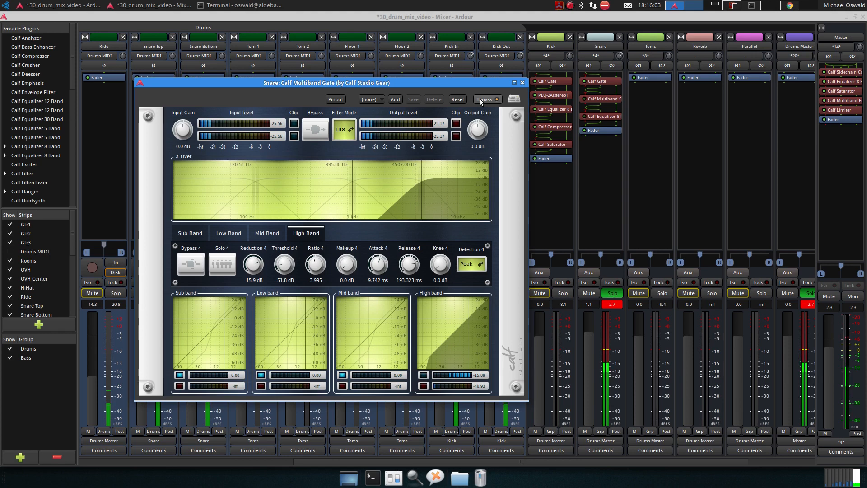
{"action": "left_click", "coordinate": [479, 99]}
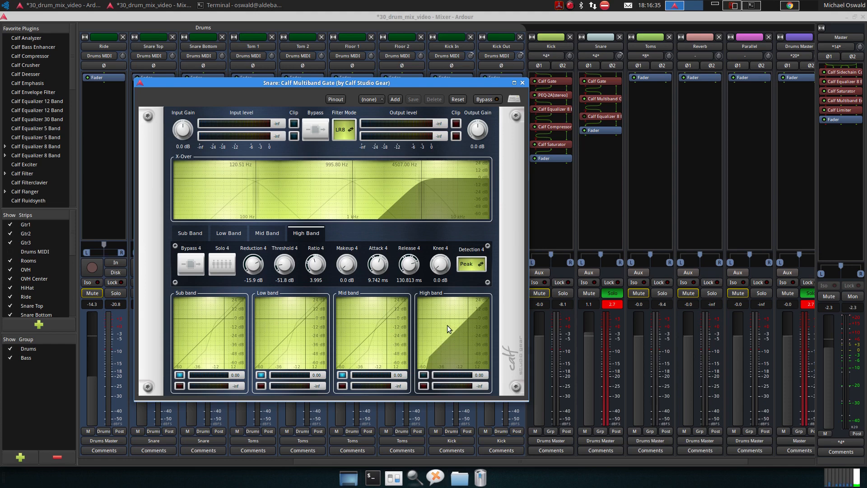
During playback, set the high band's threshold to -48.6 dB and release to 159.026 ms, and close the Multiband Gate.
{"action": "key", "text": "space"}
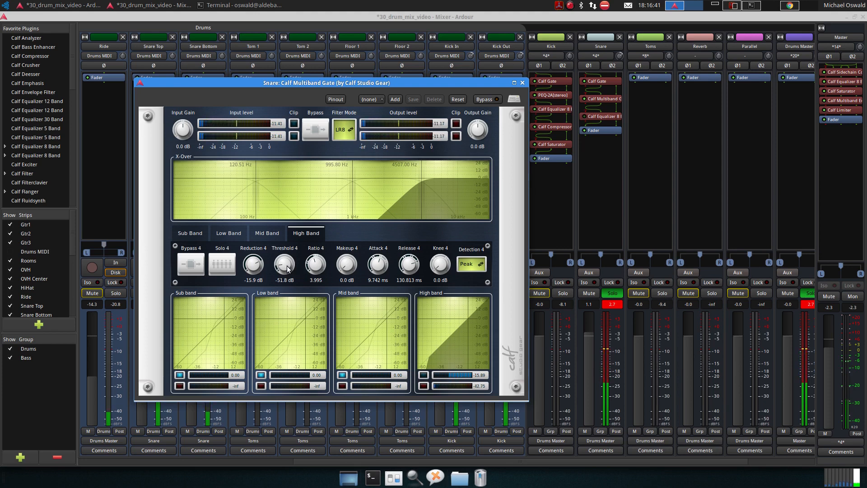
{"action": "scroll", "coordinate": [284, 263], "scroll_direction": "up", "scroll_amount": 2}
{"action": "scroll", "coordinate": [284, 263], "scroll_direction": "up", "scroll_amount": 1}
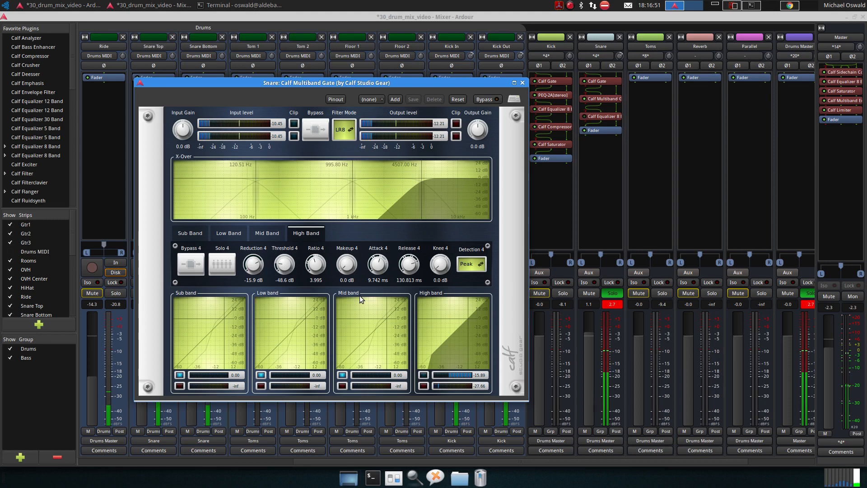
{"action": "left_click_drag", "start_coordinate": [408, 267], "coordinate": [406, 259]}
{"action": "scroll", "coordinate": [407, 269], "scroll_direction": "down", "scroll_amount": 3}
{"action": "left_click", "coordinate": [483, 99]}
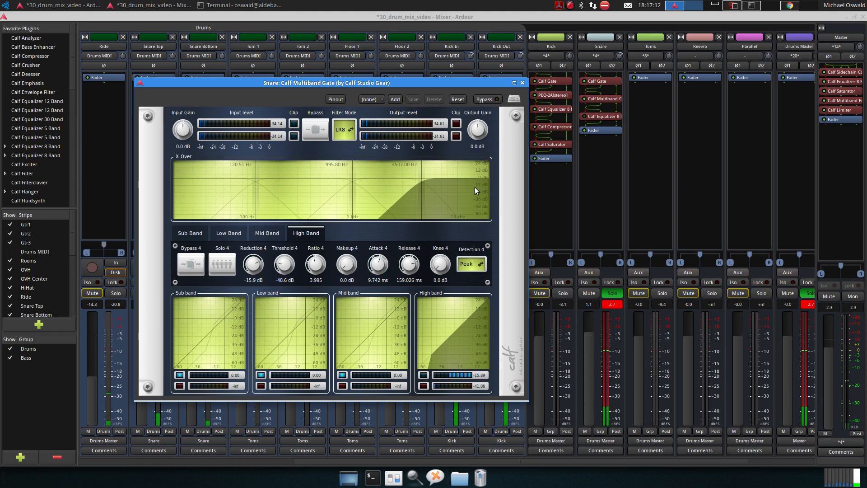
{"action": "left_click", "coordinate": [521, 83]}
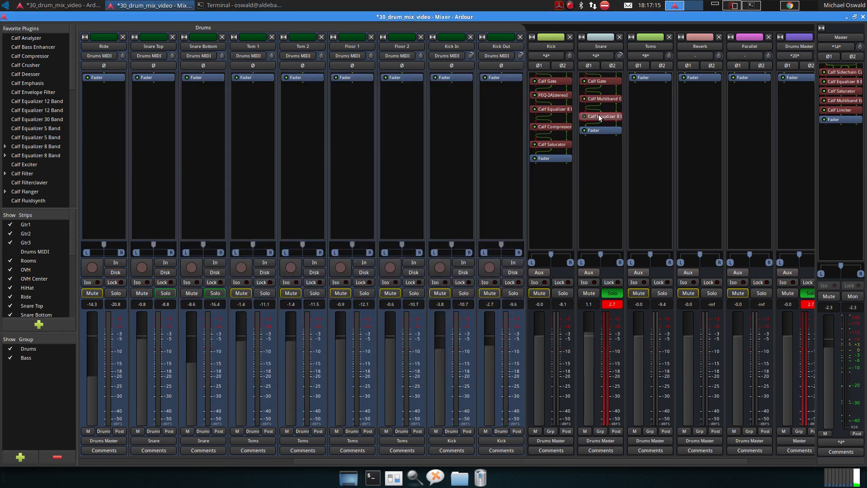
Activate the Snare bus's Equalizer 8 Band and set its high shelf to 9138.45 Hz with a 3.4 dB level.
{"action": "double_click", "coordinate": [599, 116]}
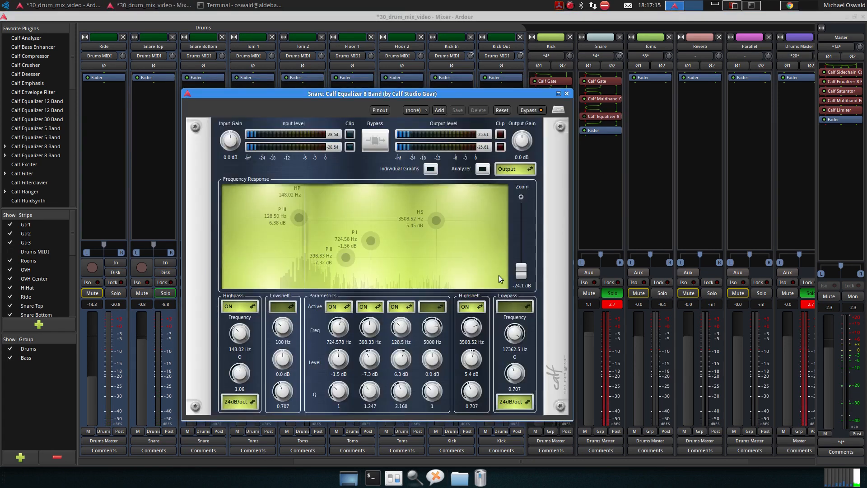
{"action": "left_click", "coordinate": [534, 113]}
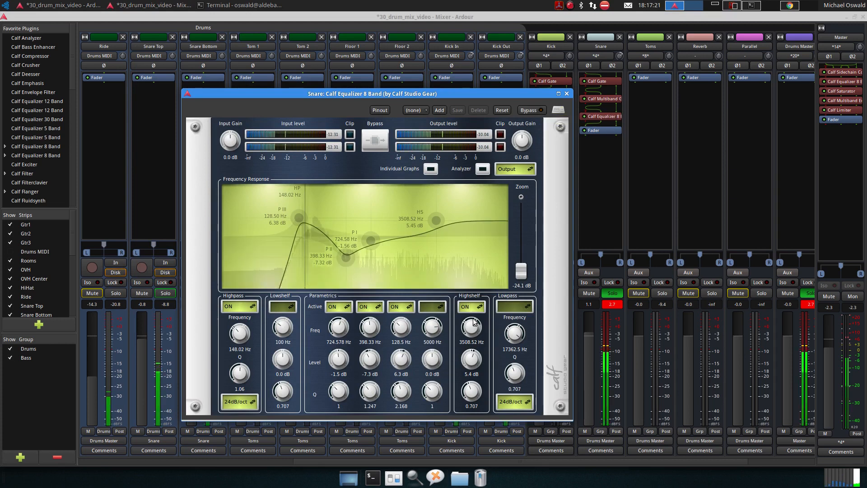
{"action": "left_click_drag", "start_coordinate": [472, 360], "coordinate": [472, 364]}
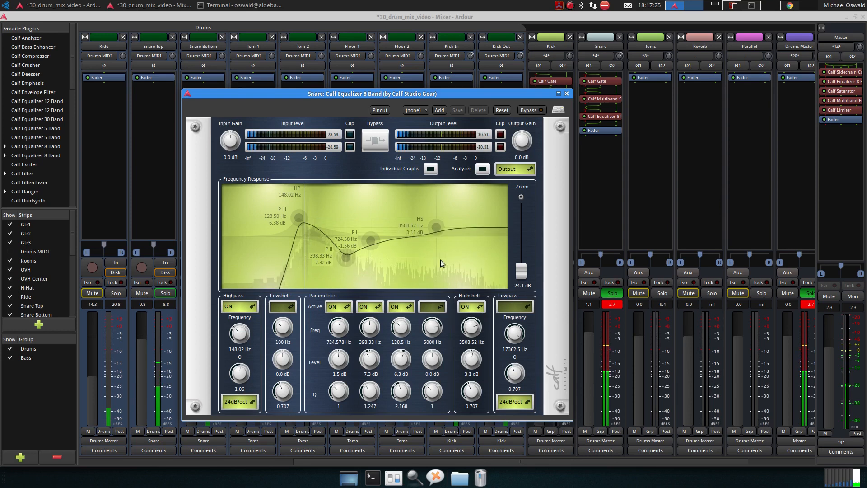
{"action": "left_click_drag", "start_coordinate": [435, 226], "coordinate": [476, 226]}
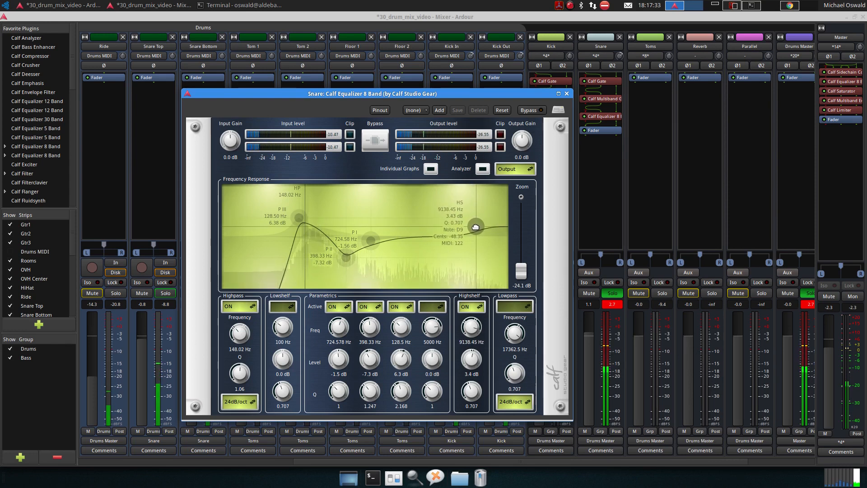
Enable the fourth parametric band at 238.889 Hz with 4.1 dB, and set the second band to 416.045 Hz and -10.7 dB.
{"action": "left_click", "coordinate": [432, 306]}
{"action": "left_click_drag", "start_coordinate": [457, 235], "coordinate": [324, 224]}
{"action": "left_click_drag", "start_coordinate": [345, 258], "coordinate": [350, 264]}
{"action": "mouse_move", "coordinate": [350, 281]}
{"action": "left_mouse_down"}
{"action": "mouse_move", "coordinate": [351, 242]}
{"action": "mouse_move", "coordinate": [347, 266]}
{"action": "left_mouse_up"}
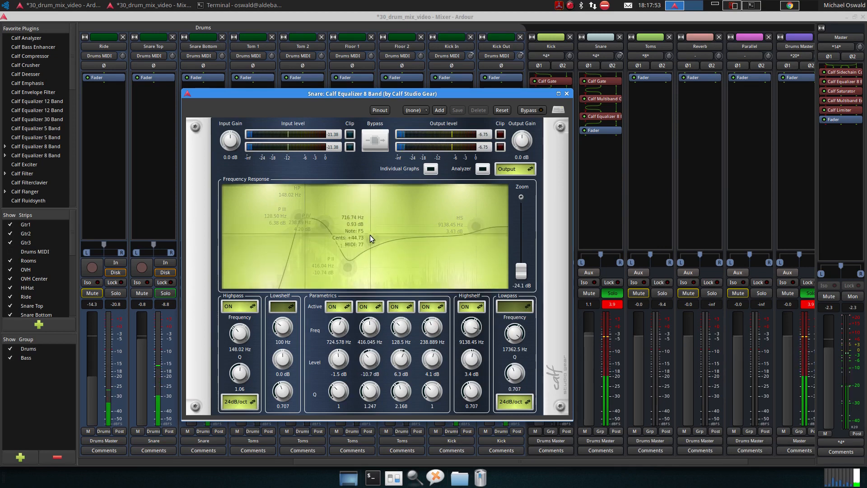
Try the first parametric band at 1422.32 Hz with 9.6 dB, switch that band off, and reduce the high shelf to 2.2 dB.
{"action": "left_click_drag", "start_coordinate": [370, 239], "coordinate": [399, 207]}
{"action": "left_click", "coordinate": [343, 306]}
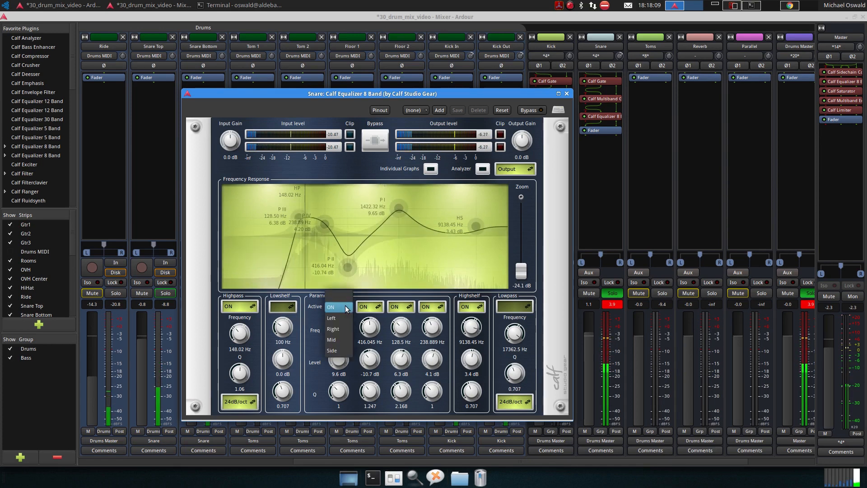
{"action": "left_click", "coordinate": [339, 290]}
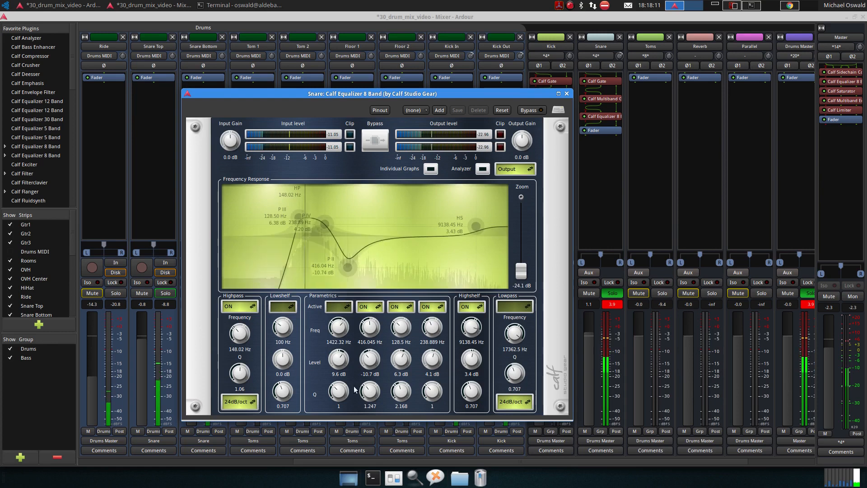
{"action": "mouse_move", "coordinate": [369, 391]}
{"action": "left_mouse_down"}
{"action": "mouse_move", "coordinate": [369, 401]}
{"action": "mouse_move", "coordinate": [370, 393]}
{"action": "left_mouse_up"}
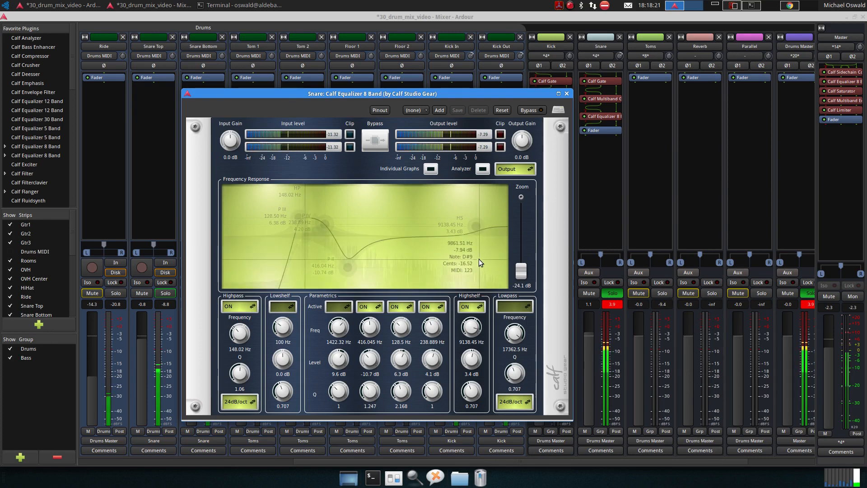
{"action": "left_click_drag", "start_coordinate": [471, 354], "coordinate": [470, 358]}
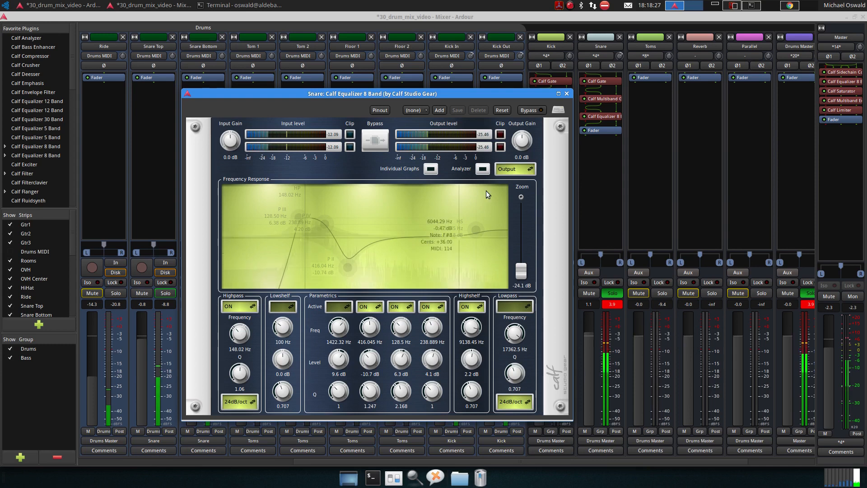
{"action": "left_click", "coordinate": [566, 92]}
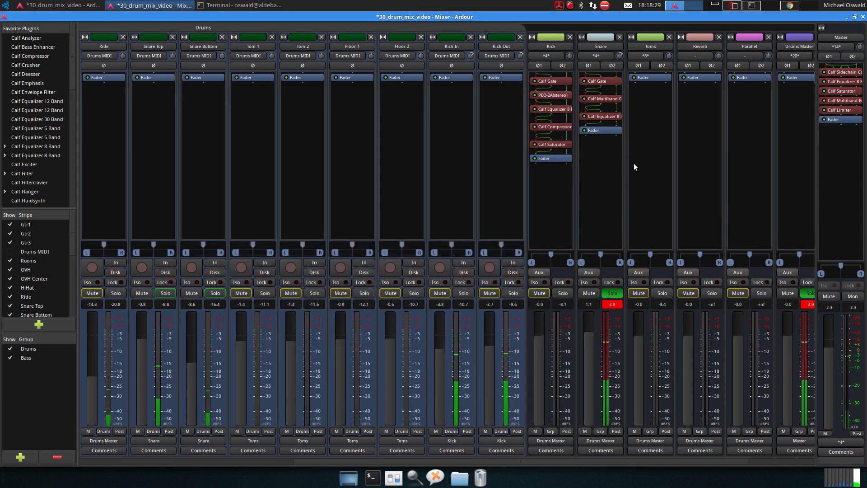
Insert the PEQ-2A[stereo] plugin on the Snare bus between the Multiband Gate and Equalizer 8 Band.
{"action": "right_click", "coordinate": [606, 106]}
{"action": "mouse_move", "coordinate": [642, 109]}
{"action": "mouse_move", "coordinate": [718, 110]}
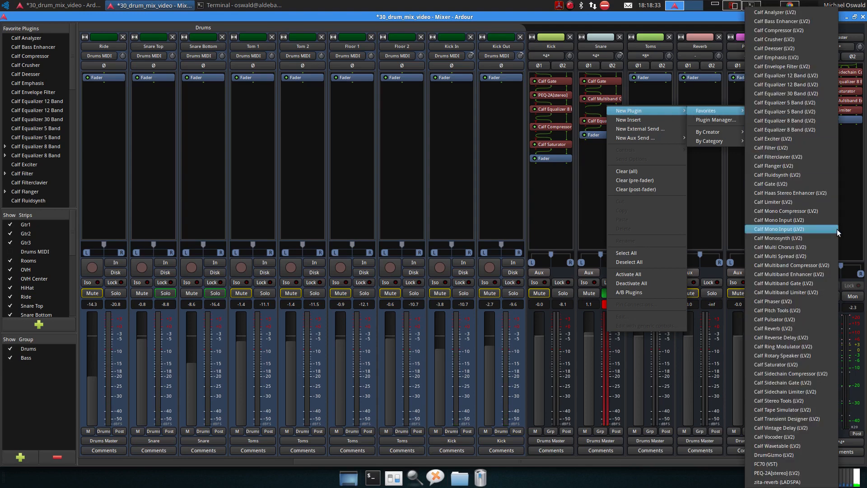
{"action": "left_click", "coordinate": [781, 473]}
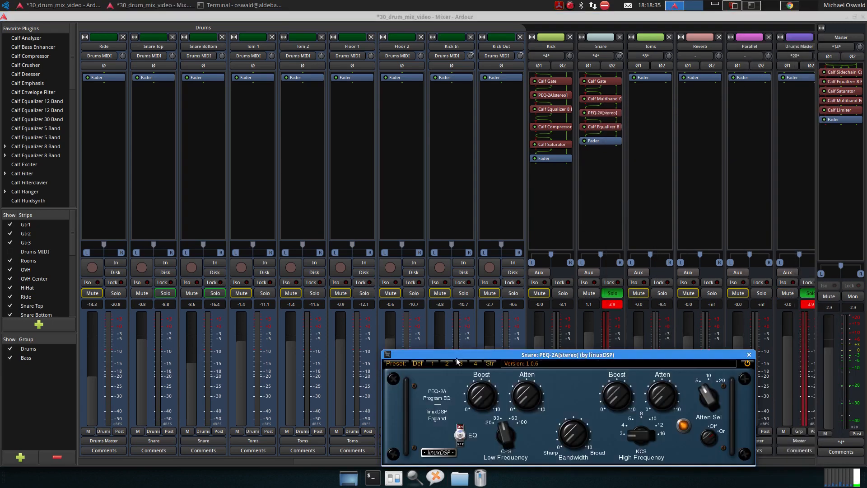
{"action": "left_click_drag", "start_coordinate": [457, 358], "coordinate": [281, 197]}
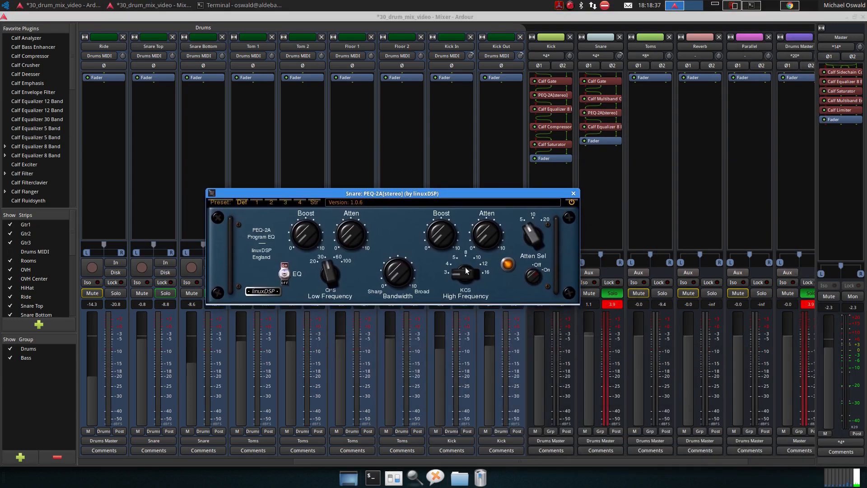
During playback, set the PEQ-2A's high-frequency boost to 8.3, bandwidth to about mid-range and high frequency to 12K Cycles.
{"action": "left_click", "coordinate": [348, 14]}
{"action": "key", "text": "space"}
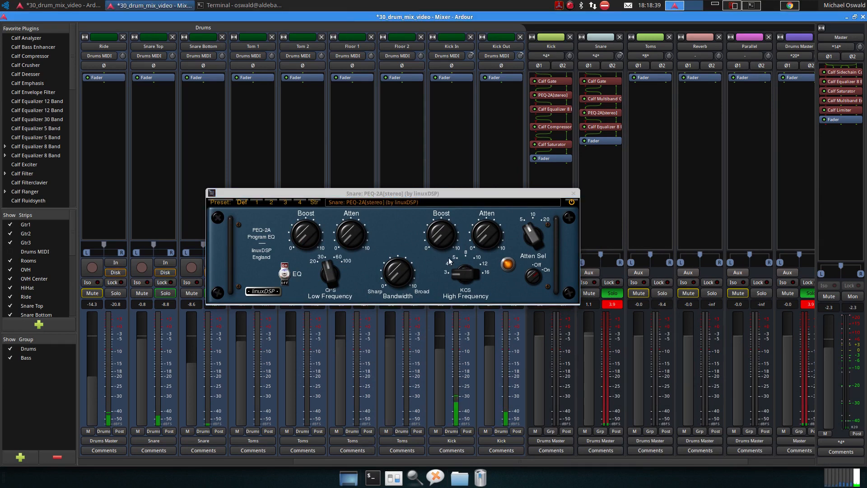
{"action": "left_click_drag", "start_coordinate": [454, 272], "coordinate": [456, 263]}
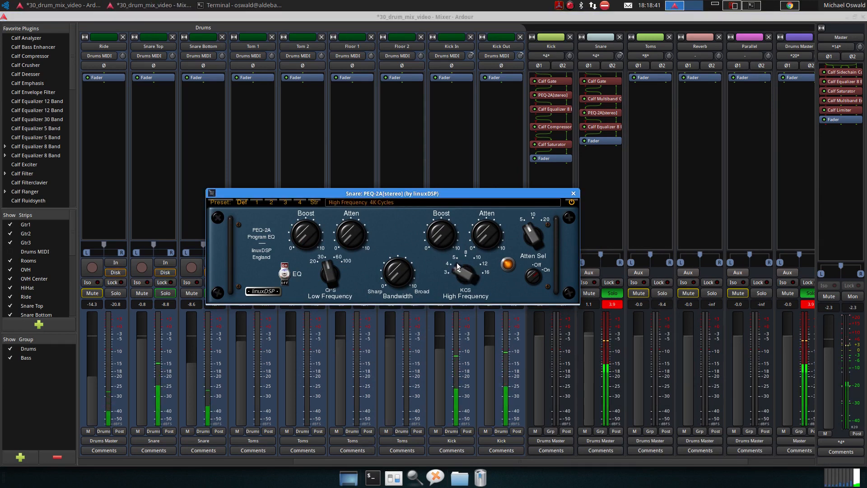
{"action": "left_click_drag", "start_coordinate": [432, 235], "coordinate": [432, 172]}
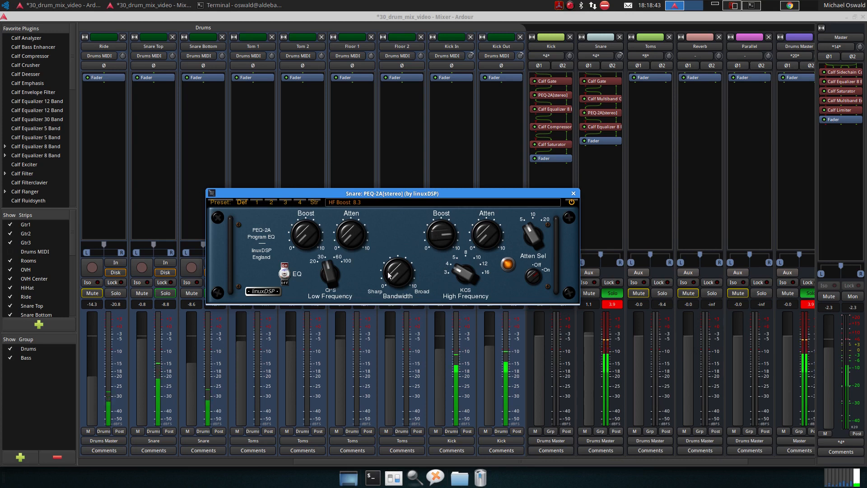
{"action": "left_click_drag", "start_coordinate": [397, 271], "coordinate": [389, 239]}
{"action": "left_click_drag", "start_coordinate": [454, 280], "coordinate": [462, 250]}
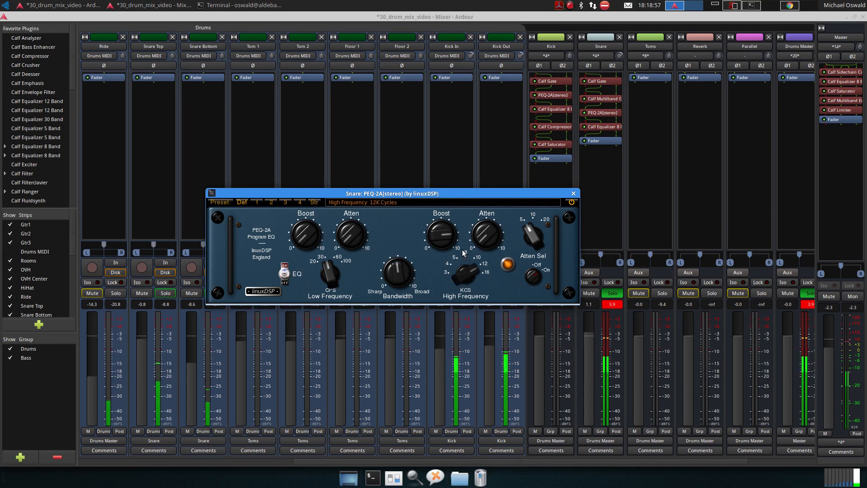
Lower the Snare Bottom fader to -12.6 dB, and reduce the PEQ-2A's high frequency to 10 KCS and its boost to about 4.
{"action": "left_click_drag", "start_coordinate": [188, 375], "coordinate": [189, 385]}
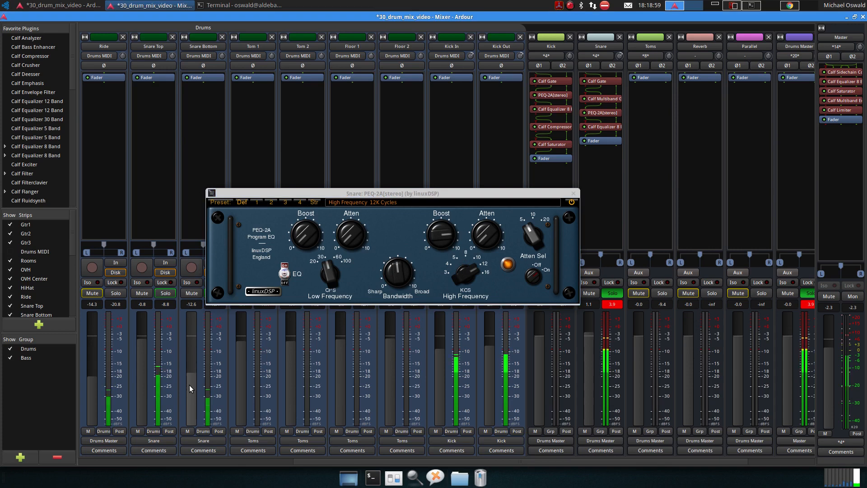
{"action": "left_click", "coordinate": [456, 271]}
{"action": "left_click_drag", "start_coordinate": [438, 248], "coordinate": [442, 267]}
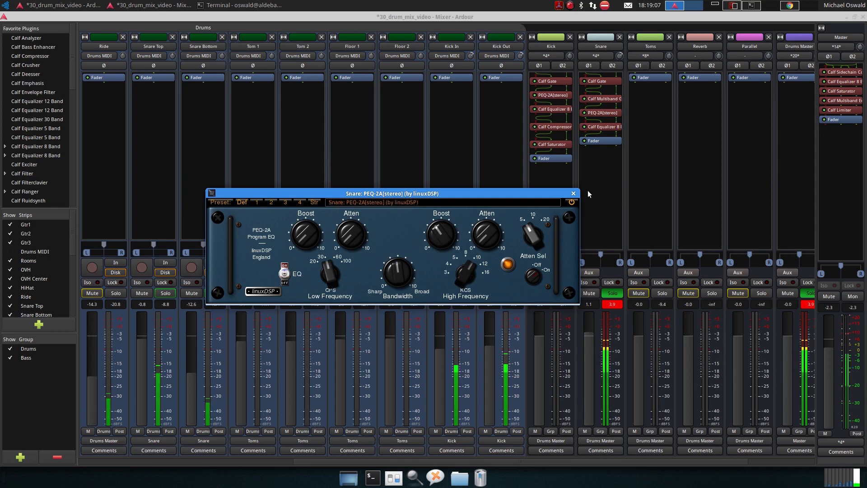
{"action": "left_click", "coordinate": [573, 195]}
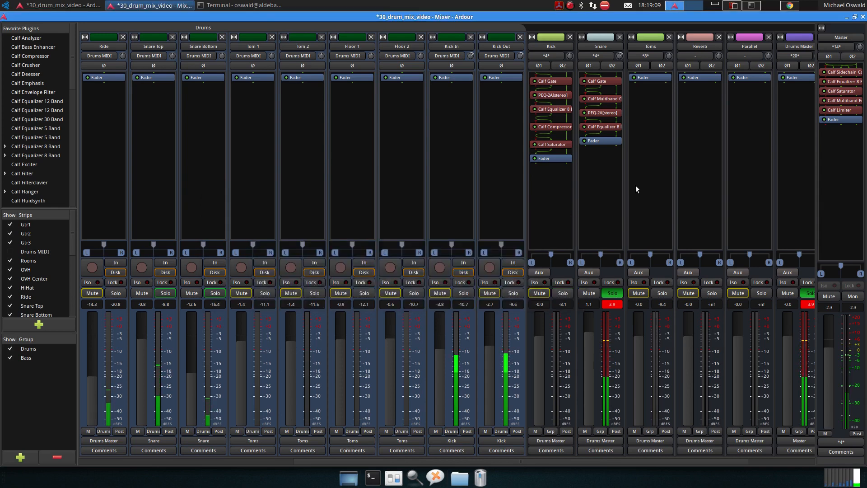
Check the Snare bus's Equalizer 8 Band curve and insert Calf Compressor after that equalizer.
{"action": "double_click", "coordinate": [603, 127]}
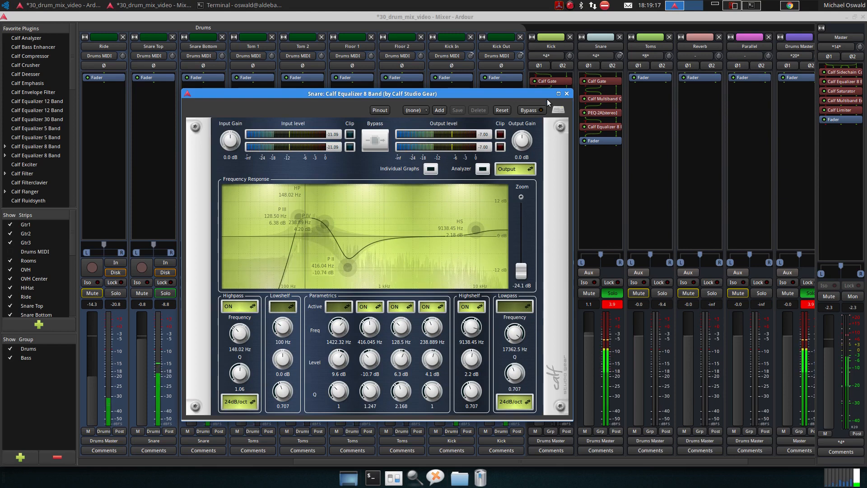
{"action": "left_click", "coordinate": [566, 94]}
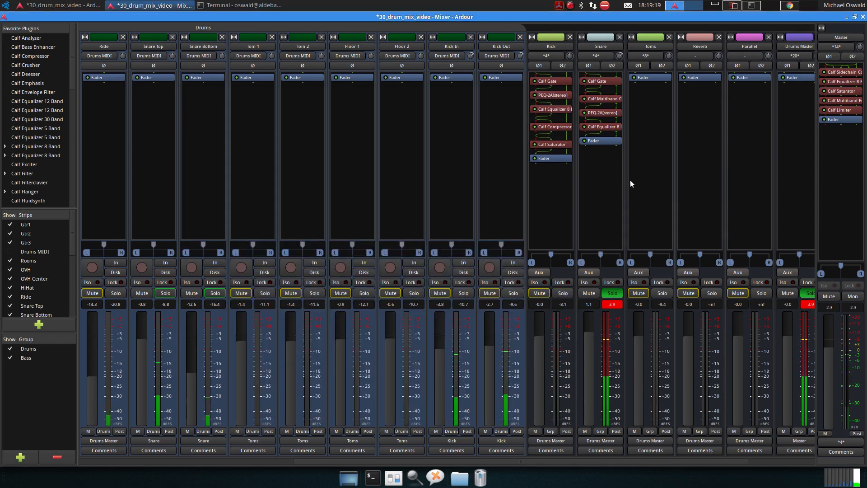
{"action": "right_click", "coordinate": [607, 134]}
{"action": "mouse_move", "coordinate": [637, 136]}
{"action": "mouse_move", "coordinate": [711, 134]}
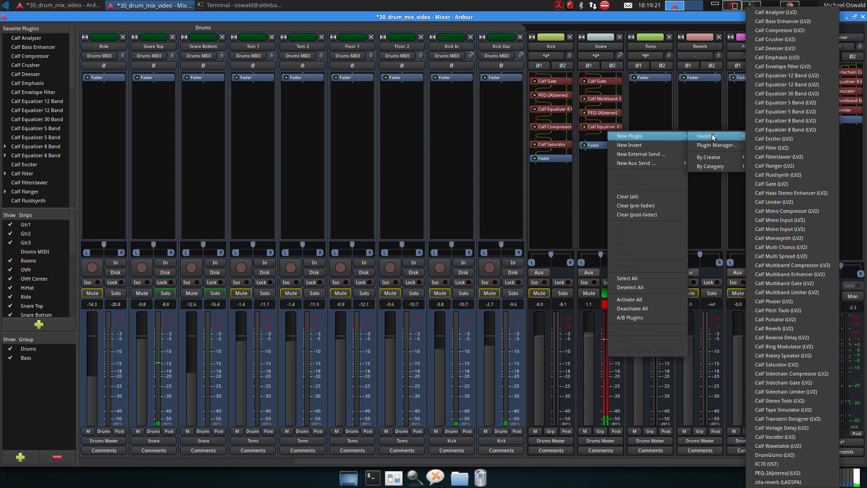
{"action": "left_click", "coordinate": [804, 31]}
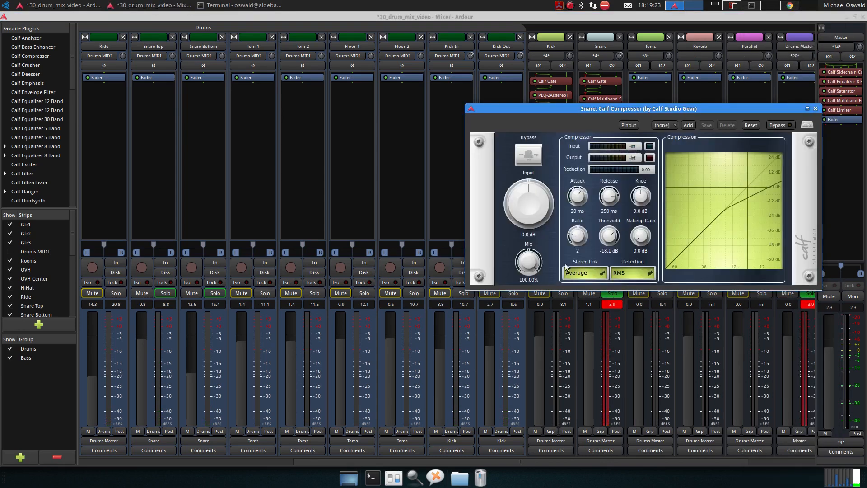
{"action": "left_click_drag", "start_coordinate": [587, 114], "coordinate": [347, 157]}
During playback, set the snare compressor's release to 161.103 ms, attack to 25.53 ms, ratio to 3.308 and threshold to -16.1 dB.
{"action": "key", "text": "space"}
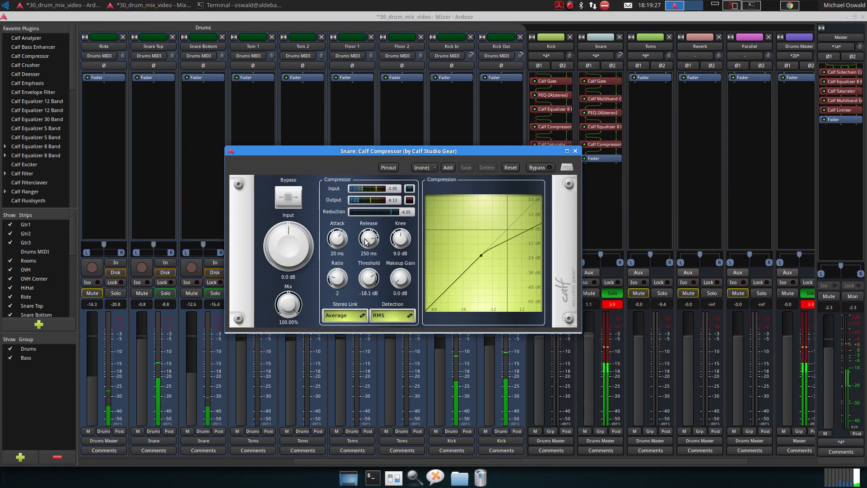
{"action": "left_click_drag", "start_coordinate": [369, 239], "coordinate": [328, 246]}
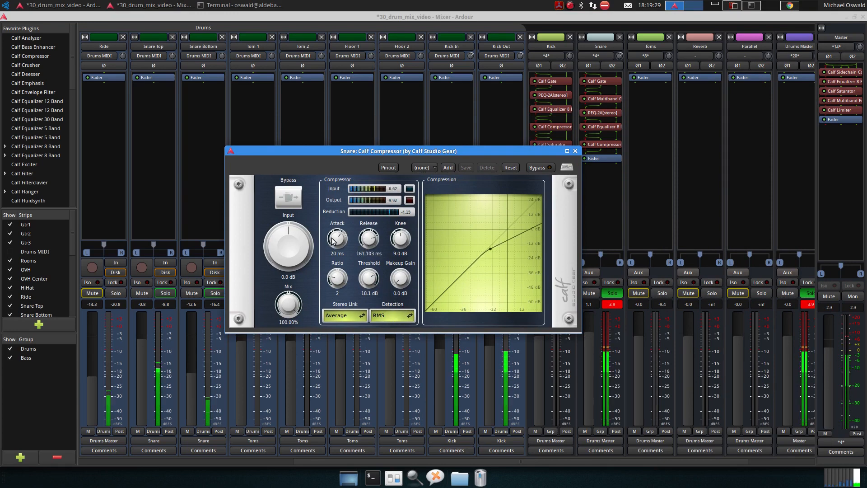
{"action": "left_click_drag", "start_coordinate": [336, 281], "coordinate": [365, 280]}
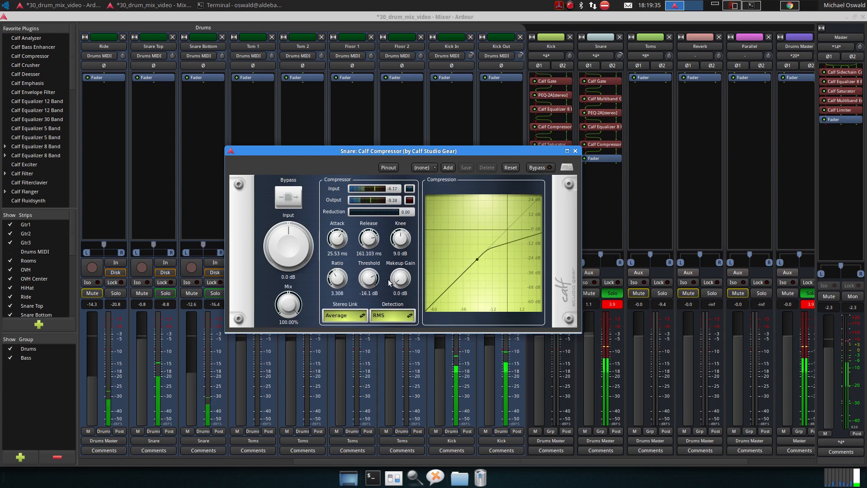
During playback, set the snare compressor's knee to 2.7 dB, makeup gain to 2.0 dB and threshold to -17.3 dB.
{"action": "left_click_drag", "start_coordinate": [397, 240], "coordinate": [399, 245]}
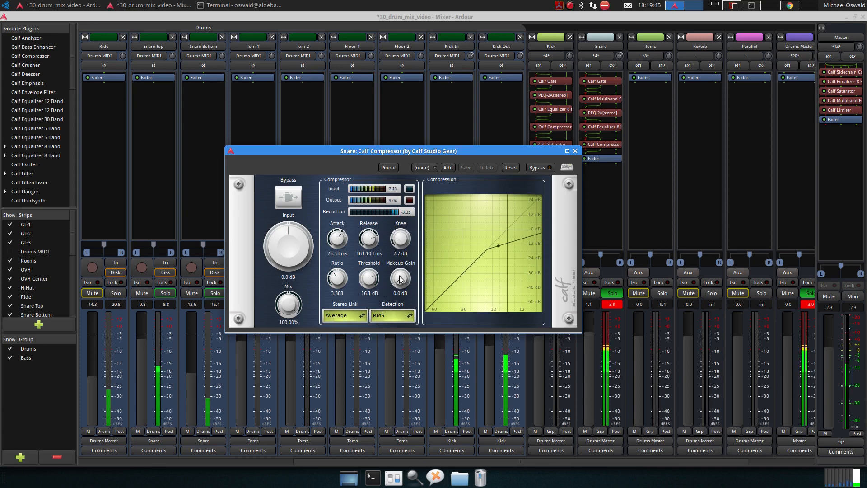
{"action": "left_click_drag", "start_coordinate": [399, 277], "coordinate": [398, 273]}
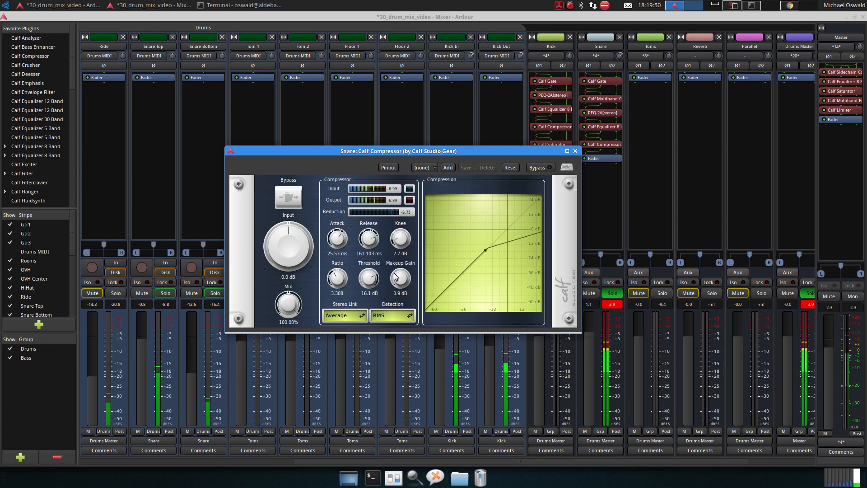
{"action": "left_click_drag", "start_coordinate": [397, 272], "coordinate": [362, 284]}
{"action": "key", "text": "space"}
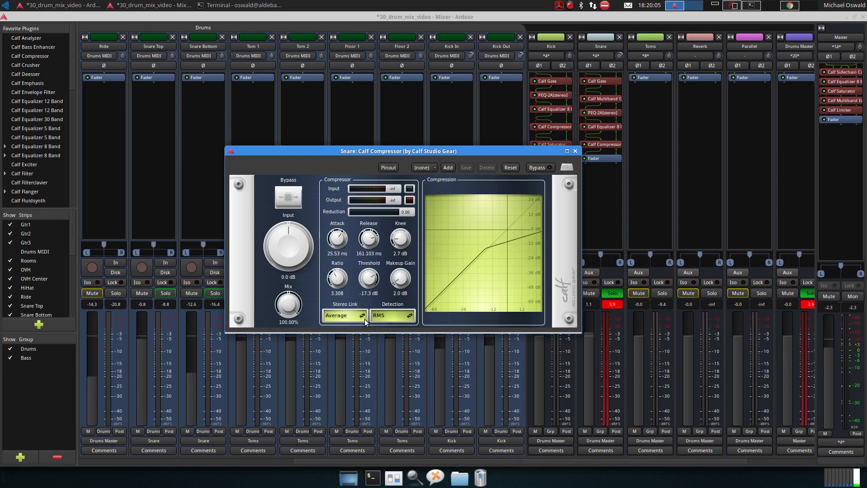
Play the mix while raising the snare compressor's makeup gain to 3.5 dB, and close the compressor when playback is stopped.
{"action": "key", "text": "space"}
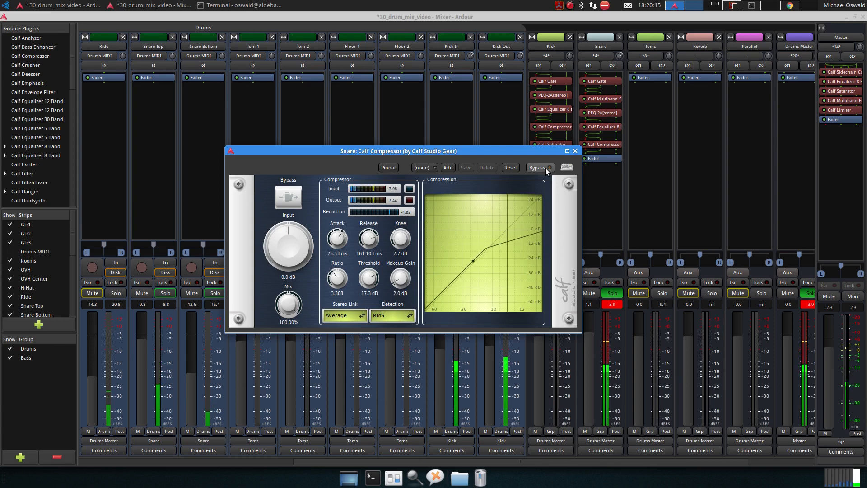
{"action": "left_click_drag", "start_coordinate": [399, 279], "coordinate": [399, 276]}
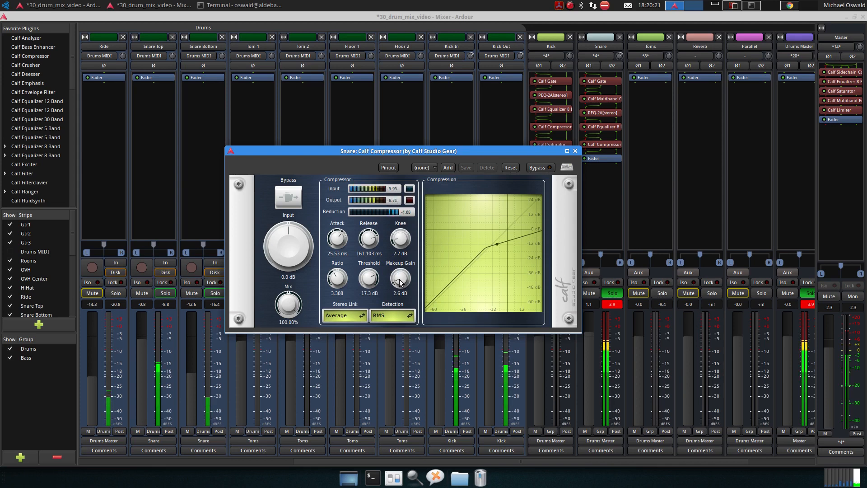
{"action": "left_click_drag", "start_coordinate": [399, 282], "coordinate": [399, 279]}
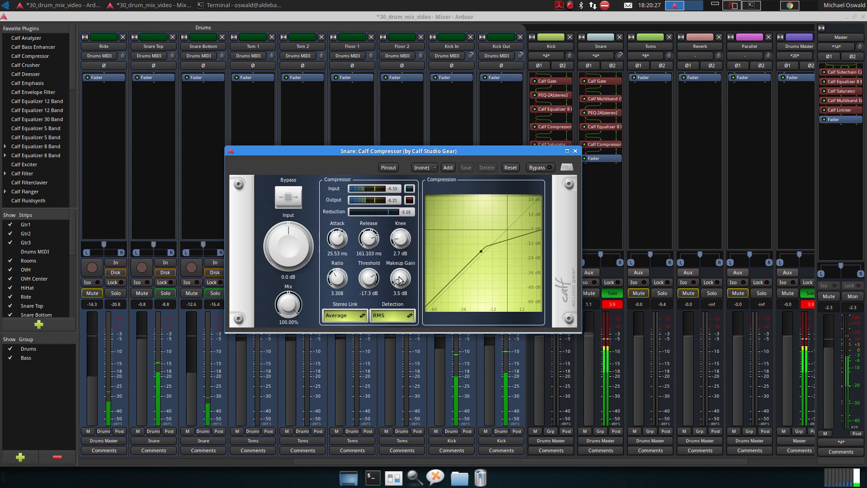
{"action": "key", "text": "space"}
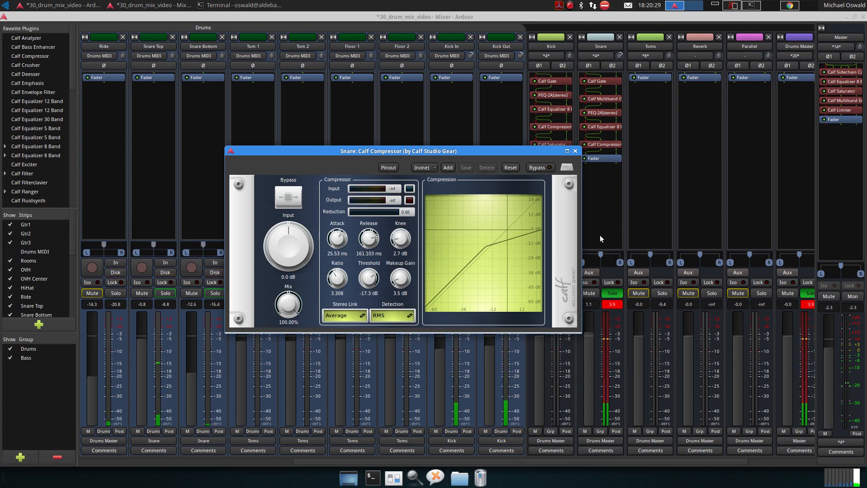
{"action": "left_click", "coordinate": [574, 150]}
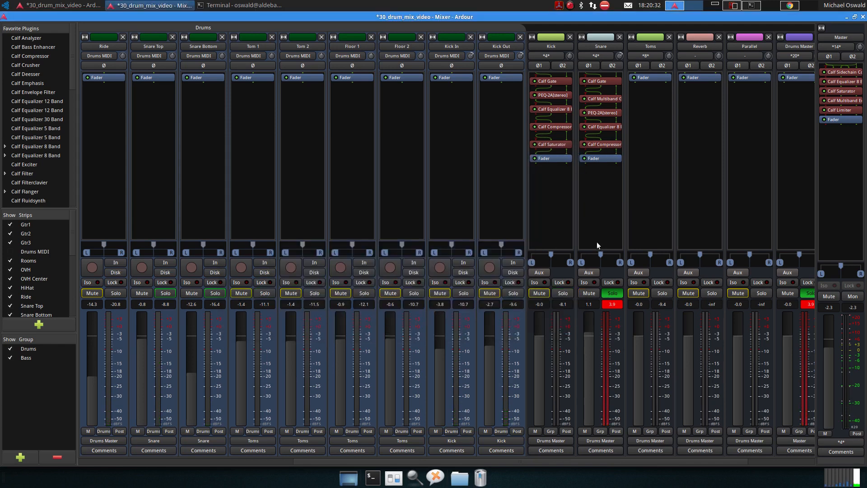
Insert a second Calf Compressor on the Snare bus after the first and move its window clear of the bus strips.
{"action": "right_click", "coordinate": [605, 150]}
{"action": "mouse_move", "coordinate": [630, 154]}
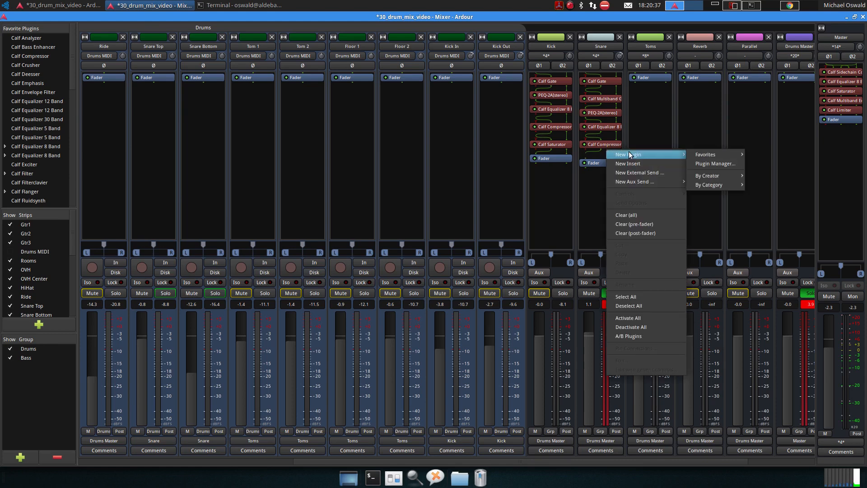
{"action": "mouse_move", "coordinate": [710, 157]}
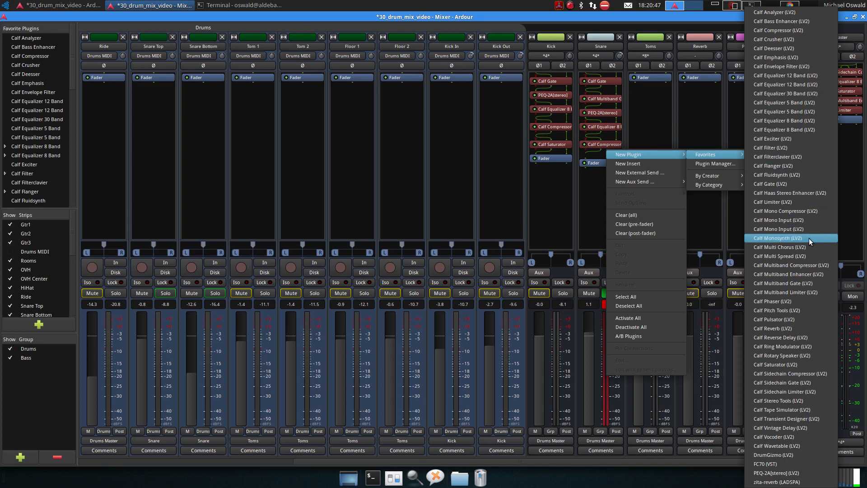
{"action": "left_click", "coordinate": [781, 30]}
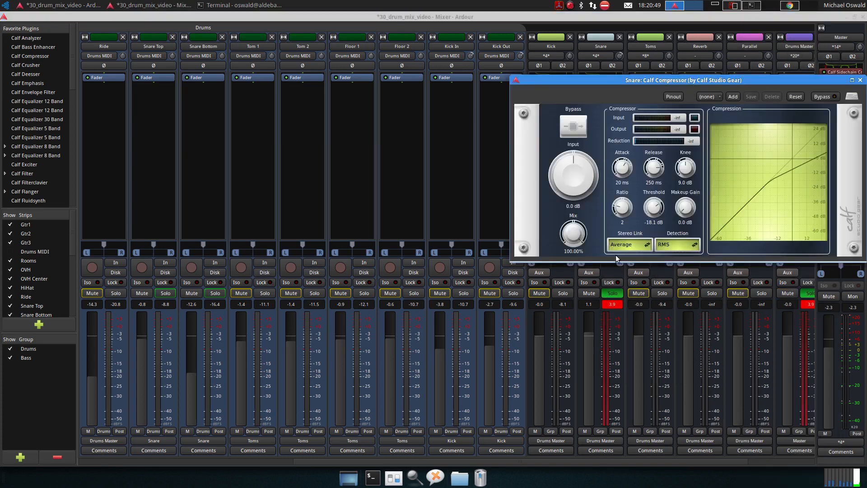
{"action": "left_click_drag", "start_coordinate": [651, 80], "coordinate": [318, 136]}
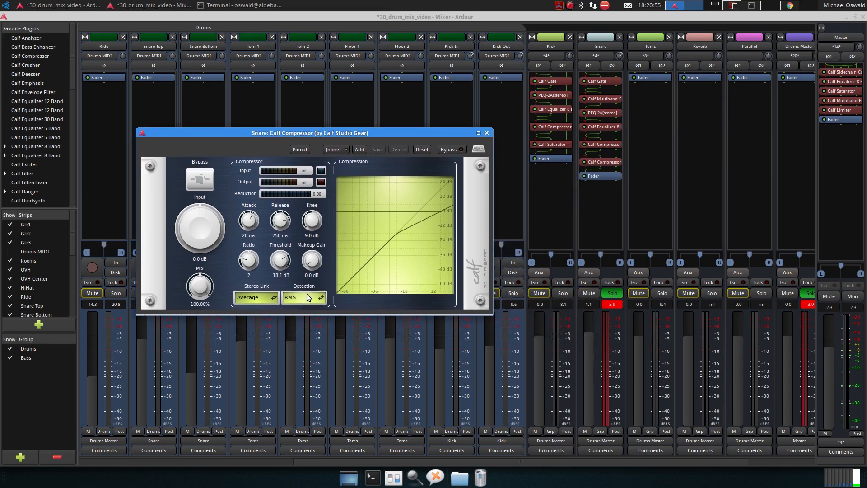
Set the second snare compressor to Peak detection with infinite ratio, 0.0 dB knee and a -29.1 dB threshold.
{"action": "left_click", "coordinate": [302, 309]}
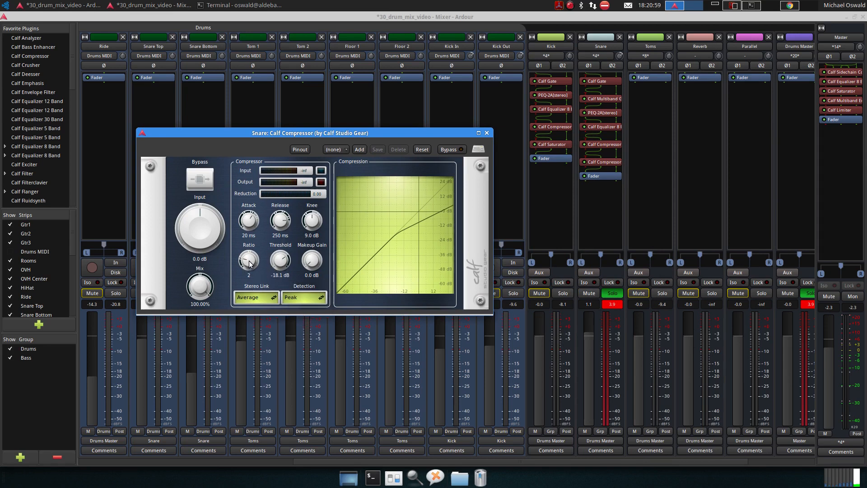
{"action": "left_click_drag", "start_coordinate": [250, 264], "coordinate": [237, 255]}
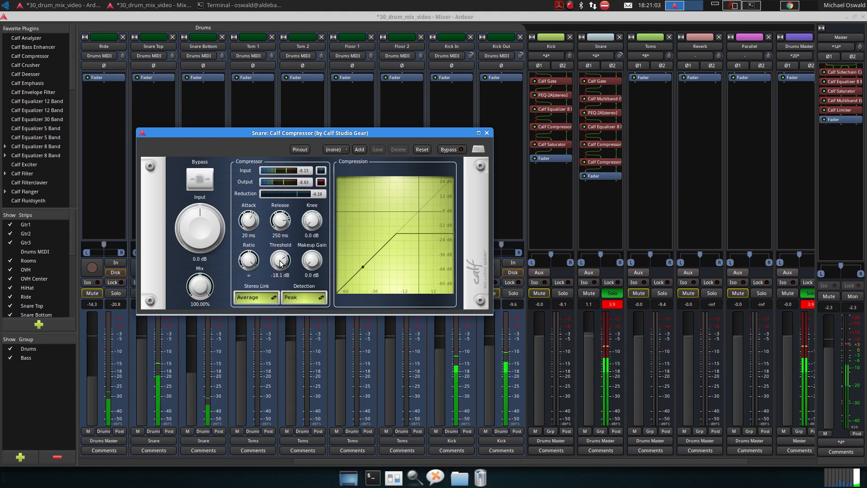
{"action": "left_click_drag", "start_coordinate": [282, 266], "coordinate": [278, 285]}
{"action": "left_click_drag", "start_coordinate": [277, 283], "coordinate": [277, 281]}
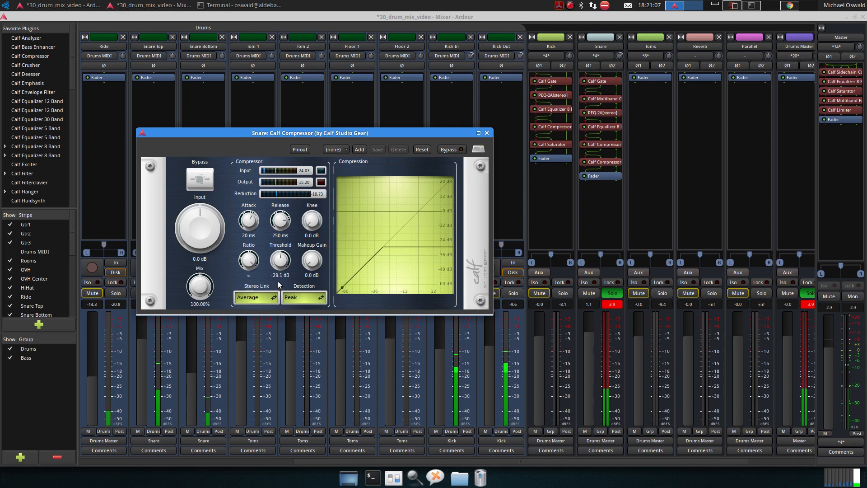
Set the second snare compressor's attack to 0.01 ms, release to 238.087 ms and makeup gain to 16.0 dB.
{"action": "left_click_drag", "start_coordinate": [248, 224], "coordinate": [249, 248]}
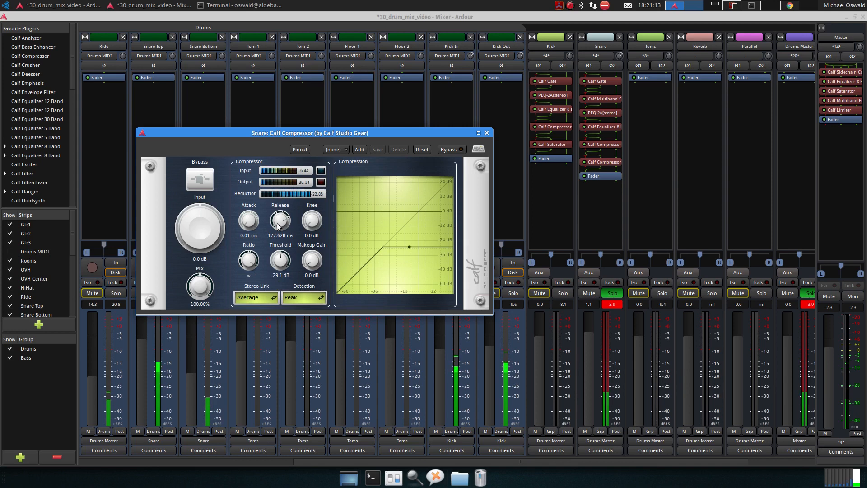
{"action": "left_click_drag", "start_coordinate": [277, 226], "coordinate": [280, 220]}
{"action": "left_click_drag", "start_coordinate": [279, 226], "coordinate": [280, 223]}
{"action": "left_click_drag", "start_coordinate": [312, 261], "coordinate": [312, 220]}
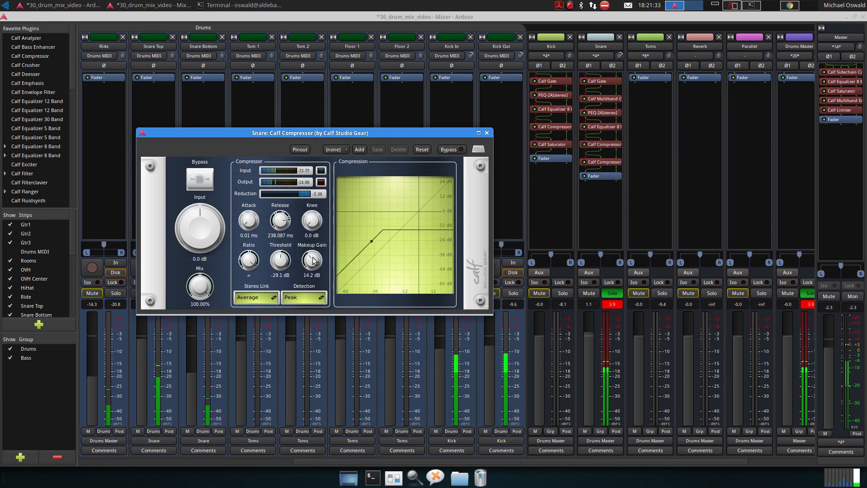
{"action": "left_click_drag", "start_coordinate": [311, 260], "coordinate": [312, 254]}
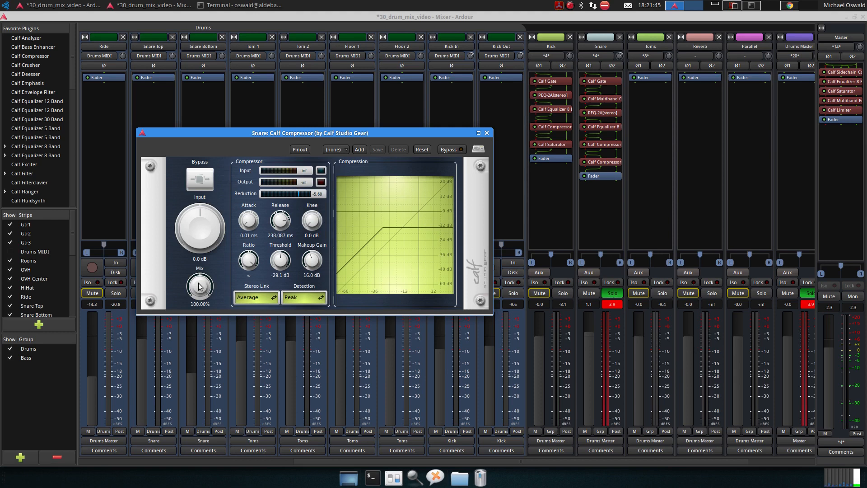
Blend the second snare compressor in parallel during playback by sweeping its mix and settling on 17.60%.
{"action": "key", "text": "space"}
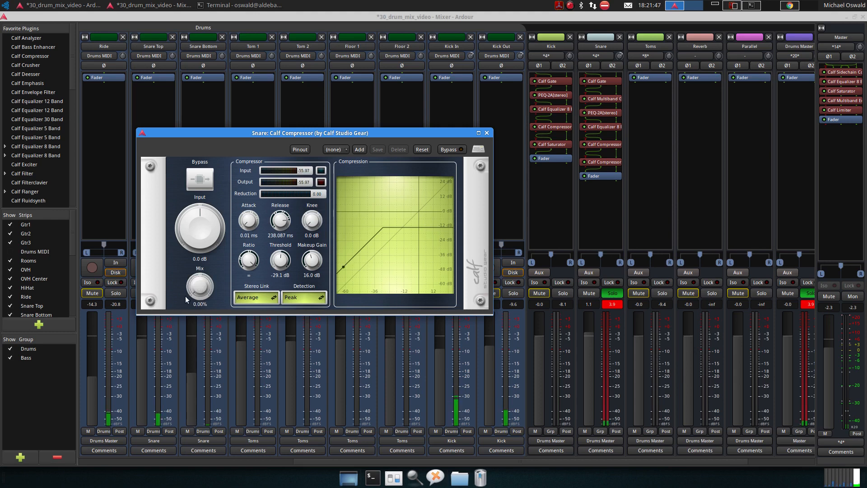
{"action": "left_click_drag", "start_coordinate": [197, 286], "coordinate": [199, 264]}
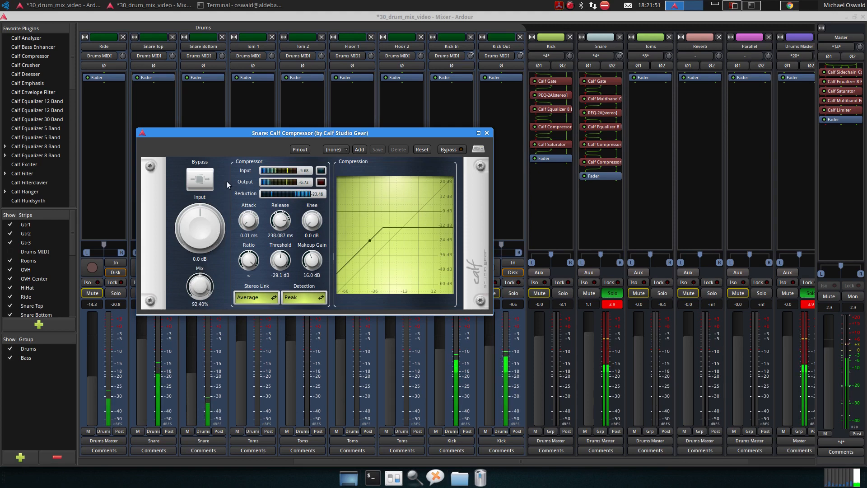
{"action": "left_click_drag", "start_coordinate": [227, 180], "coordinate": [225, 210]}
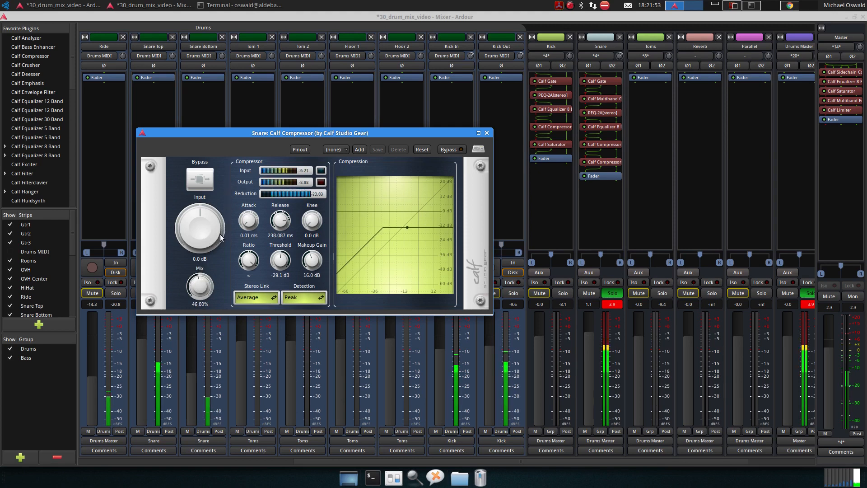
{"action": "left_click_drag", "start_coordinate": [203, 291], "coordinate": [202, 314]}
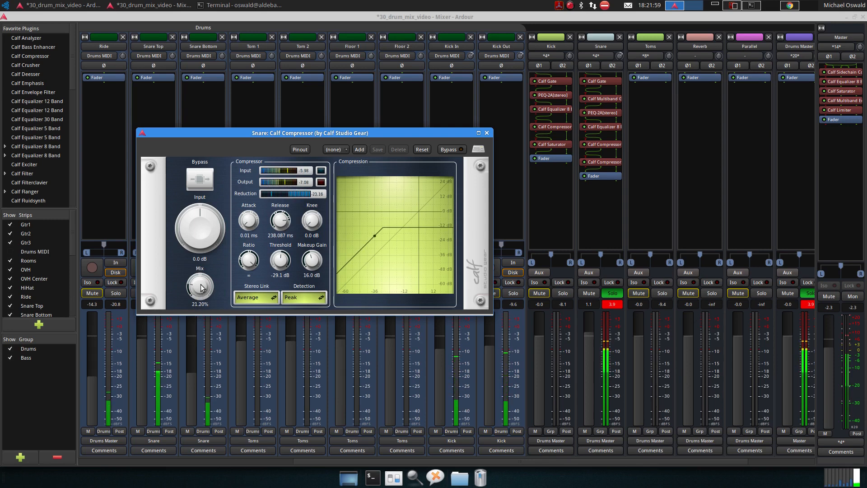
{"action": "left_click_drag", "start_coordinate": [202, 314], "coordinate": [198, 292]}
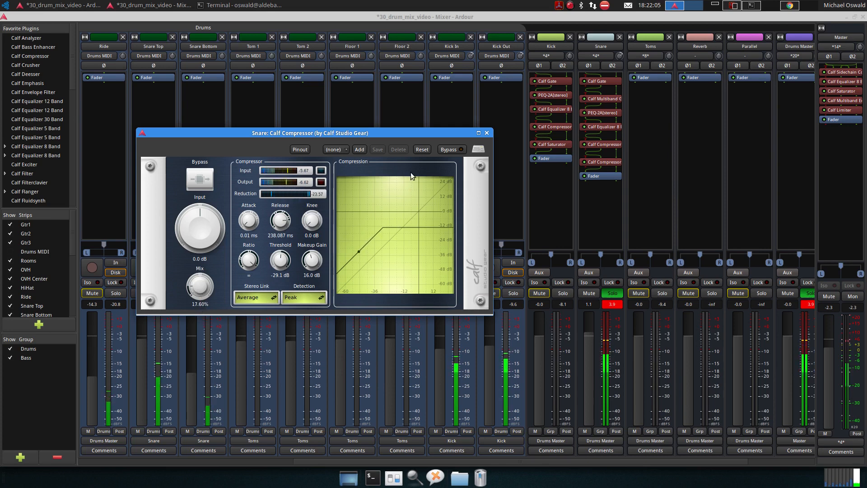
Compare the snare with the second compressor bypassed and active, and close the compressor window.
{"action": "left_click", "coordinate": [454, 153]}
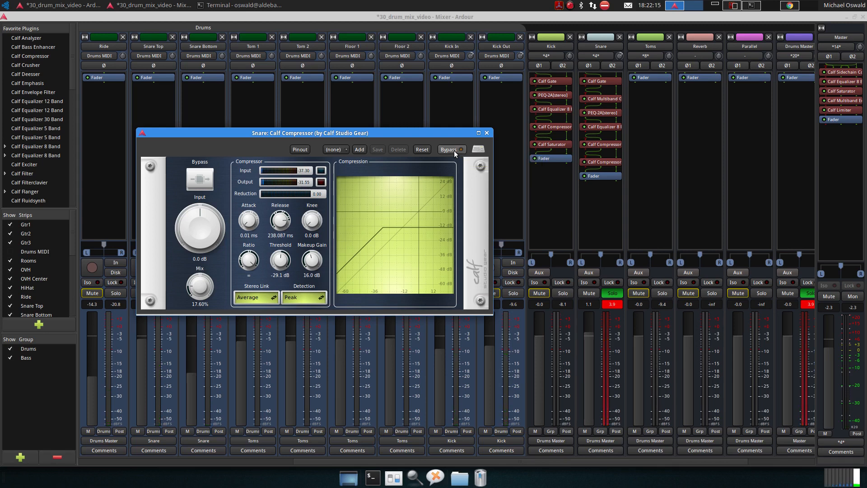
{"action": "left_click", "coordinate": [455, 153]}
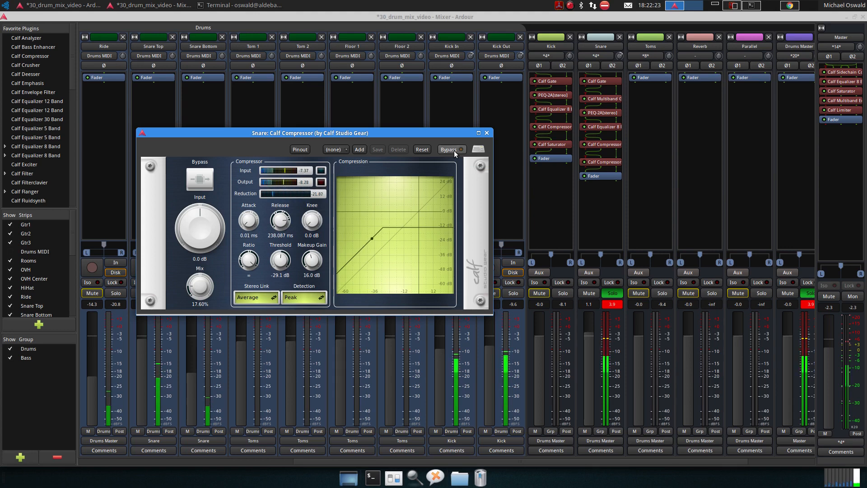
{"action": "left_click", "coordinate": [486, 132]}
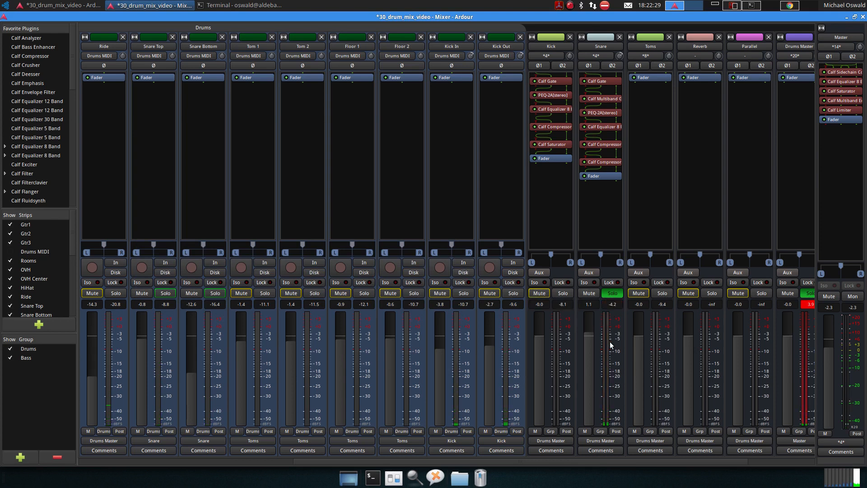
Add an aux send to the Reverb bus after the second compressor on the Snare bus.
{"action": "right_click", "coordinate": [612, 169]}
{"action": "mouse_move", "coordinate": [644, 177]}
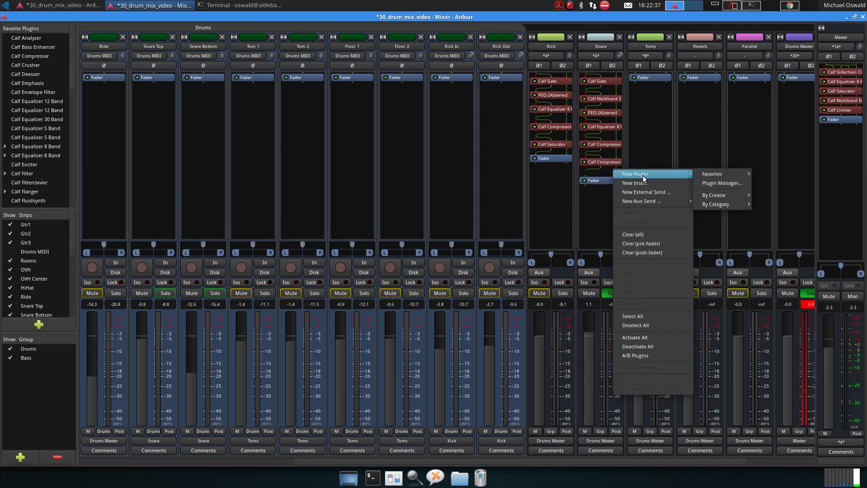
{"action": "mouse_move", "coordinate": [653, 203]}
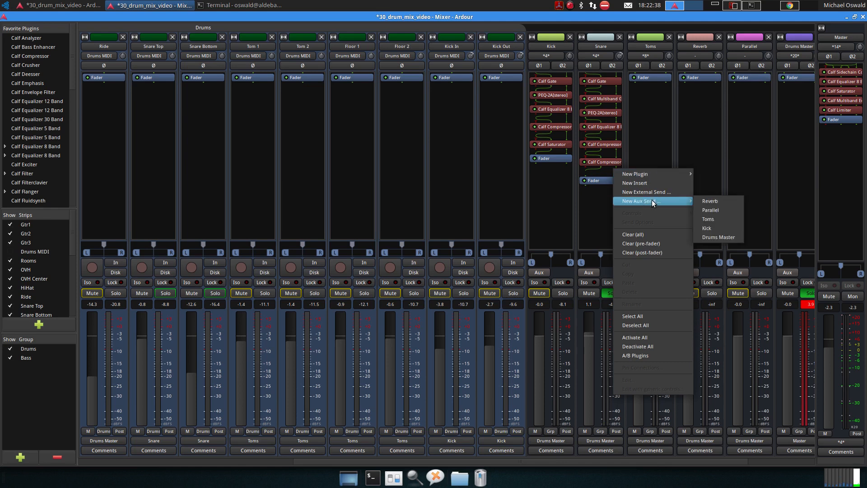
{"action": "left_click", "coordinate": [734, 200]}
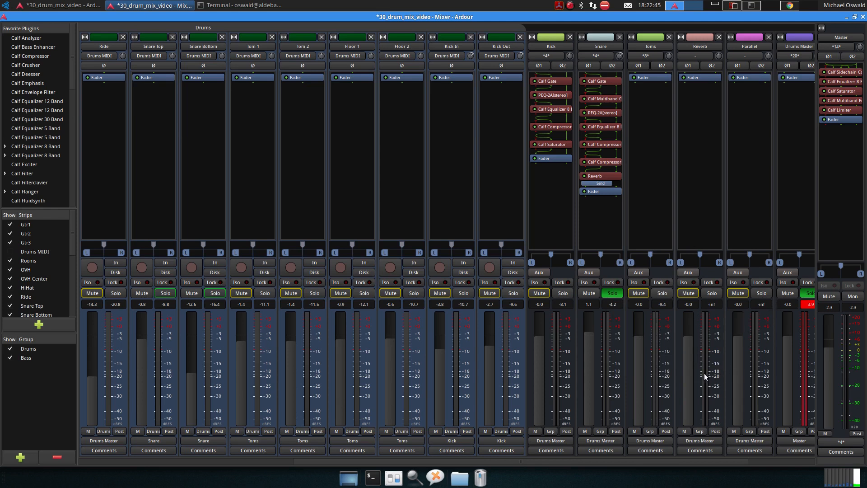
Lower the Reverb bus fader to -inf and briefly play the soloed snare.
{"action": "scroll", "coordinate": [682, 382], "scroll_direction": "down", "scroll_amount": 15}
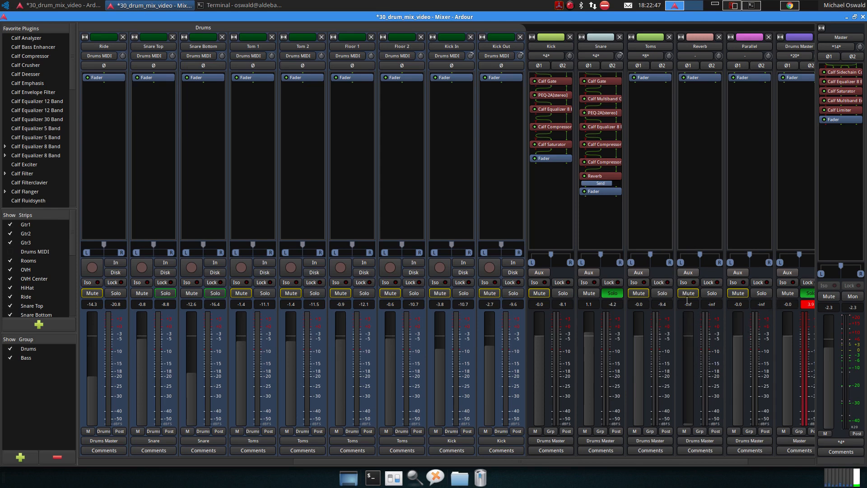
{"action": "key", "text": "space"}
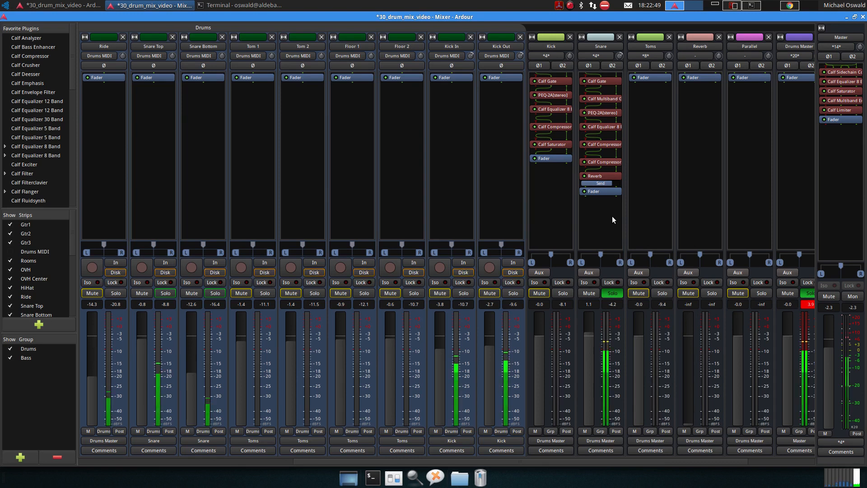
{"action": "key", "text": "space"}
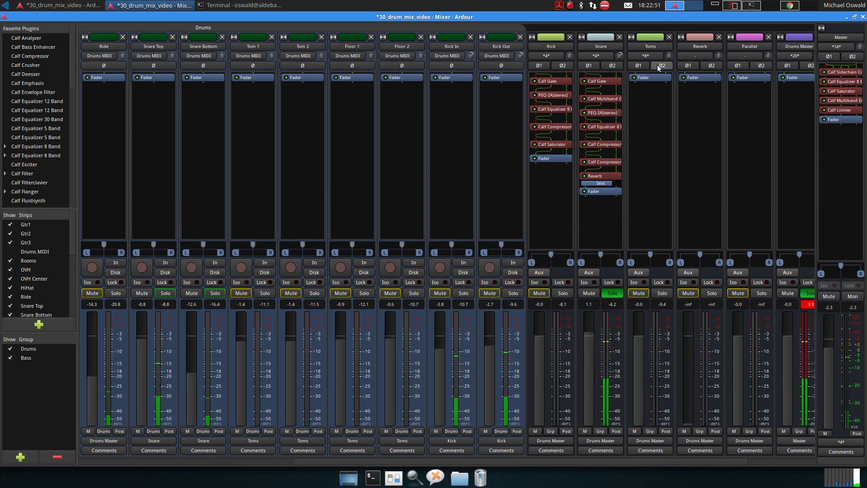
Insert Calf Reverb on the Reverb bus, move its window clear of the bus strips and start playback.
{"action": "right_click", "coordinate": [691, 77]}
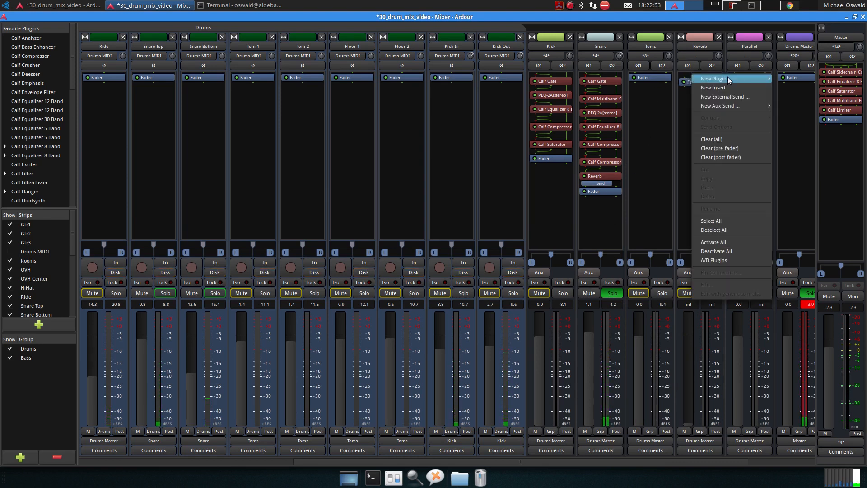
{"action": "mouse_move", "coordinate": [727, 77]}
{"action": "mouse_move", "coordinate": [806, 78]}
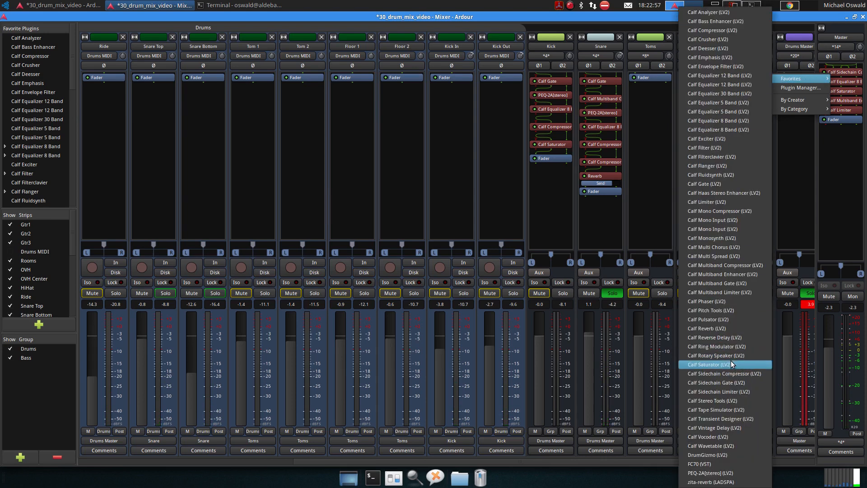
{"action": "left_click", "coordinate": [727, 328]}
{"action": "left_click_drag", "start_coordinate": [611, 265], "coordinate": [329, 195]}
{"action": "key", "text": "space"}
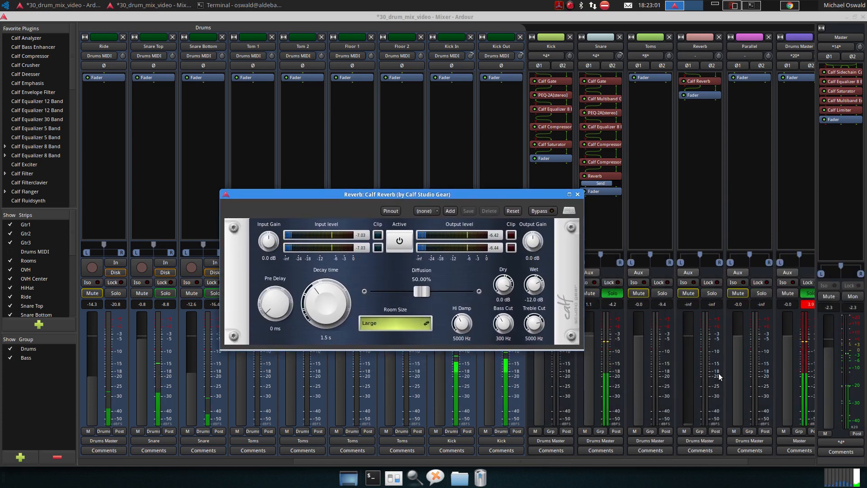
Raise the Reverb bus fader to about 0 dB and set the reverb to a Medium room with 1.172 s decay.
{"action": "left_click_drag", "start_coordinate": [689, 424], "coordinate": [687, 348]}
{"action": "left_click", "coordinate": [396, 329]}
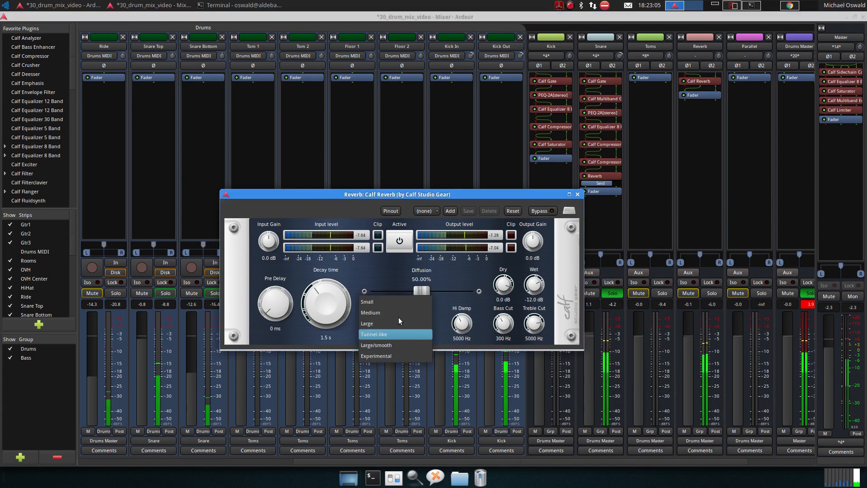
{"action": "left_click", "coordinate": [398, 313]}
{"action": "left_click_drag", "start_coordinate": [315, 309], "coordinate": [317, 319]}
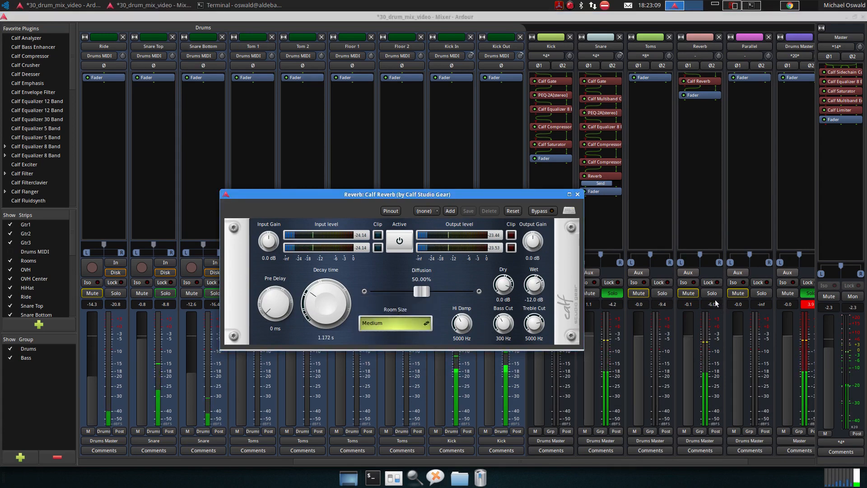
Solo the Reverb bus and set the reverb's pre-delay to 18 ms, diffusion to 100% and Hi Damp to about 3243 Hz.
{"action": "left_click", "coordinate": [657, 367]}
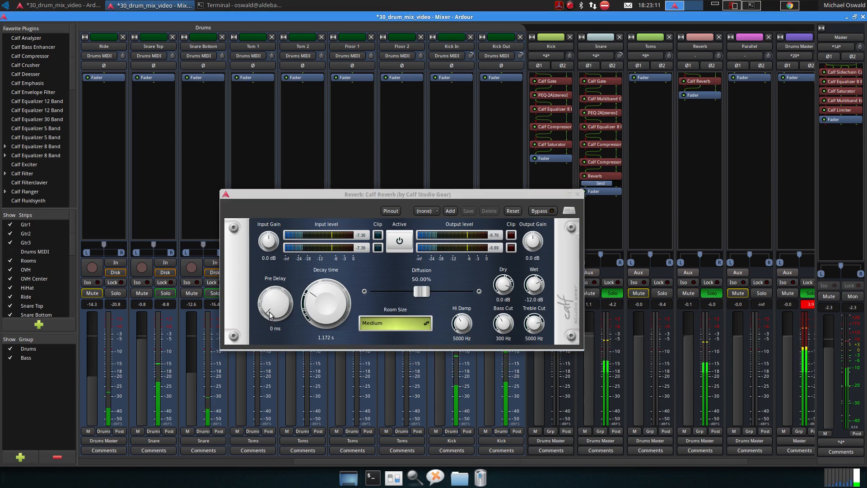
{"action": "left_click_drag", "start_coordinate": [271, 318], "coordinate": [270, 310]}
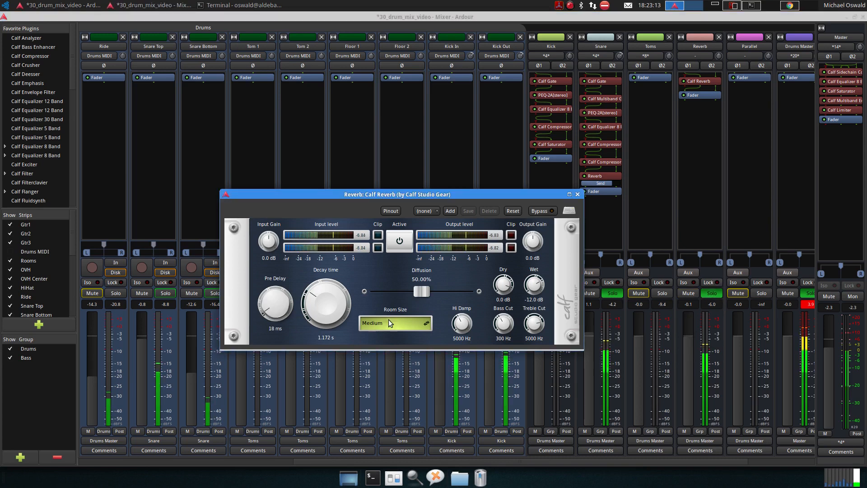
{"action": "left_click_drag", "start_coordinate": [421, 291], "coordinate": [463, 345]}
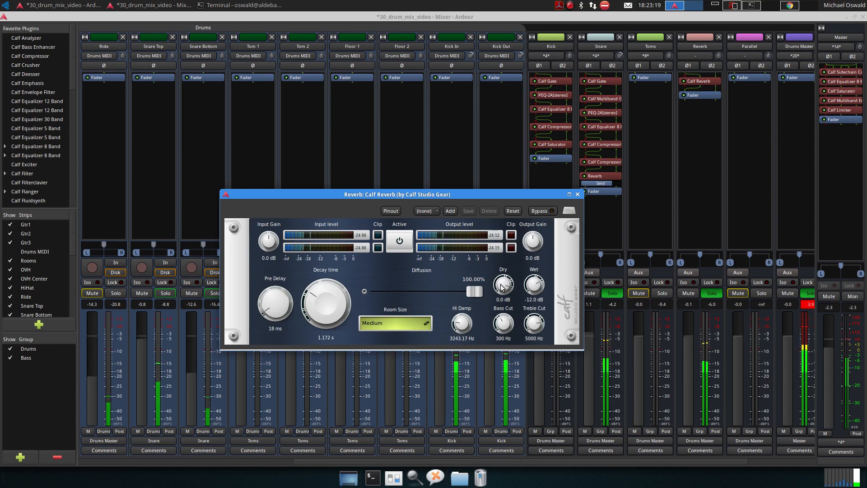
Set the reverb's Dry to -inf, Wet to -1.7 dB, Bass Cut to about 566 Hz and Treble Cut to about 7568 Hz.
{"action": "left_click_drag", "start_coordinate": [503, 284], "coordinate": [520, 344]}
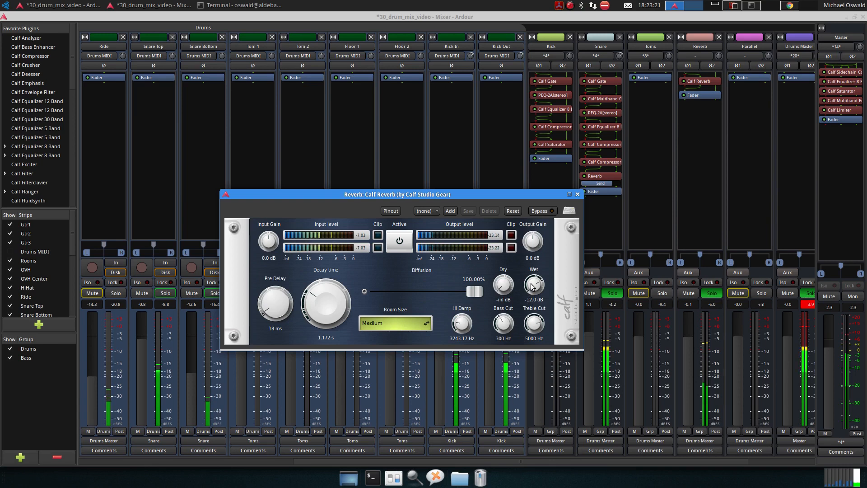
{"action": "left_click_drag", "start_coordinate": [532, 286], "coordinate": [531, 268]}
{"action": "mouse_move", "coordinate": [533, 323]}
{"action": "left_mouse_down"}
{"action": "mouse_move", "coordinate": [532, 350]}
{"action": "mouse_move", "coordinate": [531, 286]}
{"action": "mouse_move", "coordinate": [517, 326]}
{"action": "mouse_move", "coordinate": [499, 317]}
{"action": "mouse_move", "coordinate": [530, 323]}
{"action": "left_mouse_up"}
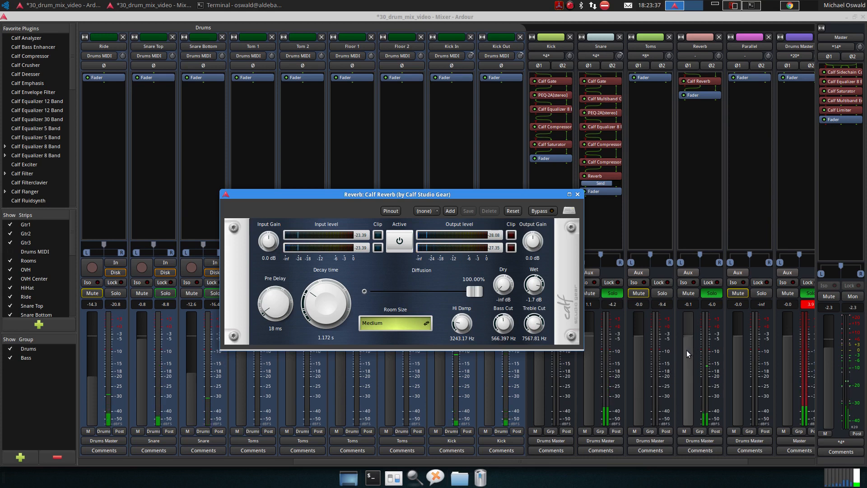
Rebalance the Reverb bus fader to -5.8 dB and set the reverb's Hi Damp to 4275 Hz, Treble Cut to 3303 Hz and decay to 0.877 s.
{"action": "left_click_drag", "start_coordinate": [686, 350], "coordinate": [684, 440]}
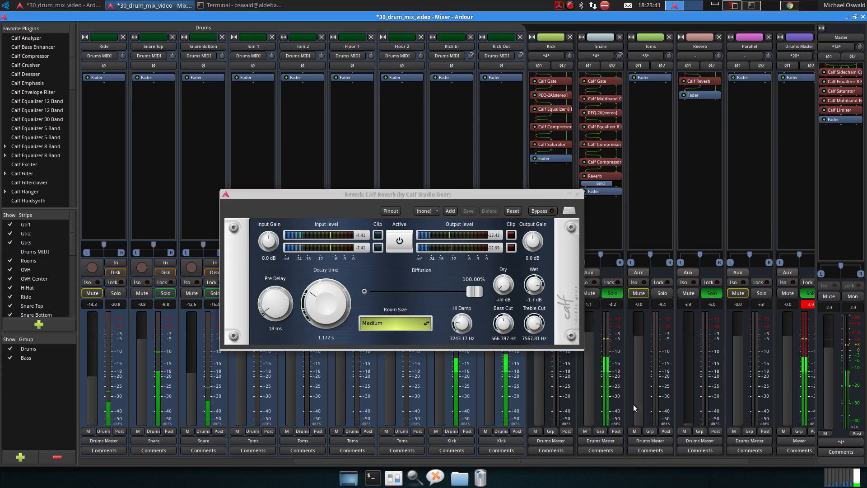
{"action": "left_click_drag", "start_coordinate": [681, 419], "coordinate": [687, 370]}
{"action": "left_click_drag", "start_coordinate": [461, 321], "coordinate": [458, 313]}
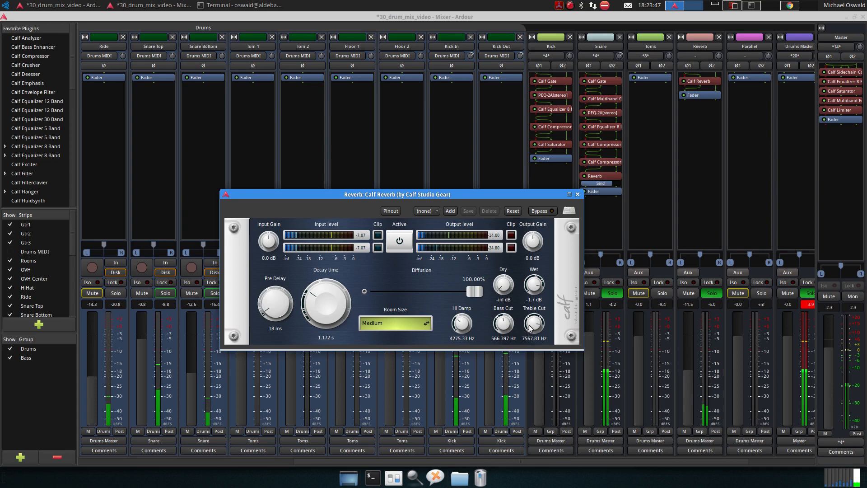
{"action": "left_click_drag", "start_coordinate": [531, 323], "coordinate": [531, 334]}
{"action": "left_click_drag", "start_coordinate": [689, 384], "coordinate": [687, 369]}
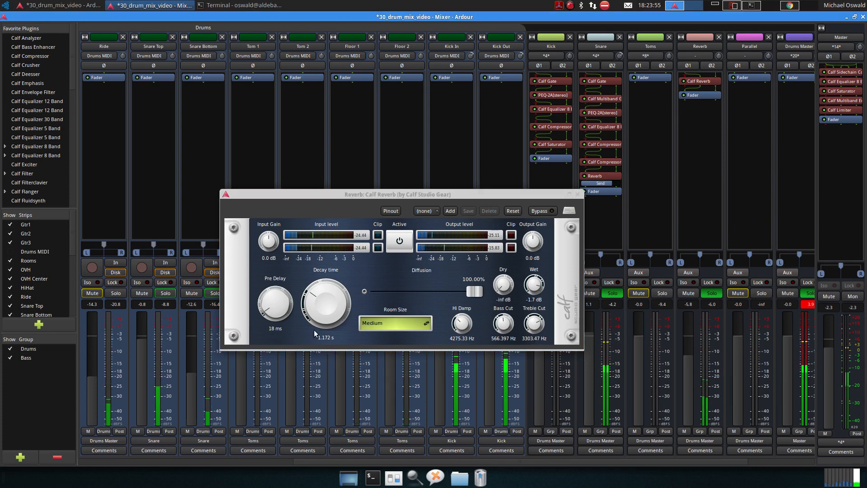
{"action": "left_click_drag", "start_coordinate": [318, 294], "coordinate": [320, 308]}
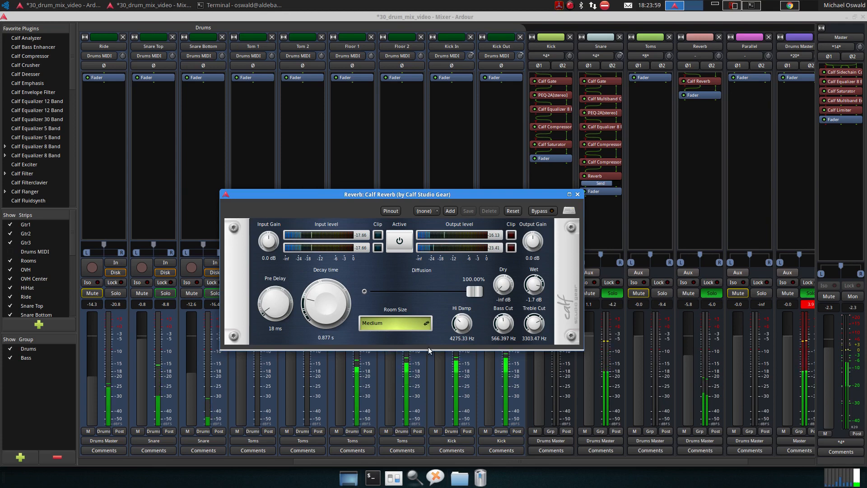
{"action": "key", "text": "space"}
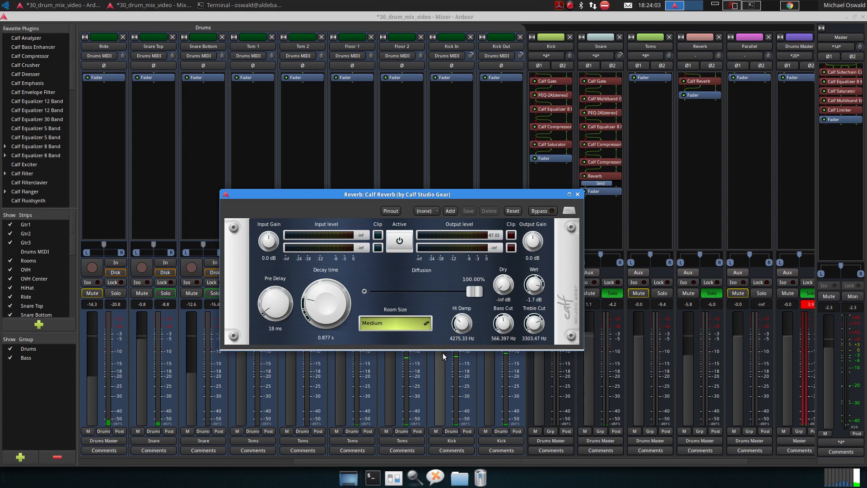
Move the reverb window clear of the bus strips, and solo the Kick bus to play it with the snare and reverb.
{"action": "left_click_drag", "start_coordinate": [465, 194], "coordinate": [337, 192]}
{"action": "left_click", "coordinate": [420, 395]}
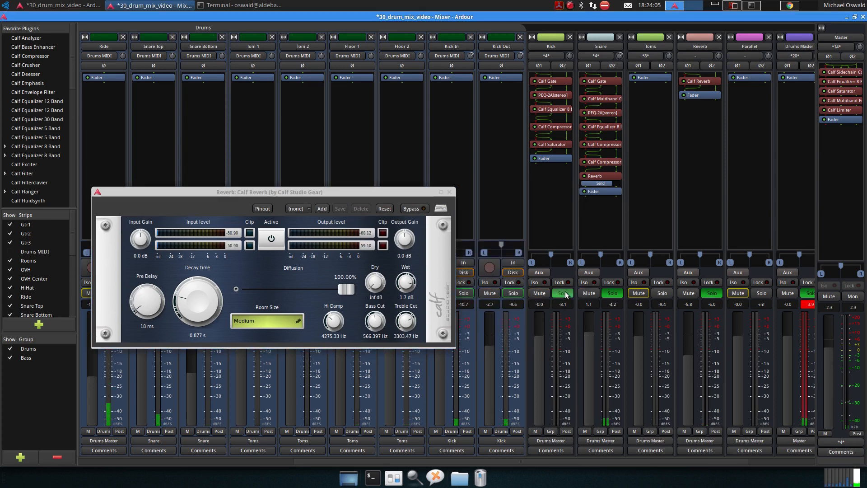
{"action": "key", "text": "space"}
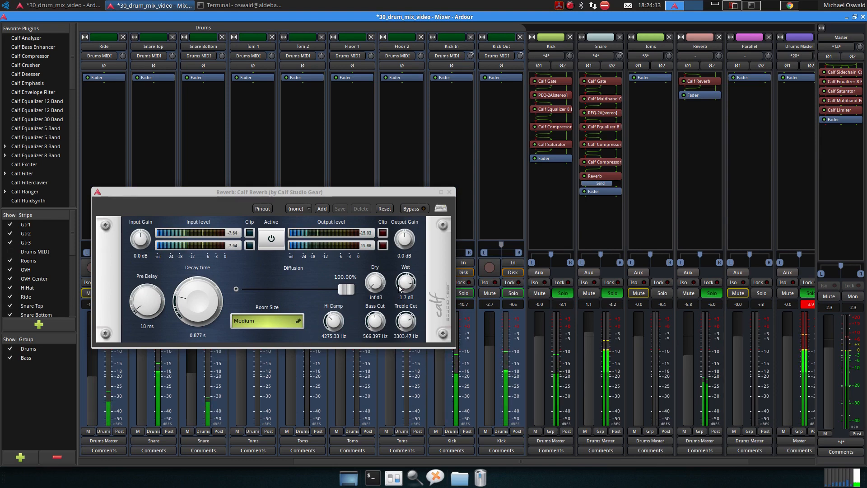
Set the reverb's Bass Cut to about 385 Hz, Hi Damp to 3243 Hz and Treble Cut to 9704 Hz, and close its window.
{"action": "left_click", "coordinate": [374, 323]}
{"action": "mouse_move", "coordinate": [373, 322]}
{"action": "left_mouse_down"}
{"action": "mouse_move", "coordinate": [367, 253]}
{"action": "mouse_move", "coordinate": [375, 391]}
{"action": "mouse_move", "coordinate": [365, 348]}
{"action": "mouse_move", "coordinate": [372, 323]}
{"action": "left_mouse_up"}
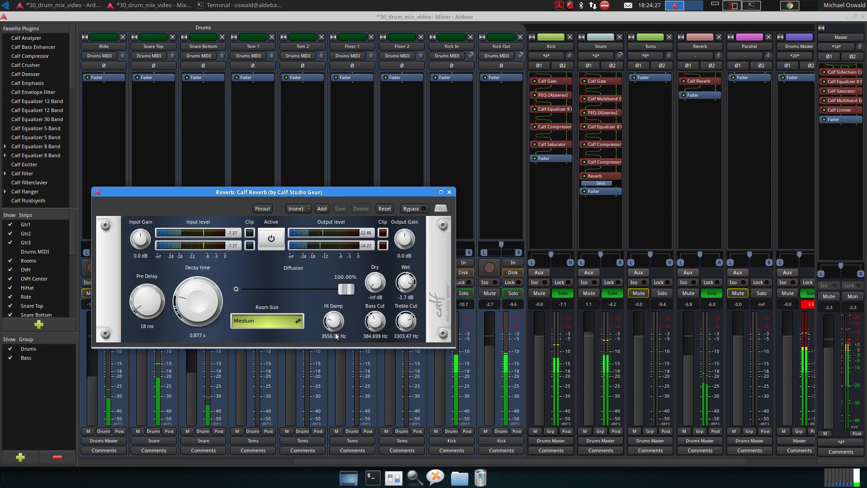
{"action": "left_click_drag", "start_coordinate": [335, 333], "coordinate": [339, 340]}
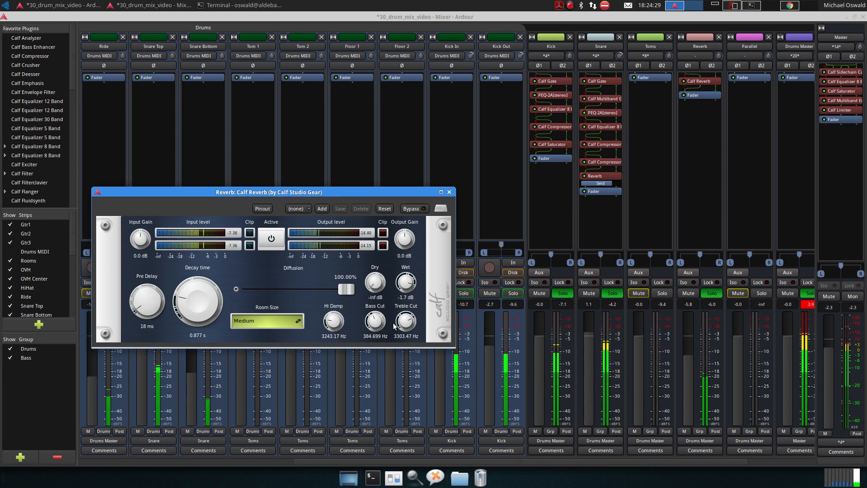
{"action": "left_click_drag", "start_coordinate": [406, 321], "coordinate": [404, 308]}
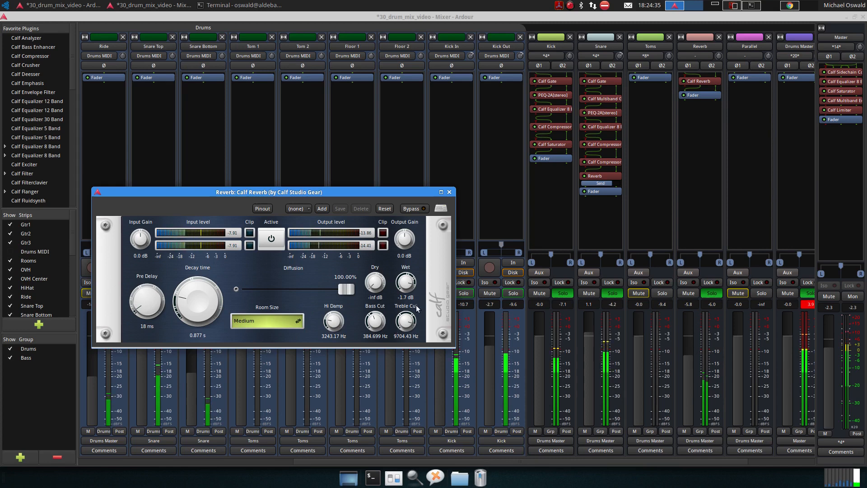
{"action": "left_click", "coordinate": [447, 193]}
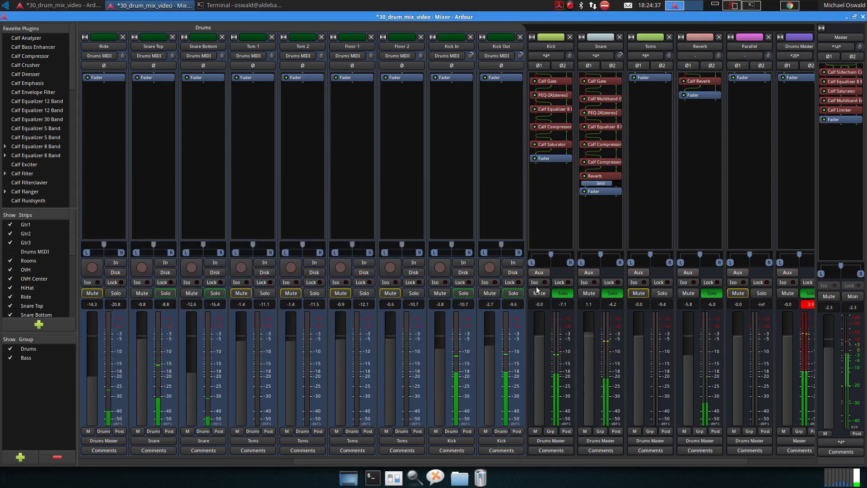
Play the soloed buses, reset the Drums Master peak meter and lower the Reverb bus fader to -8.8 dB.
{"action": "mouse_move", "coordinate": [588, 254]}
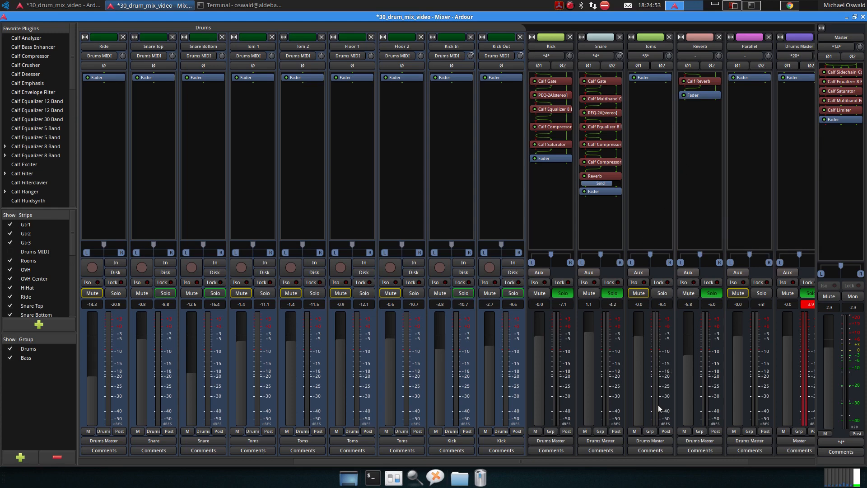
{"action": "scroll", "coordinate": [646, 461], "scroll_direction": "right", "scroll_amount": 5}
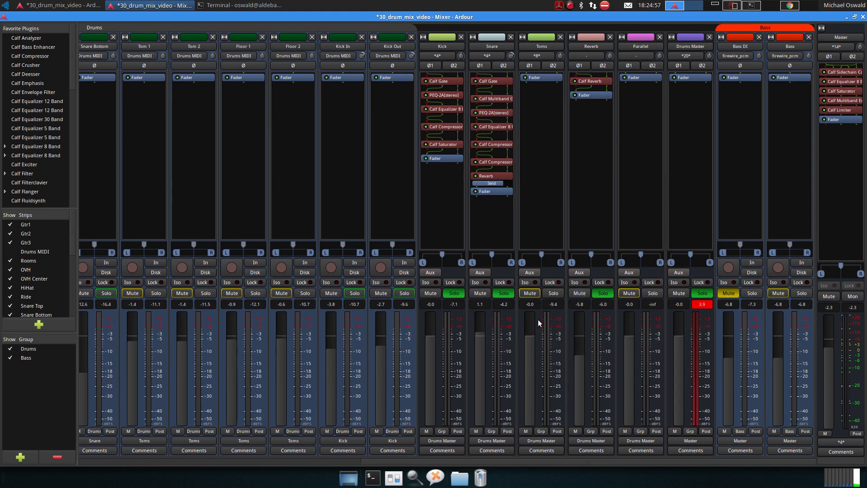
{"action": "key", "text": "space"}
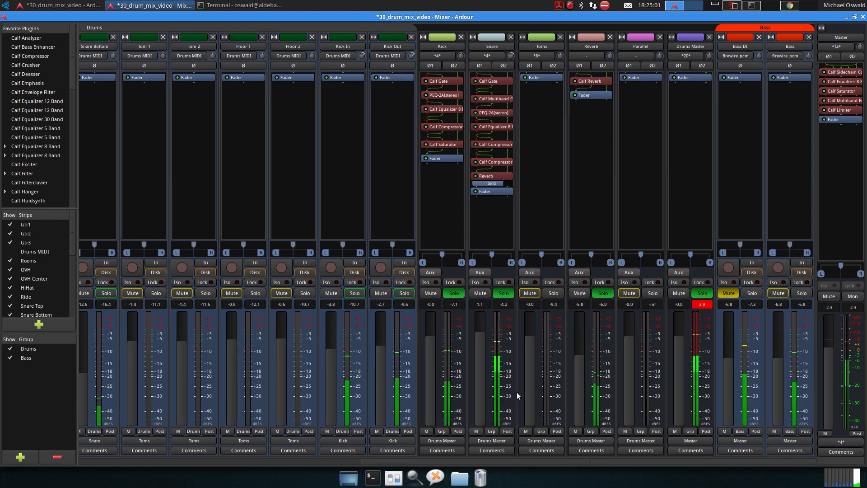
{"action": "left_click", "coordinate": [697, 304]}
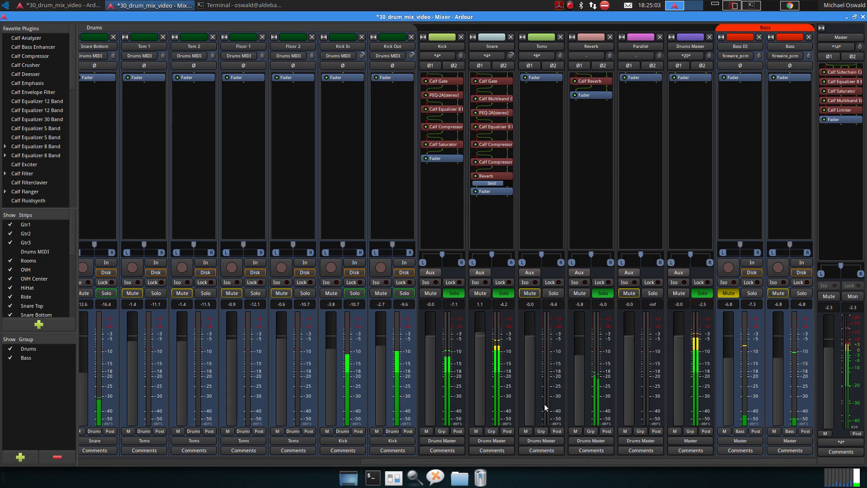
{"action": "left_click_drag", "start_coordinate": [576, 370], "coordinate": [577, 378]}
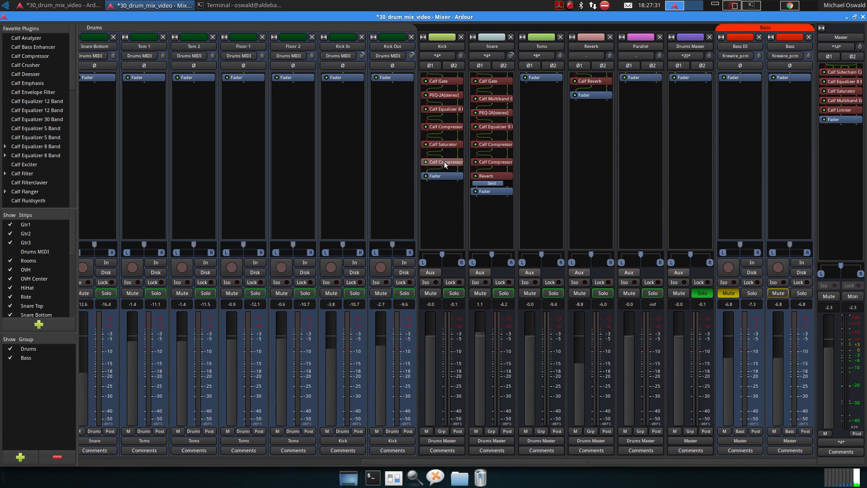
Review the settings of the compressor after the saturator on the Kick bus, and close its window.
{"action": "double_click", "coordinate": [443, 161]}
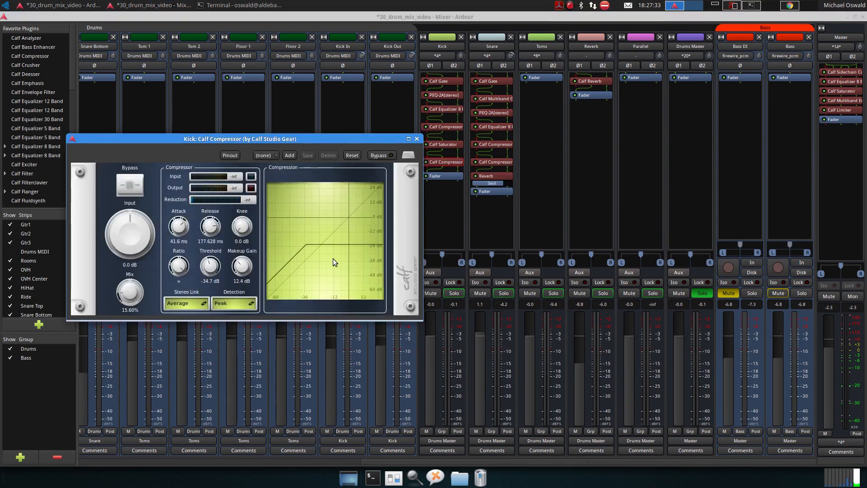
{"action": "left_click", "coordinate": [409, 139]}
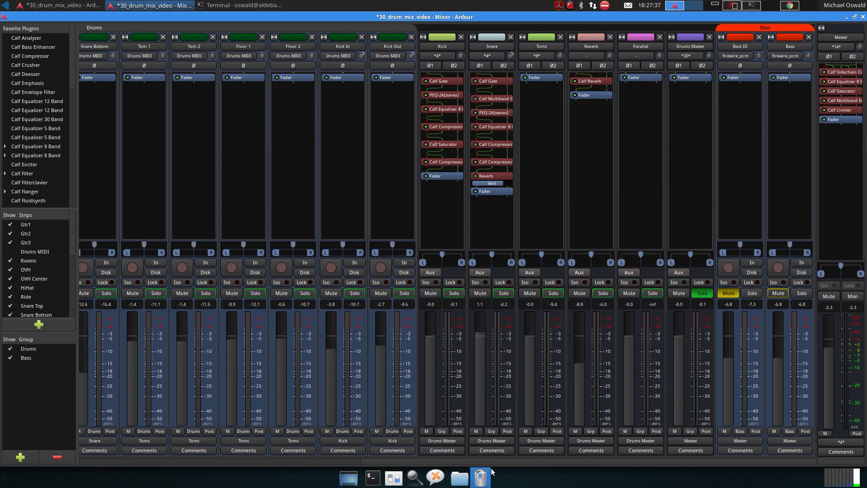
Solo the HiHat track and start playback.
{"action": "scroll", "coordinate": [492, 460], "scroll_direction": "left", "scroll_amount": 10}
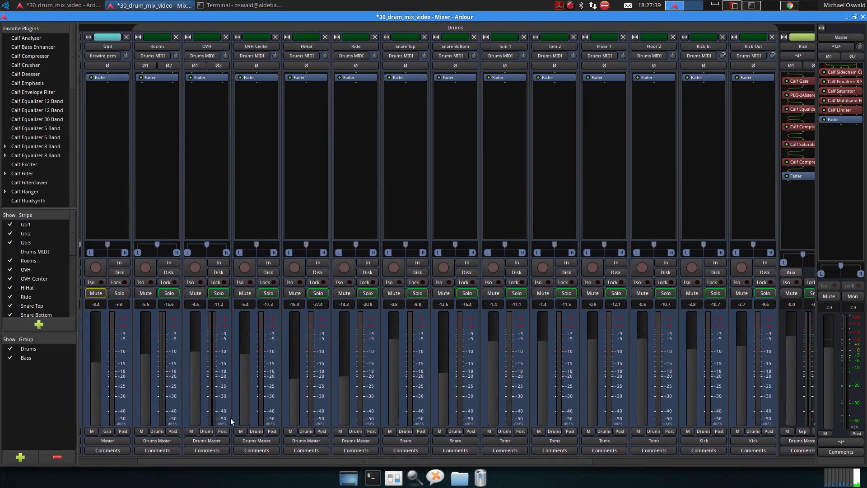
{"action": "left_click", "coordinate": [318, 293]}
{"action": "key", "text": "space"}
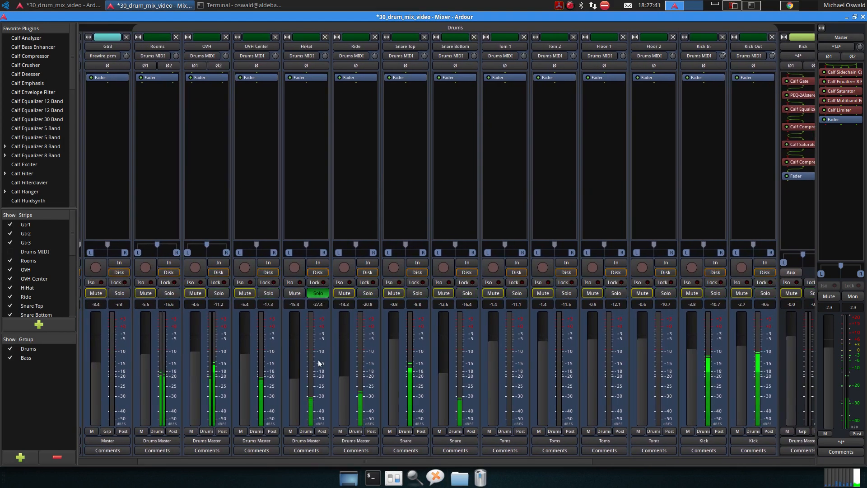
Insert Calf Equalizer 8 Band before the fader on the HiHat track.
{"action": "right_click", "coordinate": [305, 75]}
{"action": "mouse_move", "coordinate": [343, 76]}
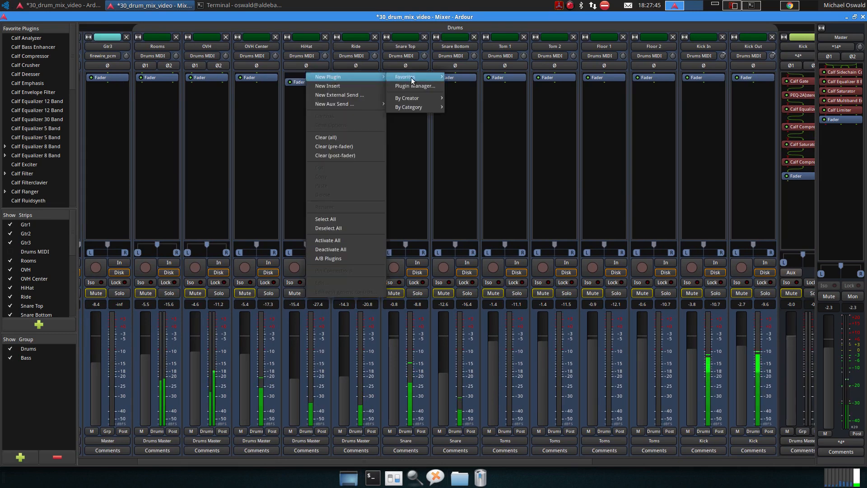
{"action": "mouse_move", "coordinate": [409, 77]}
{"action": "left_click", "coordinate": [494, 130]}
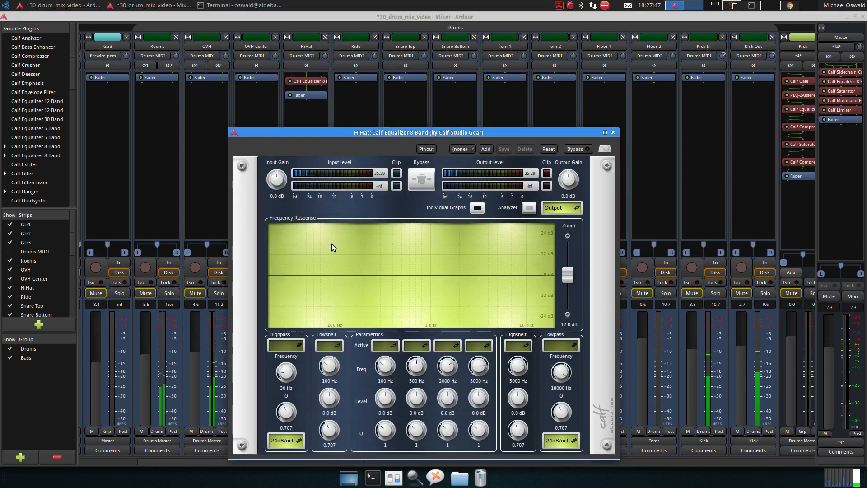
Turn on the equalizer's analyzer and enable the highpass filter at about 324 Hz on the hi-hat.
{"action": "left_click", "coordinate": [527, 208]}
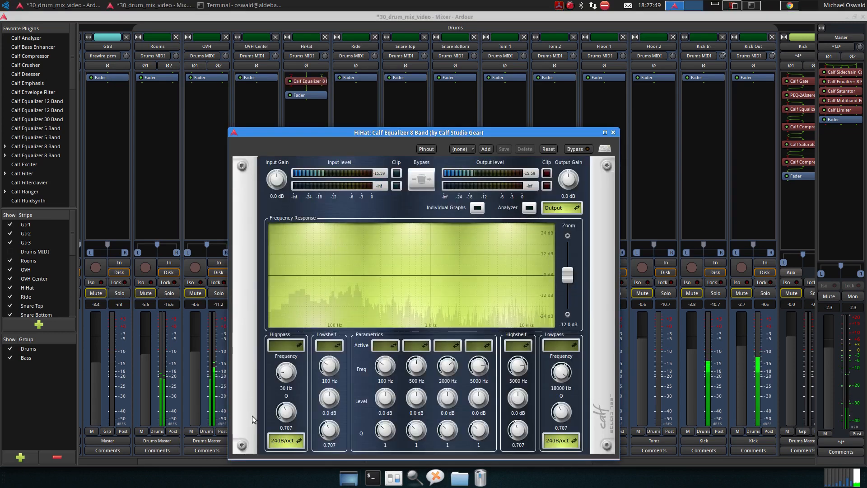
{"action": "left_click", "coordinate": [286, 346]}
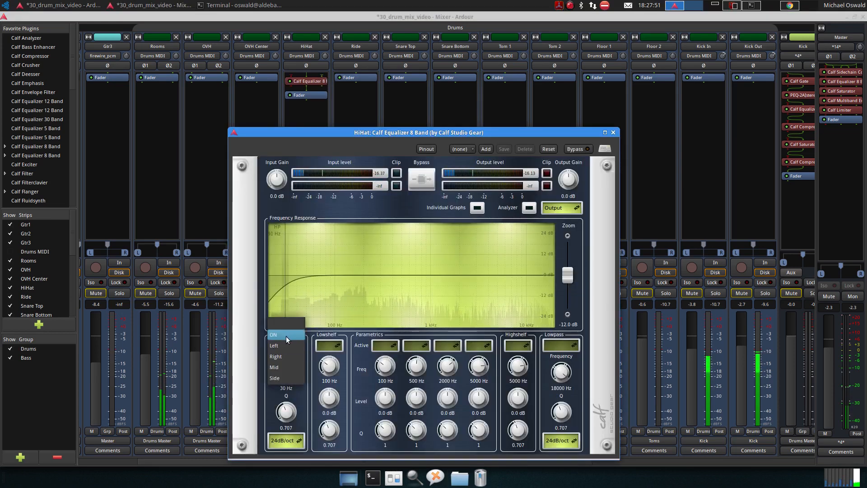
{"action": "left_click_drag", "start_coordinate": [287, 309], "coordinate": [384, 288]}
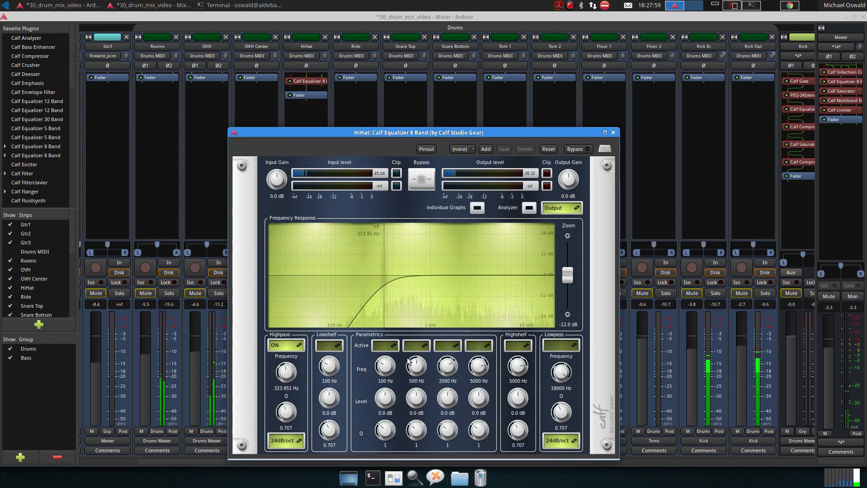
Try a 4 dB high-shelf boost at about 10.3 kHz on the hi-hat, and switch the shelf off.
{"action": "left_click", "coordinate": [515, 345]}
{"action": "left_click", "coordinate": [510, 357]}
{"action": "left_click_drag", "start_coordinate": [506, 272], "coordinate": [527, 269]}
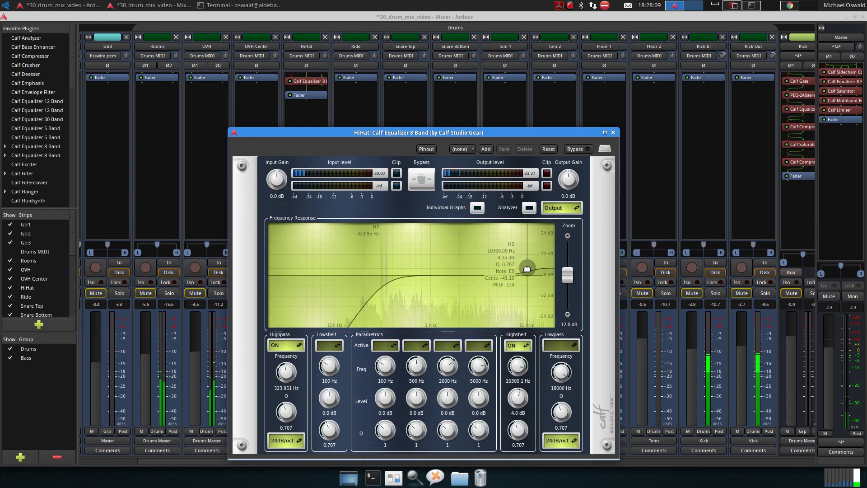
{"action": "left_click", "coordinate": [518, 345]}
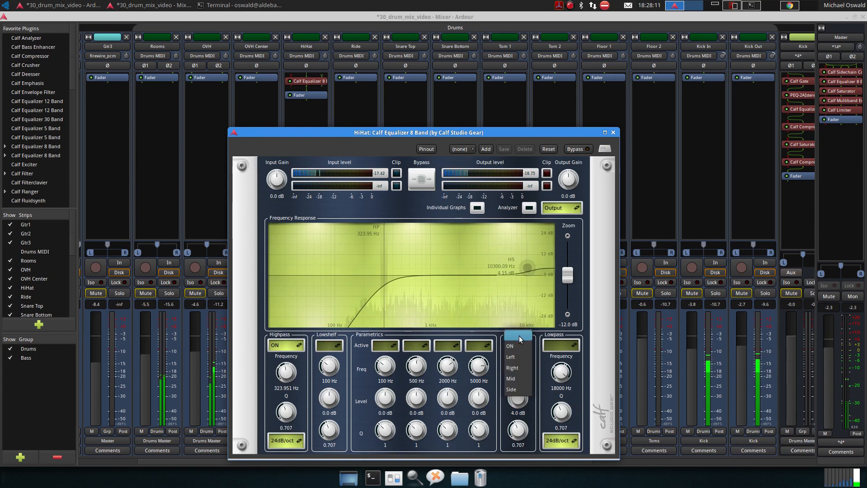
{"action": "left_click", "coordinate": [519, 335]}
Enable the fourth parametric band of the HiHat equalizer and cut about 3.3 dB at about 8.75 kHz.
{"action": "left_click", "coordinate": [479, 345]}
{"action": "left_click", "coordinate": [476, 354]}
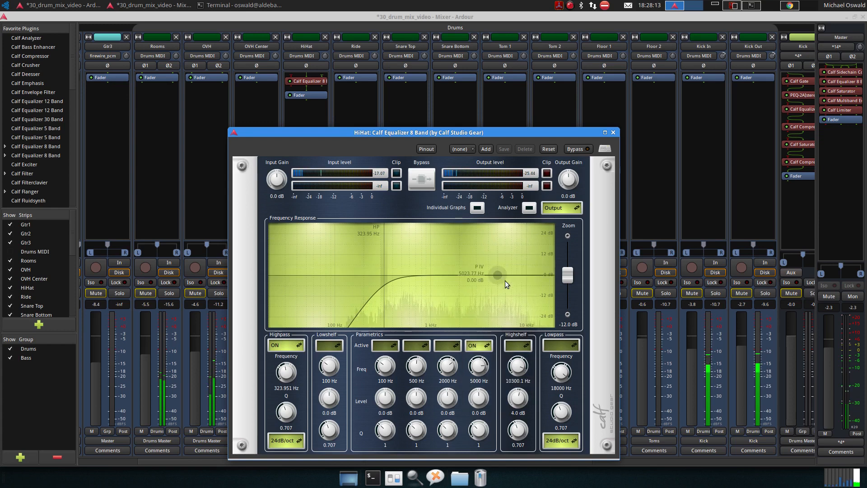
{"action": "mouse_move", "coordinate": [504, 281]}
{"action": "left_mouse_down"}
{"action": "mouse_move", "coordinate": [495, 273]}
{"action": "mouse_move", "coordinate": [527, 248]}
{"action": "mouse_move", "coordinate": [520, 281]}
{"action": "left_mouse_up"}
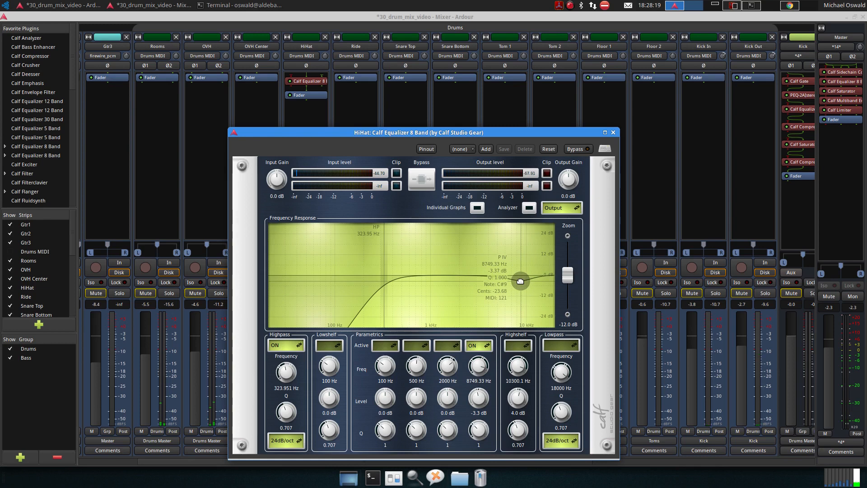
Switch the high shelf back on at about 7.35 kHz with a 1.7 dB boost, and close the HiHat equalizer.
{"action": "left_click", "coordinate": [518, 345]}
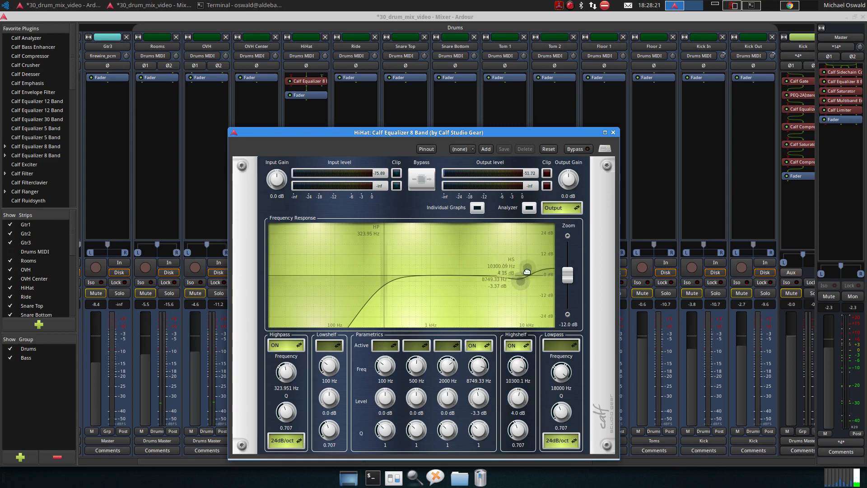
{"action": "mouse_move", "coordinate": [526, 271]}
{"action": "left_mouse_down"}
{"action": "mouse_move", "coordinate": [492, 261]}
{"action": "mouse_move", "coordinate": [500, 273]}
{"action": "mouse_move", "coordinate": [513, 273]}
{"action": "left_mouse_up"}
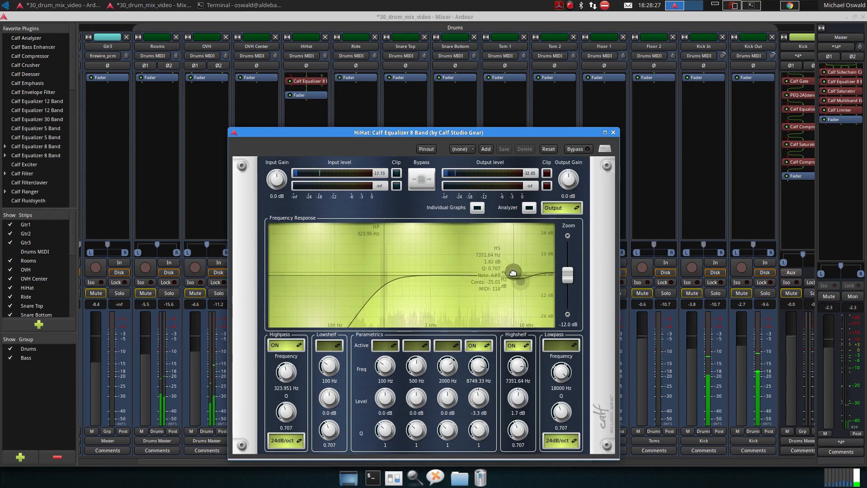
{"action": "left_click", "coordinate": [612, 132]}
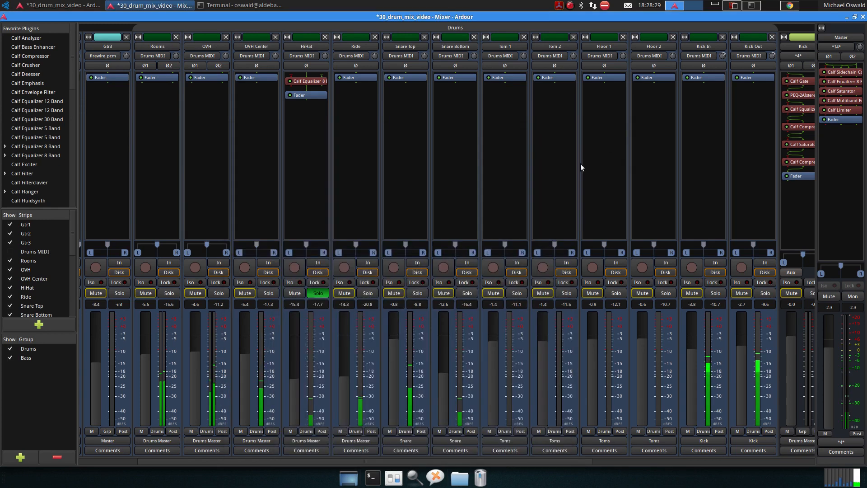
Stop playback, unsolo the HiHat track and mute the Ride track.
{"action": "key", "text": "space"}
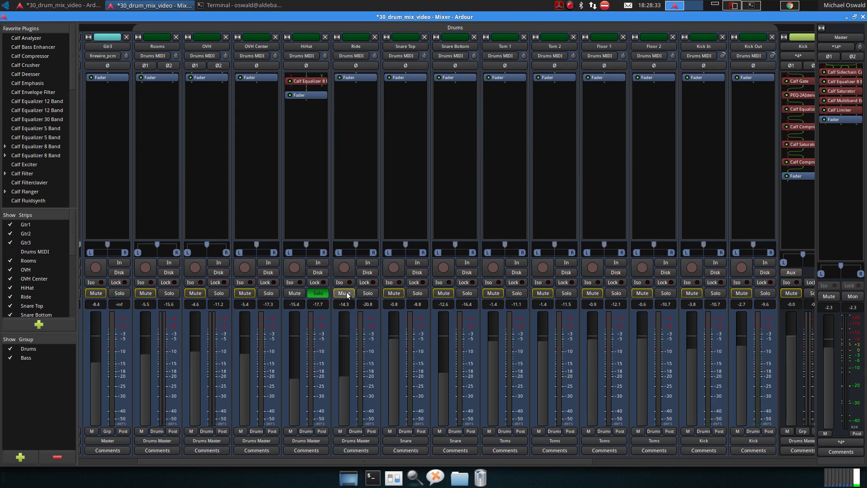
{"action": "left_click", "coordinate": [318, 293]}
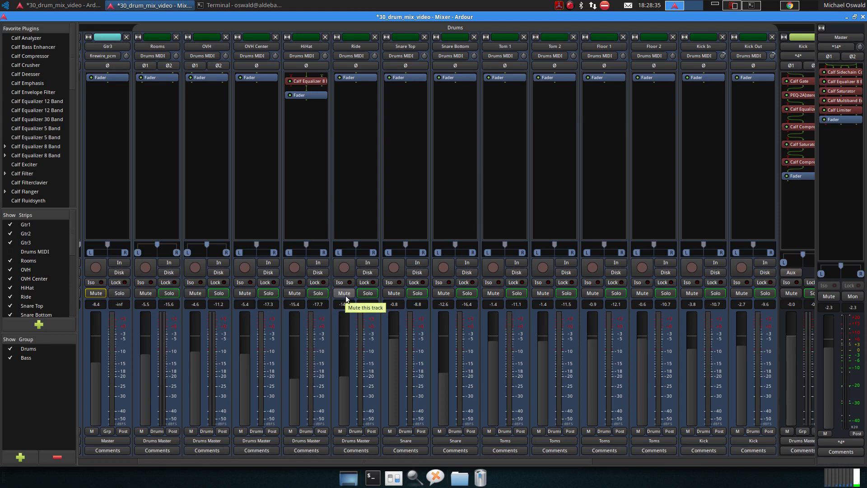
{"action": "left_click", "coordinate": [344, 294]}
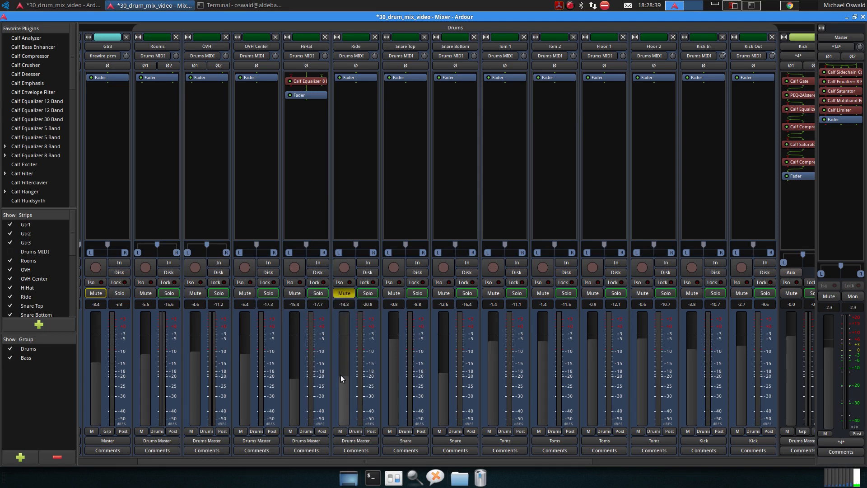
Examine the gain reduction of the Calf Sidechain Compressor on the Master bus while the drums play.
{"action": "scroll", "coordinate": [432, 459], "scroll_direction": "right", "scroll_amount": 1}
{"action": "scroll", "coordinate": [432, 456], "scroll_direction": "right", "scroll_amount": 4}
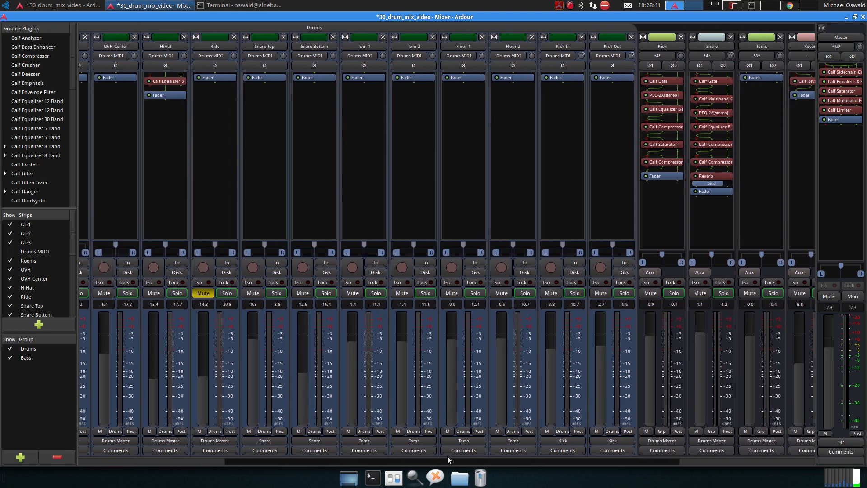
{"action": "left_click_drag", "start_coordinate": [448, 456], "coordinate": [351, 464]}
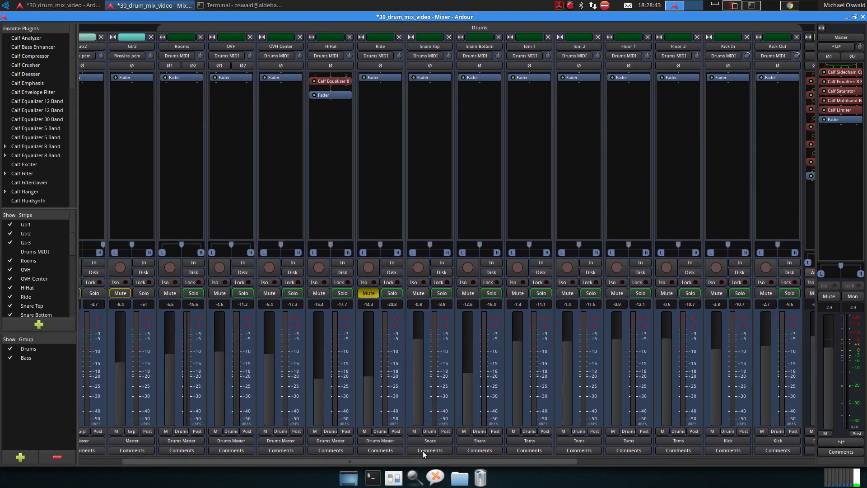
{"action": "left_click_drag", "start_coordinate": [427, 462], "coordinate": [722, 458]}
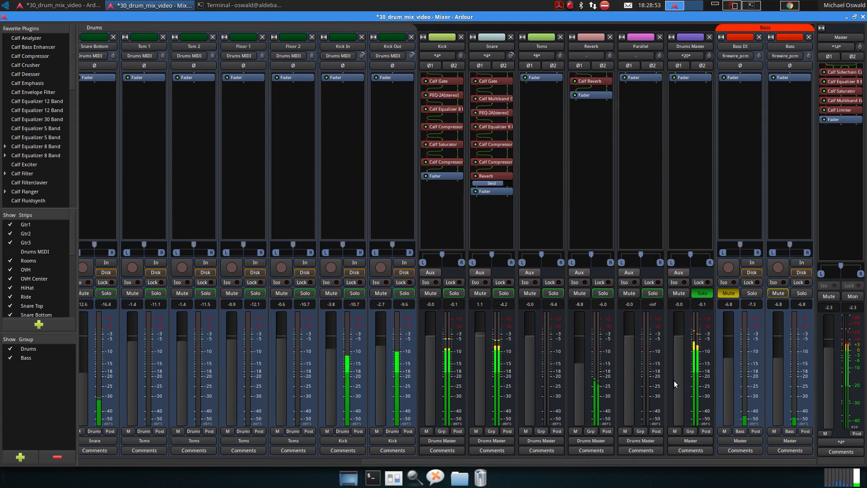
{"action": "double_click", "coordinate": [844, 72]}
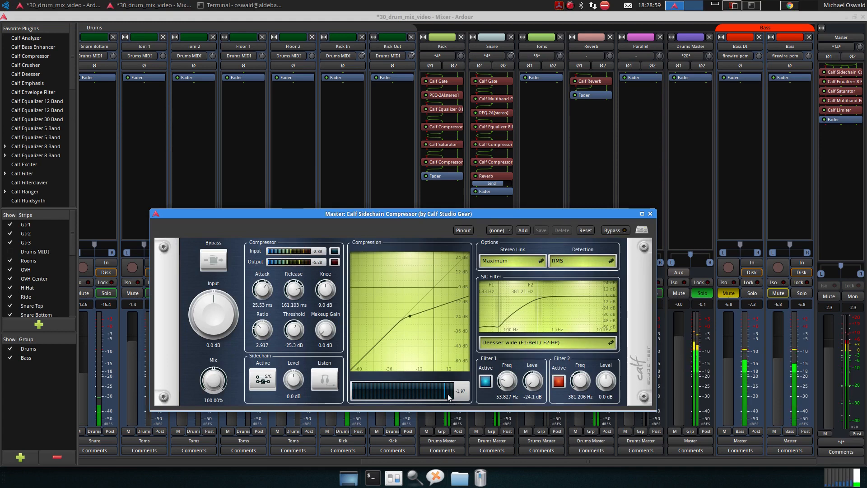
{"action": "left_click", "coordinate": [650, 213]}
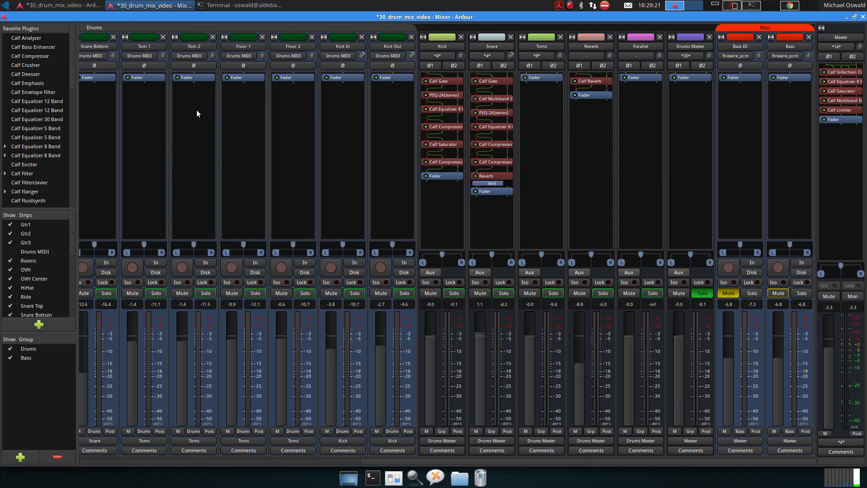
Select the tom fill regions on Tom 1, Tom 2, Floor 1 and Floor 2 around bar 14 in the editor.
{"action": "left_click", "coordinate": [79, 10]}
{"action": "scroll", "coordinate": [328, 293], "scroll_direction": "up", "scroll_amount": 2, "text": "ctrl"}
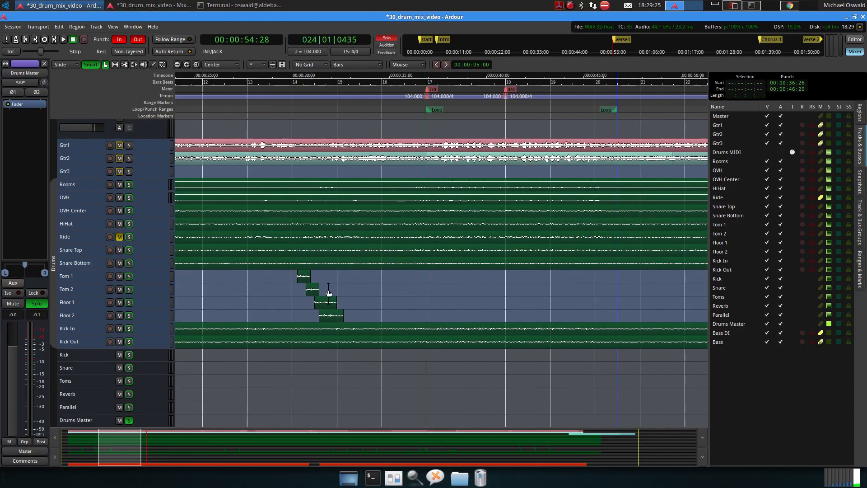
{"action": "left_click", "coordinate": [300, 277]}
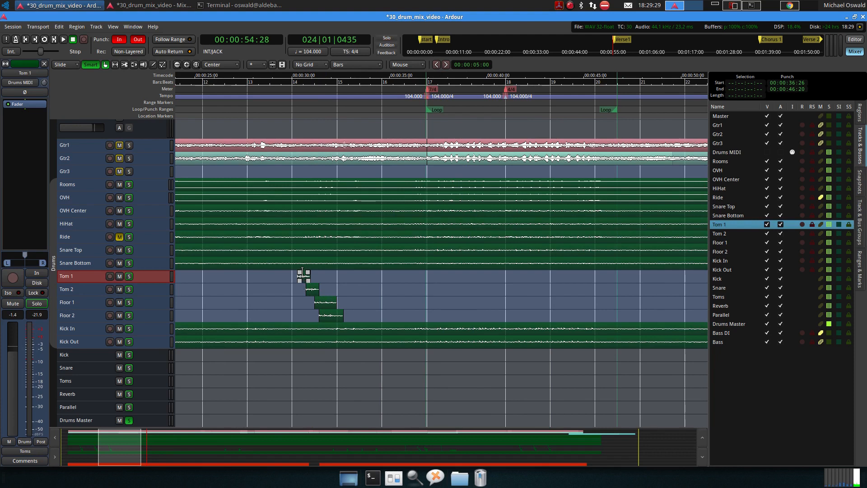
{"action": "left_click", "coordinate": [303, 276]}
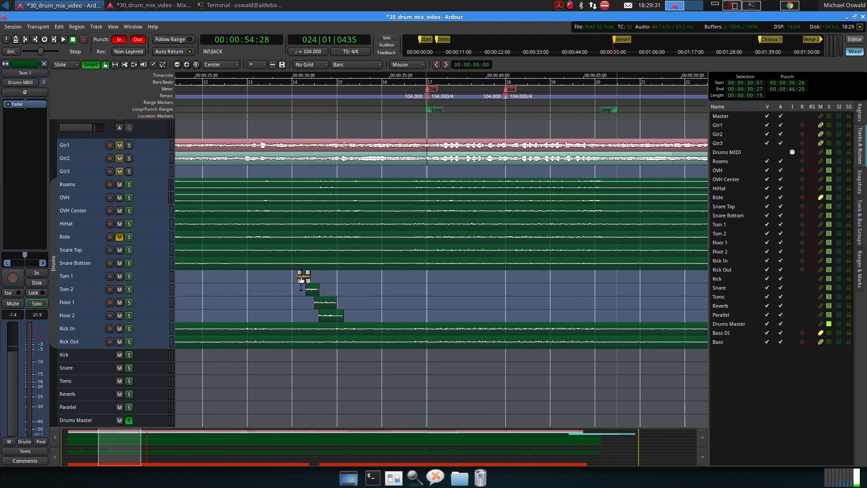
{"action": "left_click", "coordinate": [333, 315]}
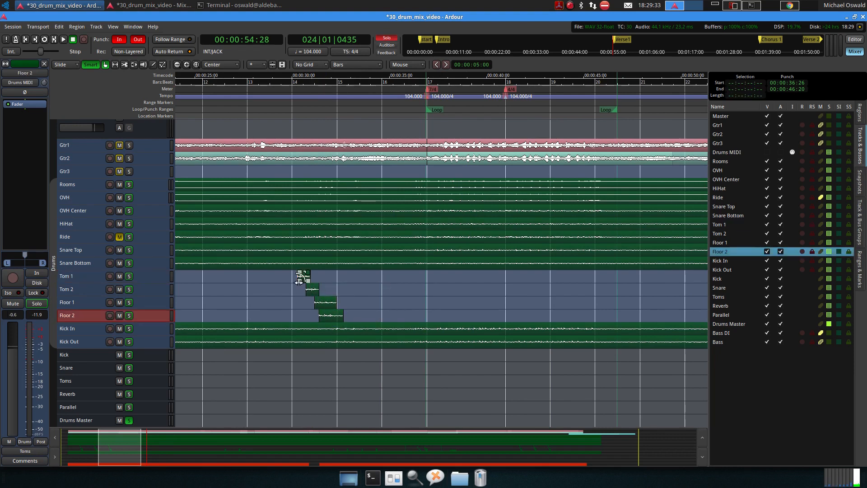
{"action": "left_click", "coordinate": [328, 319]}
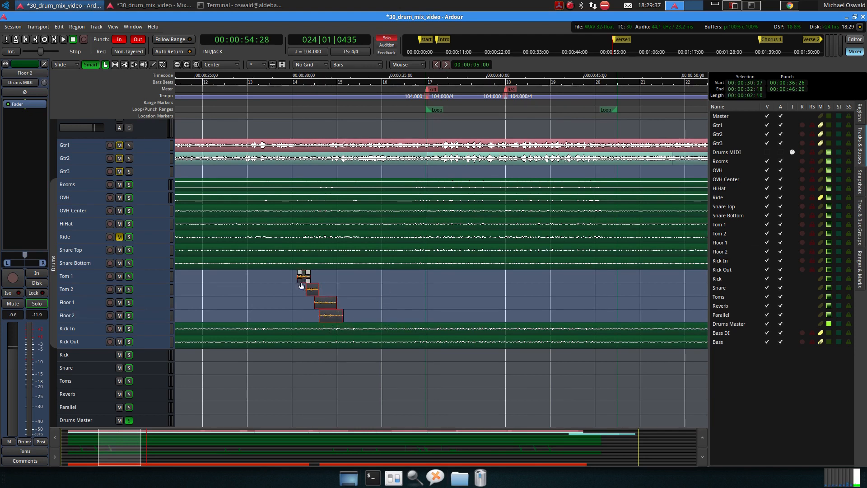
Turn the selected tom regions into a time range, loop playback over it, and return to the mixer.
{"action": "right_click", "coordinate": [335, 317]}
{"action": "left_click", "coordinate": [395, 303]}
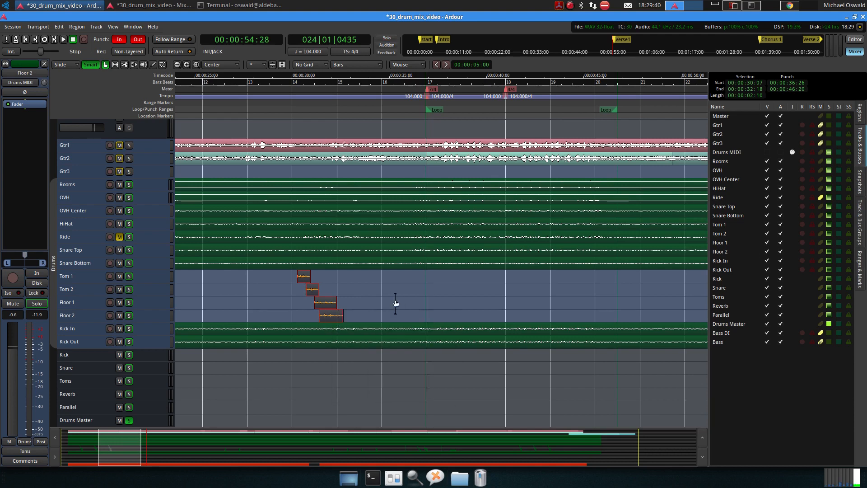
{"action": "right_click", "coordinate": [329, 306]}
{"action": "mouse_move", "coordinate": [367, 309]}
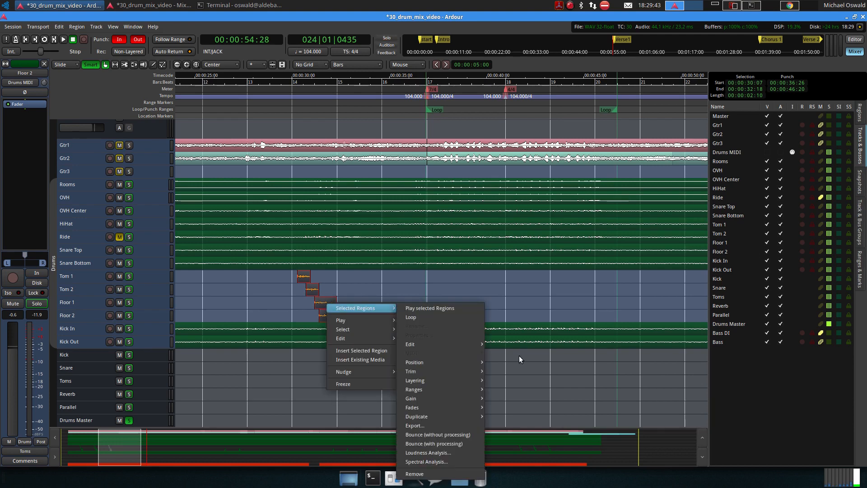
{"action": "mouse_move", "coordinate": [467, 390]}
{"action": "left_click", "coordinate": [559, 428]}
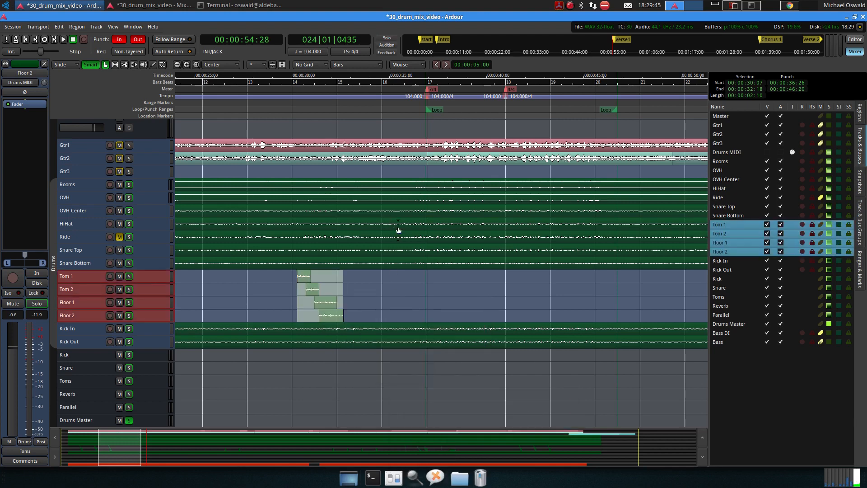
{"action": "key", "text": "l"}
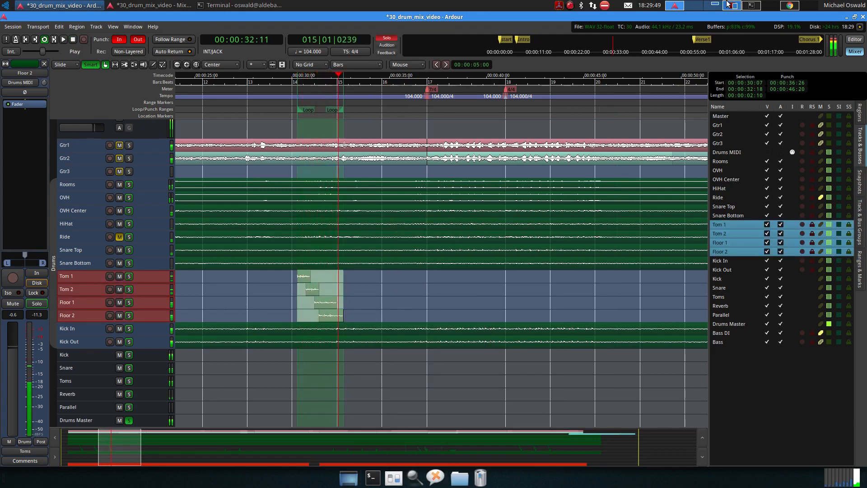
{"action": "left_click", "coordinate": [151, 5]}
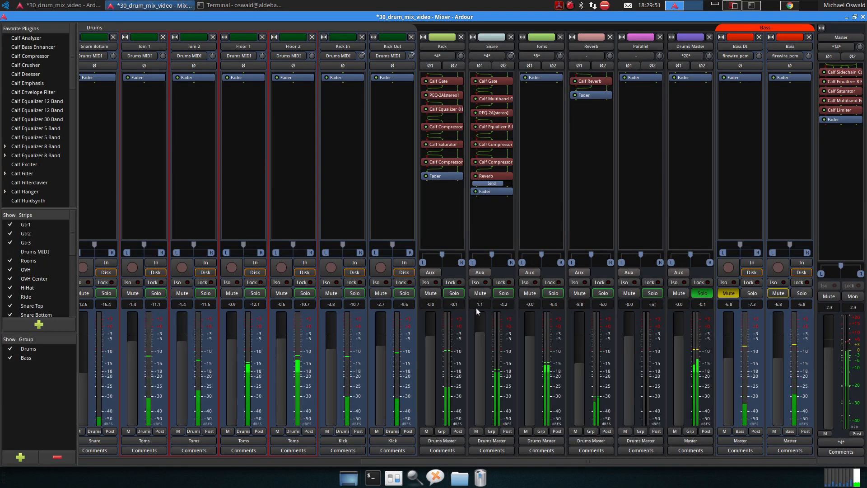
Solo the Toms bus and insert a Calf Equalizer 8 Band before its fader, with the analyzer switched on.
{"action": "left_click", "coordinate": [551, 293]}
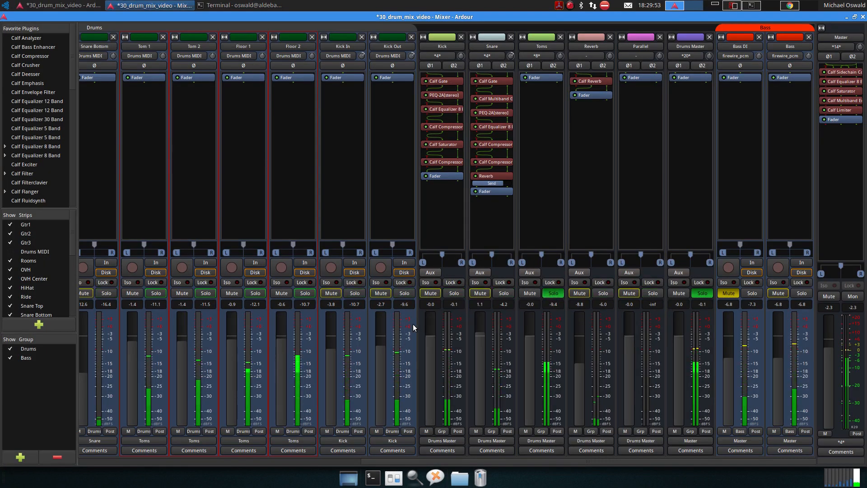
{"action": "right_click", "coordinate": [544, 75]}
{"action": "mouse_move", "coordinate": [590, 80]}
{"action": "mouse_move", "coordinate": [642, 79]}
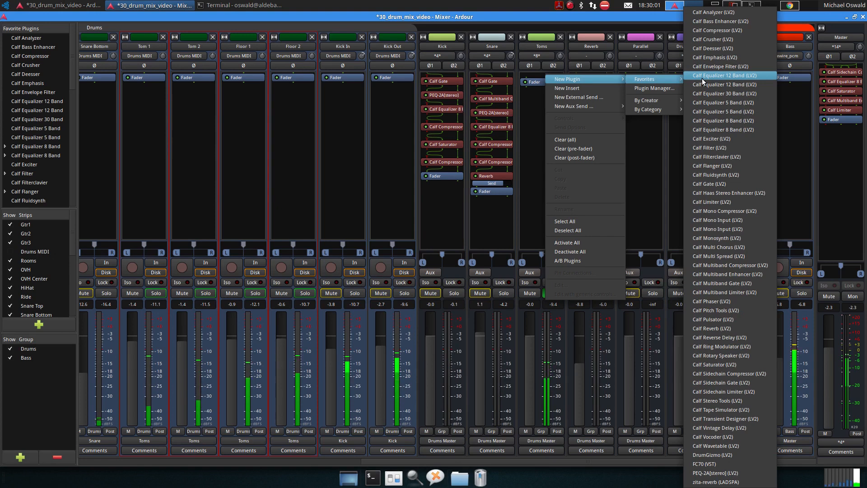
{"action": "left_click", "coordinate": [727, 130]}
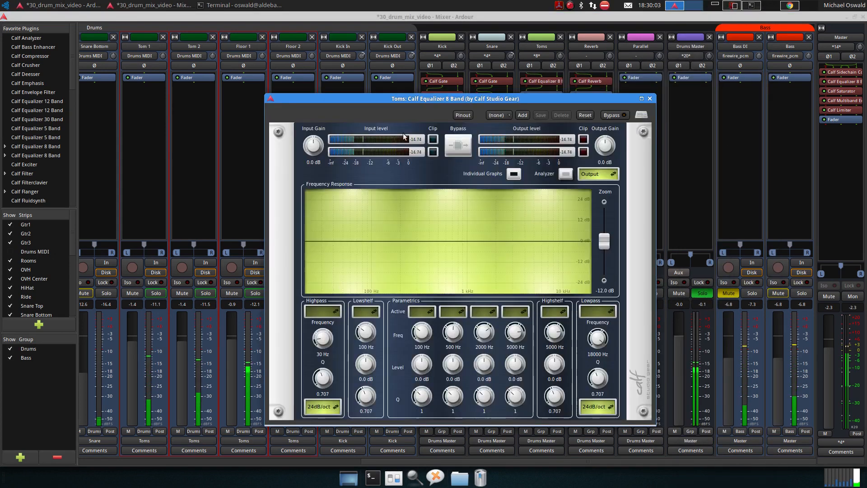
{"action": "left_click_drag", "start_coordinate": [410, 101], "coordinate": [262, 110]}
{"action": "left_click", "coordinate": [415, 182]}
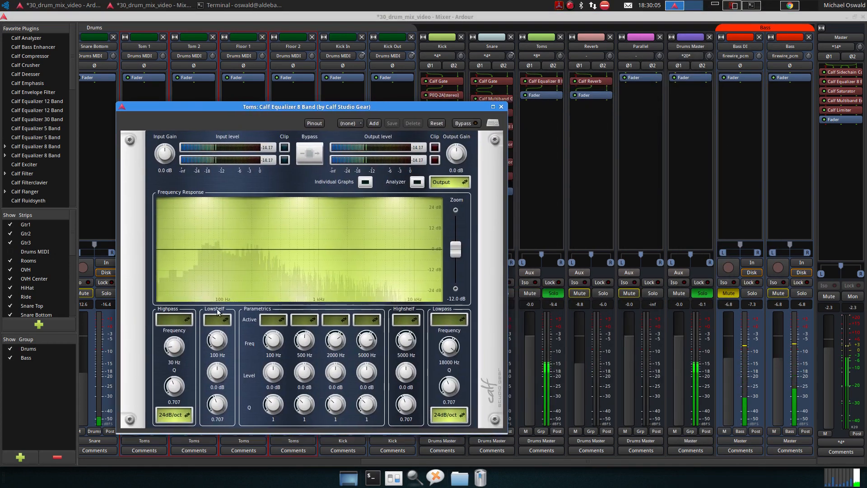
Enable the Toms equalizer's highpass filter and set its frequency to about 42 Hz.
{"action": "left_click", "coordinate": [173, 319]}
{"action": "left_click", "coordinate": [170, 331]}
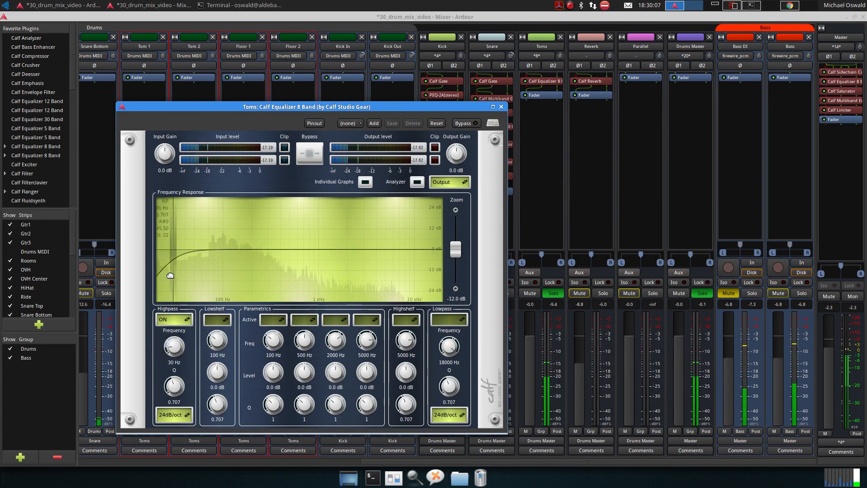
{"action": "left_click_drag", "start_coordinate": [170, 271], "coordinate": [186, 270]}
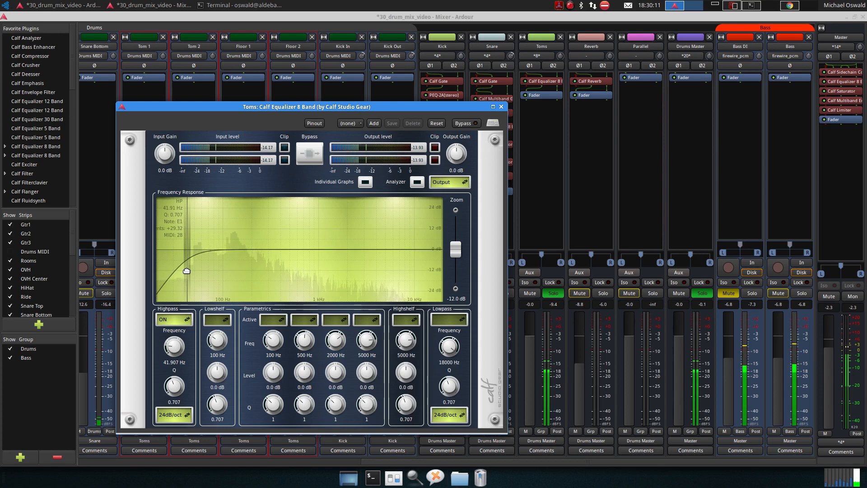
Enable the Toms equalizer's highshelf and boost it by about 4.3 dB at about 5660 Hz.
{"action": "left_click", "coordinate": [398, 321]}
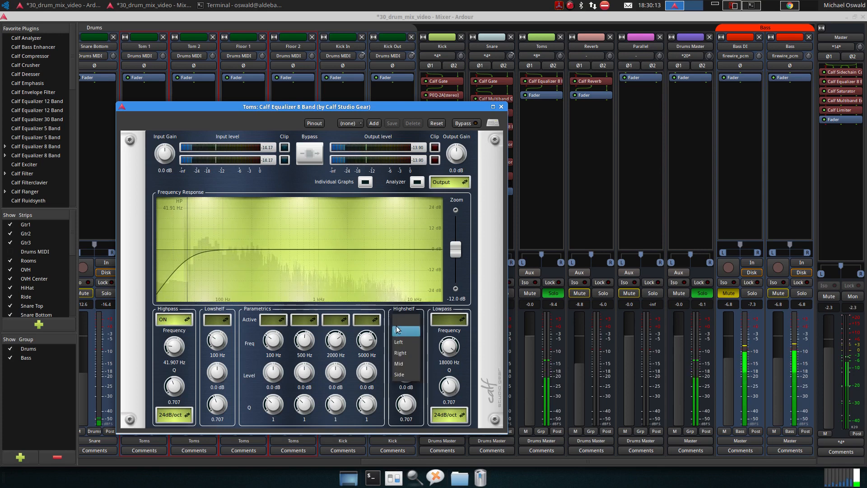
{"action": "left_click", "coordinate": [399, 330]}
{"action": "mouse_move", "coordinate": [386, 248]}
{"action": "left_mouse_down"}
{"action": "mouse_move", "coordinate": [385, 225]}
{"action": "mouse_move", "coordinate": [326, 219]}
{"action": "mouse_move", "coordinate": [385, 219]}
{"action": "mouse_move", "coordinate": [390, 241]}
{"action": "left_mouse_up"}
{"action": "left_click_drag", "start_coordinate": [457, 251], "coordinate": [456, 284]}
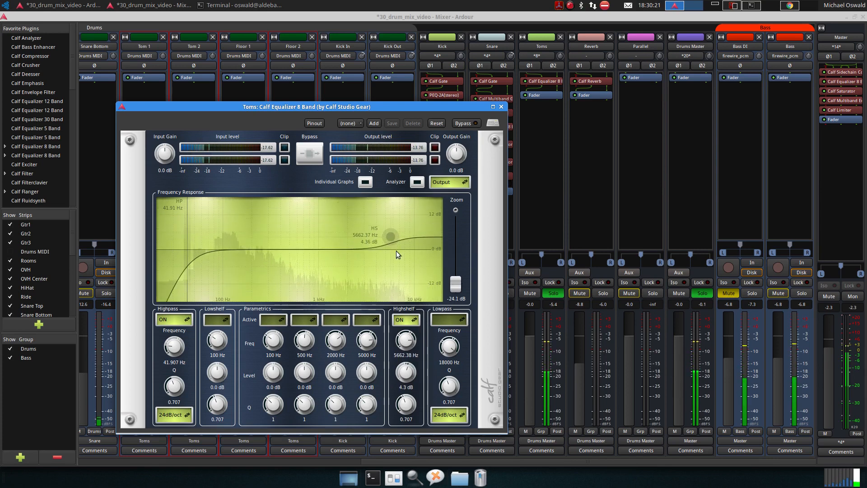
Enable the fourth parametric band and boost it by about 4 dB at about 4810 Hz.
{"action": "left_click", "coordinate": [367, 319]}
{"action": "left_click", "coordinate": [361, 339]}
{"action": "mouse_move", "coordinate": [389, 252]}
{"action": "left_mouse_down"}
{"action": "mouse_move", "coordinate": [356, 225]}
{"action": "mouse_move", "coordinate": [367, 206]}
{"action": "mouse_move", "coordinate": [381, 209]}
{"action": "mouse_move", "coordinate": [383, 238]}
{"action": "left_mouse_up"}
Enable parametric bands two and three, cutting about 8.1 dB at about 303 Hz and about 3.5 dB at about 622 Hz.
{"action": "left_click", "coordinate": [307, 323]}
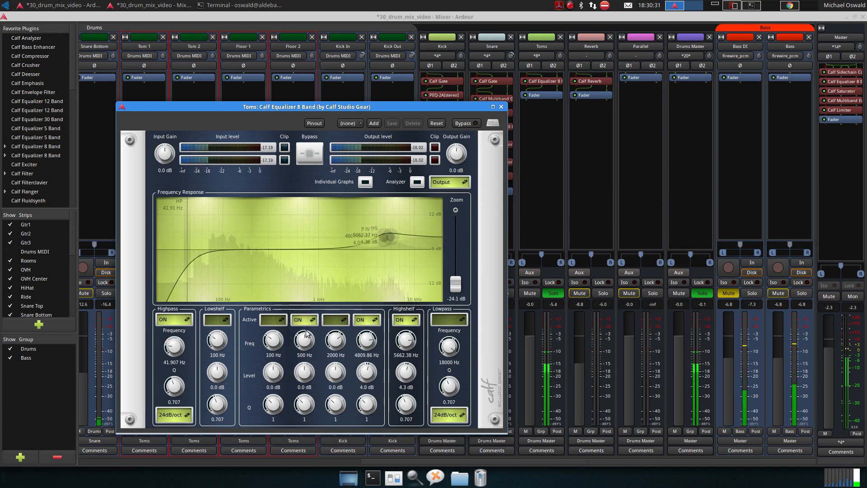
{"action": "left_click_drag", "start_coordinate": [288, 249], "coordinate": [268, 263]}
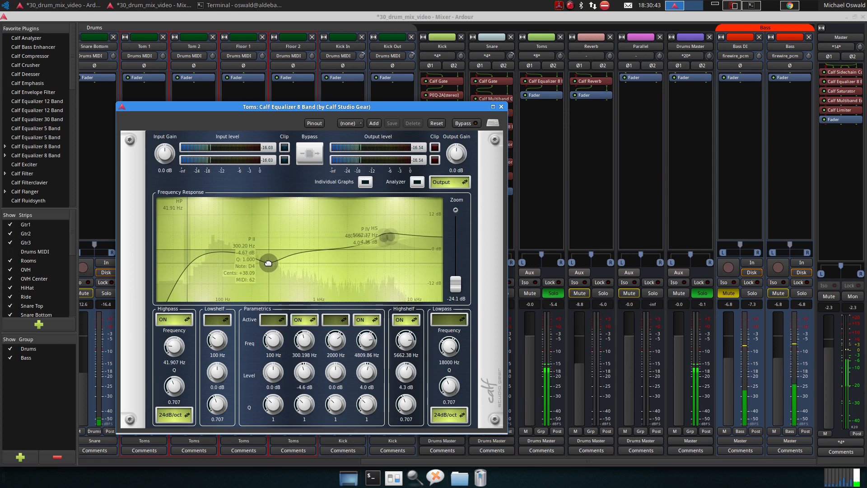
{"action": "left_click", "coordinate": [335, 320]}
{"action": "left_click_drag", "start_coordinate": [346, 254], "coordinate": [298, 258]}
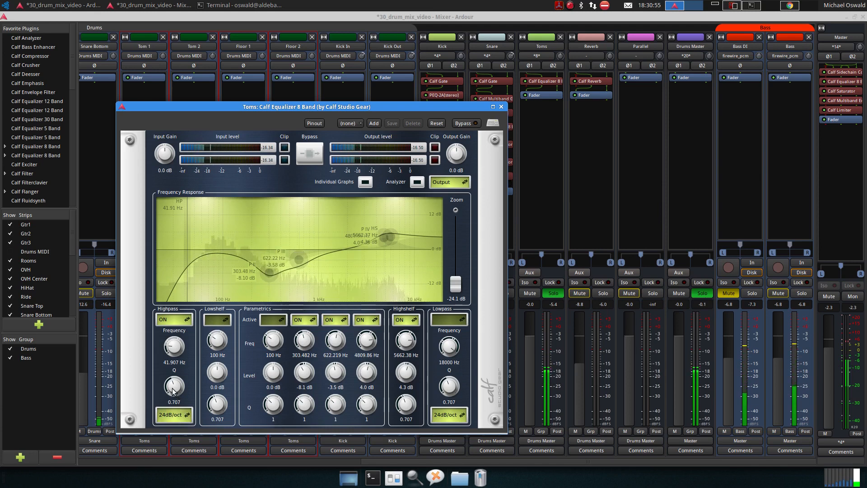
Set the highpass Q to about 0.8 and compare the equalized Toms with the bypassed sound, closing the equalizer when done.
{"action": "left_click_drag", "start_coordinate": [173, 391], "coordinate": [176, 387]}
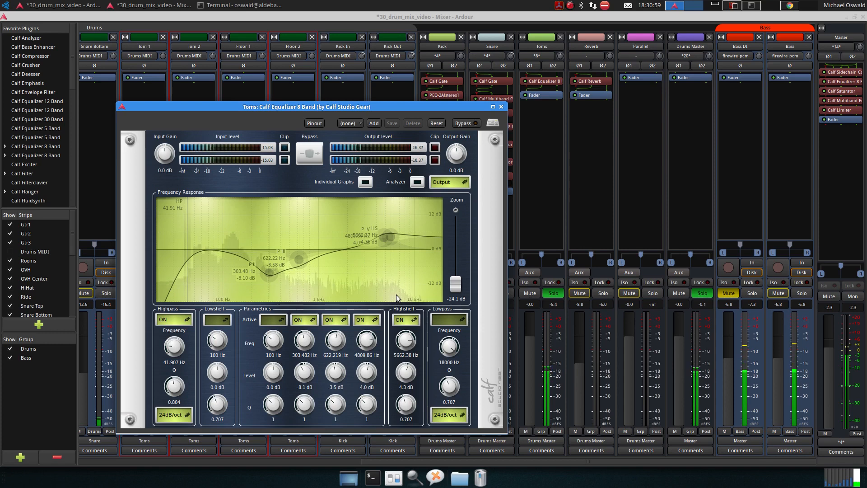
{"action": "left_click", "coordinate": [461, 123]}
{"action": "left_click", "coordinate": [462, 123]}
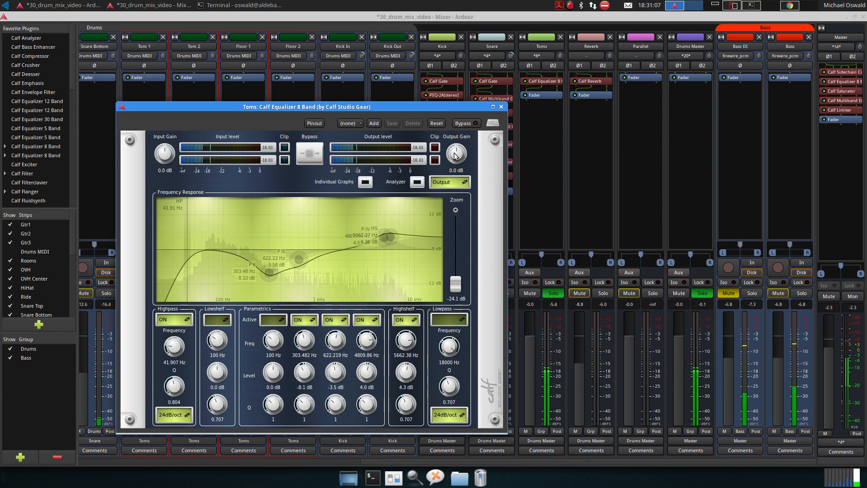
{"action": "left_click", "coordinate": [500, 106]}
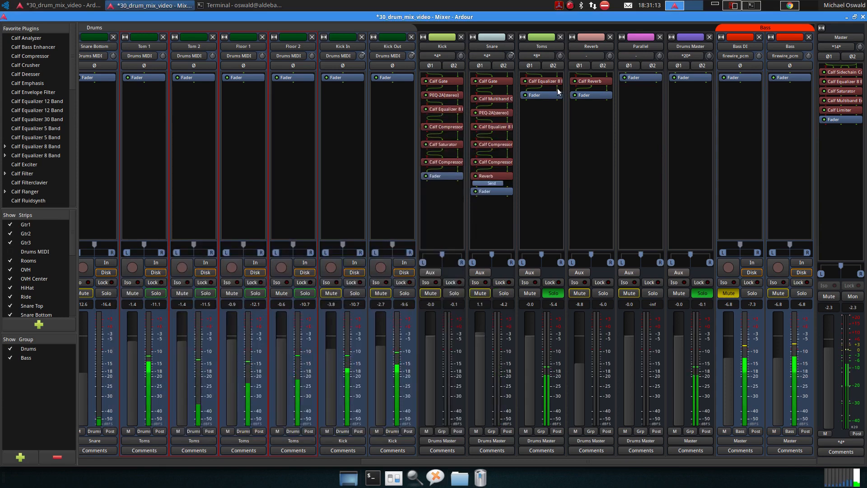
Insert a Calf Compressor after the equalizer on the Toms bus.
{"action": "right_click", "coordinate": [551, 88]}
{"action": "mouse_move", "coordinate": [551, 91]}
{"action": "mouse_move", "coordinate": [651, 93]}
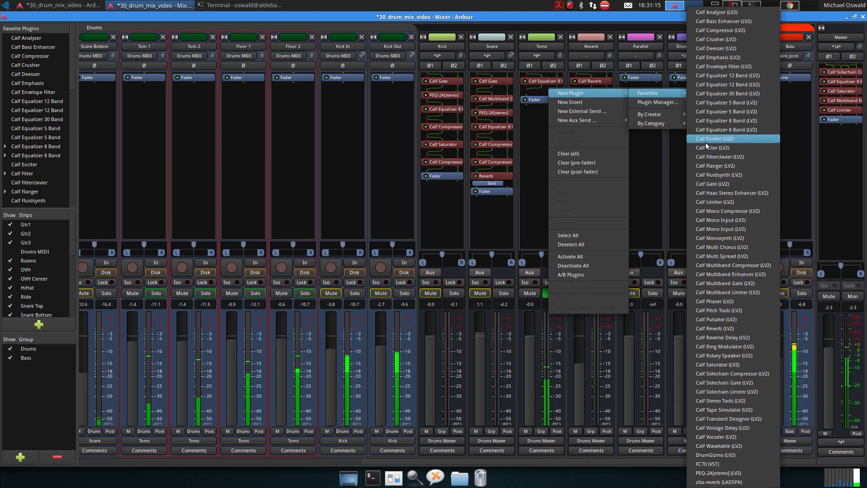
{"action": "left_click", "coordinate": [751, 34]}
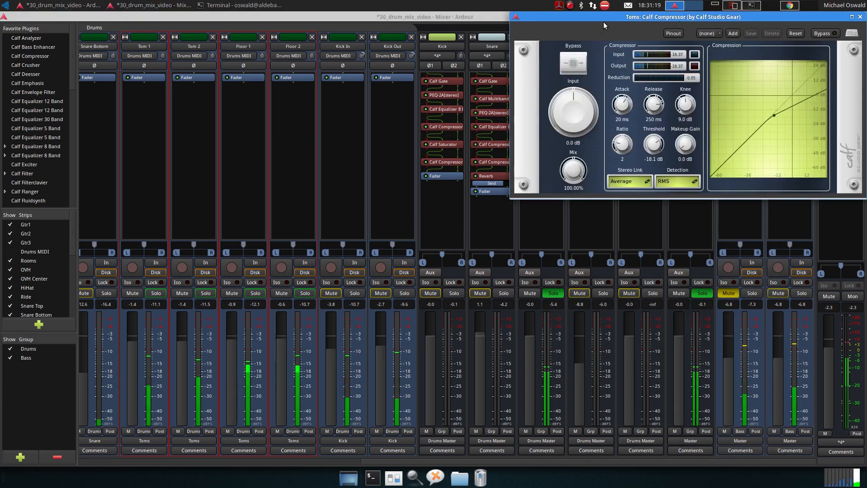
{"action": "left_click_drag", "start_coordinate": [603, 19], "coordinate": [330, 153]}
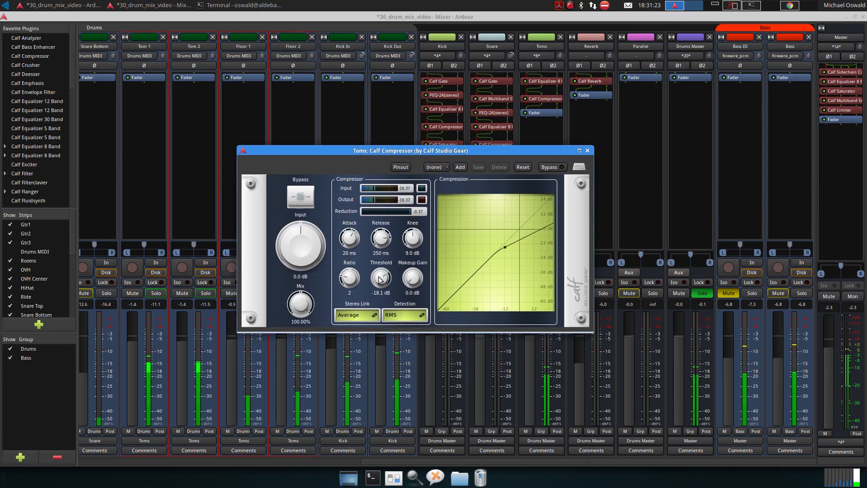
Set the Toms compressor to about -24.3 dB threshold, 169 ms release, 4.3 dB knee and 37.7 ms attack.
{"action": "left_click_drag", "start_coordinate": [382, 279], "coordinate": [380, 289]}
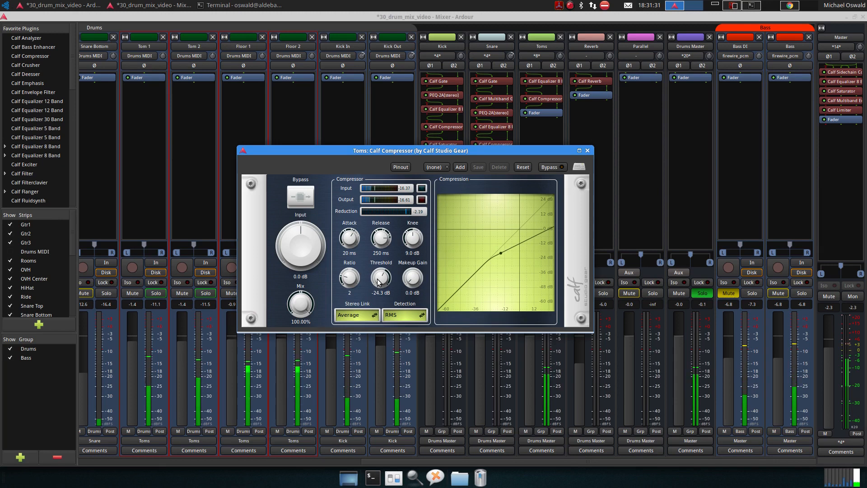
{"action": "scroll", "coordinate": [377, 279], "scroll_direction": "up", "scroll_amount": 1}
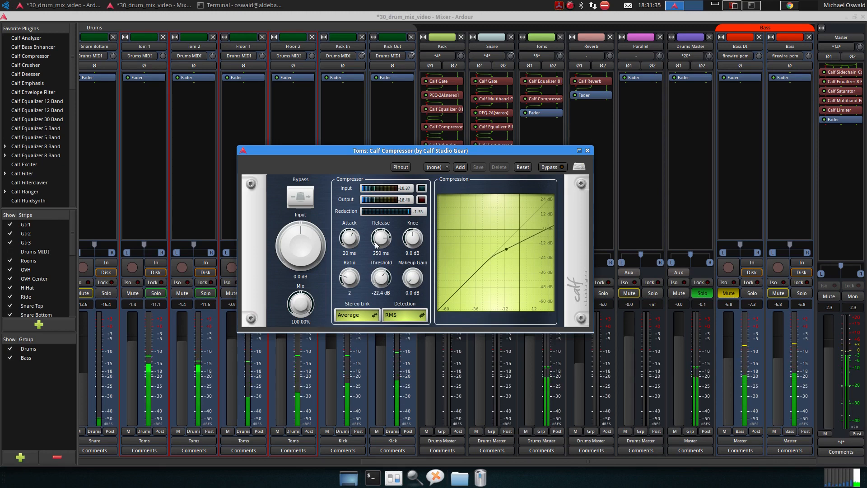
{"action": "left_click_drag", "start_coordinate": [376, 248], "coordinate": [375, 246]}
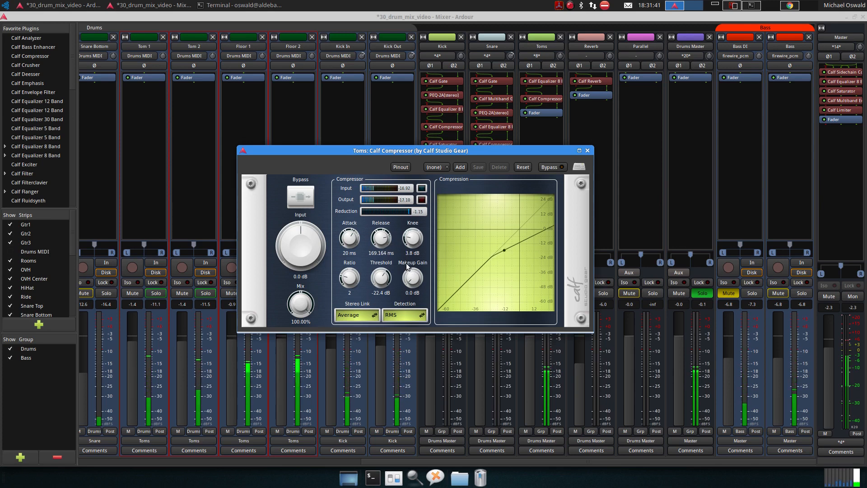
{"action": "left_click_drag", "start_coordinate": [409, 237], "coordinate": [409, 234]}
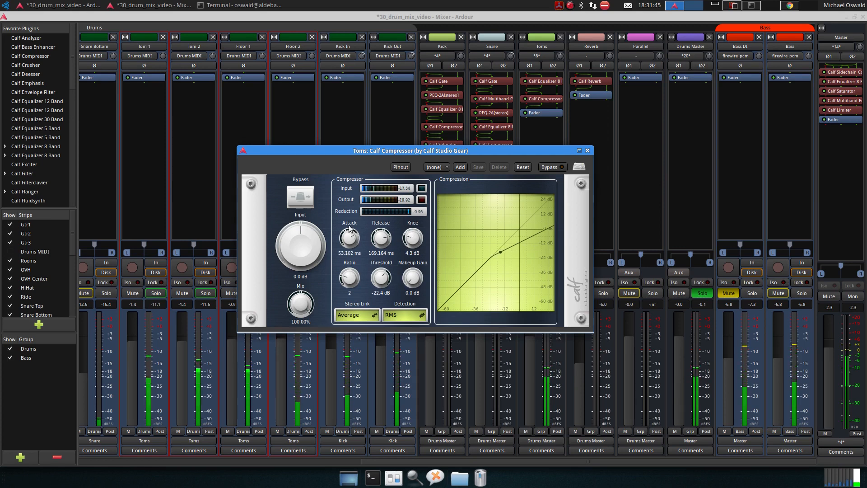
{"action": "left_click_drag", "start_coordinate": [347, 240], "coordinate": [347, 240]}
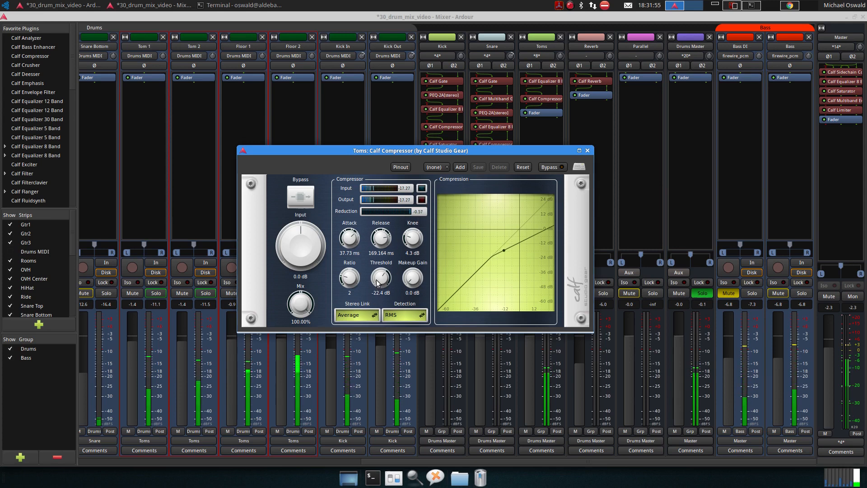
{"action": "left_click_drag", "start_coordinate": [378, 282], "coordinate": [379, 286]}
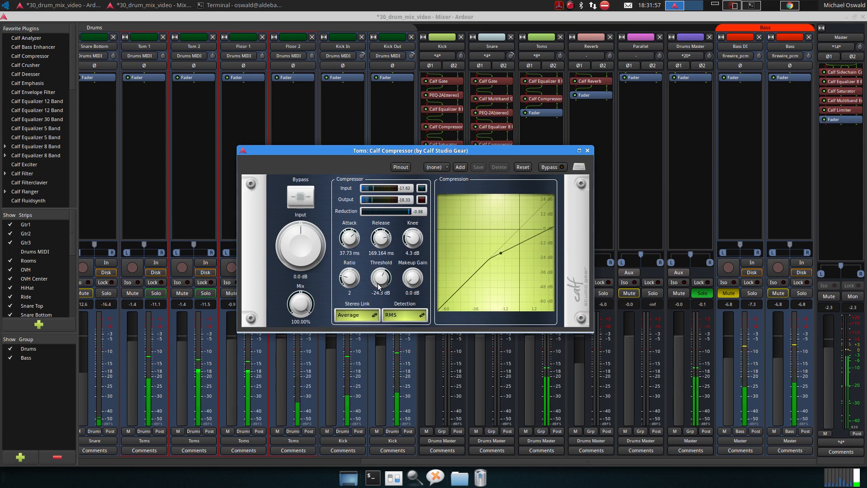
{"action": "left_click", "coordinate": [587, 151]}
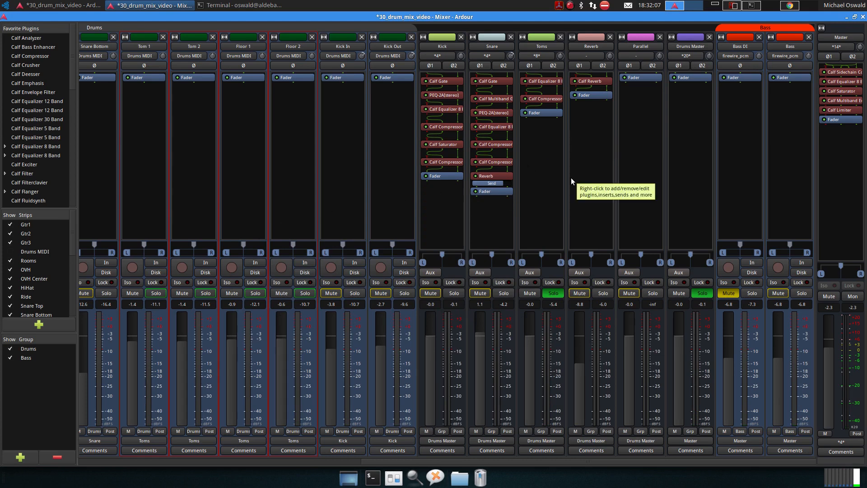
Add an aux send to the Reverb bus after the compressor on the Toms bus.
{"action": "right_click", "coordinate": [552, 109]}
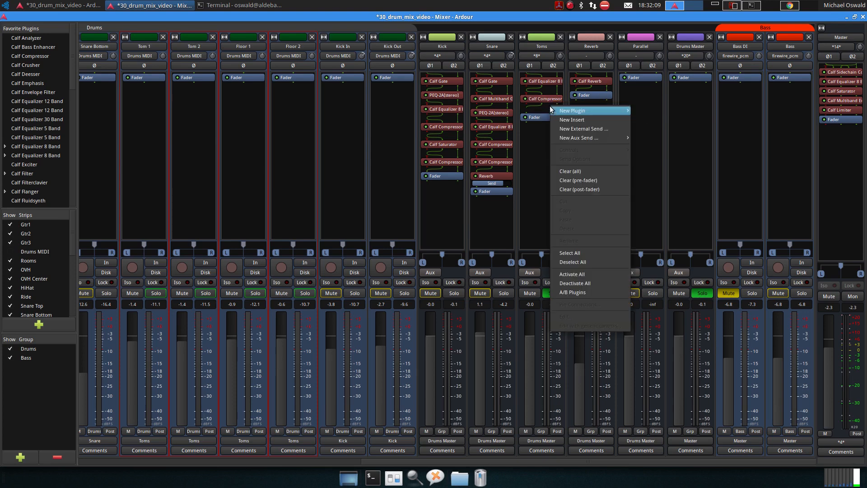
{"action": "mouse_move", "coordinate": [575, 112]}
{"action": "mouse_move", "coordinate": [573, 138]}
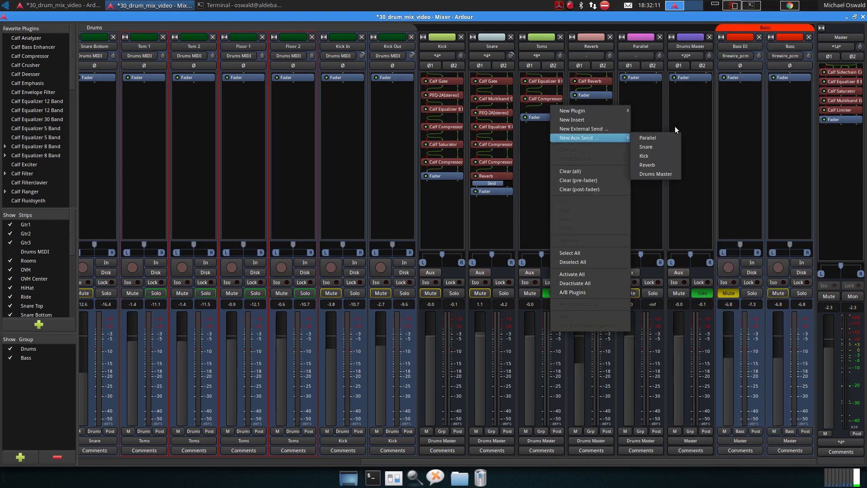
{"action": "left_click", "coordinate": [659, 164]}
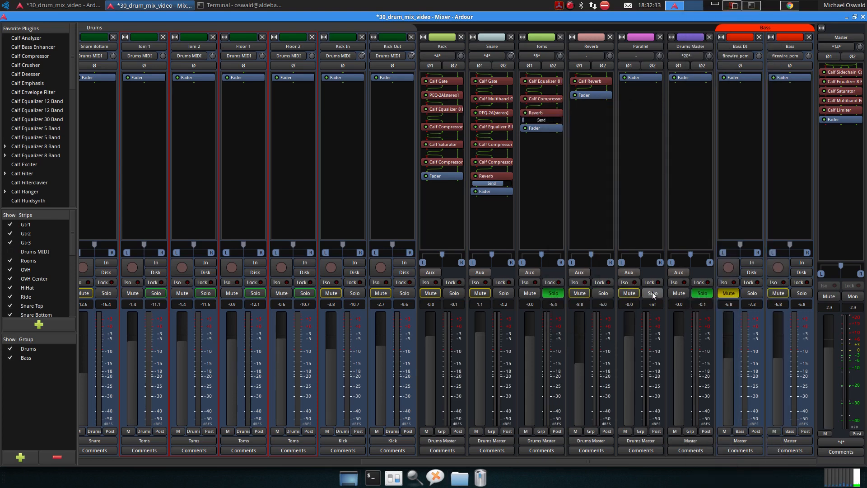
Solo the Reverb bus alongside the Toms and start playback.
{"action": "left_click", "coordinate": [652, 294]}
{"action": "left_click", "coordinate": [603, 292]}
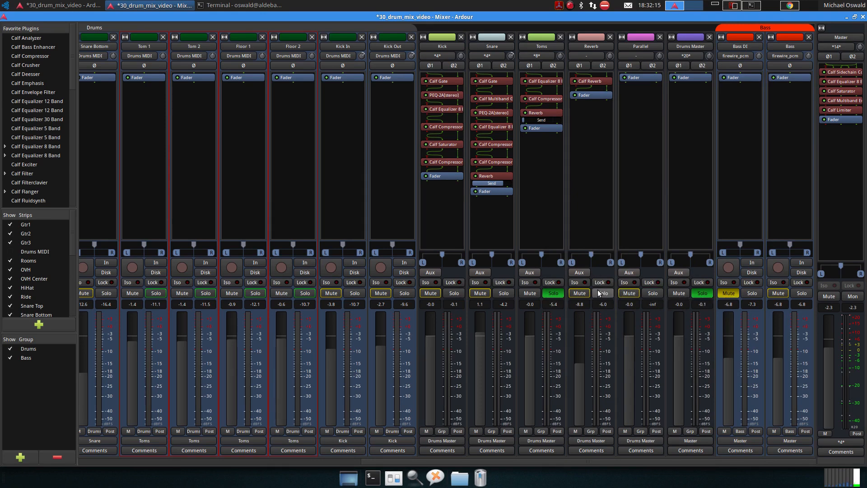
{"action": "key", "text": "space"}
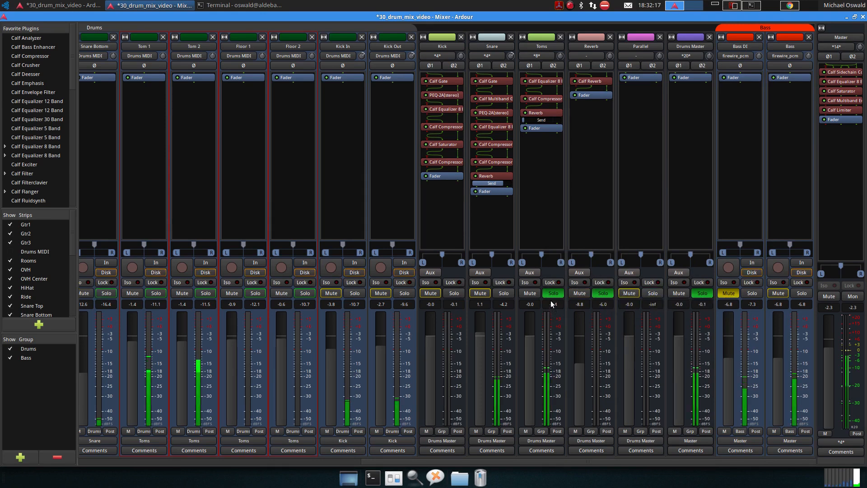
Raise the Toms bus's Reverb send level to roughly three quarters of its range.
{"action": "left_click_drag", "start_coordinate": [524, 120], "coordinate": [540, 123]}
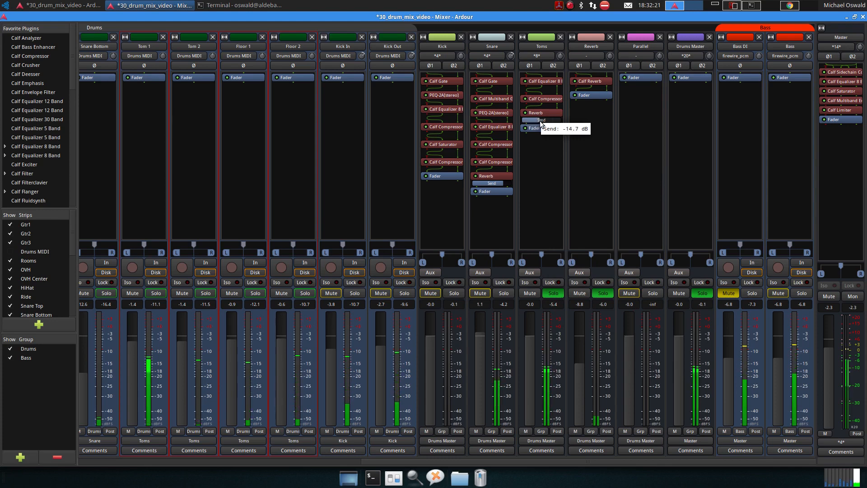
{"action": "left_click_drag", "start_coordinate": [540, 123], "coordinate": [552, 125]}
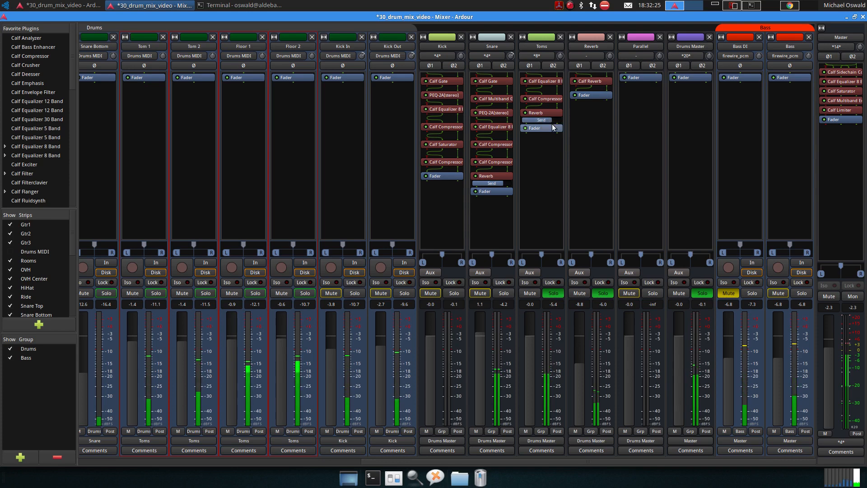
{"action": "left_click", "coordinate": [553, 120], "text": "shift"}
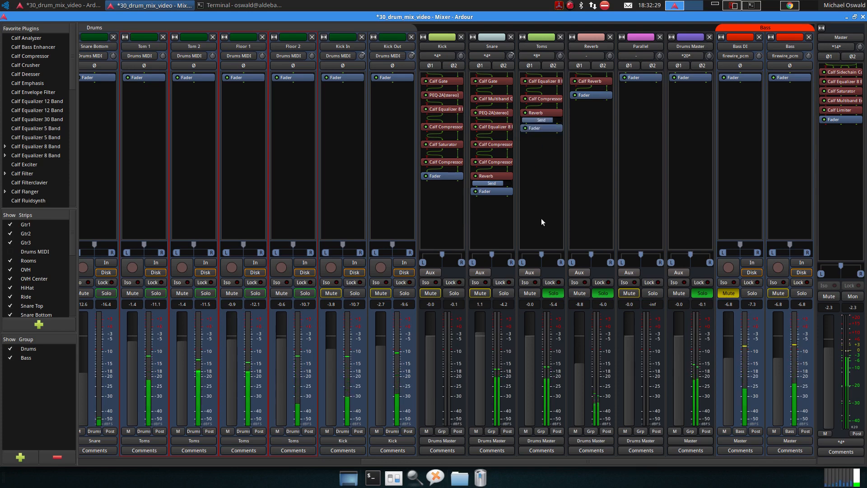
Audition the toms together with the snare by briefly soloing the Snare bus.
{"action": "left_click", "coordinate": [502, 294]}
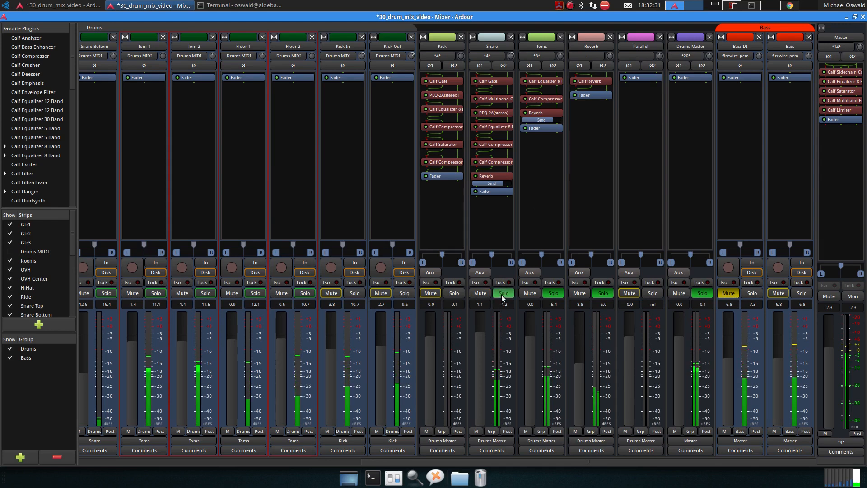
{"action": "left_click", "coordinate": [501, 294]}
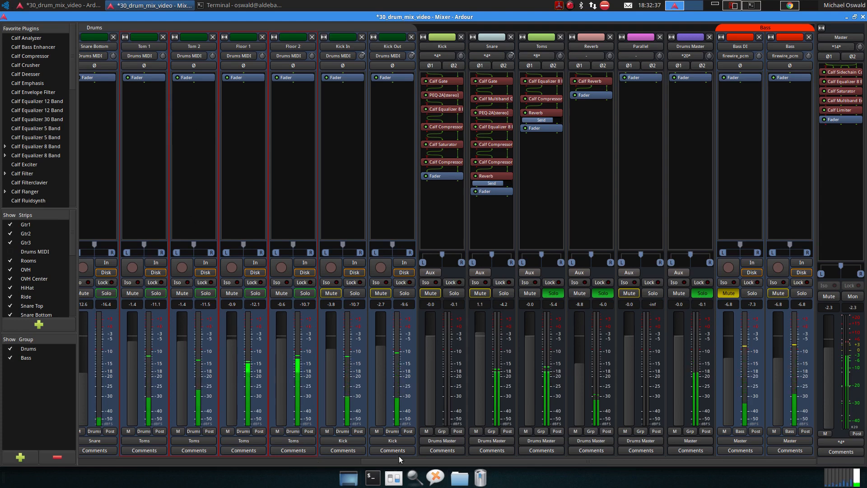
{"action": "left_click_drag", "start_coordinate": [399, 462], "coordinate": [323, 456]}
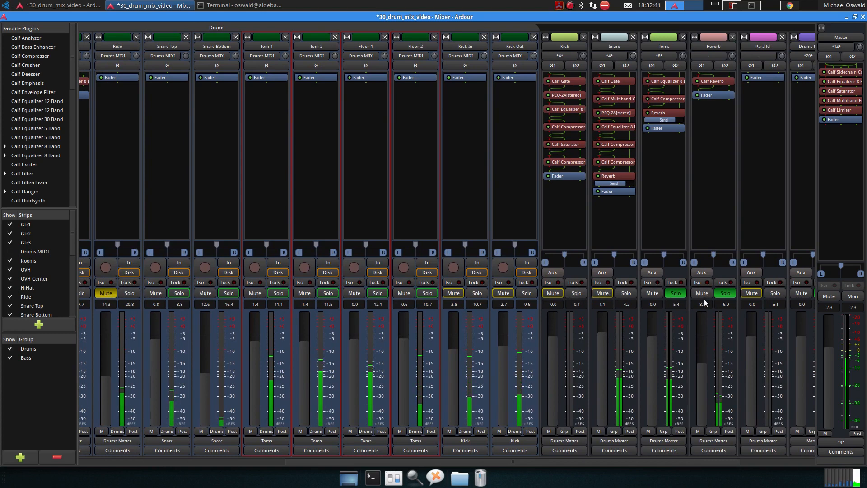
Take the Reverb bus out of solo and solo the Kick and Snare buses alongside the Toms.
{"action": "left_click", "coordinate": [725, 293]}
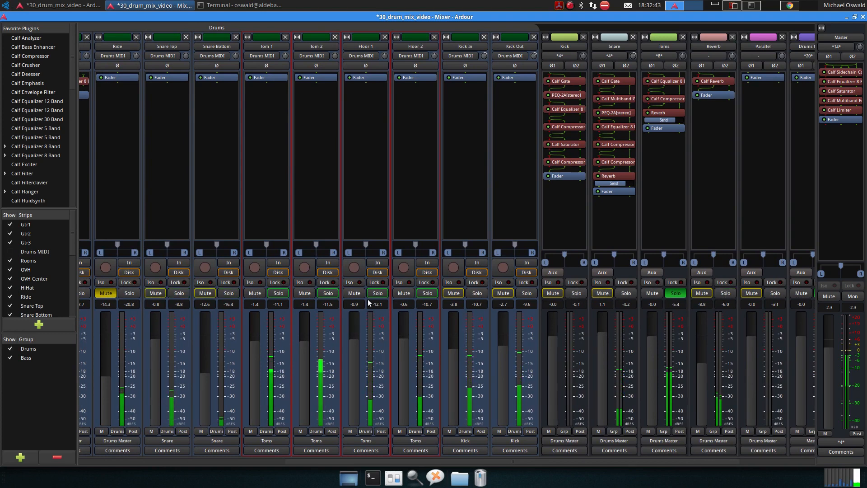
{"action": "left_click", "coordinate": [576, 292]}
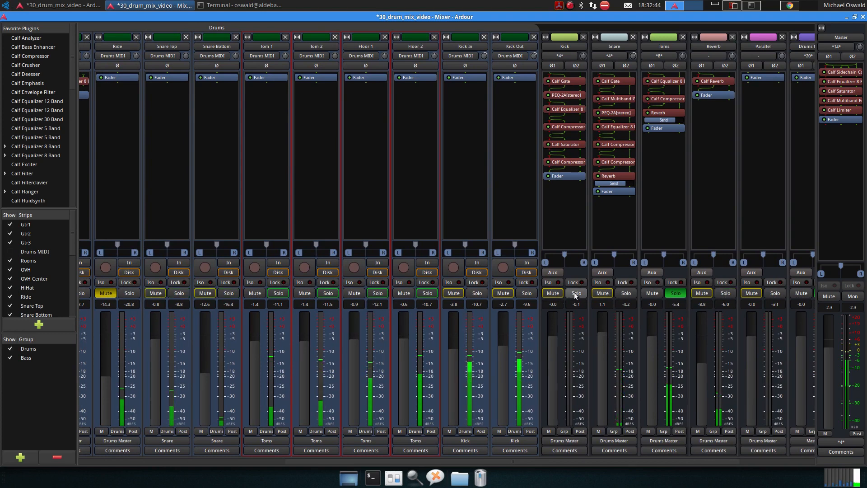
{"action": "left_click", "coordinate": [626, 294]}
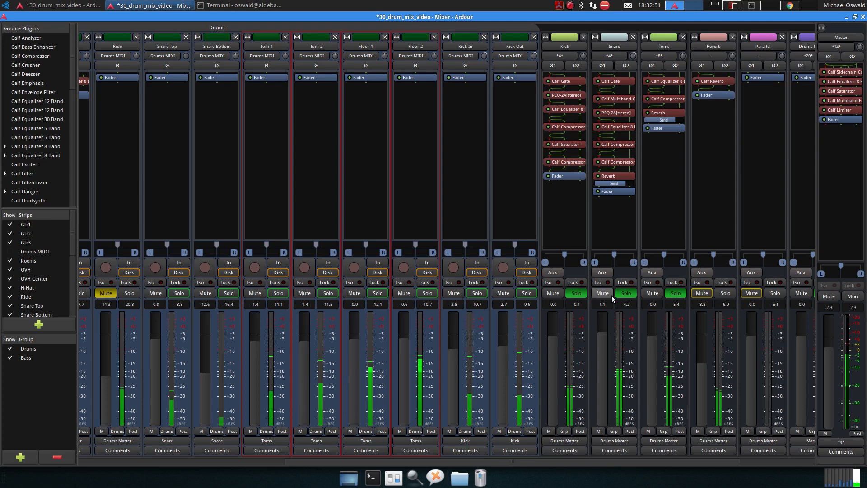
Compare the Snare and Kick buses by soloing each one on its own, ending with both unsoloed.
{"action": "left_click", "coordinate": [672, 293]}
{"action": "left_click", "coordinate": [578, 293]}
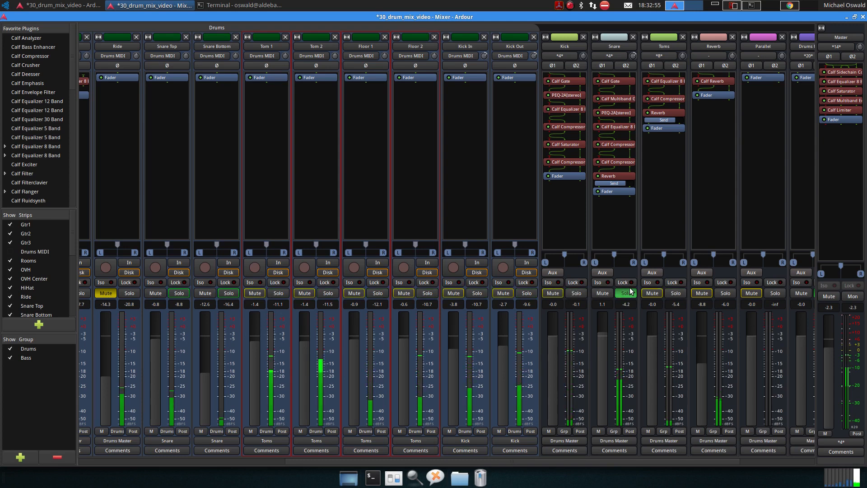
{"action": "left_click", "coordinate": [627, 292]}
{"action": "left_click", "coordinate": [578, 293]}
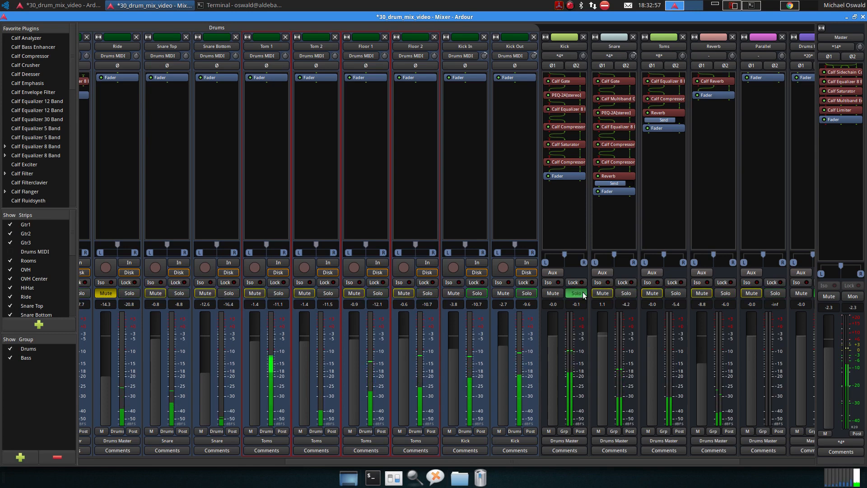
{"action": "left_click", "coordinate": [582, 293]}
Solo the Snare and Toms buses together and raise the Toms bus fader to 1.1 dB.
{"action": "left_click", "coordinate": [626, 293]}
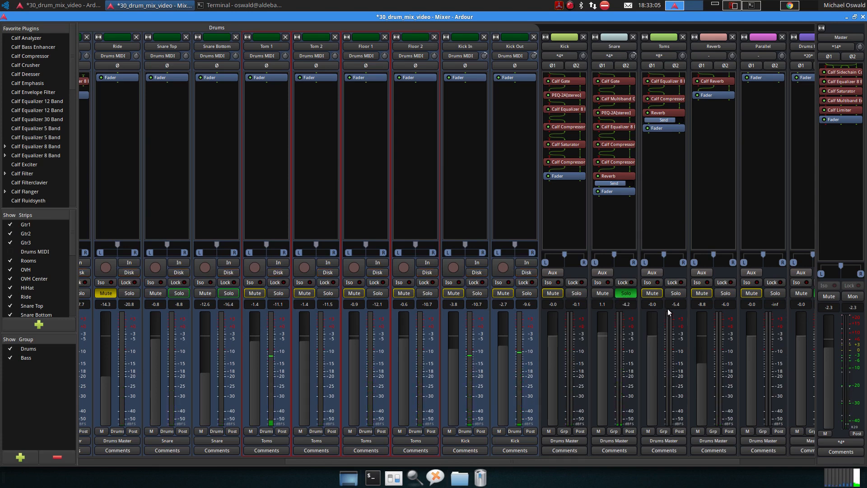
{"action": "left_click", "coordinate": [677, 293]}
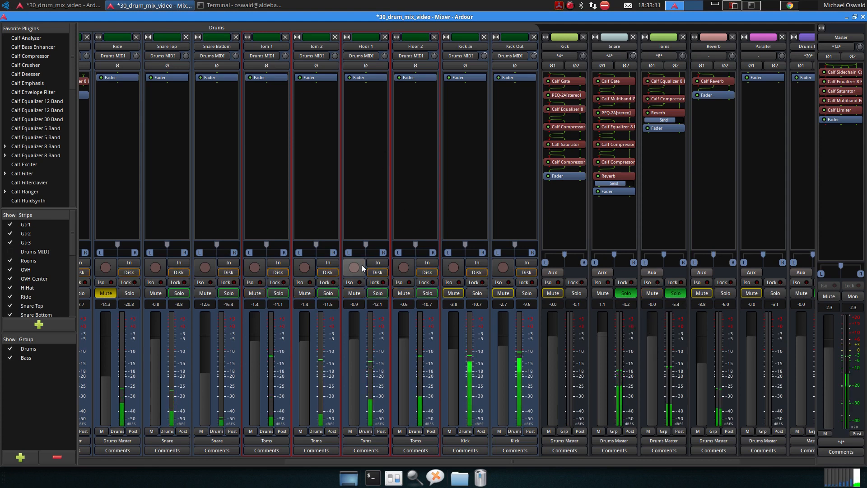
{"action": "mouse_move", "coordinate": [367, 256]}
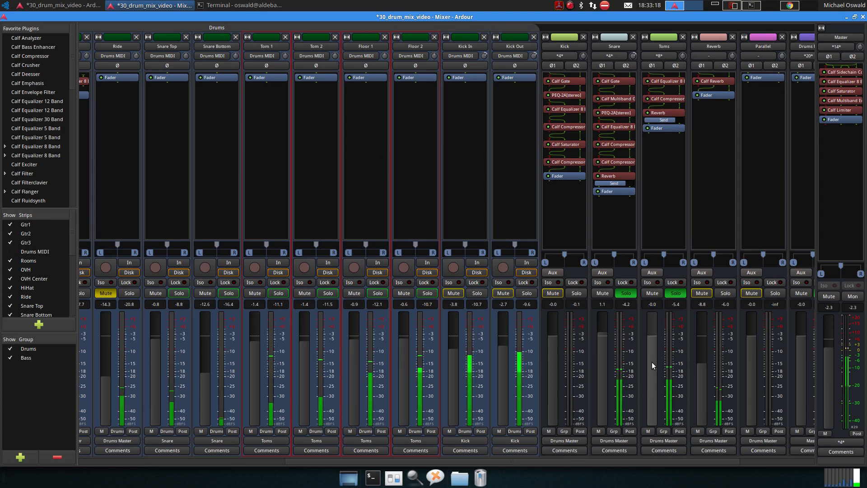
{"action": "mouse_move", "coordinate": [651, 362]}
{"action": "left_mouse_down"}
{"action": "mouse_move", "coordinate": [651, 334]}
{"action": "mouse_move", "coordinate": [651, 354]}
{"action": "left_mouse_up"}
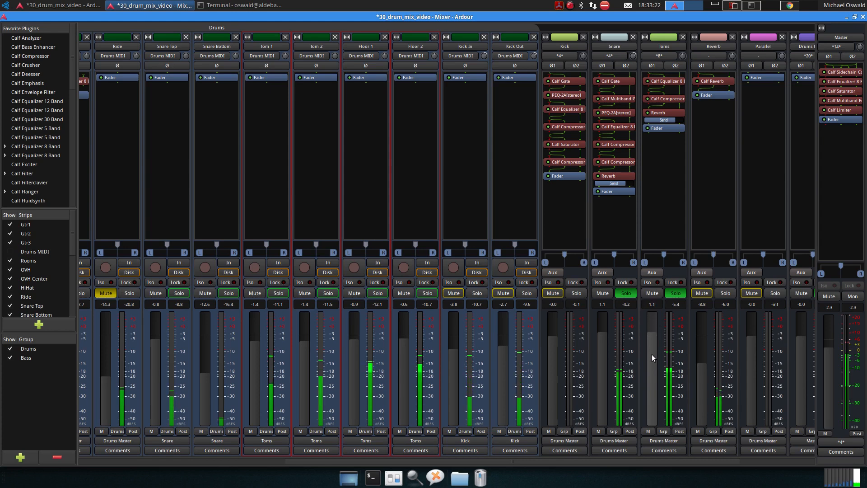
{"action": "scroll", "coordinate": [646, 350], "scroll_direction": "down", "scroll_amount": 1}
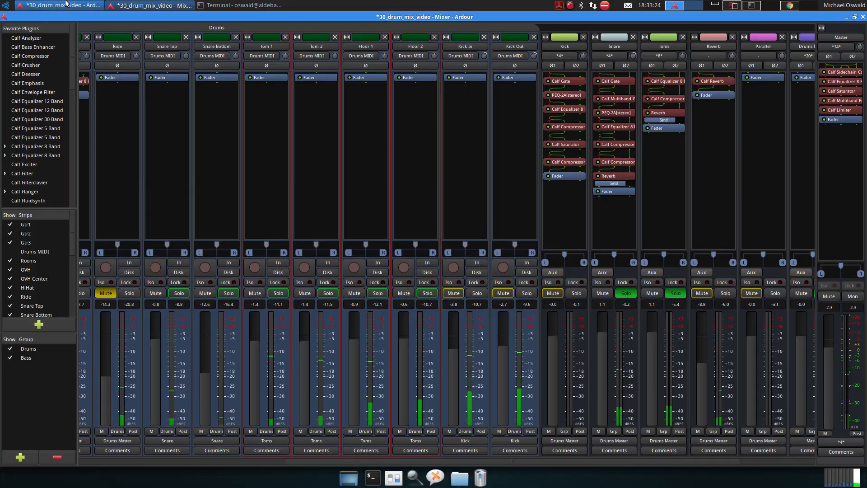
Add the Kick bus to the soloed buses and play the song in the editor from just before bar 12.
{"action": "key", "text": "alt+e"}
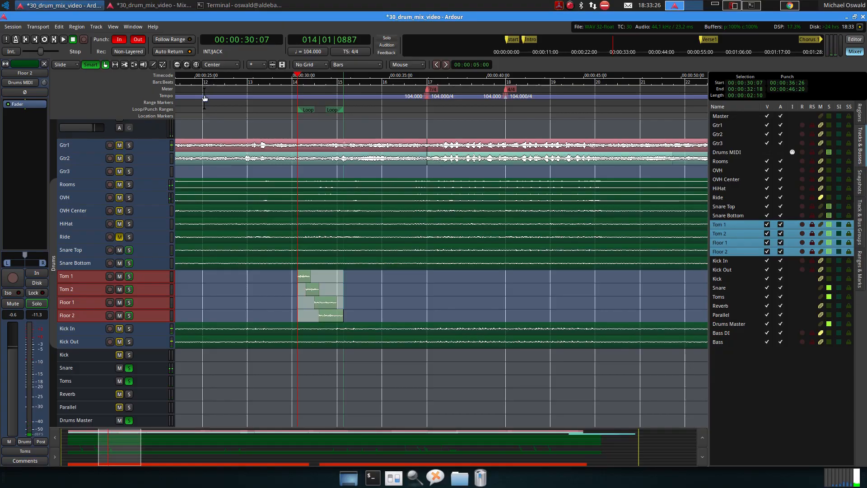
{"action": "left_click", "coordinate": [192, 85]}
{"action": "key", "text": "space"}
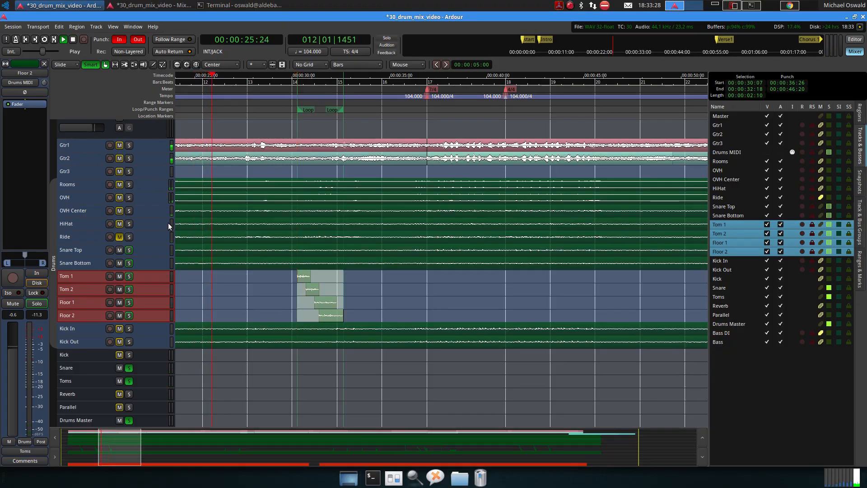
{"action": "key", "text": "space"}
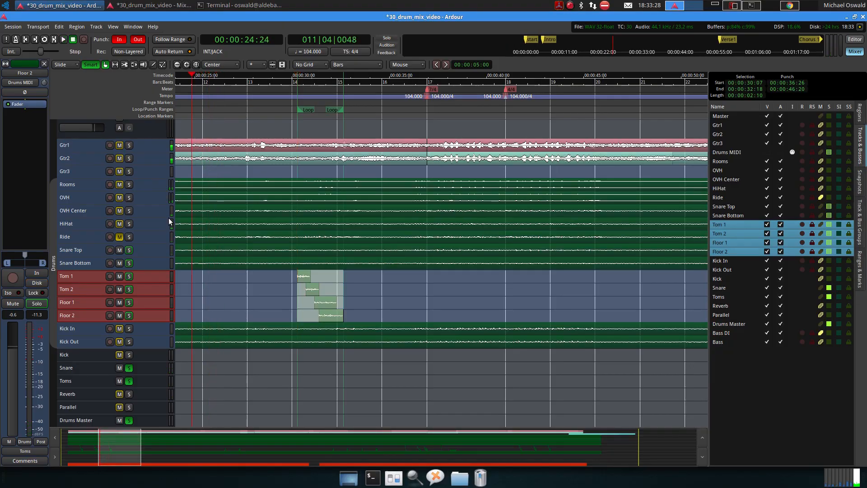
{"action": "left_click", "coordinate": [129, 355]}
{"action": "key", "text": "space"}
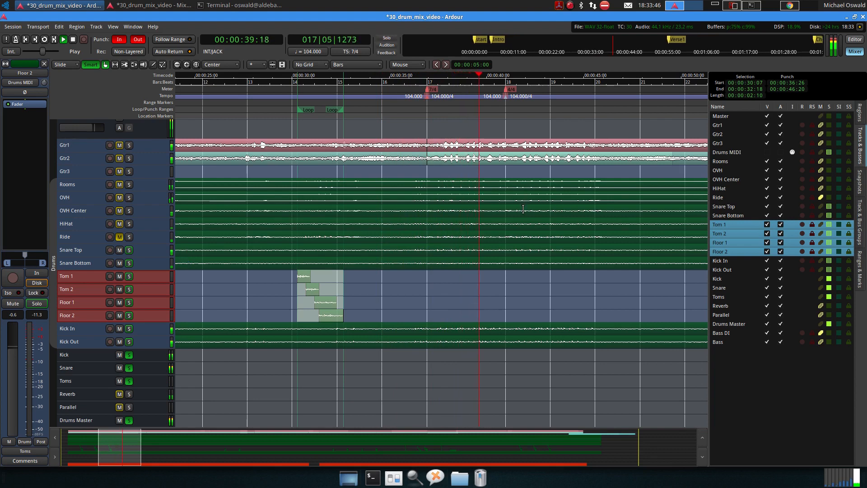
Review the IR reverb plugin on the Reverb bus in the mixer, including its selected impulse response file.
{"action": "left_click", "coordinate": [185, 4]}
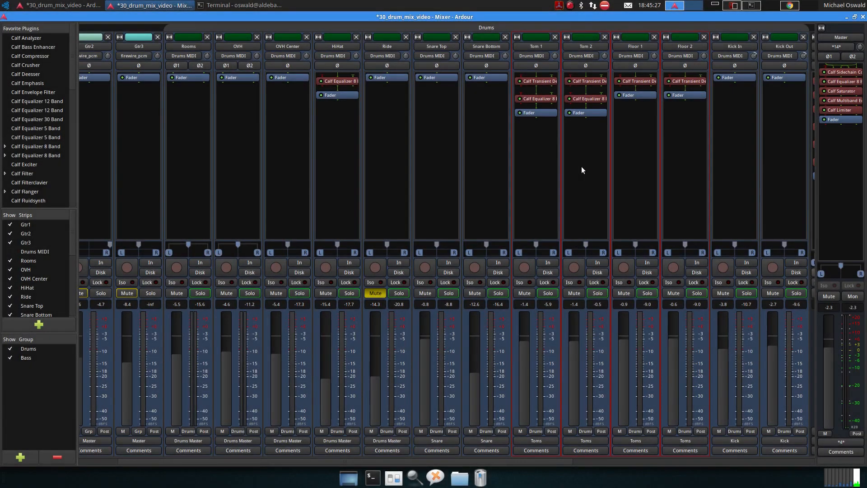
{"action": "scroll", "coordinate": [603, 188], "scroll_direction": "right", "scroll_amount": 7}
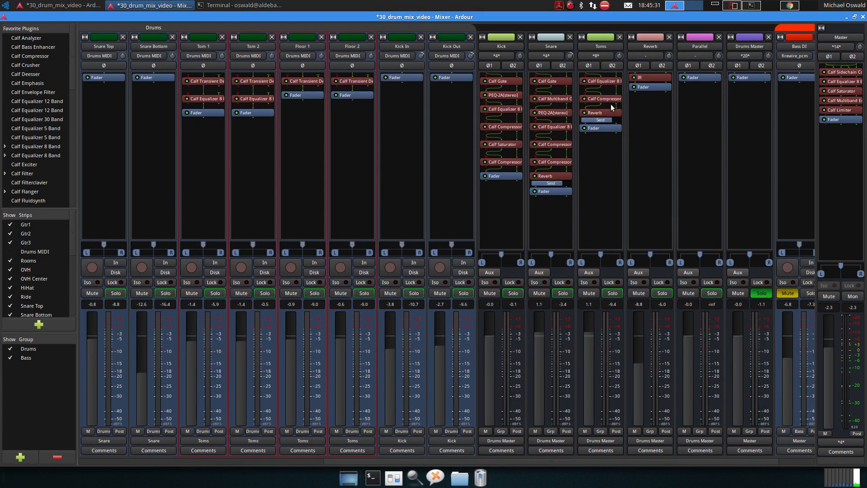
{"action": "double_click", "coordinate": [648, 77]}
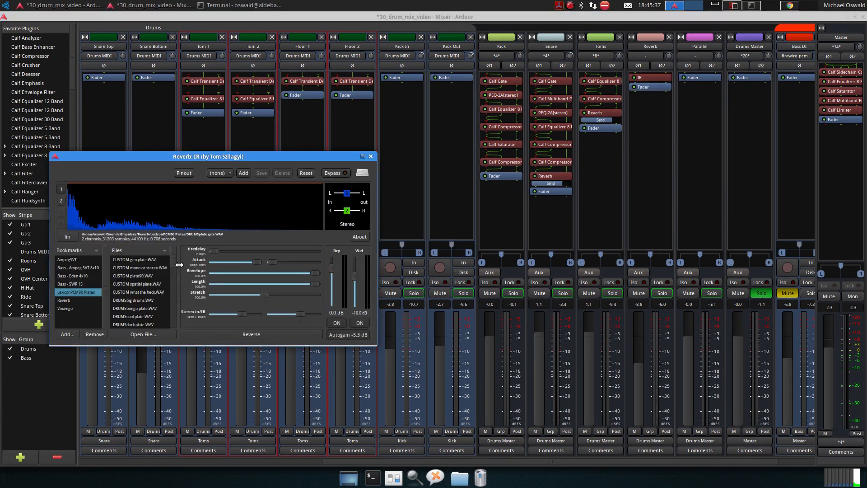
{"action": "left_click_drag", "start_coordinate": [172, 261], "coordinate": [149, 286]}
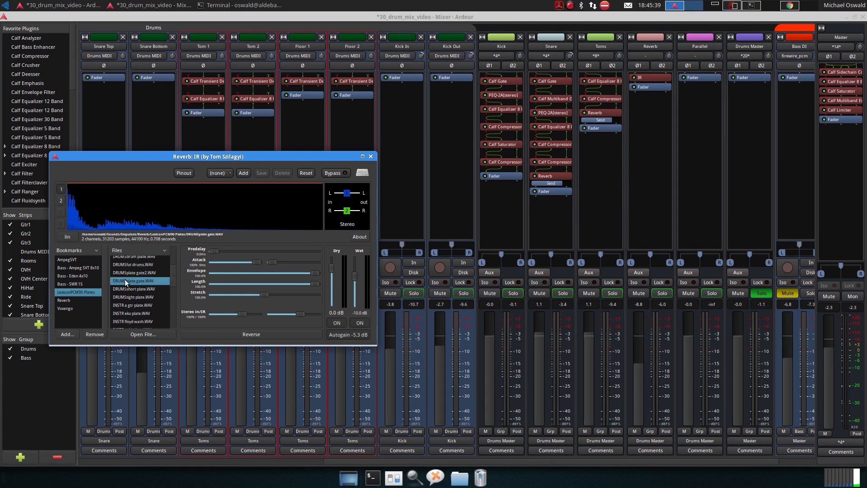
{"action": "left_click", "coordinate": [370, 157]}
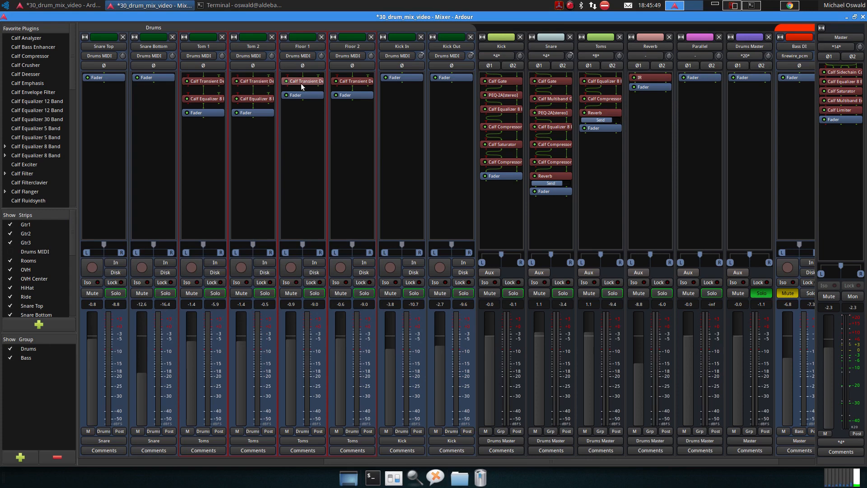
Review Tom 1's Calf Transient Designer and the 8-band equalizers on Tom 2 and Tom 1, and play the mix.
{"action": "double_click", "coordinate": [204, 81]}
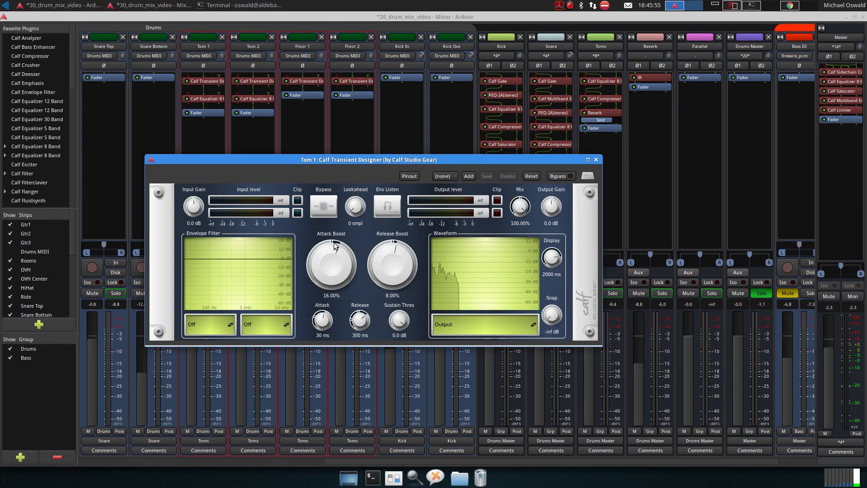
{"action": "left_click", "coordinate": [595, 160]}
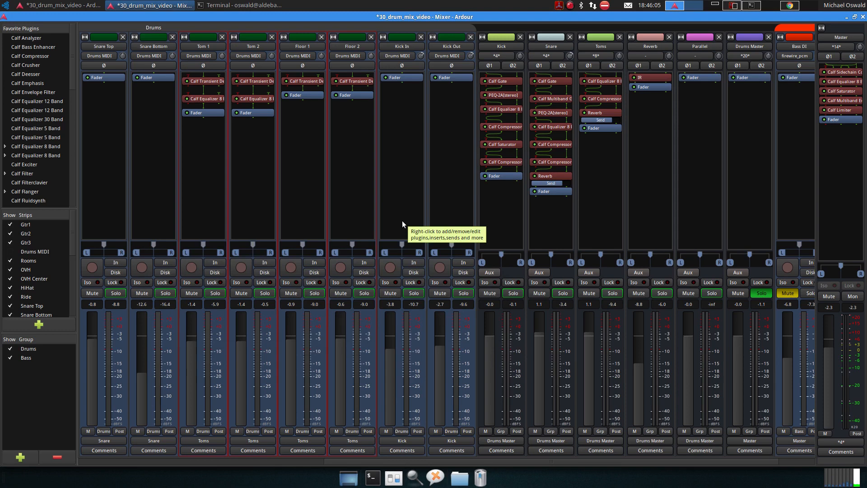
{"action": "double_click", "coordinate": [244, 99]}
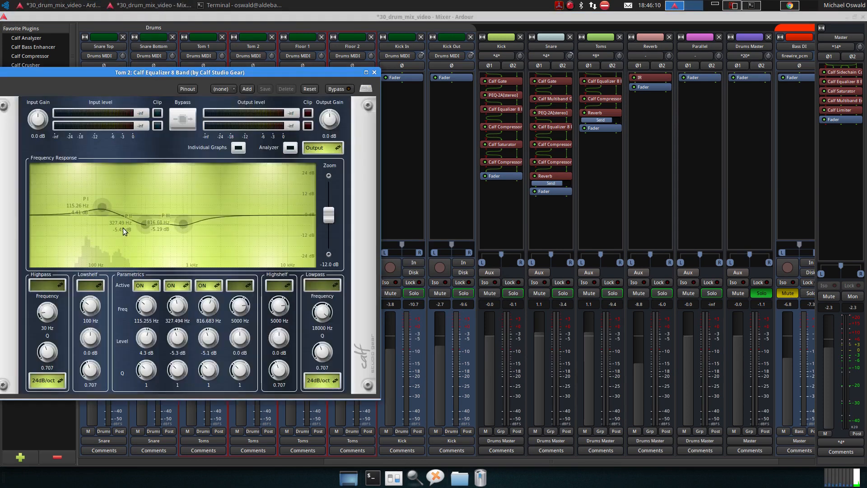
{"action": "left_click", "coordinate": [374, 73]}
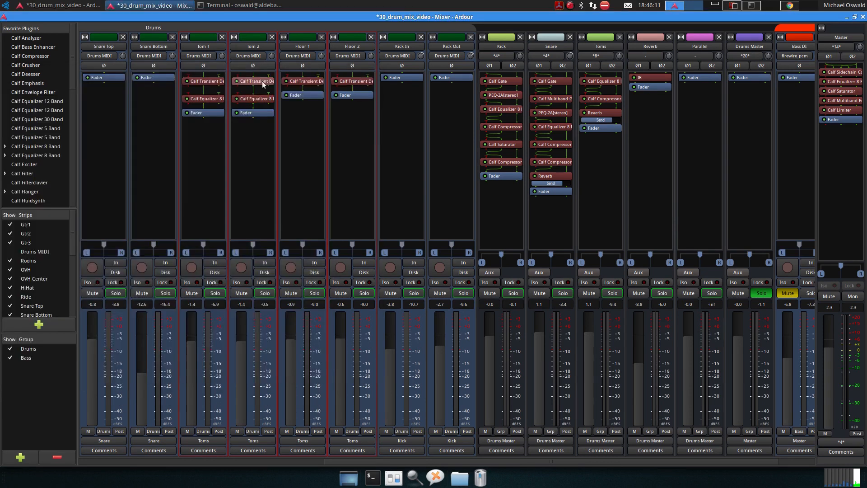
{"action": "double_click", "coordinate": [219, 99]}
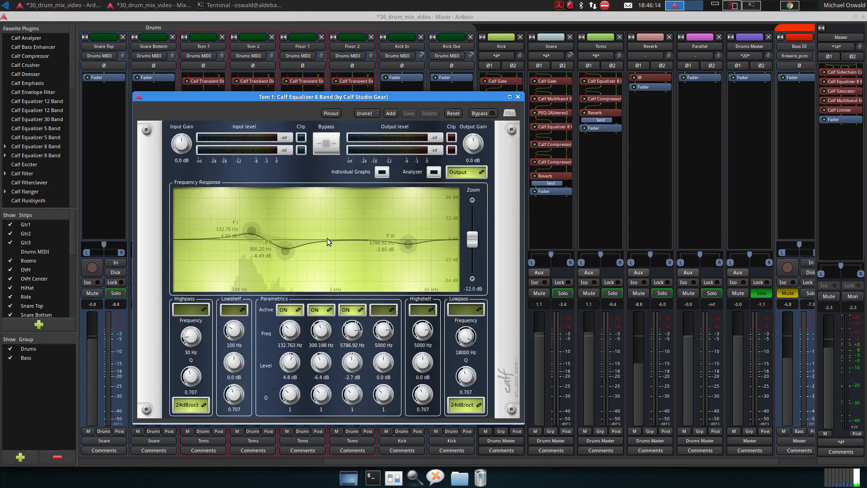
{"action": "left_click", "coordinate": [518, 97]}
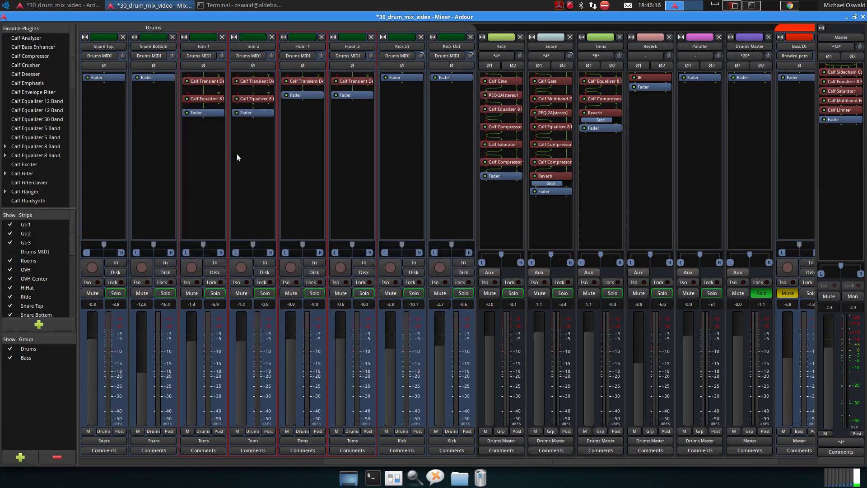
{"action": "key", "text": "space"}
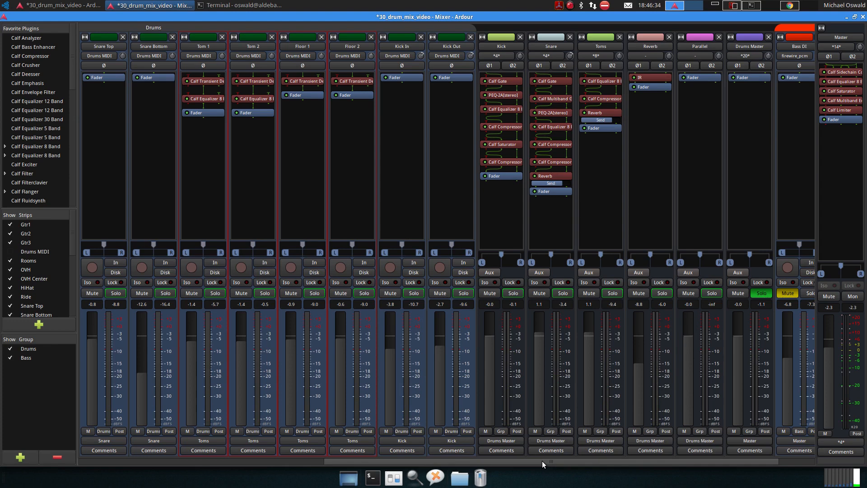
Solo the OVH track and play the song from around bar 17.
{"action": "left_click_drag", "start_coordinate": [542, 461], "coordinate": [293, 479]}
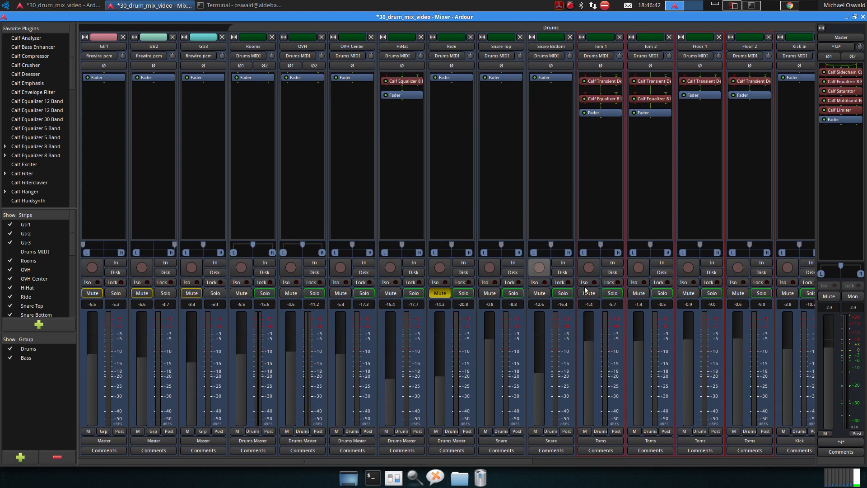
{"action": "left_click_drag", "start_coordinate": [412, 461], "coordinate": [461, 457]}
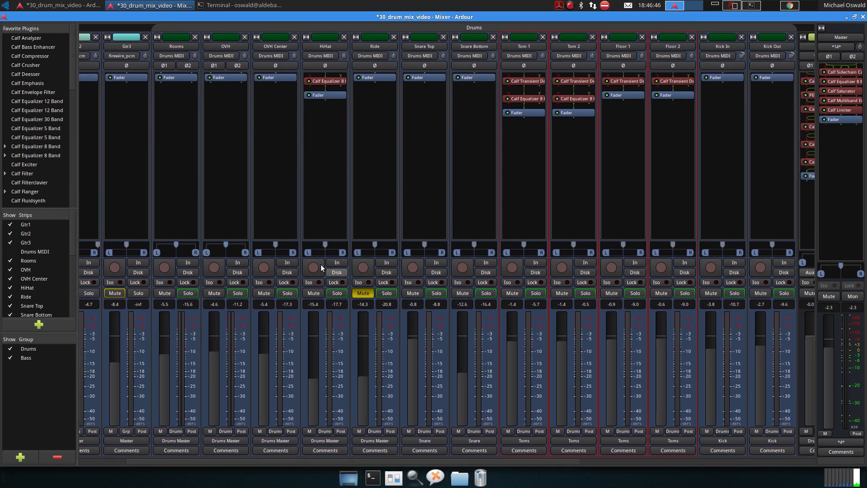
{"action": "left_click", "coordinate": [237, 293]}
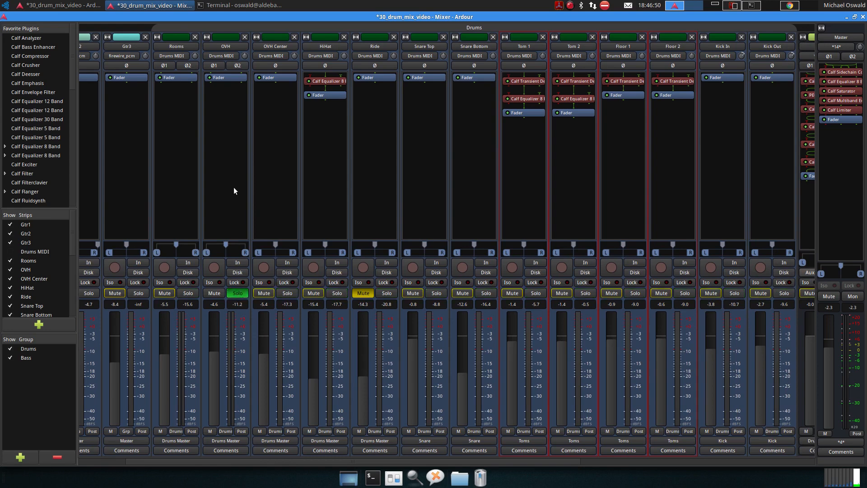
{"action": "left_click", "coordinate": [74, 6]}
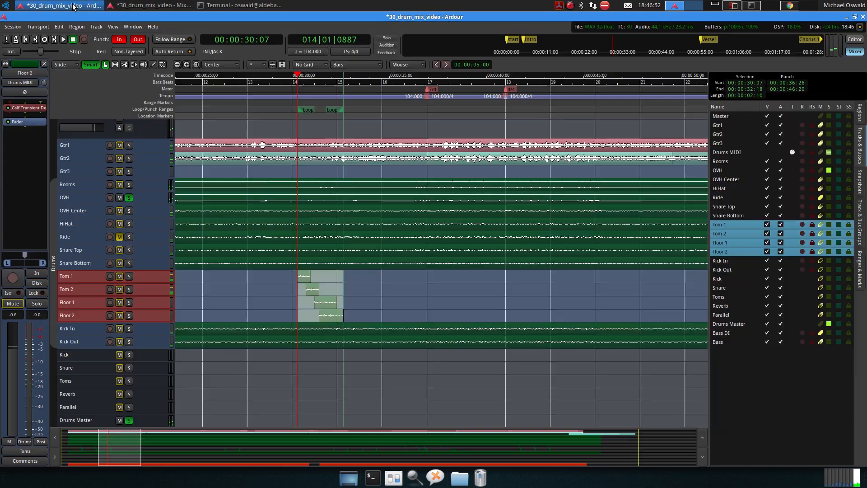
{"action": "scroll", "coordinate": [313, 207], "scroll_direction": "left", "scroll_amount": 3}
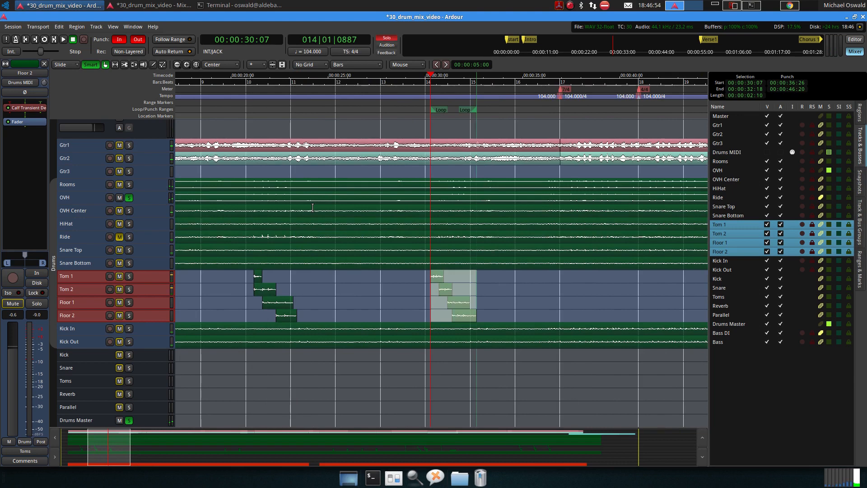
{"action": "scroll", "coordinate": [312, 208], "scroll_direction": "right", "scroll_amount": 3}
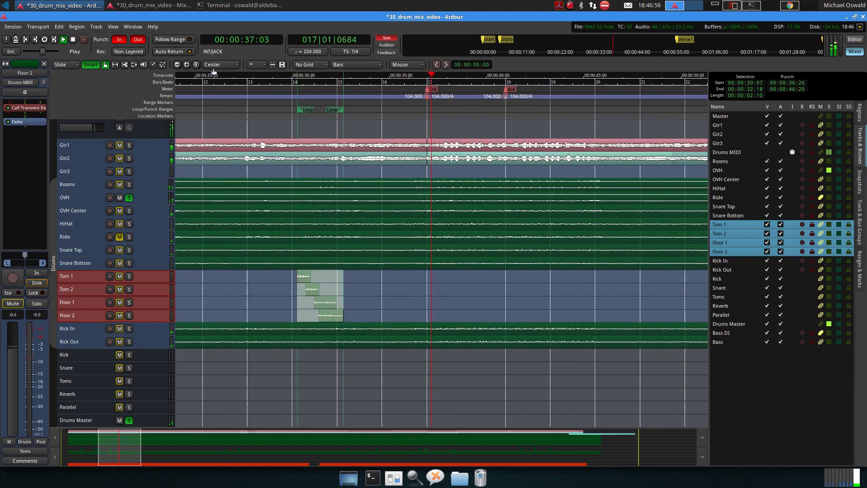
{"action": "left_click", "coordinate": [149, 5]}
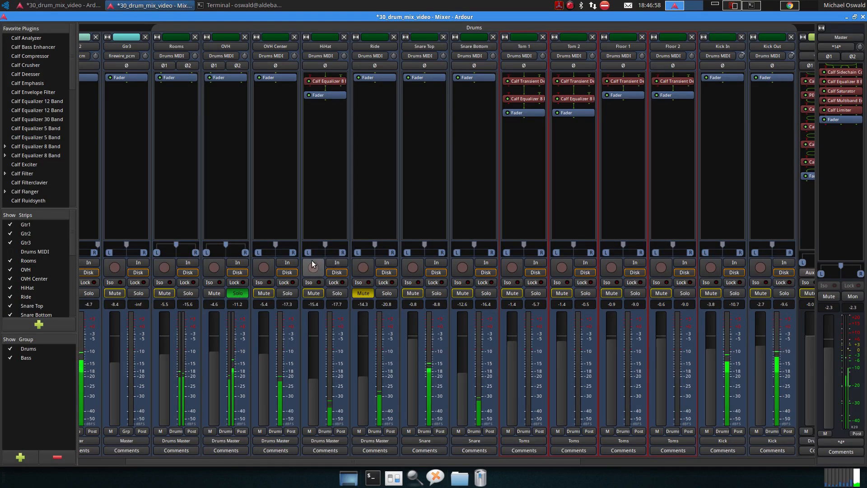
Insert a Calf Equalizer 8 Band before the fader on the OVH track.
{"action": "right_click", "coordinate": [216, 77]}
{"action": "mouse_move", "coordinate": [244, 79]}
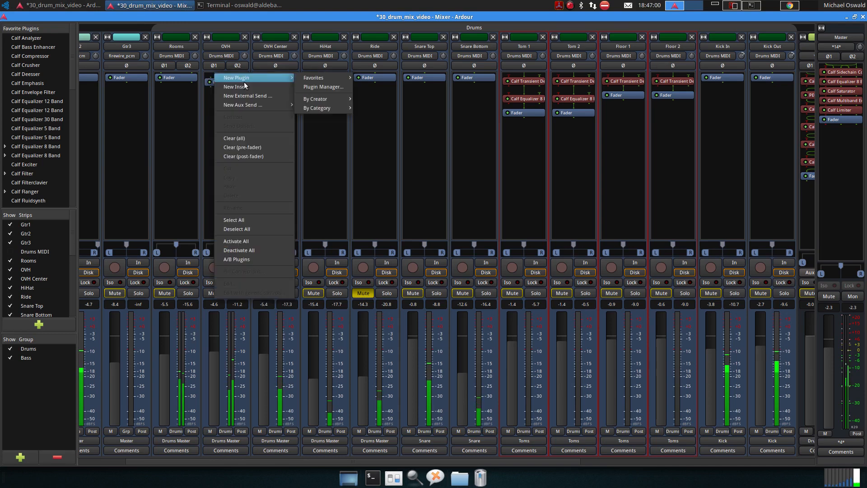
{"action": "mouse_move", "coordinate": [328, 78]}
{"action": "left_click", "coordinate": [398, 129]}
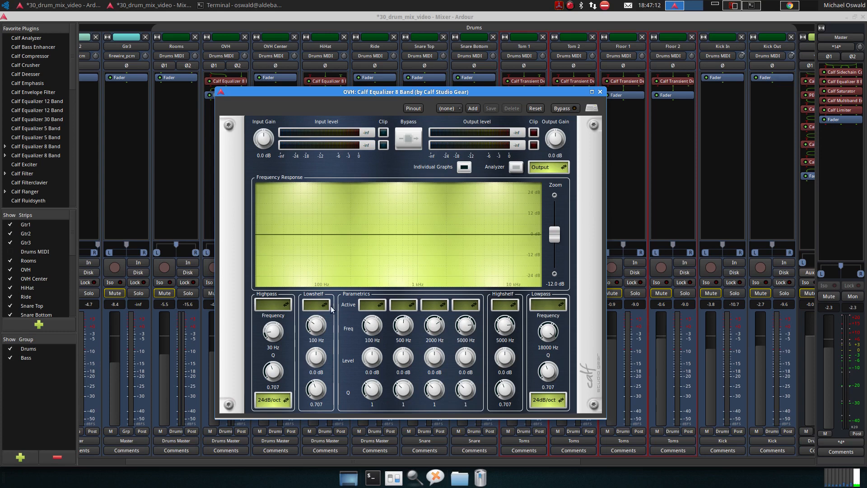
Enable the OVH equalizer's high-pass filter and set its frequency to about 139 Hz during playback.
{"action": "left_click", "coordinate": [283, 306]}
{"action": "left_click", "coordinate": [266, 316]}
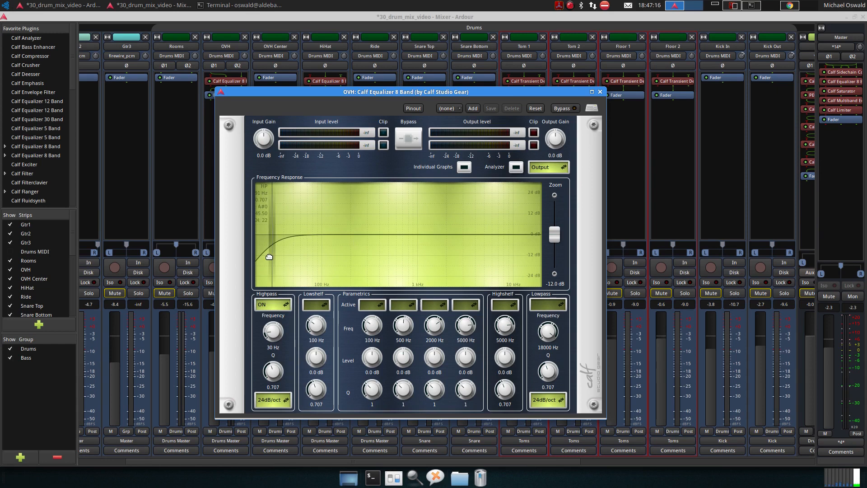
{"action": "key", "text": "space"}
{"action": "left_click_drag", "start_coordinate": [272, 241], "coordinate": [353, 231]}
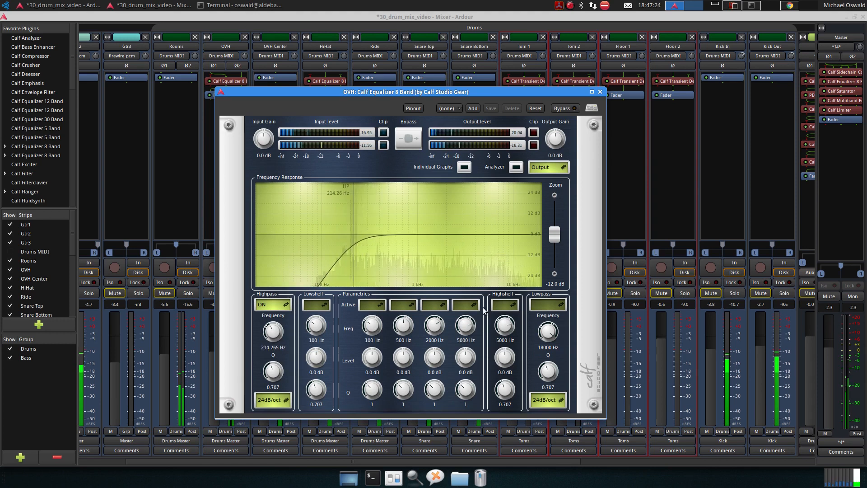
{"action": "left_click_drag", "start_coordinate": [480, 93], "coordinate": [598, 75]}
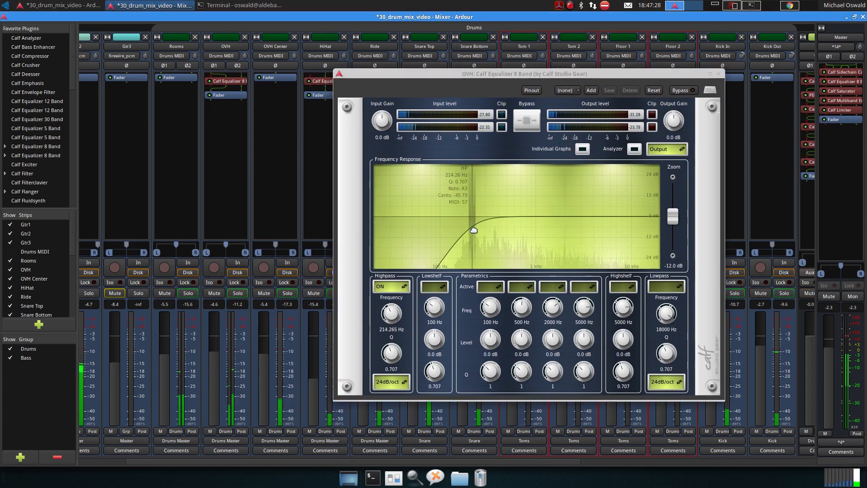
{"action": "left_click_drag", "start_coordinate": [472, 228], "coordinate": [454, 199]}
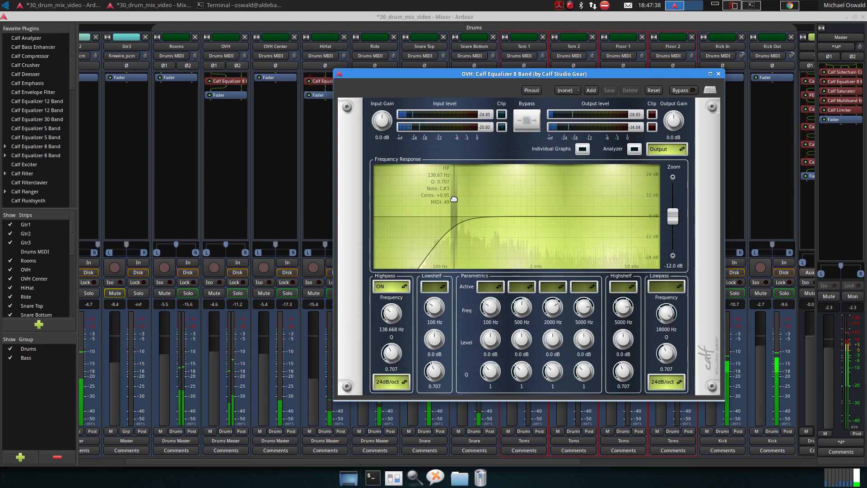
Enable the OVH equalizer's high shelf and boost it 3.4 dB at about 4041 Hz, with the graph zoom at -24.1 dB.
{"action": "left_click_drag", "start_coordinate": [475, 75], "coordinate": [335, 87]}
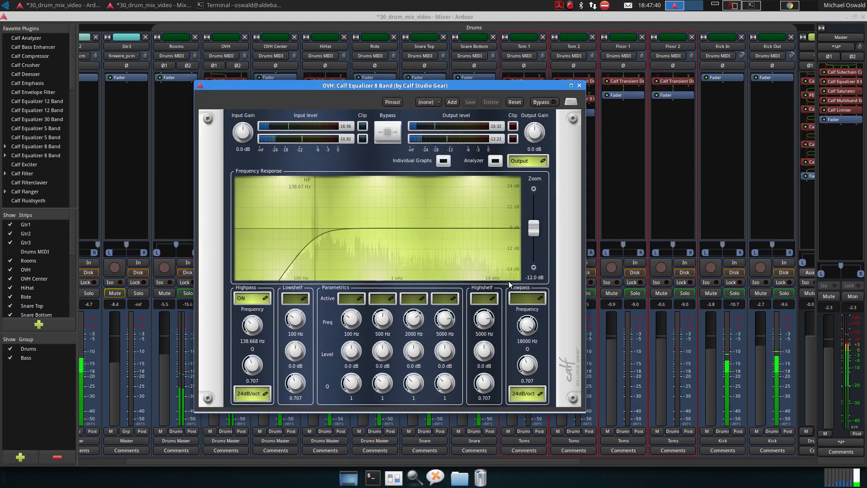
{"action": "left_click", "coordinate": [484, 298]}
{"action": "left_click", "coordinate": [483, 312]}
{"action": "left_click_drag", "start_coordinate": [463, 228], "coordinate": [456, 201]}
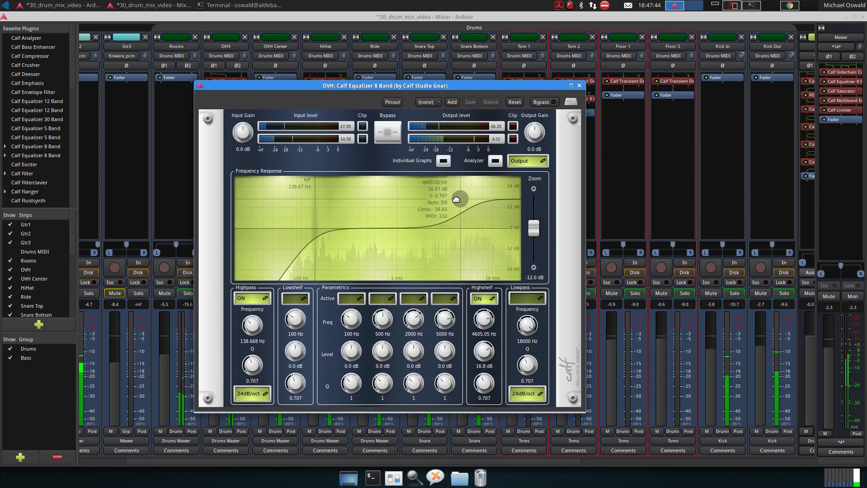
{"action": "left_click_drag", "start_coordinate": [534, 228], "coordinate": [536, 299]}
{"action": "left_click_drag", "start_coordinate": [457, 182], "coordinate": [454, 219]}
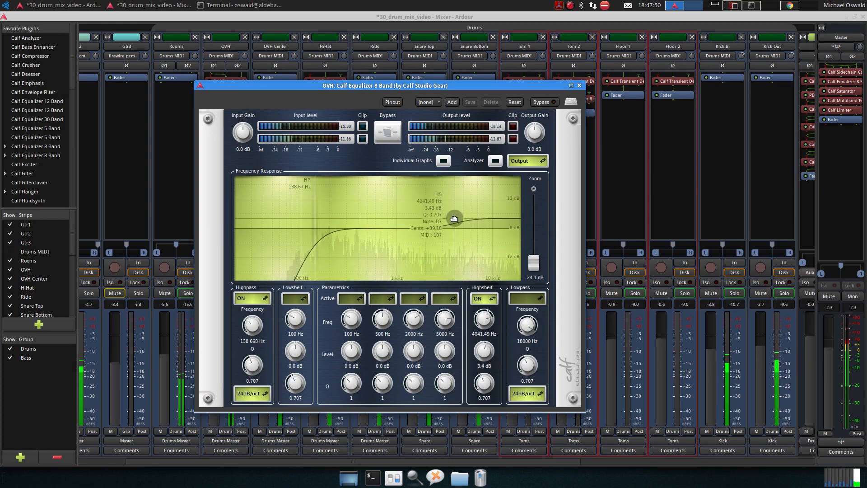
Activate the fourth parametric band and sweep it during playback as a 12.9 dB boost to about 7513 Hz with Q 2.051.
{"action": "left_click", "coordinate": [444, 298]}
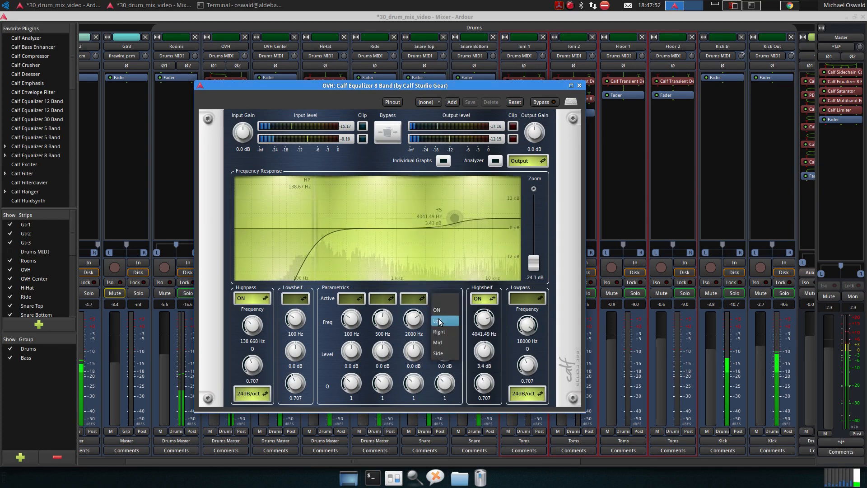
{"action": "left_click", "coordinate": [441, 312]}
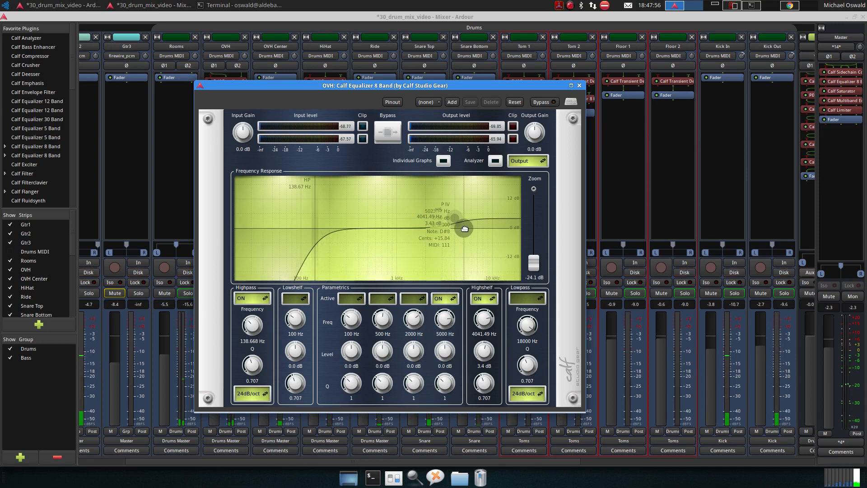
{"action": "left_click_drag", "start_coordinate": [464, 229], "coordinate": [460, 232]}
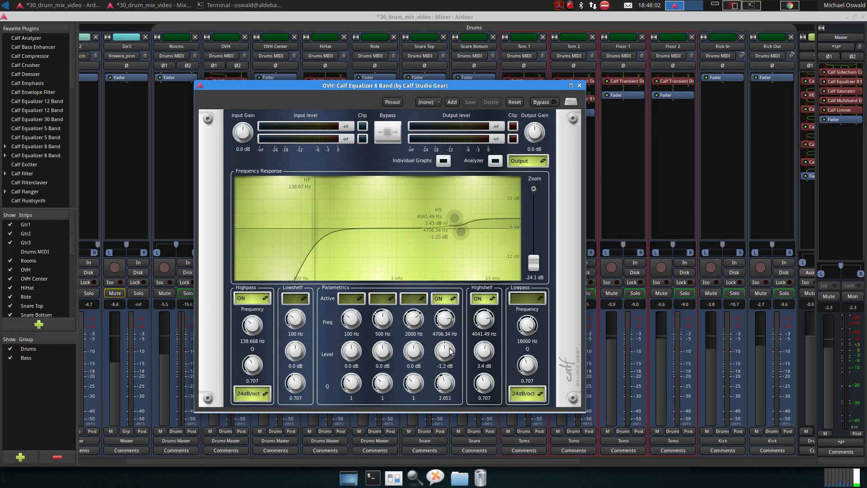
{"action": "mouse_move", "coordinate": [458, 234]}
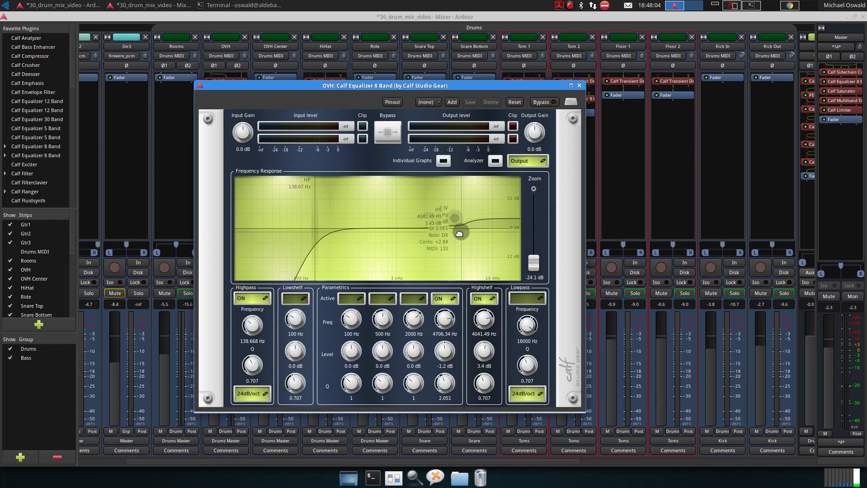
{"action": "key", "text": "space"}
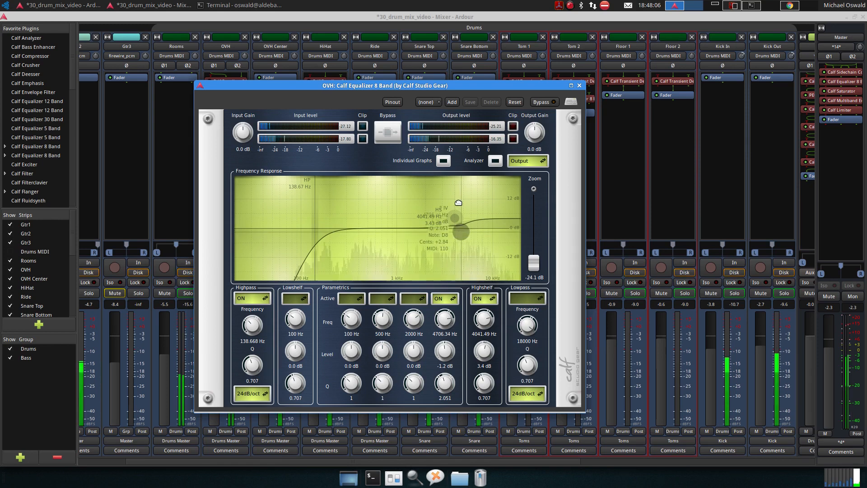
{"action": "left_click_drag", "start_coordinate": [462, 233], "coordinate": [480, 191]}
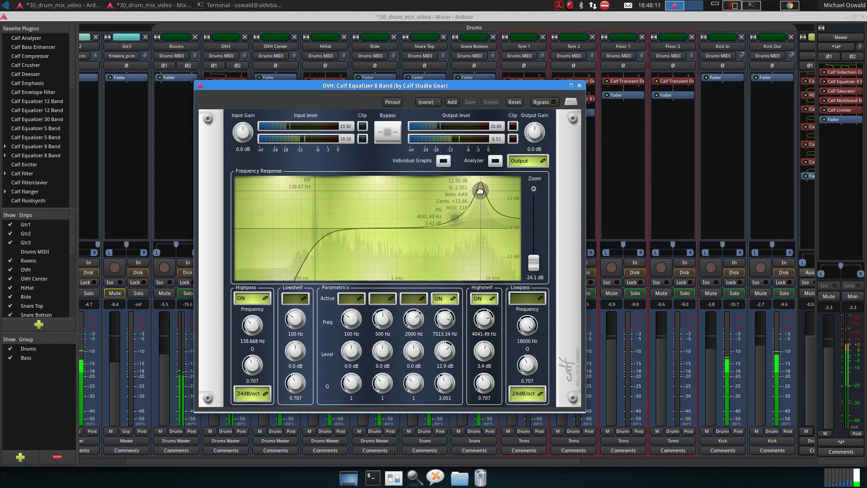
Turn the fourth parametric band into a 5.7 dB cut at about 8108 Hz with Q 1.247.
{"action": "left_click_drag", "start_coordinate": [479, 190], "coordinate": [481, 253]}
{"action": "scroll", "coordinate": [438, 383], "scroll_direction": "down", "scroll_amount": 5}
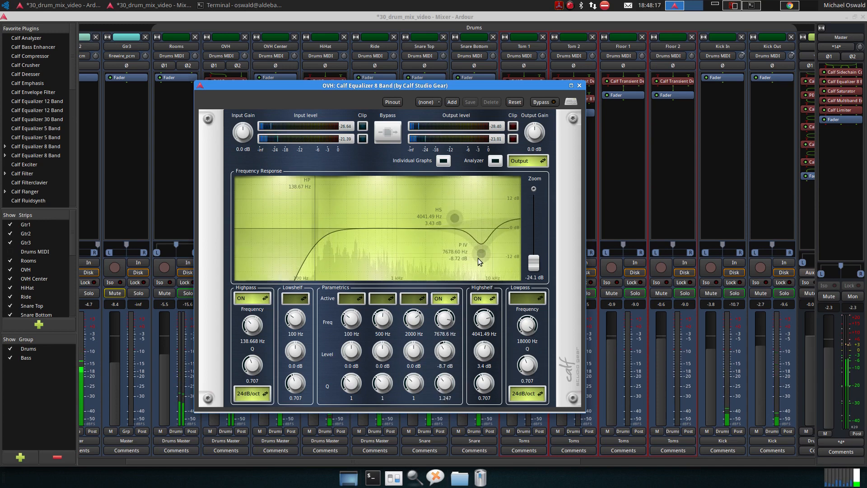
{"action": "left_click_drag", "start_coordinate": [480, 255], "coordinate": [481, 246]}
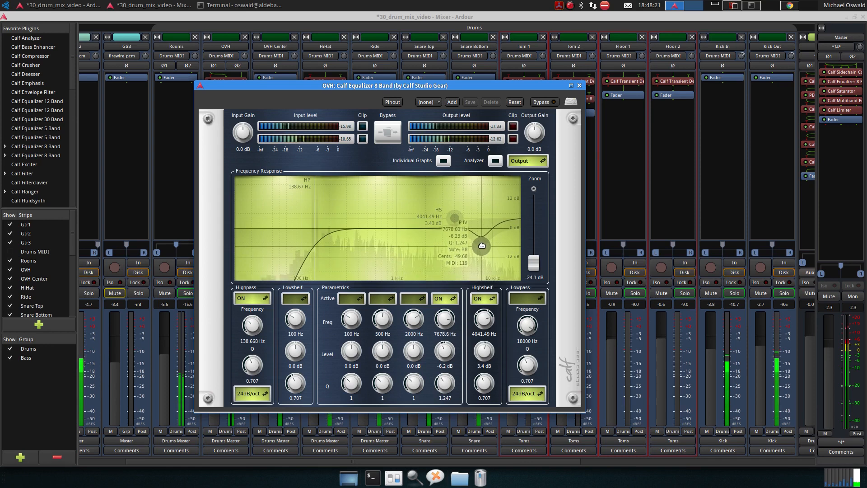
{"action": "left_click_drag", "start_coordinate": [482, 246], "coordinate": [483, 245]}
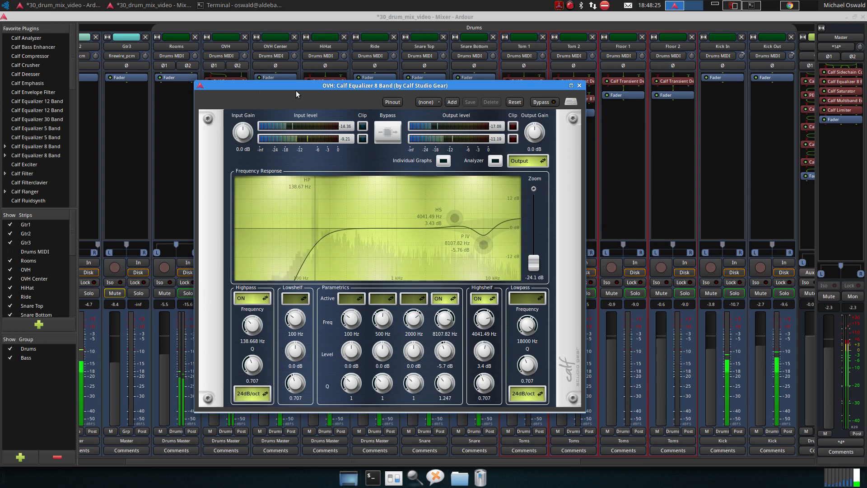
Solo the OVH track and compare its sound with the equalizer bypassed and active.
{"action": "left_click_drag", "start_coordinate": [310, 87], "coordinate": [374, 84]}
{"action": "left_click", "coordinate": [238, 293]}
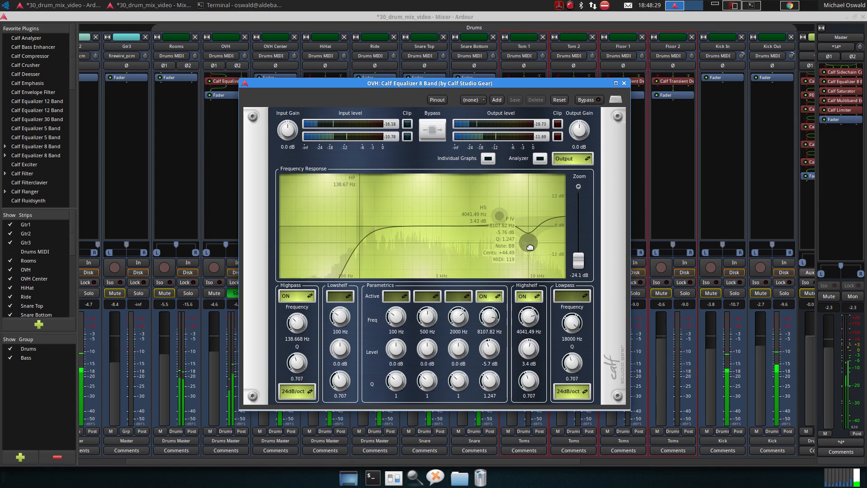
{"action": "left_click", "coordinate": [594, 100]}
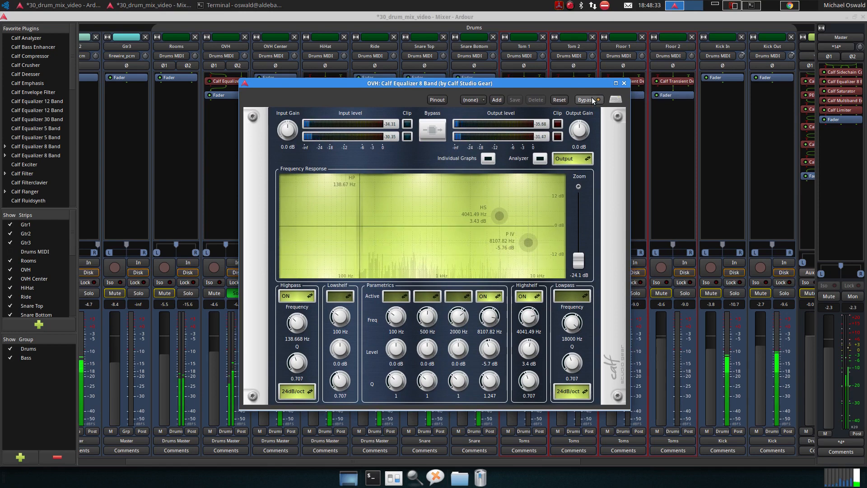
{"action": "left_click", "coordinate": [593, 101]}
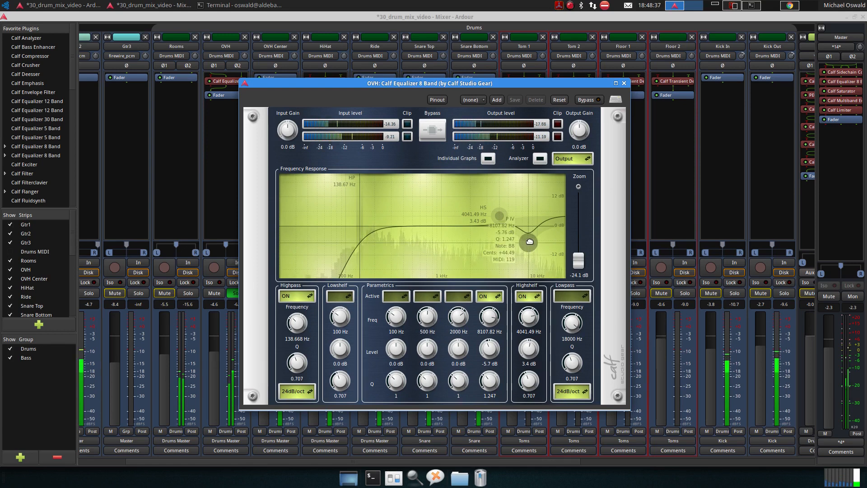
{"action": "left_click", "coordinate": [594, 101]}
{"action": "left_click", "coordinate": [593, 101]}
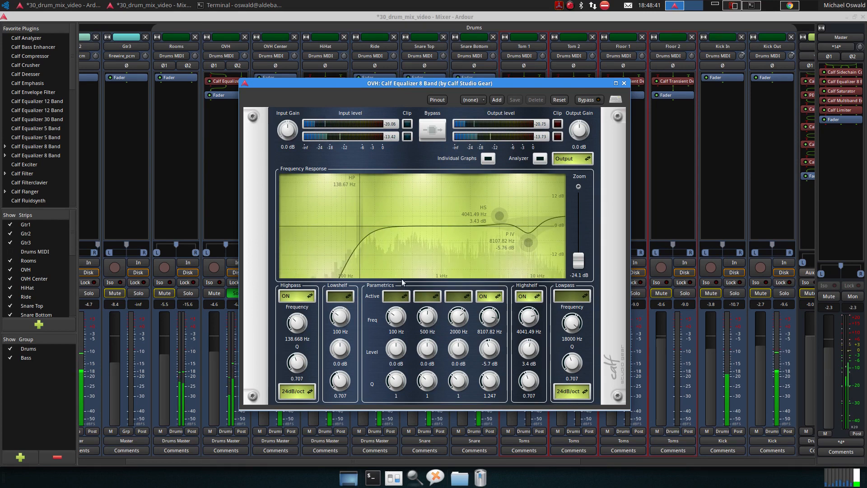
Fine-tune the OVH equalizer: high-pass about 163 Hz, high shelf +4.6 dB at about 3998 Hz, fourth band -4.3 dB at about 8468 Hz with Q 1.
{"action": "left_click_drag", "start_coordinate": [360, 255], "coordinate": [366, 256]}
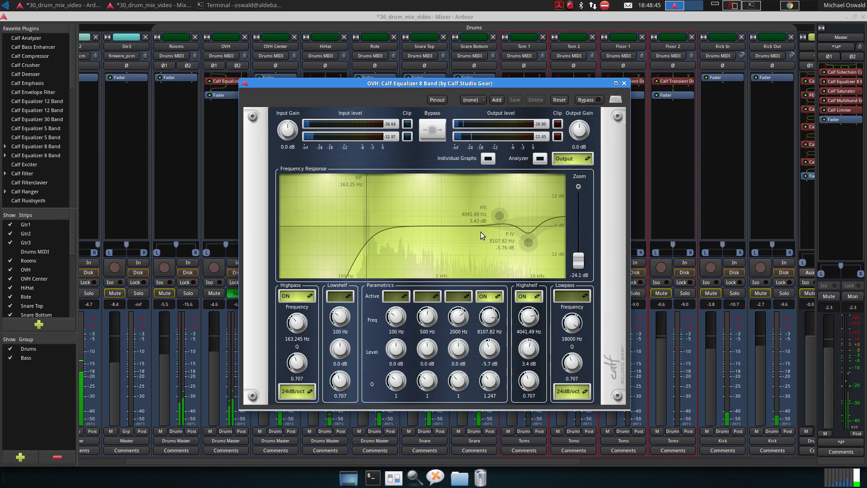
{"action": "mouse_move", "coordinate": [499, 215]}
{"action": "left_mouse_down"}
{"action": "mouse_move", "coordinate": [498, 196]}
{"action": "mouse_move", "coordinate": [498, 212]}
{"action": "left_mouse_up"}
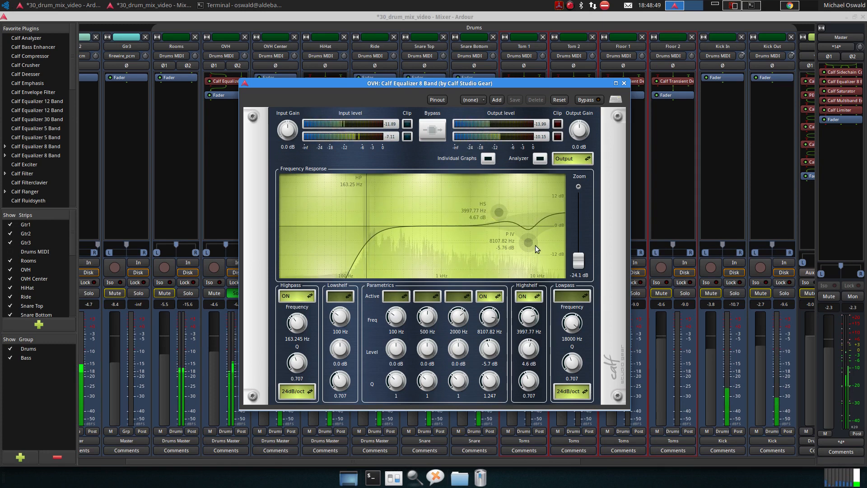
{"action": "mouse_move", "coordinate": [527, 242]}
{"action": "left_mouse_down"}
{"action": "mouse_move", "coordinate": [535, 268]}
{"action": "mouse_move", "coordinate": [527, 267]}
{"action": "mouse_move", "coordinate": [522, 199]}
{"action": "mouse_move", "coordinate": [499, 189]}
{"action": "mouse_move", "coordinate": [525, 190]}
{"action": "mouse_move", "coordinate": [529, 239]}
{"action": "left_mouse_up"}
{"action": "double_click", "coordinate": [492, 378]}
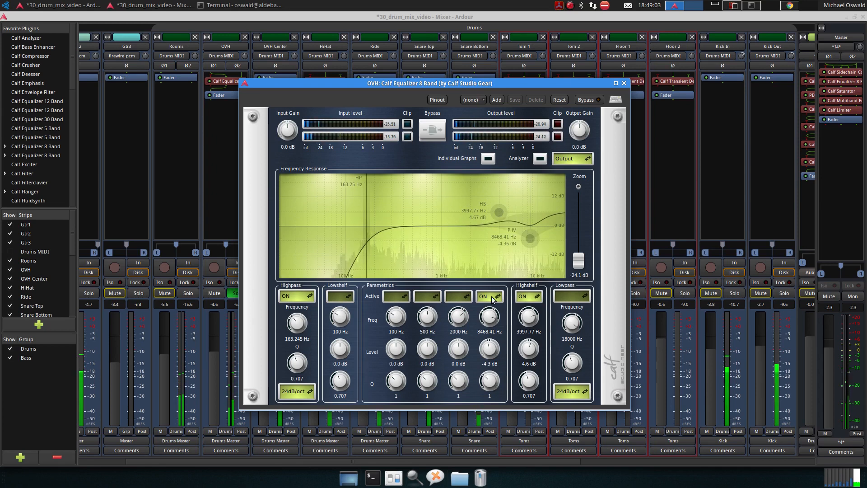
Activate the second parametric band with a 1.2 dB cut at about 484 Hz, and close the OVH equalizer.
{"action": "left_click", "coordinate": [427, 297]}
{"action": "left_click", "coordinate": [428, 304]}
{"action": "mouse_move", "coordinate": [412, 226]}
{"action": "left_mouse_down"}
{"action": "mouse_move", "coordinate": [412, 192]}
{"action": "mouse_move", "coordinate": [466, 191]}
{"action": "mouse_move", "coordinate": [388, 191]}
{"action": "mouse_move", "coordinate": [410, 230]}
{"action": "left_mouse_up"}
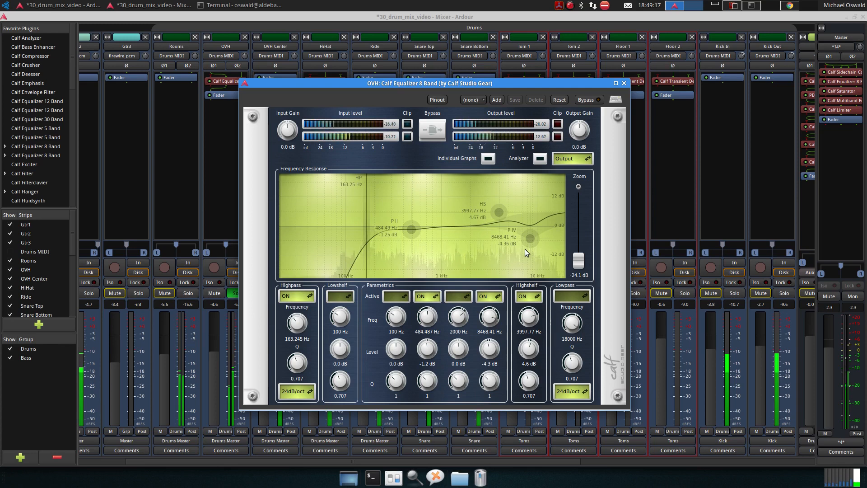
{"action": "left_click", "coordinate": [624, 84]}
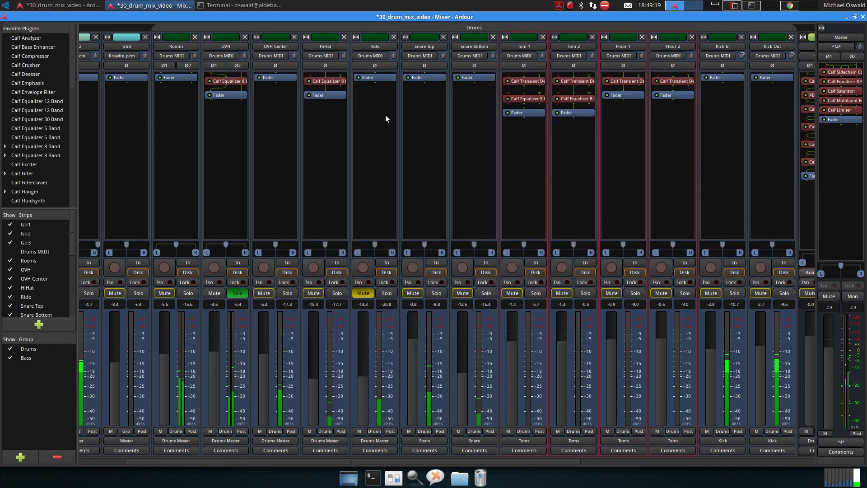
Insert a Calf Compressor between the equalizer and the fader on the OVH track.
{"action": "right_click", "coordinate": [232, 87]}
{"action": "mouse_move", "coordinate": [253, 92]}
{"action": "mouse_move", "coordinate": [329, 90]}
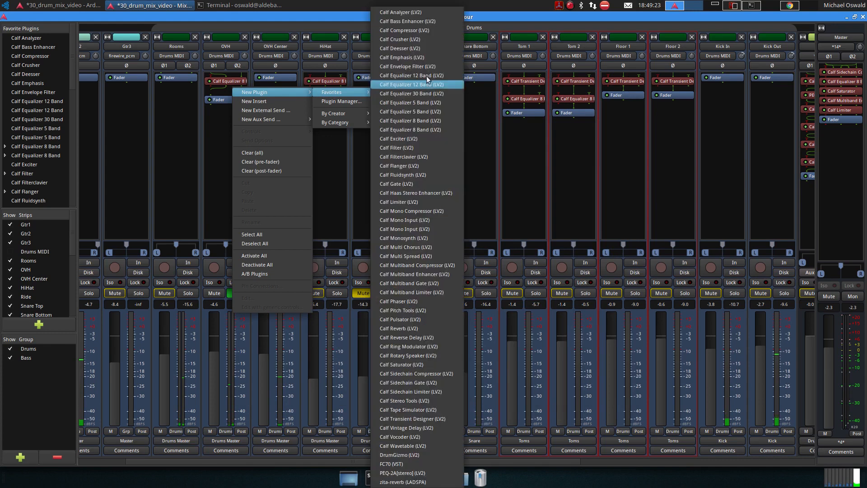
{"action": "left_click", "coordinate": [436, 30]}
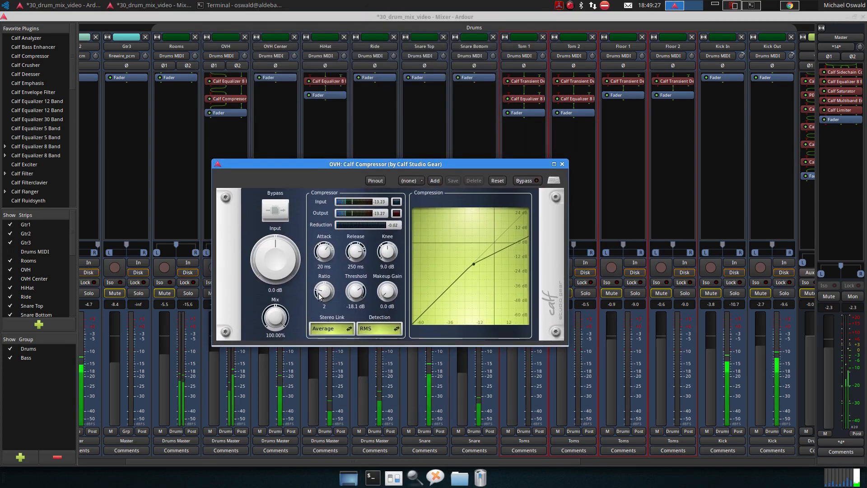
Set the OVH compressor to ratio 2.917, threshold -31.1 dB, attack 28.149 ms, release 177.628 ms and knee 4.5 dB.
{"action": "left_click_drag", "start_coordinate": [319, 295], "coordinate": [353, 310]}
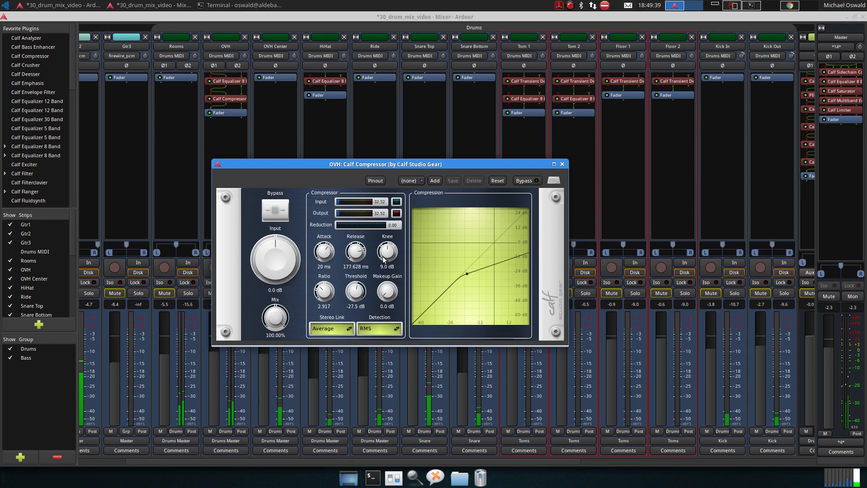
{"action": "left_click_drag", "start_coordinate": [384, 259], "coordinate": [385, 270]}
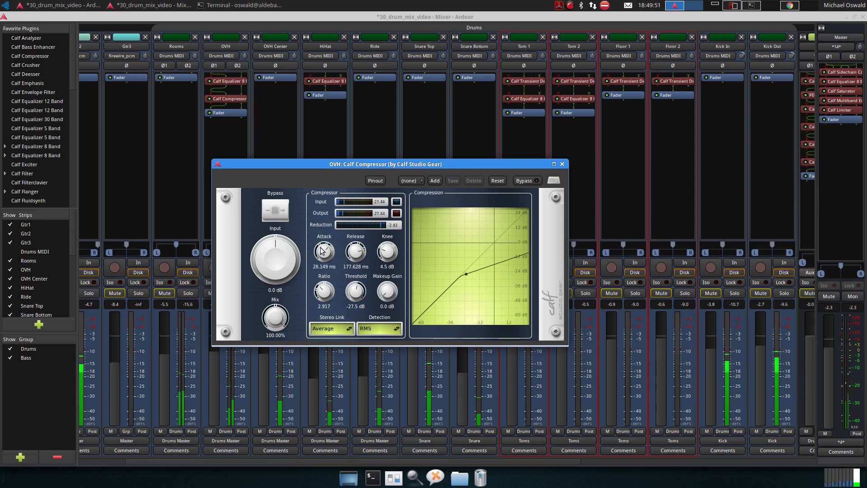
{"action": "left_click_drag", "start_coordinate": [352, 297], "coordinate": [352, 301]}
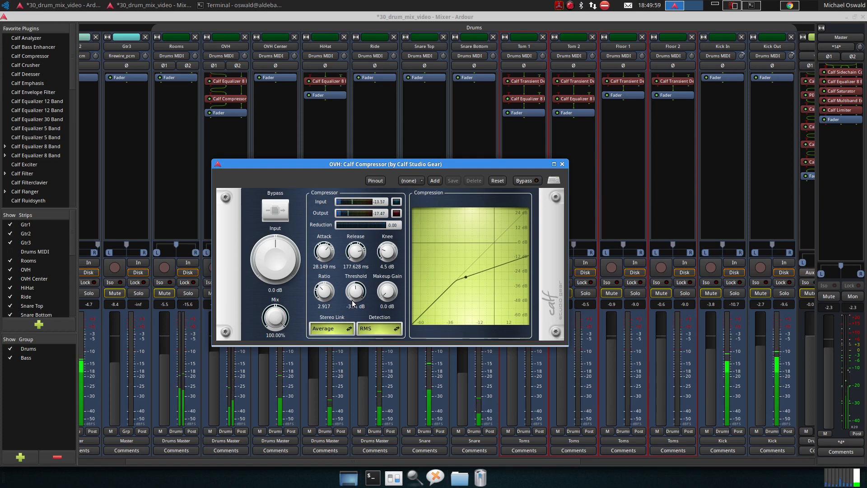
{"action": "scroll", "coordinate": [352, 302], "scroll_direction": "up", "scroll_amount": 2}
Reopen the OVH equalizer and raise its high-pass frequency to about 342 Hz.
{"action": "left_click", "coordinate": [231, 82]}
{"action": "double_click", "coordinate": [232, 81]}
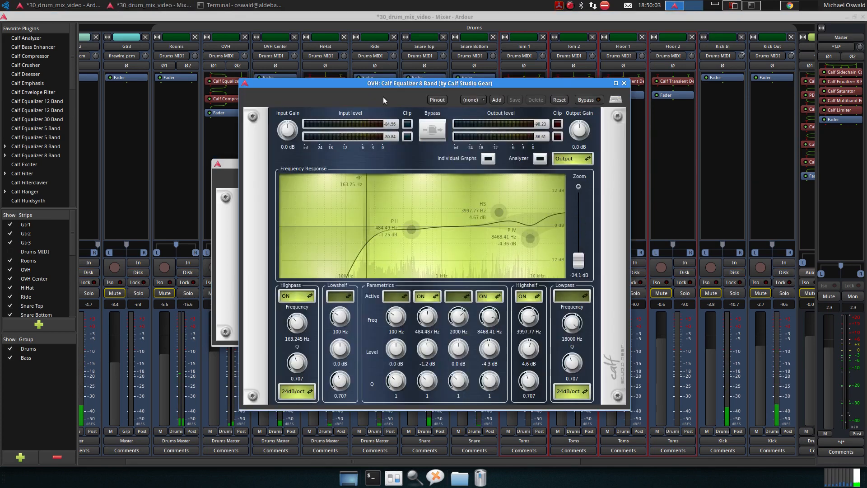
{"action": "left_click_drag", "start_coordinate": [383, 81], "coordinate": [474, 62]}
{"action": "mouse_move", "coordinate": [451, 199]}
{"action": "left_mouse_down"}
{"action": "mouse_move", "coordinate": [497, 192]}
{"action": "mouse_move", "coordinate": [480, 193]}
{"action": "left_mouse_up"}
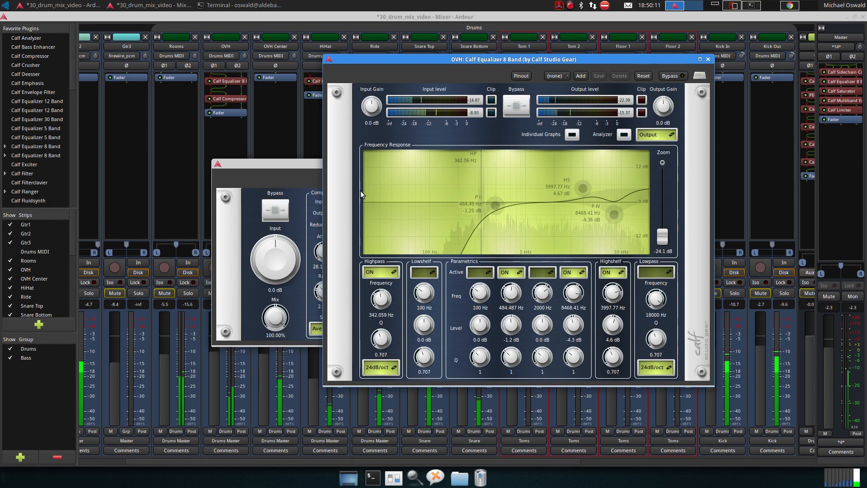
Bring the OVH compressor window to the front and place it beside the equalizer, clear of the OVH channel's mute and solo controls.
{"action": "left_click", "coordinate": [291, 164]}
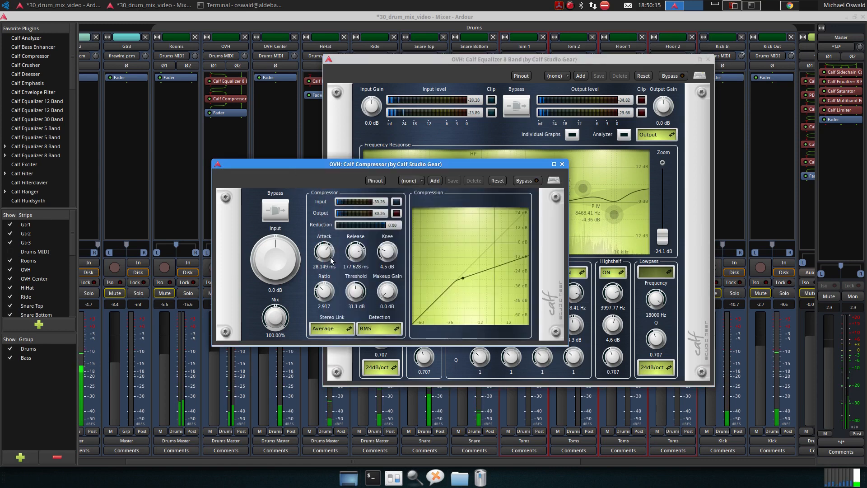
{"action": "left_click_drag", "start_coordinate": [393, 168], "coordinate": [201, 150]}
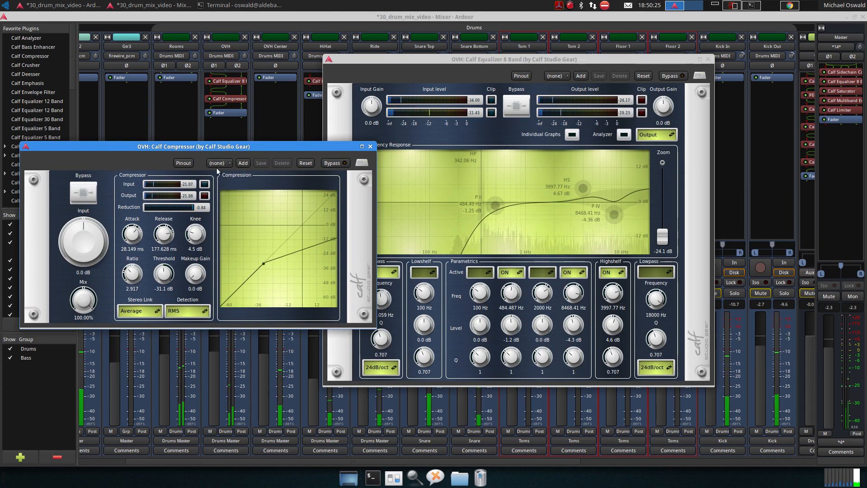
{"action": "left_click_drag", "start_coordinate": [216, 146], "coordinate": [203, 59]}
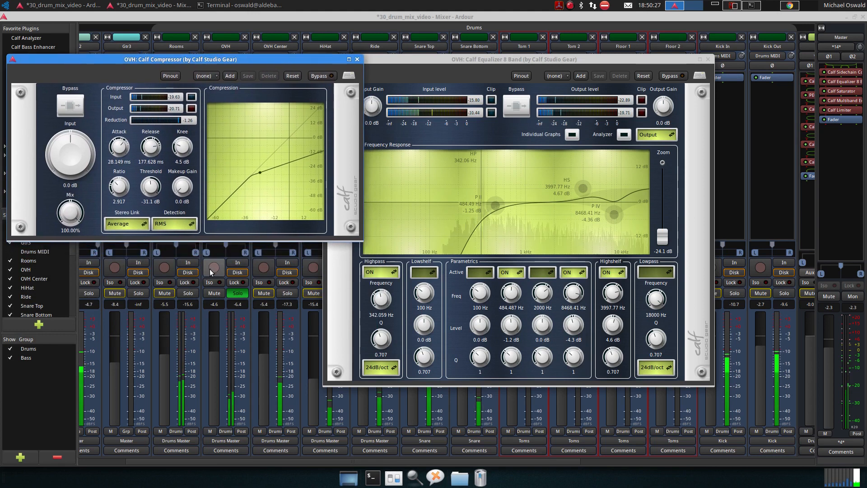
With OVH out of solo, set its compressor to ratio 3.107 and threshold -32.3 dB, and its equalizer high-pass to about 609 Hz.
{"action": "left_click", "coordinate": [237, 293]}
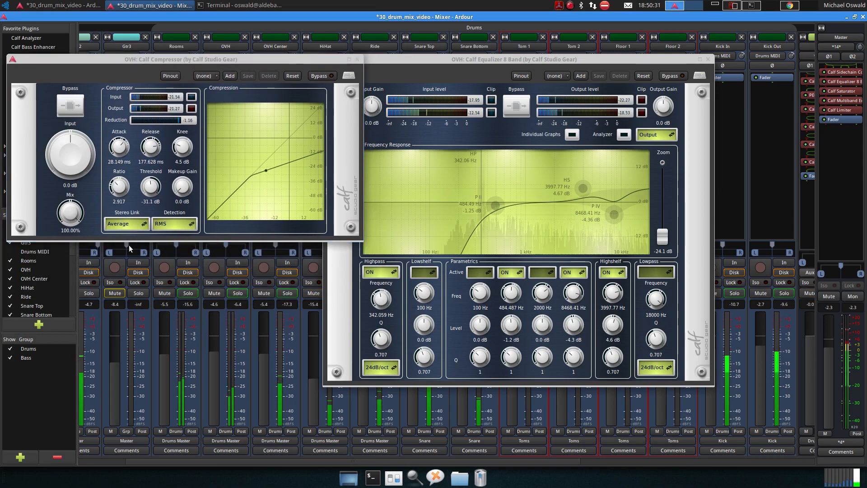
{"action": "left_click_drag", "start_coordinate": [117, 190], "coordinate": [148, 190]}
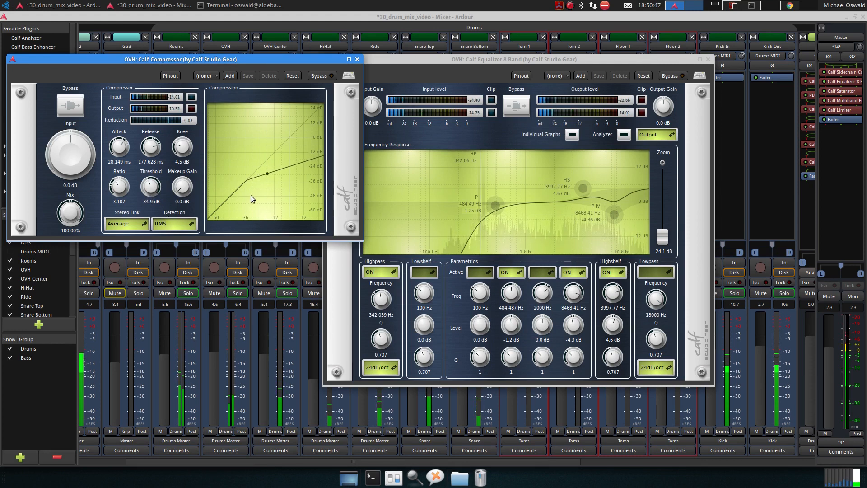
{"action": "left_click_drag", "start_coordinate": [151, 191], "coordinate": [150, 185]}
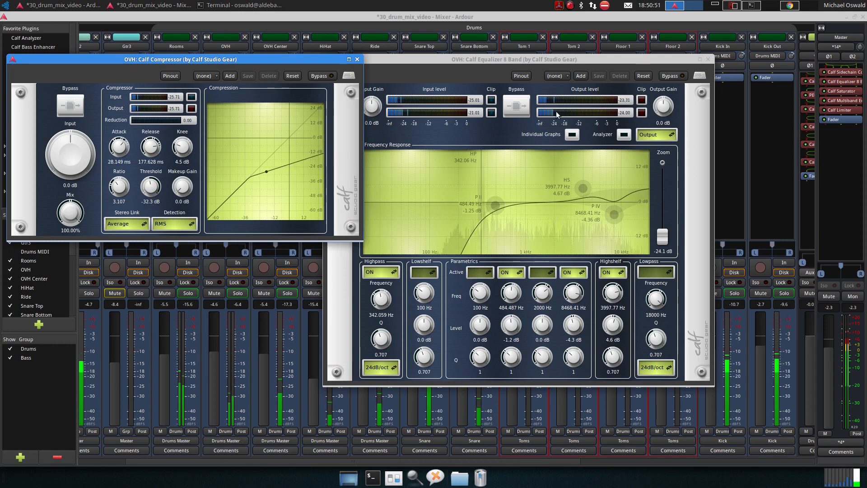
{"action": "left_click_drag", "start_coordinate": [480, 200], "coordinate": [504, 199]}
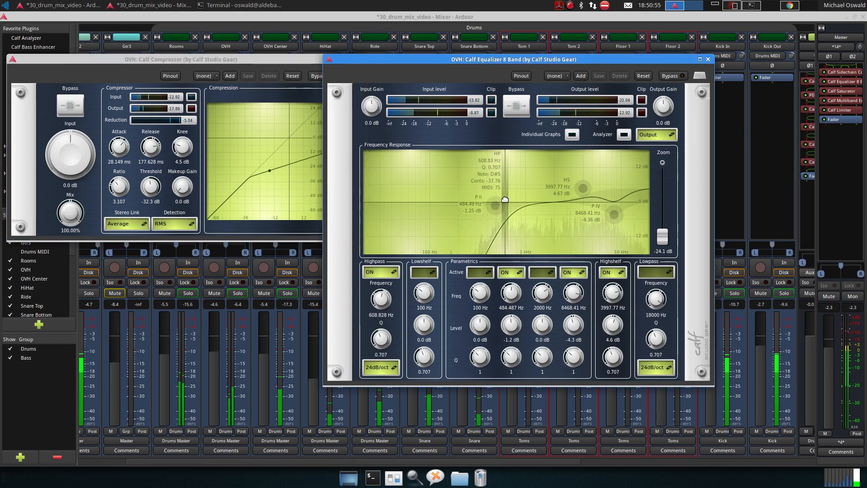
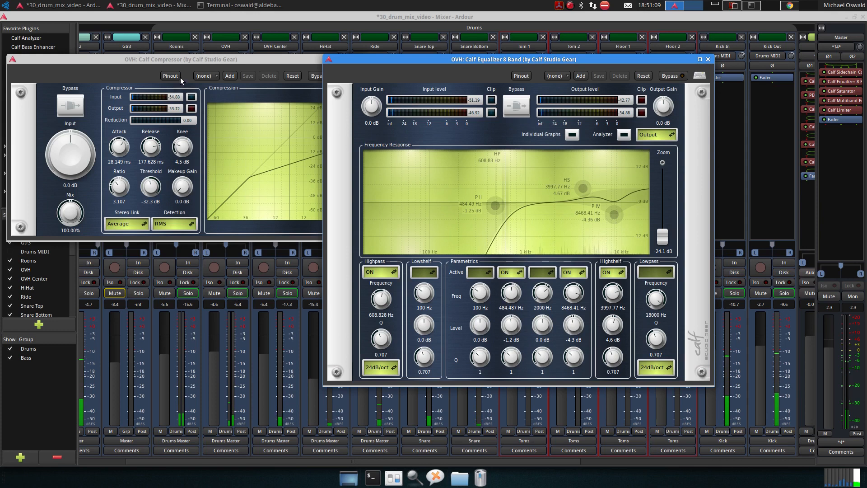
Solo the OVH track, closing both of its plugin windows, and play the session.
{"action": "left_click", "coordinate": [241, 294]}
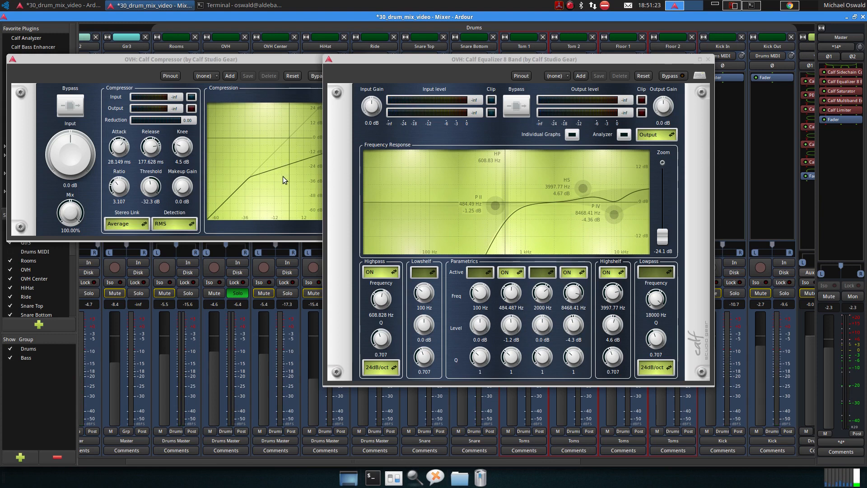
{"action": "left_click", "coordinate": [303, 60]}
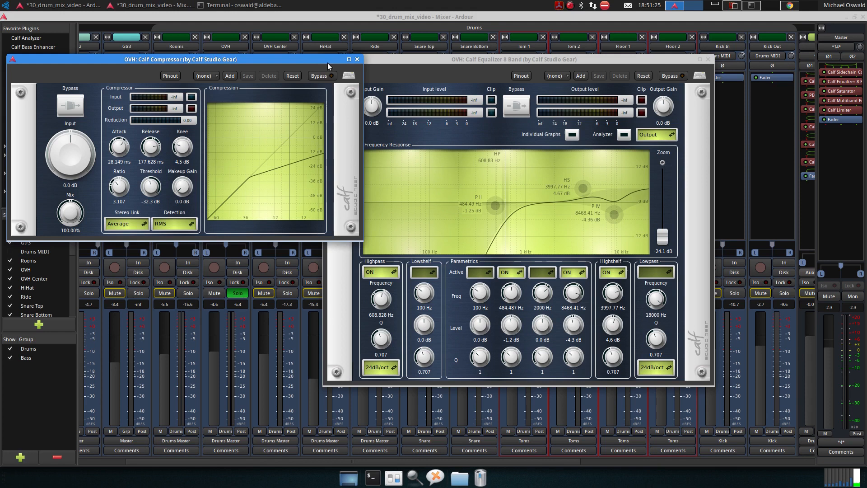
{"action": "left_click", "coordinate": [357, 60]}
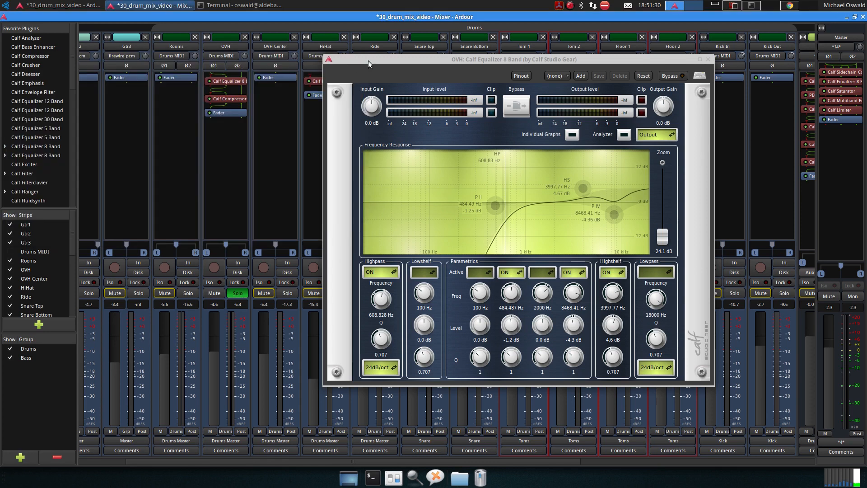
{"action": "left_click", "coordinate": [711, 61]}
{"action": "key", "text": "space"}
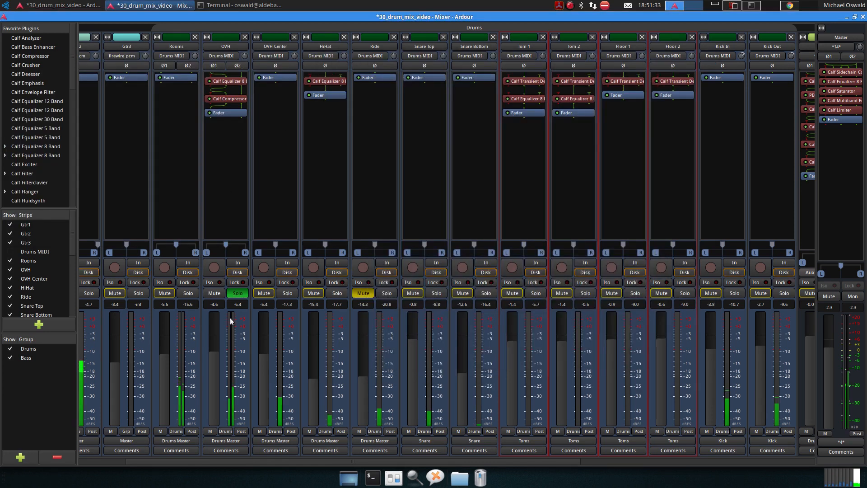
Take OVH out of solo and raise its fader to -1.0 dB.
{"action": "left_click", "coordinate": [237, 293]}
{"action": "left_click_drag", "start_coordinate": [220, 376], "coordinate": [214, 363]}
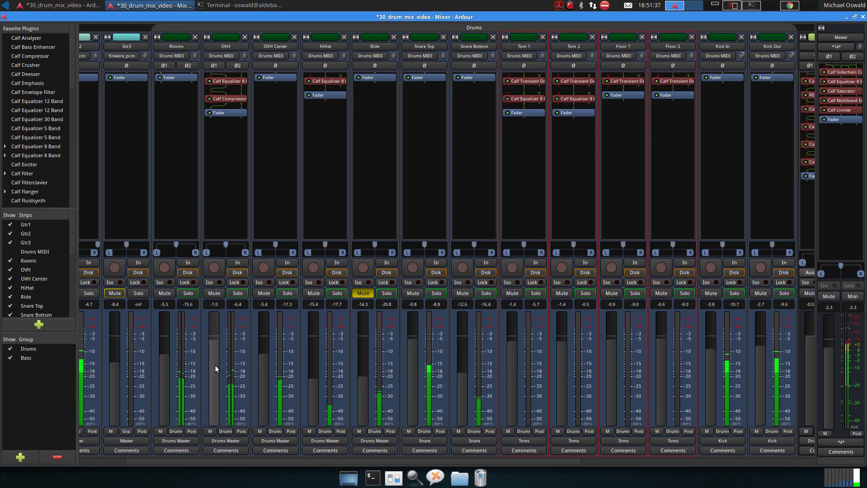
{"action": "scroll", "coordinate": [220, 328], "scroll_direction": "down", "scroll_amount": 3}
Listen to the drum mix with OVH and OVH Center muted in turn.
{"action": "left_click", "coordinate": [221, 297]}
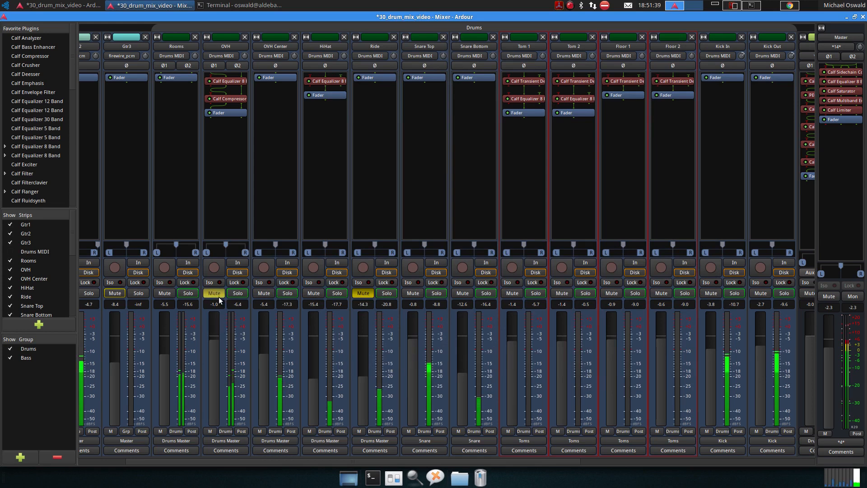
{"action": "left_click", "coordinate": [263, 293]}
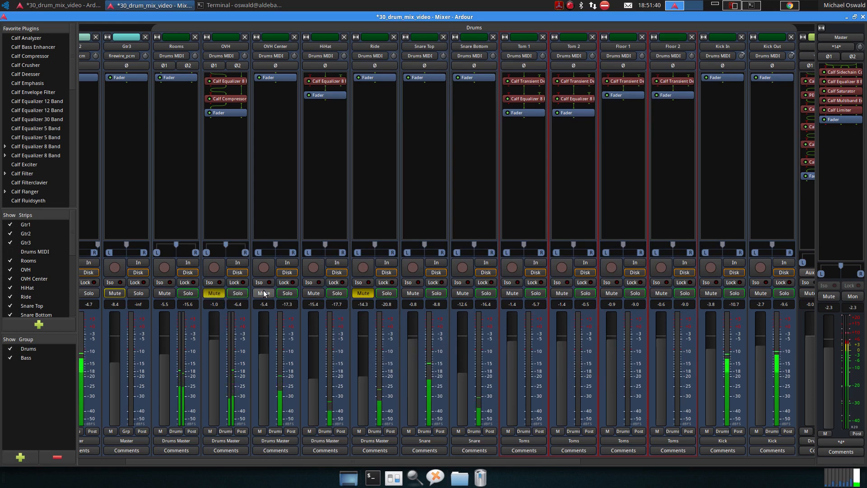
{"action": "left_click", "coordinate": [213, 292]}
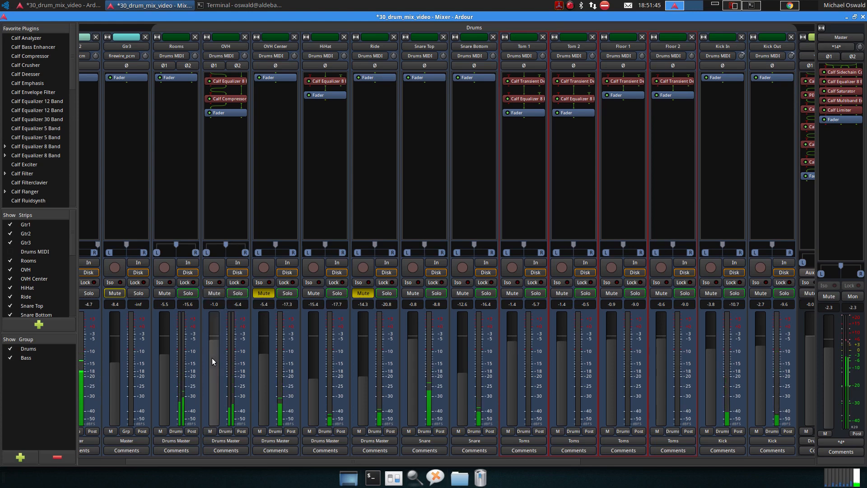
Solo and unmute the OVH Center track and insert a Calf Equalizer 8 Band before its fader.
{"action": "left_click", "coordinate": [285, 293]}
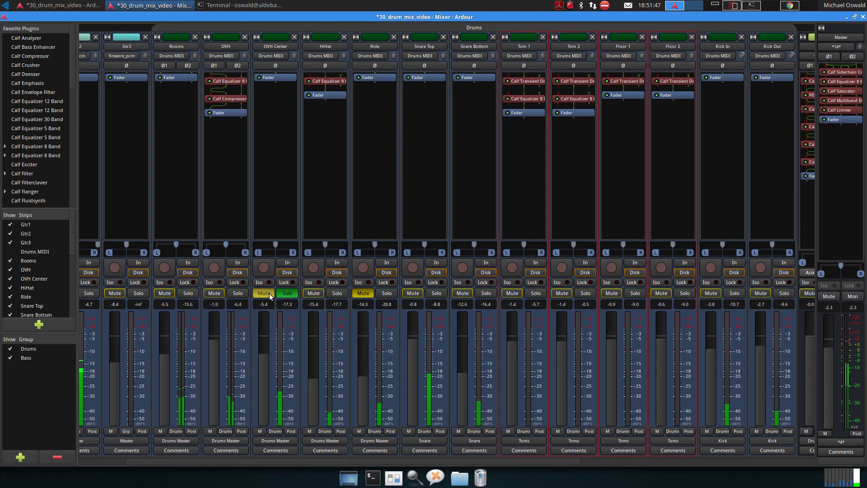
{"action": "left_click", "coordinate": [267, 292]}
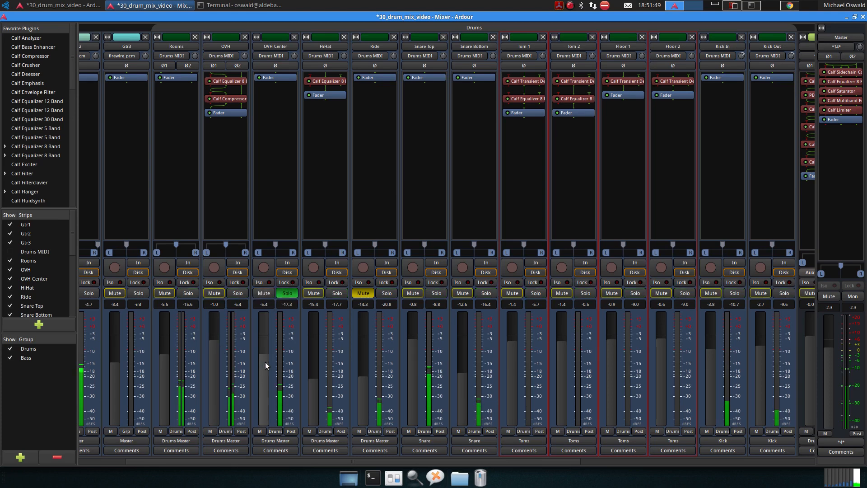
{"action": "right_click", "coordinate": [284, 78]}
{"action": "mouse_move", "coordinate": [307, 79]}
{"action": "mouse_move", "coordinate": [387, 81]}
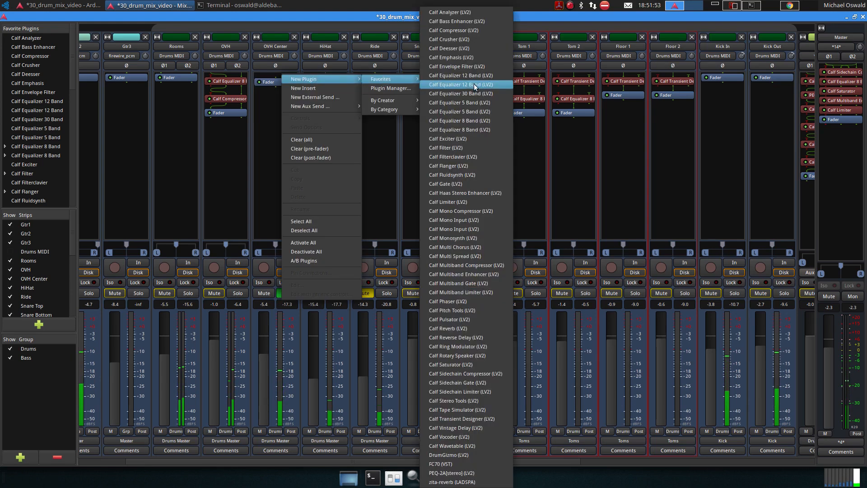
{"action": "left_click", "coordinate": [473, 127]}
{"action": "left_click", "coordinate": [476, 137]}
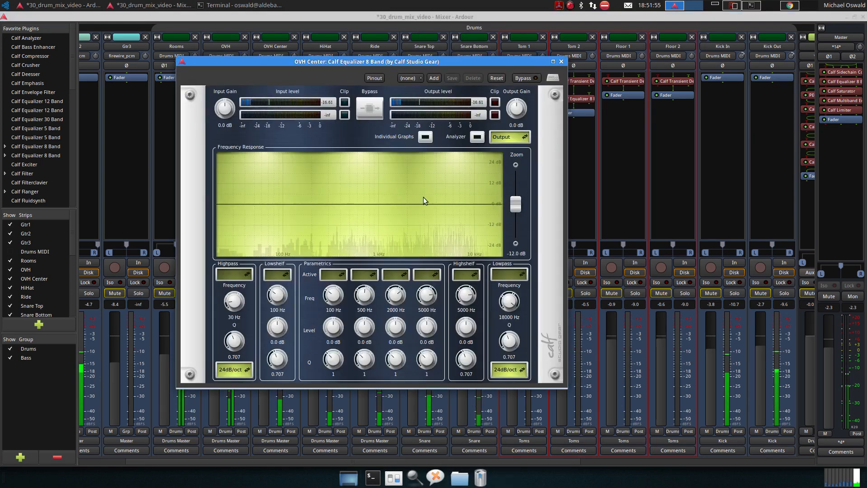
Shape the OVH Center equalizer with a 495 Hz high-pass, an -8.2 dB parametric cut at 6382 Hz and a 5.9 dB high shelf at 3786 Hz.
{"action": "left_click", "coordinate": [244, 275]}
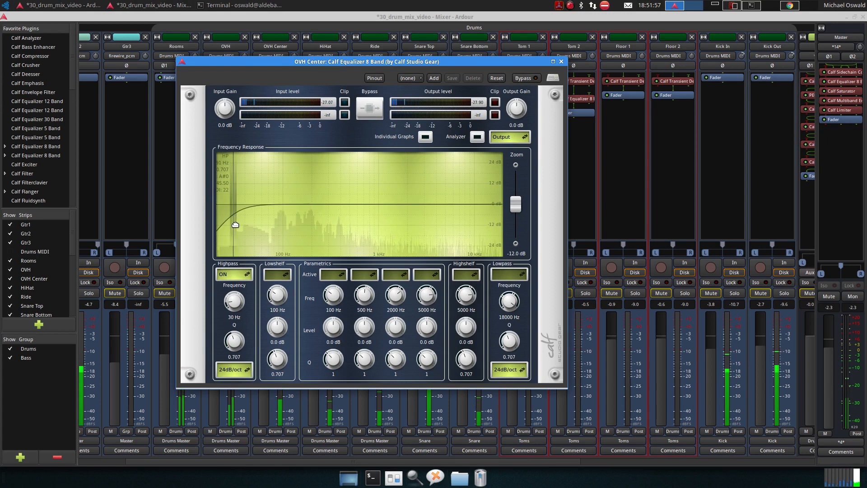
{"action": "left_click_drag", "start_coordinate": [233, 225], "coordinate": [349, 218]}
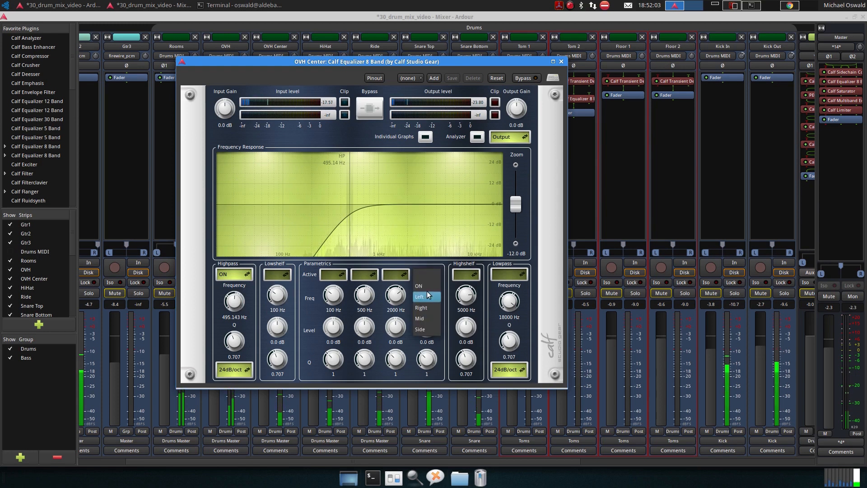
{"action": "left_click", "coordinate": [426, 274]}
{"action": "mouse_move", "coordinate": [442, 203]}
{"action": "left_mouse_down"}
{"action": "mouse_move", "coordinate": [455, 171]}
{"action": "mouse_move", "coordinate": [475, 173]}
{"action": "mouse_move", "coordinate": [453, 172]}
{"action": "mouse_move", "coordinate": [455, 218]}
{"action": "mouse_move", "coordinate": [443, 191]}
{"action": "mouse_move", "coordinate": [414, 188]}
{"action": "mouse_move", "coordinate": [433, 194]}
{"action": "left_mouse_up"}
{"action": "left_click_drag", "start_coordinate": [515, 204], "coordinate": [516, 239]}
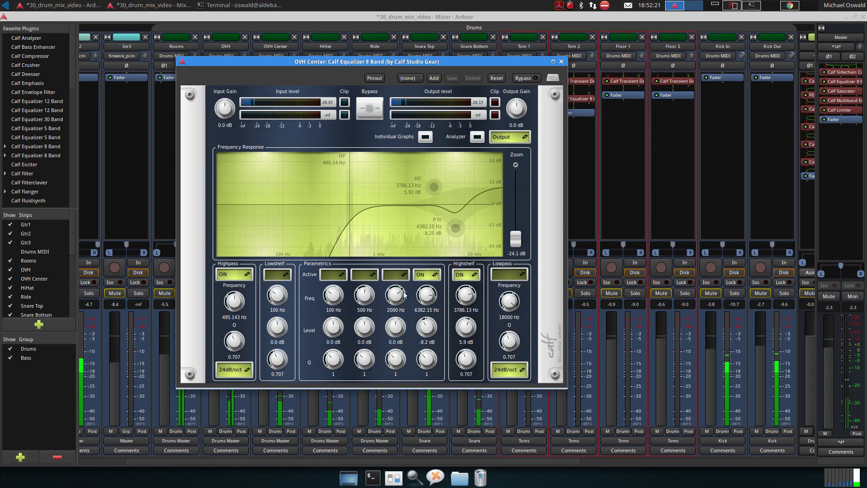
{"action": "left_click", "coordinate": [561, 61]}
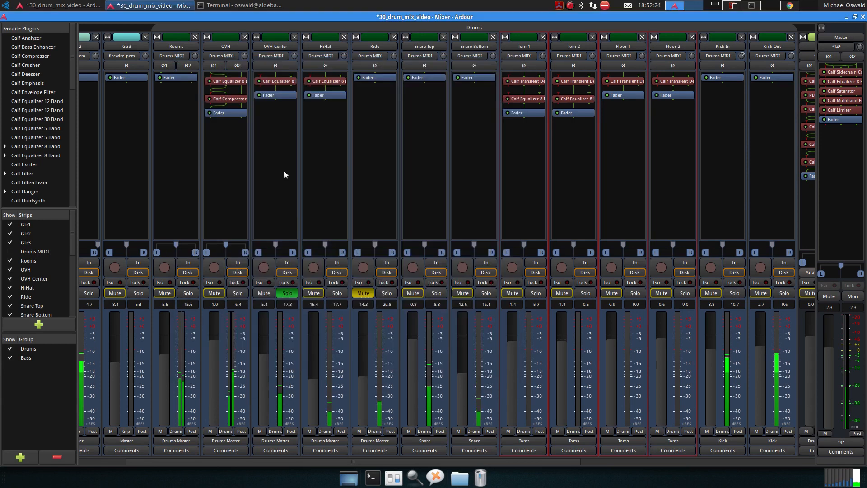
Insert a Calf Compressor between the equalizer and the fader on the OVH Center track.
{"action": "right_click", "coordinate": [272, 89]}
{"action": "mouse_move", "coordinate": [316, 93]}
{"action": "mouse_move", "coordinate": [375, 94]}
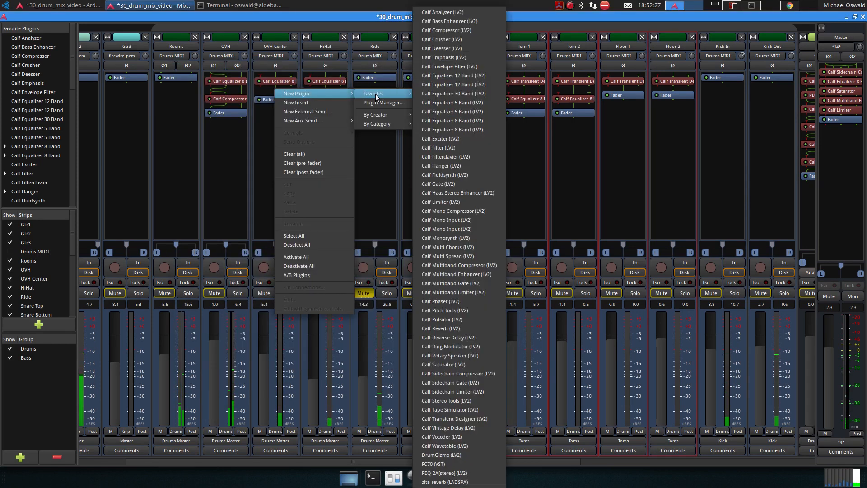
{"action": "left_click", "coordinate": [462, 30]}
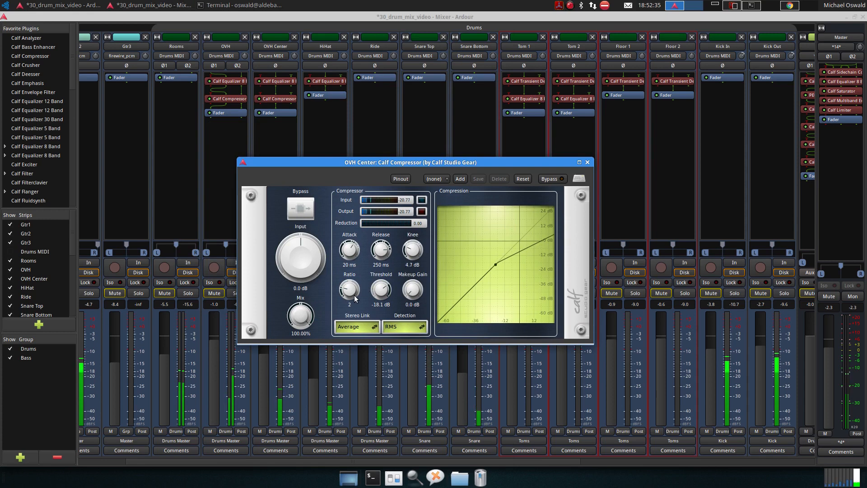
Set the OVH Center compressor to ratio 4.419, threshold -43.3 dB, attack 28.149 ms and release 186.516 ms, and raise its makeup gain.
{"action": "left_click_drag", "start_coordinate": [354, 298], "coordinate": [378, 309]}
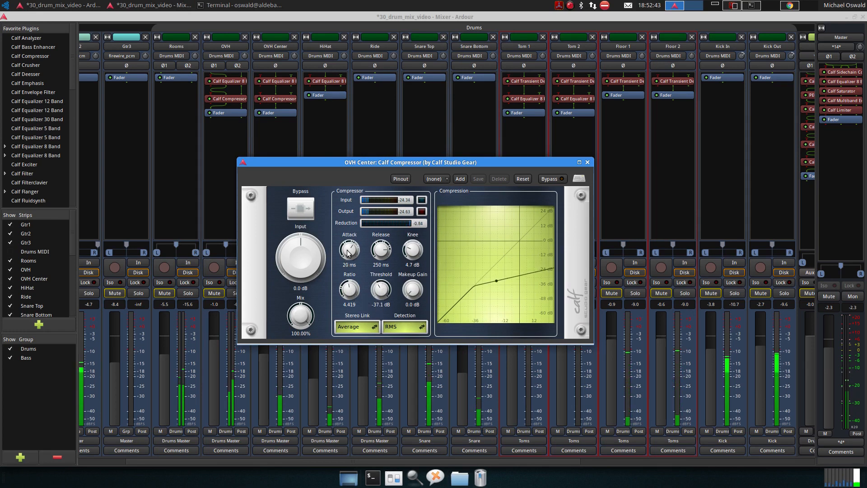
{"action": "left_click_drag", "start_coordinate": [347, 253], "coordinate": [348, 259]}
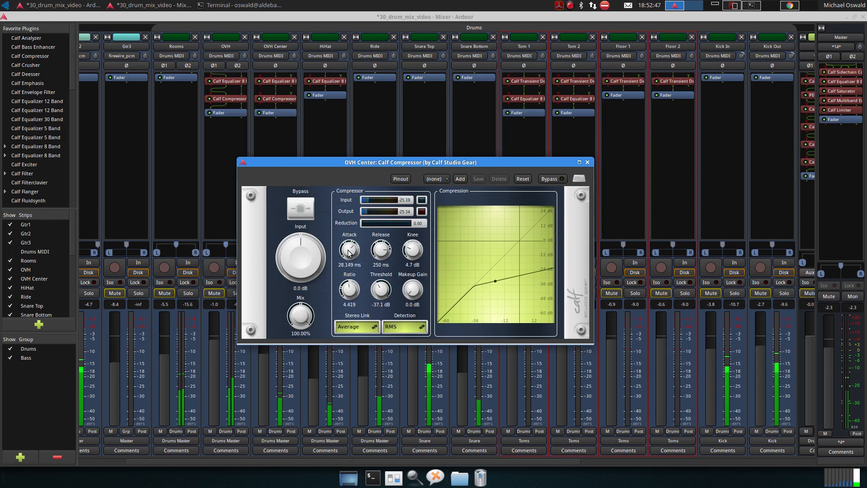
{"action": "left_click_drag", "start_coordinate": [382, 252], "coordinate": [381, 257]}
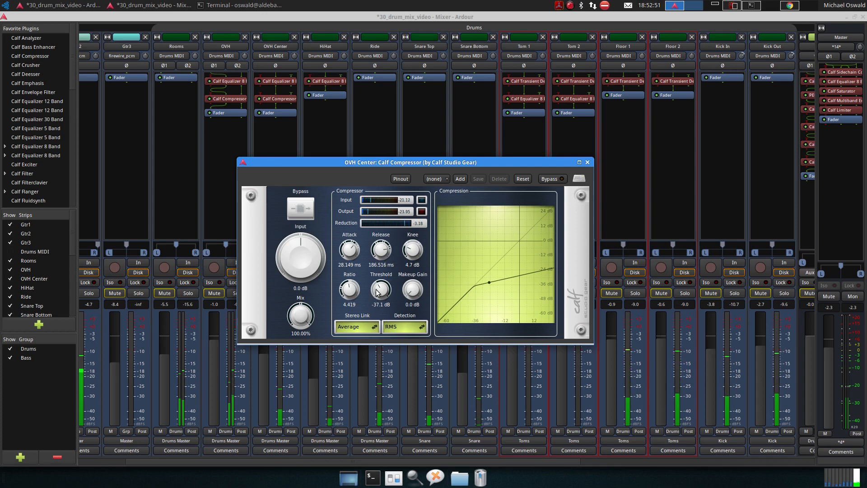
{"action": "left_click_drag", "start_coordinate": [380, 291], "coordinate": [382, 308]}
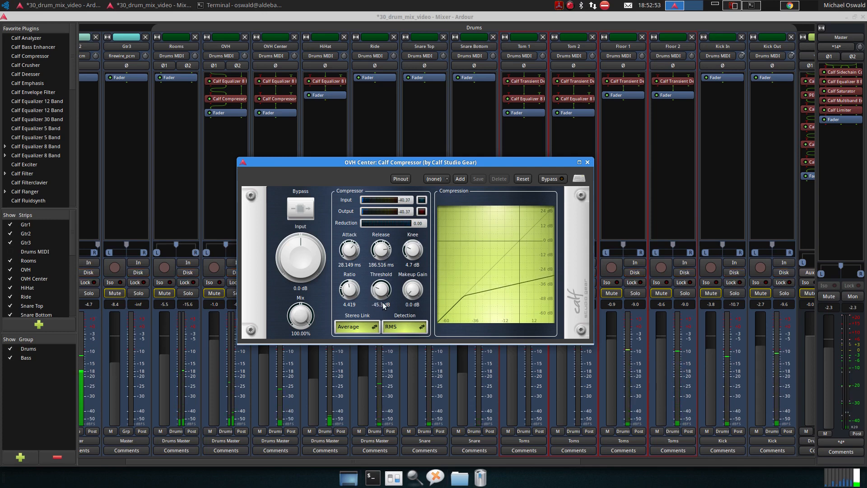
{"action": "left_click_drag", "start_coordinate": [381, 291], "coordinate": [414, 282]}
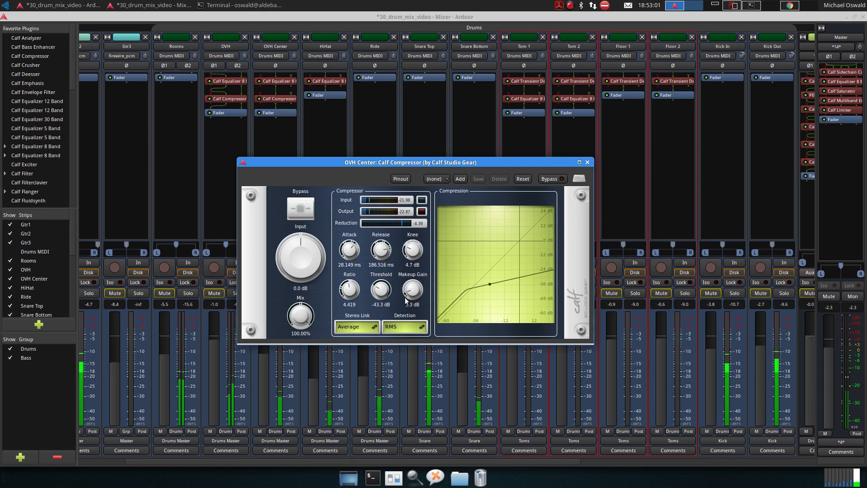
{"action": "left_click", "coordinate": [588, 163]}
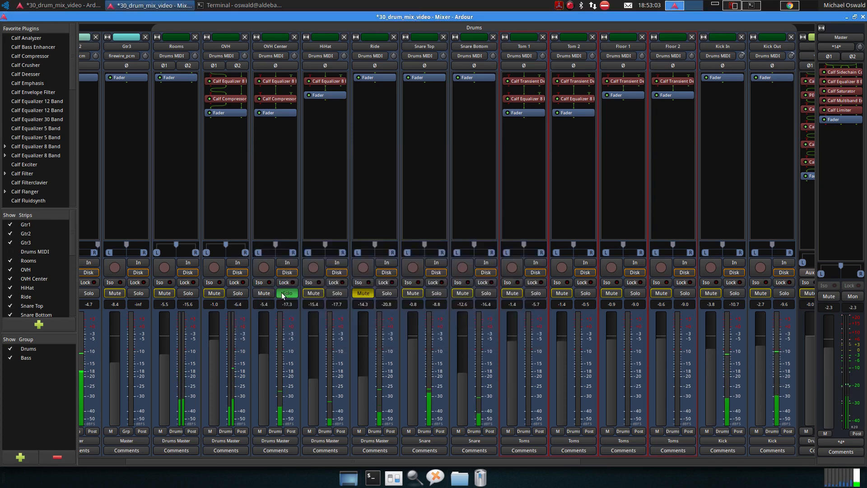
Audition OVH and OVH Center soloed together, release both solos and raise the OVH Center fader to -3.5 dB.
{"action": "left_click", "coordinate": [239, 294]}
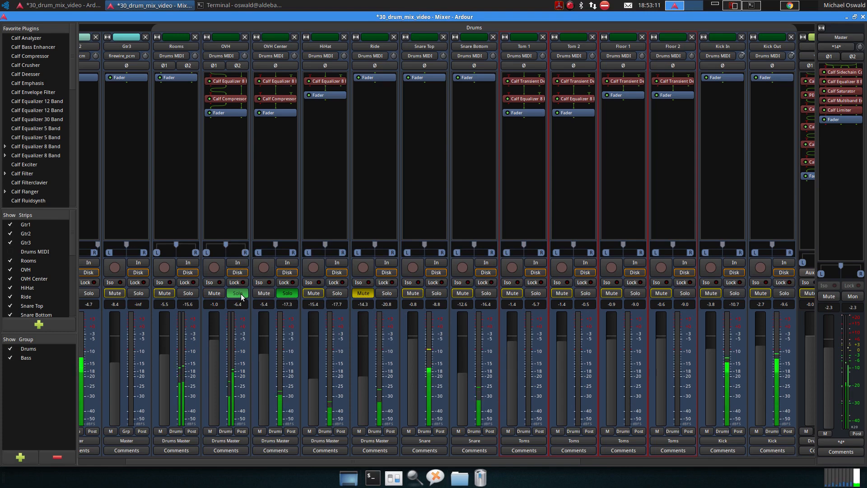
{"action": "left_click", "coordinate": [237, 293]}
{"action": "left_click", "coordinate": [287, 293]}
{"action": "left_click_drag", "start_coordinate": [265, 338], "coordinate": [265, 311]}
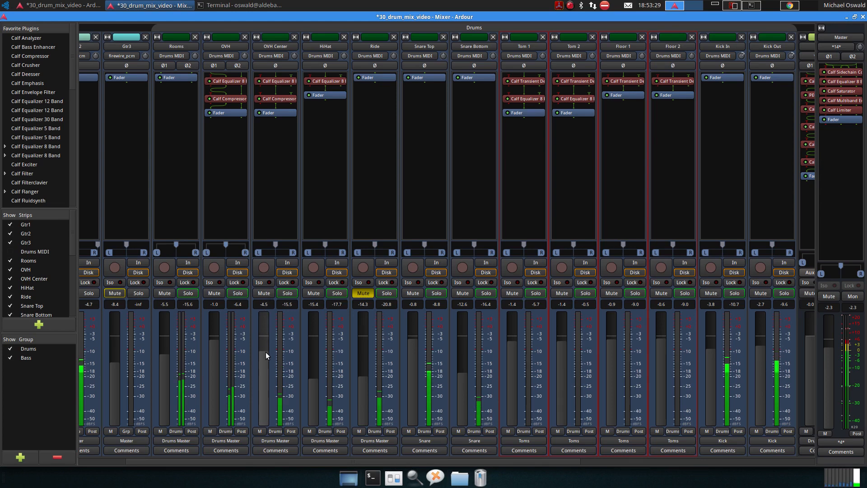
{"action": "left_click_drag", "start_coordinate": [264, 353], "coordinate": [264, 351]}
With Rooms temporarily muted, set the OVH fader to 0.5 dB and the OVH Center fader to -7.1 dB.
{"action": "left_click", "coordinate": [167, 294]}
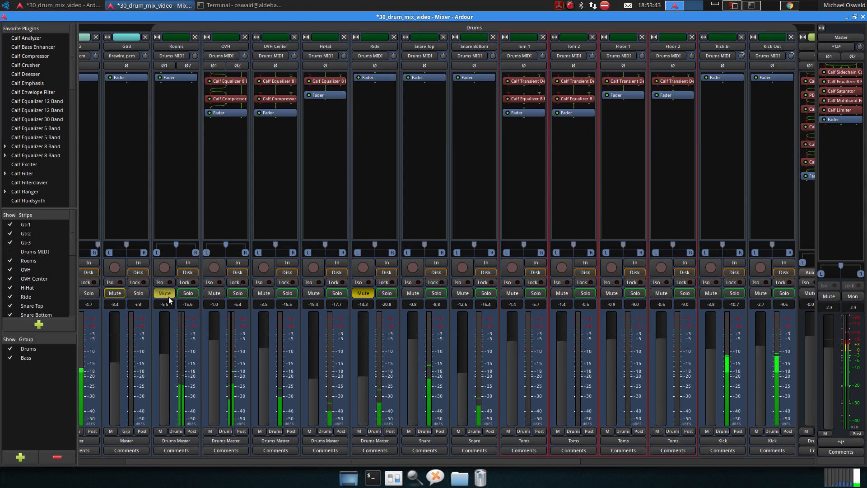
{"action": "left_click_drag", "start_coordinate": [213, 353], "coordinate": [214, 347]}
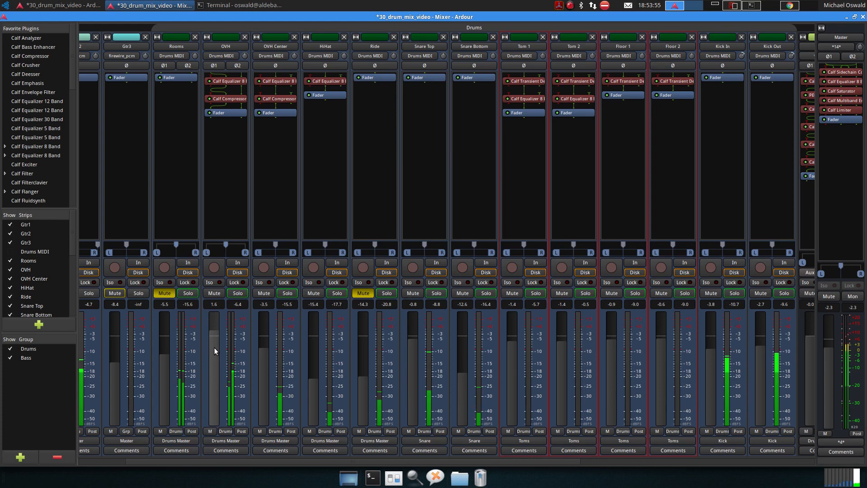
{"action": "left_click_drag", "start_coordinate": [215, 351], "coordinate": [263, 375]}
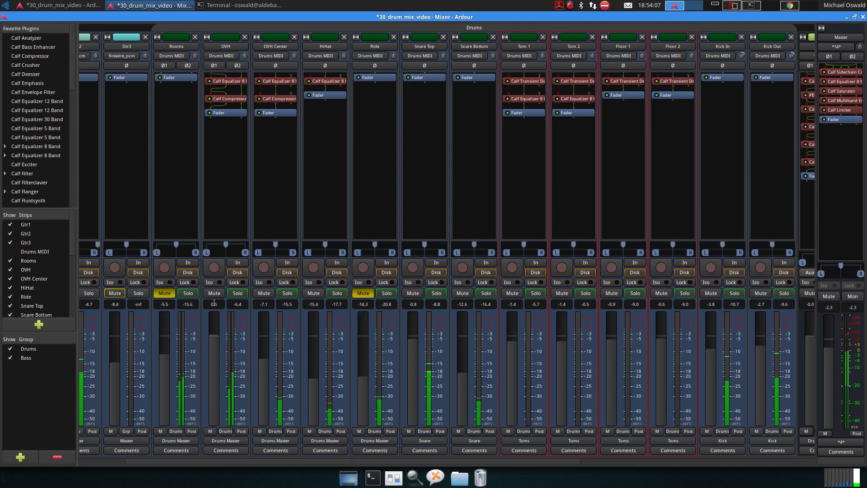
{"action": "left_click", "coordinate": [164, 293]}
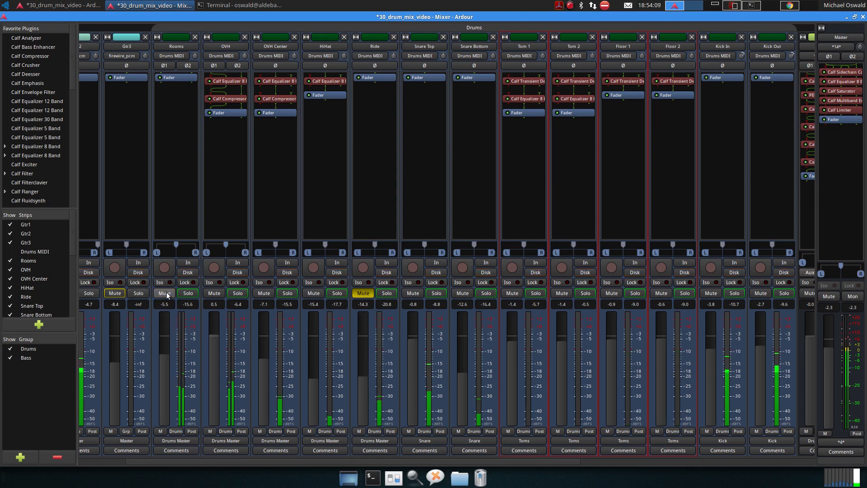
Solo the Rooms track and insert a Calf Equalizer 8 Band before its fader.
{"action": "left_click", "coordinate": [187, 293]}
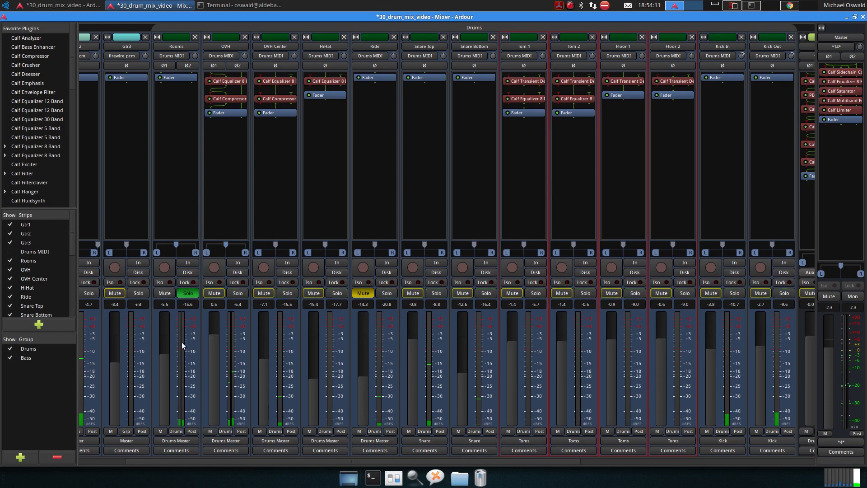
{"action": "right_click", "coordinate": [175, 75]}
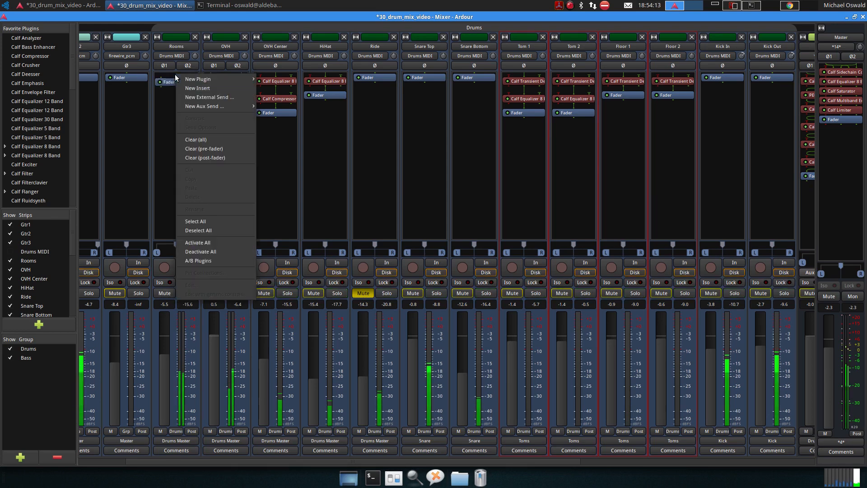
{"action": "mouse_move", "coordinate": [217, 79]}
{"action": "mouse_move", "coordinate": [291, 77]}
{"action": "left_click", "coordinate": [368, 127]}
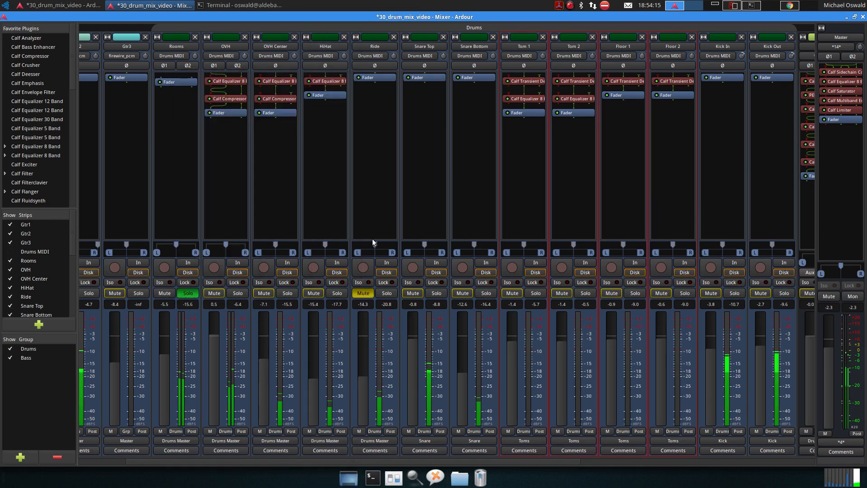
{"action": "left_click", "coordinate": [478, 159]}
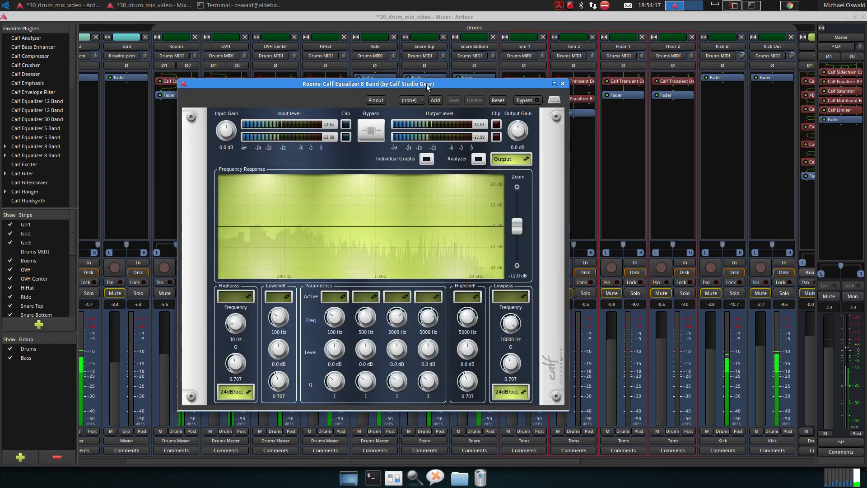
{"action": "left_click_drag", "start_coordinate": [430, 84], "coordinate": [466, 91]}
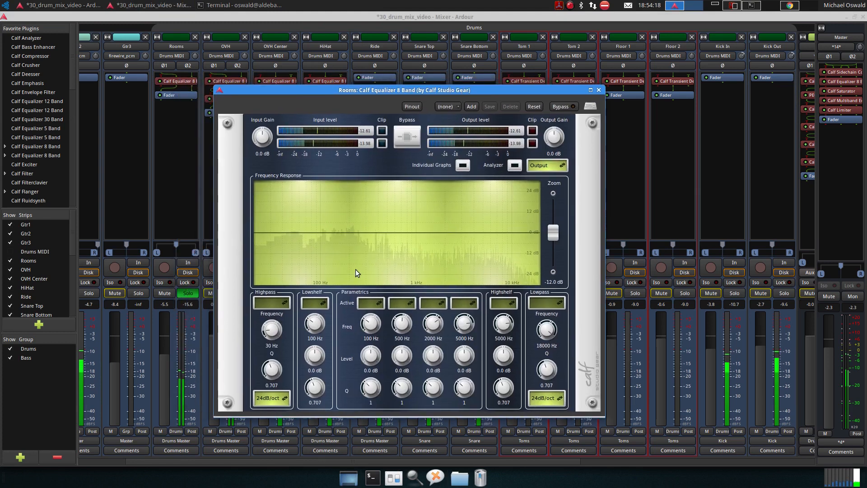
Enable the highpass filter in the Rooms equalizer and set its frequency to 35.987 Hz.
{"action": "left_click", "coordinate": [271, 307]}
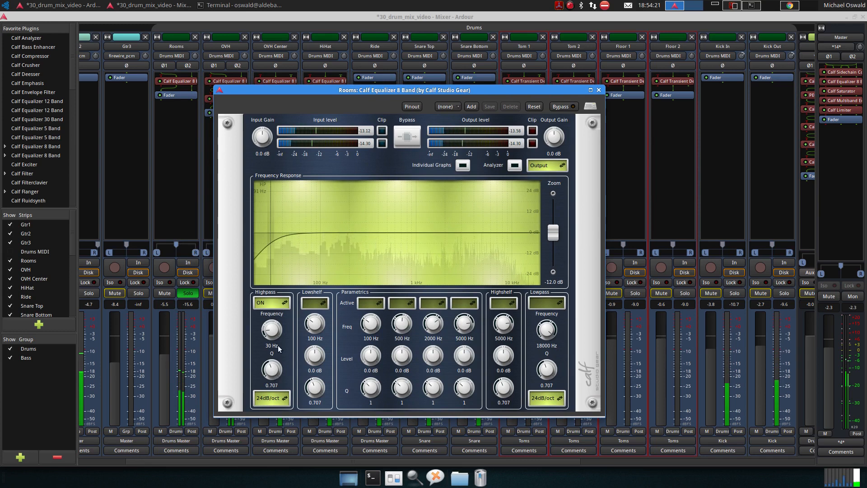
{"action": "left_click_drag", "start_coordinate": [267, 261], "coordinate": [278, 258]}
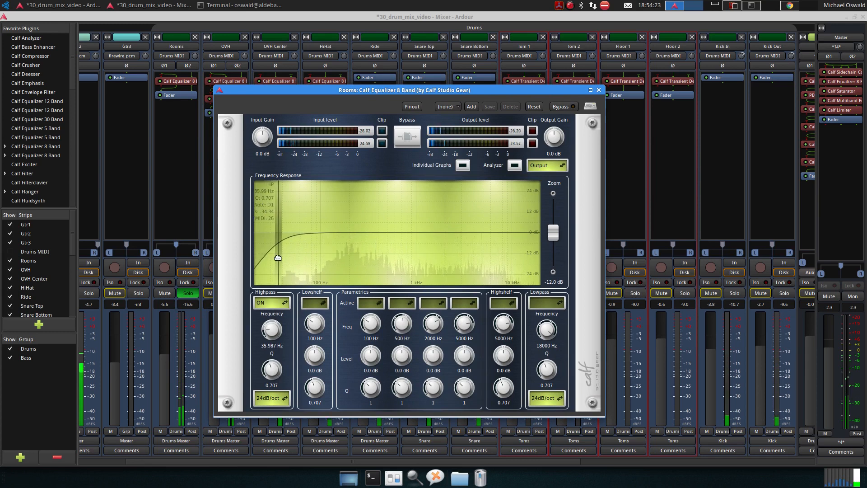
{"action": "left_click", "coordinate": [400, 303]}
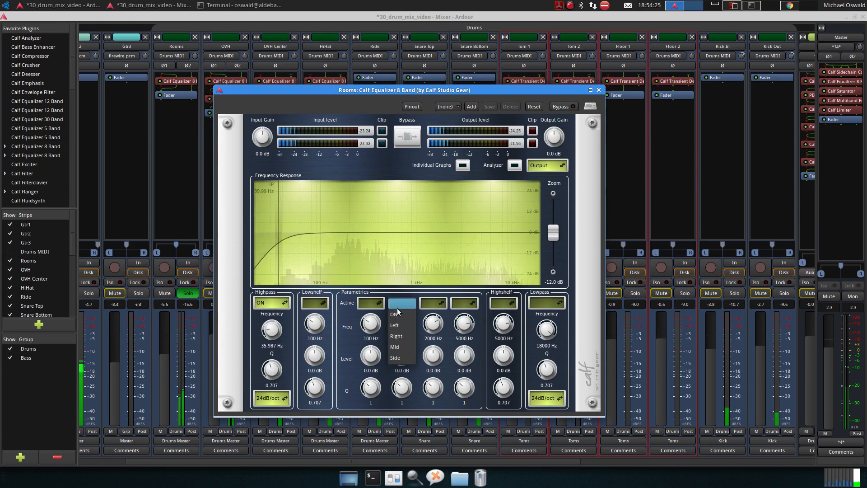
{"action": "left_click", "coordinate": [398, 302]}
Enable the high shelf in the Rooms equalizer and set it to 8286.15 Hz with a 1.8 dB boost.
{"action": "left_click", "coordinate": [504, 303]}
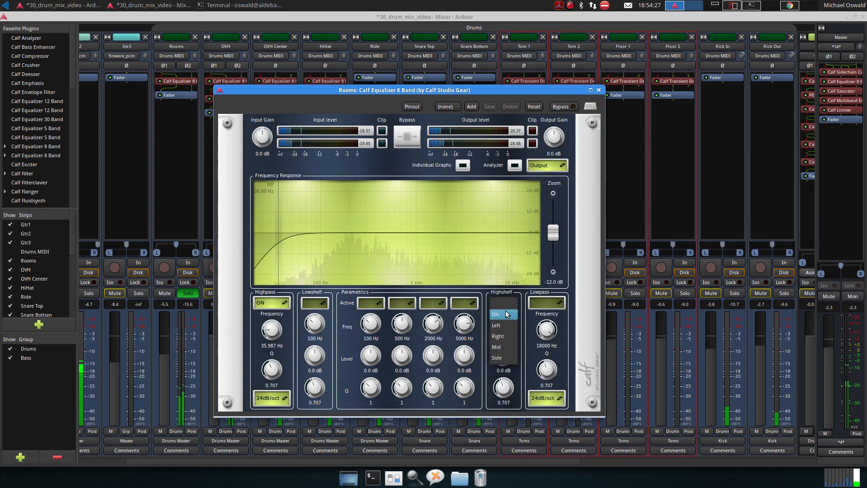
{"action": "left_click", "coordinate": [505, 312]}
{"action": "mouse_move", "coordinate": [483, 232]}
{"action": "left_mouse_down"}
{"action": "mouse_move", "coordinate": [482, 201]}
{"action": "mouse_move", "coordinate": [388, 204]}
{"action": "mouse_move", "coordinate": [325, 228]}
{"action": "mouse_move", "coordinate": [408, 216]}
{"action": "mouse_move", "coordinate": [418, 226]}
{"action": "mouse_move", "coordinate": [474, 226]}
{"action": "left_mouse_up"}
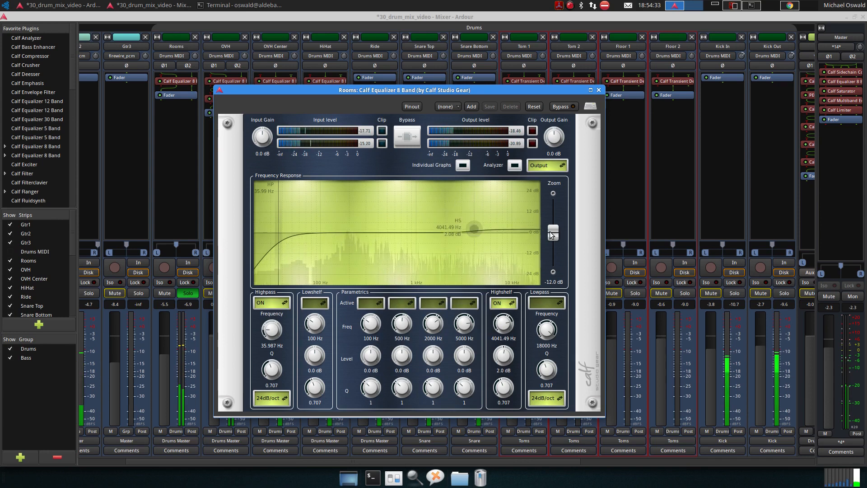
{"action": "left_click_drag", "start_coordinate": [553, 231], "coordinate": [553, 266]}
{"action": "left_click_drag", "start_coordinate": [473, 227], "coordinate": [314, 205]}
{"action": "left_click_drag", "start_coordinate": [450, 194], "coordinate": [503, 226]}
Enable the first two parametric bands, cutting 188.044 Hz by 4.8 dB with the second and boosting 56.215 Hz by 4.8 dB with the first.
{"action": "left_click", "coordinate": [402, 302]}
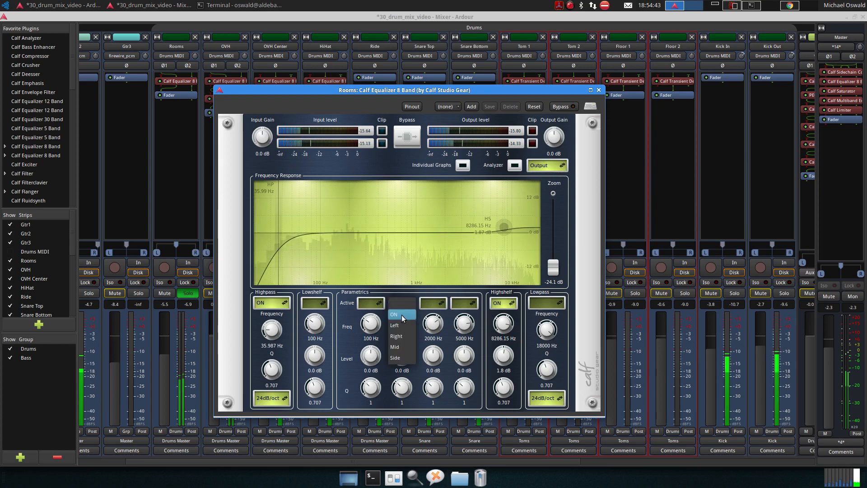
{"action": "left_click", "coordinate": [401, 314]}
{"action": "left_click_drag", "start_coordinate": [382, 232], "coordinate": [346, 246]}
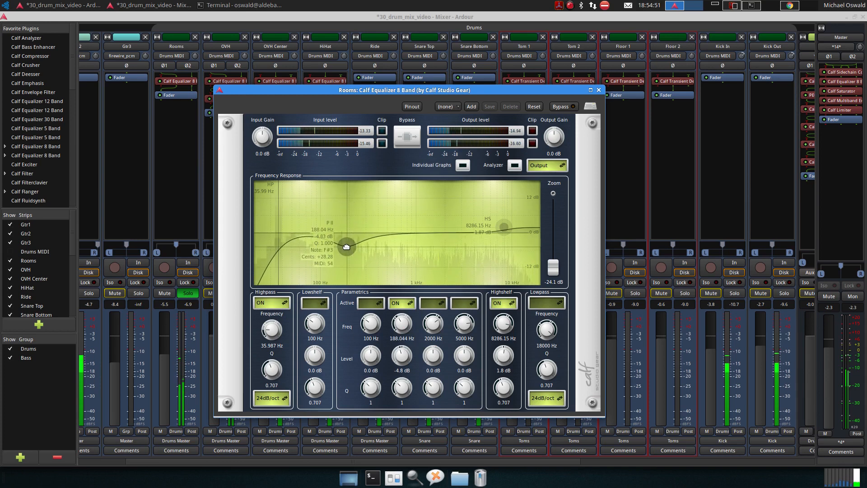
{"action": "left_click", "coordinate": [370, 303]}
{"action": "left_click", "coordinate": [368, 308]}
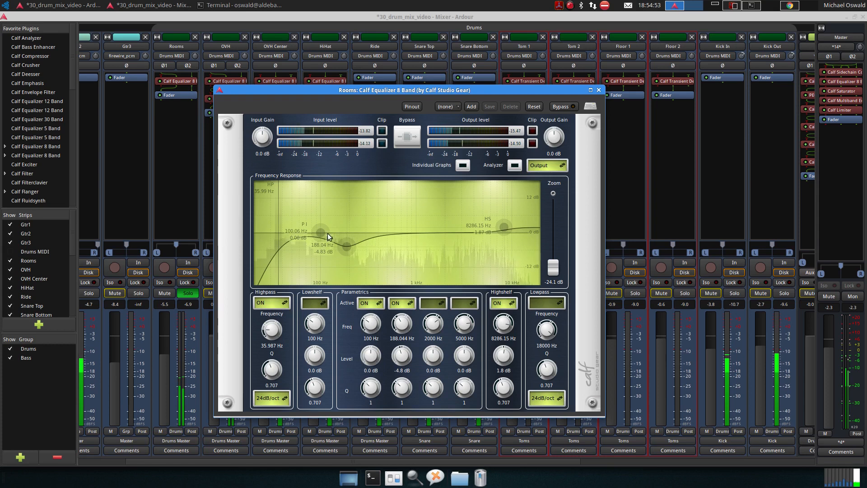
{"action": "left_click_drag", "start_coordinate": [321, 232], "coordinate": [296, 221]}
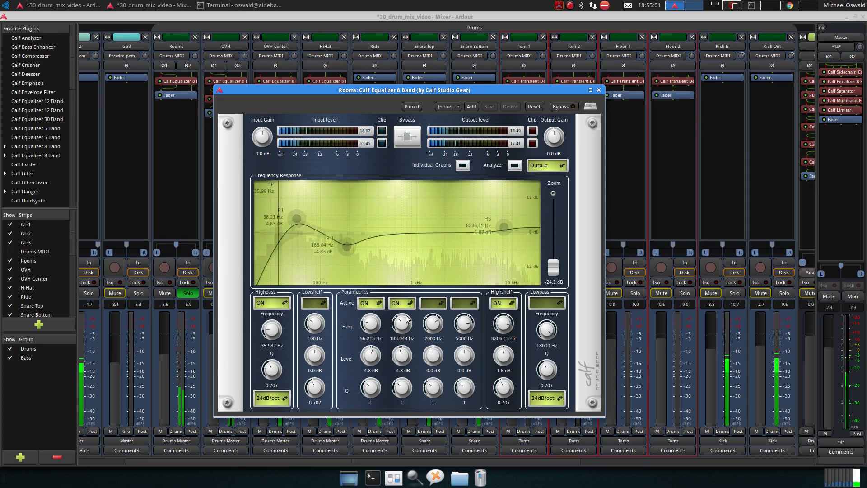
Enable the third parametric band, set it to 2058.87 Hz at -2.7 dB, and close the Rooms equalizer.
{"action": "left_click", "coordinate": [427, 302]}
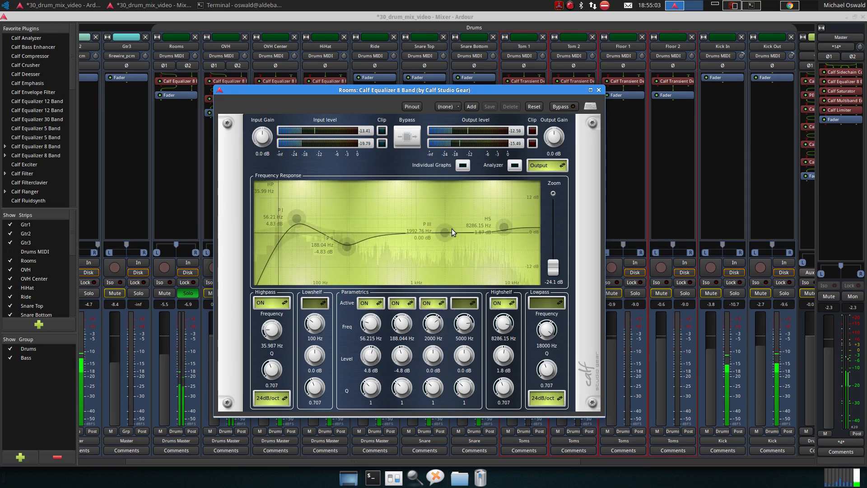
{"action": "left_click_drag", "start_coordinate": [438, 218], "coordinate": [444, 207]}
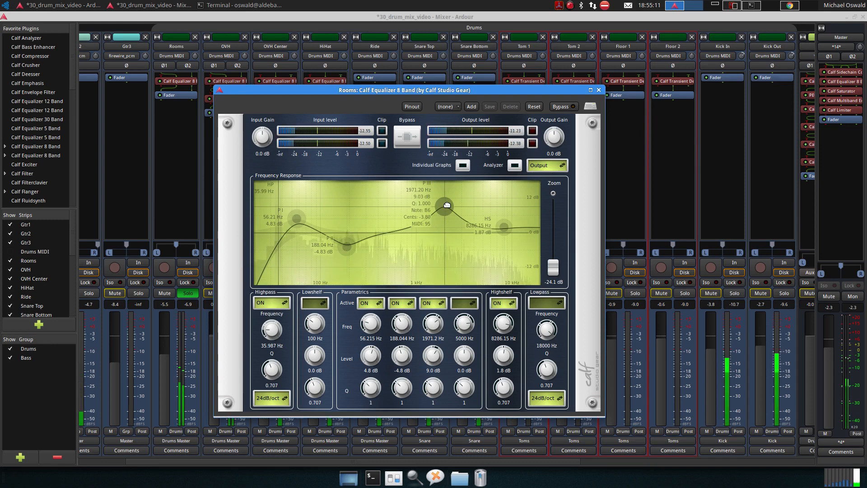
{"action": "left_click_drag", "start_coordinate": [446, 204], "coordinate": [445, 240]}
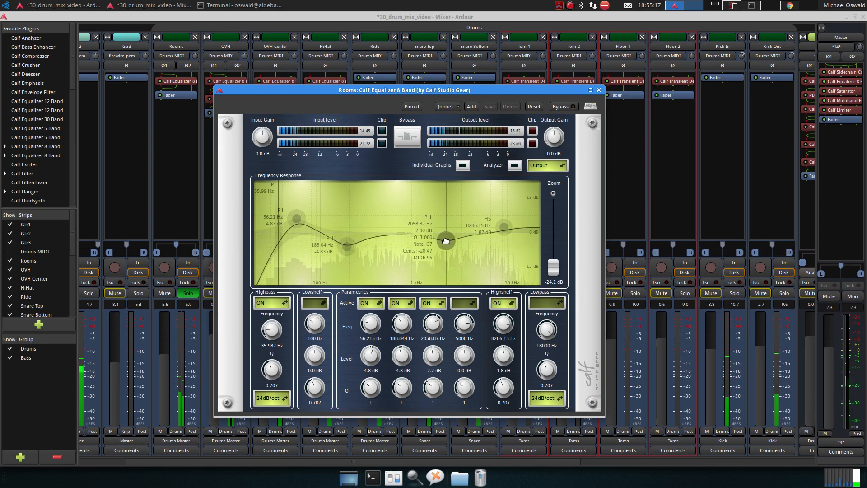
{"action": "left_click", "coordinate": [599, 90]}
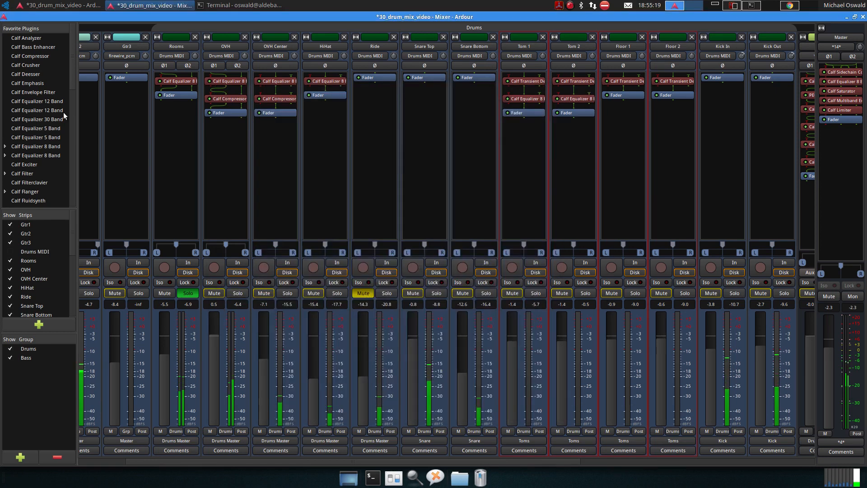
Insert a Calf Compressor after the Rooms equalizer with ratio 3.393, threshold -27.9 dB, attack 35.932 ms, release 205.648 ms and knee 3.8 dB.
{"action": "right_click", "coordinate": [177, 92]}
{"action": "mouse_move", "coordinate": [253, 93]}
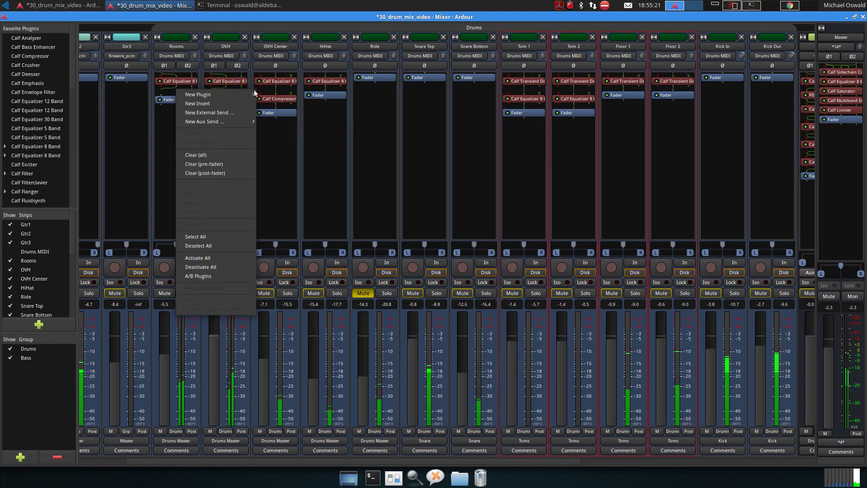
{"action": "mouse_move", "coordinate": [294, 95]}
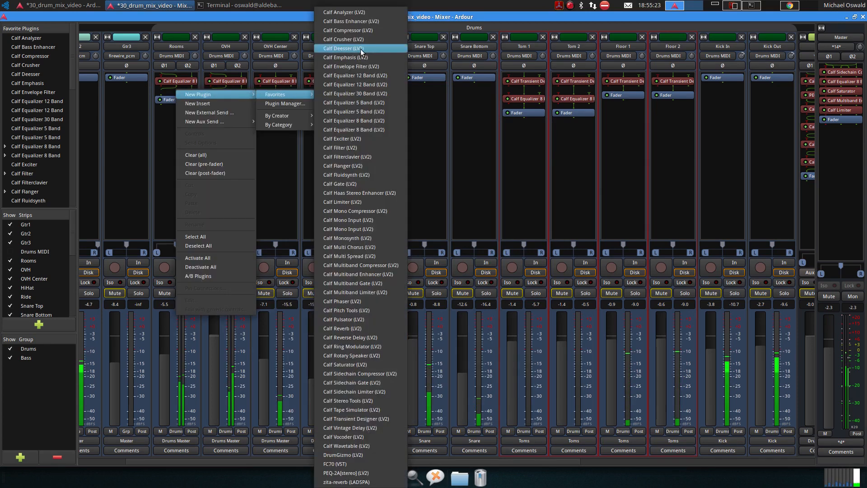
{"action": "left_click", "coordinate": [365, 33]}
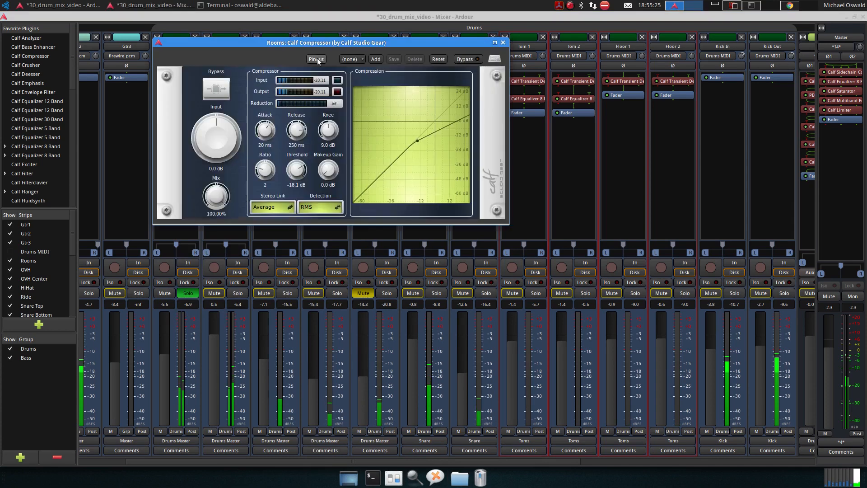
{"action": "left_click_drag", "start_coordinate": [309, 317], "coordinate": [311, 298]}
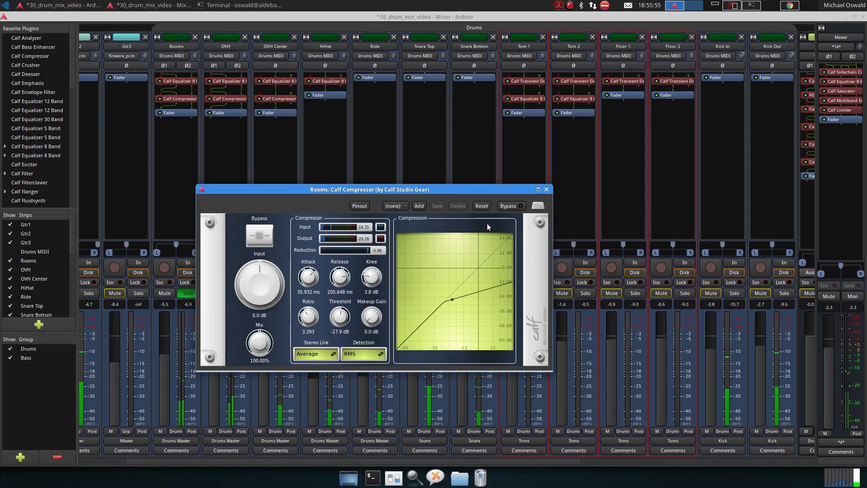
{"action": "left_click", "coordinate": [205, 389]}
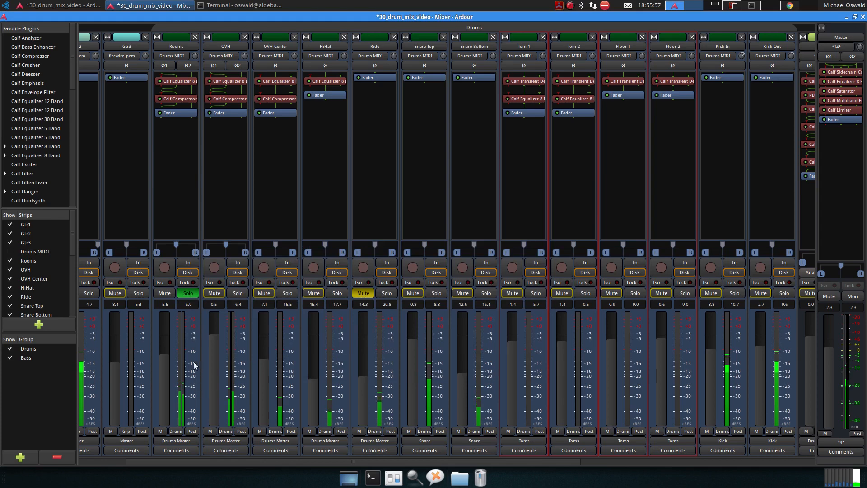
Release the Rooms solo, pull its fader fully down and bring it back up to -2.5 dB.
{"action": "left_click", "coordinate": [187, 292]}
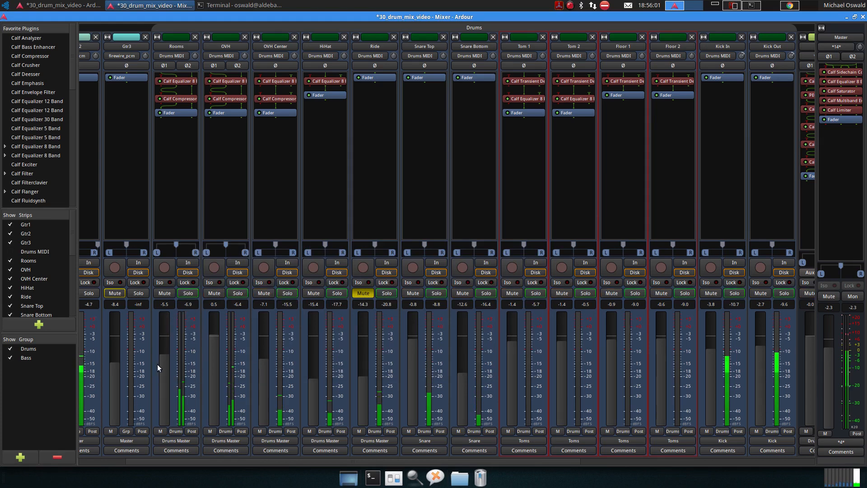
{"action": "left_click_drag", "start_coordinate": [163, 372], "coordinate": [157, 485]}
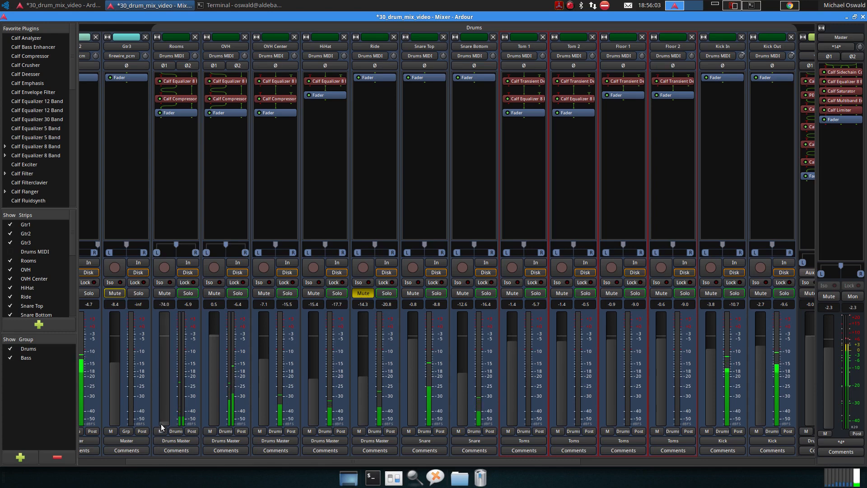
{"action": "left_click_drag", "start_coordinate": [161, 423], "coordinate": [167, 354]}
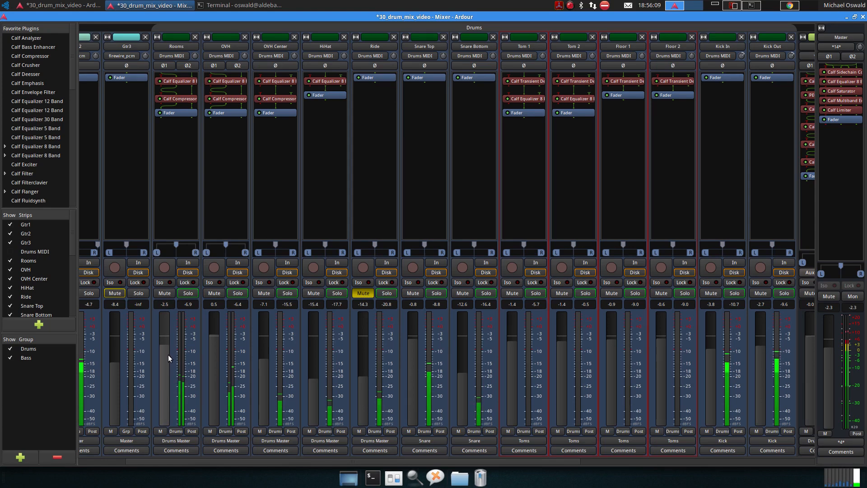
Reopen the Rooms equalizer and set the fourth parametric band to 7351.64 Hz at -4.3 dB with a Q of 1.514.
{"action": "double_click", "coordinate": [188, 82]}
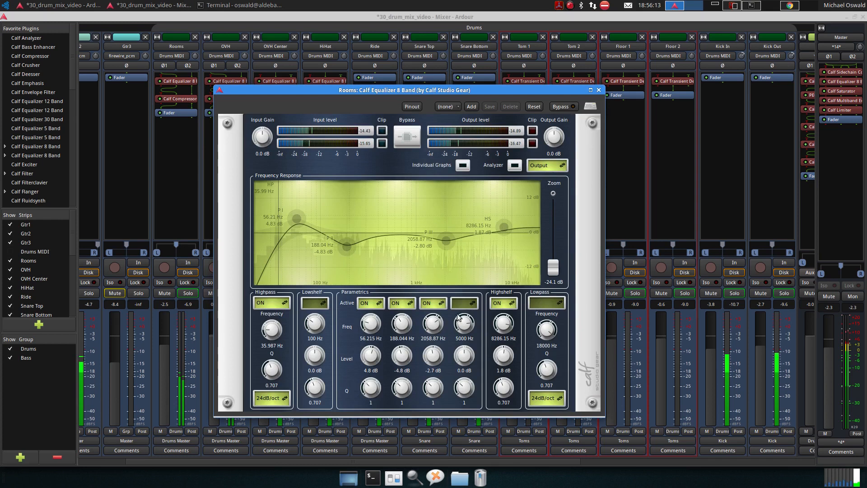
{"action": "left_click_drag", "start_coordinate": [483, 233], "coordinate": [488, 259]}
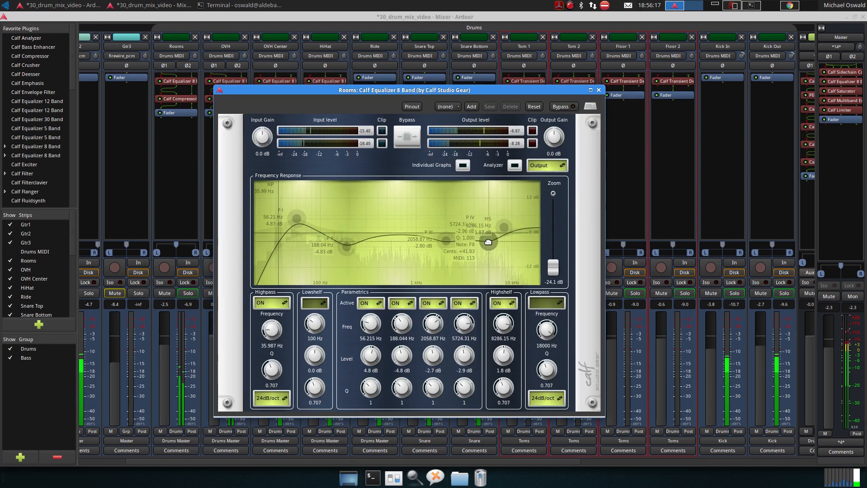
{"action": "left_click_drag", "start_coordinate": [464, 388], "coordinate": [464, 380]}
{"action": "left_click_drag", "start_coordinate": [488, 241], "coordinate": [505, 193]}
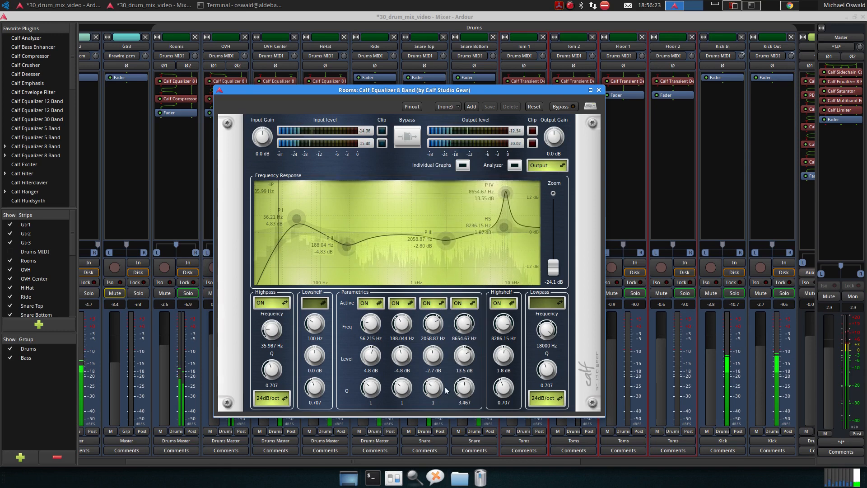
{"action": "left_click_drag", "start_coordinate": [461, 396], "coordinate": [461, 420]}
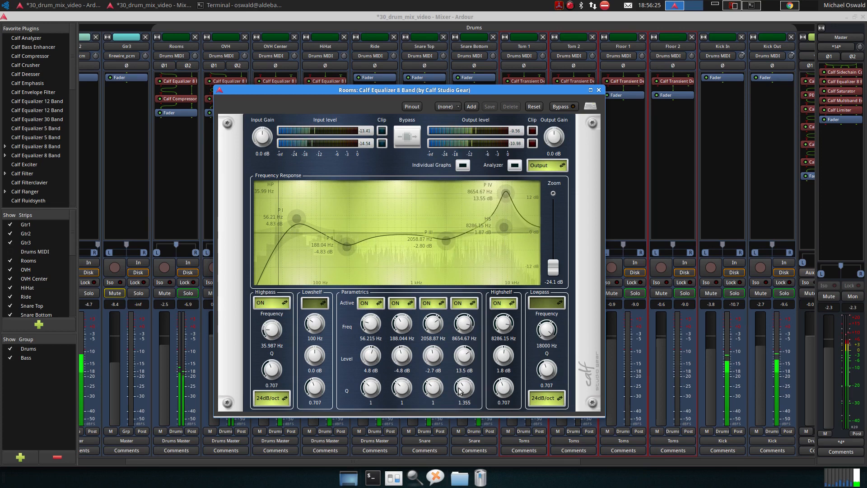
{"action": "left_click_drag", "start_coordinate": [505, 194], "coordinate": [497, 244]}
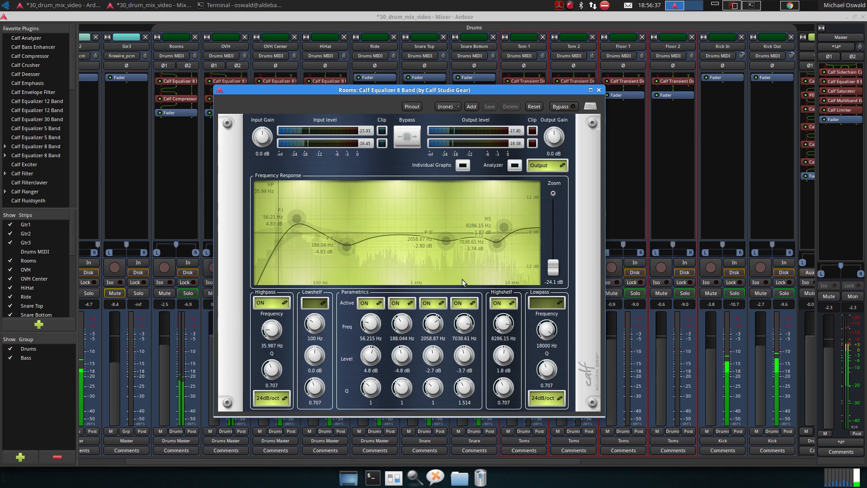
{"action": "left_click_drag", "start_coordinate": [496, 244], "coordinate": [498, 245]}
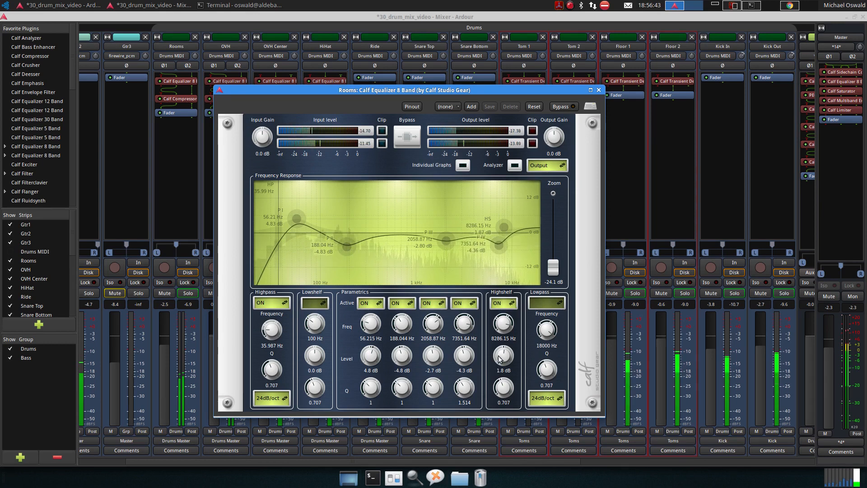
Set the high shelf level of the Rooms equalizer to 0.7 dB and close the equalizer.
{"action": "left_click_drag", "start_coordinate": [499, 359], "coordinate": [503, 361]}
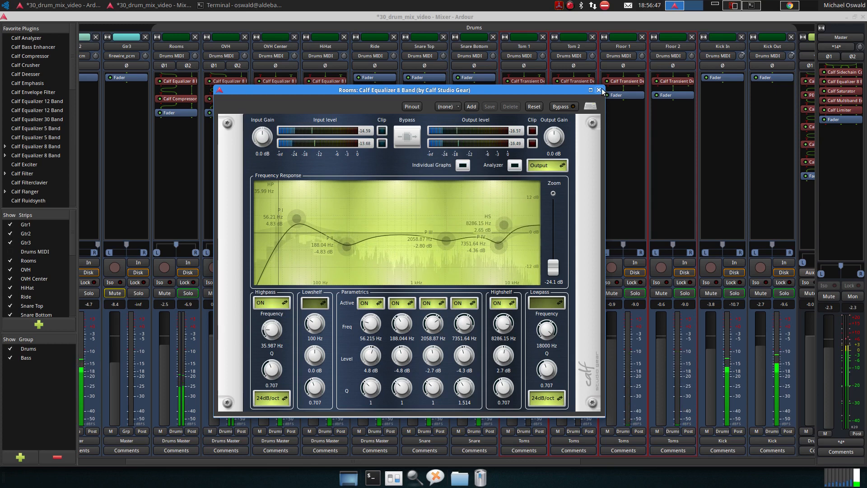
{"action": "left_click_drag", "start_coordinate": [501, 355], "coordinate": [499, 357]}
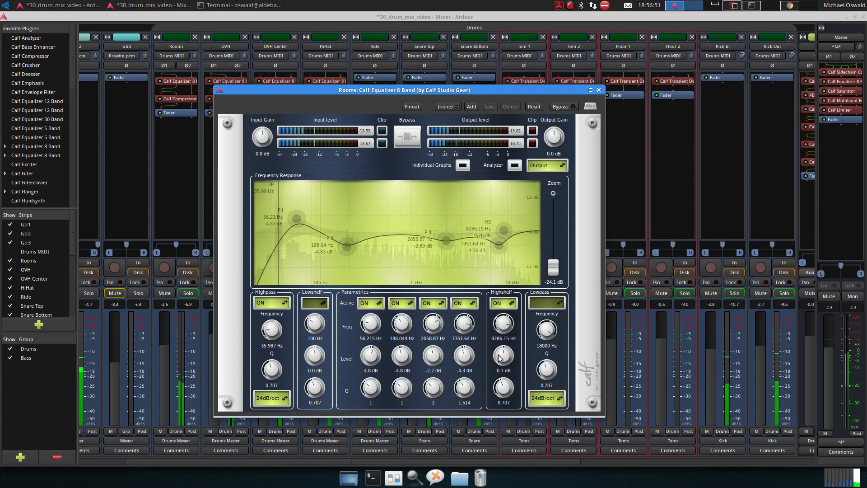
{"action": "left_click", "coordinate": [599, 89]}
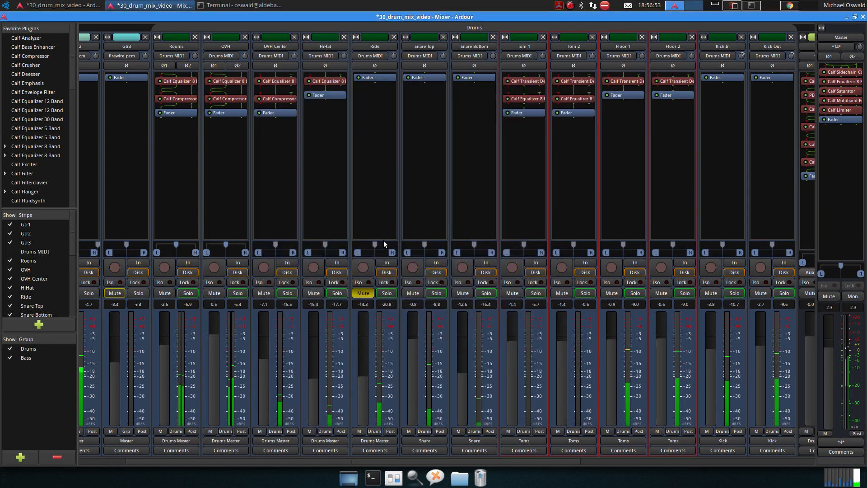
Set the OVH fader to -3.4 dB, OVH Center to -10.6 dB and Rooms to -4.2 dB.
{"action": "left_click_drag", "start_coordinate": [344, 462], "coordinate": [598, 468]}
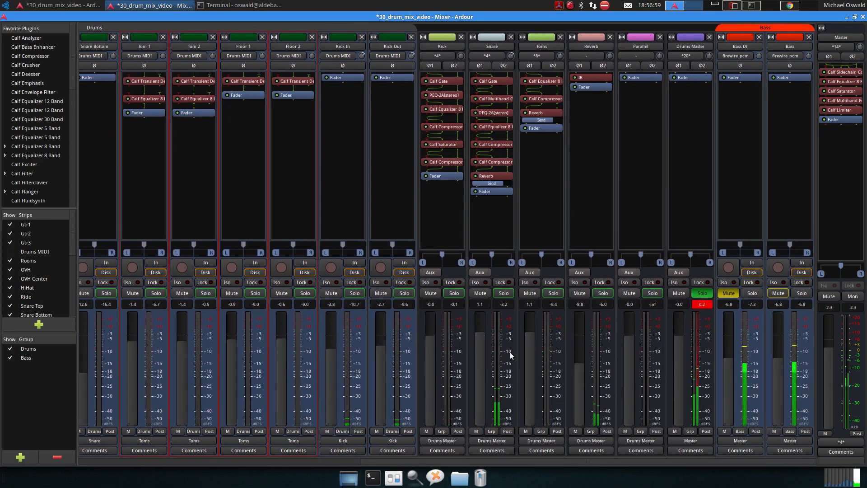
{"action": "left_click_drag", "start_coordinate": [502, 465], "coordinate": [220, 469]}
{"action": "left_click_drag", "start_coordinate": [294, 344], "coordinate": [339, 385]}
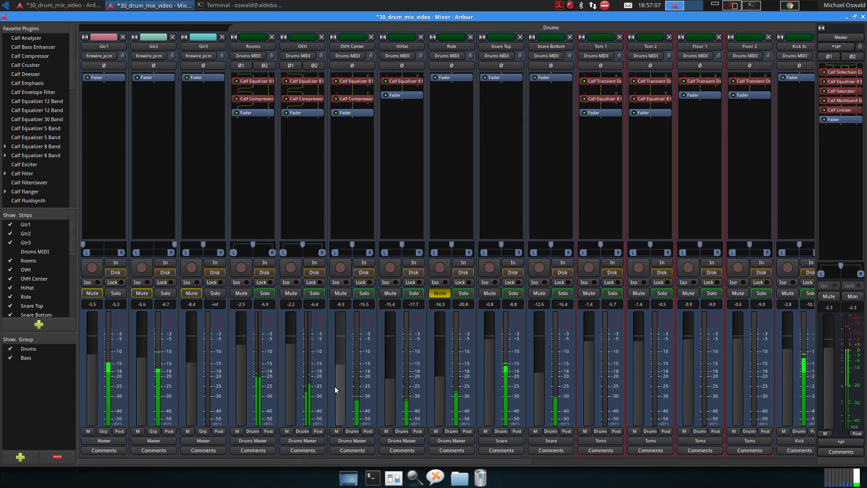
{"action": "left_click_drag", "start_coordinate": [289, 374], "coordinate": [291, 380]}
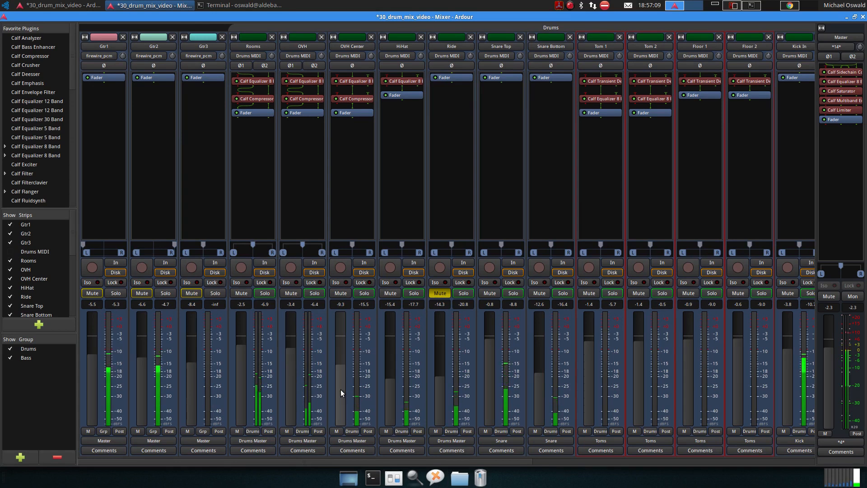
{"action": "left_click_drag", "start_coordinate": [340, 389], "coordinate": [340, 392]}
{"action": "left_click_drag", "start_coordinate": [240, 369], "coordinate": [239, 375]}
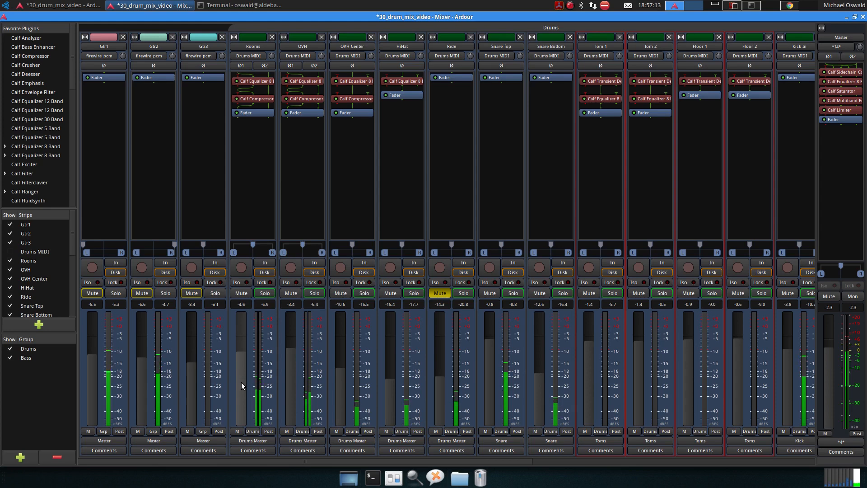
{"action": "left_click_drag", "start_coordinate": [241, 382], "coordinate": [242, 380]}
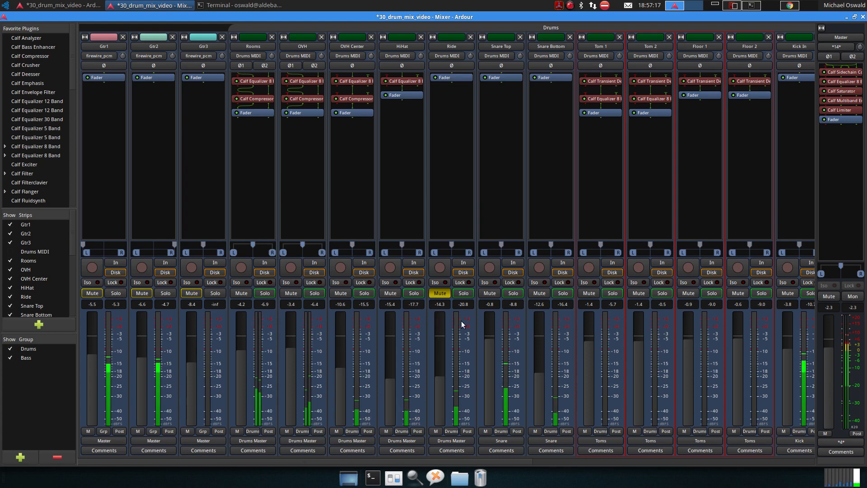
Reset the Drums Master peak indicator and insert a Calf Compressor on the Parallel bus.
{"action": "scroll", "coordinate": [462, 319], "scroll_direction": "down", "scroll_amount": 9}
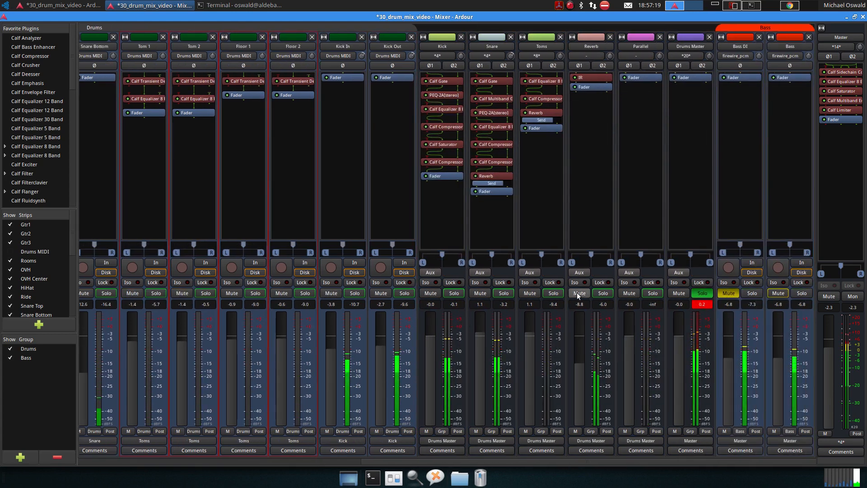
{"action": "left_click", "coordinate": [701, 304]}
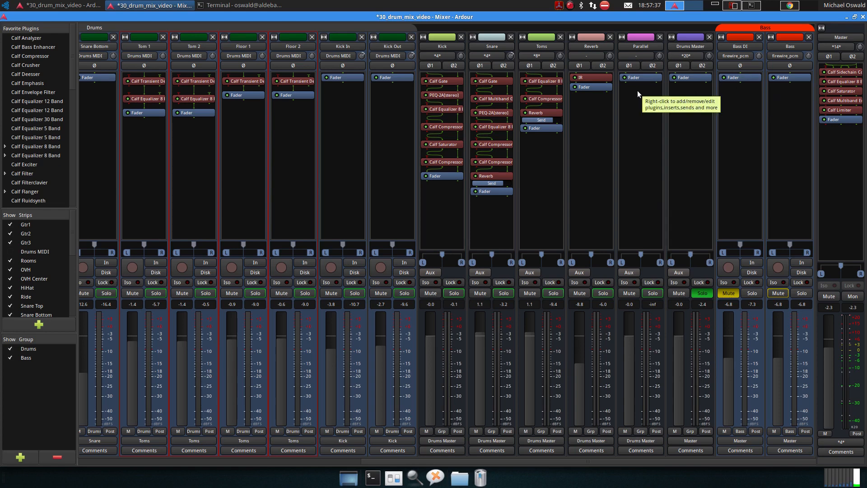
{"action": "right_click", "coordinate": [642, 72]}
{"action": "mouse_move", "coordinate": [677, 78]}
{"action": "mouse_move", "coordinate": [750, 76]}
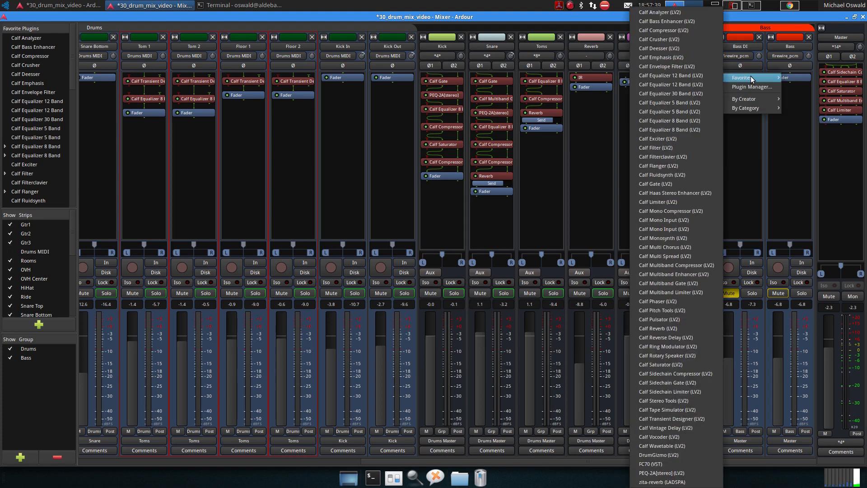
{"action": "left_click", "coordinate": [684, 29]}
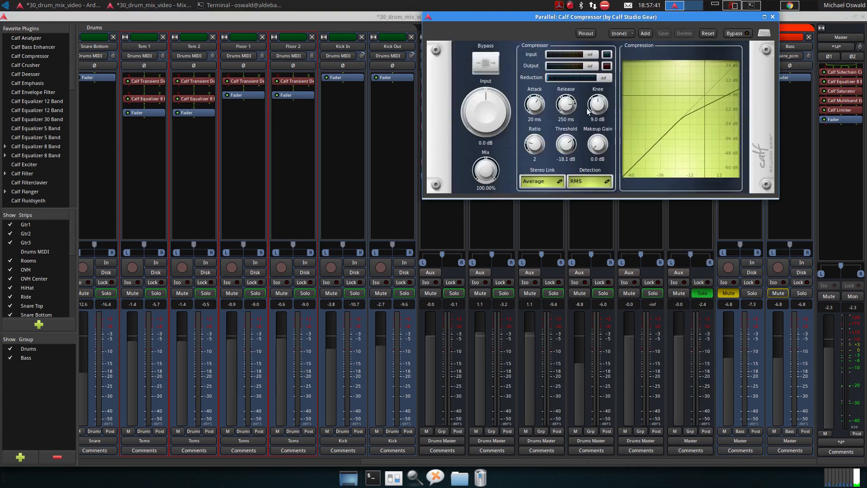
Set the Parallel compressor to Peak detection, 0.01 ms attack, 205.648 ms release, infinite ratio and -25.8 dB threshold.
{"action": "left_click_drag", "start_coordinate": [582, 22], "coordinate": [440, 163]}
{"action": "left_click", "coordinate": [447, 321]}
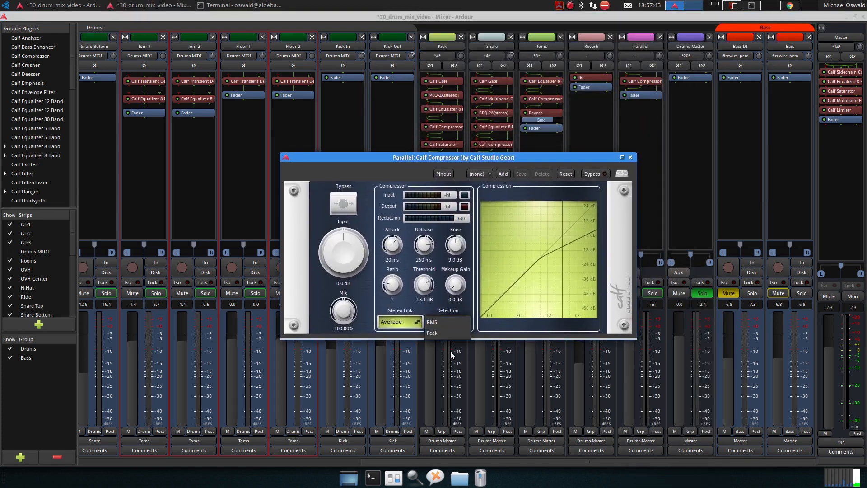
{"action": "left_click", "coordinate": [449, 337]}
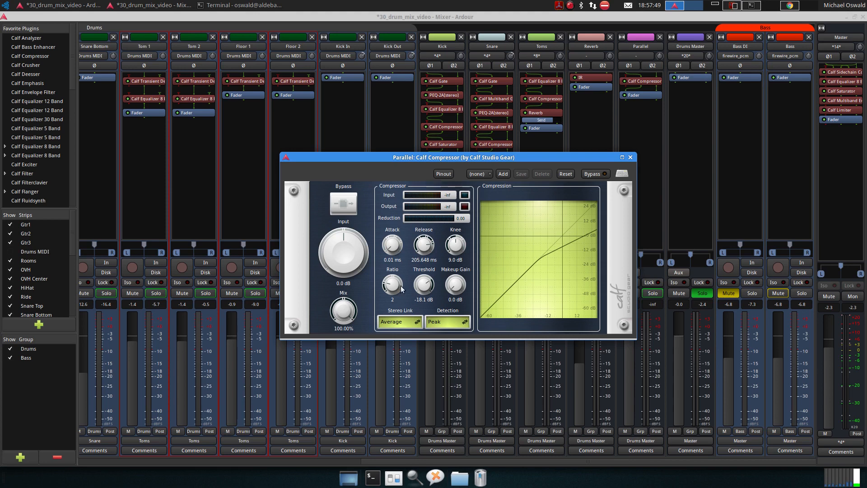
{"action": "left_click_drag", "start_coordinate": [390, 289], "coordinate": [406, 226]}
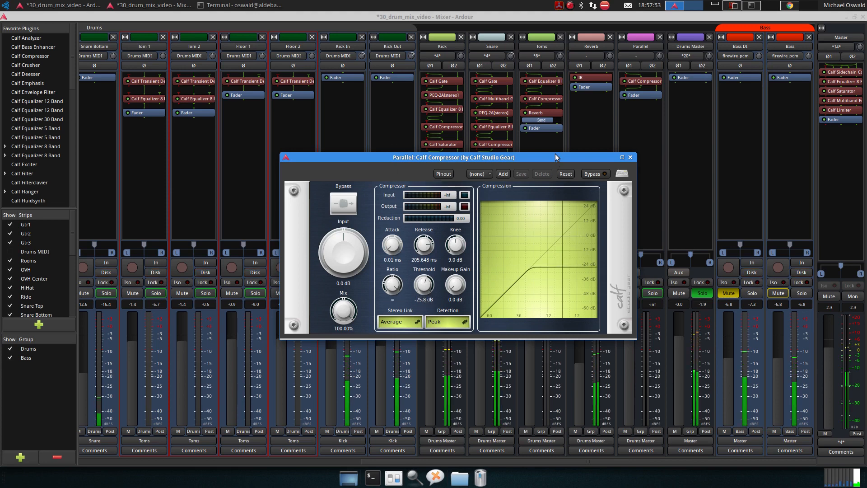
{"action": "left_click_drag", "start_coordinate": [556, 157], "coordinate": [338, 187]}
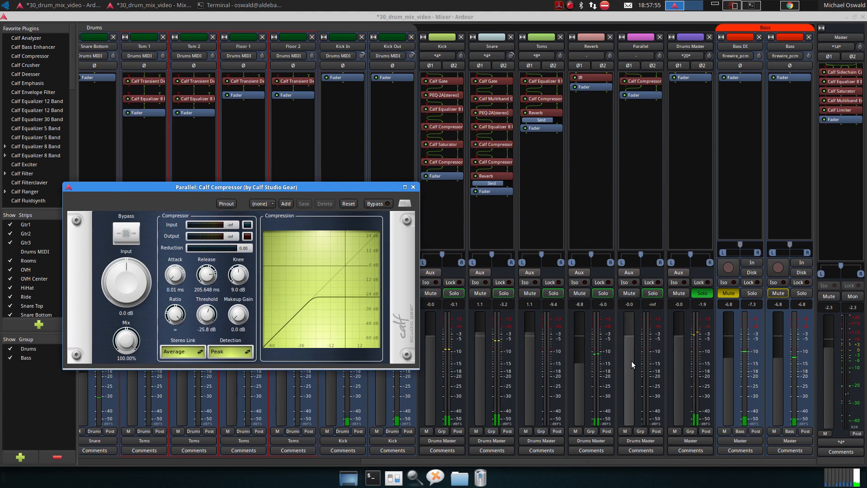
Add a post-fader aux send from Kick to Parallel, raise its level and close the compressor window.
{"action": "right_click", "coordinate": [443, 194]}
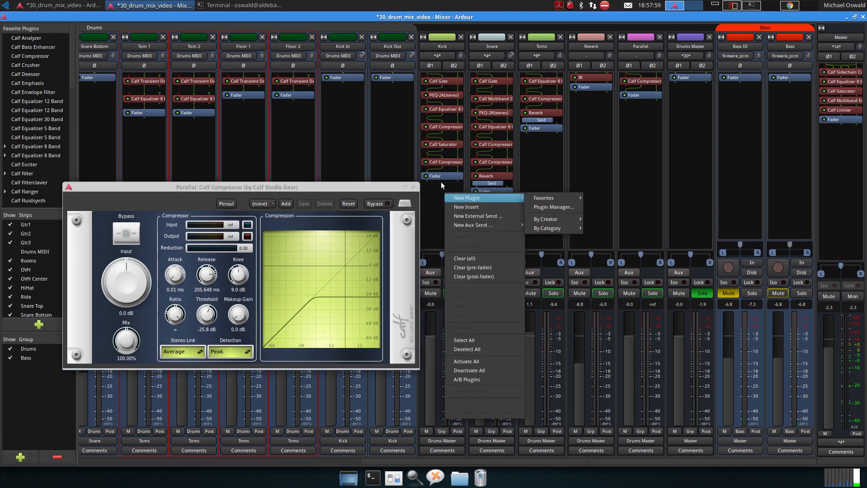
{"action": "left_click", "coordinate": [434, 207]}
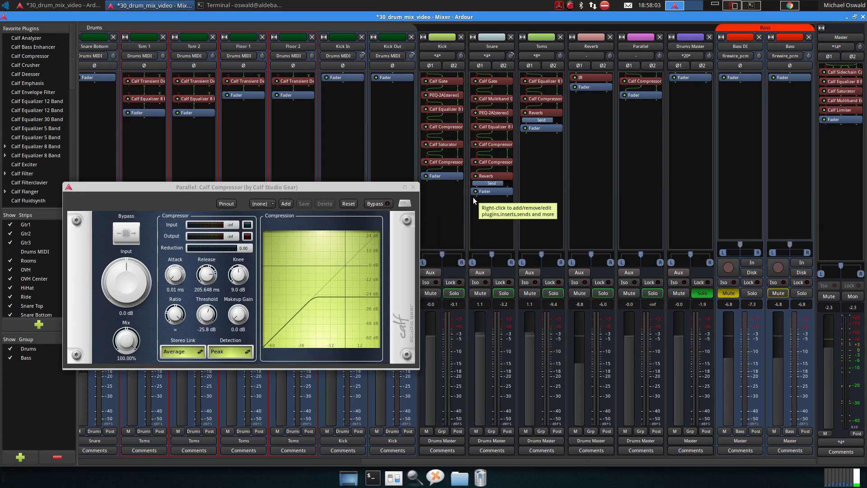
{"action": "right_click", "coordinate": [434, 192]}
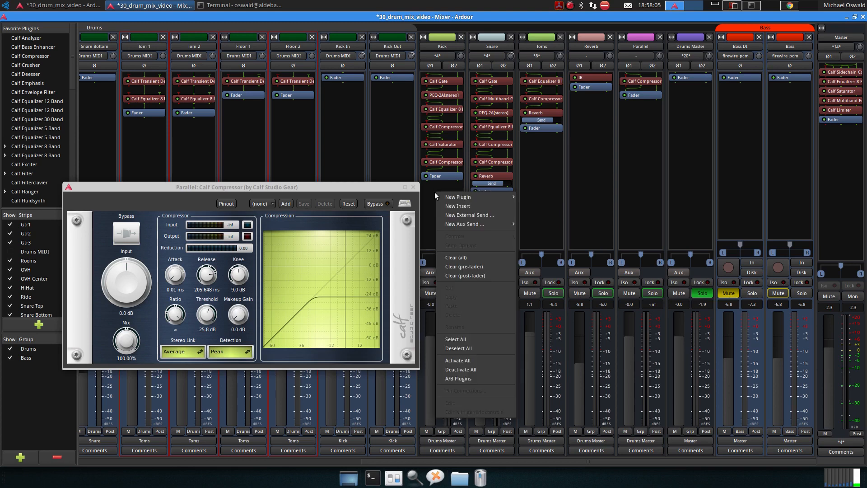
{"action": "mouse_move", "coordinate": [465, 226]}
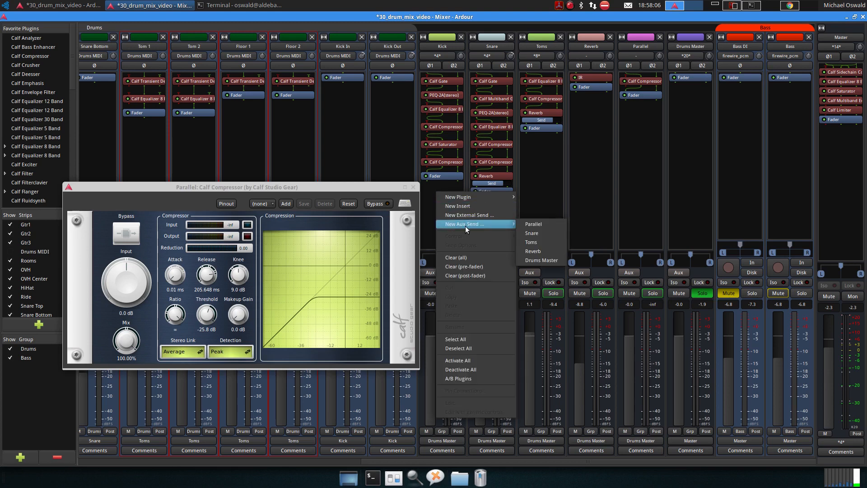
{"action": "left_click", "coordinate": [529, 226]}
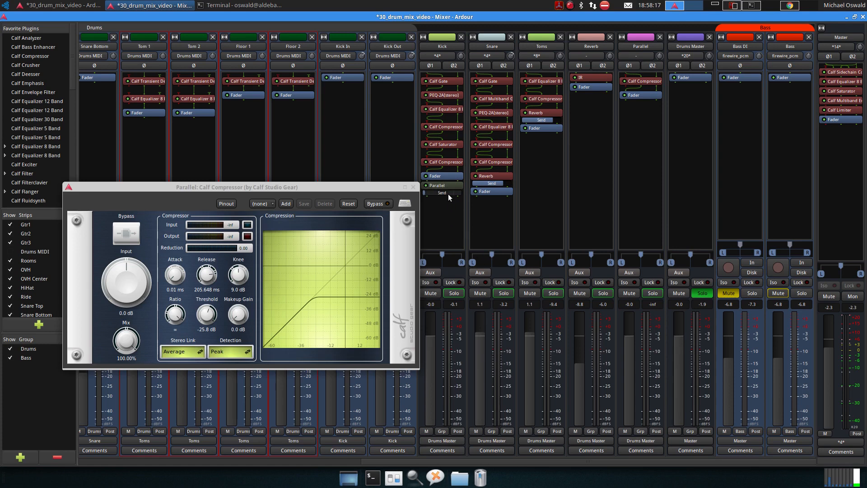
{"action": "mouse_move", "coordinate": [446, 194]}
{"action": "double_click", "coordinate": [445, 194]}
{"action": "left_click", "coordinate": [597, 316]}
{"action": "left_click", "coordinate": [413, 187]}
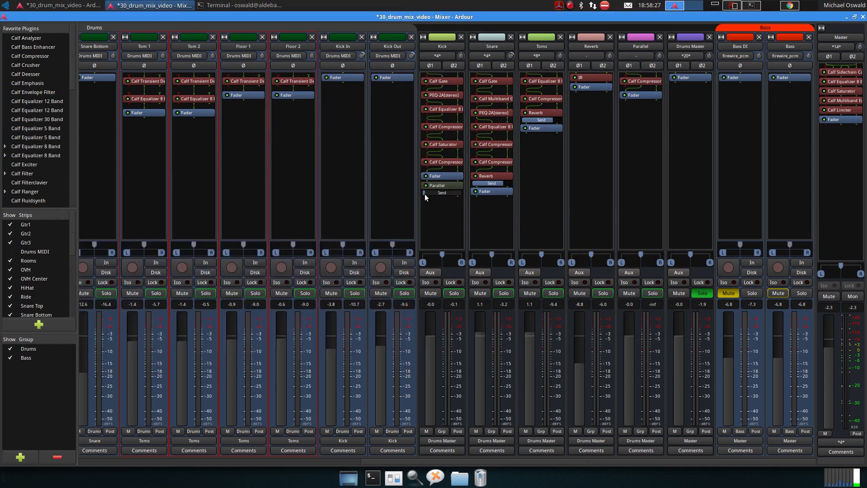
{"action": "mouse_move", "coordinate": [440, 195]}
Add a post-fader aux send from Snare to Parallel and raise its level.
{"action": "right_click", "coordinate": [488, 212]}
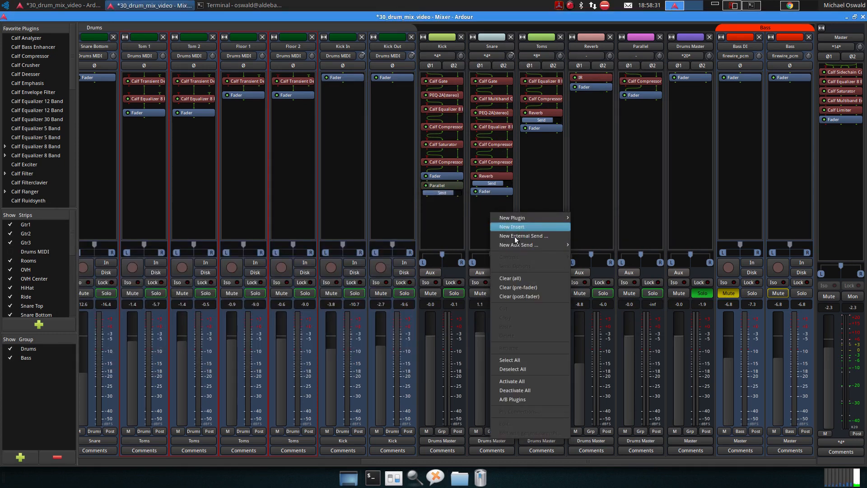
{"action": "mouse_move", "coordinate": [528, 246]}
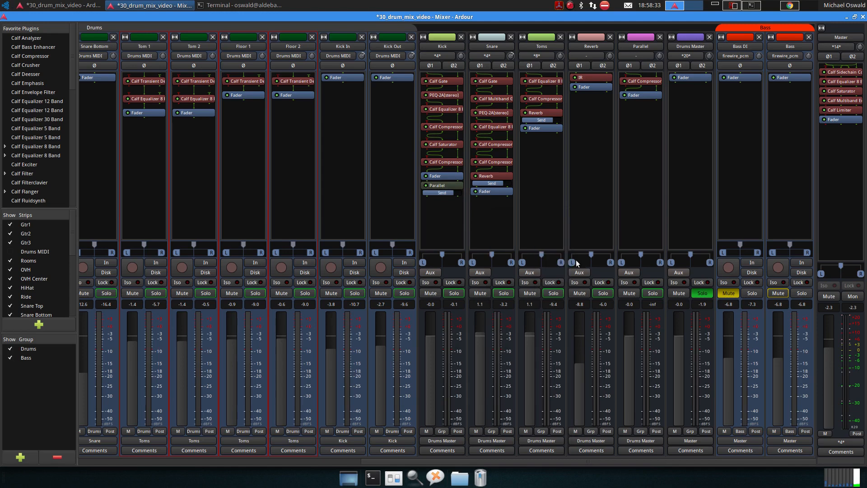
{"action": "left_click", "coordinate": [587, 264]}
{"action": "mouse_move", "coordinate": [499, 211]}
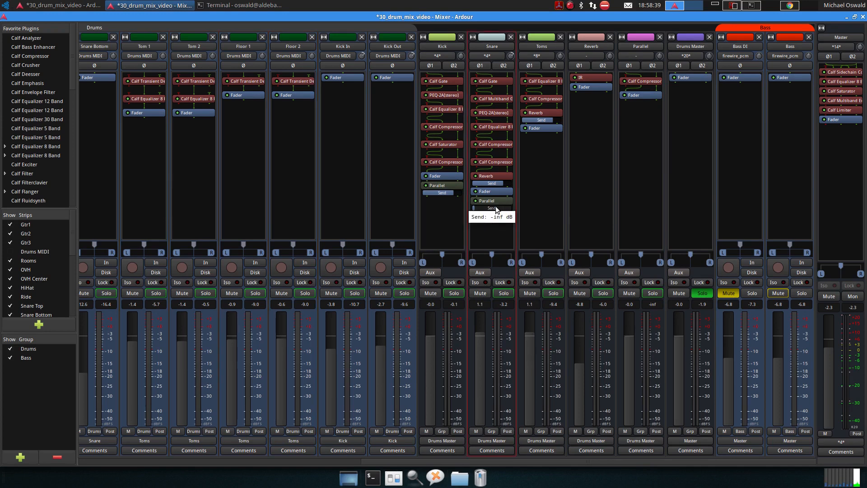
{"action": "left_click_drag", "start_coordinate": [477, 206], "coordinate": [502, 208]}
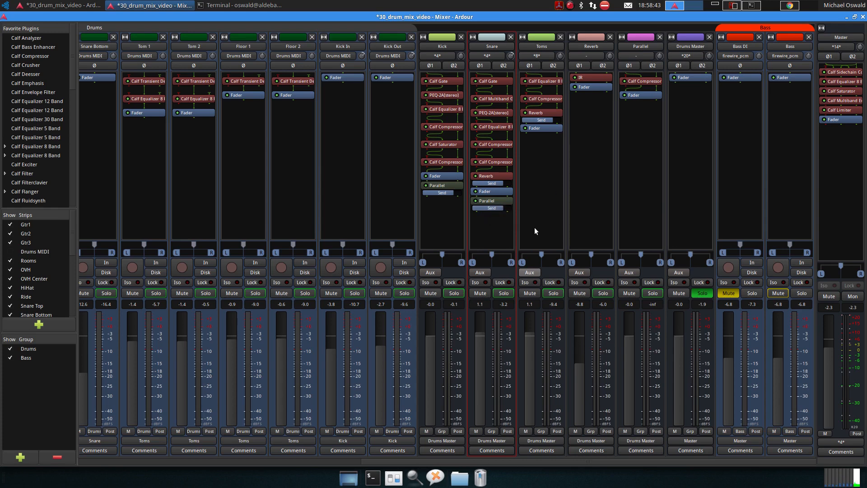
Add a post-fader aux send from Toms to Parallel and raise its level.
{"action": "right_click", "coordinate": [546, 174]}
{"action": "mouse_move", "coordinate": [546, 175]}
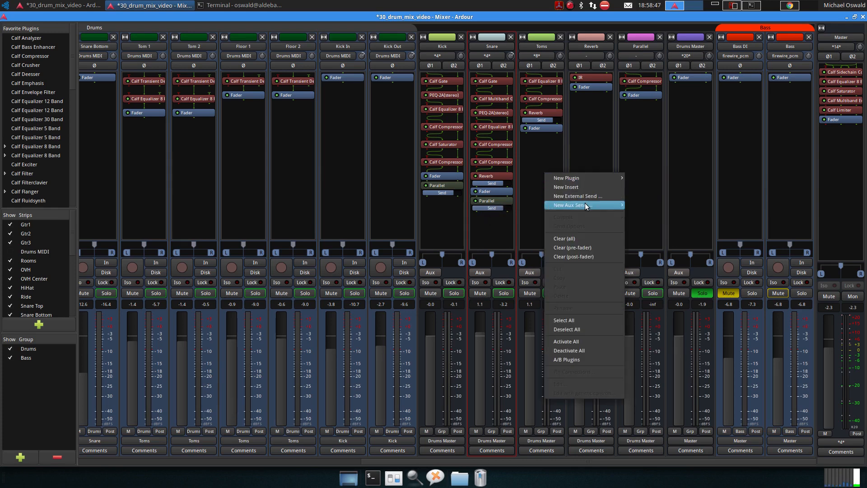
{"action": "mouse_move", "coordinate": [584, 202]}
{"action": "left_click", "coordinate": [646, 222]}
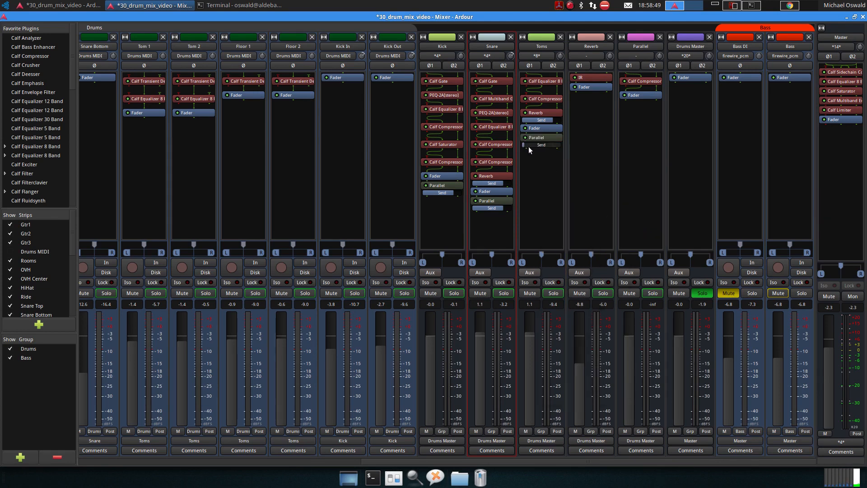
{"action": "mouse_move", "coordinate": [541, 146]}
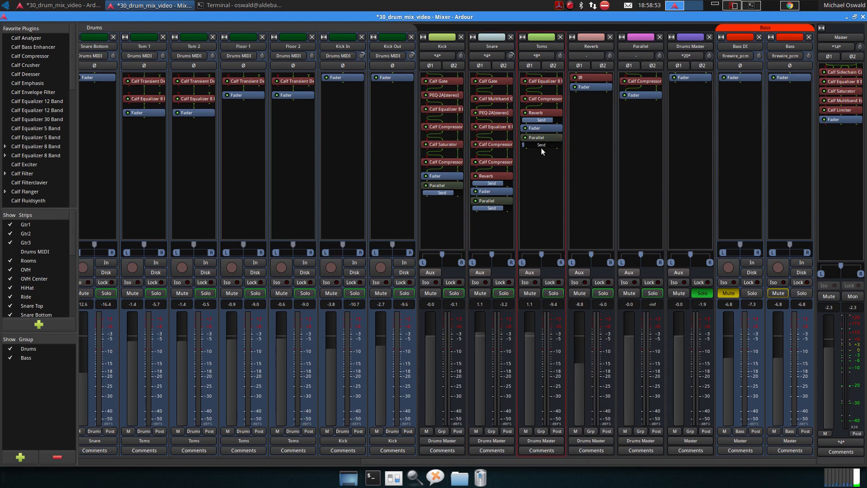
{"action": "left_click_drag", "start_coordinate": [543, 144], "coordinate": [570, 163]}
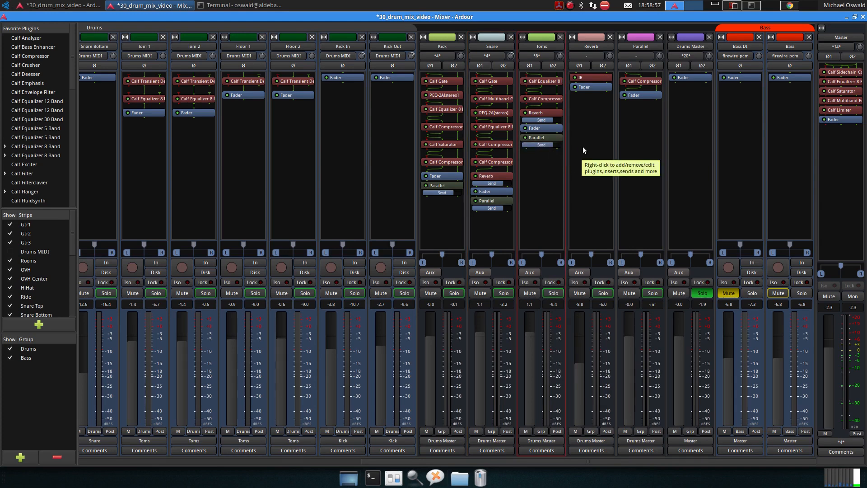
Add a post-fader aux send from the Reverb bus to Parallel and raise its level.
{"action": "right_click", "coordinate": [581, 124]}
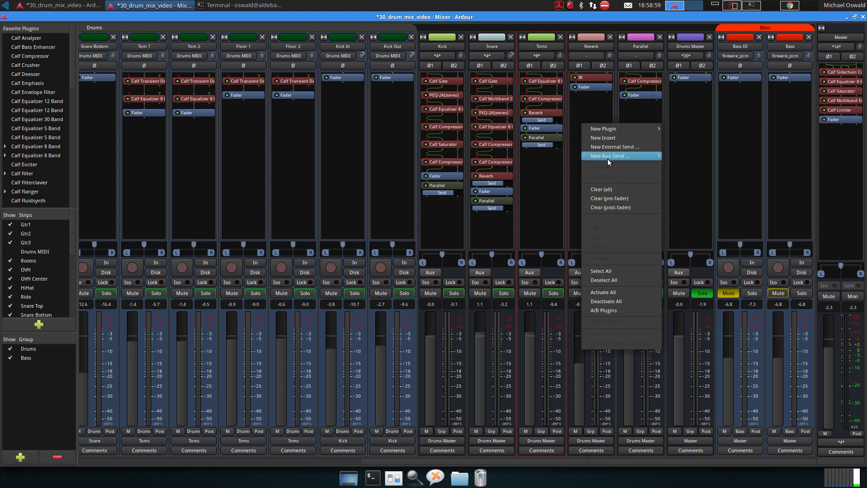
{"action": "mouse_move", "coordinate": [650, 156]}
{"action": "left_click", "coordinate": [667, 180]}
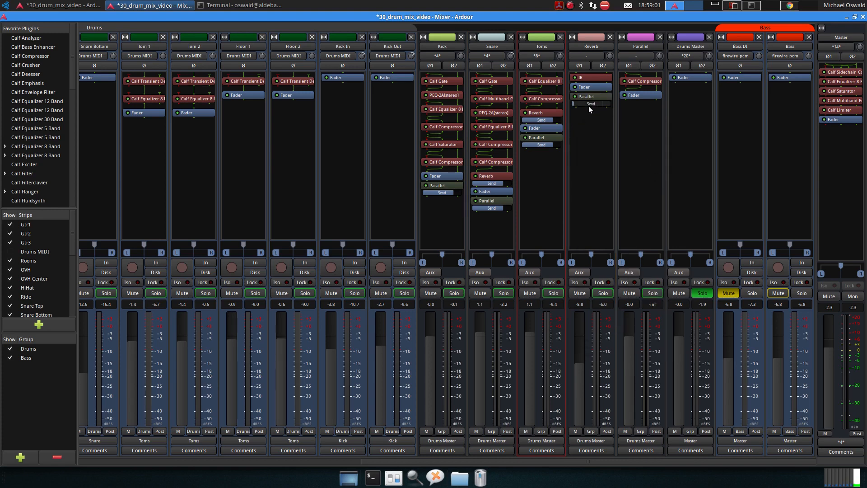
{"action": "left_click_drag", "start_coordinate": [576, 104], "coordinate": [583, 102]}
Add post-fader aux sends to Parallel on the OVH and Rooms tracks and raise both send levels.
{"action": "scroll", "coordinate": [513, 462], "scroll_direction": "left", "scroll_amount": 5}
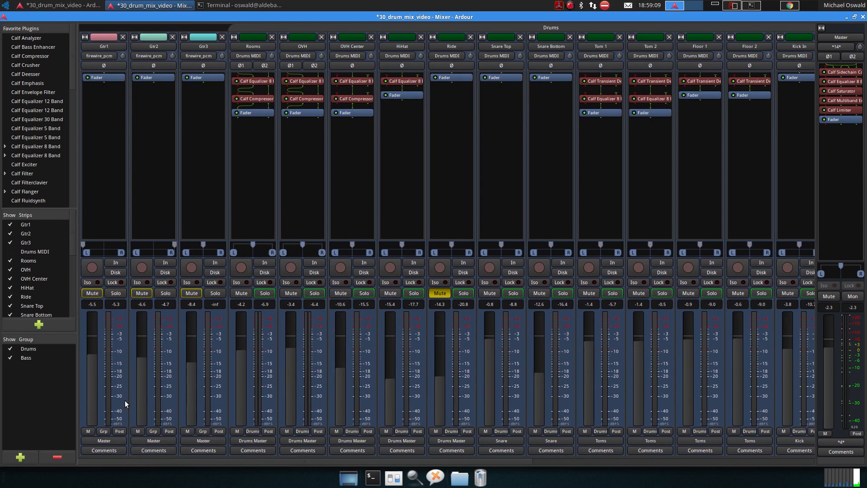
{"action": "right_click", "coordinate": [293, 150]}
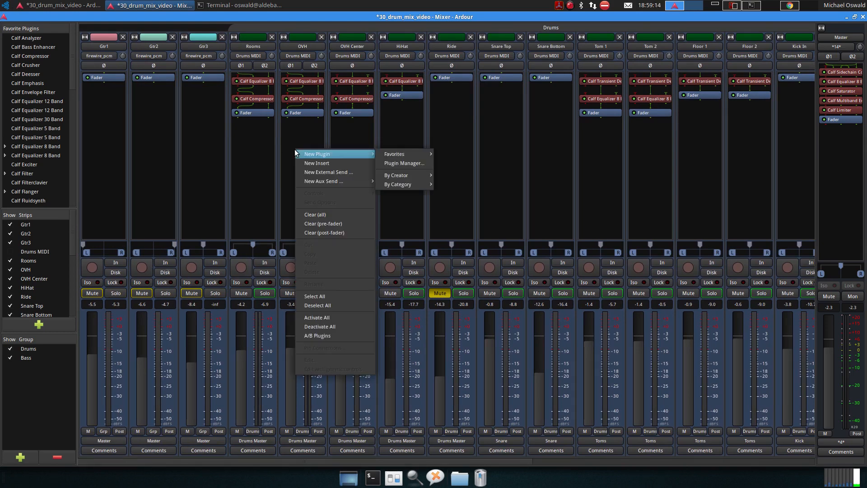
{"action": "mouse_move", "coordinate": [331, 181]}
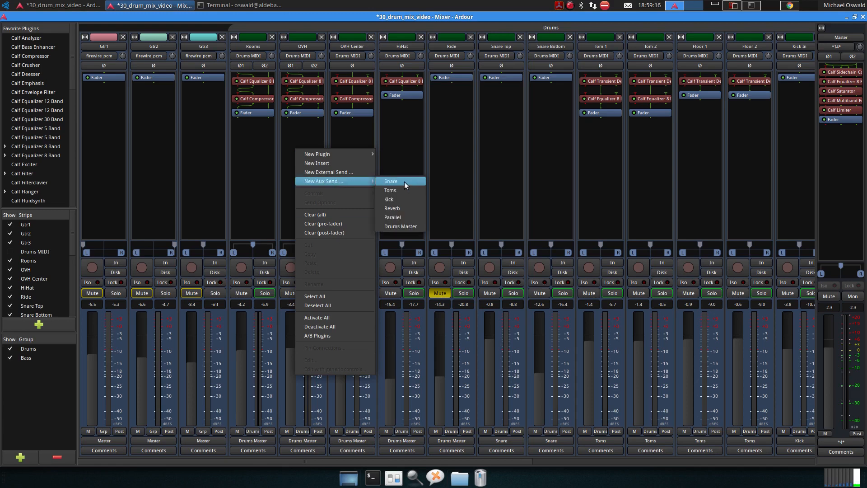
{"action": "left_click", "coordinate": [400, 215]}
{"action": "right_click", "coordinate": [251, 139]}
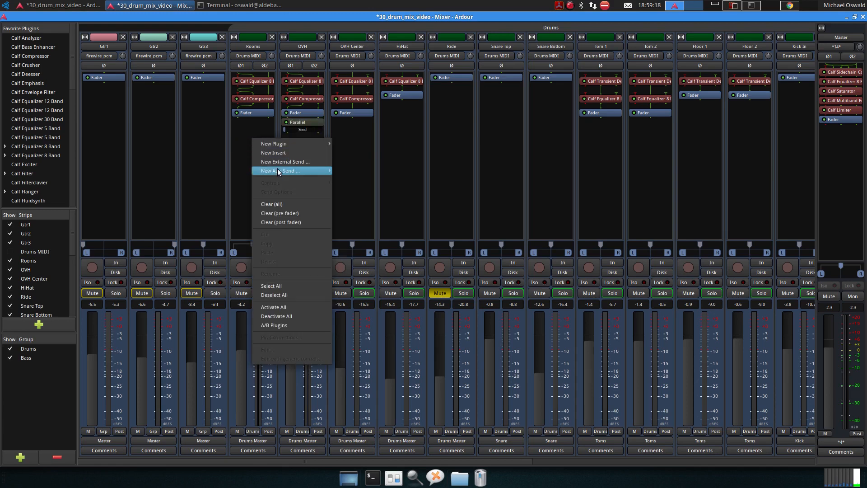
{"action": "mouse_move", "coordinate": [278, 170]}
{"action": "left_click", "coordinate": [349, 206]}
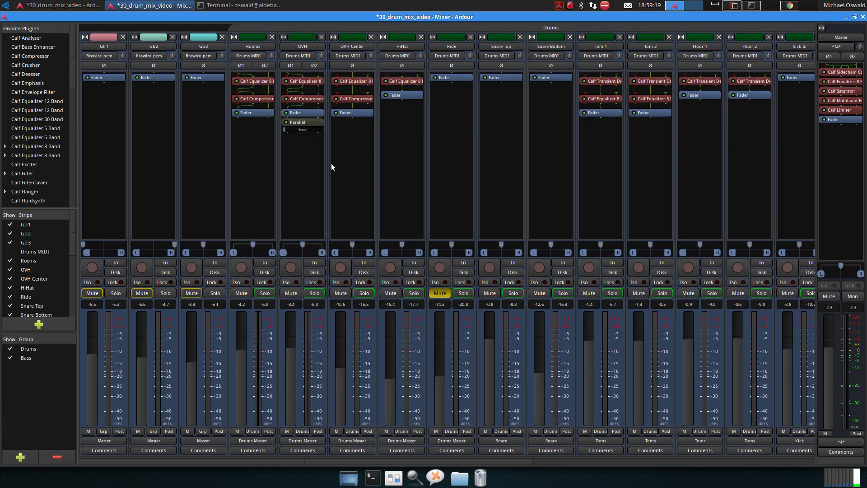
{"action": "double_click", "coordinate": [309, 130]}
{"action": "double_click", "coordinate": [256, 130]}
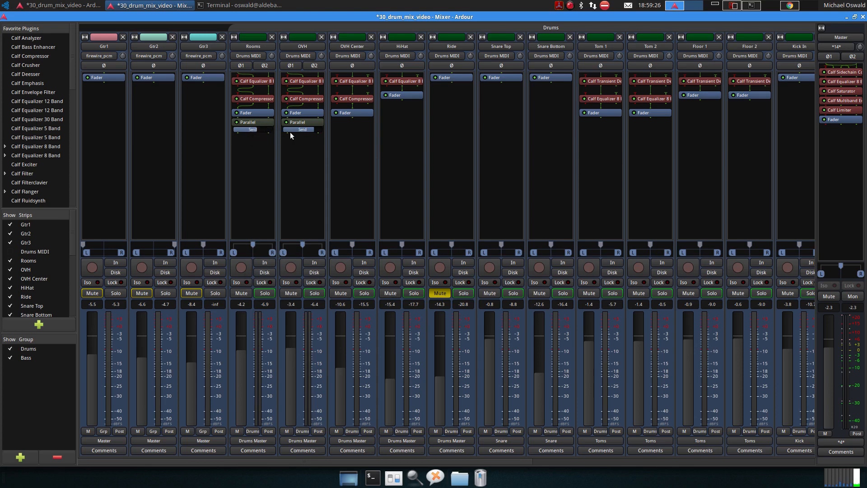
Lower the OVH track's send level to Parallel and start playback with the drum buses in view.
{"action": "left_click_drag", "start_coordinate": [310, 131], "coordinate": [307, 133]}
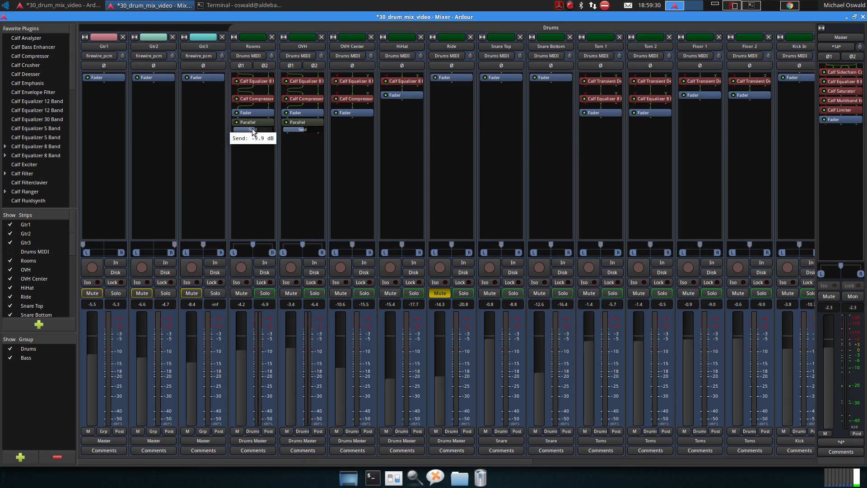
{"action": "scroll", "coordinate": [460, 163], "scroll_direction": "down", "scroll_amount": 5}
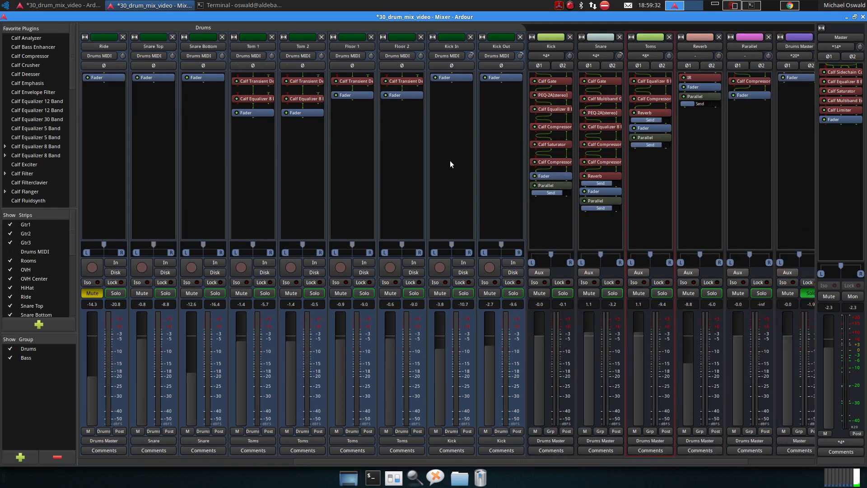
{"action": "scroll", "coordinate": [440, 165], "scroll_direction": "down", "scroll_amount": 2}
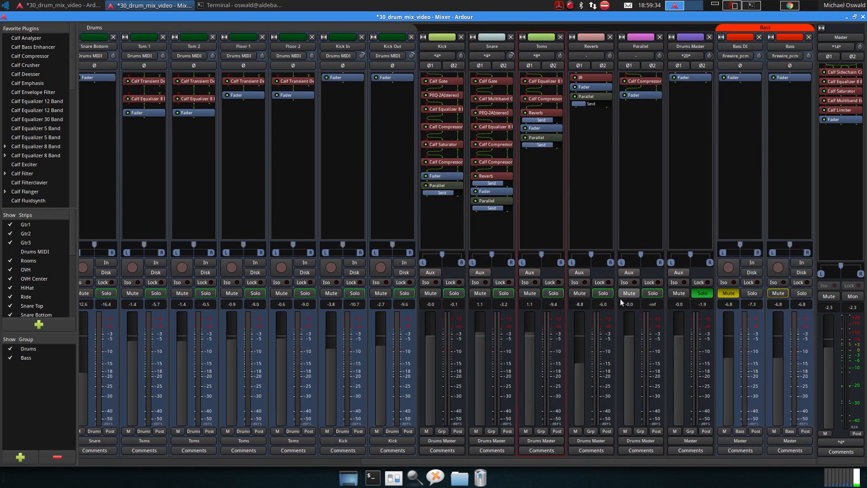
{"action": "key", "text": "space"}
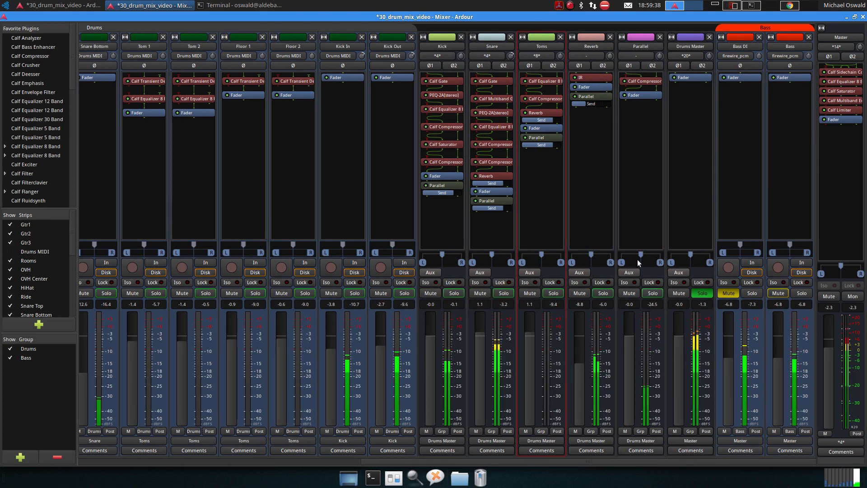
Set the Parallel bus compressor's knee to 0 dB and its threshold to -26 dB.
{"action": "double_click", "coordinate": [643, 82]}
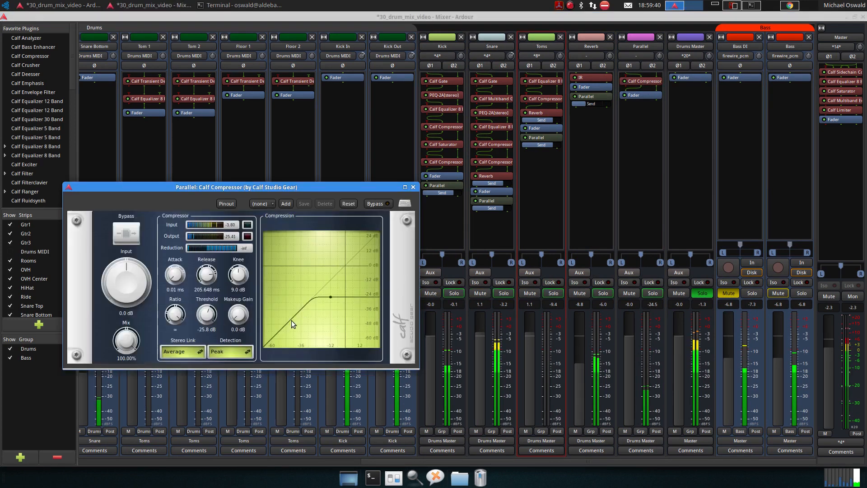
{"action": "left_click_drag", "start_coordinate": [238, 274], "coordinate": [190, 385]}
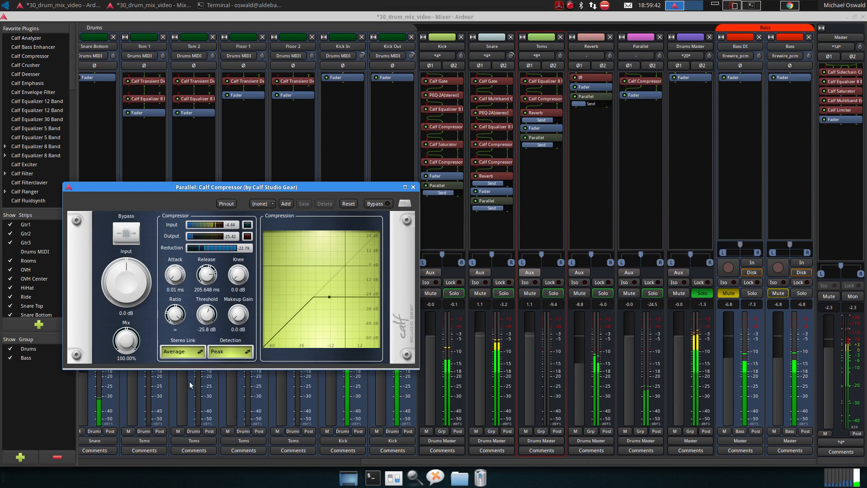
{"action": "scroll", "coordinate": [206, 316], "scroll_direction": "down", "scroll_amount": 1}
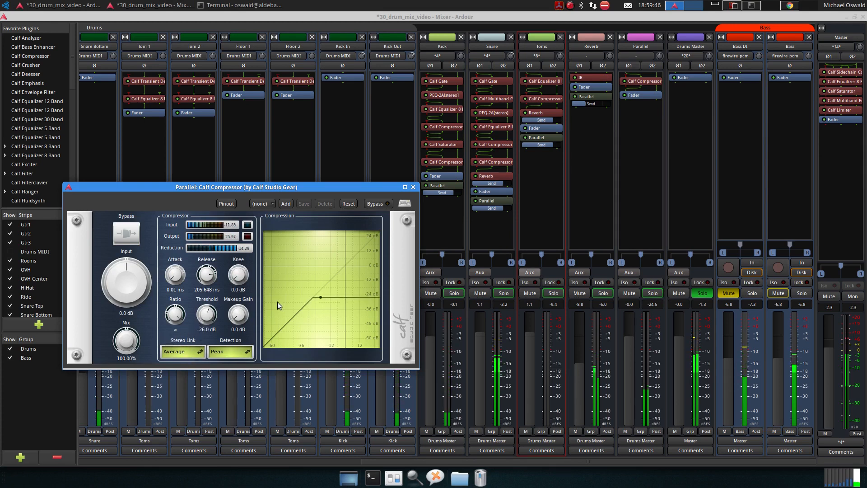
{"action": "left_click", "coordinate": [413, 187]}
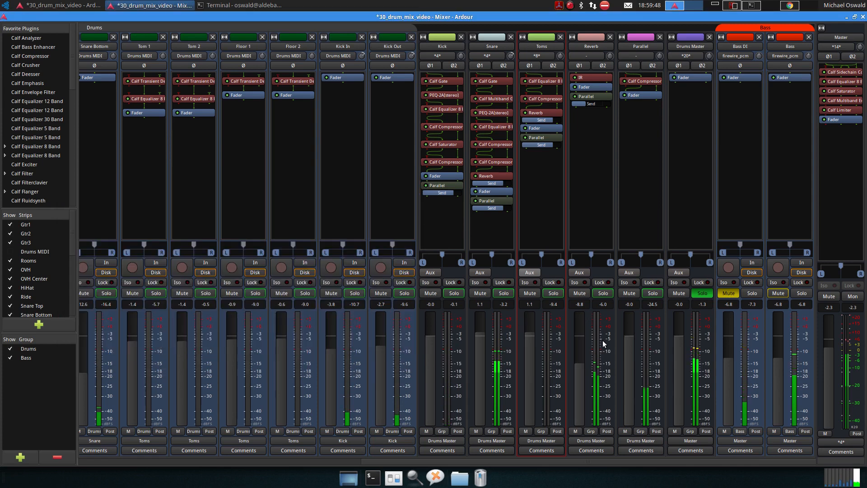
Audition the parallel blend by moving the Parallel fader from fully down to 6.0 dB and back down to -70.6 dB.
{"action": "left_click_drag", "start_coordinate": [626, 340], "coordinate": [624, 472]}
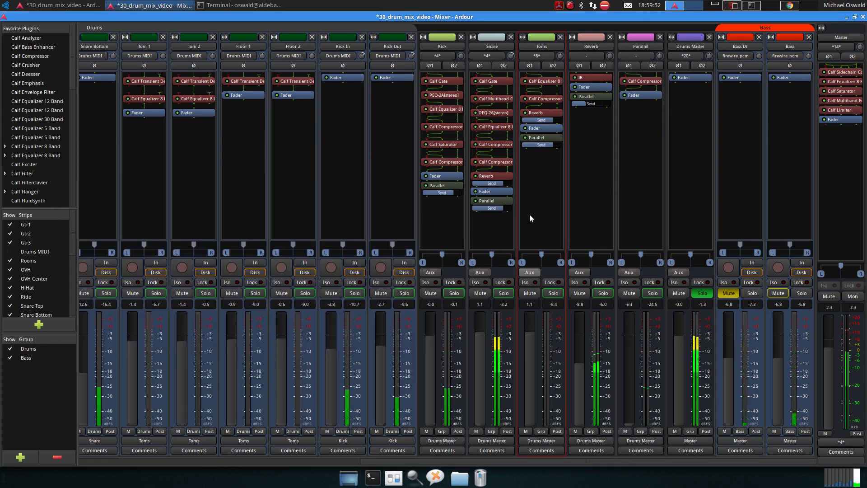
{"action": "mouse_move", "coordinate": [497, 211]}
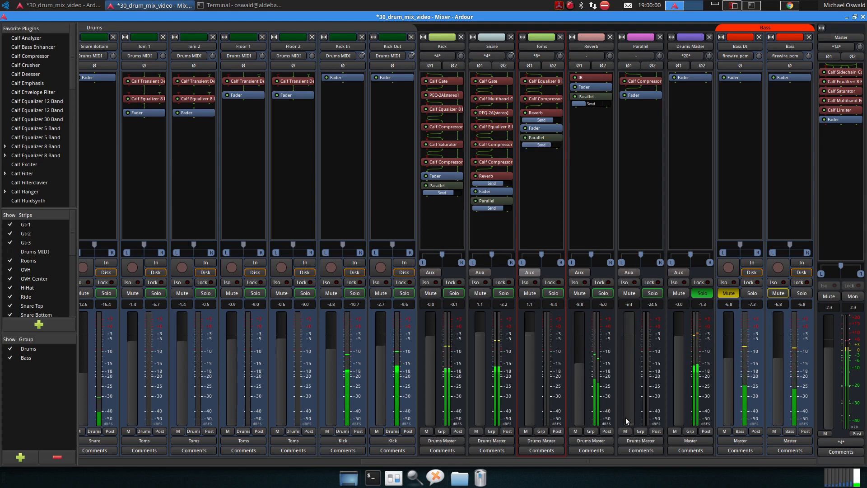
{"action": "left_click_drag", "start_coordinate": [627, 421], "coordinate": [640, 274]}
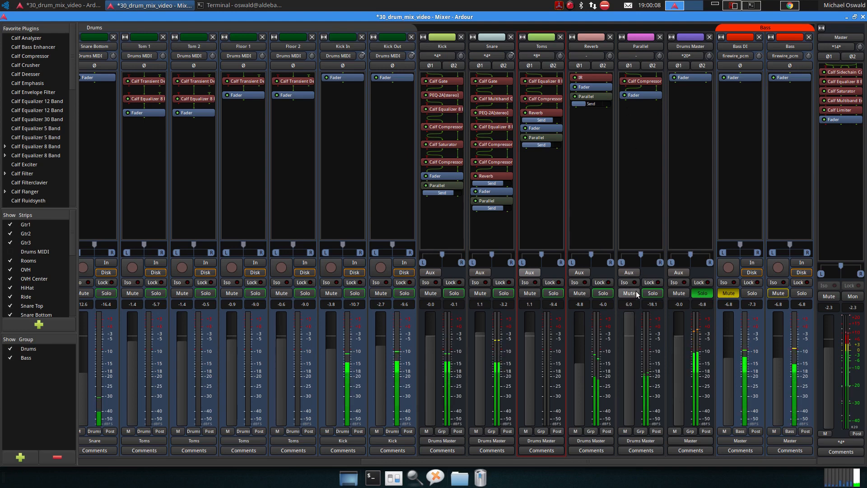
{"action": "left_click_drag", "start_coordinate": [630, 319], "coordinate": [632, 420]}
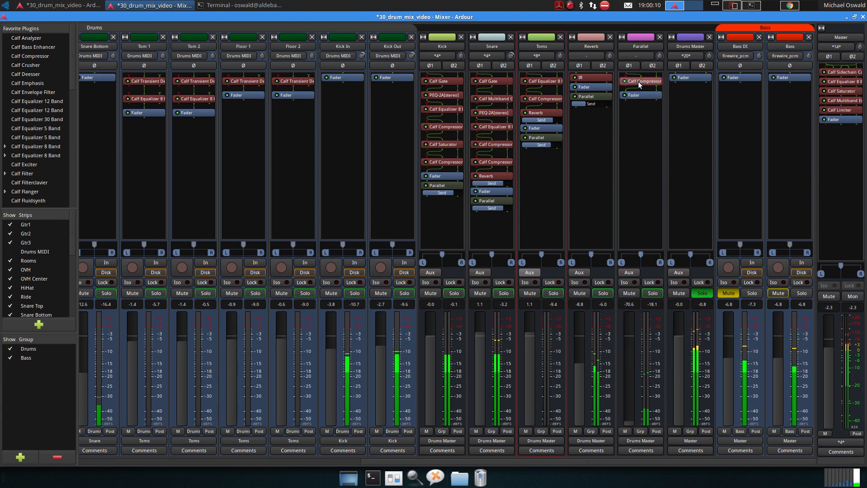
Set the Parallel compressor's makeup gain to 18.4 dB and bring the Parallel fader up into the drum mix.
{"action": "double_click", "coordinate": [637, 82]}
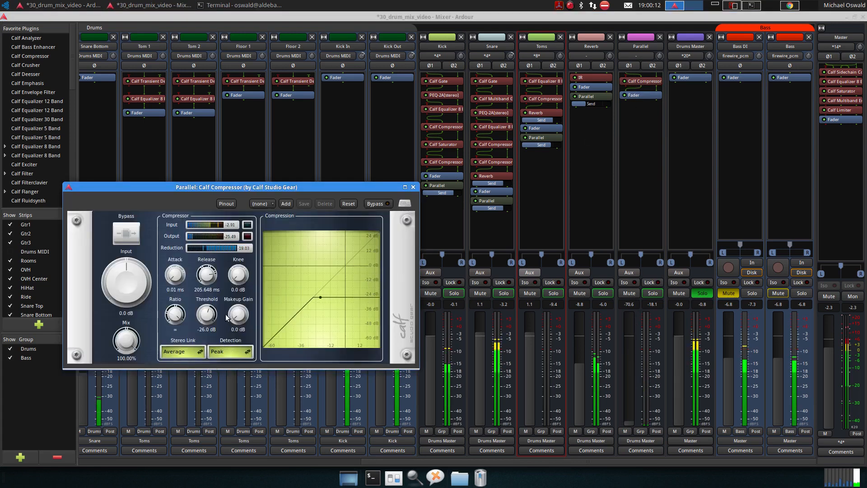
{"action": "left_click_drag", "start_coordinate": [226, 318], "coordinate": [246, 279]}
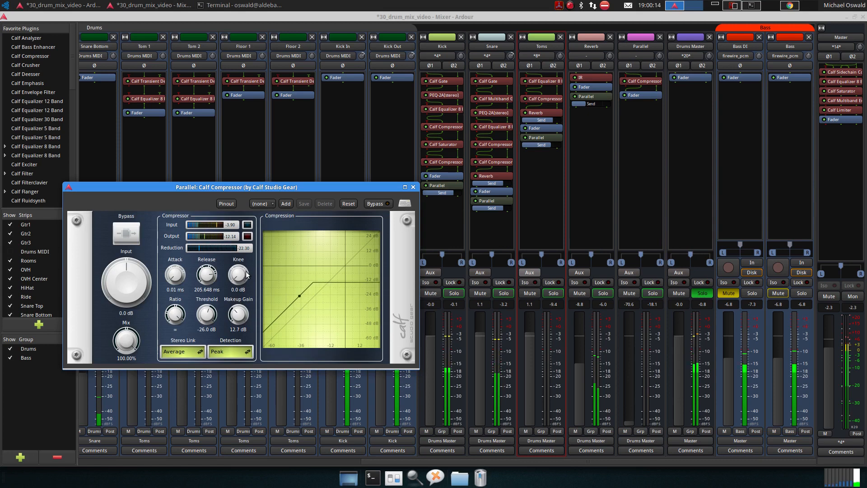
{"action": "scroll", "coordinate": [238, 315], "scroll_direction": "up", "scroll_amount": 4}
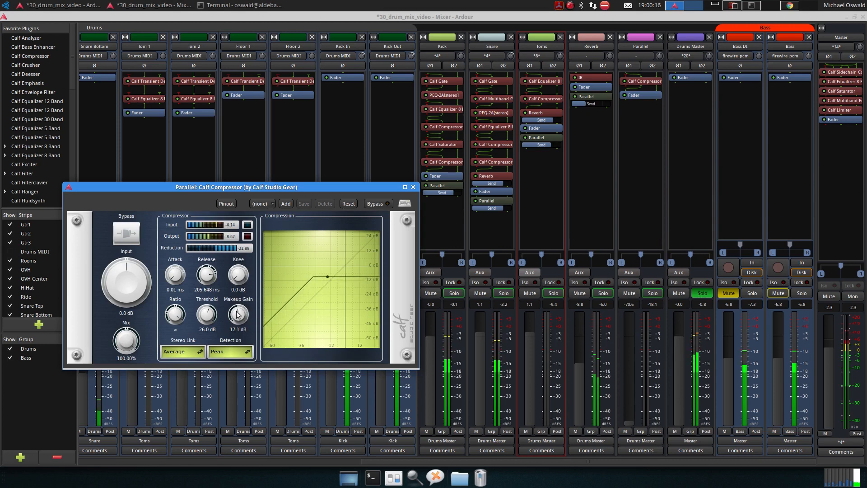
{"action": "scroll", "coordinate": [238, 315], "scroll_direction": "up", "scroll_amount": 1}
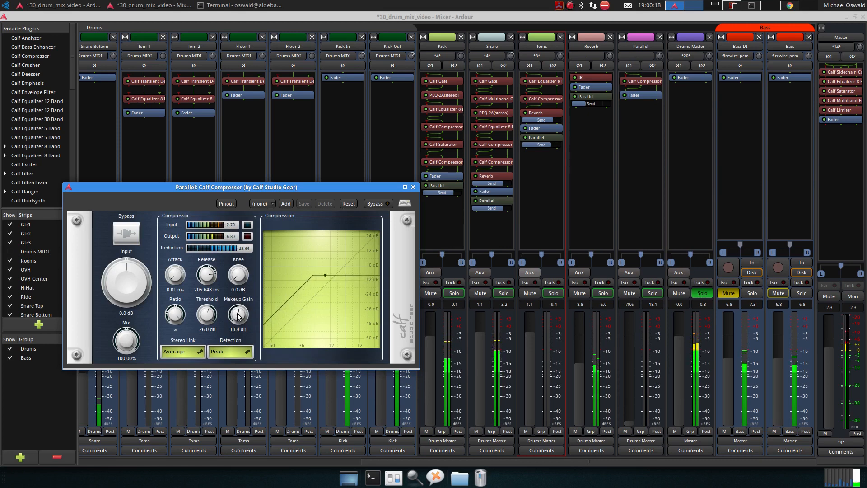
{"action": "left_click", "coordinate": [413, 187]}
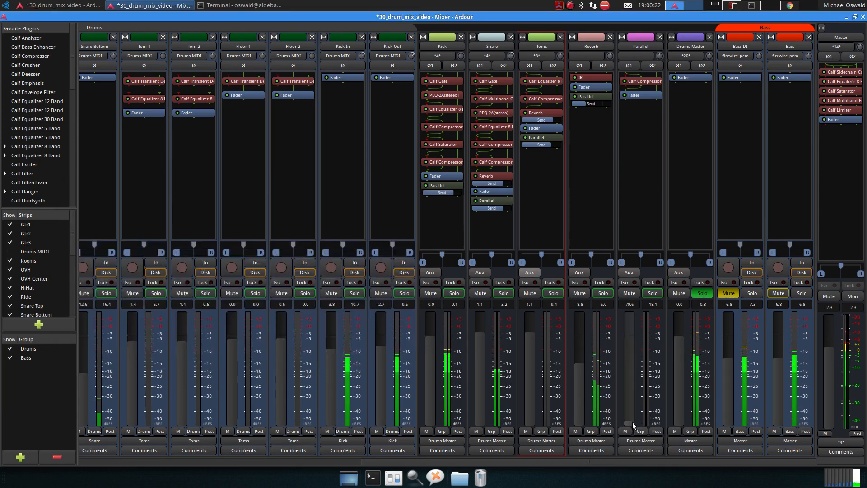
{"action": "left_click_drag", "start_coordinate": [632, 421], "coordinate": [629, 394]}
Return from the mixer to the editor and unsolo Drums Master.
{"action": "left_click", "coordinate": [863, 18]}
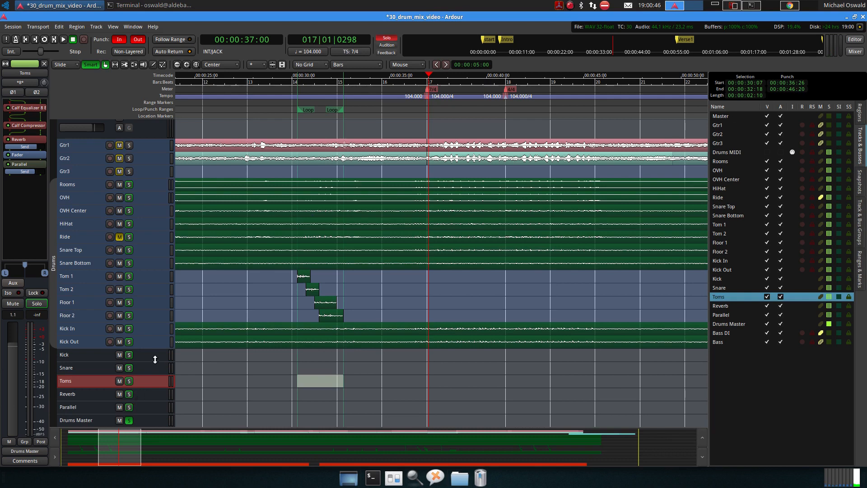
{"action": "scroll", "coordinate": [134, 401], "scroll_direction": "down", "scroll_amount": 1}
{"action": "left_click", "coordinate": [129, 401]}
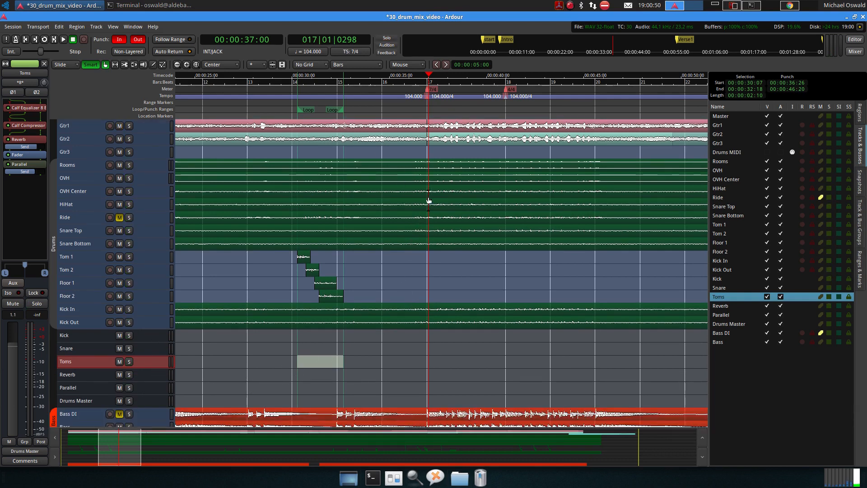
Play back the full mix from around bar 15.
{"action": "scroll", "coordinate": [428, 200], "scroll_direction": "down", "scroll_amount": 1}
{"action": "scroll", "coordinate": [429, 183], "scroll_direction": "left", "scroll_amount": 3}
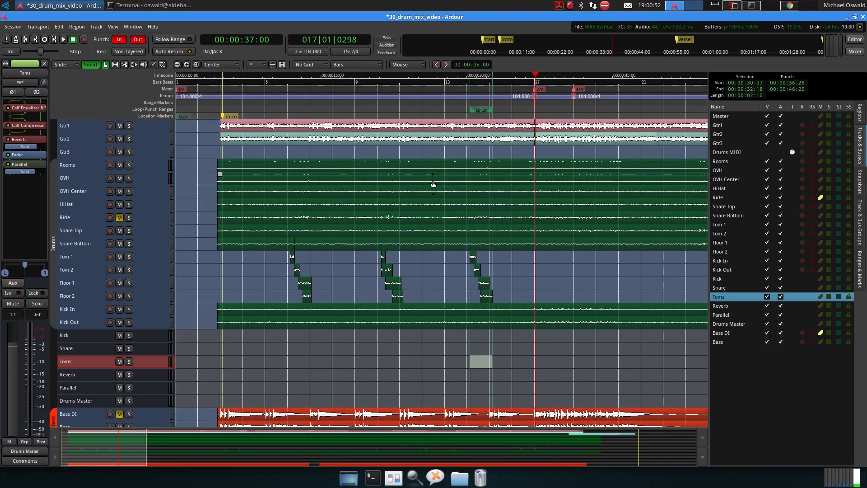
{"action": "scroll", "coordinate": [433, 182], "scroll_direction": "right", "scroll_amount": 3}
{"action": "left_click", "coordinate": [419, 84]}
{"action": "key", "text": "space"}
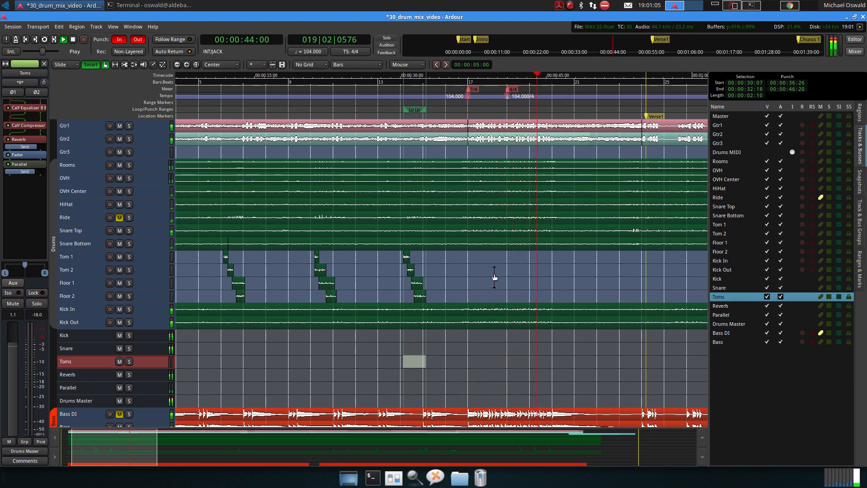
Set the Master bus sidechain compressor's threshold to -23.4 dB and its ratio to about 2.8.
{"action": "scroll", "coordinate": [119, 194], "scroll_direction": "up", "scroll_amount": 1}
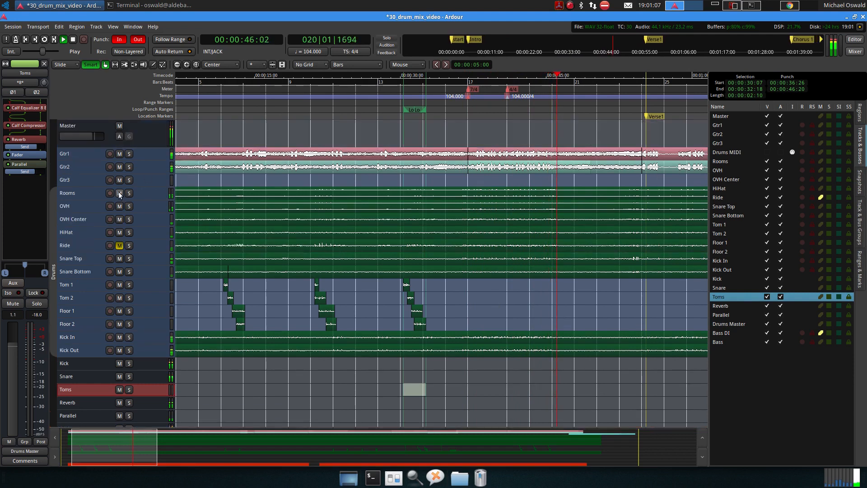
{"action": "left_click", "coordinate": [91, 131]}
{"action": "double_click", "coordinate": [25, 108]}
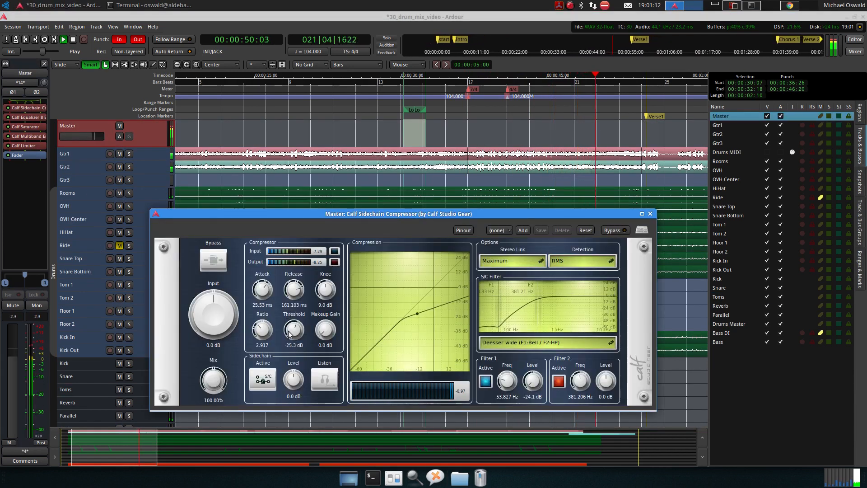
{"action": "left_click_drag", "start_coordinate": [288, 333], "coordinate": [288, 330]}
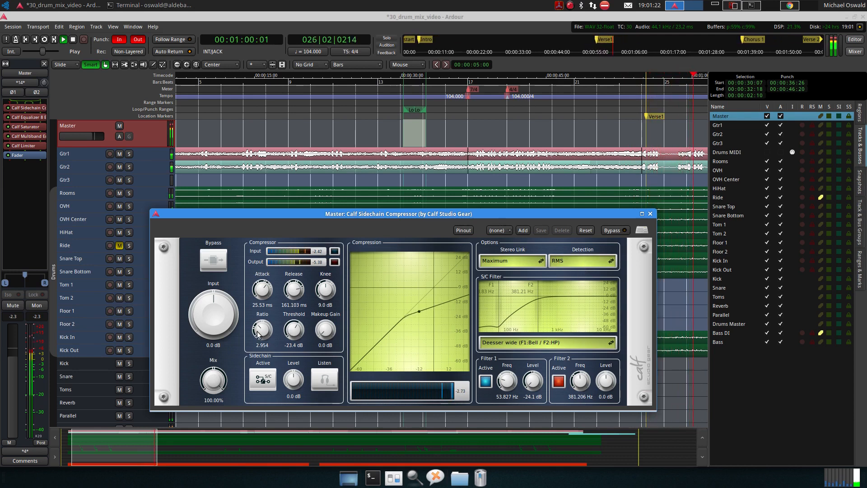
{"action": "left_click_drag", "start_coordinate": [258, 333], "coordinate": [259, 334]}
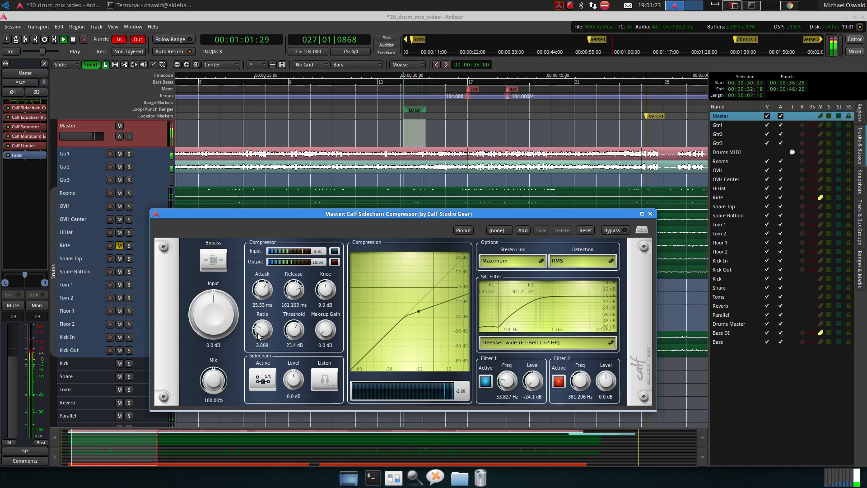
{"action": "left_click", "coordinate": [650, 214]}
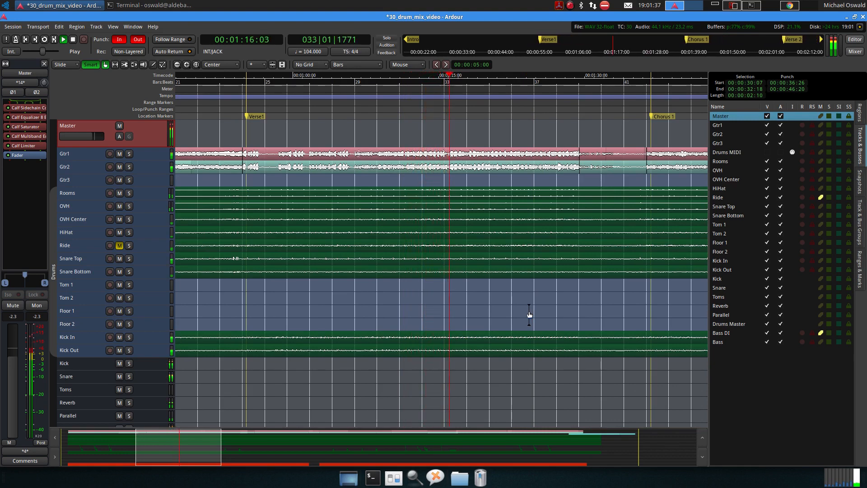
Check the Bass track in solo and raise its fader to -2.8 dB.
{"action": "scroll", "coordinate": [529, 310], "scroll_direction": "down", "scroll_amount": 5}
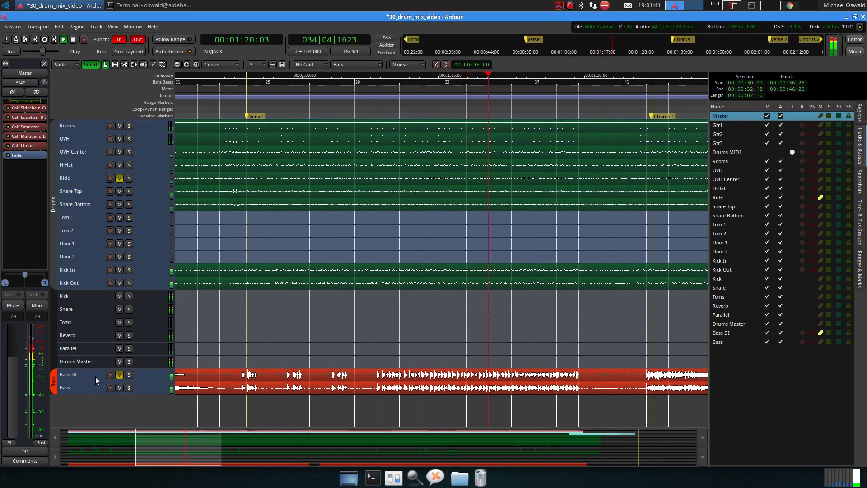
{"action": "left_click", "coordinate": [114, 390]}
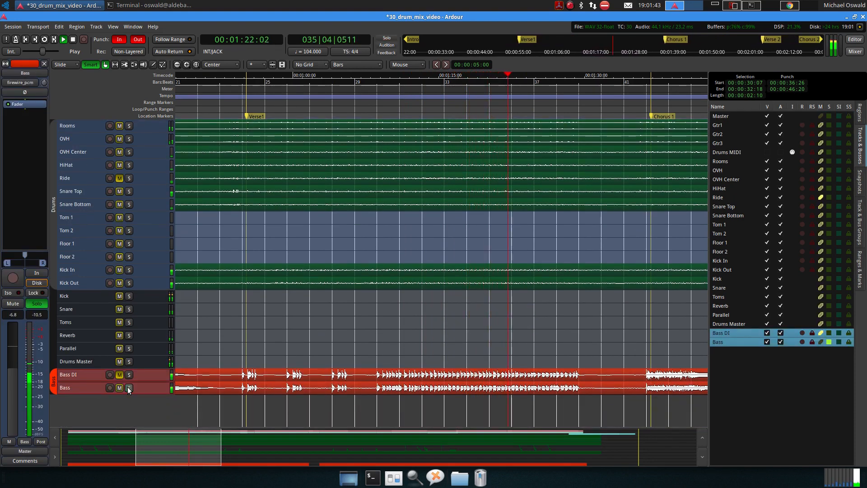
{"action": "left_click_drag", "start_coordinate": [13, 377], "coordinate": [14, 369]}
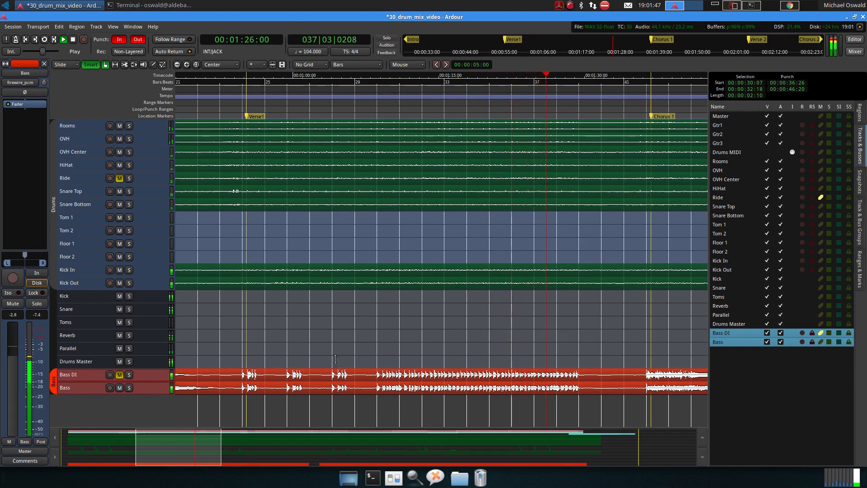
Listen through Chorus 1 and replay the passages around the floor tom hits near bars 46 and 49.
{"action": "scroll", "coordinate": [533, 297], "scroll_direction": "right", "scroll_amount": 3}
{"action": "scroll", "coordinate": [534, 300], "scroll_direction": "up", "scroll_amount": 3}
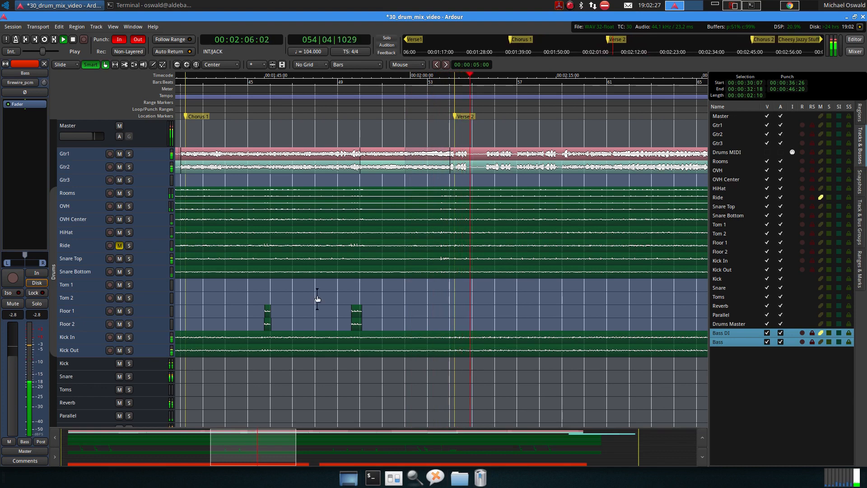
{"action": "left_click", "coordinate": [348, 84]}
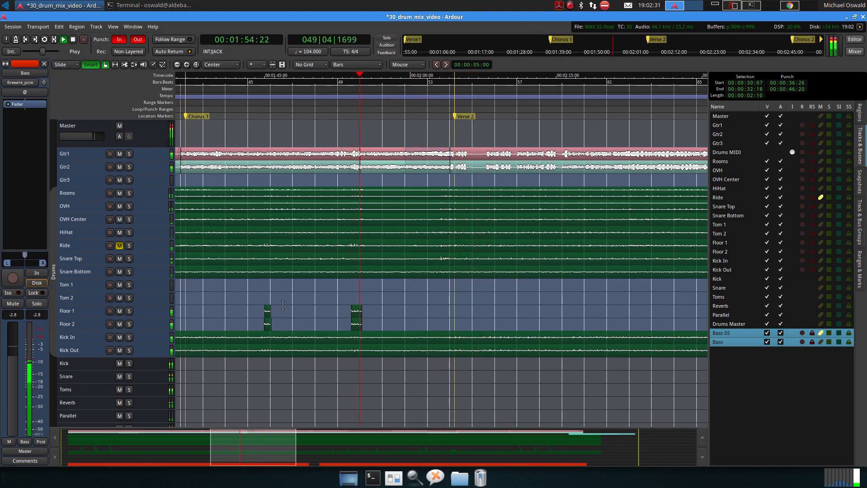
{"action": "key", "text": "space"}
{"action": "left_click", "coordinate": [283, 83]}
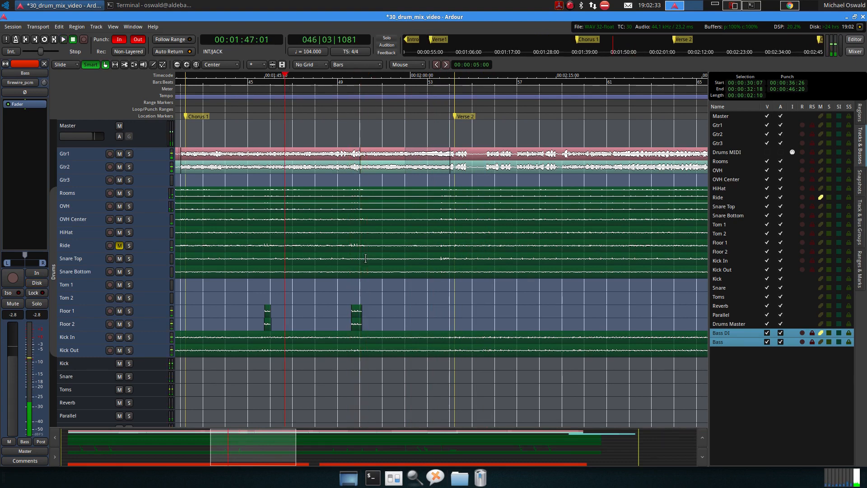
{"action": "key", "text": "space"}
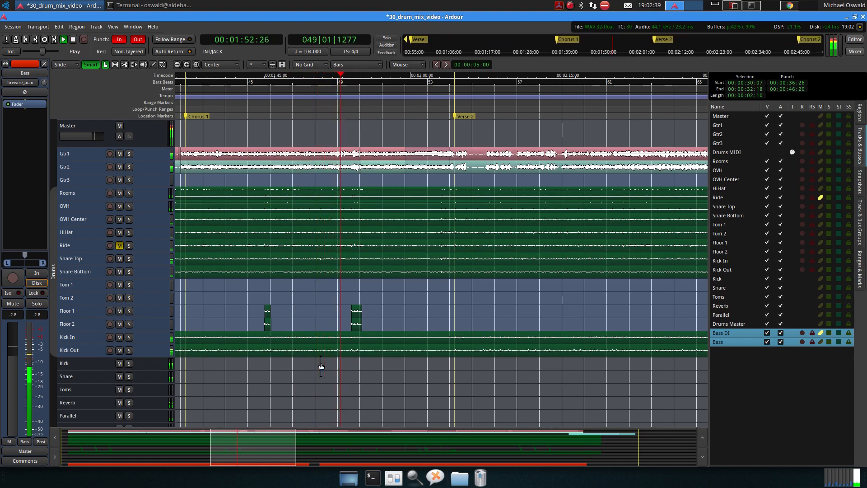
{"action": "key", "text": "space"}
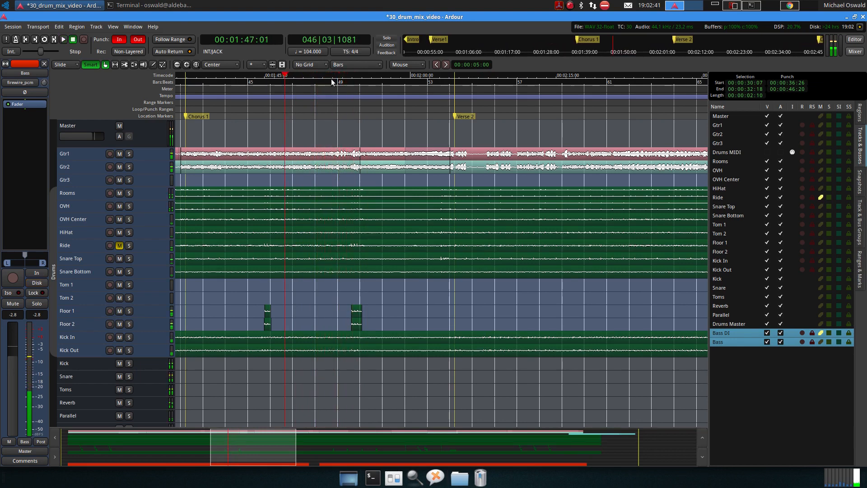
{"action": "left_click", "coordinate": [331, 88]}
{"action": "key", "text": "space"}
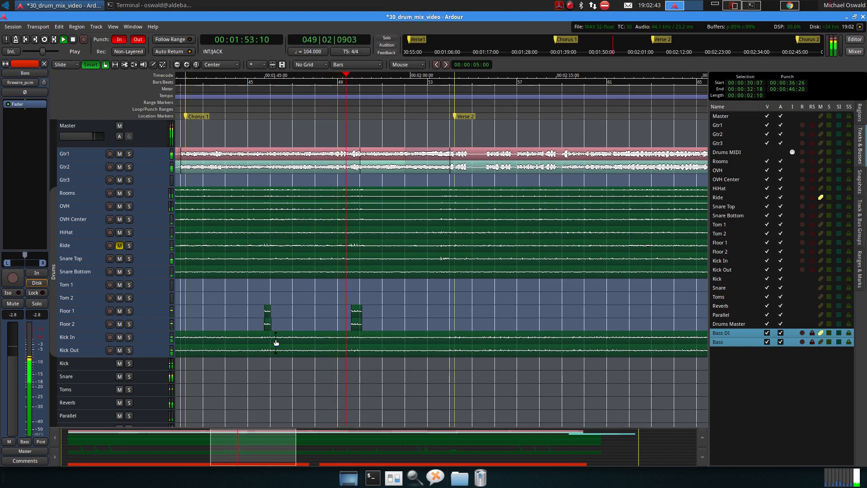
Replay the passage near bar 49 and listen to Verse 2 from around its start near bar 54.
{"action": "key", "text": "space"}
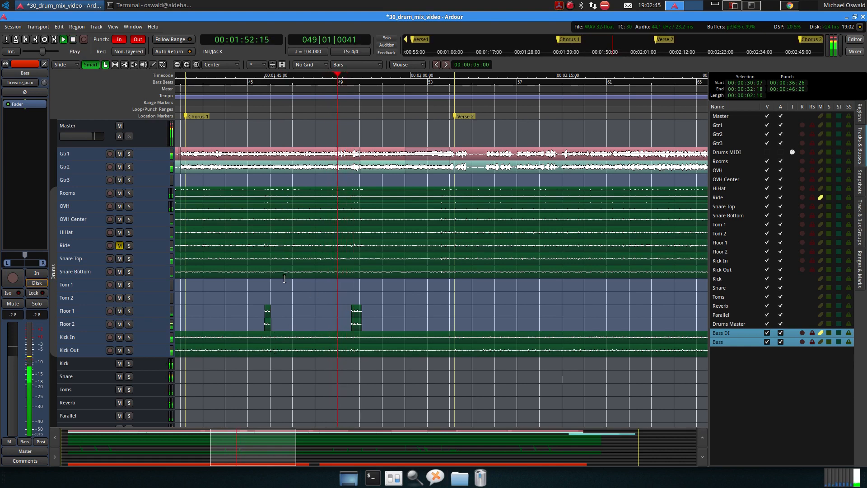
{"action": "key", "text": "space"}
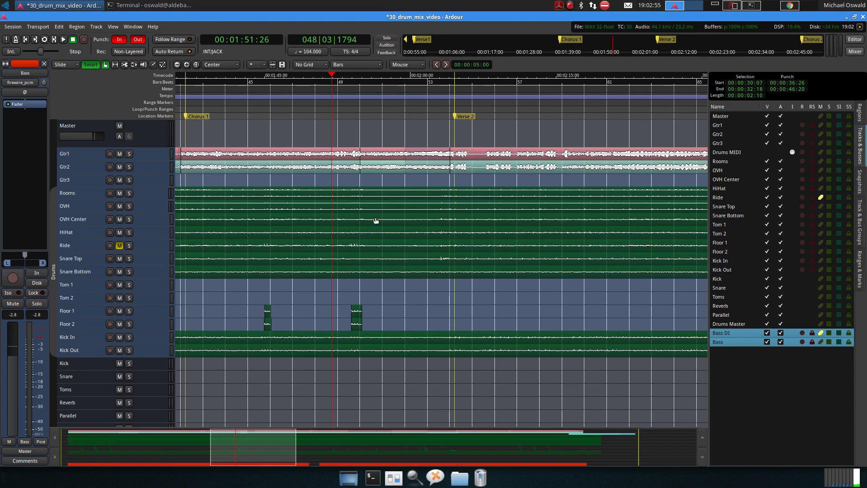
{"action": "scroll", "coordinate": [401, 275], "scroll_direction": "right", "scroll_amount": 4}
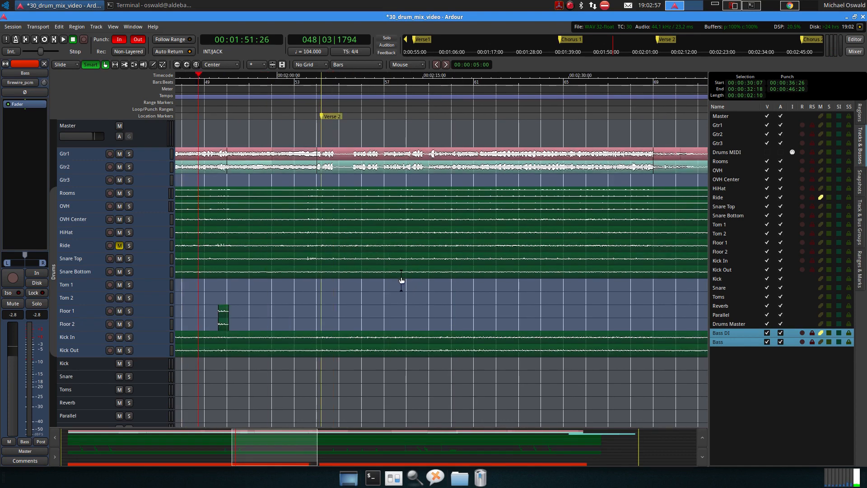
{"action": "left_click", "coordinate": [279, 84]}
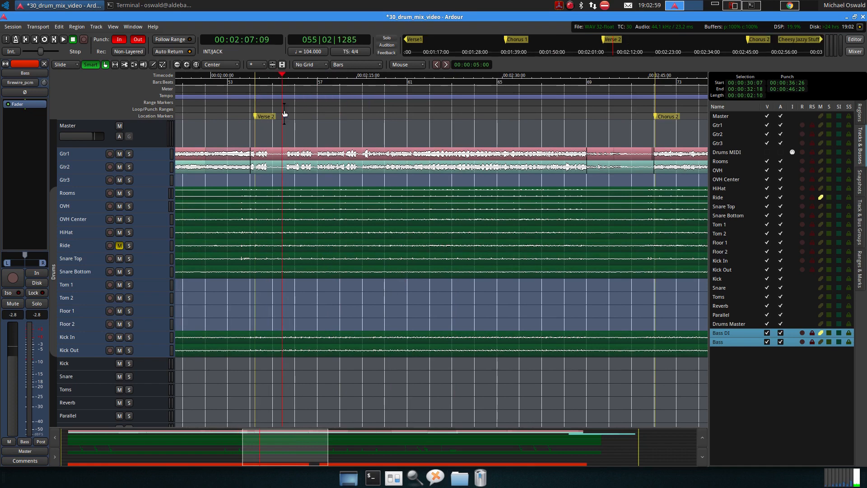
{"action": "key", "text": "space"}
{"action": "left_click", "coordinate": [252, 83]}
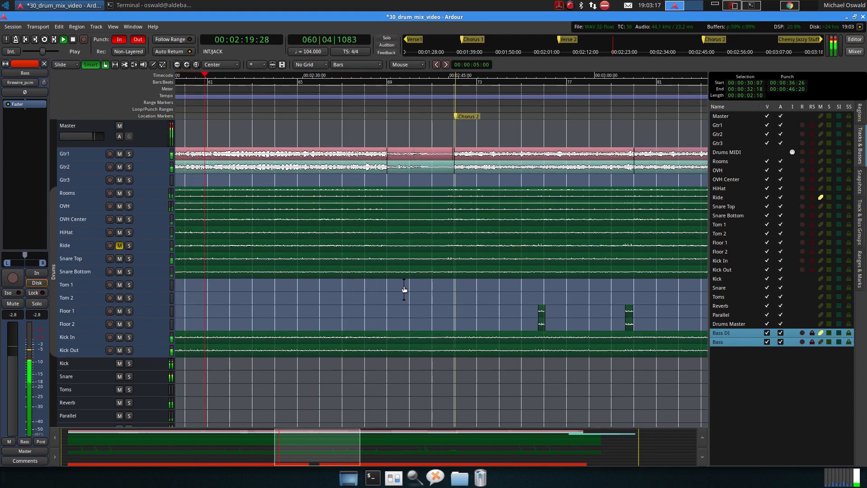
{"action": "key", "text": "space"}
Play the mix from the Cheesy Jazzy Stuff marker through Part B and past the Finish marker.
{"action": "scroll", "coordinate": [404, 286], "scroll_direction": "right", "scroll_amount": 10}
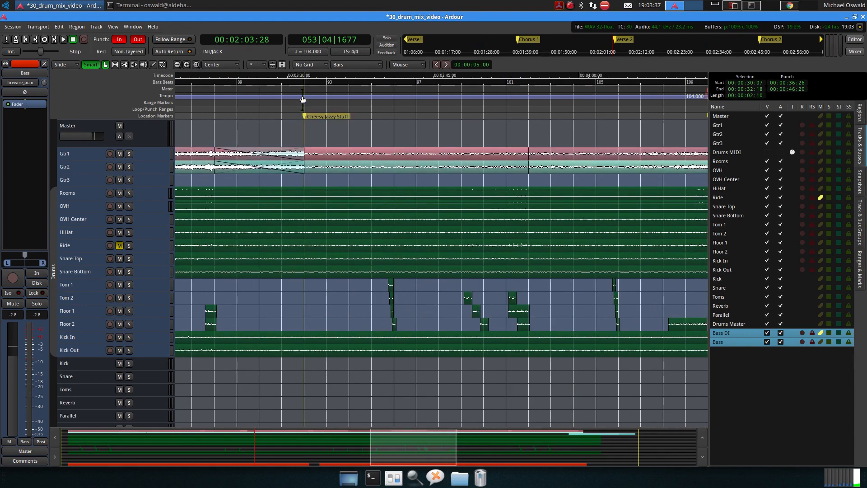
{"action": "left_click", "coordinate": [304, 81]}
{"action": "key", "text": "space"}
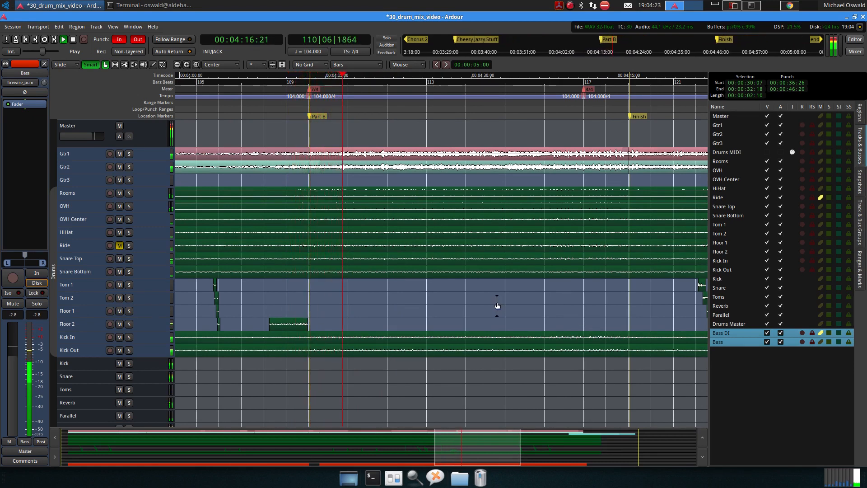
{"action": "scroll", "coordinate": [496, 308], "scroll_direction": "right", "scroll_amount": 1}
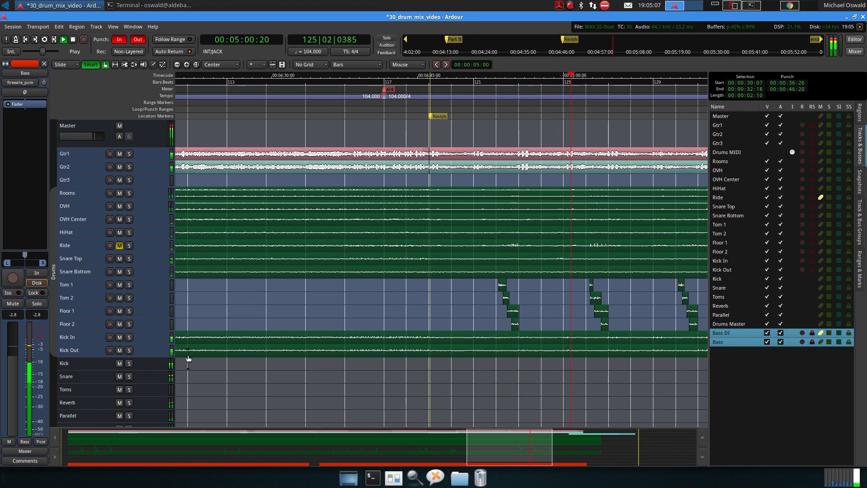
Check the settings of the existing Calf Compressor on the Toms bus during playback, and stop the playback.
{"action": "left_click", "coordinate": [88, 389]}
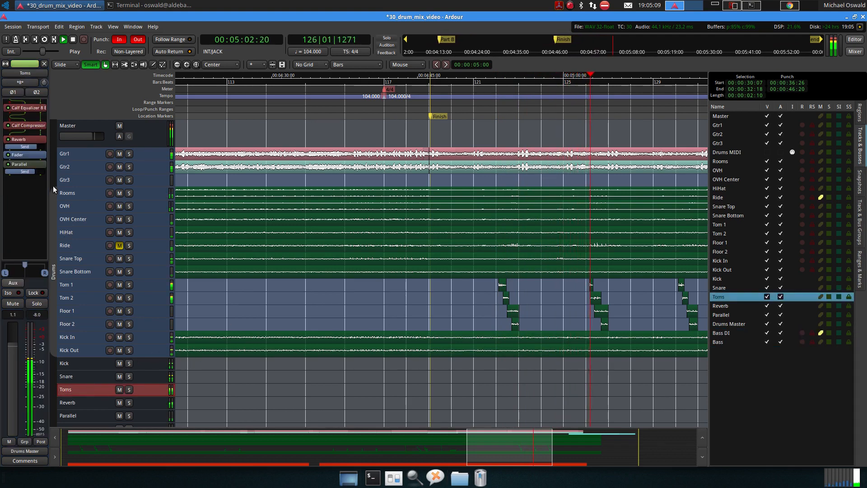
{"action": "double_click", "coordinate": [33, 128]}
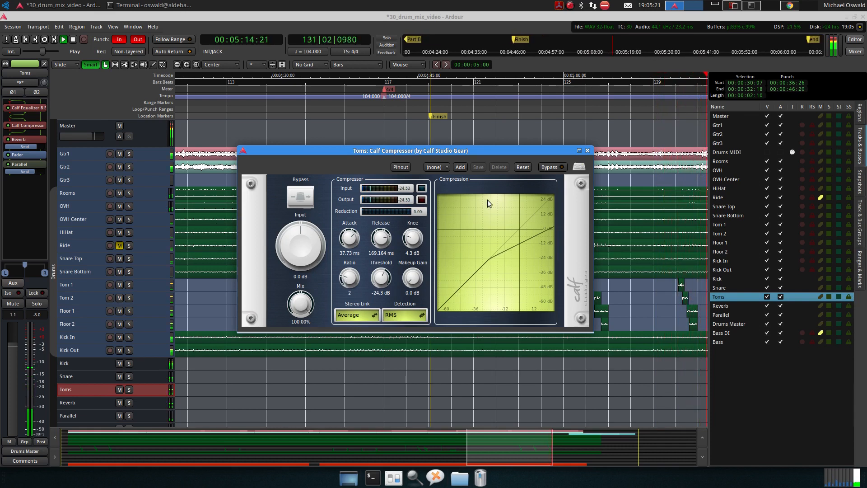
{"action": "left_click", "coordinate": [587, 151]}
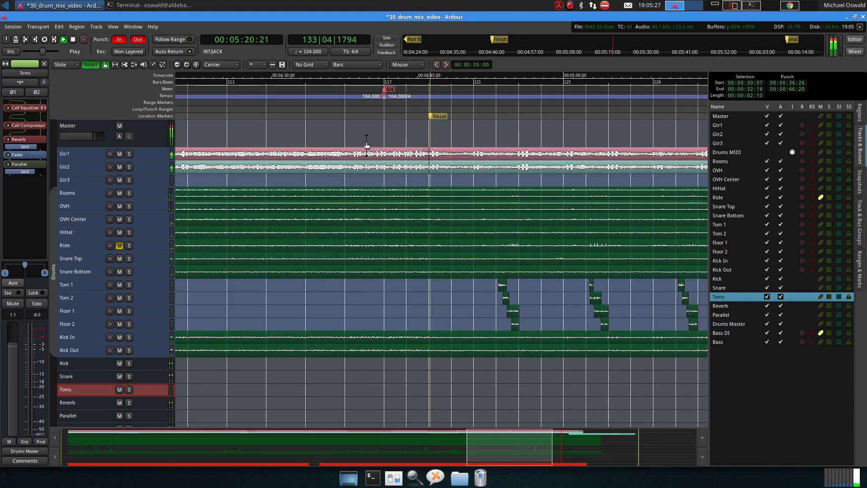
{"action": "key", "text": "space"}
Add a second Calf Compressor to the Toms bus, between the existing compressor and the Reverb send.
{"action": "right_click", "coordinate": [28, 131]}
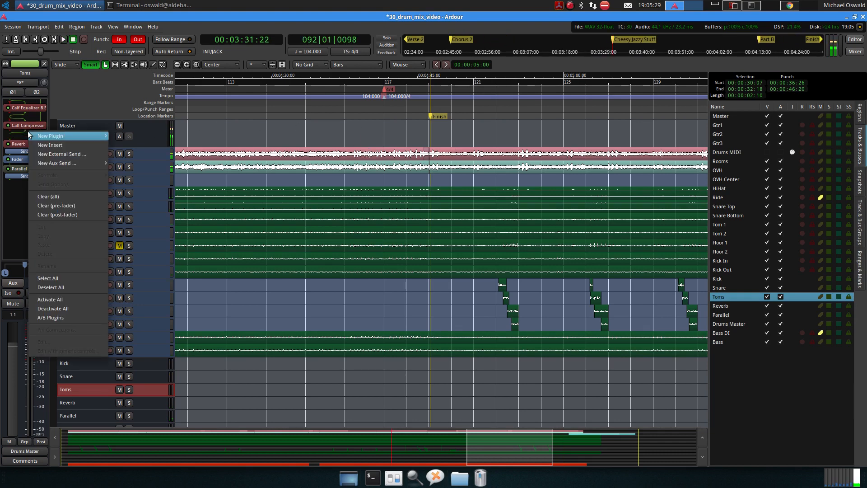
{"action": "mouse_move", "coordinate": [28, 131]}
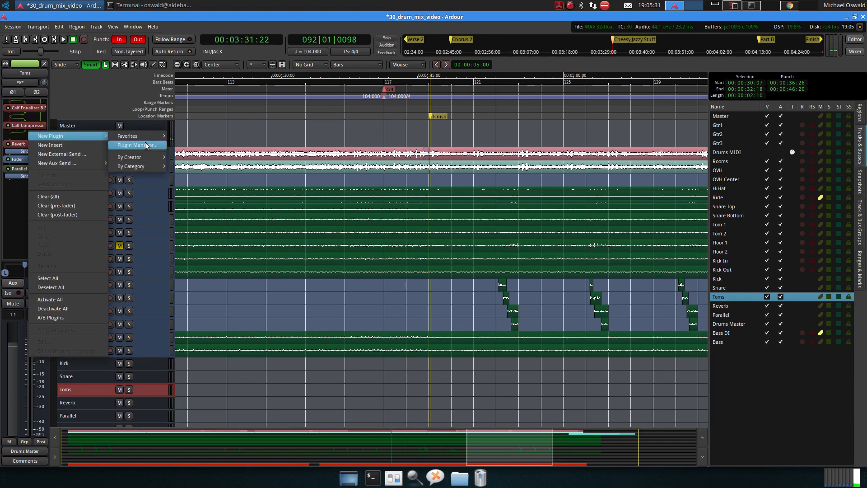
{"action": "mouse_move", "coordinate": [142, 136]}
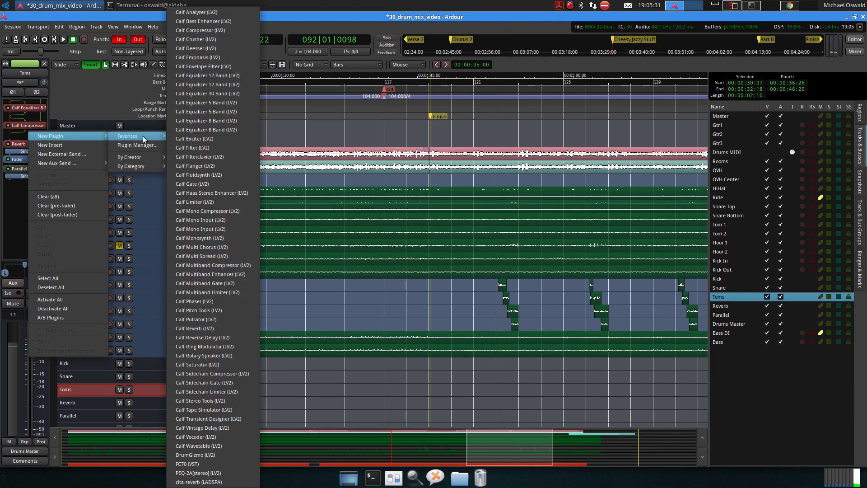
{"action": "left_click", "coordinate": [231, 30]}
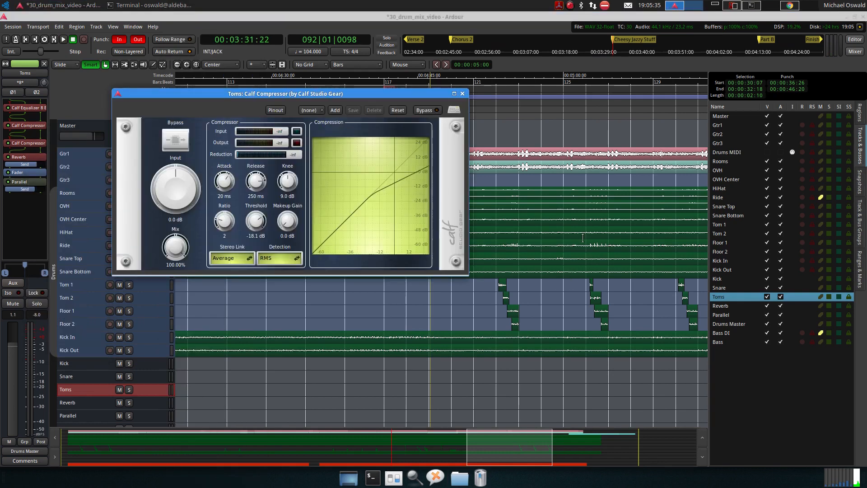
Set the new Toms compressor to Peak detection, 0.01 ms attack, 161 ms release, 0 dB knee, infinite ratio, -33.2 dB threshold and 18.5 dB makeup gain.
{"action": "left_click", "coordinate": [585, 81]}
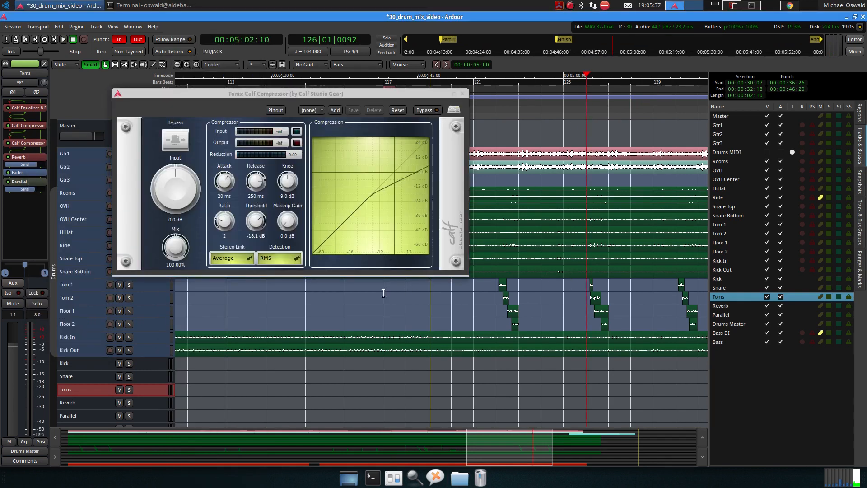
{"action": "key", "text": "space"}
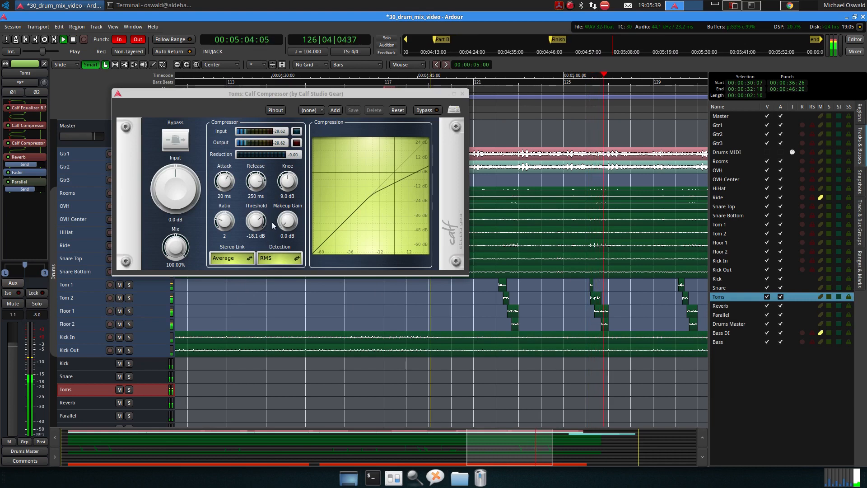
{"action": "key", "text": "space"}
{"action": "left_click", "coordinate": [279, 259]}
{"action": "left_click", "coordinate": [282, 269]}
{"action": "left_click_drag", "start_coordinate": [255, 221], "coordinate": [227, 105]}
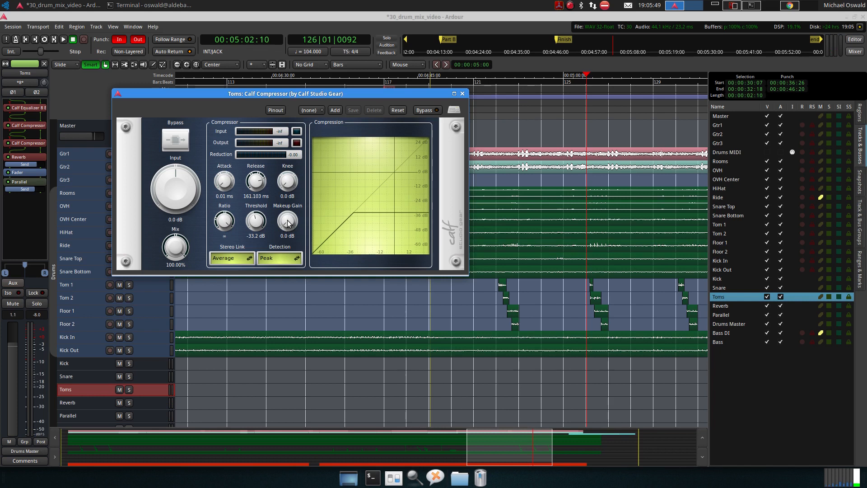
{"action": "left_click_drag", "start_coordinate": [287, 223], "coordinate": [290, 164]}
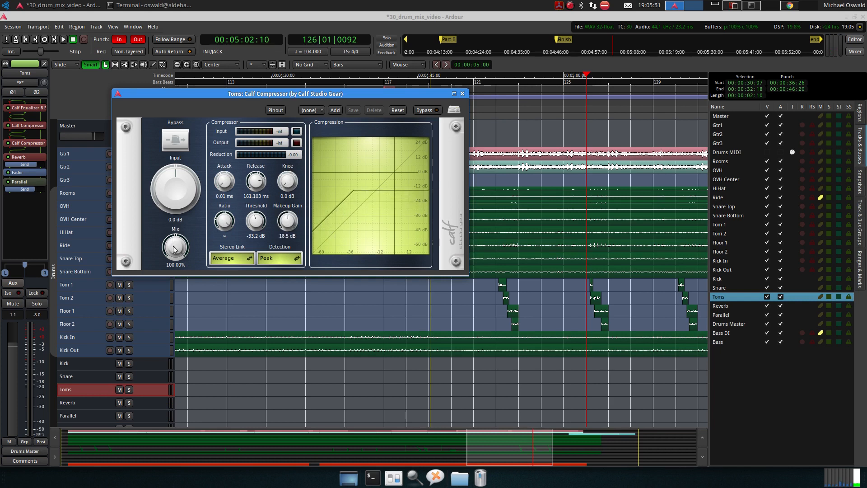
Reduce the new Toms compressor's mix to 21.60% while playing the tom fill near bar 126.
{"action": "key", "text": "space"}
{"action": "left_click_drag", "start_coordinate": [174, 248], "coordinate": [164, 394]}
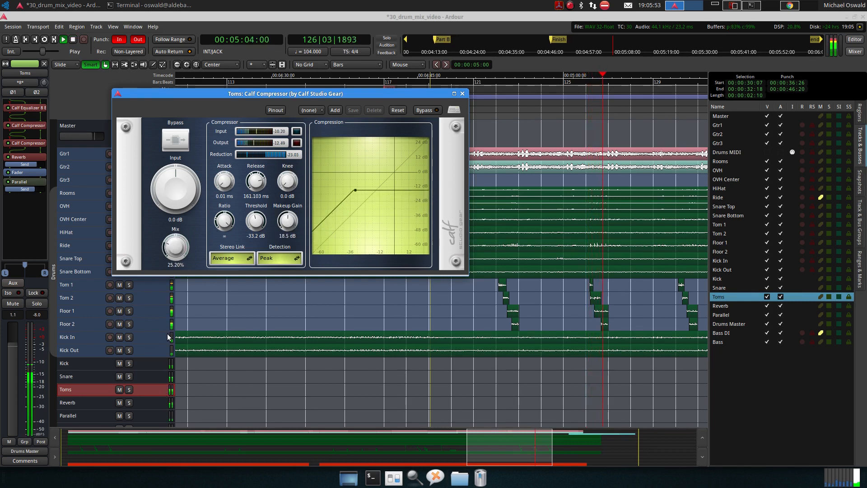
{"action": "left_click_drag", "start_coordinate": [167, 336], "coordinate": [167, 340]}
{"action": "key", "text": "space"}
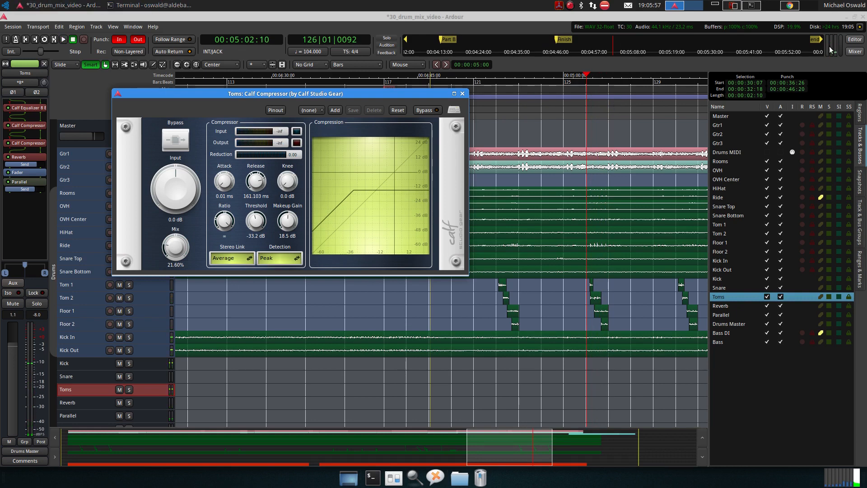
Show the mixer with the compressor window clear of the bus strips, and play the Toms bus in solo.
{"action": "left_click", "coordinate": [855, 51]}
{"action": "left_click_drag", "start_coordinate": [360, 92], "coordinate": [314, 195]}
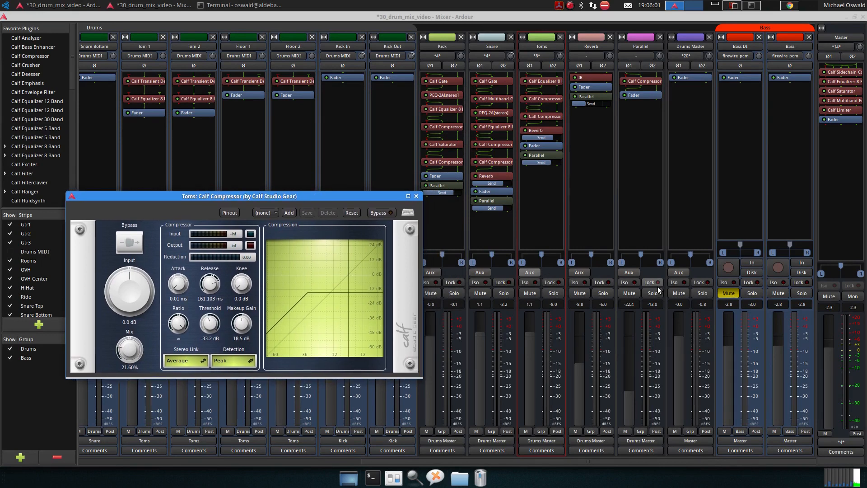
{"action": "left_click", "coordinate": [611, 294]}
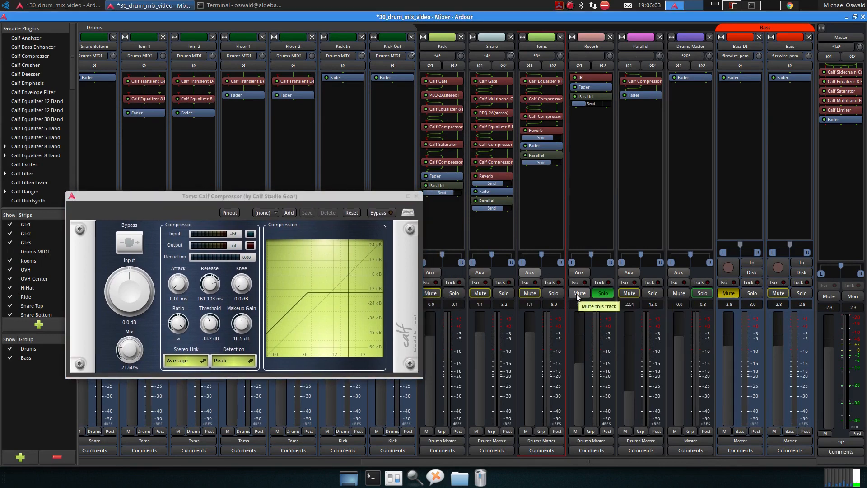
{"action": "left_click", "coordinate": [554, 292]}
{"action": "left_click", "coordinate": [608, 292]}
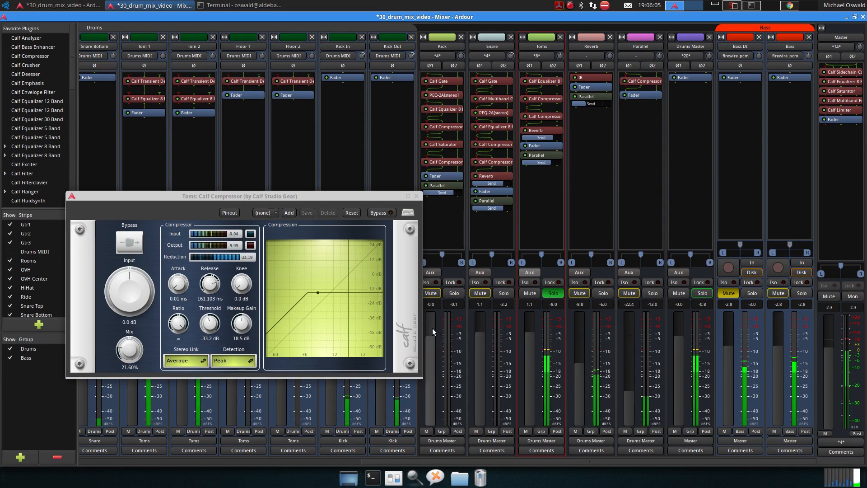
Compare lower blend amounts on the new Toms compressor, set its mix to 12.40%, and close its window.
{"action": "left_click_drag", "start_coordinate": [130, 350], "coordinate": [133, 377]}
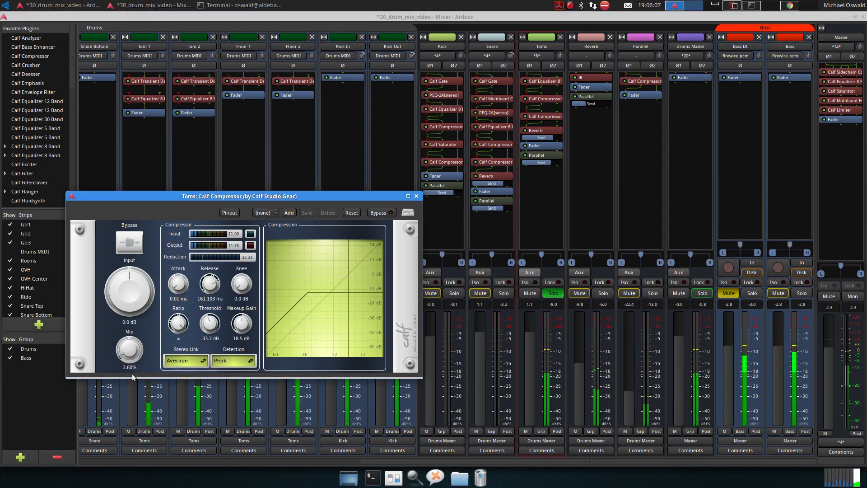
{"action": "scroll", "coordinate": [132, 354], "scroll_direction": "down", "scroll_amount": 2}
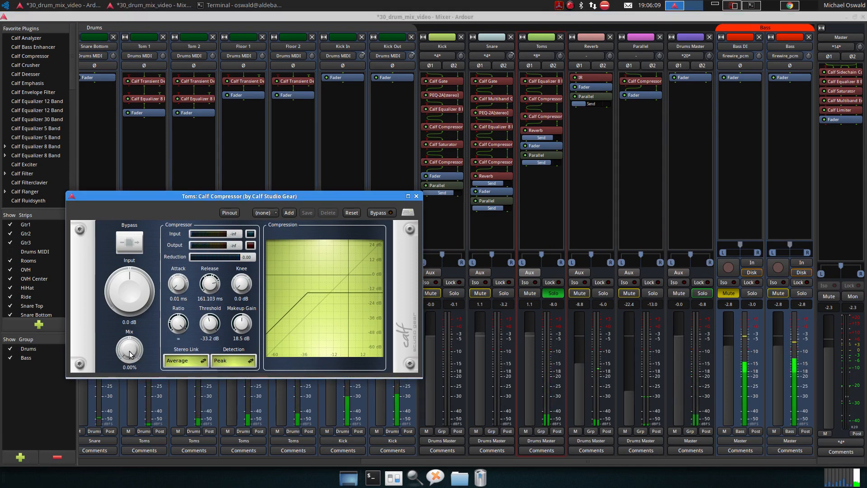
{"action": "left_click_drag", "start_coordinate": [131, 354], "coordinate": [129, 342]}
{"action": "scroll", "coordinate": [131, 344], "scroll_direction": "up", "scroll_amount": 2}
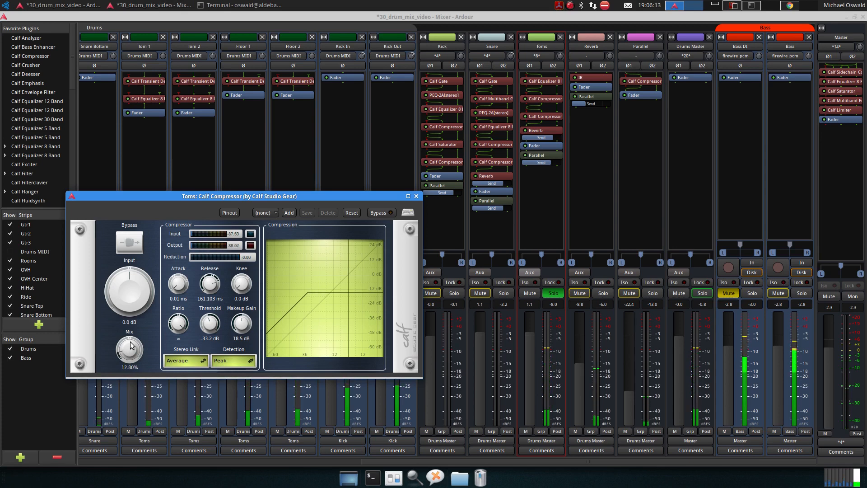
{"action": "scroll", "coordinate": [129, 350], "scroll_direction": "up", "scroll_amount": 2}
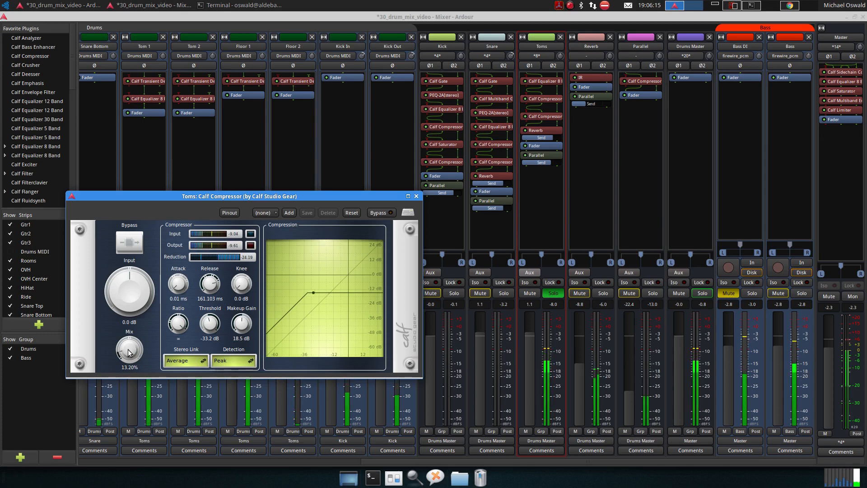
{"action": "scroll", "coordinate": [129, 349], "scroll_direction": "down", "scroll_amount": 3}
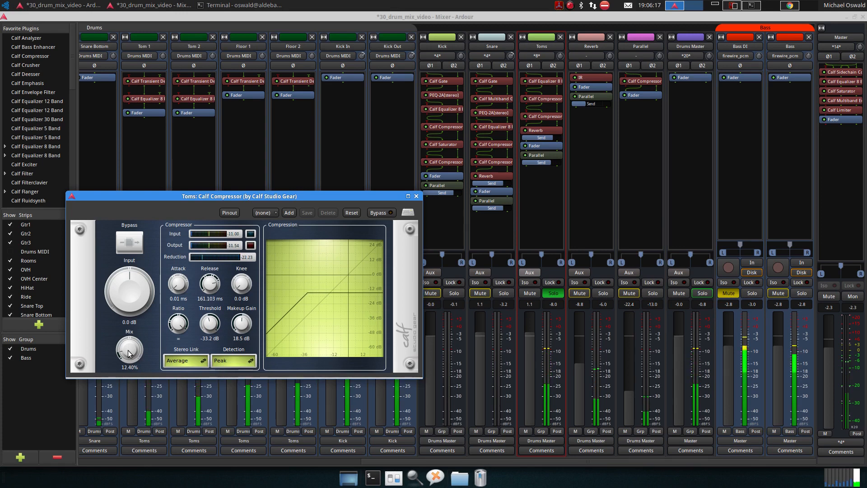
{"action": "left_click", "coordinate": [415, 197]}
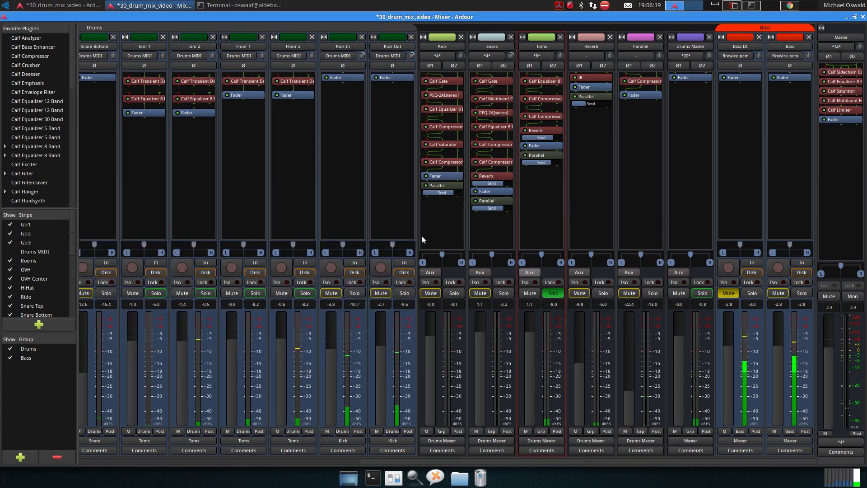
Take the Toms bus out of solo and raise its fader to 2.4 dB in the full mix.
{"action": "left_click", "coordinate": [548, 295]}
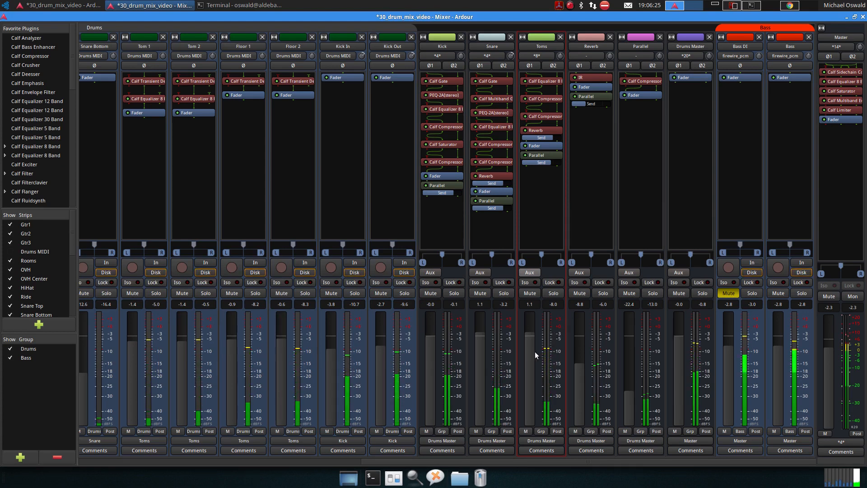
{"action": "left_click_drag", "start_coordinate": [532, 348], "coordinate": [528, 343]}
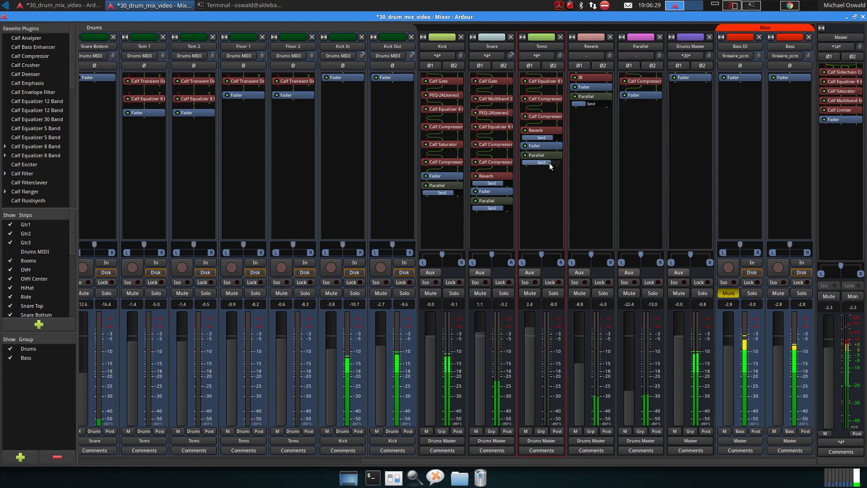
{"action": "mouse_move", "coordinate": [546, 165]}
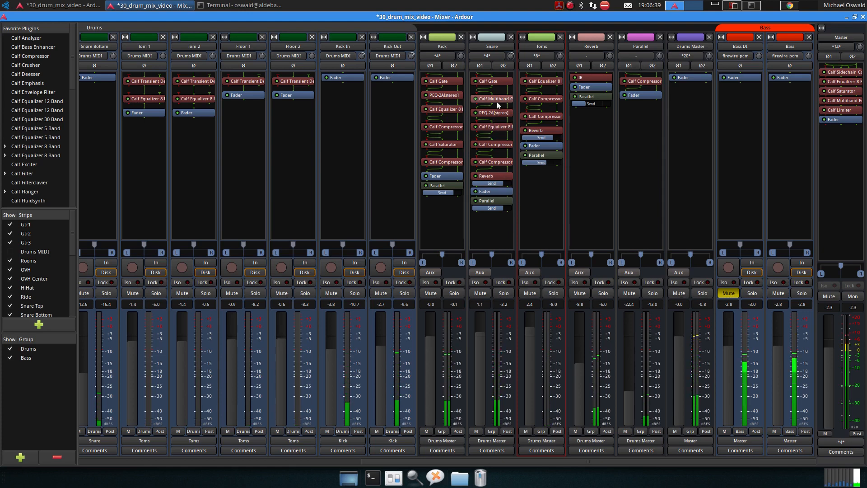
Reduce the Snare equalizer's low boosts to 3.5 dB at 127.11 Hz and 1.6 dB at 236.3 Hz, and close its window.
{"action": "double_click", "coordinate": [495, 127]}
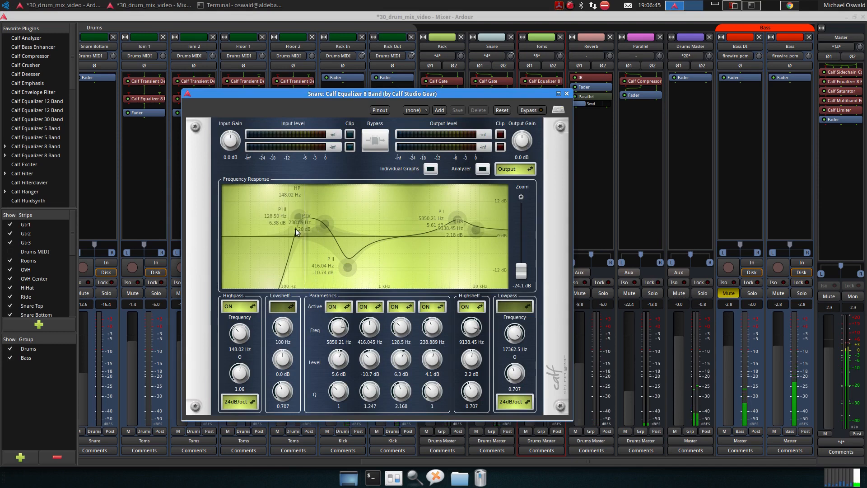
{"action": "left_click_drag", "start_coordinate": [298, 216], "coordinate": [324, 231]}
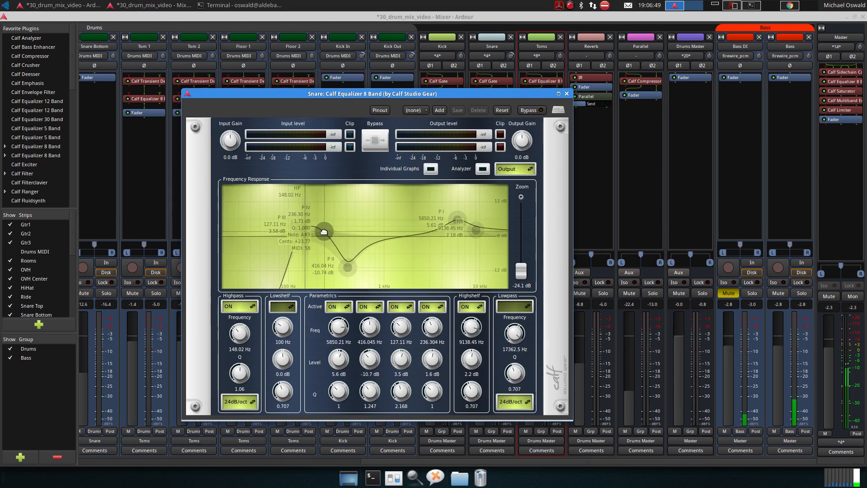
{"action": "left_click", "coordinate": [567, 94]}
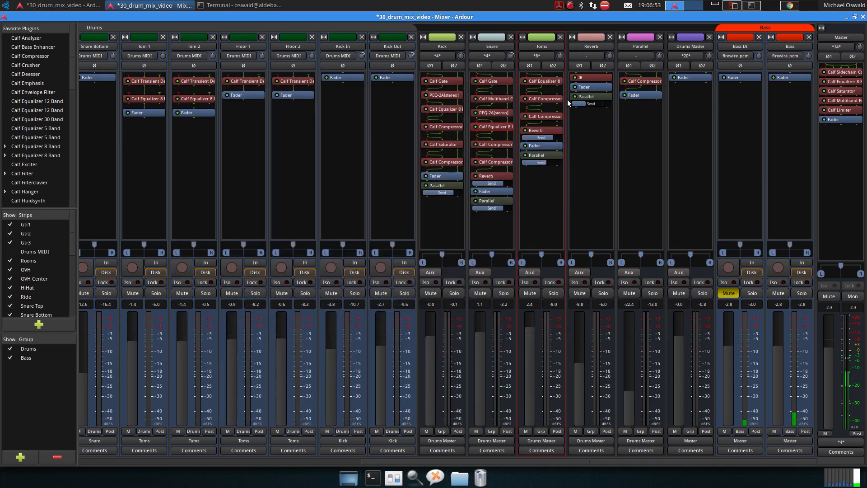
Stop playback and replay the full mix in the editor from just before the tom fill near bar 126.
{"action": "left_click", "coordinate": [58, 5]}
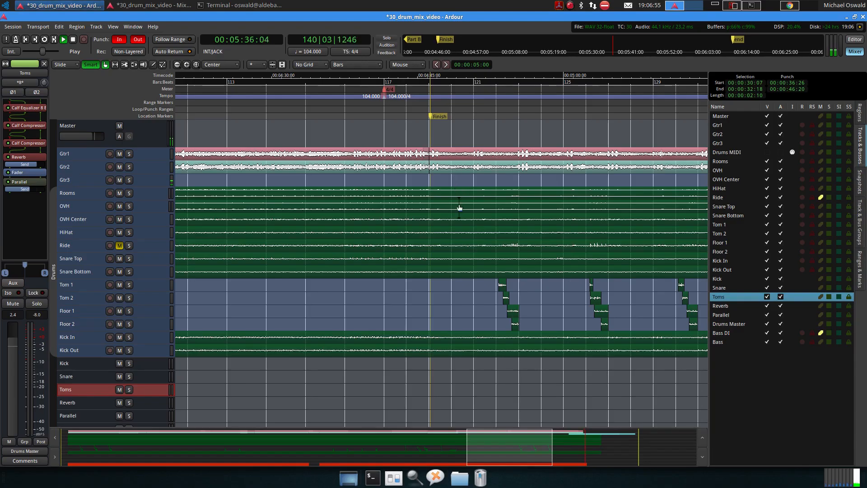
{"action": "key", "text": "space"}
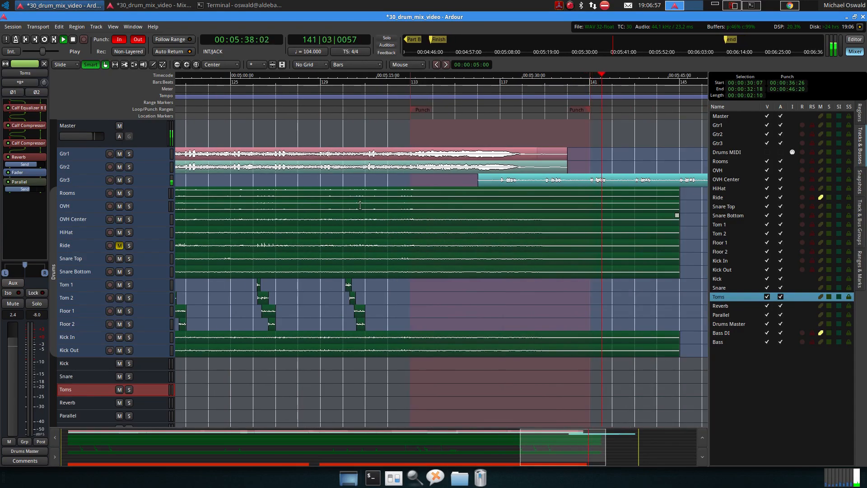
{"action": "left_click", "coordinate": [38, 27]}
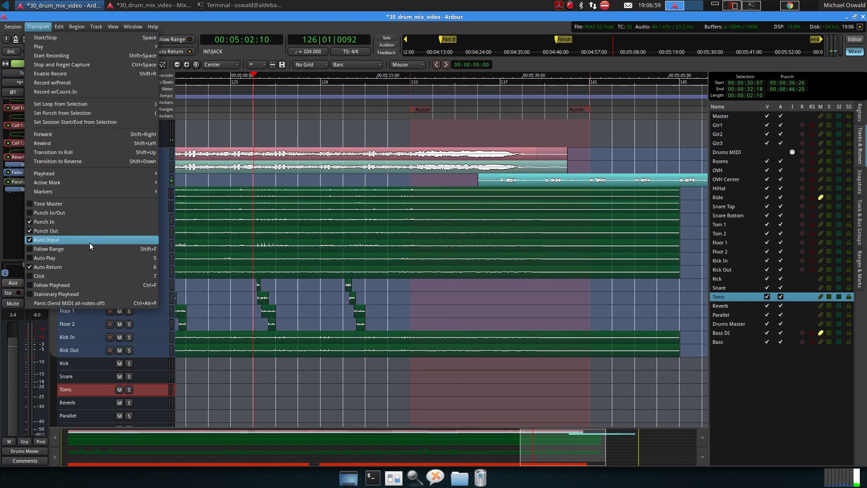
{"action": "left_click", "coordinate": [109, 282]}
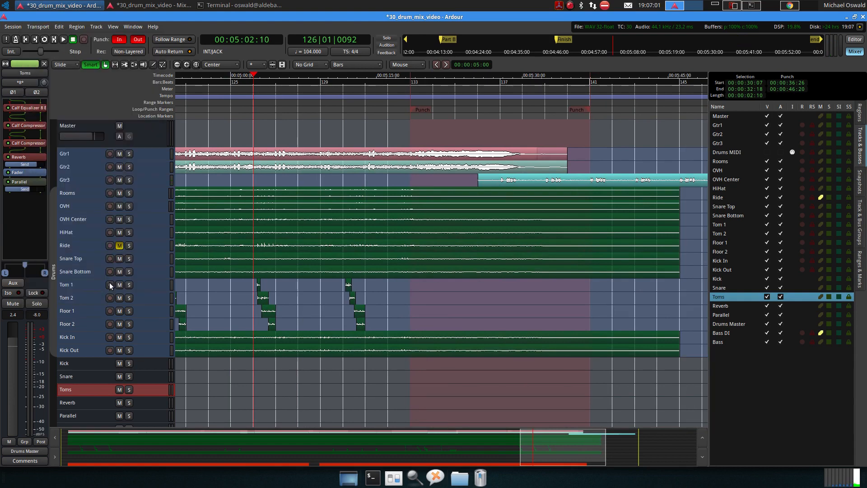
{"action": "left_click", "coordinate": [358, 80]}
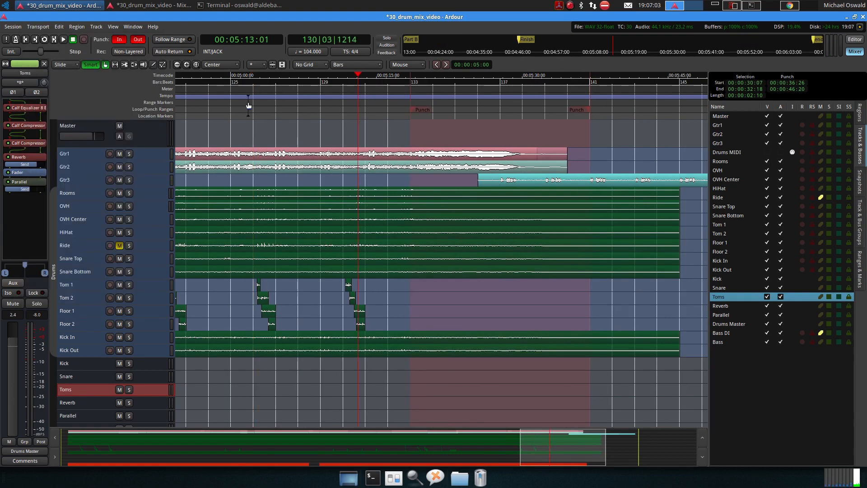
{"action": "left_click", "coordinate": [249, 83]}
{"action": "key", "text": "space"}
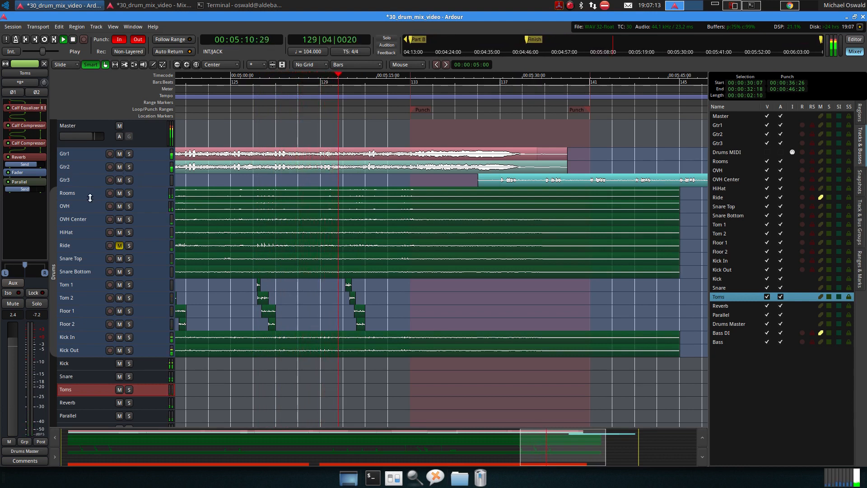
Set the Toms equalizer's highpass to 44.25 Hz with a Q of 1.003 during playback.
{"action": "double_click", "coordinate": [27, 110]}
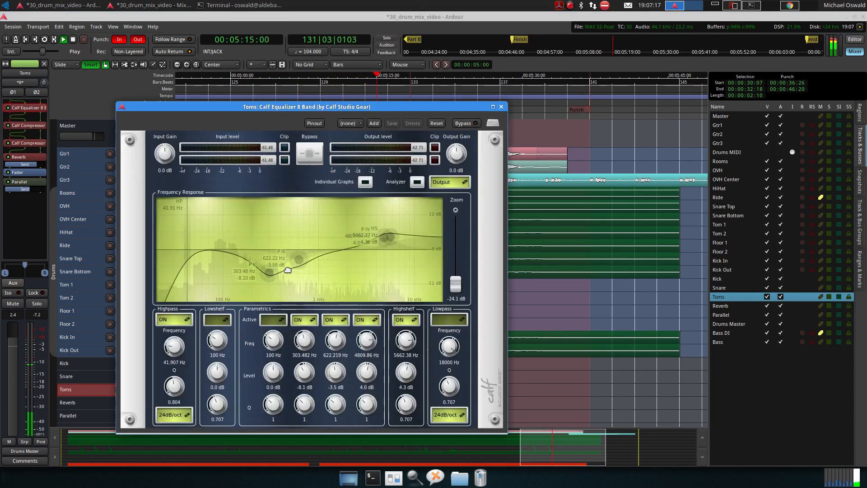
{"action": "left_click_drag", "start_coordinate": [174, 386], "coordinate": [174, 384]}
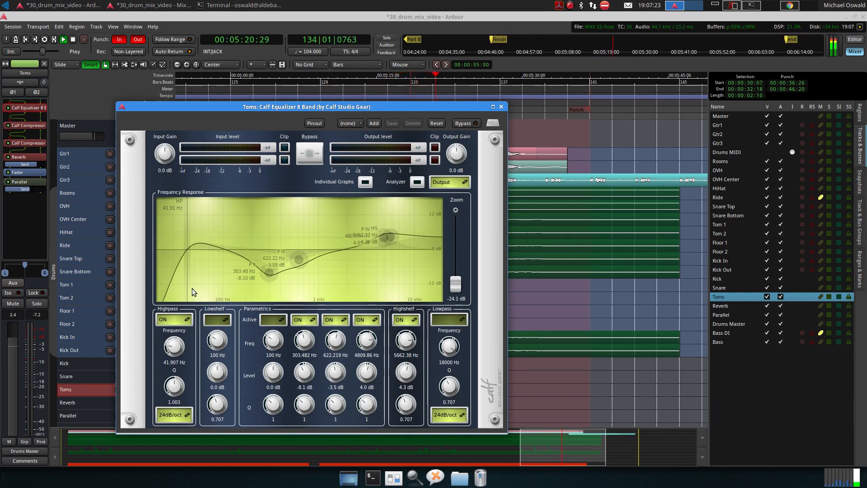
{"action": "left_click_drag", "start_coordinate": [193, 285], "coordinate": [189, 285]}
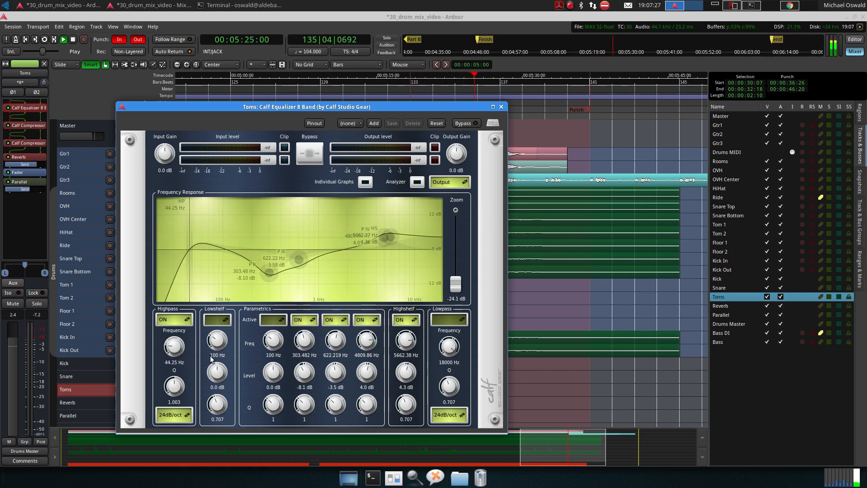
Enable the Toms equalizer's first parametric band at 102.257 Hz with a 1.3 dB boost, close the window, and replay the tom fills.
{"action": "left_click", "coordinate": [274, 320]}
{"action": "left_click", "coordinate": [273, 336]}
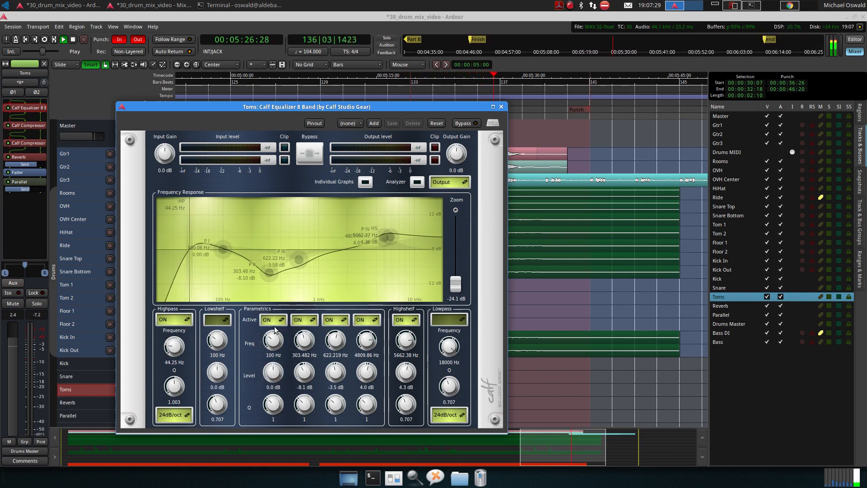
{"action": "left_click_drag", "start_coordinate": [223, 248], "coordinate": [224, 245]}
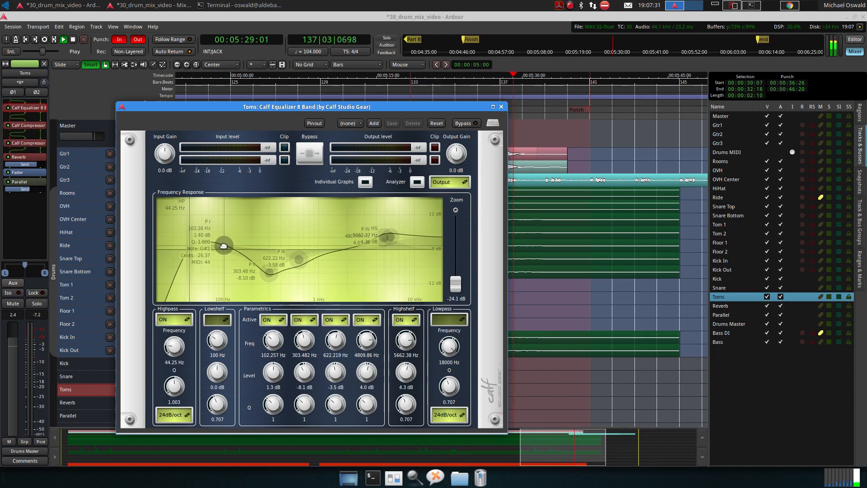
{"action": "key", "text": "space"}
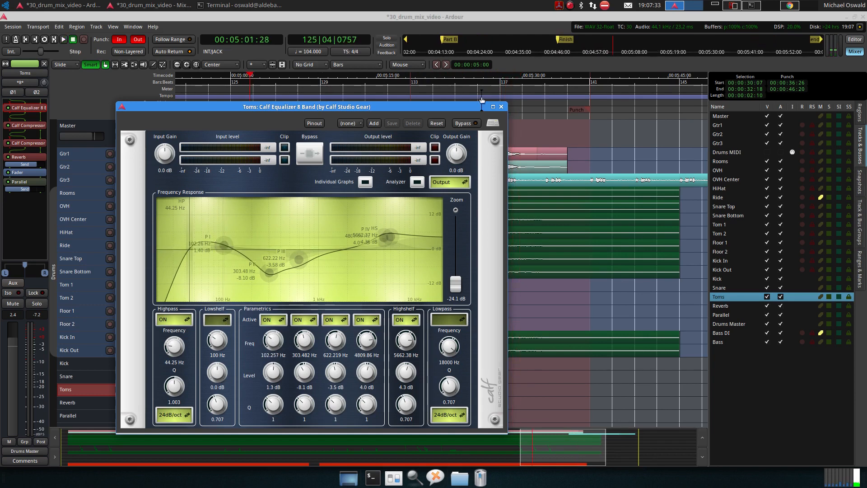
{"action": "left_click", "coordinate": [500, 106]}
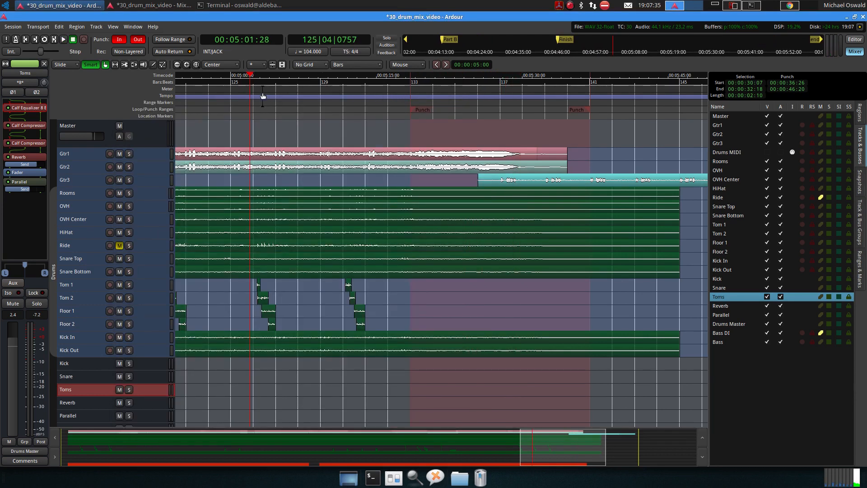
{"action": "key", "text": "space"}
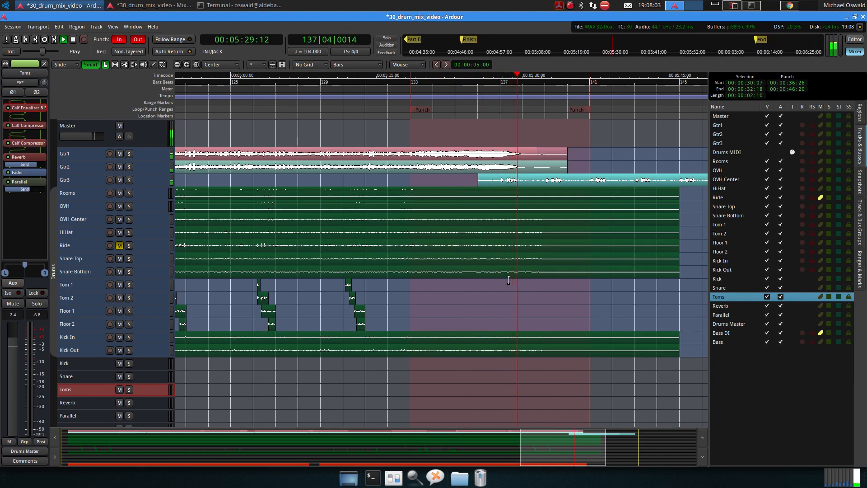
{"action": "key", "text": "space"}
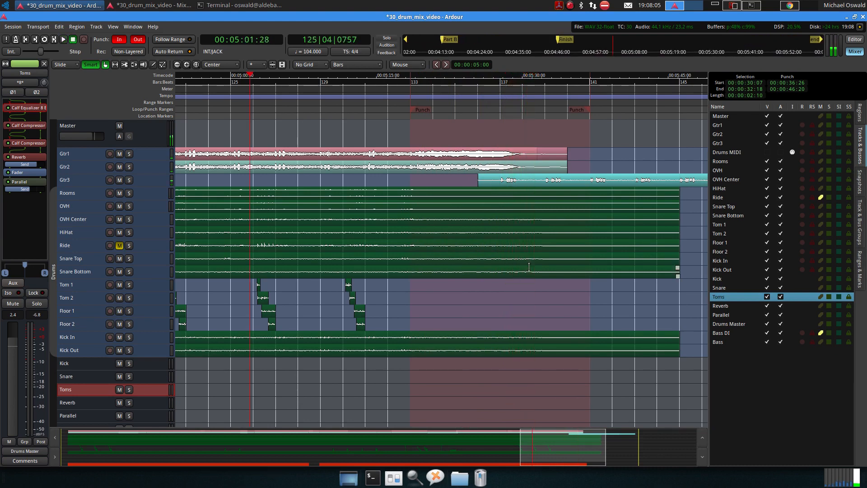
Look over the whole song's arrangement and tom regions in the editor, from the intro to the end.
{"action": "scroll", "coordinate": [431, 280], "scroll_direction": "left", "scroll_amount": 15}
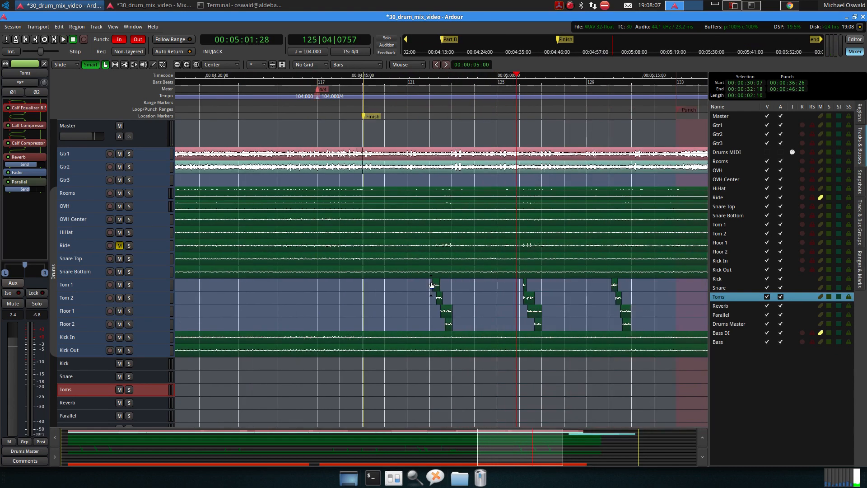
{"action": "scroll", "coordinate": [435, 284], "scroll_direction": "left", "scroll_amount": 15}
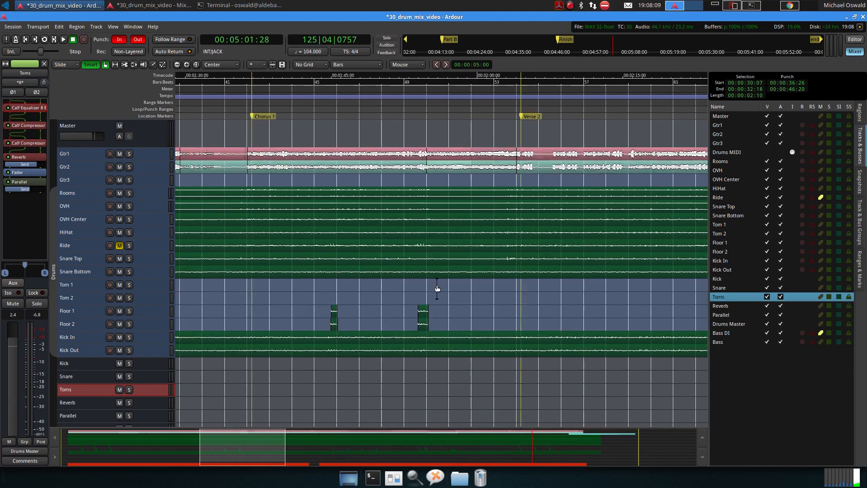
{"action": "scroll", "coordinate": [439, 287], "scroll_direction": "down", "scroll_amount": 3}
{"action": "scroll", "coordinate": [433, 266], "scroll_direction": "up", "scroll_amount": 4}
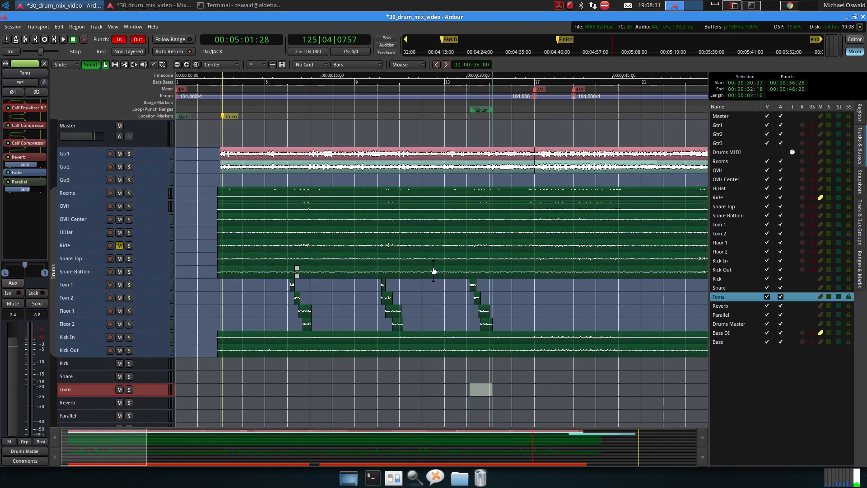
{"action": "scroll", "coordinate": [432, 271], "scroll_direction": "down", "scroll_amount": 3, "text": "ctrl"}
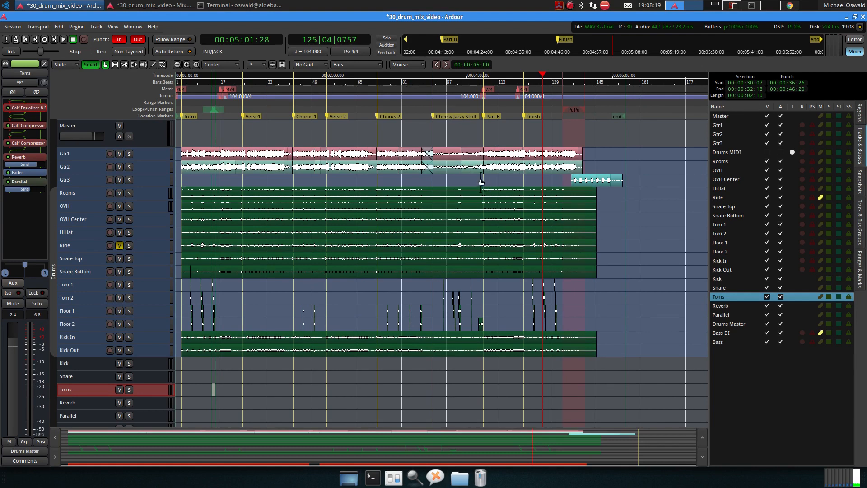
{"action": "scroll", "coordinate": [481, 180], "scroll_direction": "down", "scroll_amount": 2}
{"action": "scroll", "coordinate": [470, 129], "scroll_direction": "up", "scroll_amount": 2}
Review the plugin chains and levels of the track and bus strips across the mixer.
{"action": "left_click", "coordinate": [153, 4]}
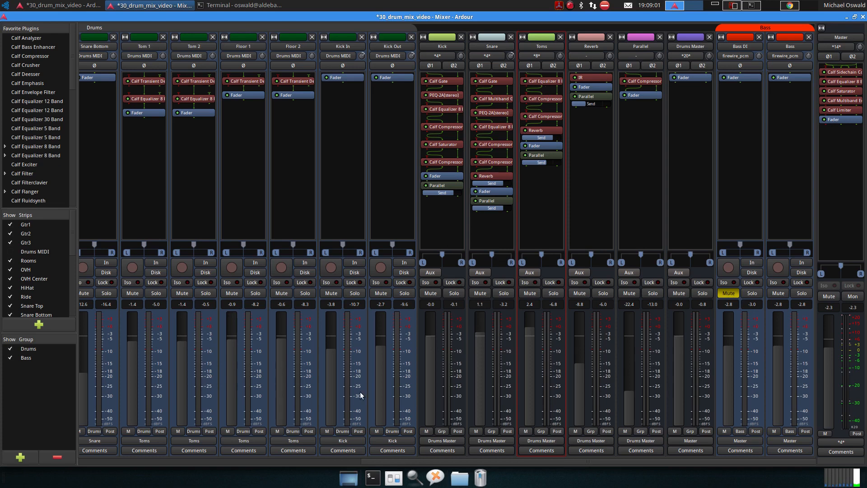
{"action": "scroll", "coordinate": [373, 459], "scroll_direction": "up", "scroll_amount": 1}
{"action": "left_click_drag", "start_coordinate": [373, 458], "coordinate": [262, 459]}
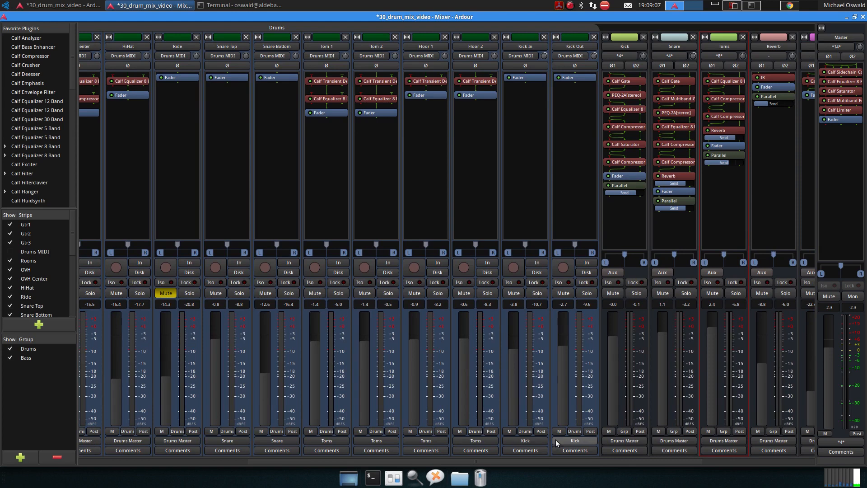
{"action": "left_click_drag", "start_coordinate": [552, 459], "coordinate": [670, 469]}
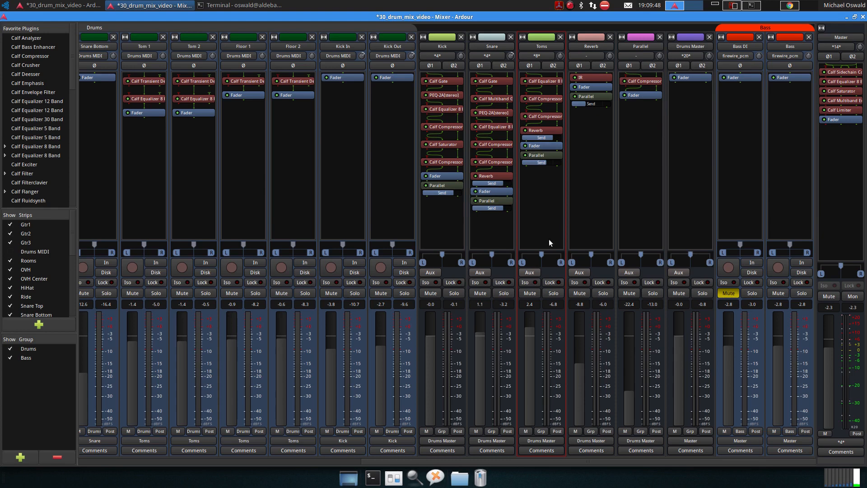
{"action": "left_click_drag", "start_coordinate": [473, 461], "coordinate": [172, 456]}
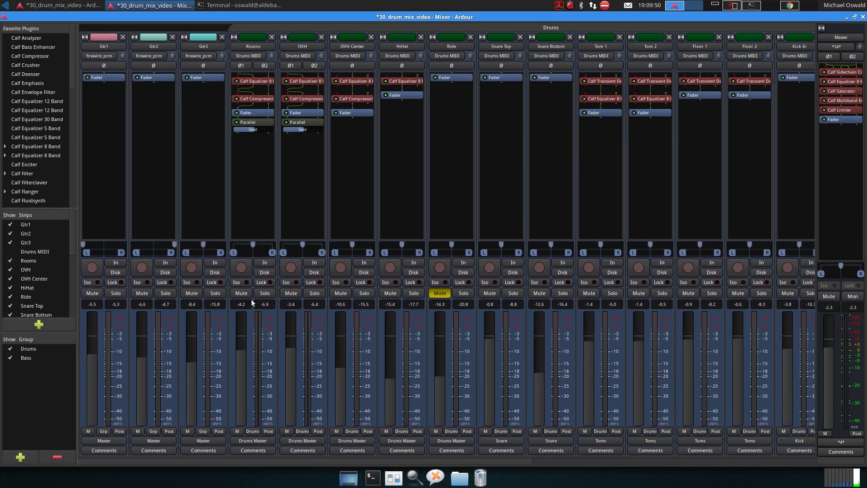
Inspect the equalizer settings on the OVH and Rooms tracks, close both windows, and return to the bus strips.
{"action": "double_click", "coordinate": [313, 83]}
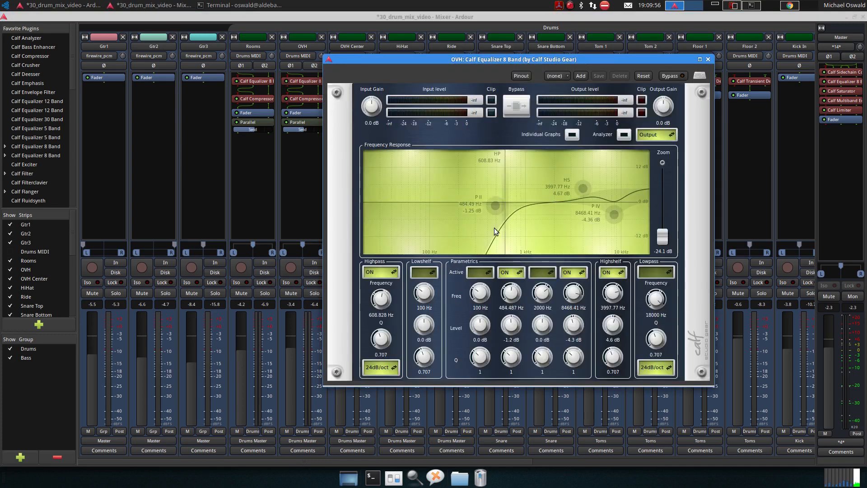
{"action": "left_click", "coordinate": [707, 60]}
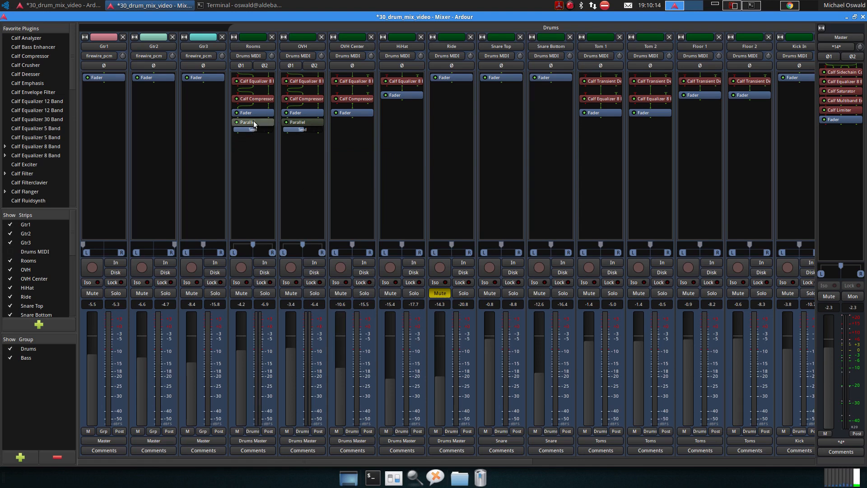
{"action": "double_click", "coordinate": [254, 81]}
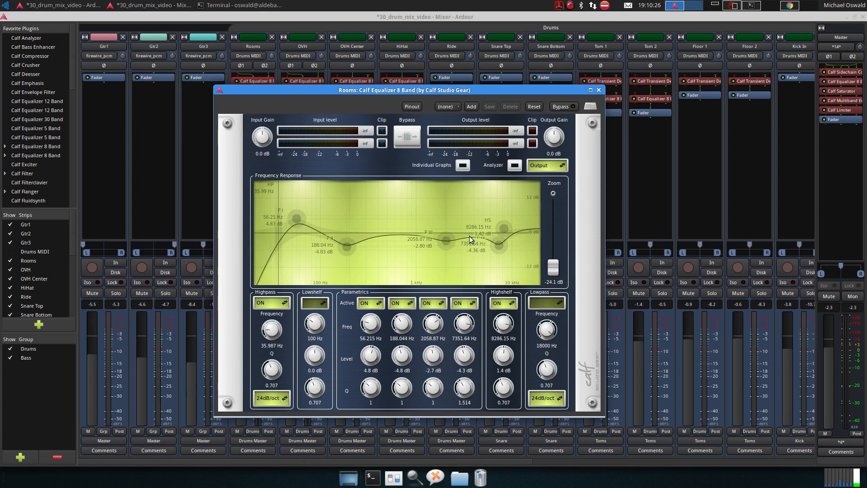
{"action": "left_click", "coordinate": [599, 90]}
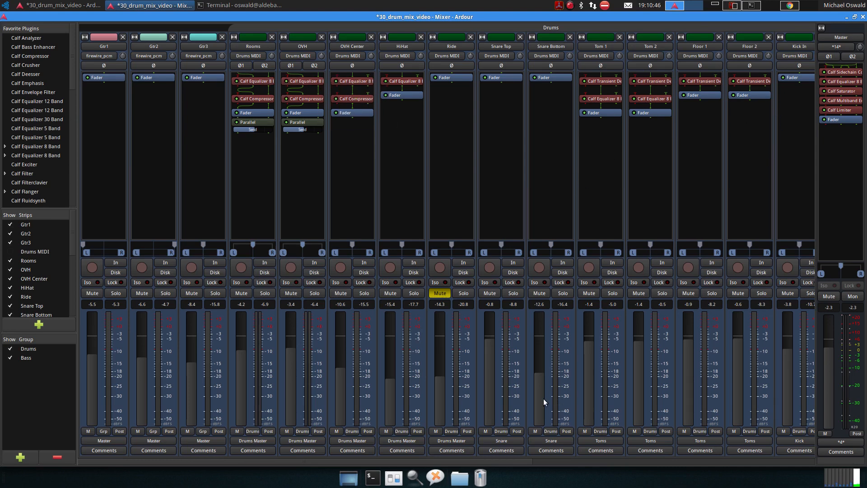
{"action": "scroll", "coordinate": [412, 459], "scroll_direction": "down", "scroll_amount": 1}
{"action": "left_click_drag", "start_coordinate": [491, 460], "coordinate": [703, 454]}
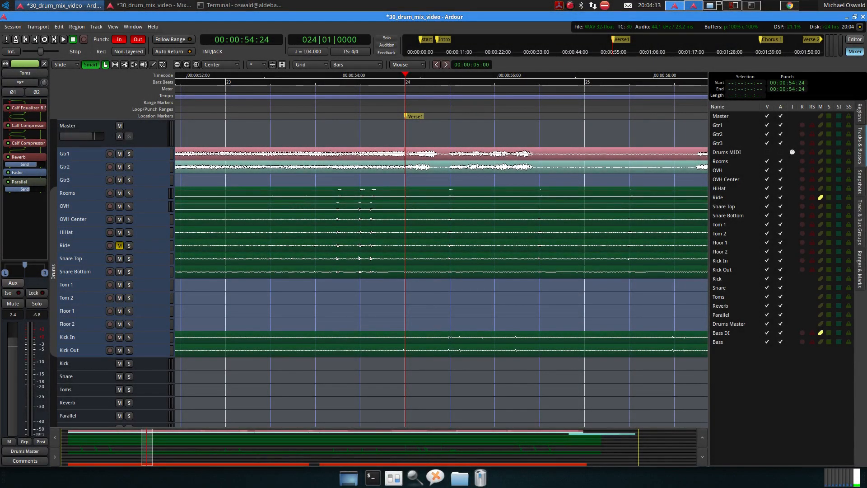
Deactivate all plugins on the Master bus in the mixer, and mute the Parallel and Reverb buses.
{"action": "left_click_drag", "start_coordinate": [866, 17], "coordinate": [290, 57]}
{"action": "left_click", "coordinate": [732, 57]}
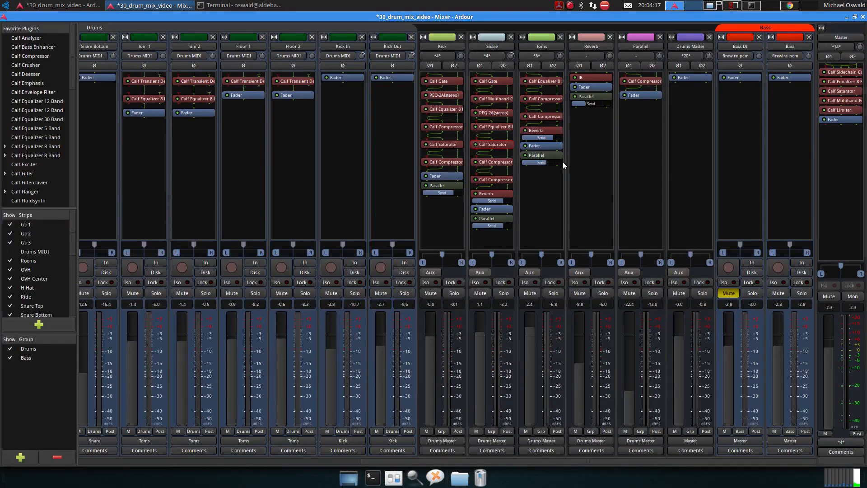
{"action": "right_click", "coordinate": [836, 163]}
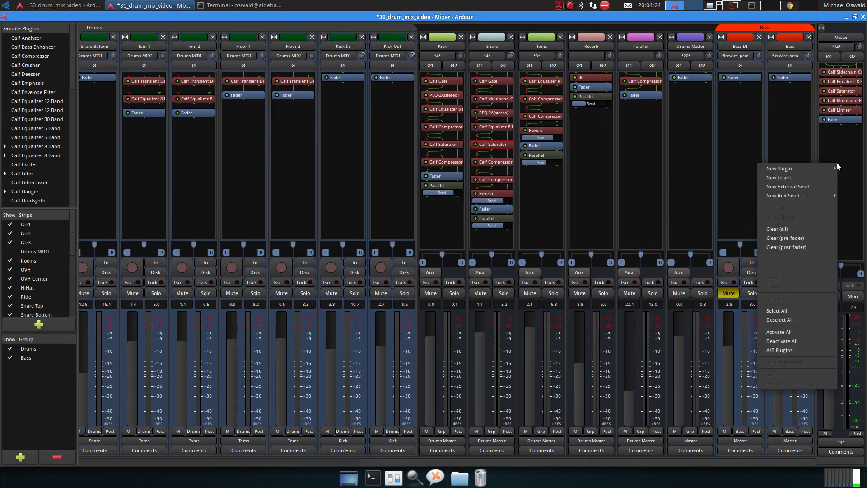
{"action": "left_click", "coordinate": [794, 345]}
{"action": "left_click", "coordinate": [628, 293]}
{"action": "left_click", "coordinate": [579, 292]}
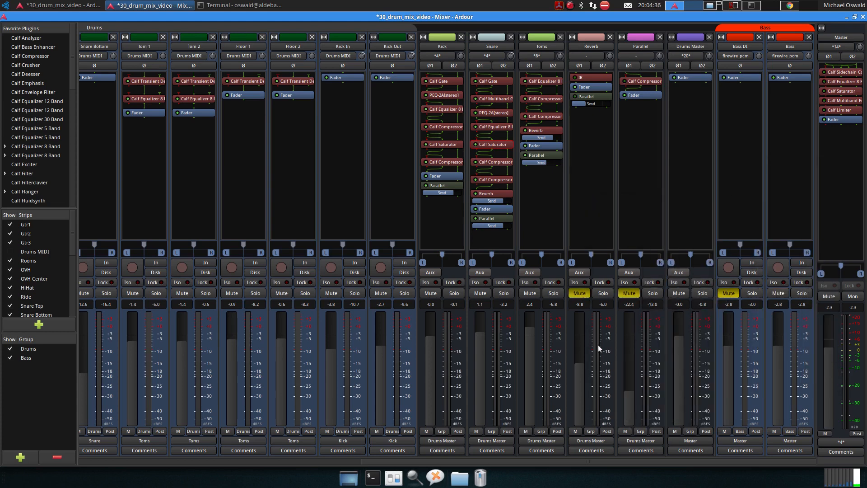
Deactivate all plugins on the Rooms, OVH and tom tracks in the mixer.
{"action": "right_click", "coordinate": [247, 217]}
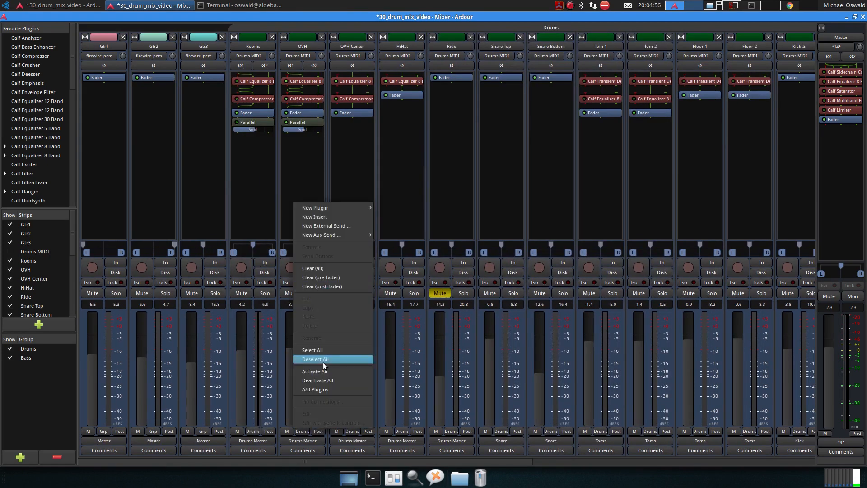
{"action": "left_click", "coordinate": [323, 362]}
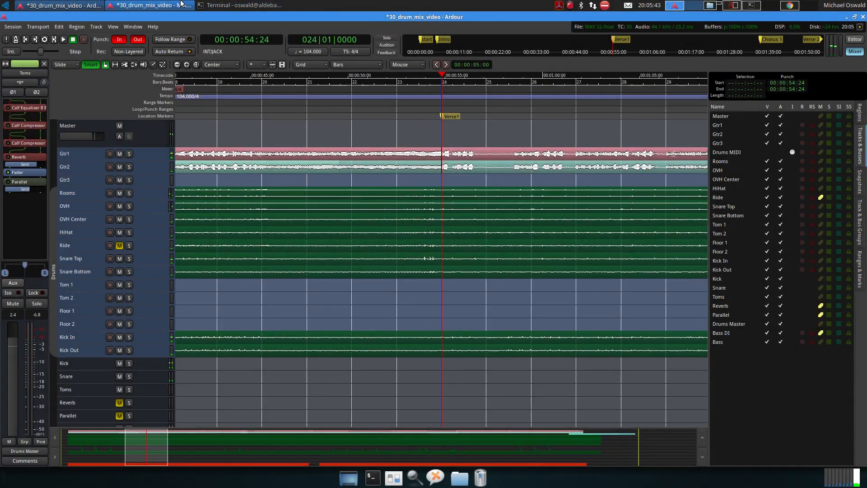
{"action": "left_click", "coordinate": [181, 4]}
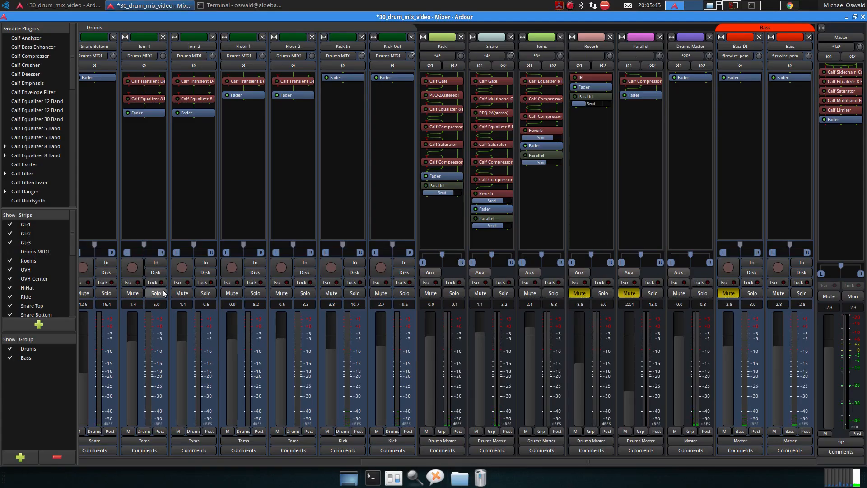
{"action": "scroll", "coordinate": [229, 460], "scroll_direction": "left", "scroll_amount": 6}
{"action": "right_click", "coordinate": [451, 194]}
{"action": "left_click", "coordinate": [487, 362]}
{"action": "right_click", "coordinate": [609, 197]}
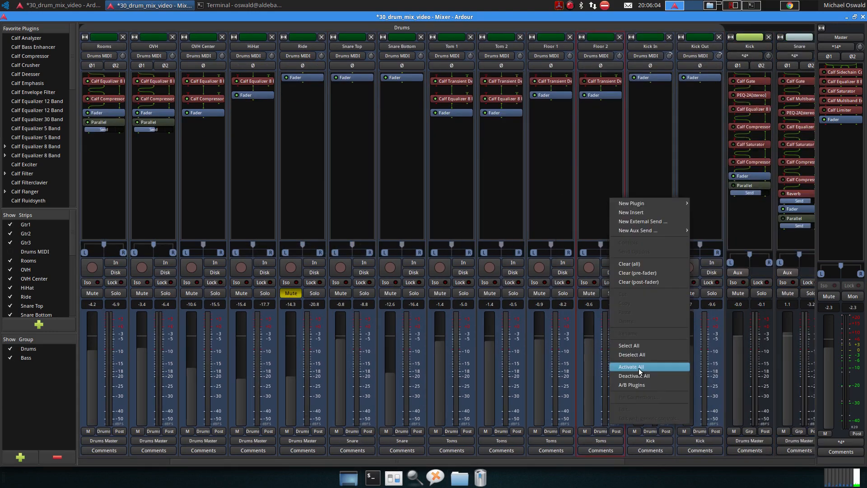
{"action": "left_click", "coordinate": [638, 366]}
Deactivate all plugins on the drum bus strips in the mixer.
{"action": "scroll", "coordinate": [627, 461], "scroll_direction": "right", "scroll_amount": 6}
{"action": "right_click", "coordinate": [492, 240]}
{"action": "right_click", "coordinate": [594, 186]}
{"action": "left_click", "coordinate": [628, 353]}
{"action": "right_click", "coordinate": [767, 207]}
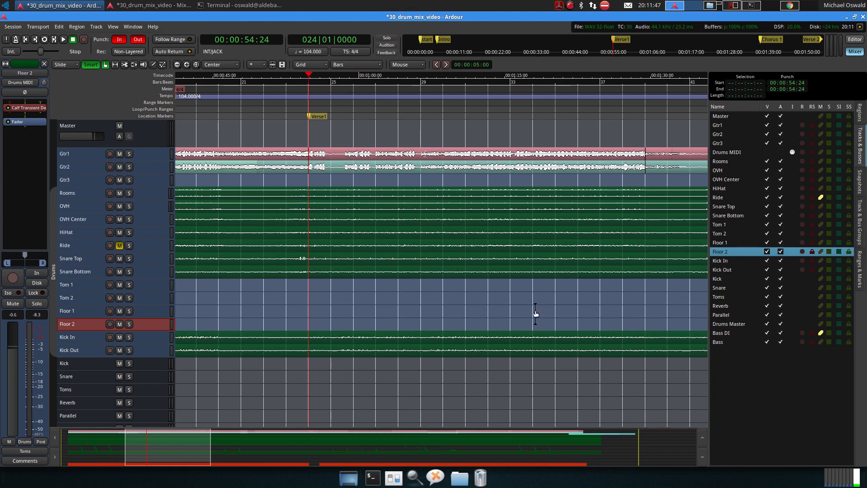
Play the song from the Verse1 marker and look over the editor arrangement up to the Verse 2 marker.
{"action": "key", "text": "space"}
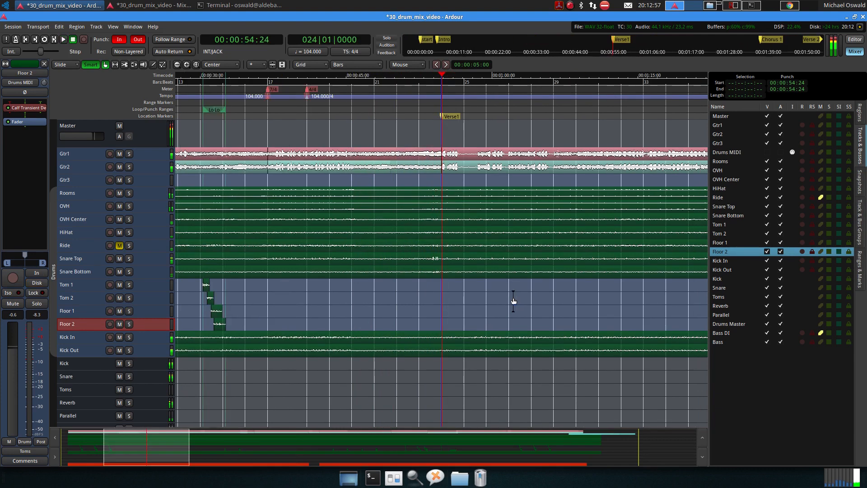
{"action": "key", "text": "="}
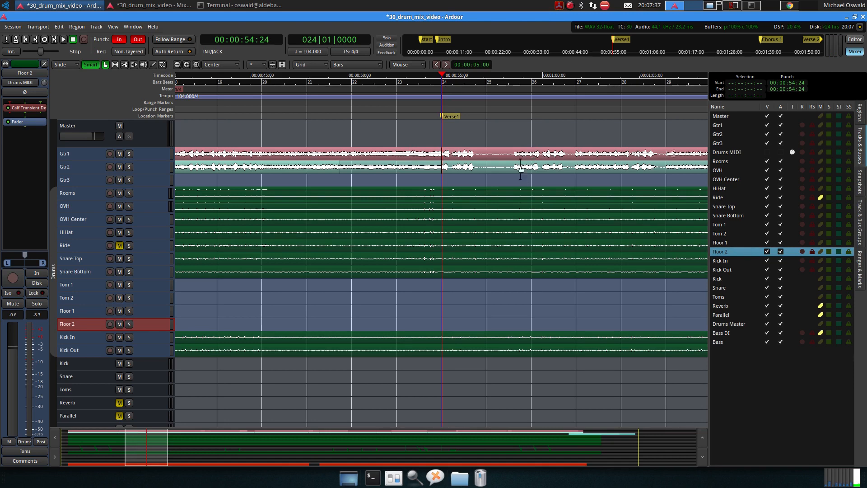
{"action": "scroll", "coordinate": [507, 223], "scroll_direction": "down", "scroll_amount": 3}
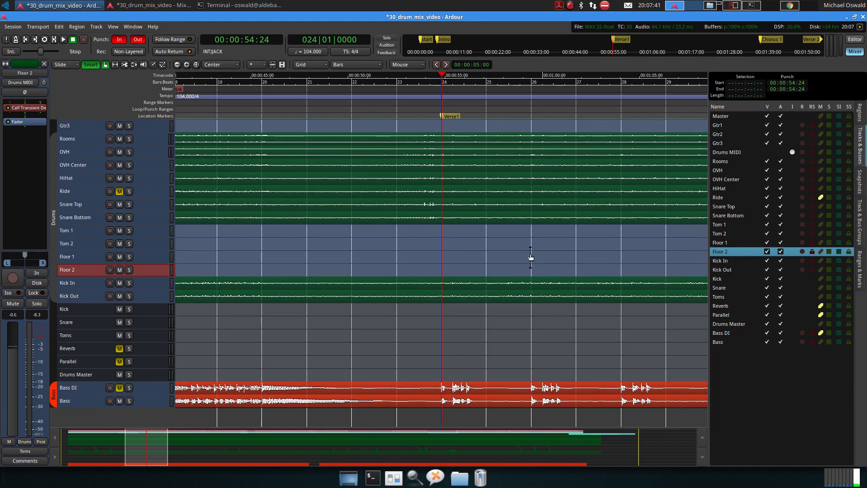
{"action": "scroll", "coordinate": [506, 244], "scroll_direction": "up", "scroll_amount": 3}
{"action": "scroll", "coordinate": [506, 244], "scroll_direction": "right", "scroll_amount": 3}
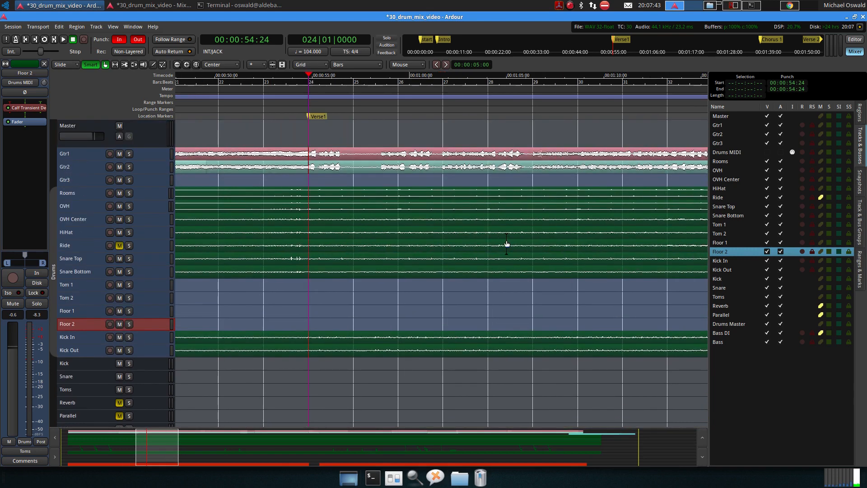
{"action": "scroll", "coordinate": [501, 258], "scroll_direction": "right", "scroll_amount": 12}
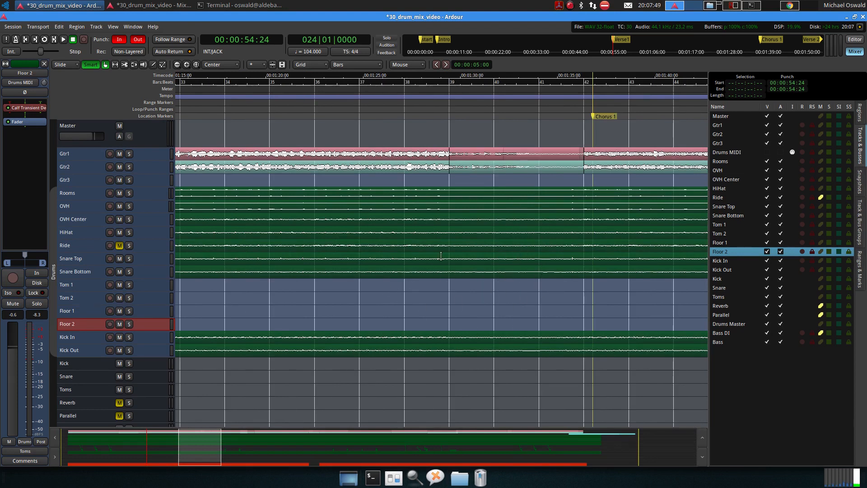
{"action": "scroll", "coordinate": [479, 257], "scroll_direction": "right", "scroll_amount": 9}
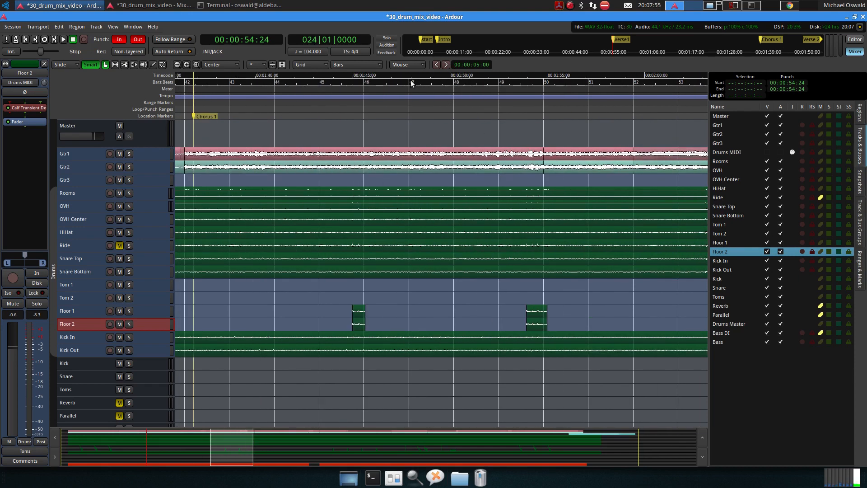
{"action": "scroll", "coordinate": [491, 80], "scroll_direction": "down", "scroll_amount": 1}
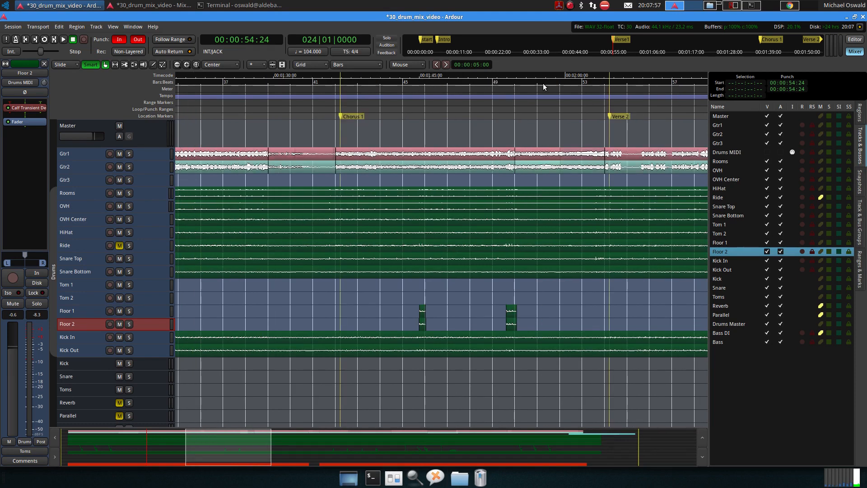
Review the plugin chains on the drum tracks and buses in the mixer, including the Snare bus's multiband compressor.
{"action": "left_click", "coordinate": [178, 5]}
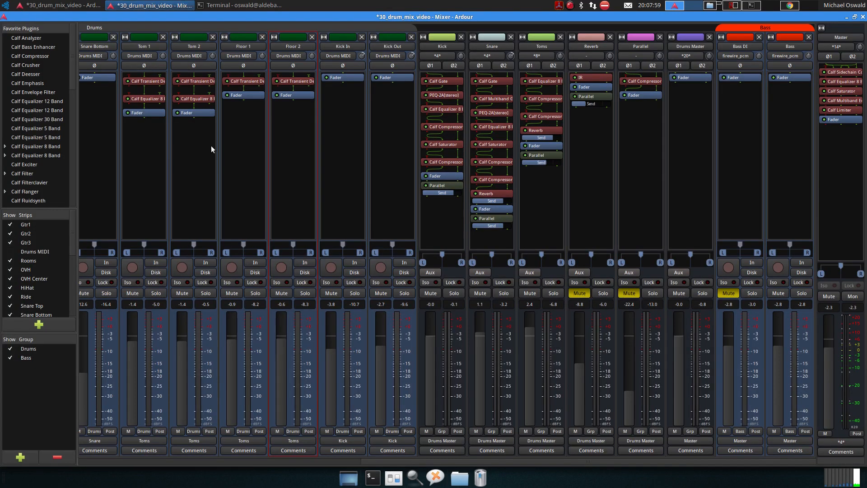
{"action": "double_click", "coordinate": [497, 97]}
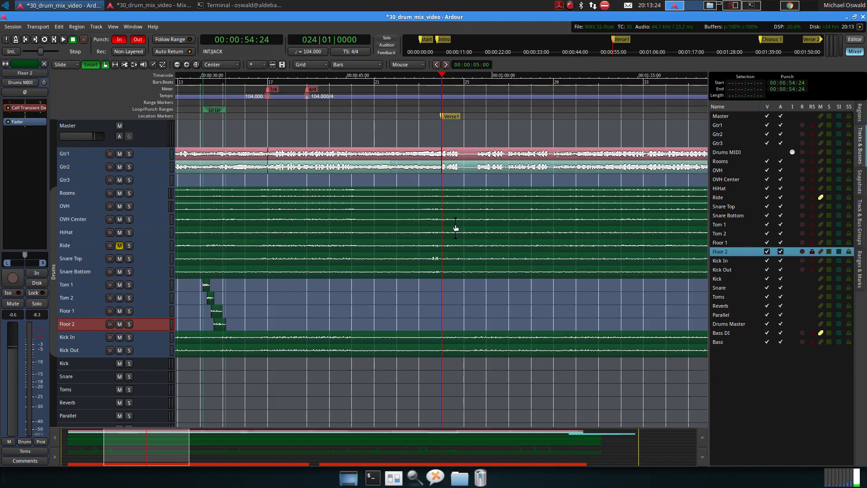
{"action": "left_click", "coordinate": [149, 5]}
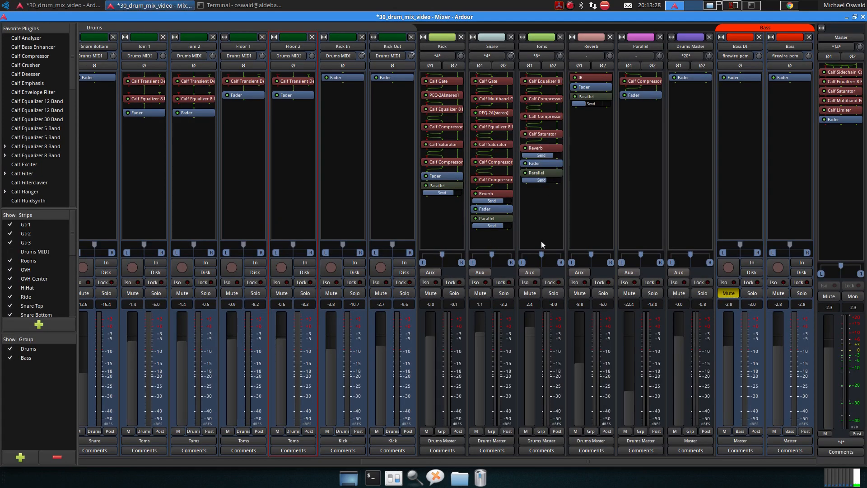
{"action": "left_click_drag", "start_coordinate": [491, 461], "coordinate": [195, 456]}
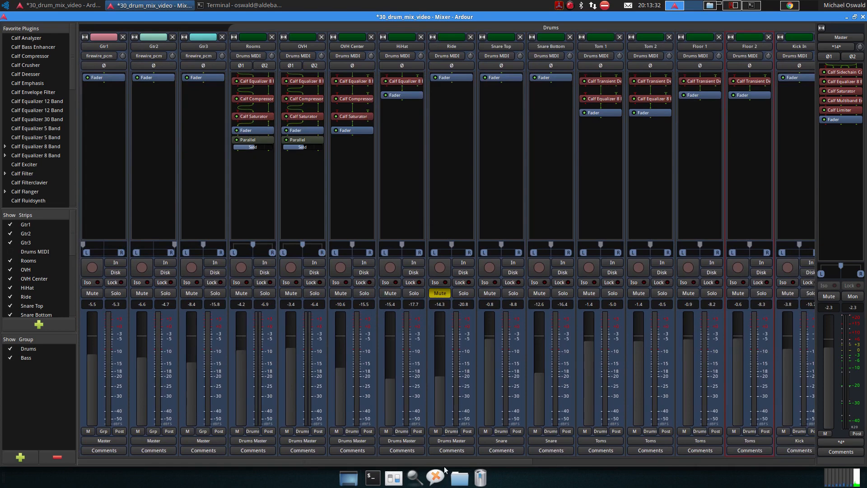
{"action": "left_click_drag", "start_coordinate": [445, 462], "coordinate": [697, 465]}
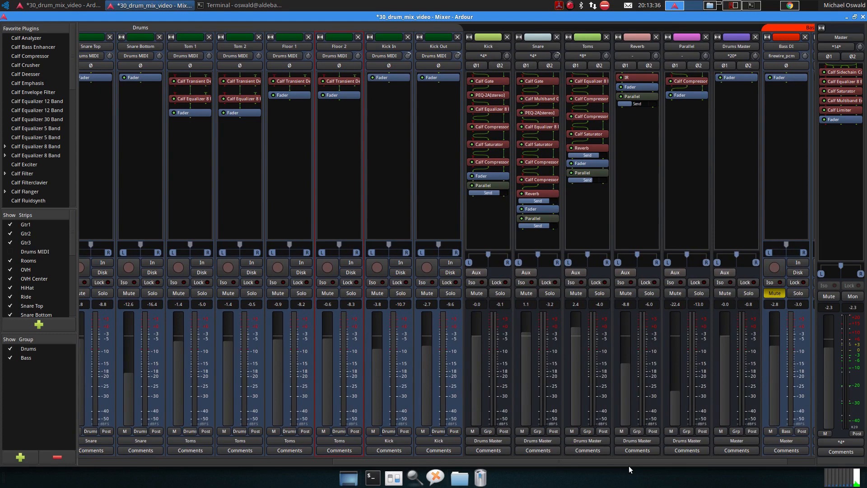
Return to the editor and play the drum mix from the Finish marker.
{"action": "left_click", "coordinate": [61, 5]}
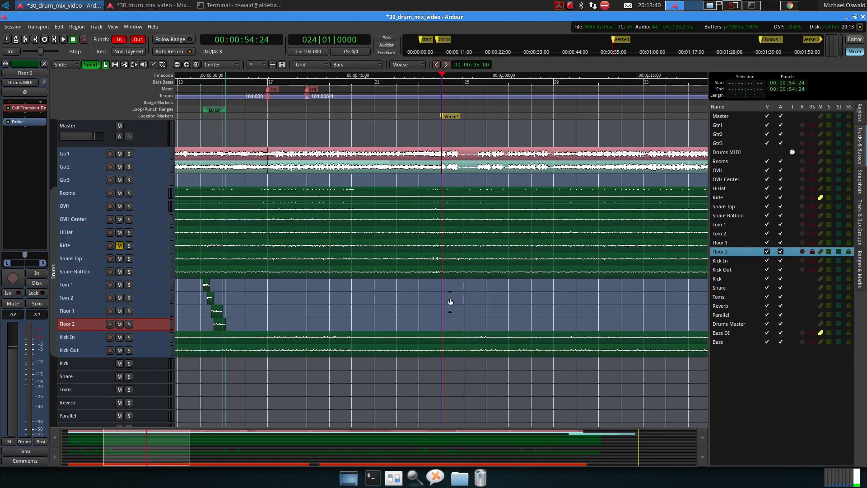
{"action": "scroll", "coordinate": [472, 291], "scroll_direction": "right", "scroll_amount": 3}
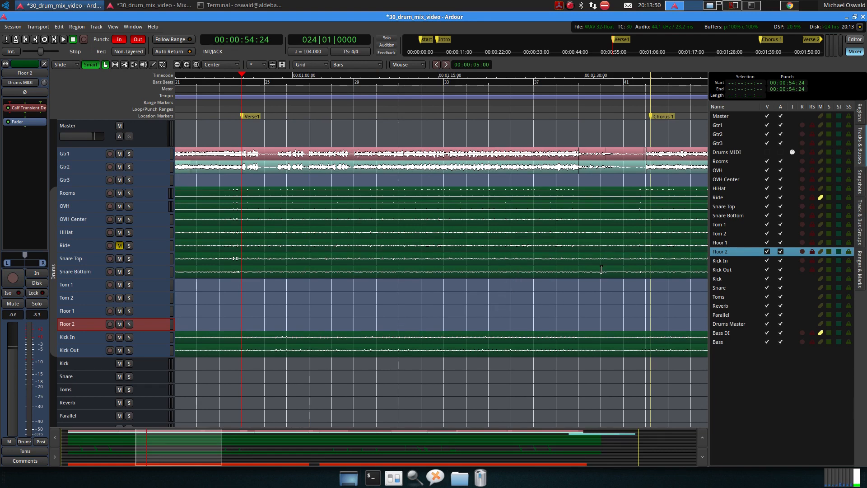
{"action": "scroll", "coordinate": [601, 269], "scroll_direction": "right", "scroll_amount": 3}
{"action": "scroll", "coordinate": [543, 281], "scroll_direction": "right", "scroll_amount": 2}
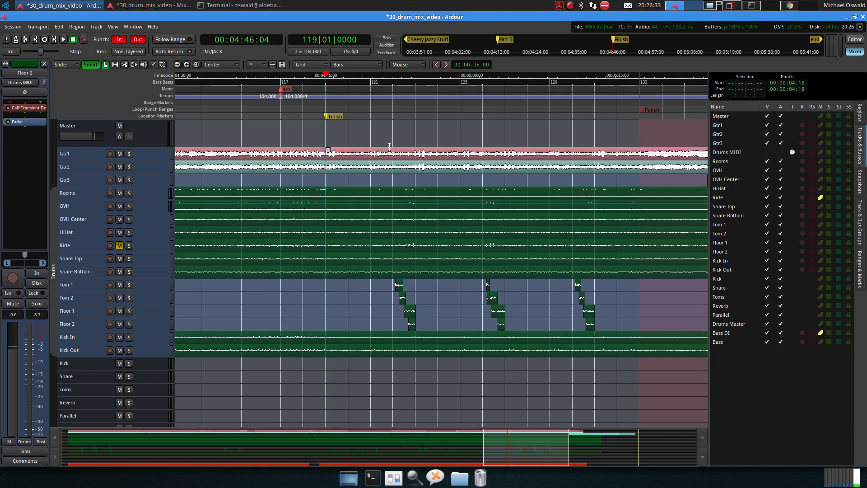
{"action": "key", "text": "space"}
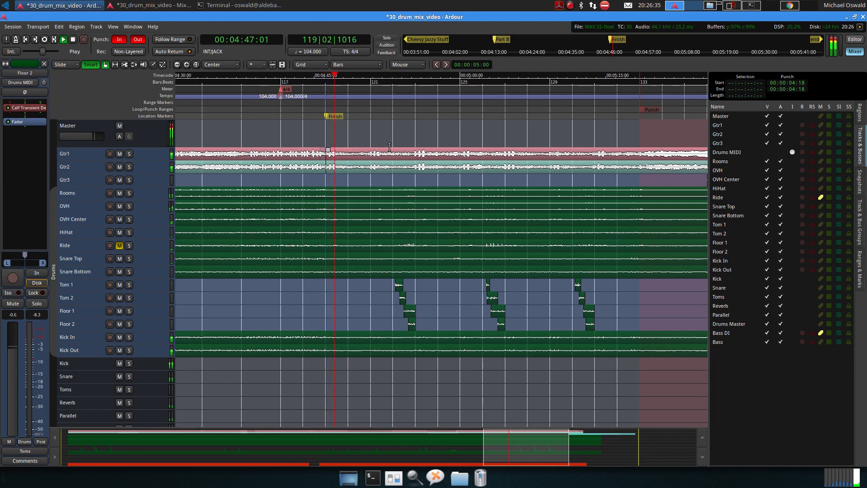